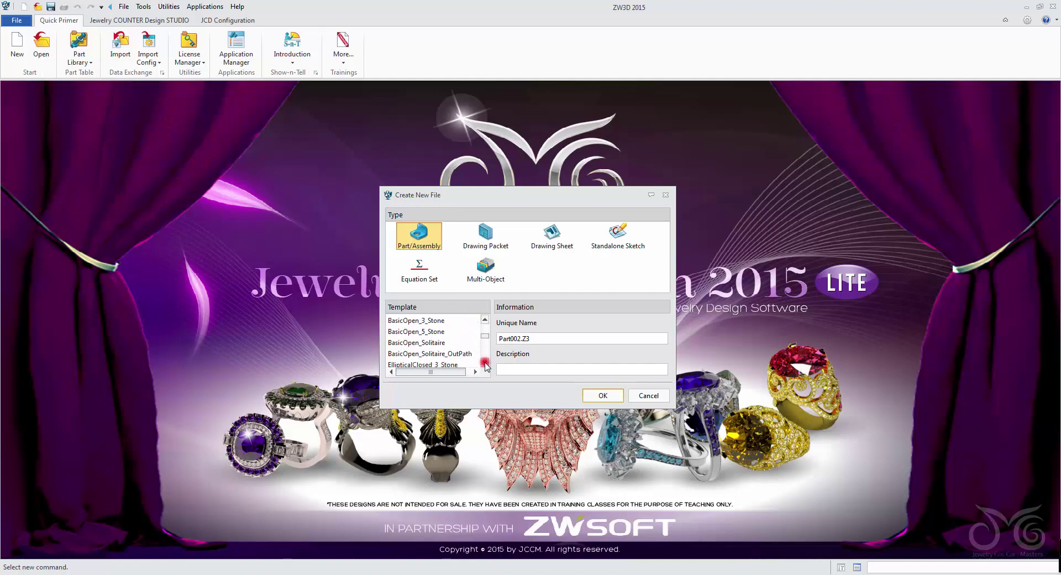
Create a new Part/Assembly file from the Generic template with the name Lesson_4_Pendant
left_click(485, 362)
left_click(485, 363)
left_click(485, 362)
left_click(486, 363)
left_click(485, 362)
left_click(486, 363)
left_click(436, 343)
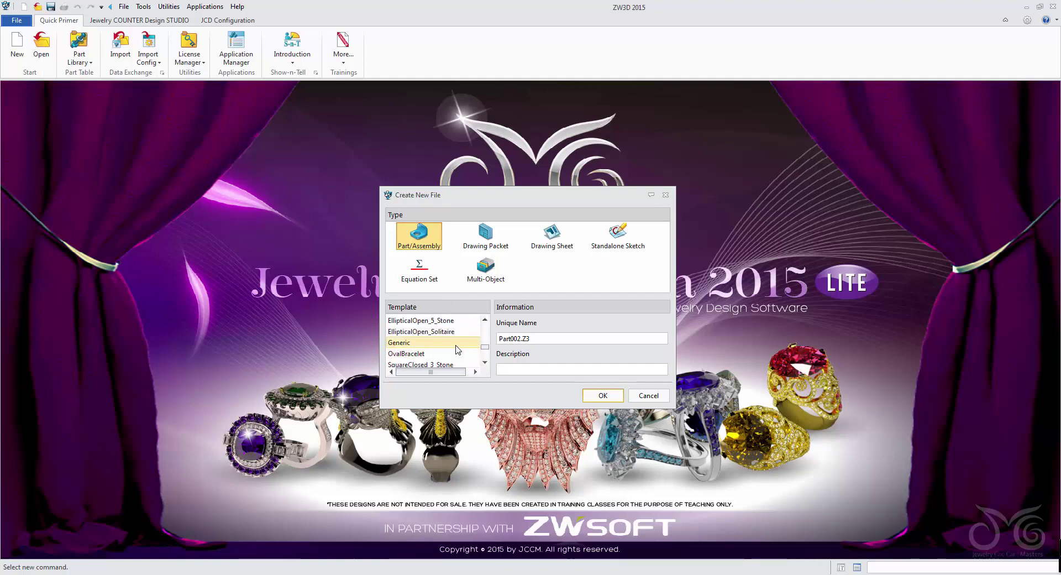
double_click(521, 338)
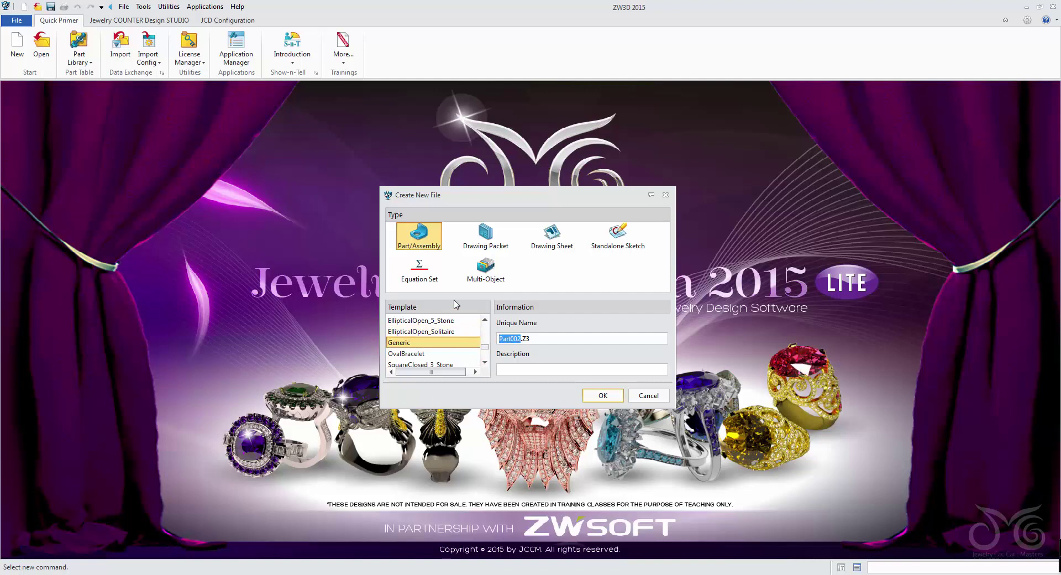
type("Lesson")
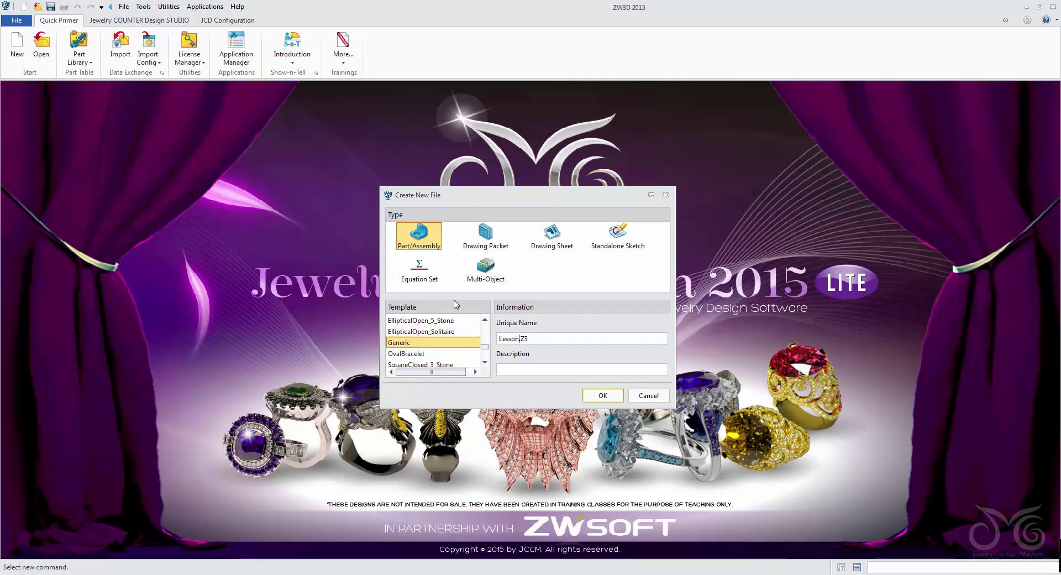
type("_4_Pendant")
left_click(605, 397)
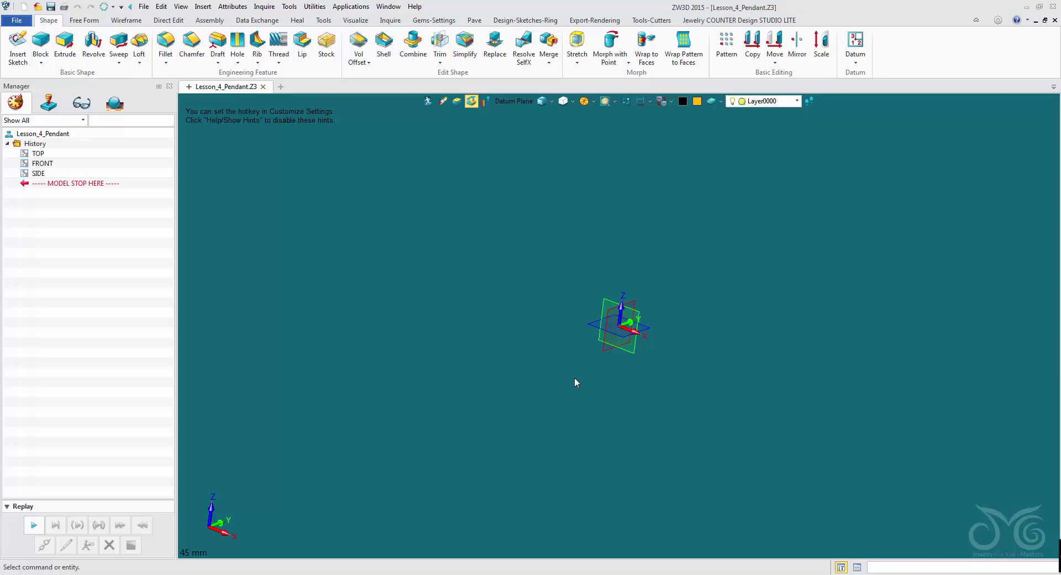
Start Place Stones and choose a faceted square princess-cut gem in Diamond-Blue from the gemstone library
left_click(435, 20)
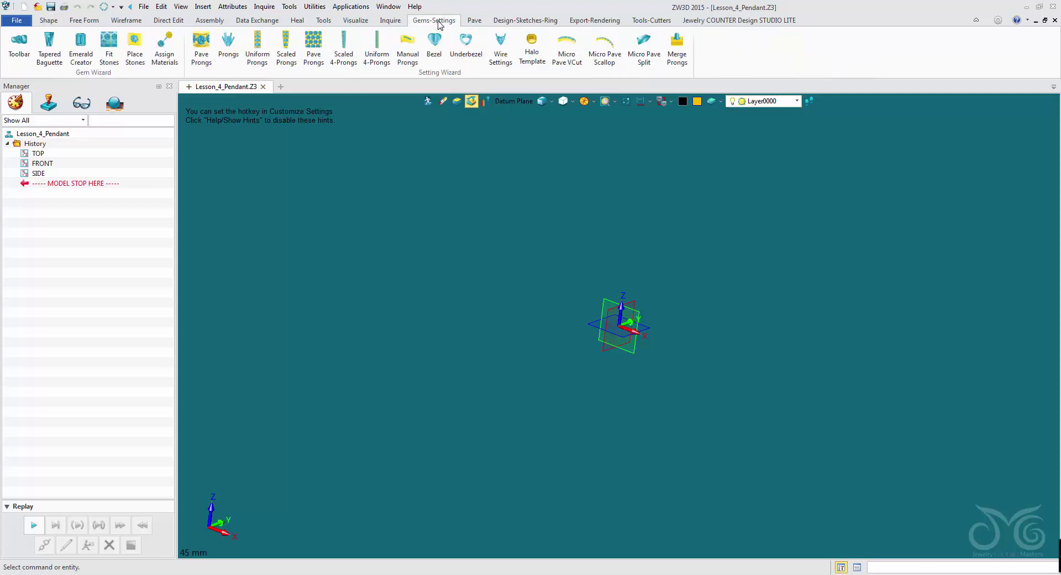
left_click(139, 63)
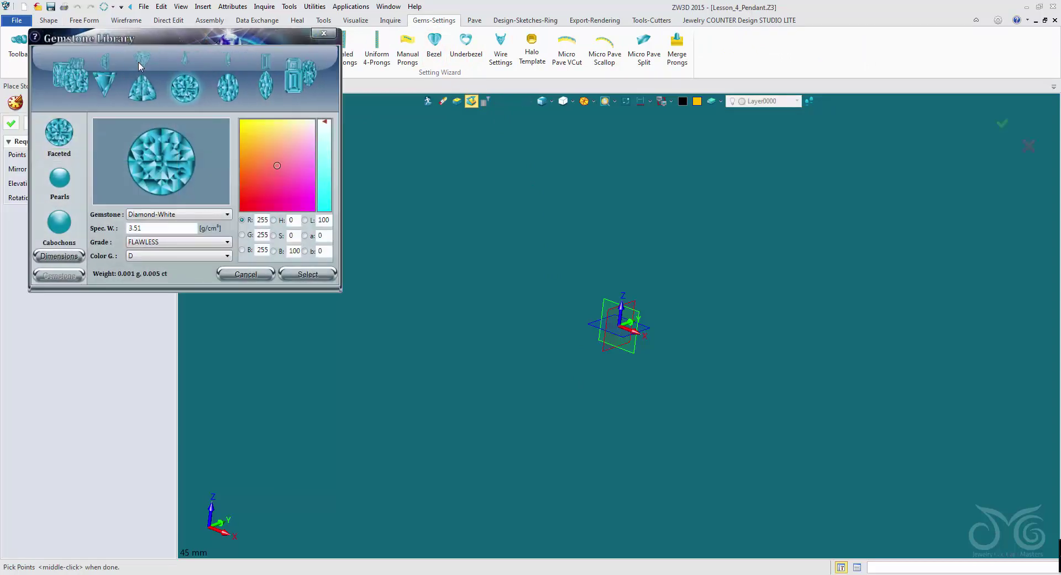
left_click_drag(160, 44, 293, 53)
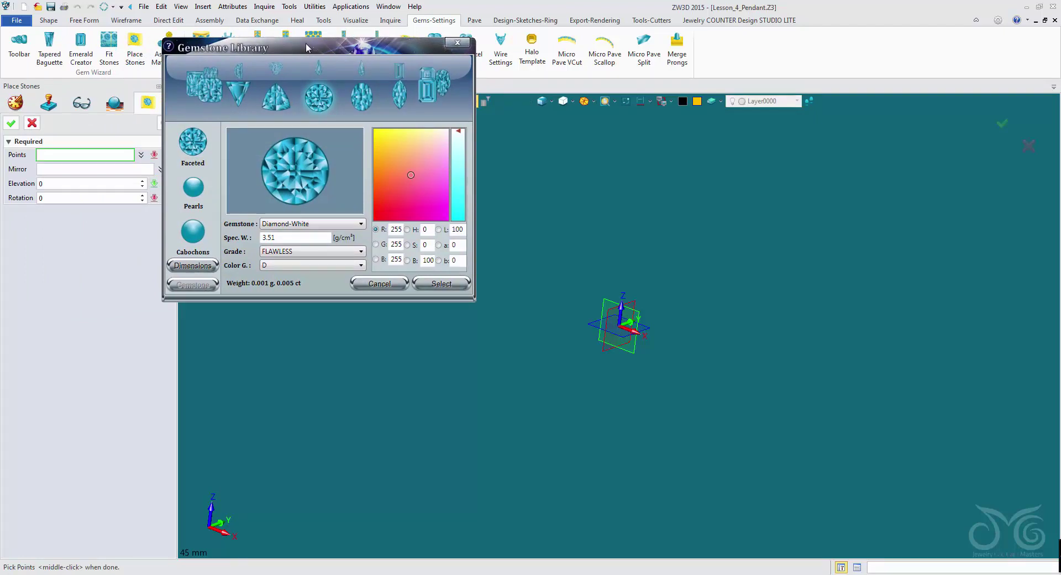
left_click(219, 102)
left_click(238, 104)
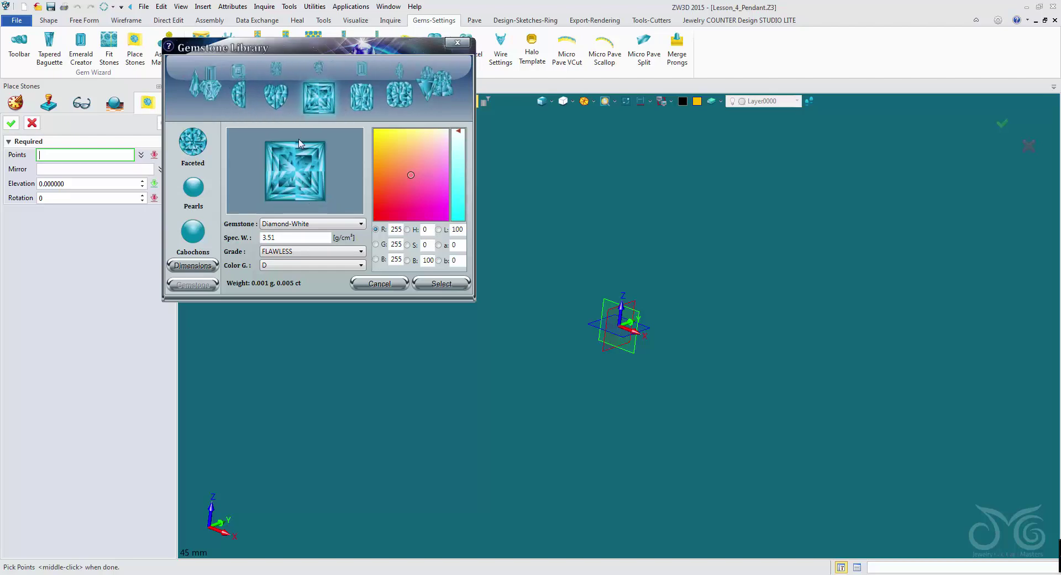
left_click(304, 224)
left_click(304, 223)
left_click(305, 223)
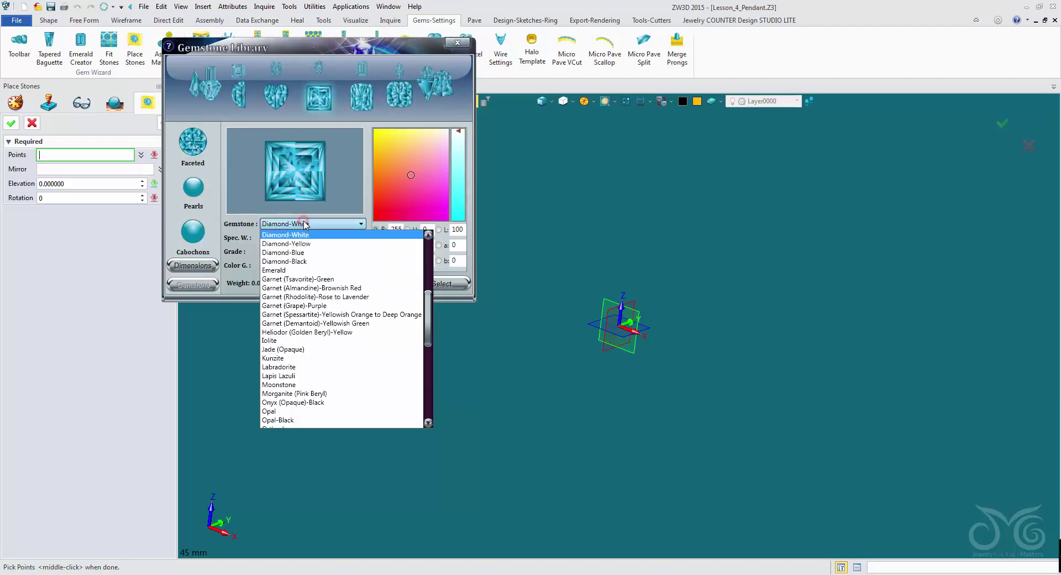
left_click(317, 252)
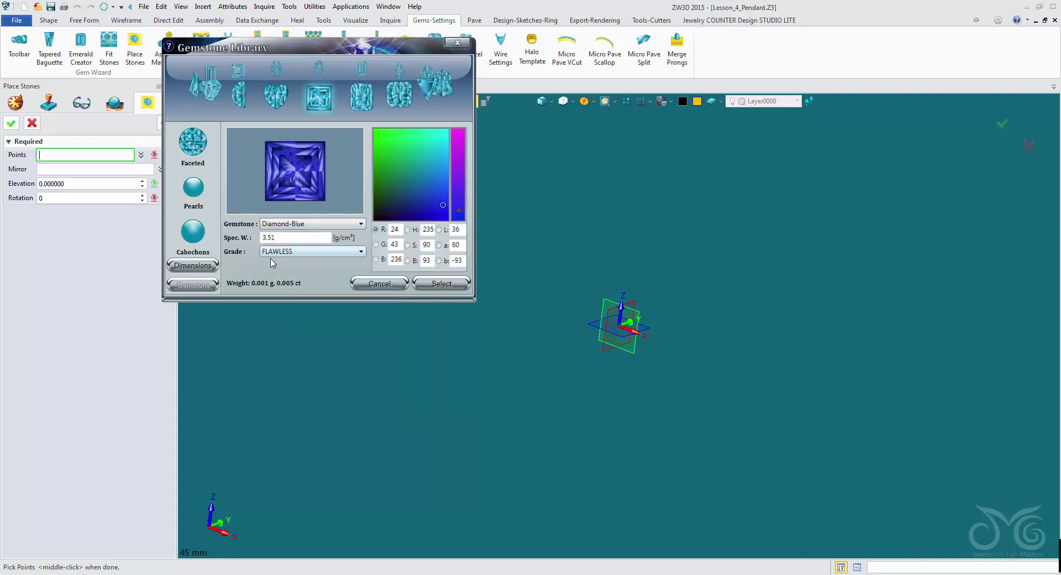
Set the gem's length to 8.00 and place a single stone at the origin, closing the gemstone library
left_click(213, 268)
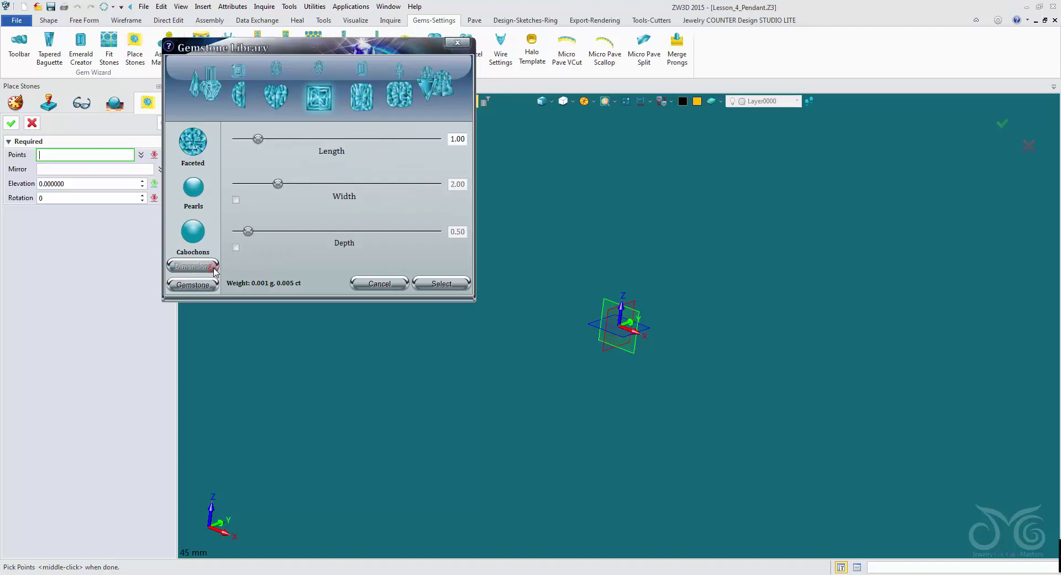
left_click_drag(466, 139, 410, 142)
type("8")
key("Return")
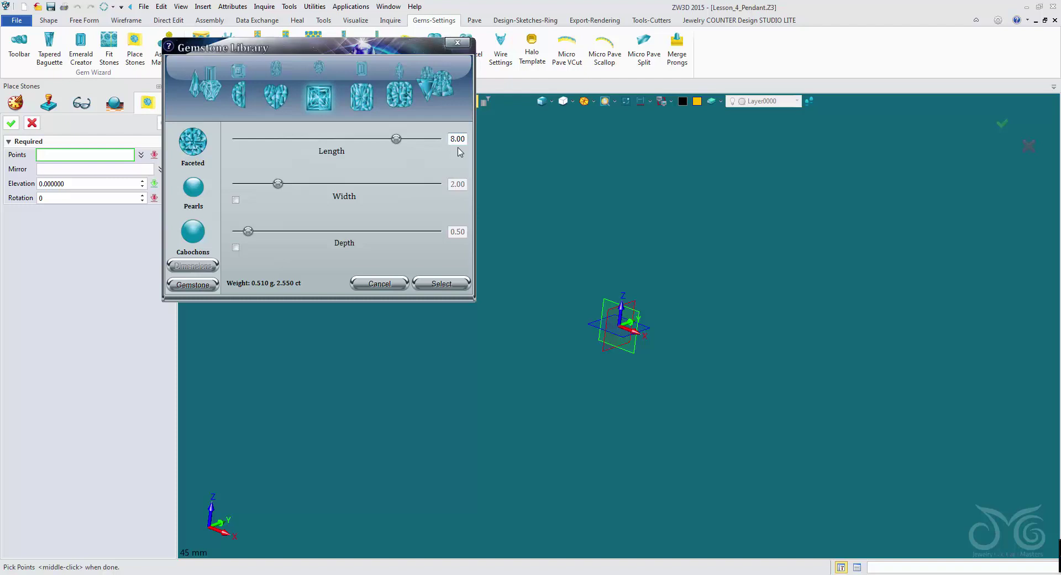
left_click(487, 164)
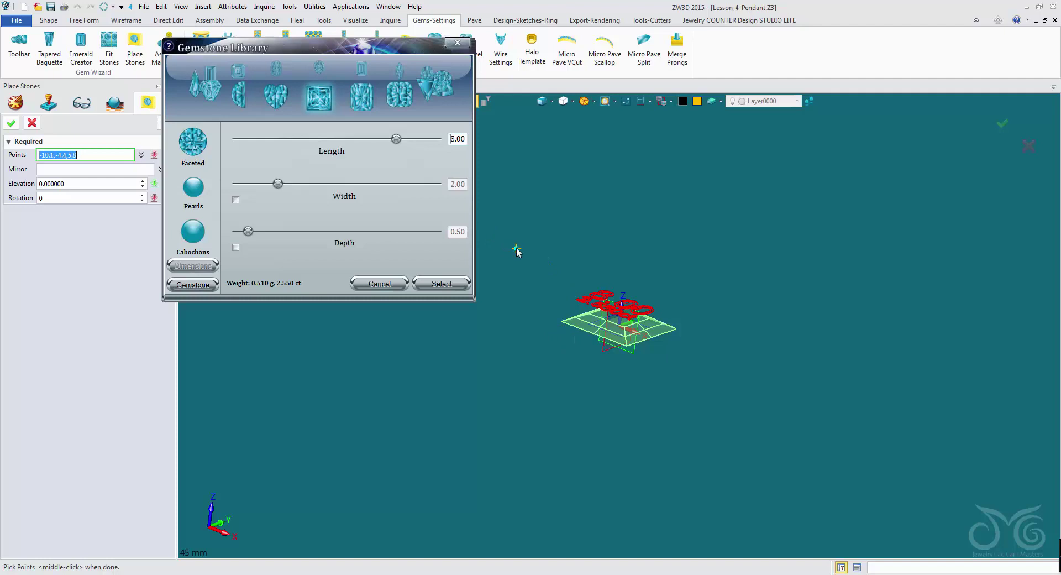
left_click(543, 342)
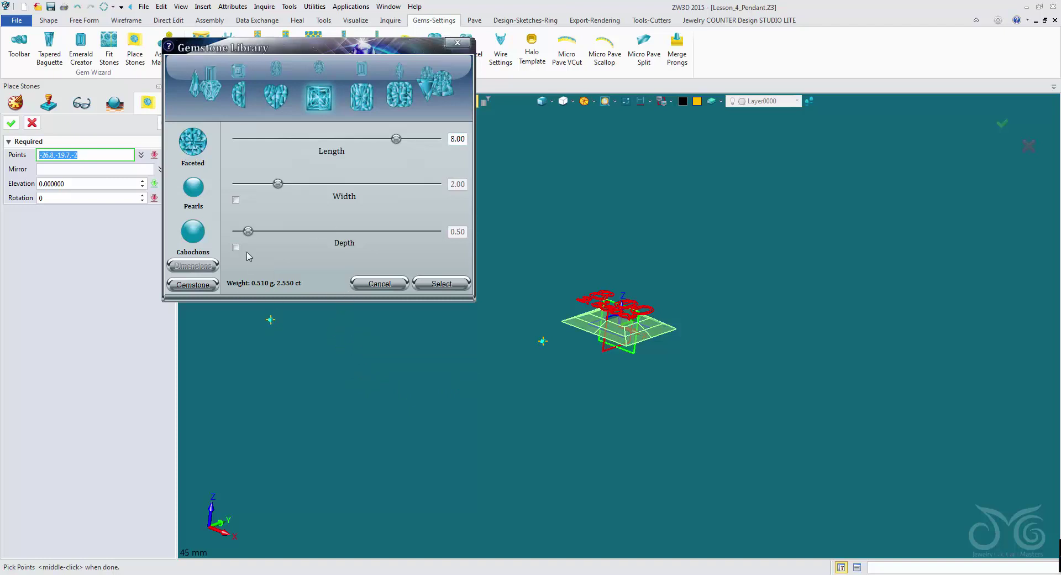
left_click_drag(190, 50, 199, 144)
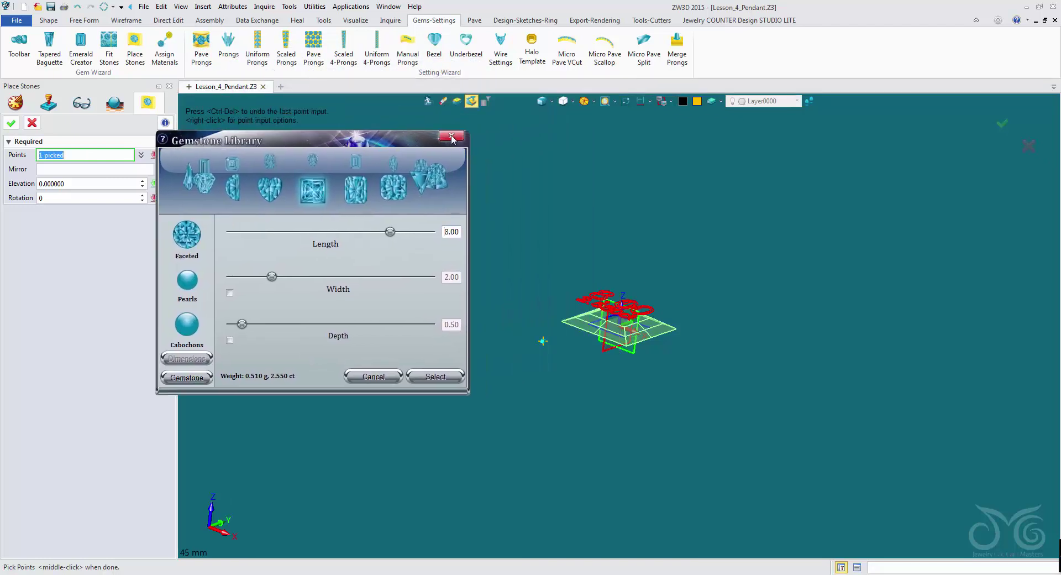
left_click(451, 137)
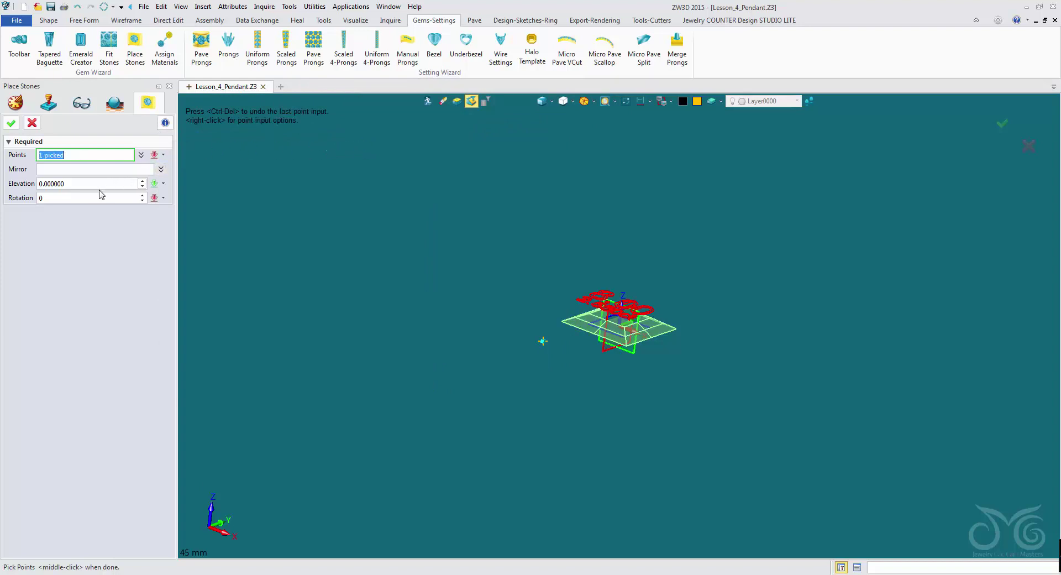
Set the stone's rotation to 45 and complete the placement
left_click(76, 198)
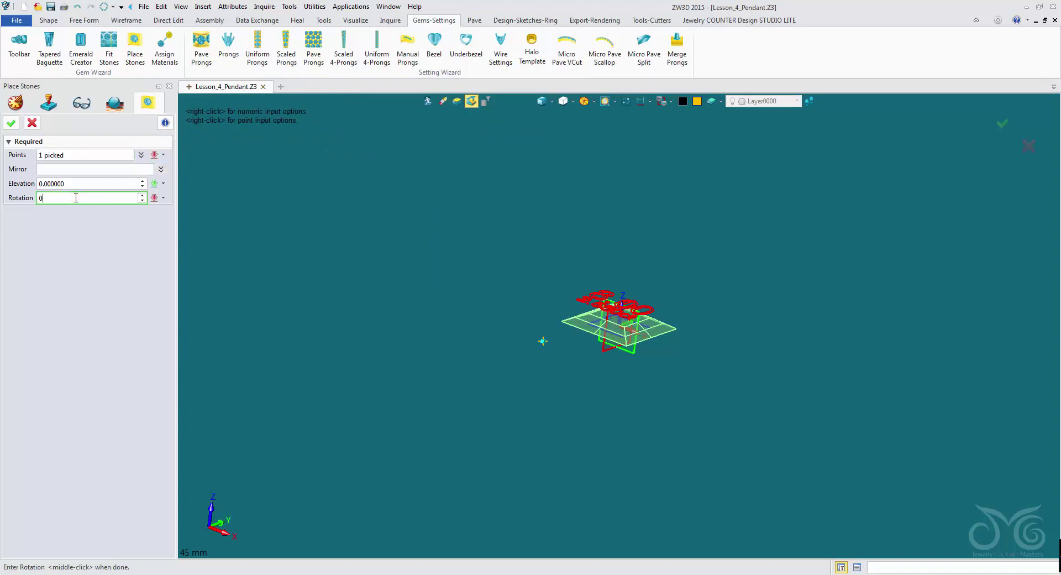
double_click(73, 198)
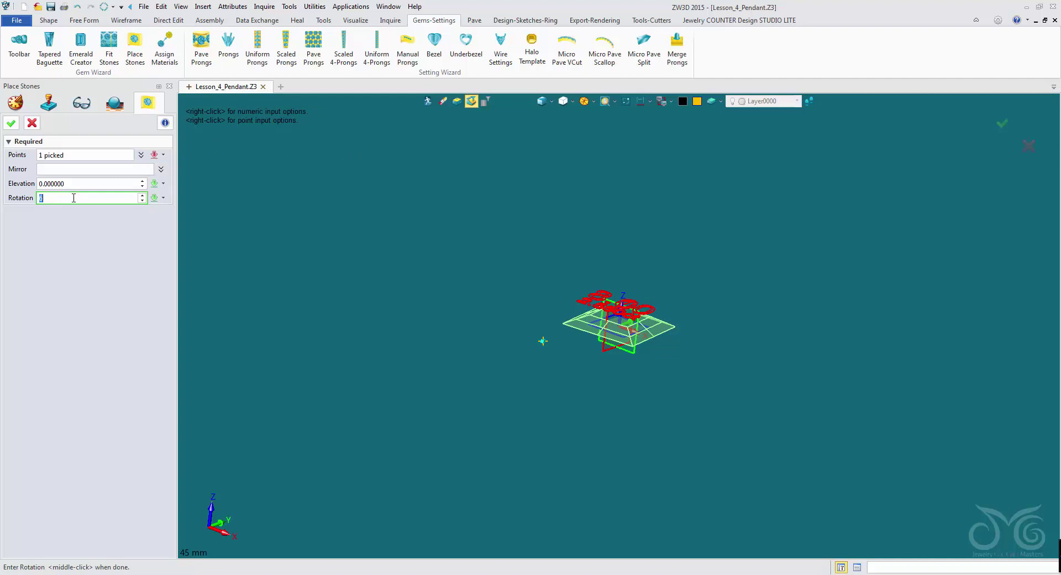
scroll(74, 198, "up", 6)
type("45")
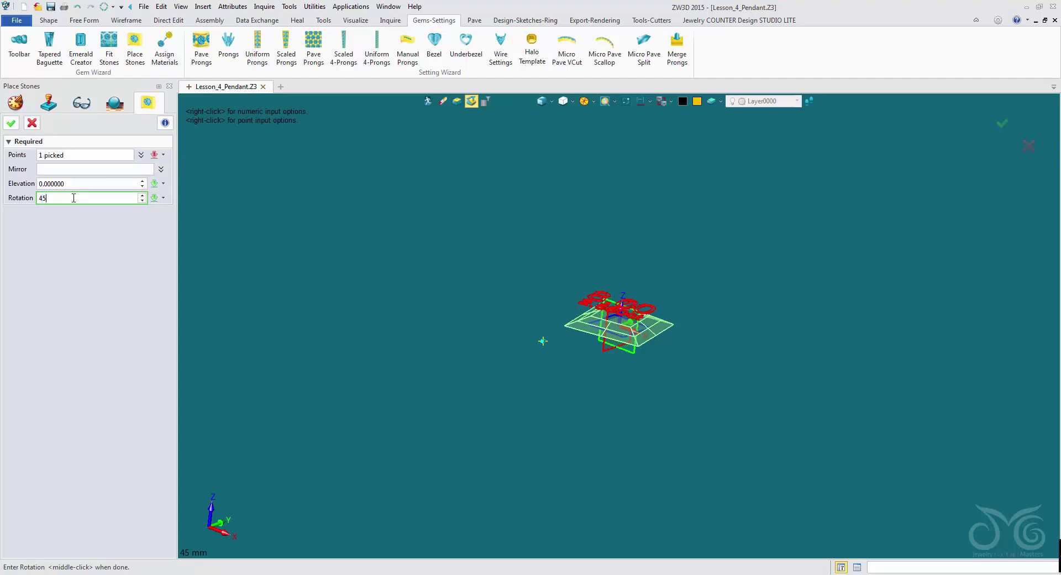
middle_click(74, 198)
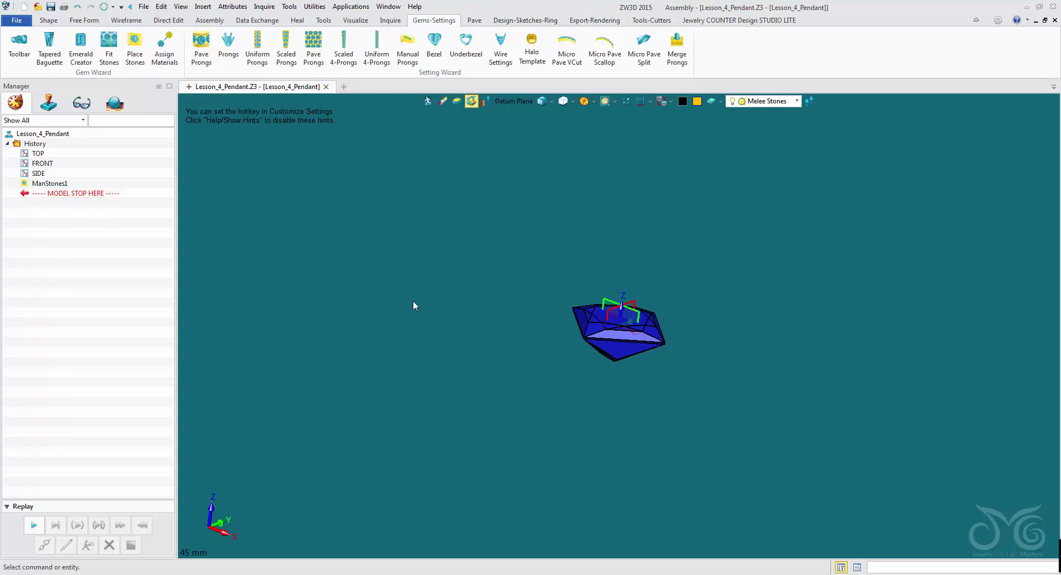
Save the file as Lesson_4_Pendant in the JCDLITE_Designs folder
mouse_move(451, 322)
middle_mouse_down()
mouse_move(422, 325)
mouse_move(431, 367)
mouse_move(443, 313)
middle_mouse_up()
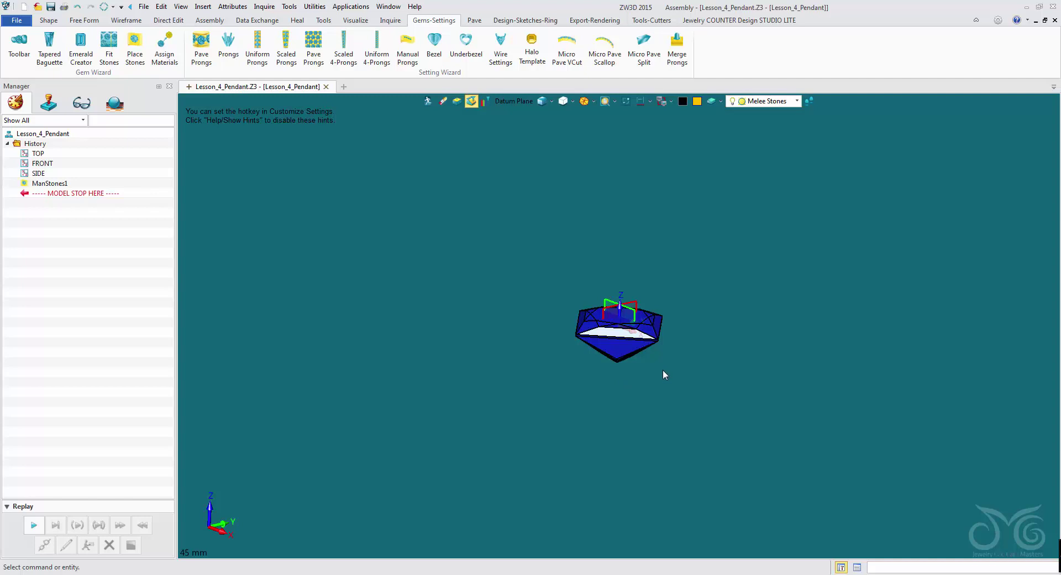
scroll(661, 369, "up", 3)
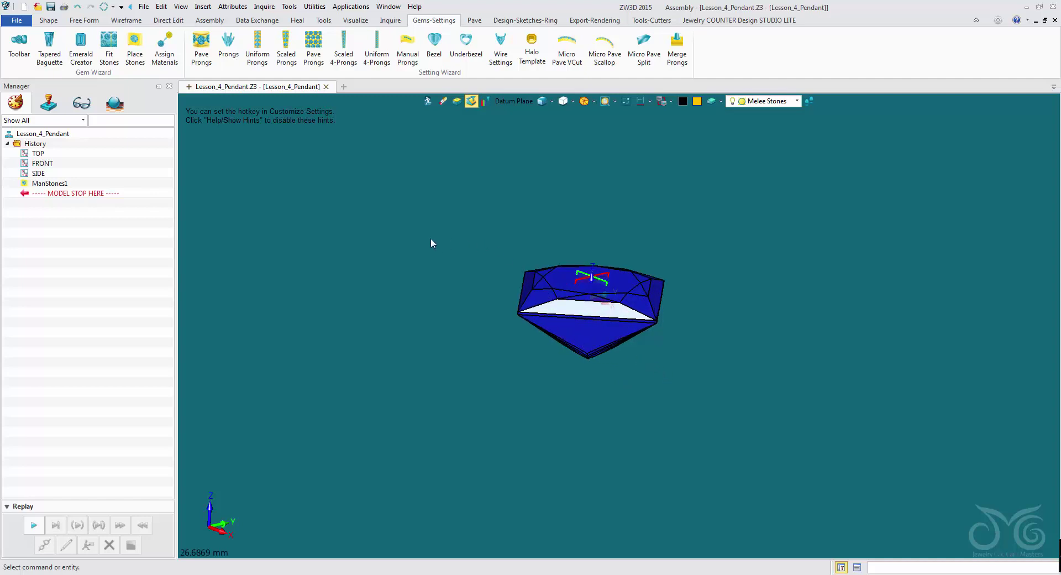
left_click(144, 6)
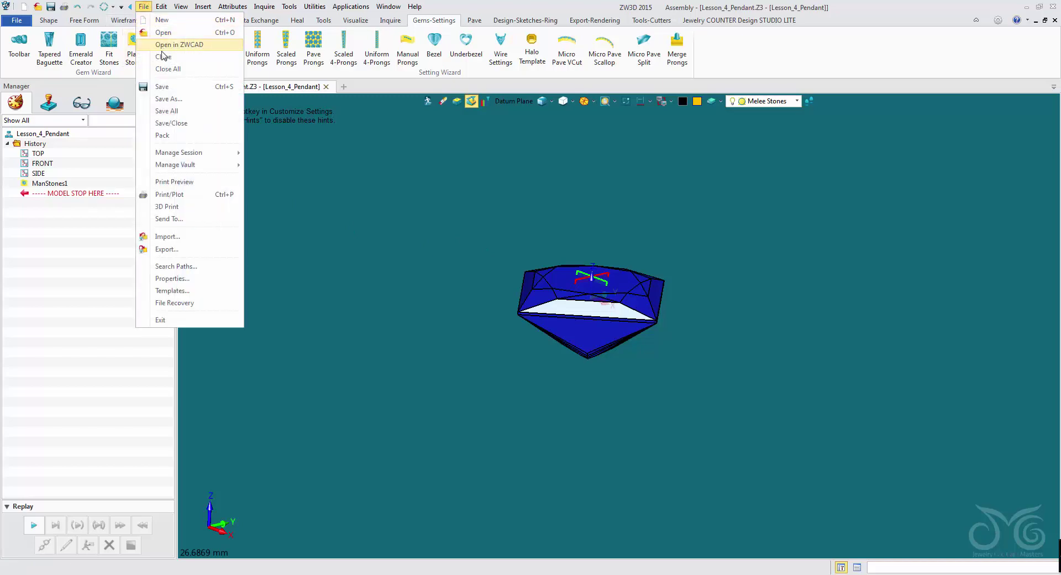
left_click(164, 100)
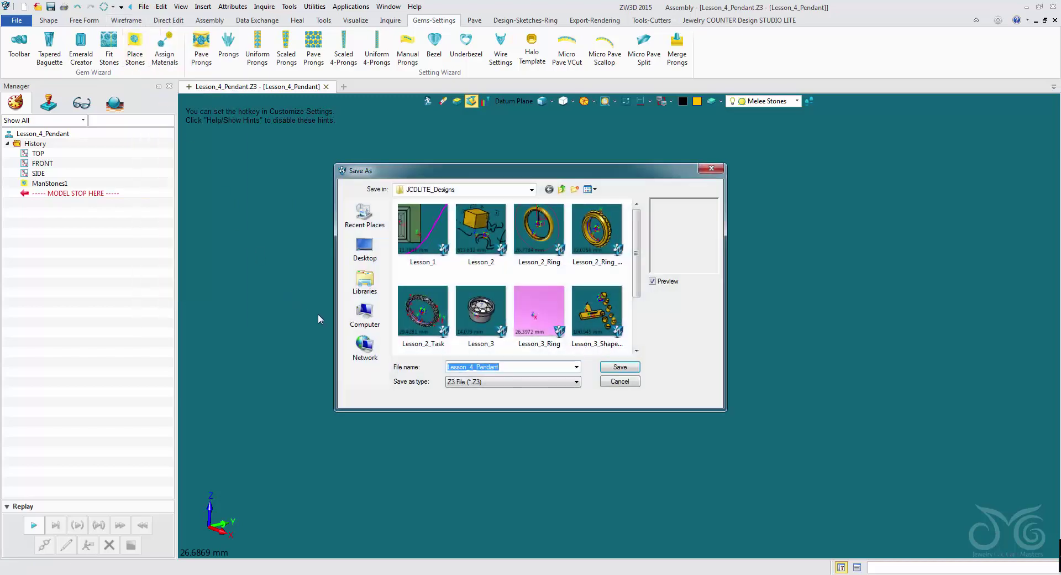
left_click(616, 369)
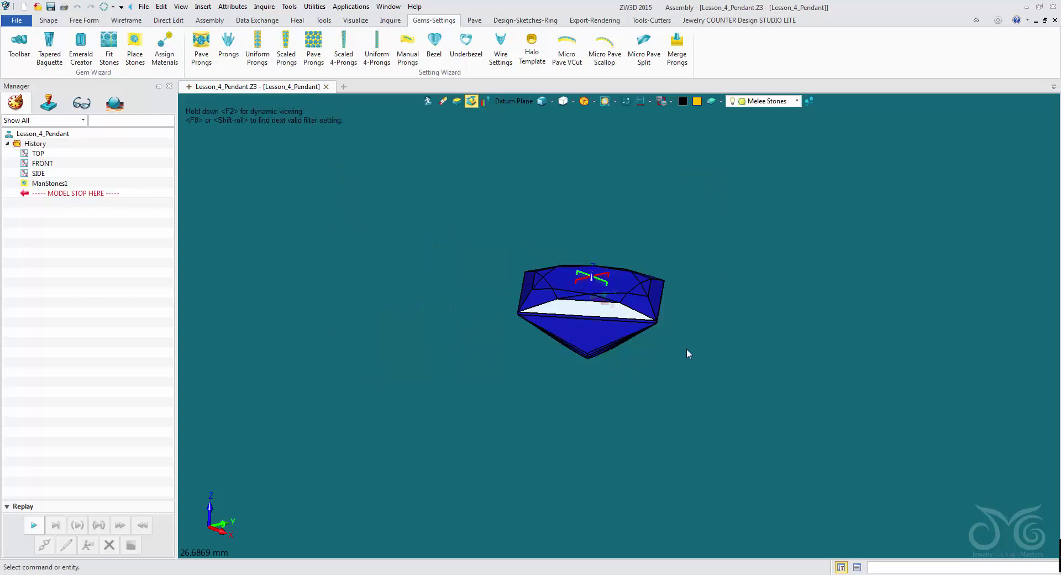
Set the pick filter to Component and open the placed gem component for editing
left_click(518, 101)
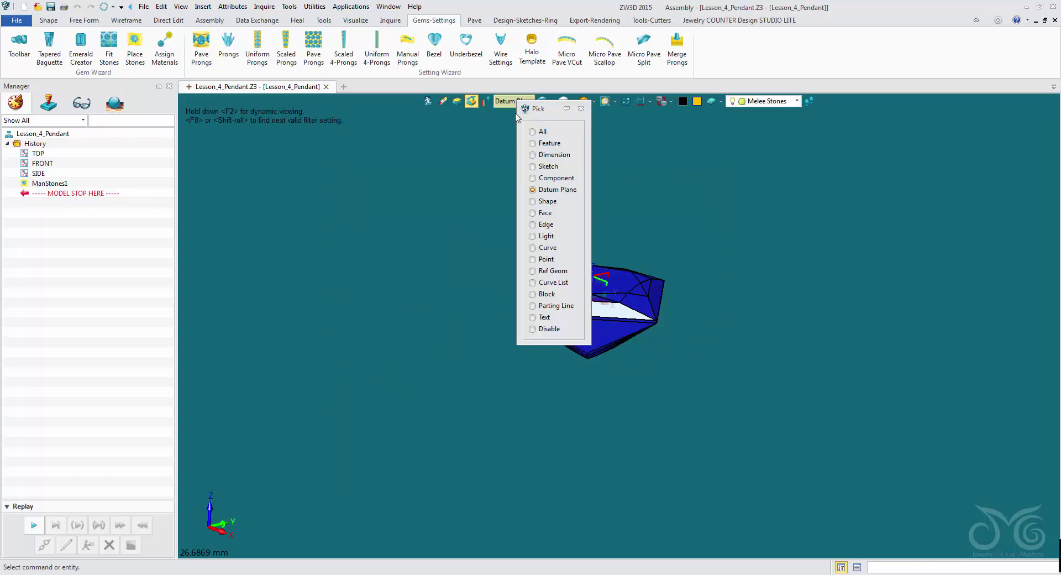
left_click(533, 178)
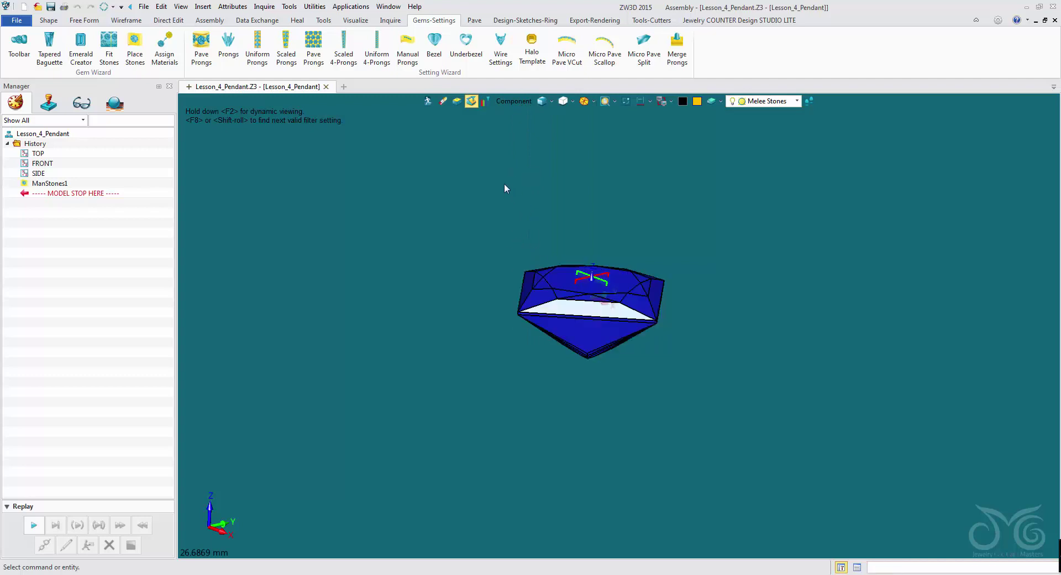
double_click(531, 280)
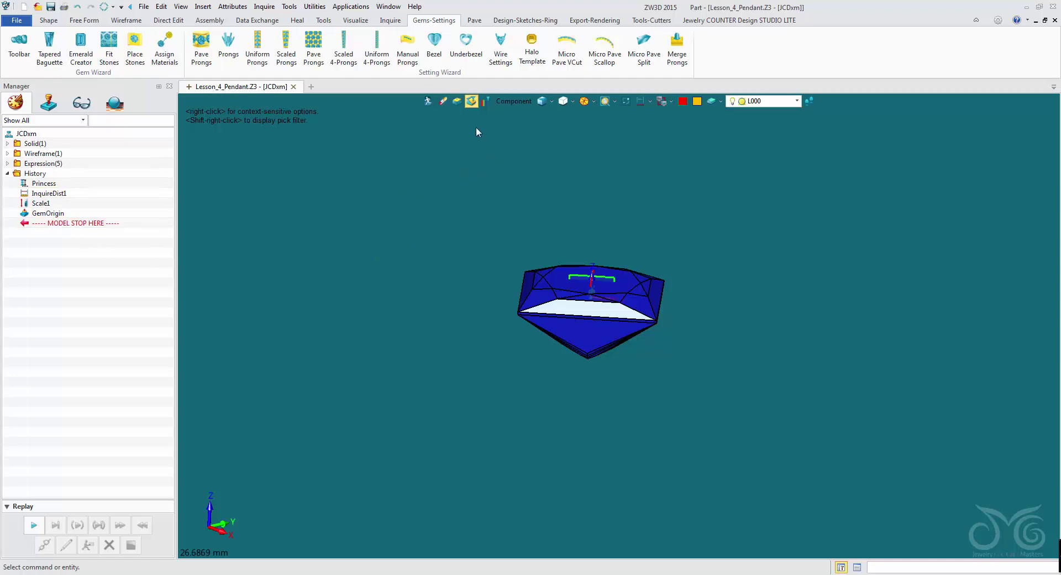
Exit the gem component and the pendant assembly to the file's root level, and select each of the two root objects
left_click(428, 101)
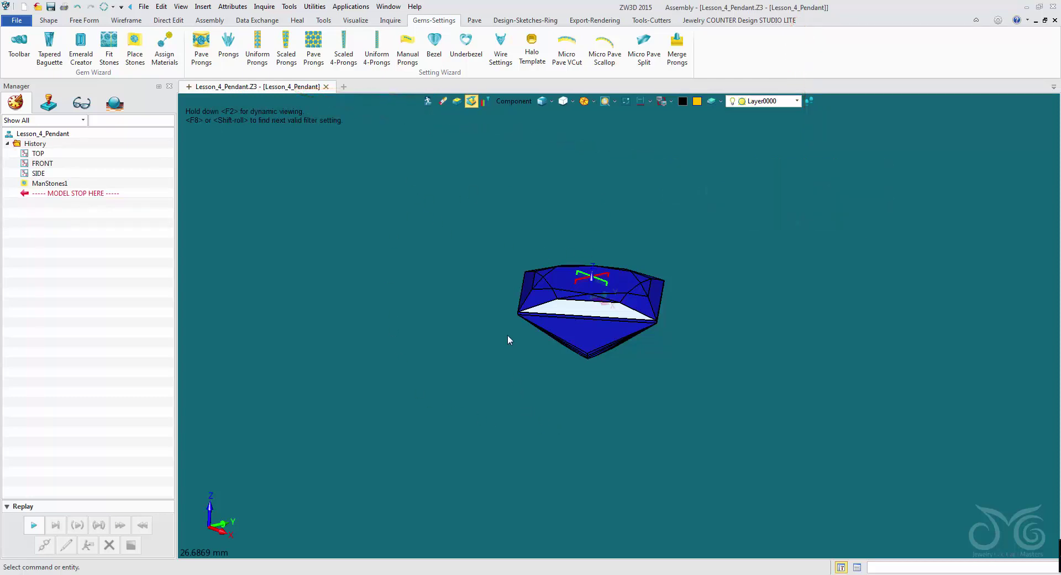
left_click(429, 101)
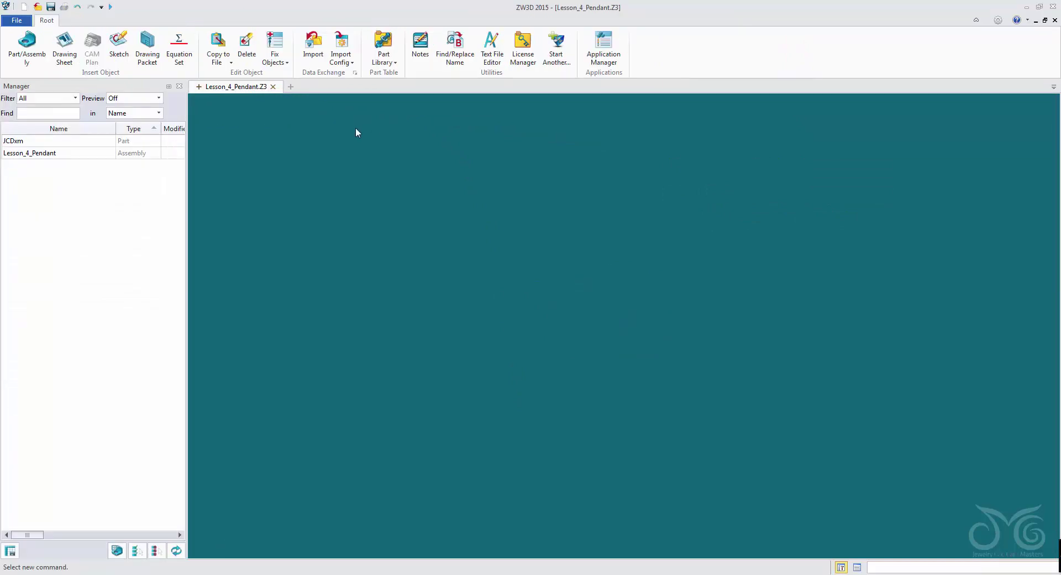
left_click(85, 154)
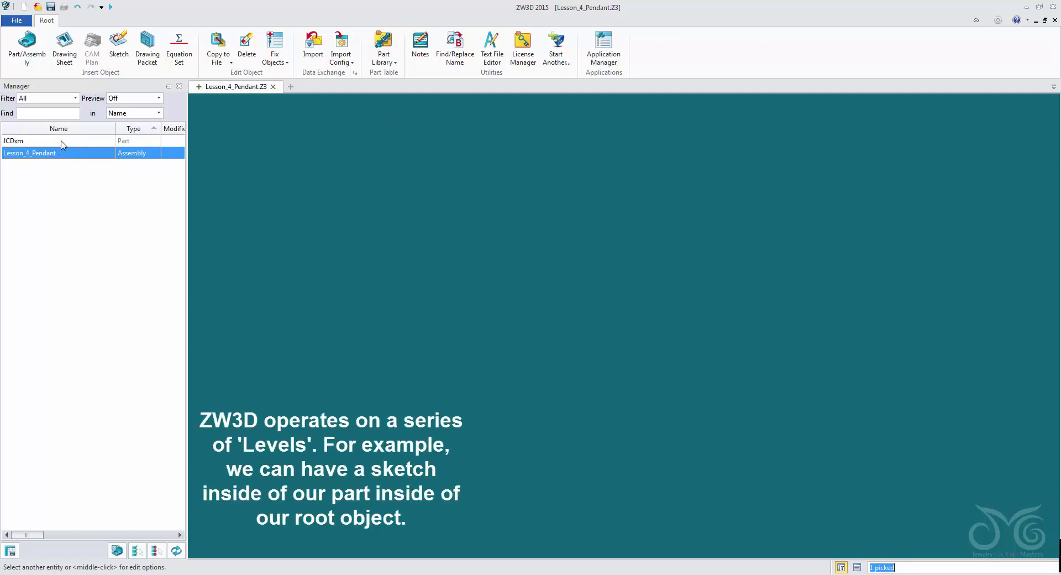
left_click(60, 141)
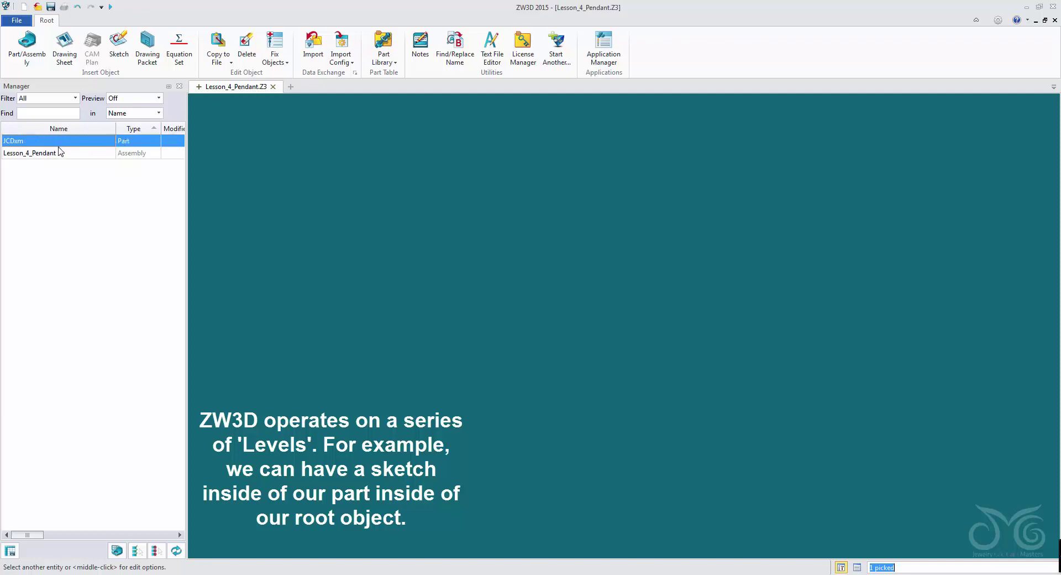
Set the root object preview to Graphic and preview the Lesson_4_Pendant assembly and the JCDxm part
left_click(140, 98)
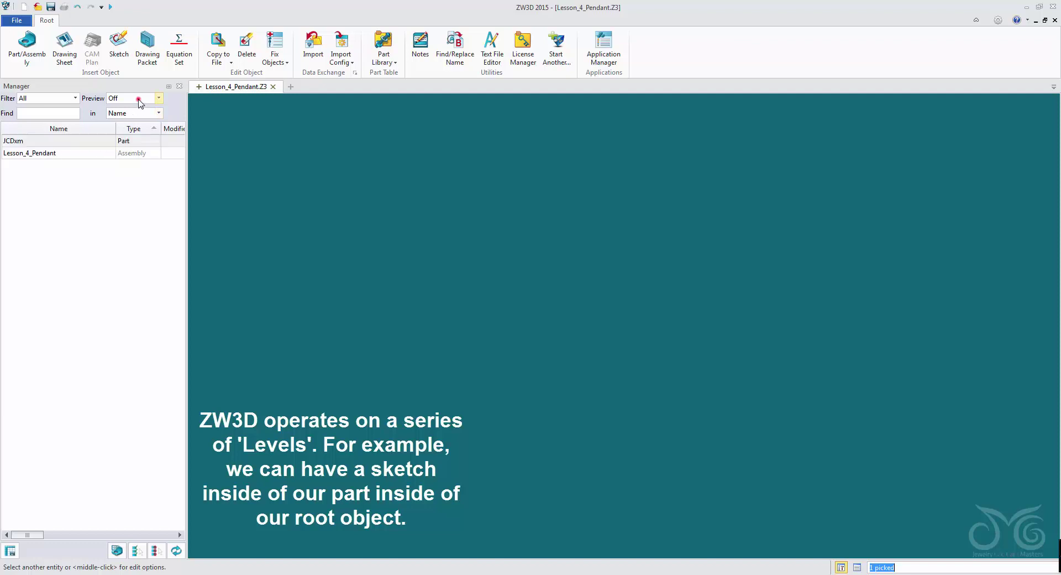
left_click(133, 117)
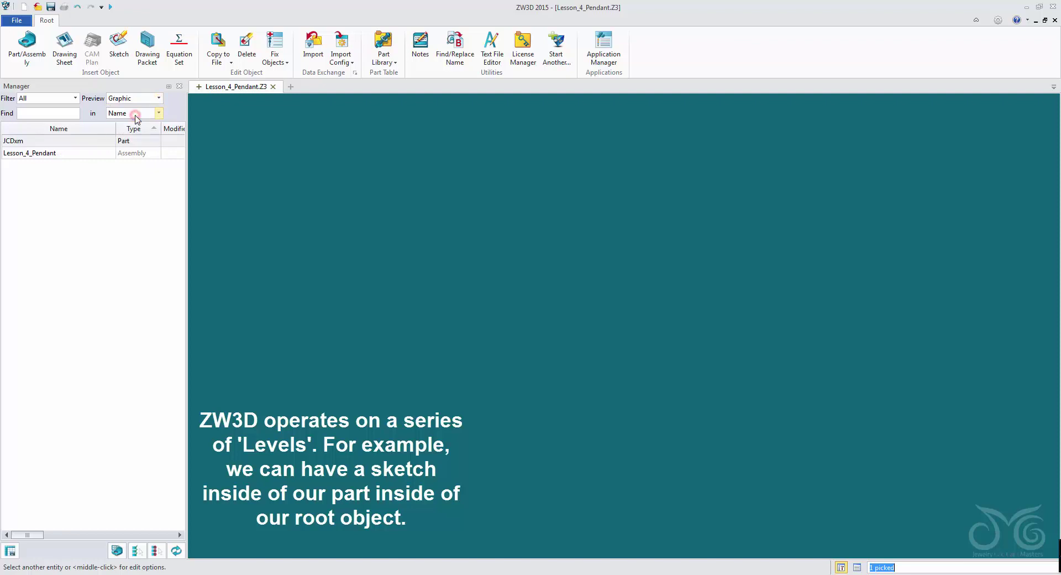
left_click(99, 152)
left_click(100, 142)
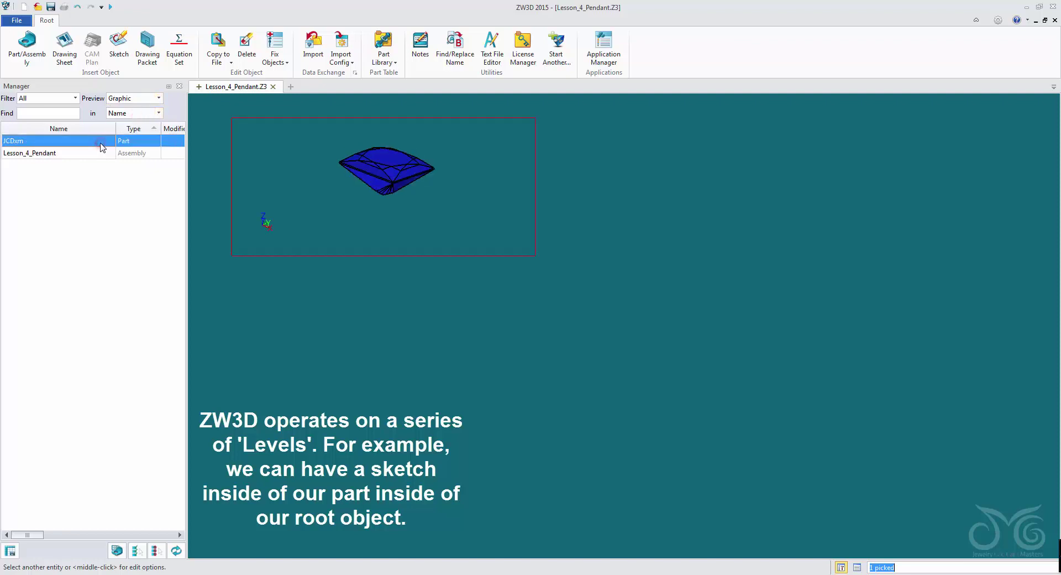
Compare the graphic previews of the JCDxm part and the Lesson_4_Pendant assembly by selecting each at the root level
left_click(102, 153)
left_click(103, 142)
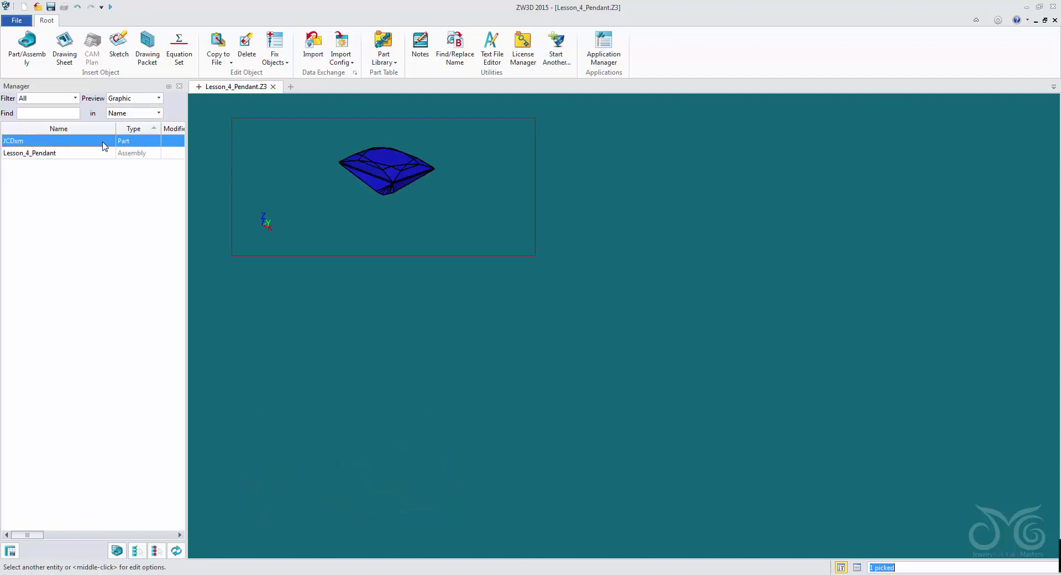
left_click(72, 154)
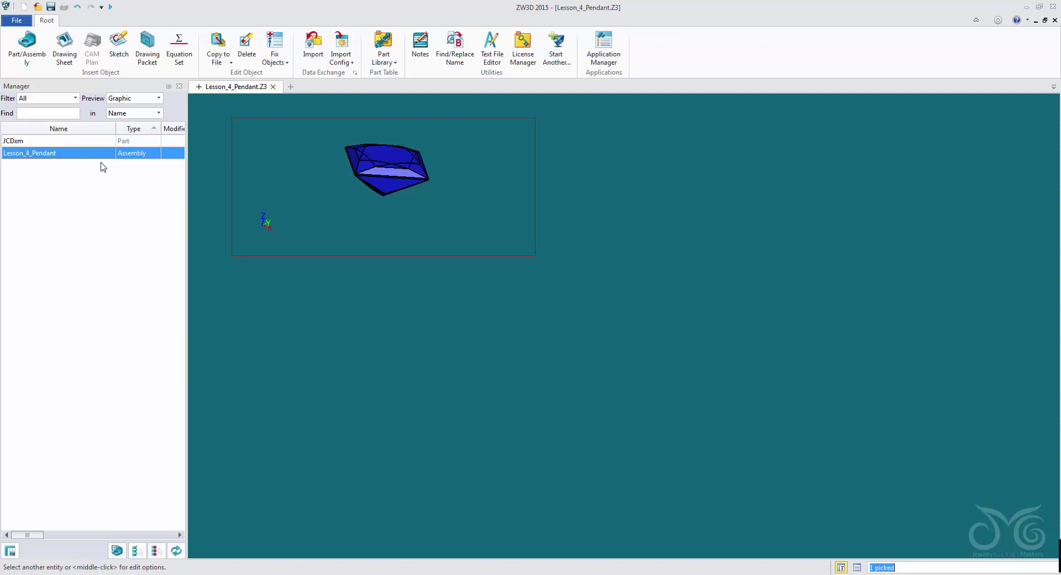
left_click(102, 142)
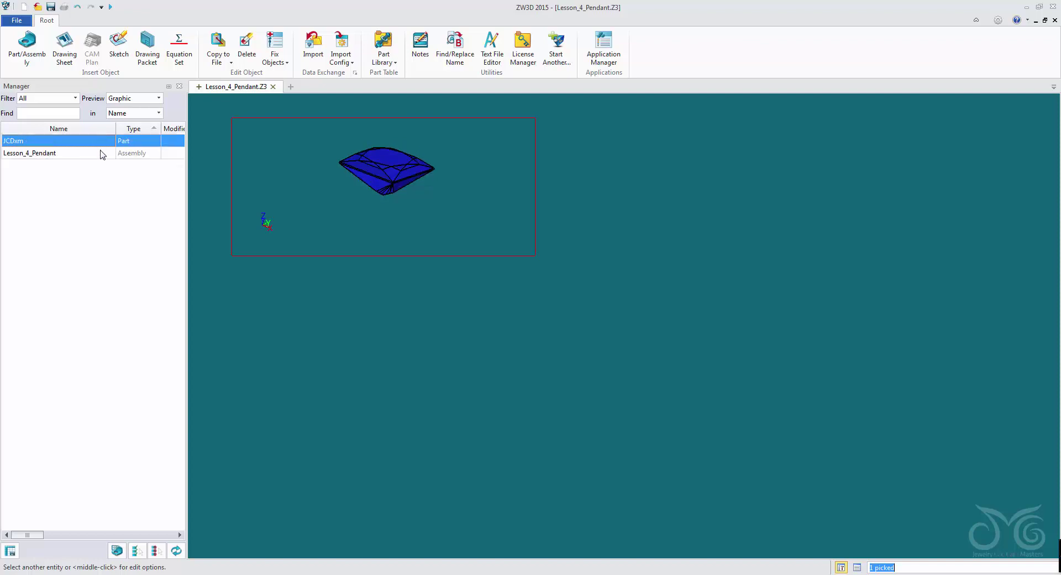
left_click(102, 153)
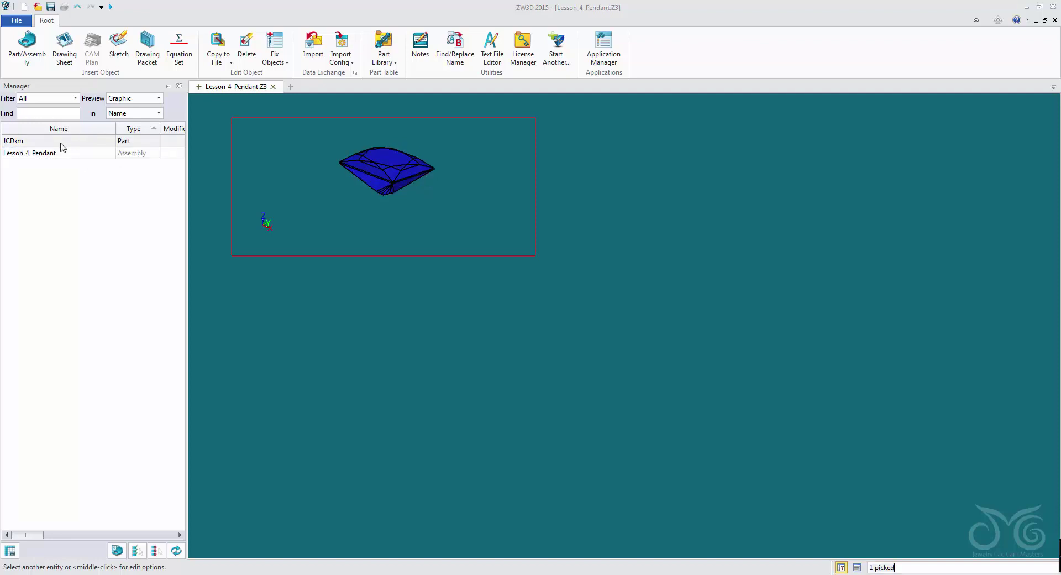
Open the JCDxm part from the root level and exit it back to the root
right_click(70, 141)
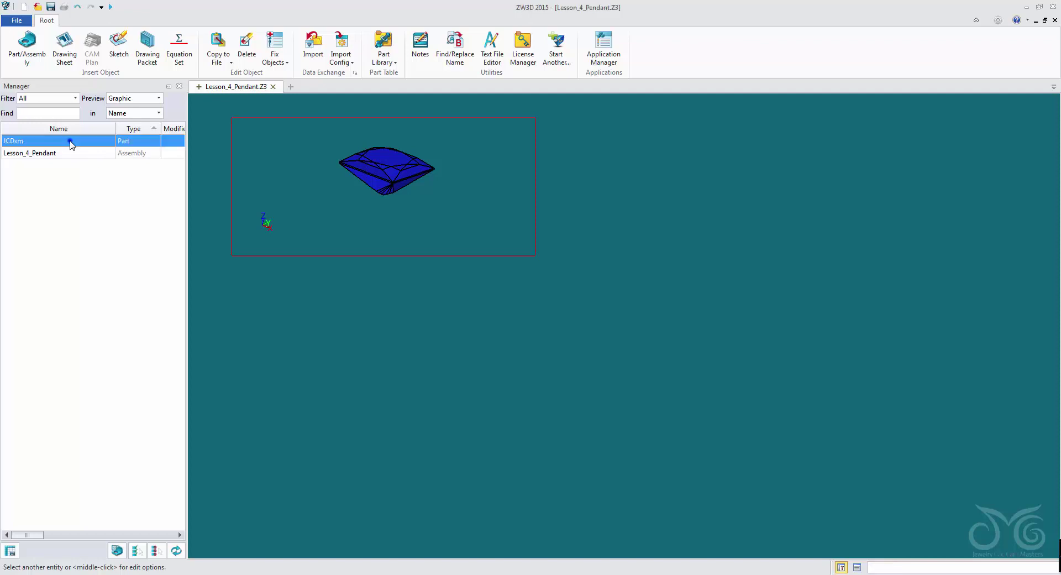
left_click(44, 141)
left_click(139, 142)
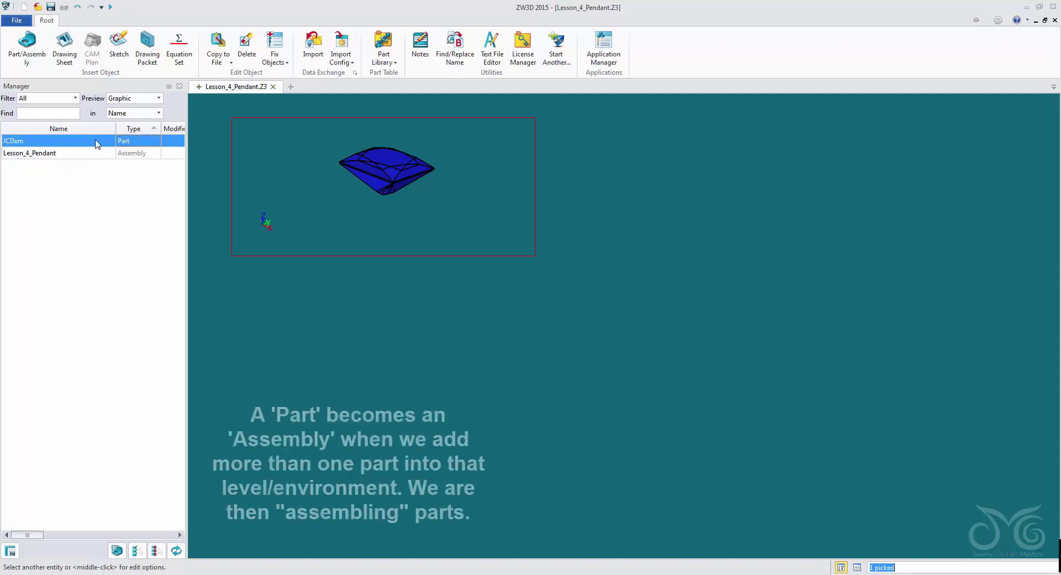
double_click(97, 141)
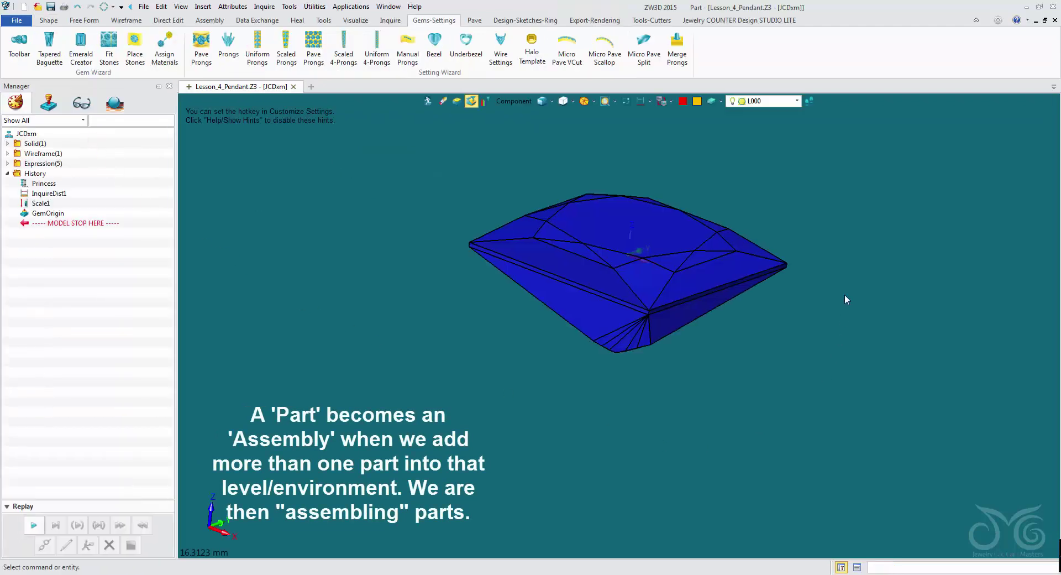
left_click(428, 100)
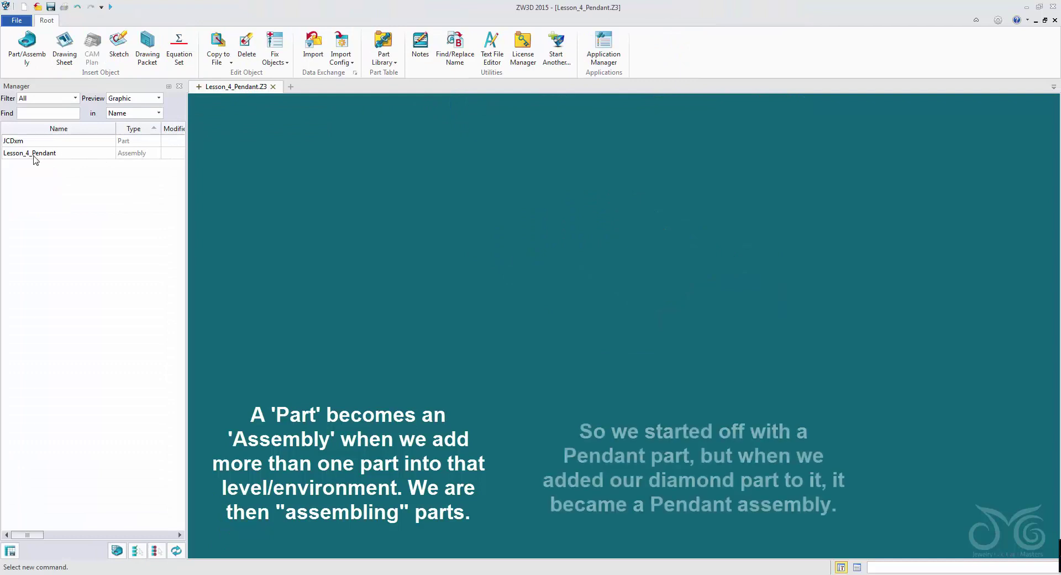
Open the Lesson_4_Pendant assembly, enter its gem component, and exit back to the assembly level
left_click(69, 157)
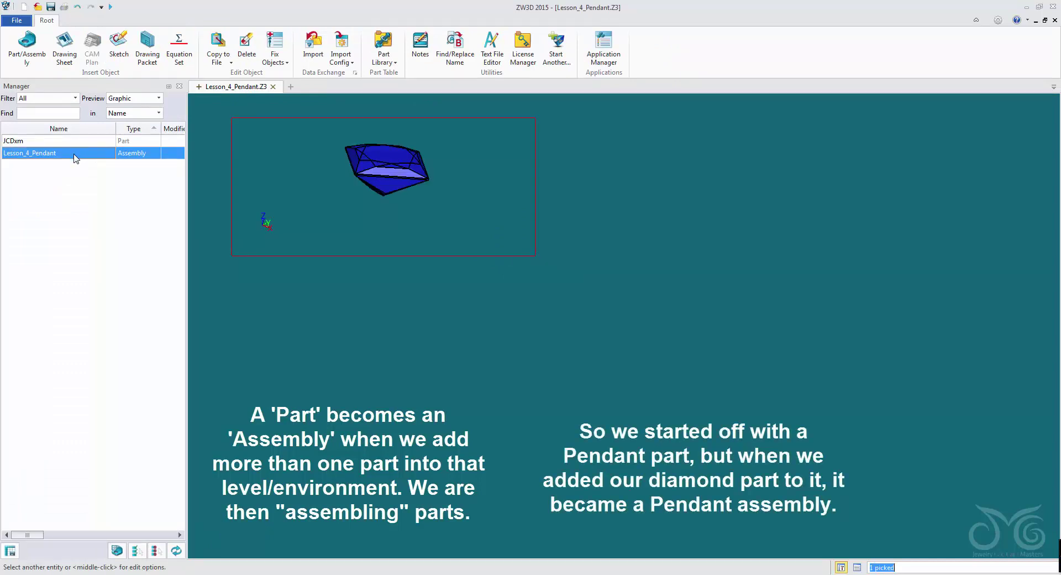
double_click(76, 158)
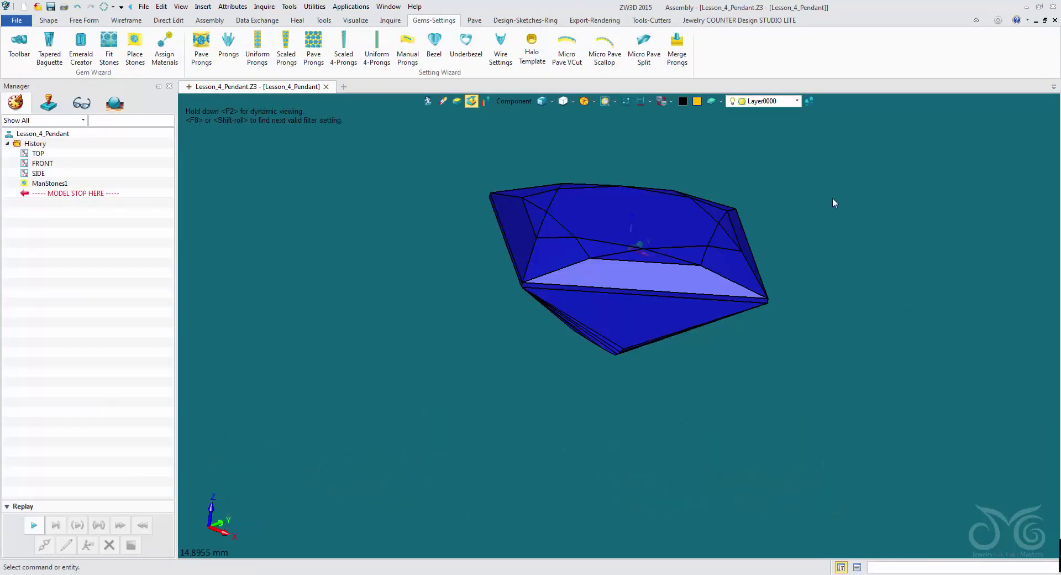
double_click(658, 219)
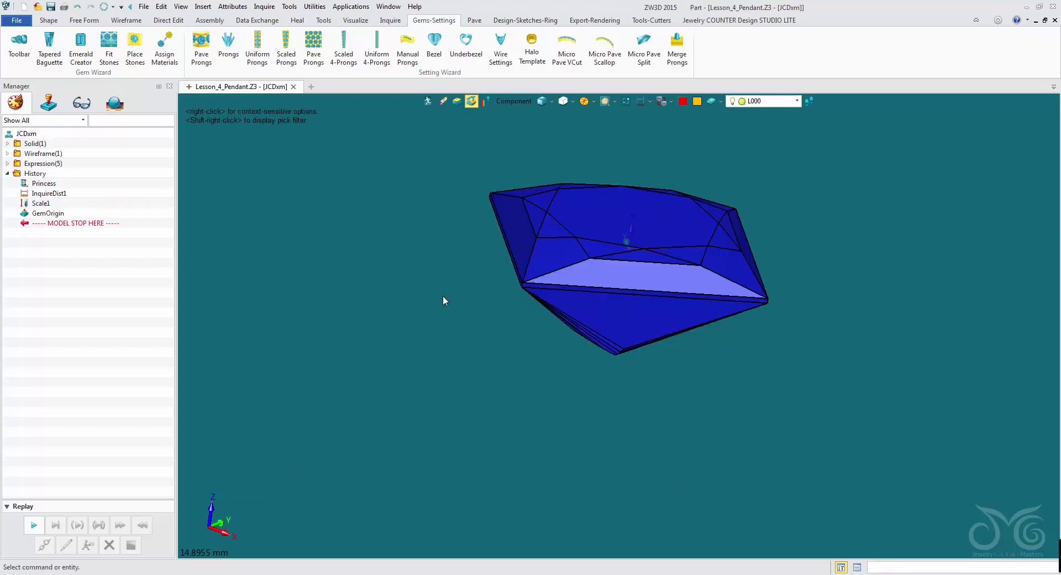
left_click(428, 103)
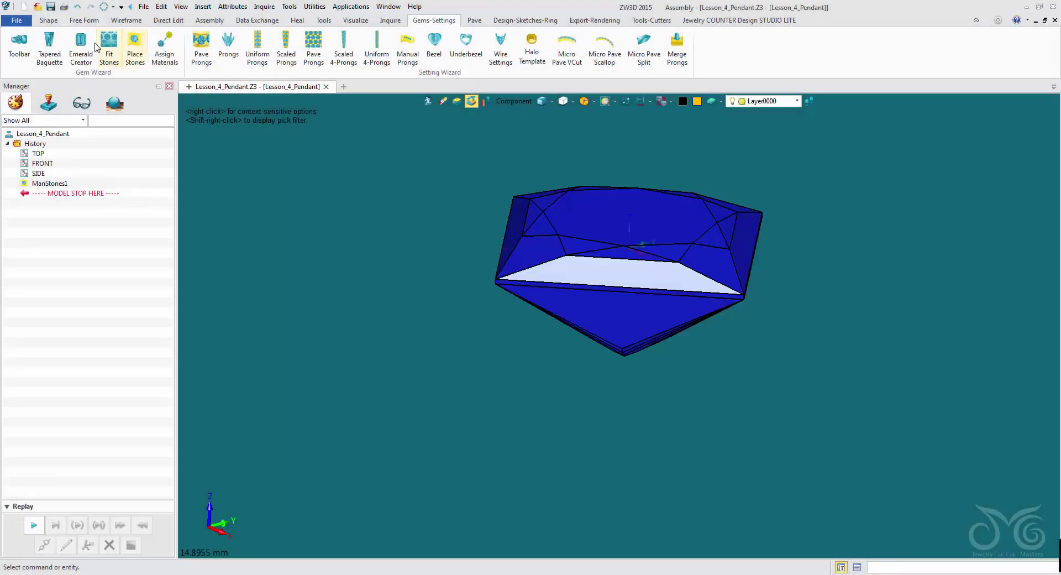
Start a Block shape in the pendant assembly, and switch the display to Wireframe and back to Shade
left_click(57, 22)
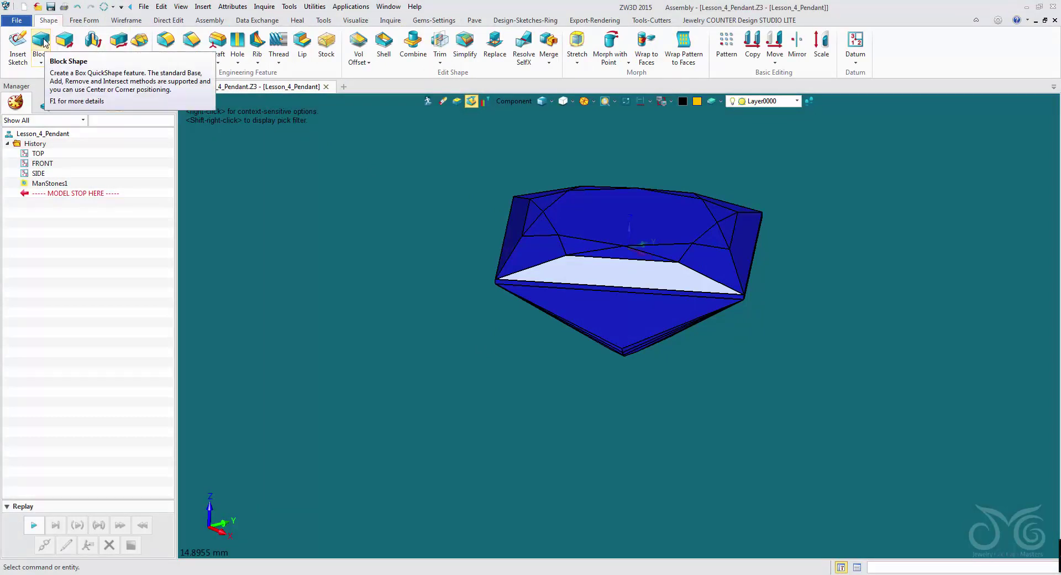
left_click(44, 42)
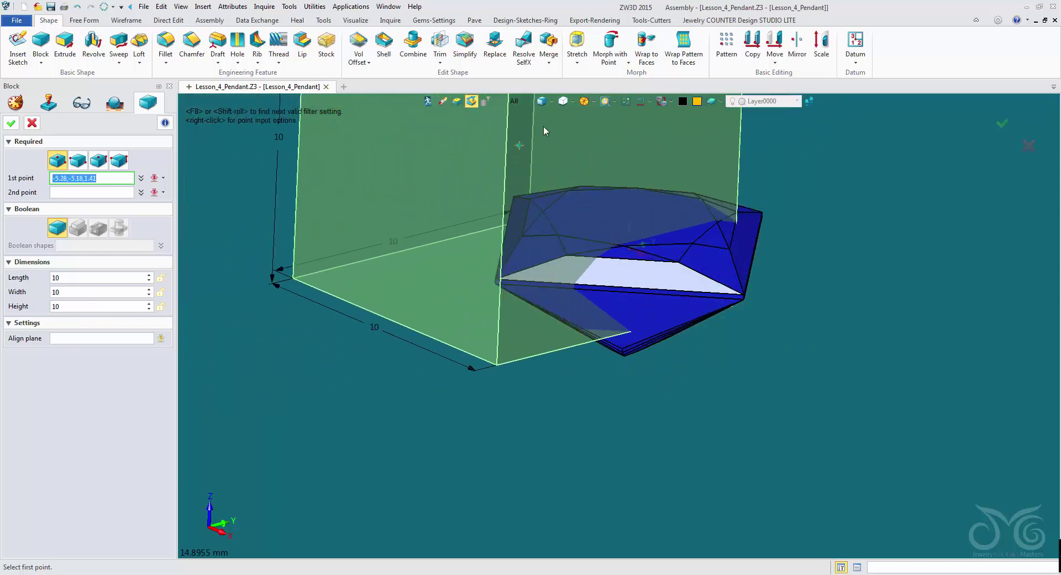
left_click(552, 101)
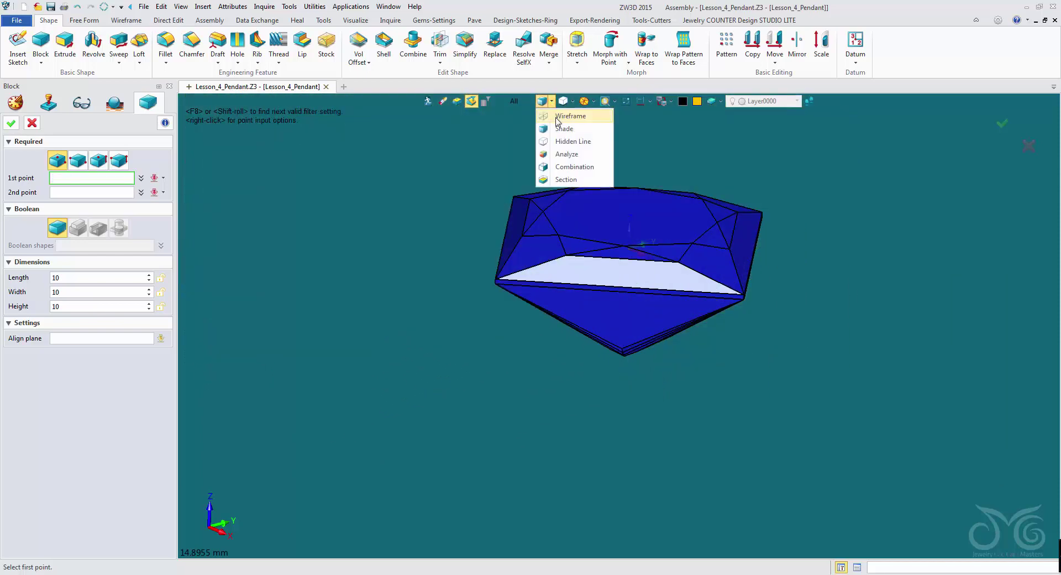
left_click(557, 120)
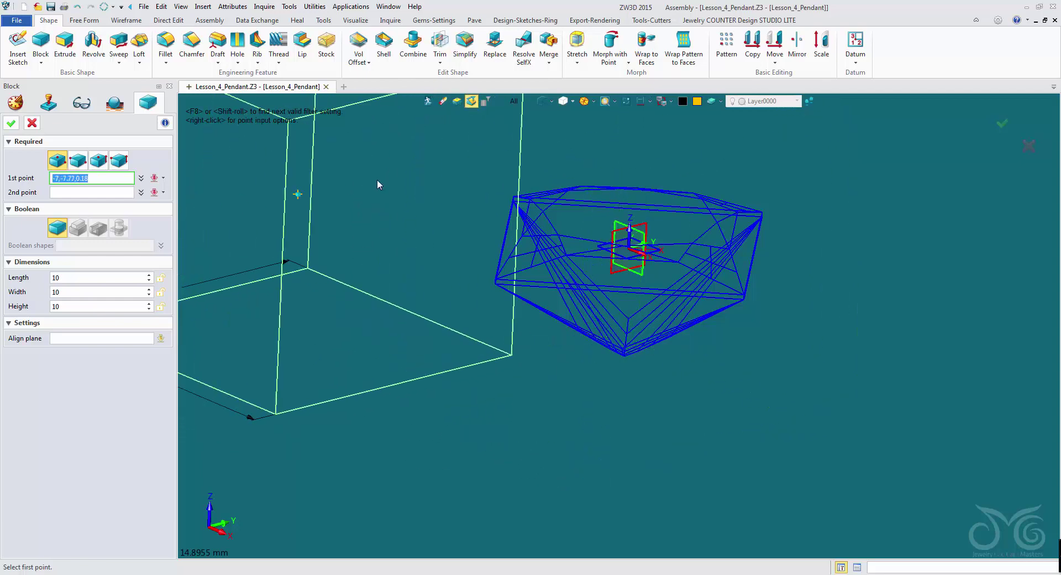
left_click(552, 101)
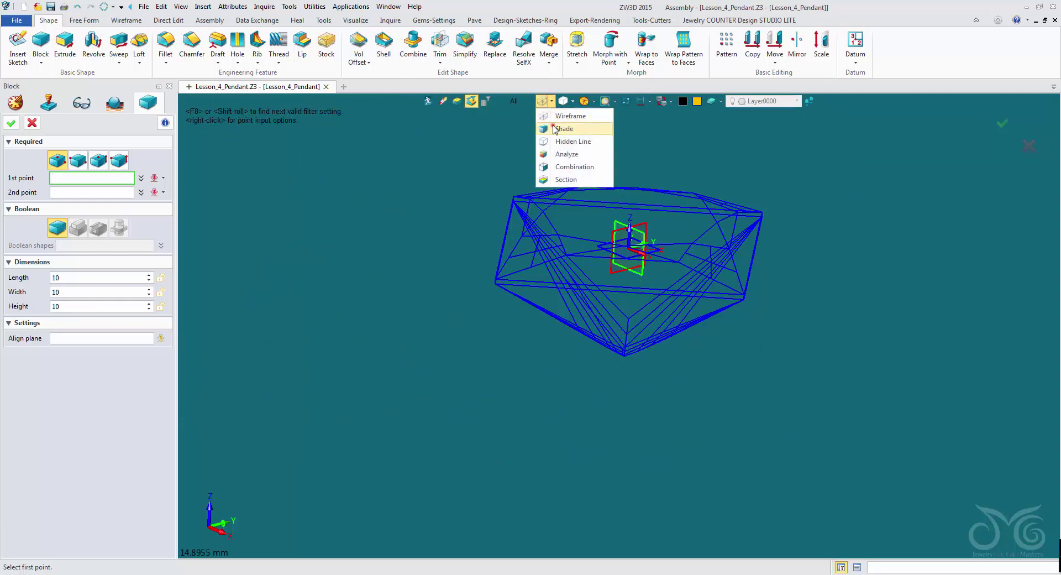
left_click(555, 131)
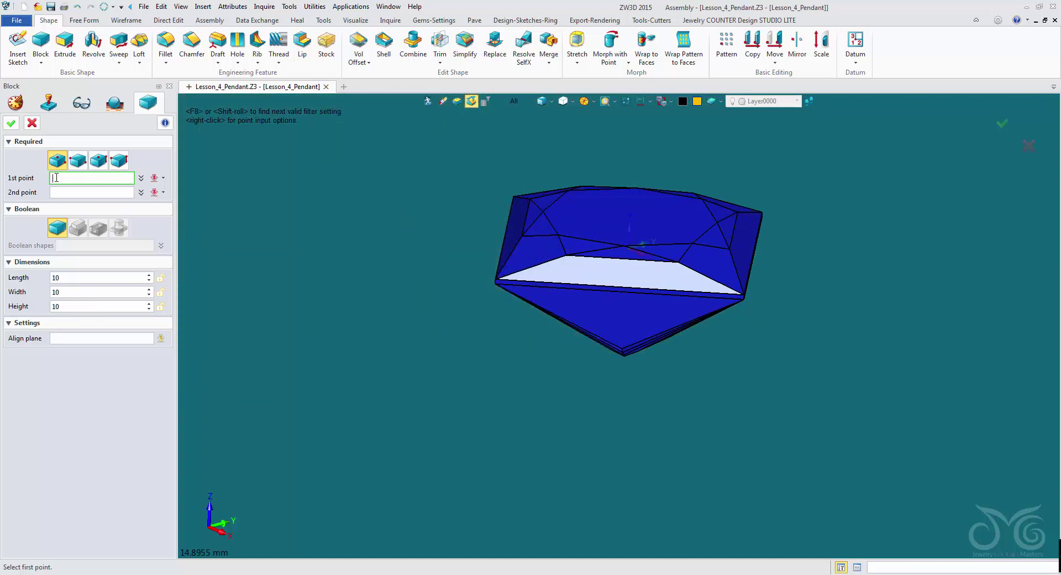
Centre the block at 0,0,0 and place its corner freehand for a size of about 14.7 by 14.3 by 4.1 mm
type("0,0,0")
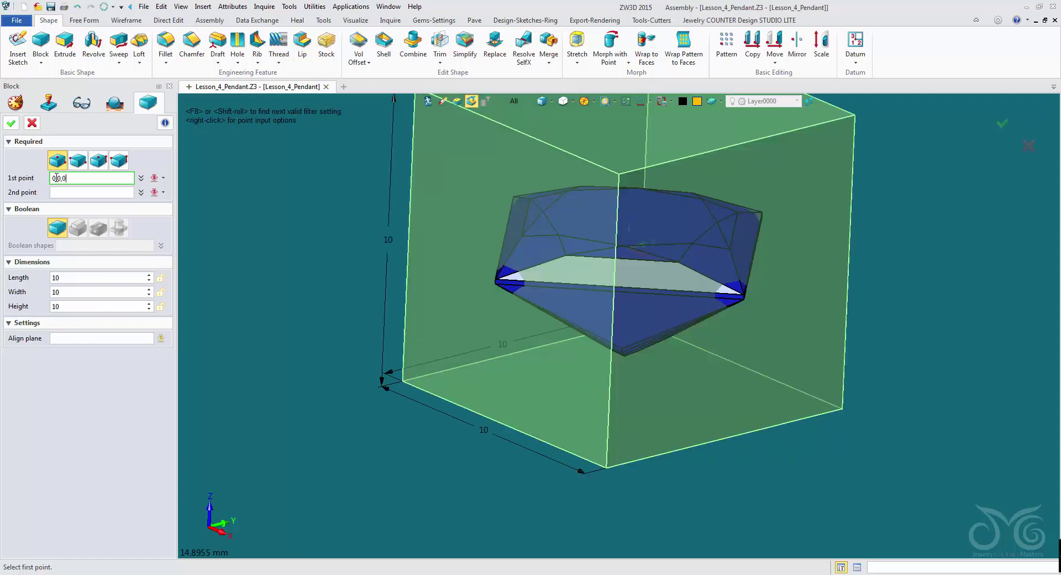
key("Return")
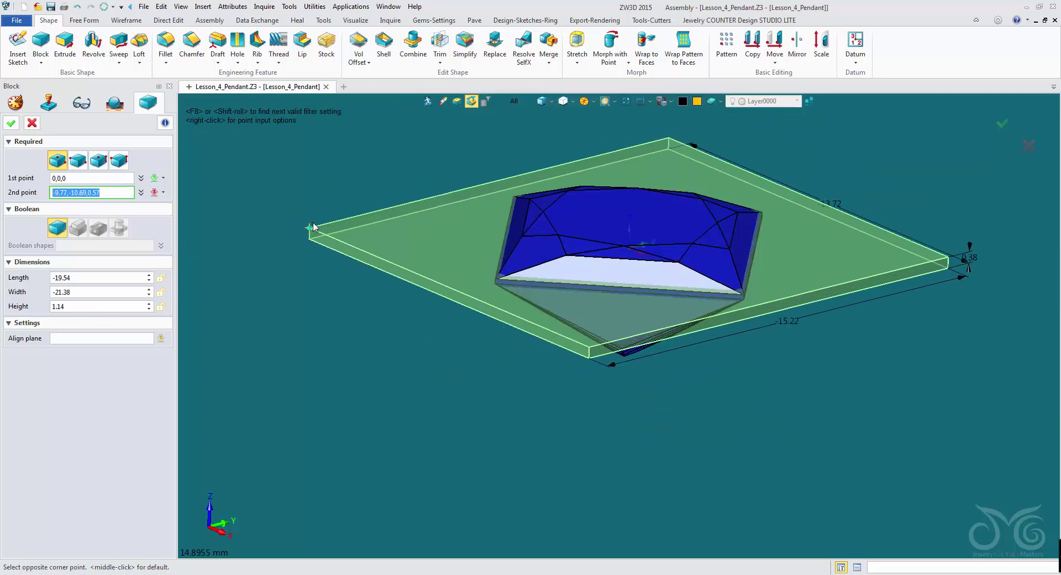
left_click(313, 165)
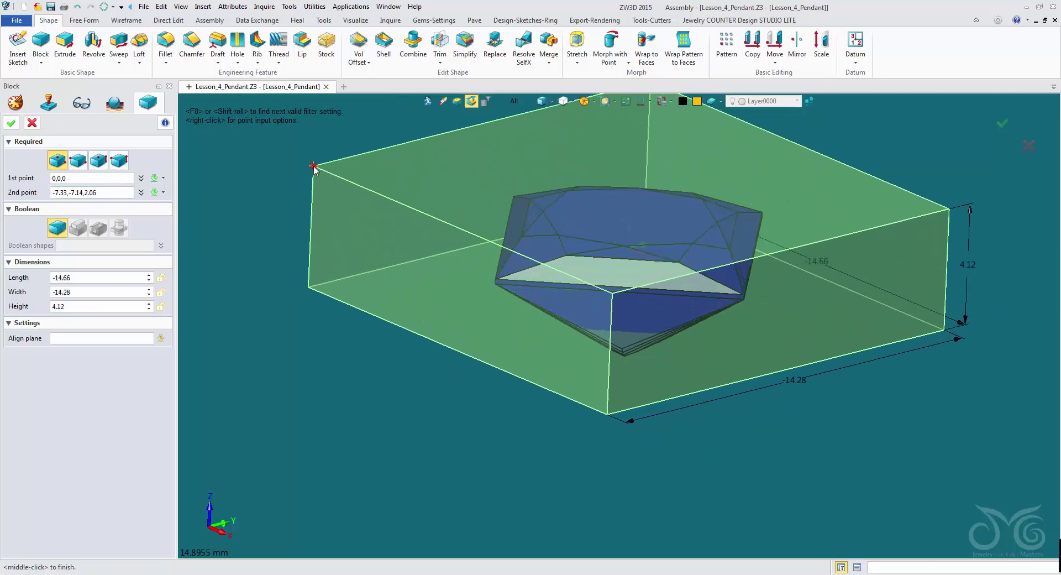
Set the block's length and width to 25 mm and its height to 2.5 mm, and create it
left_click(90, 279)
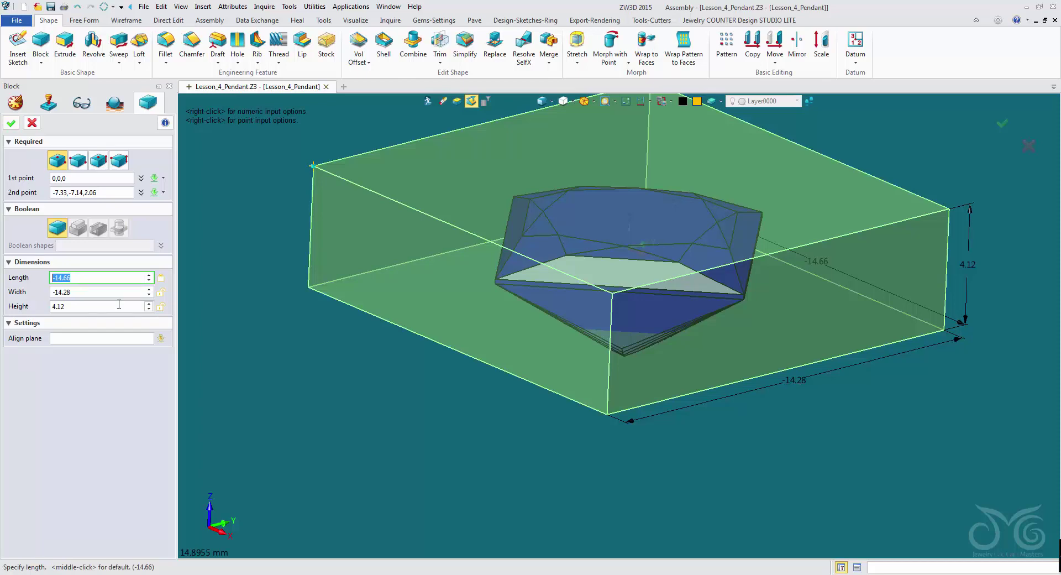
type("256")
key("Return")
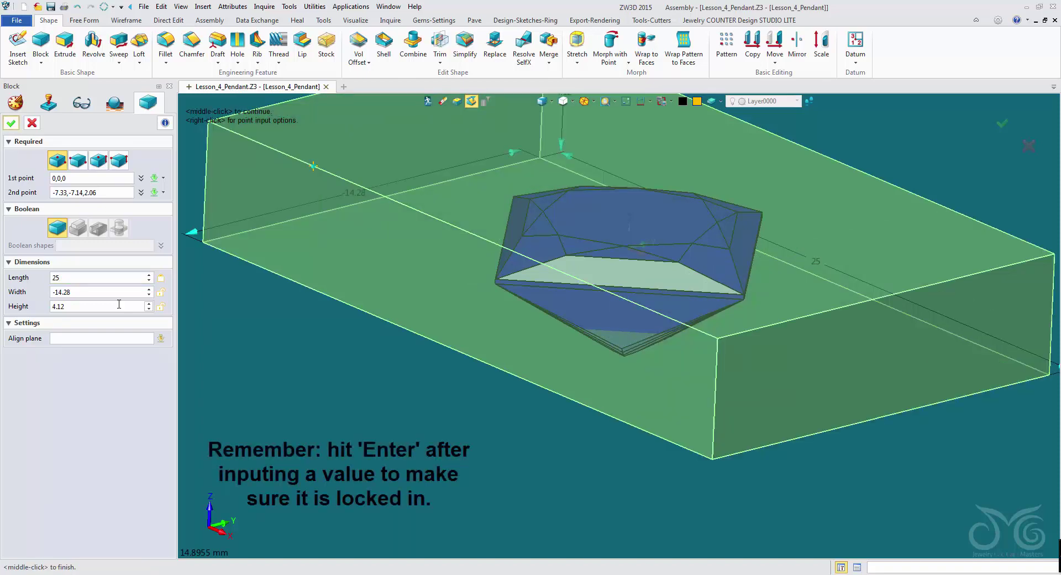
left_click(97, 292)
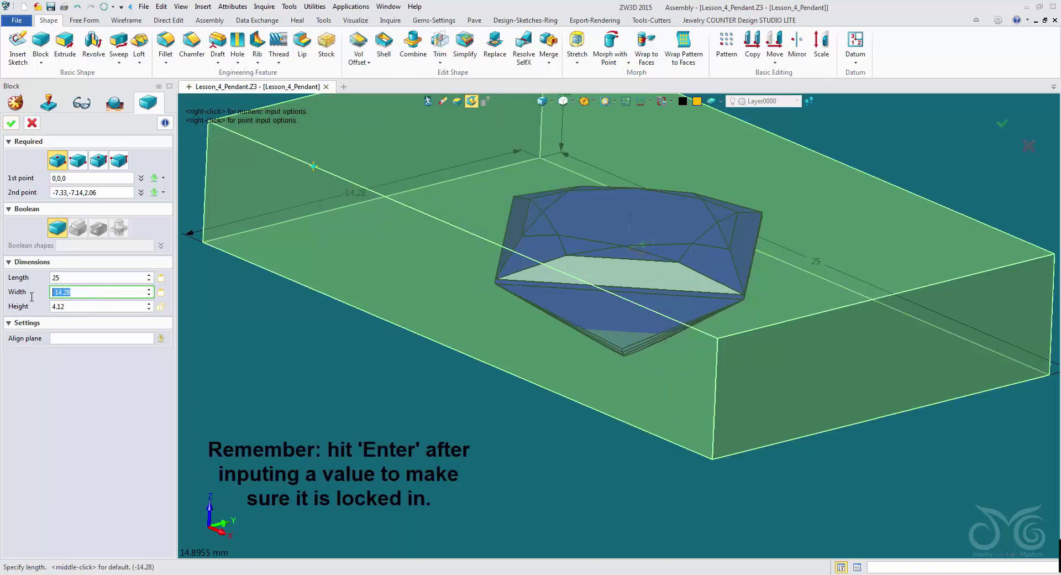
type("25")
key("Return")
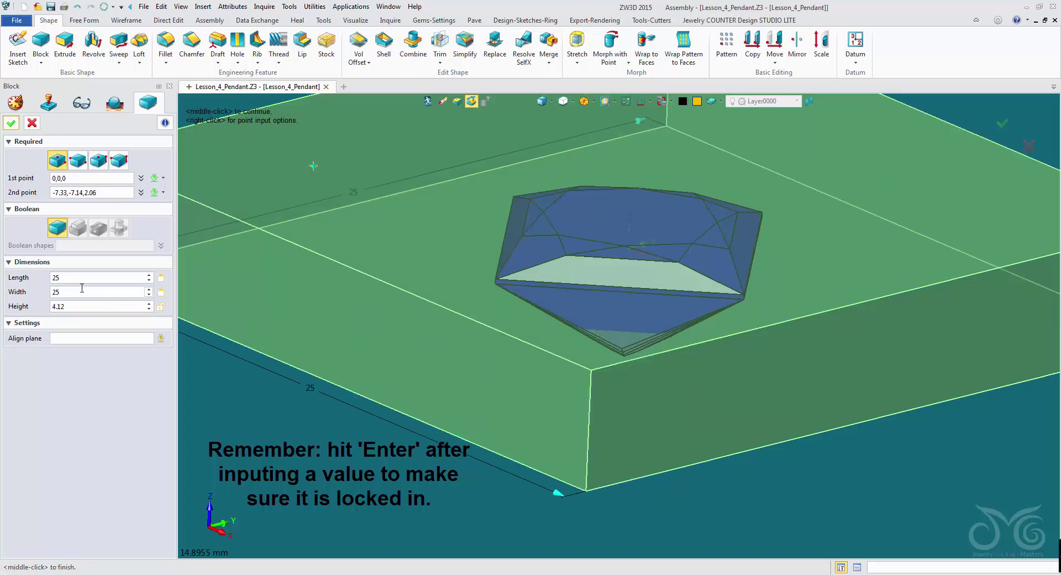
left_click(51, 307)
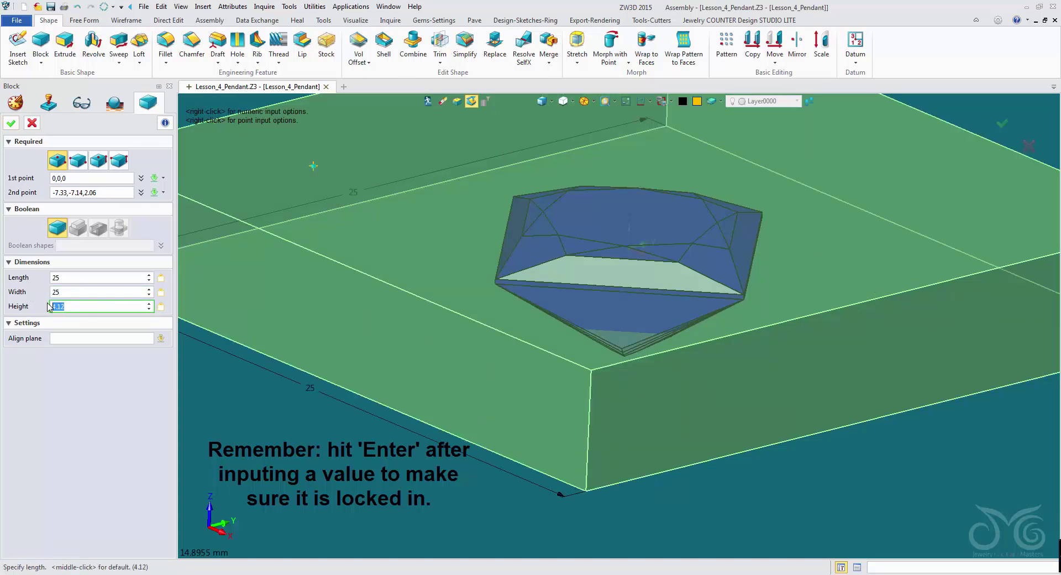
type("2.5")
key("Return")
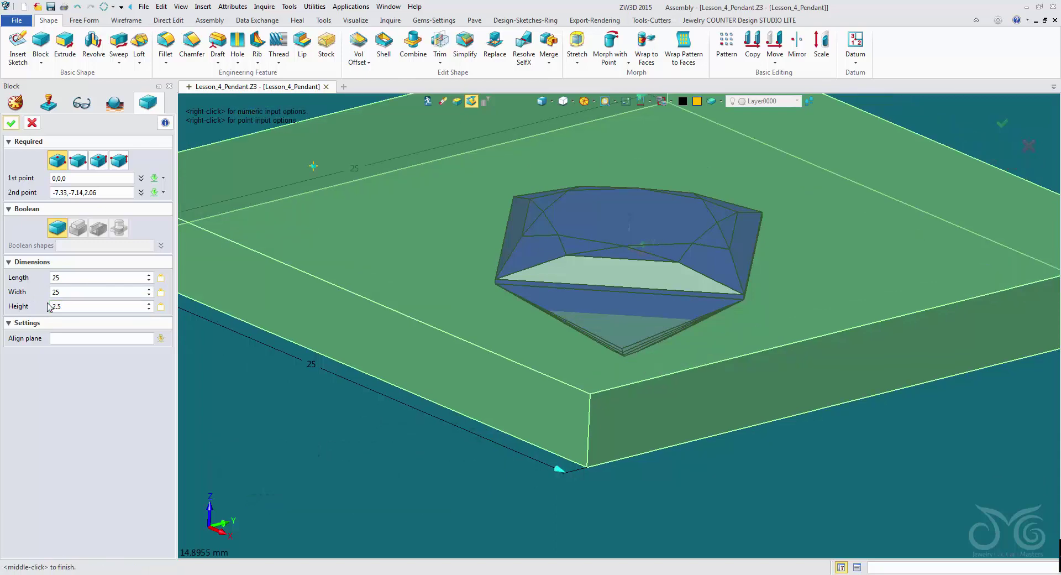
left_click(11, 123)
Set up a chamfer with a 3 mm setback on the block's upper front-left edge
scroll(435, 249, "down", 3)
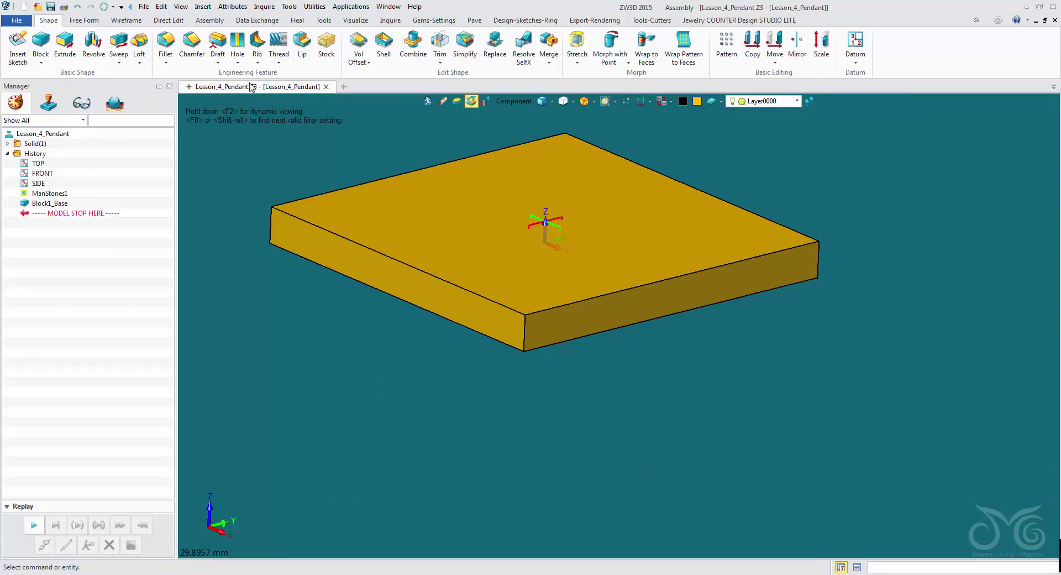
left_click(192, 44)
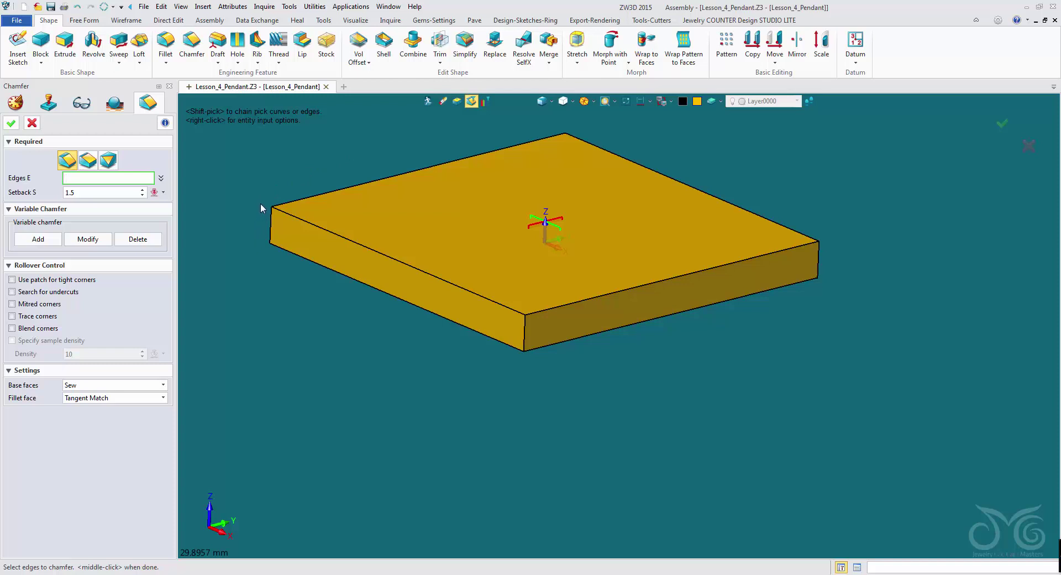
left_click(91, 192)
double_click(94, 191)
type("3")
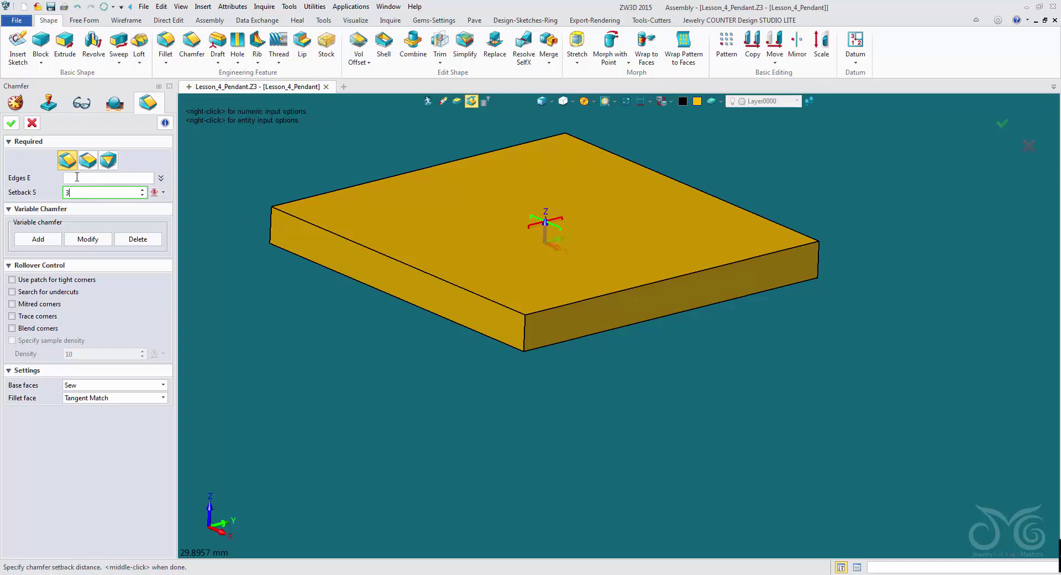
left_click(77, 177)
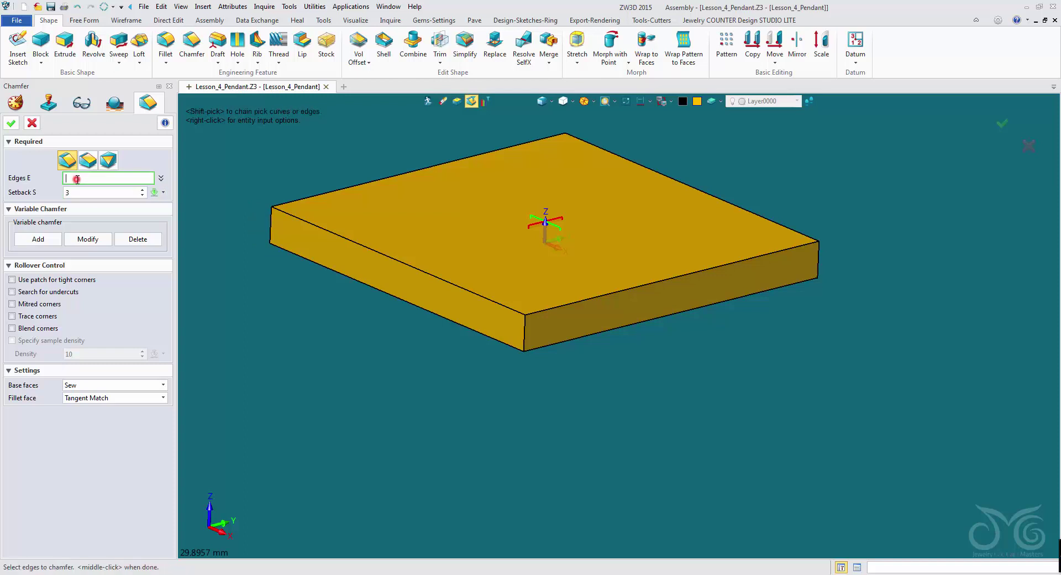
left_click(288, 213)
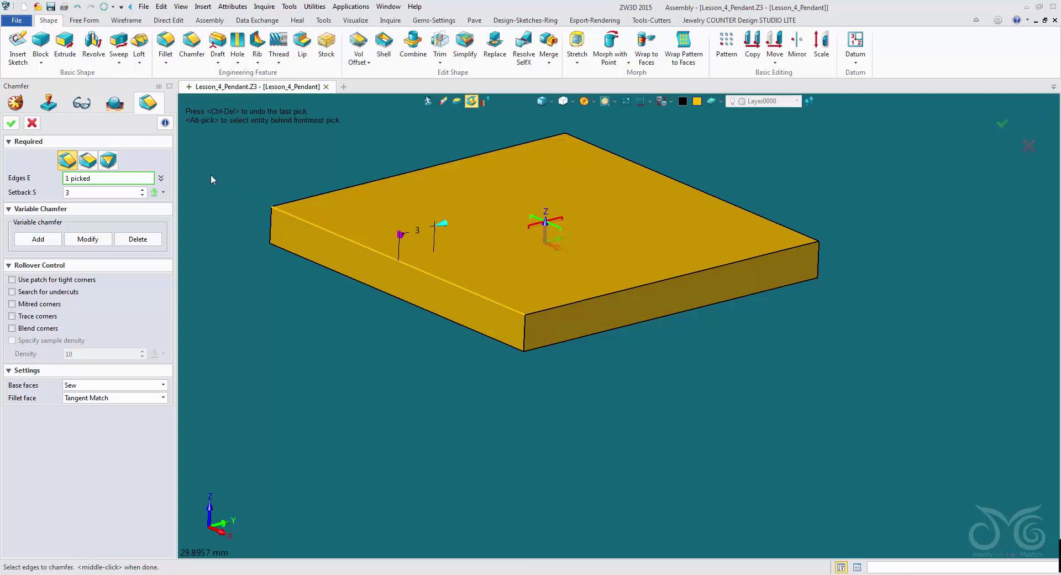
Set the chamfer setback to 1.5 mm, add the block's other three upper edges, and create the chamfer
double_click(113, 197)
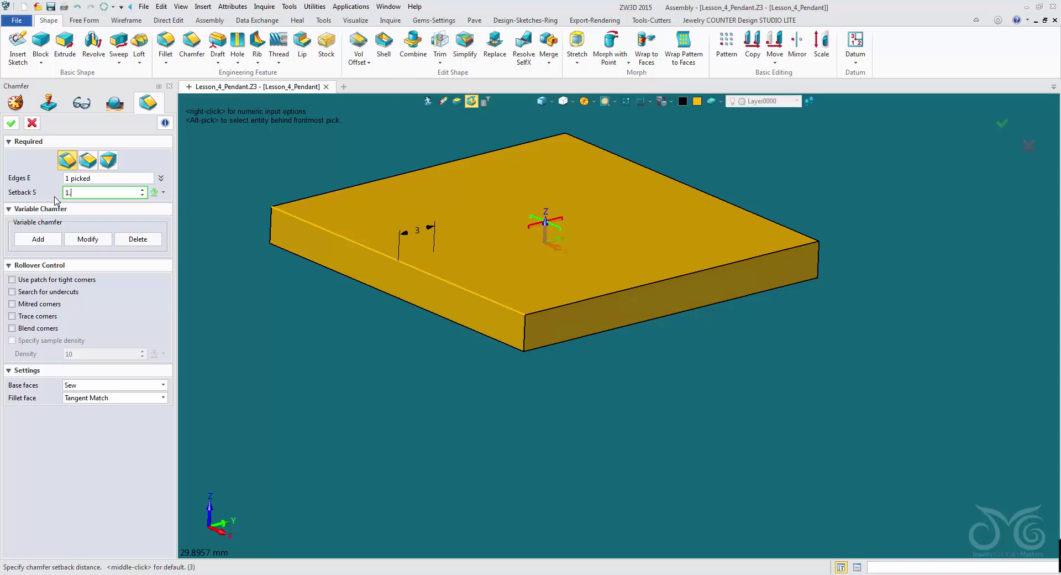
key("Return")
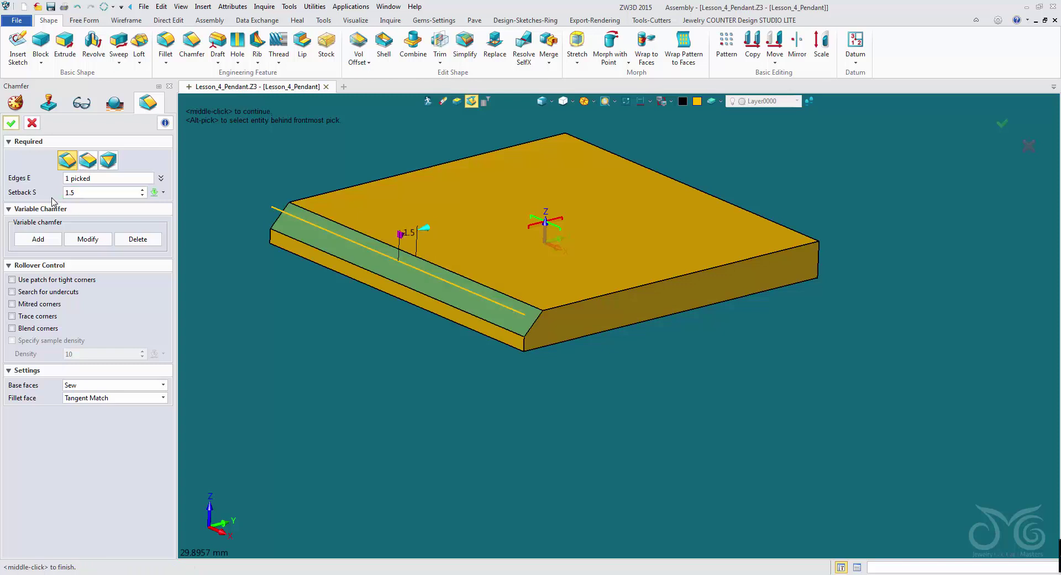
left_click(113, 180)
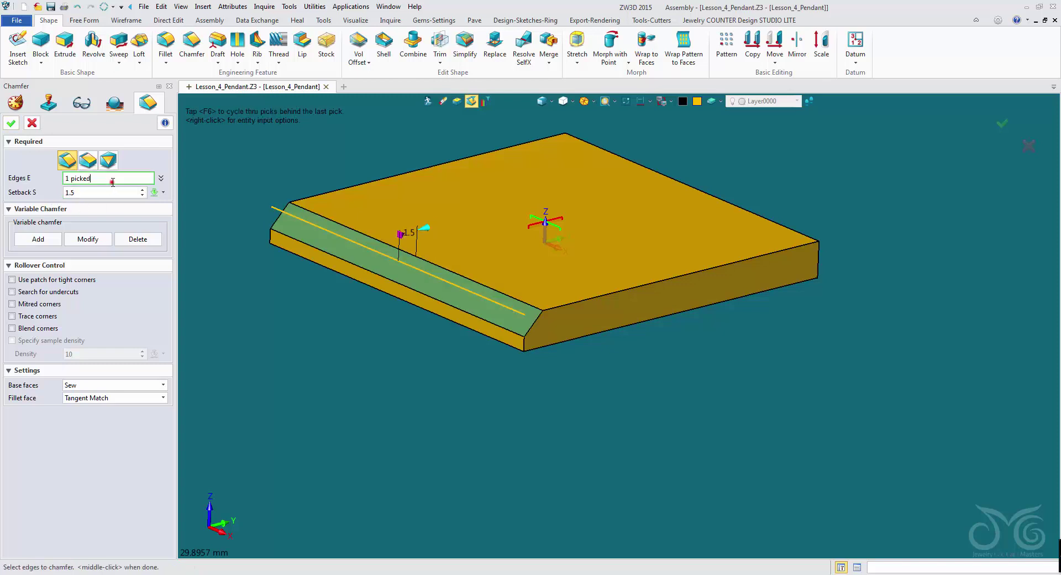
left_click(357, 186)
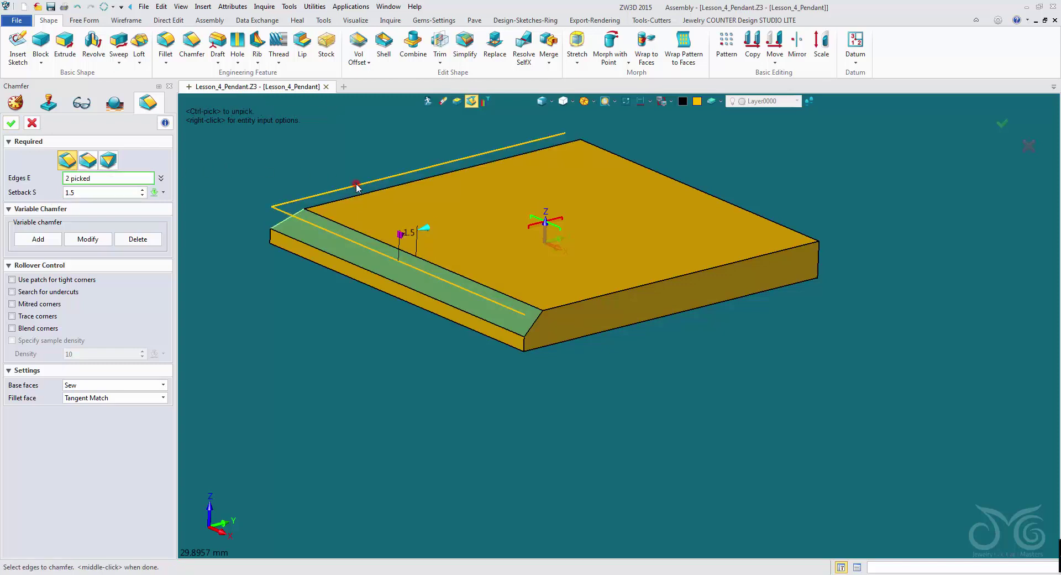
left_click(622, 159)
left_click(617, 292)
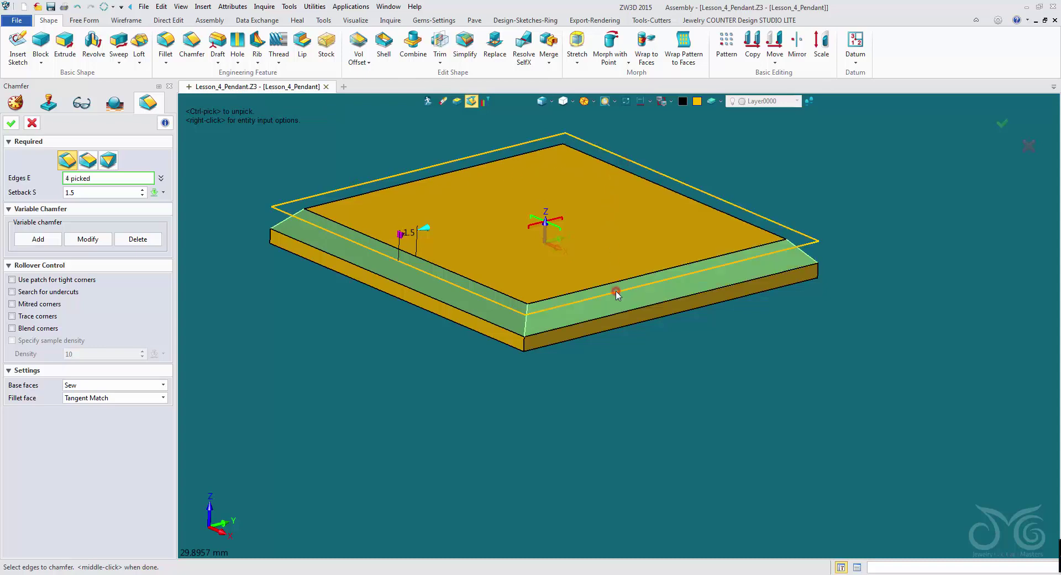
mouse_move(572, 281)
middle_mouse_down()
mouse_move(576, 336)
mouse_move(565, 286)
middle_mouse_up()
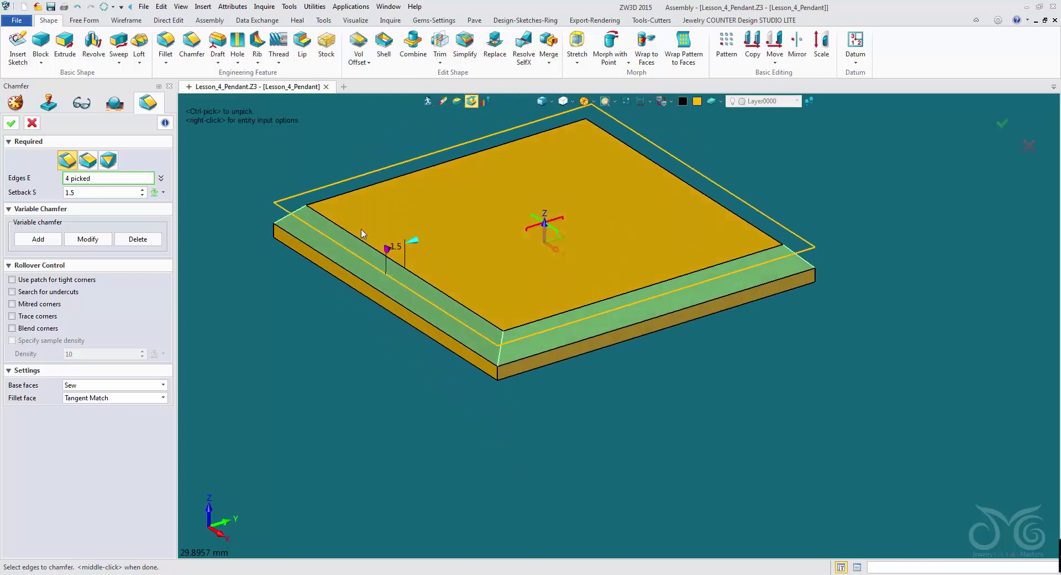
left_click(11, 122)
Start a rotational move, restrict picking to shapes, and select the chamfered block as the entity
middle_click_drag(366, 147, 409, 210)
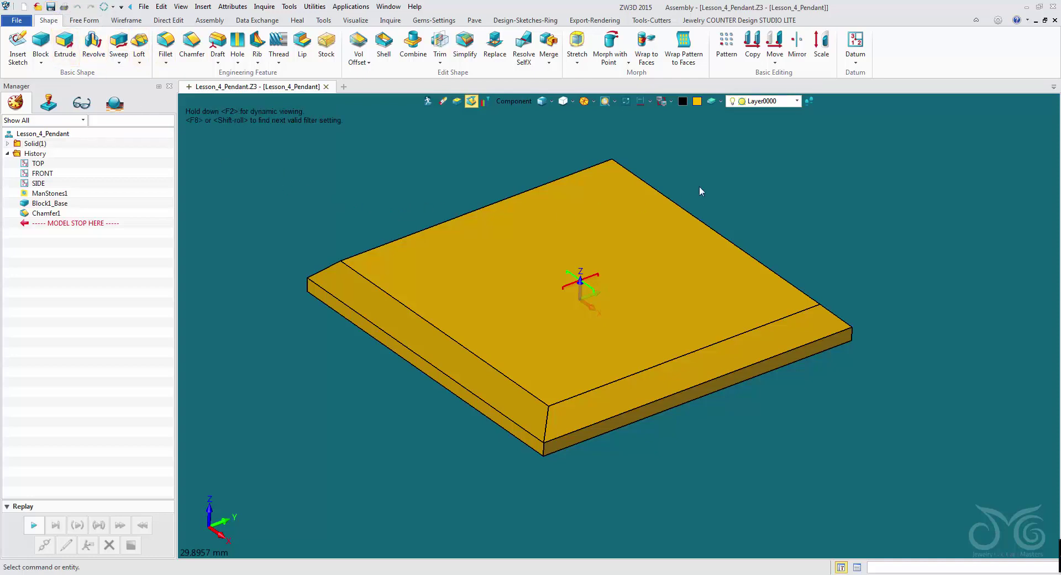
left_click(774, 45)
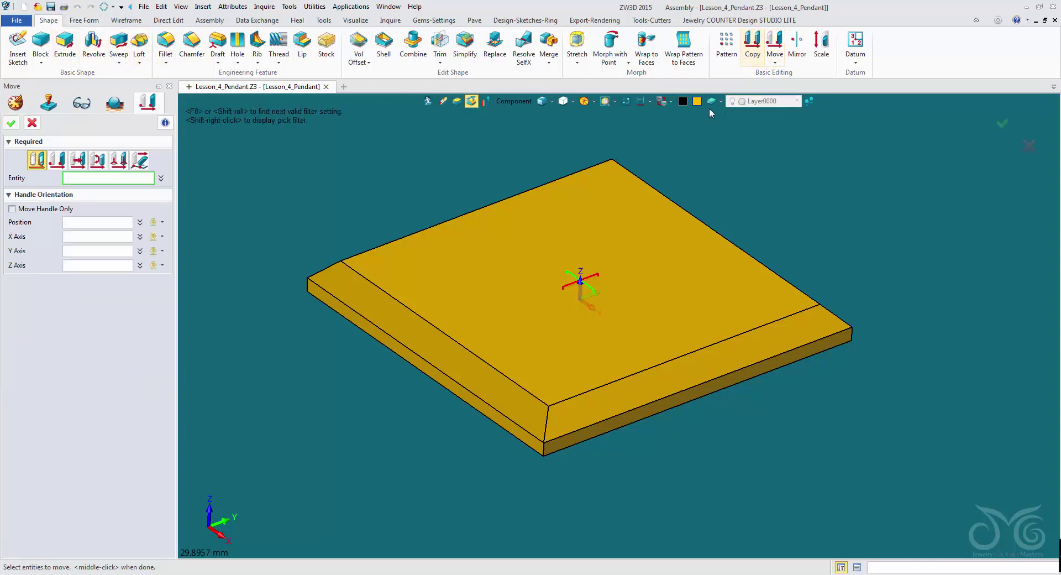
left_click(99, 162)
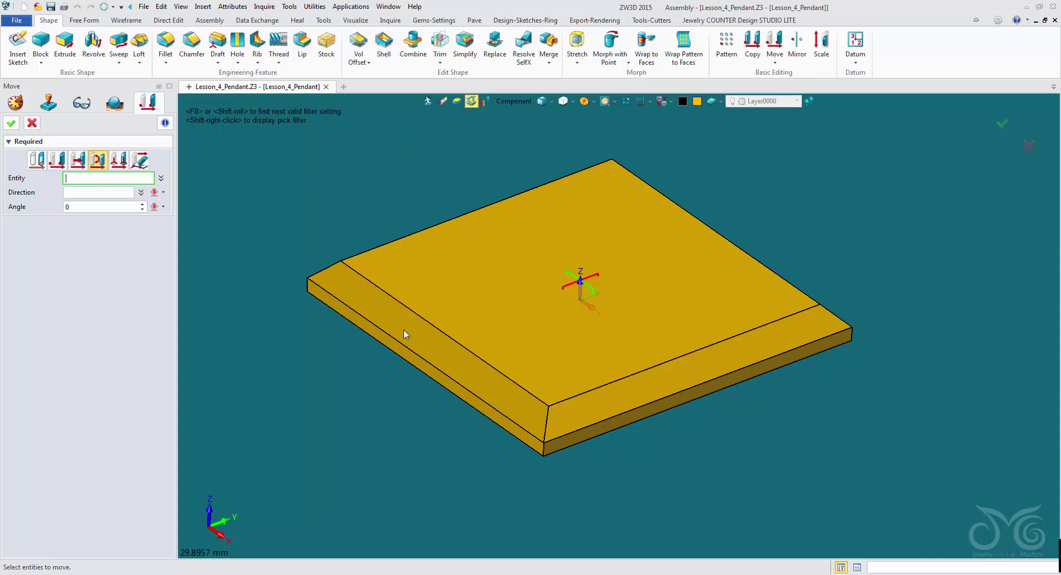
left_click(514, 101)
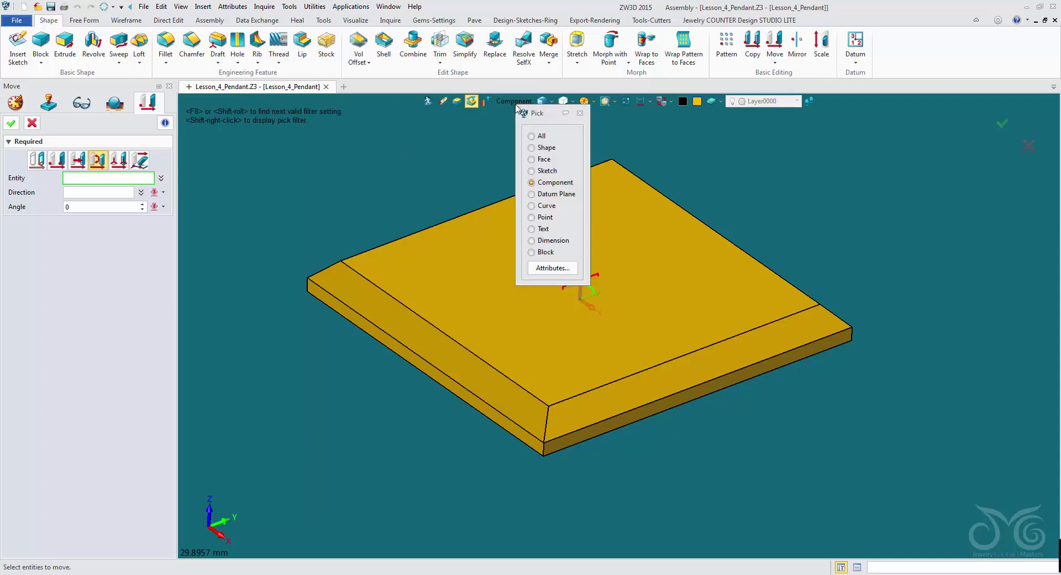
left_click(532, 148)
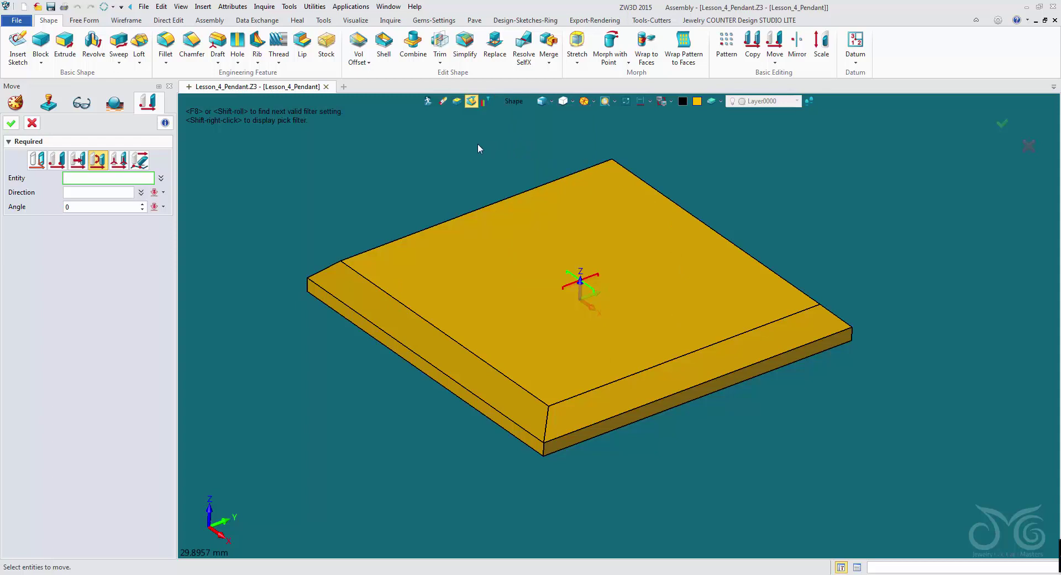
right_click(367, 155, "shift")
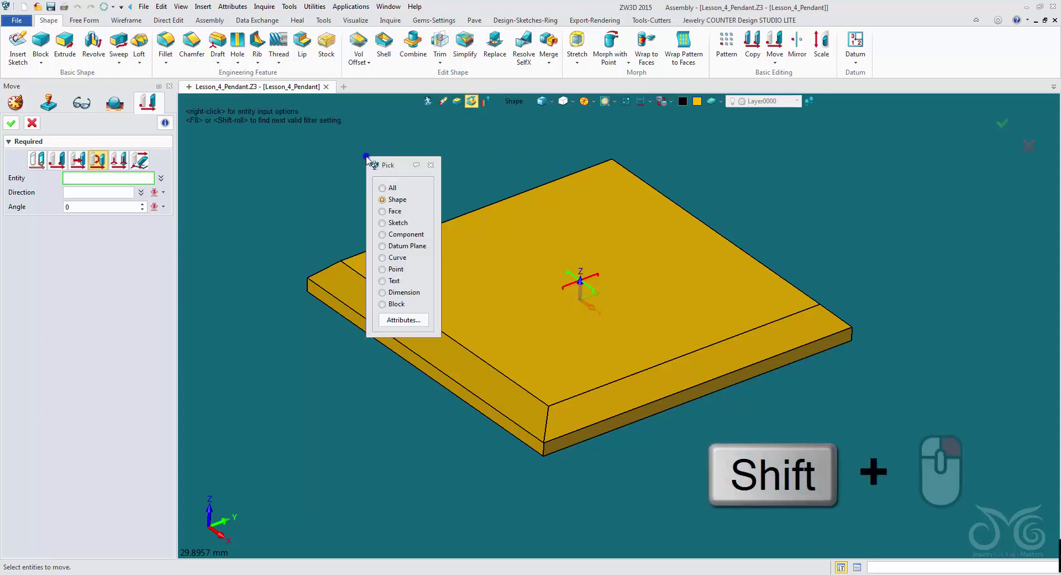
left_click(393, 200)
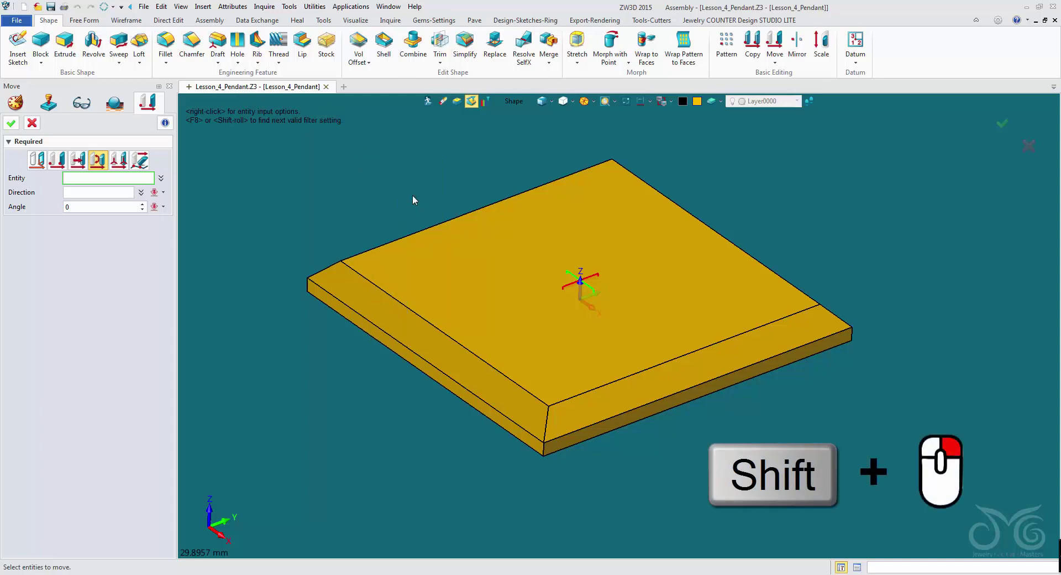
left_click(507, 246)
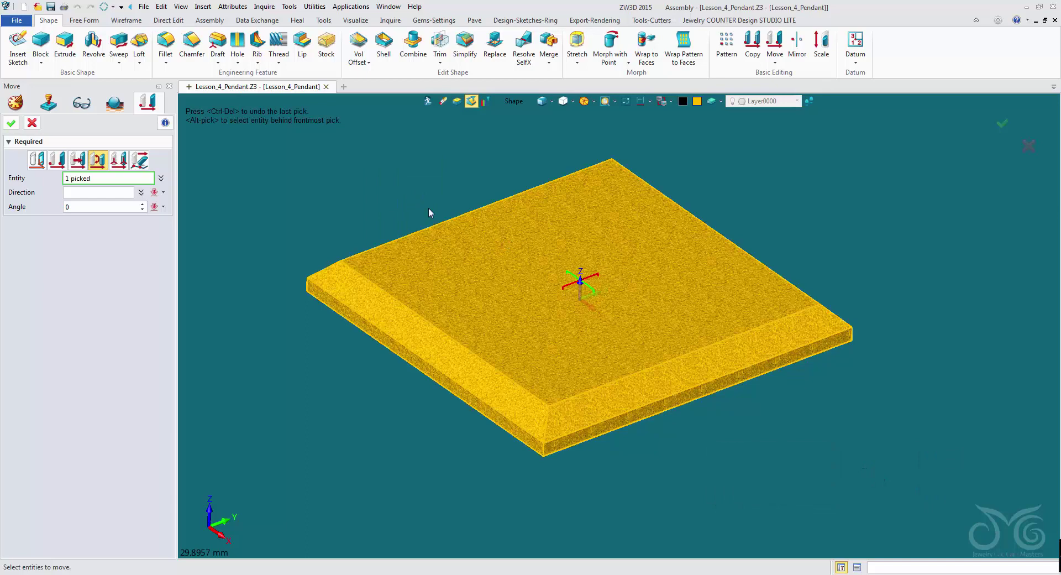
Set the block's rotation direction to the Z axis and the rotation angle to 45 degrees
left_click(108, 192)
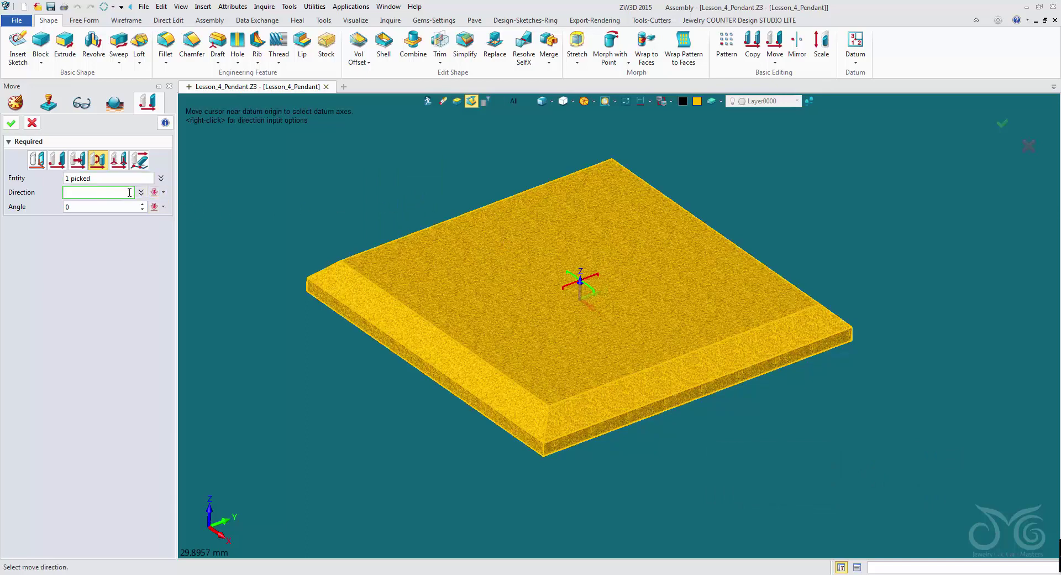
right_click(299, 165)
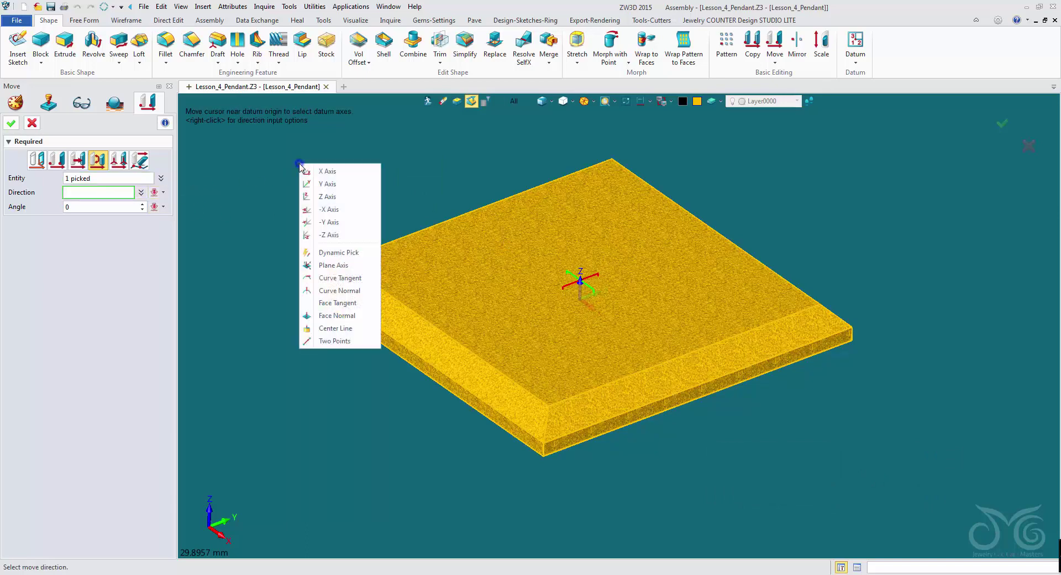
left_click(347, 199)
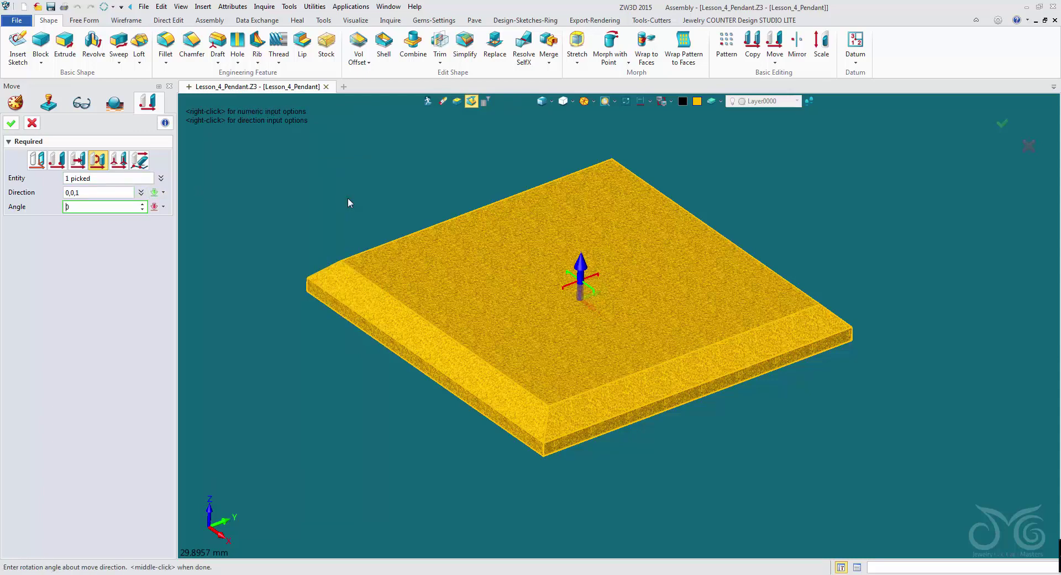
scroll(115, 206, "up", 15)
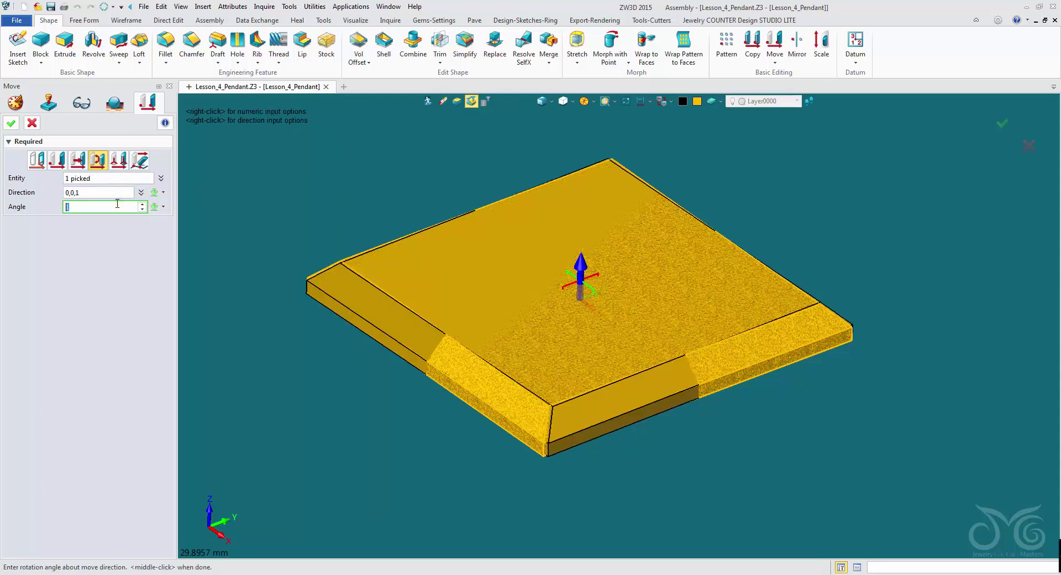
scroll(115, 205, "up", 13)
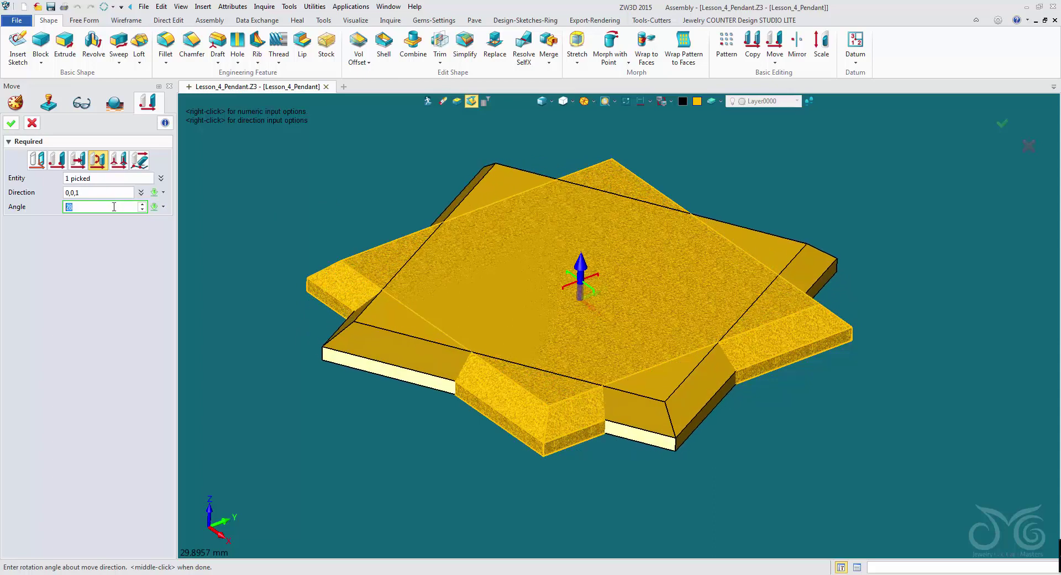
scroll(114, 207, "up", 1)
type("45")
key("Return")
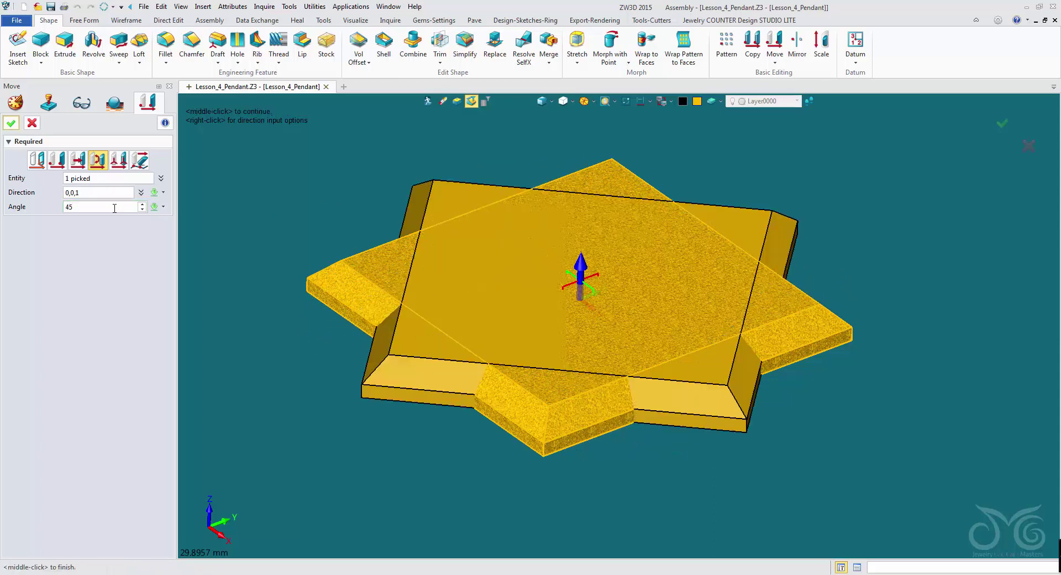
Step the rotation angle up and down around 45 degrees, and re-pick the datum's Z axis as the direction
left_click(104, 207)
scroll(91, 207, "up", 1)
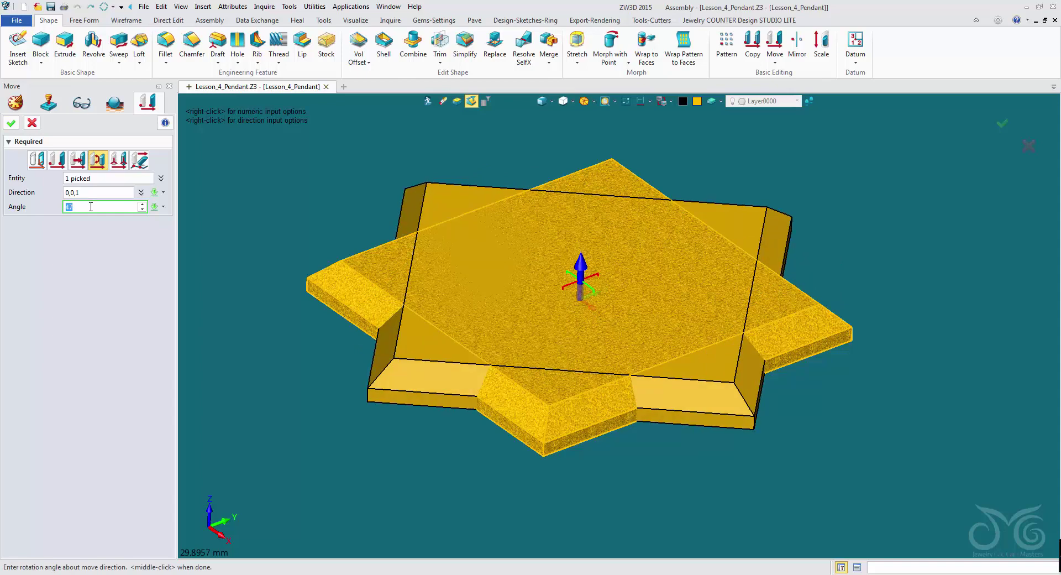
scroll(90, 207, "down", 2)
scroll(90, 207, "up", 1)
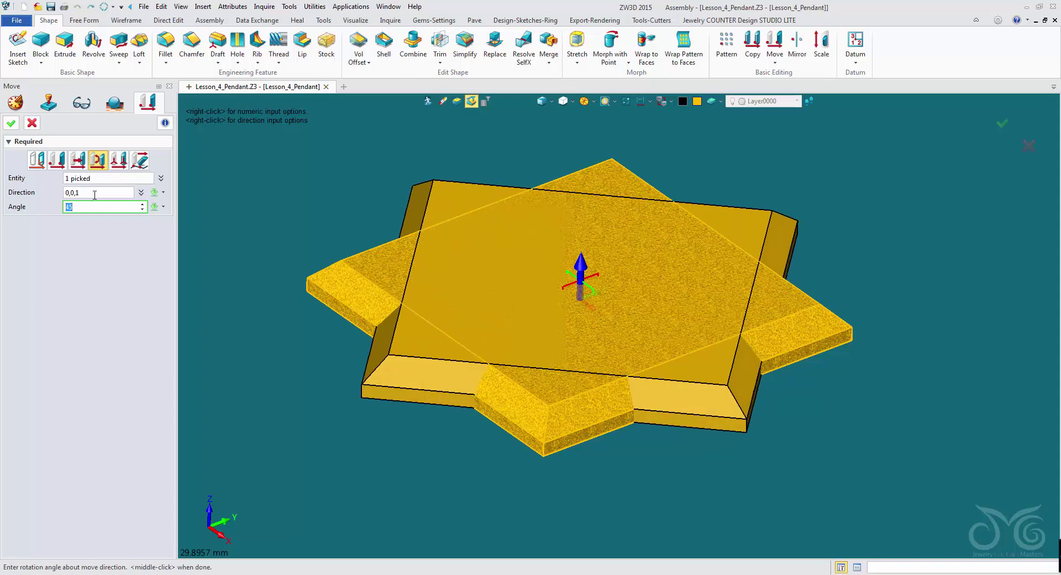
left_click(95, 193)
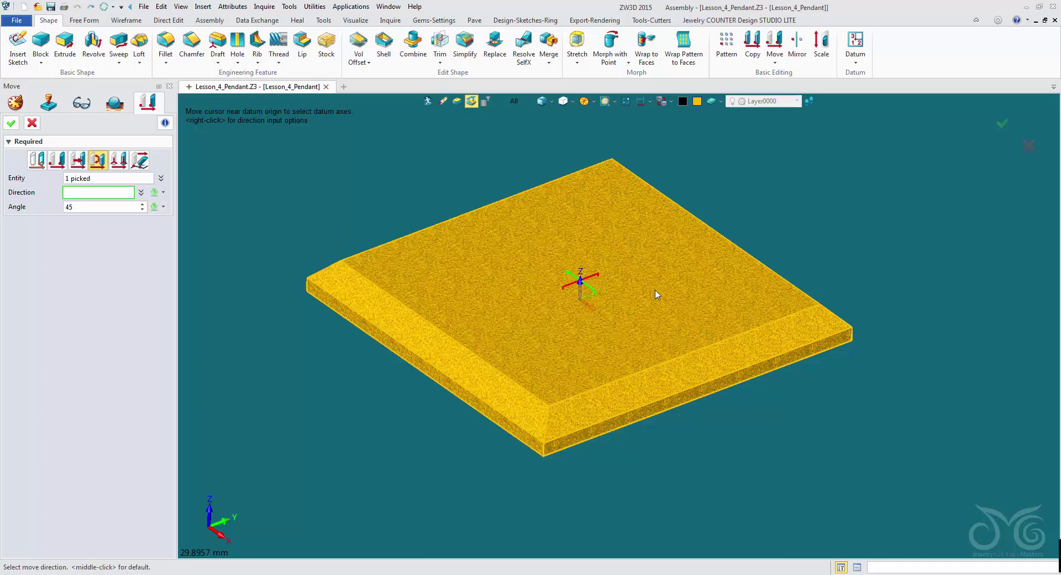
left_click(581, 288)
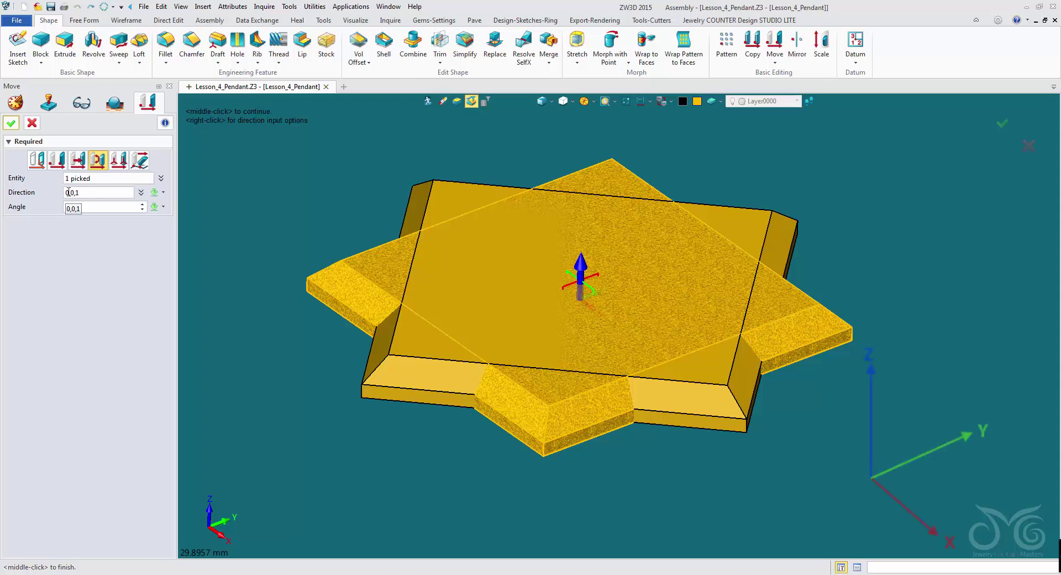
type("45")
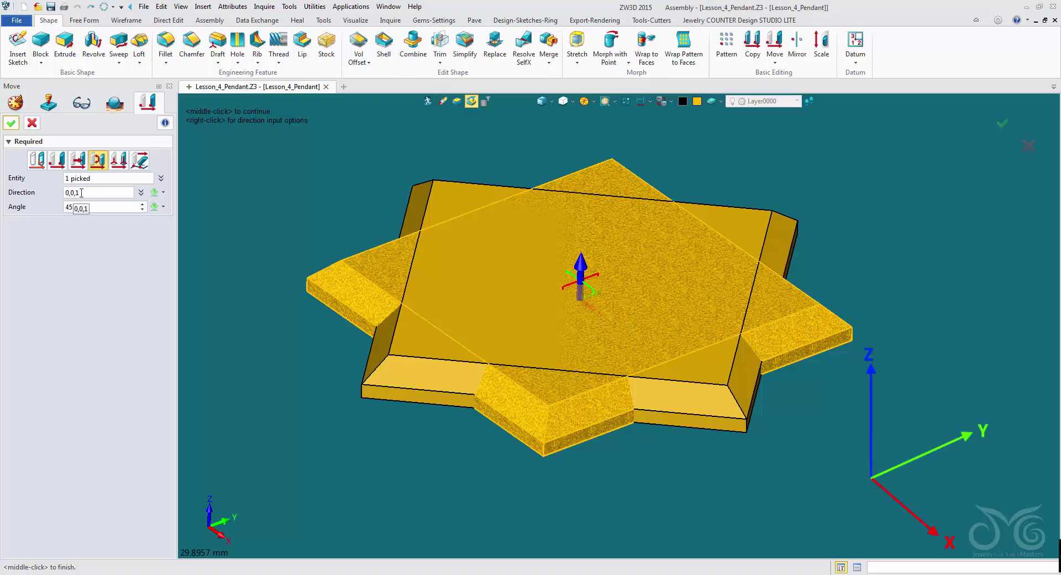
Try 0,0,8 and 0,0,0.1 as the rotation direction, set it back to 0,0,1, and apply the block's rotation
left_click(81, 192)
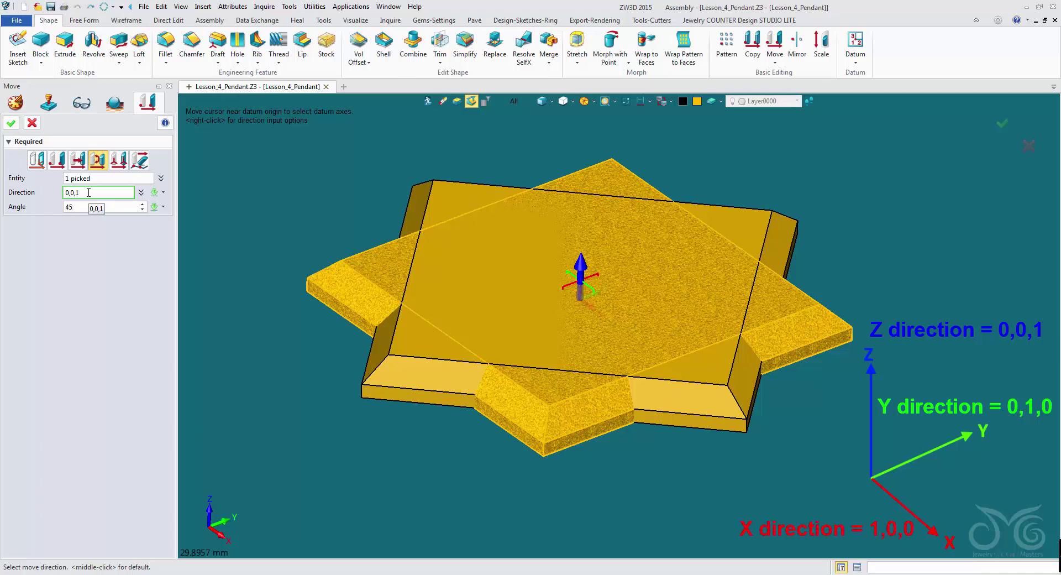
key("BackSpace")
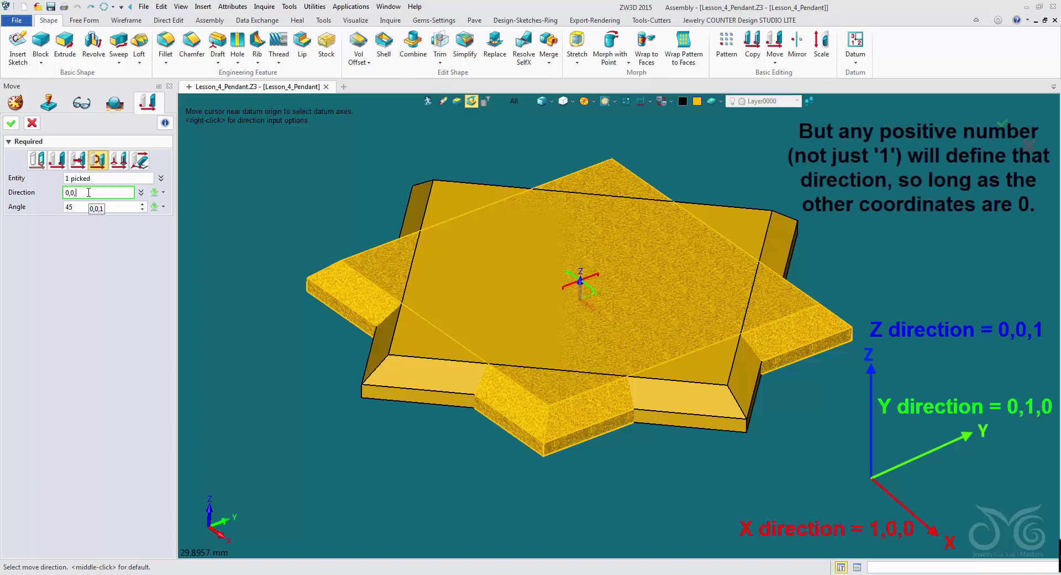
type("8")
key("BackSpace")
type("1")
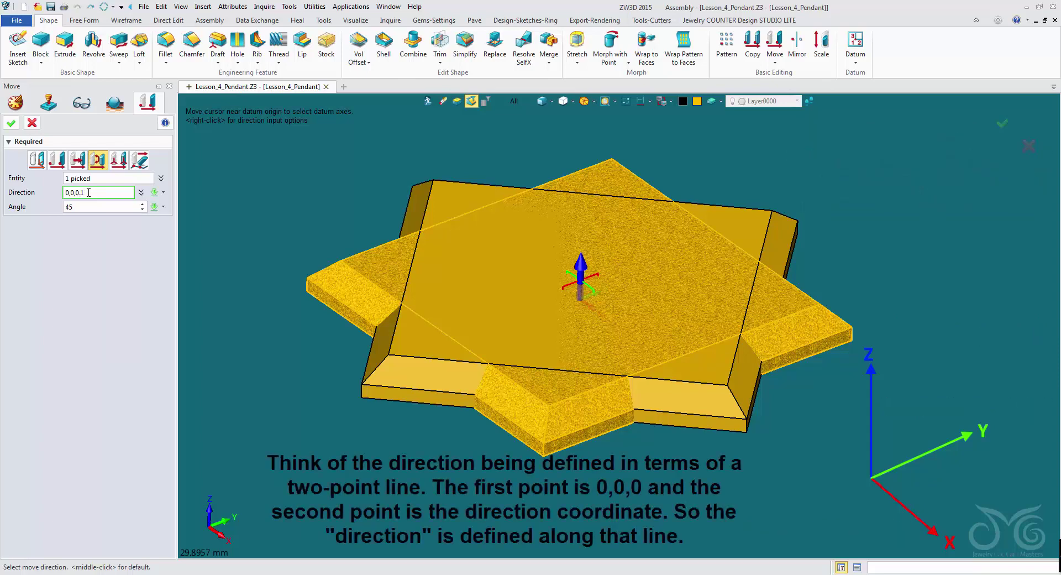
key("BackSpace")
type("1")
key("BackSpace")
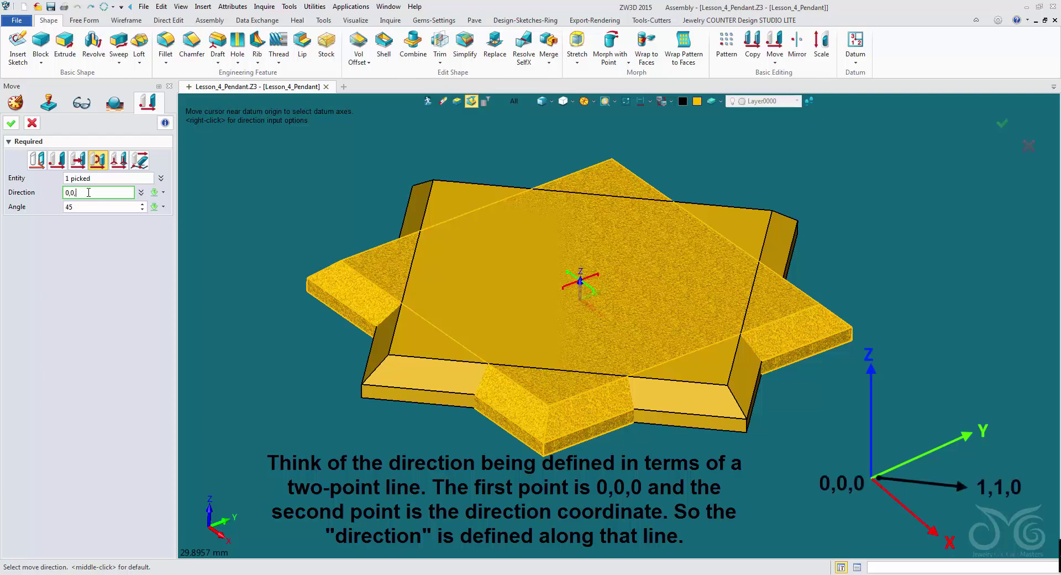
type("1")
left_click(10, 124)
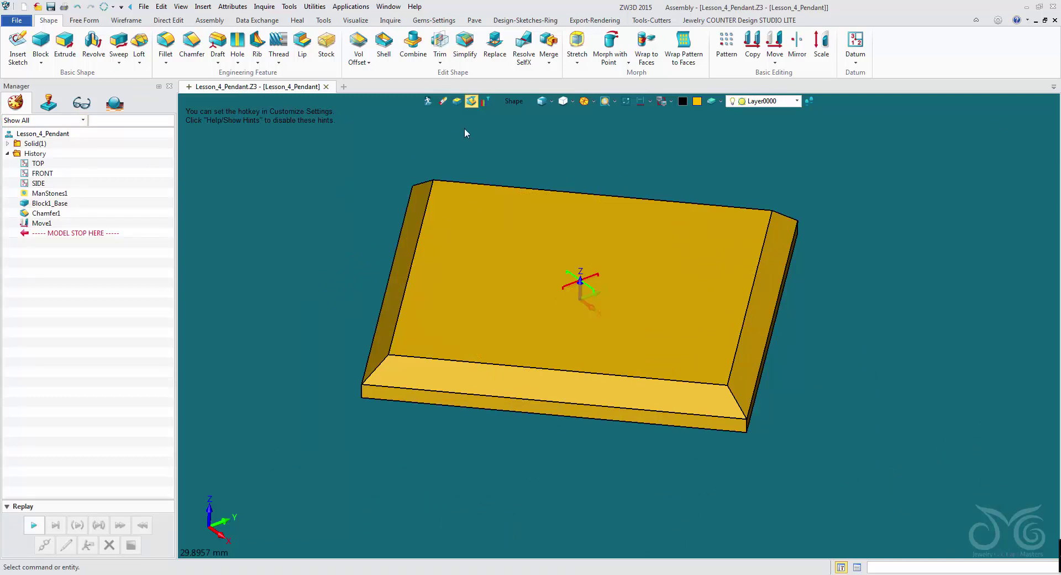
Start a Toroidal Bend and select the rotated, chamfered block as the shape to bend
left_click(580, 63)
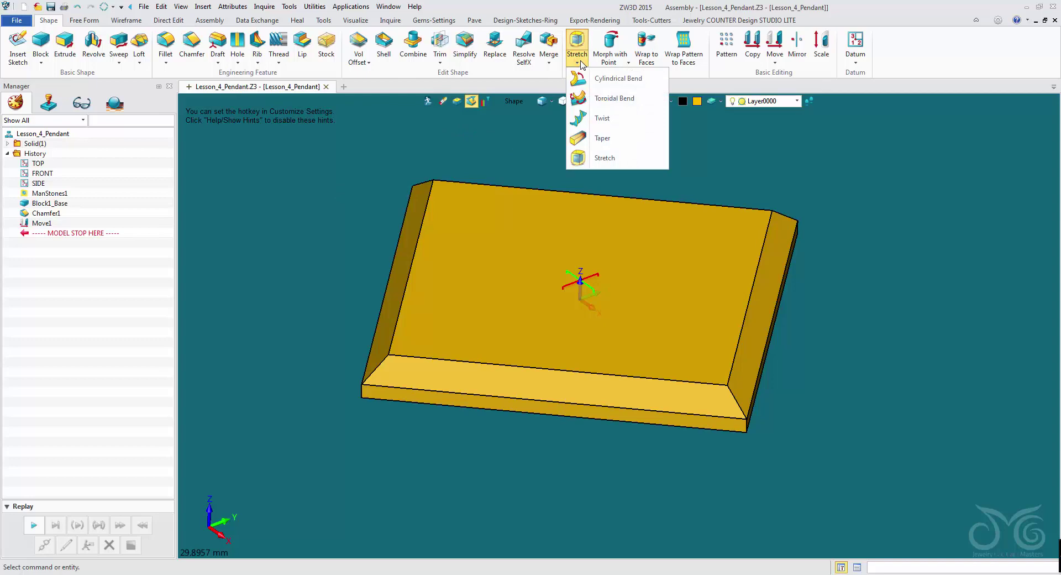
left_click(630, 101)
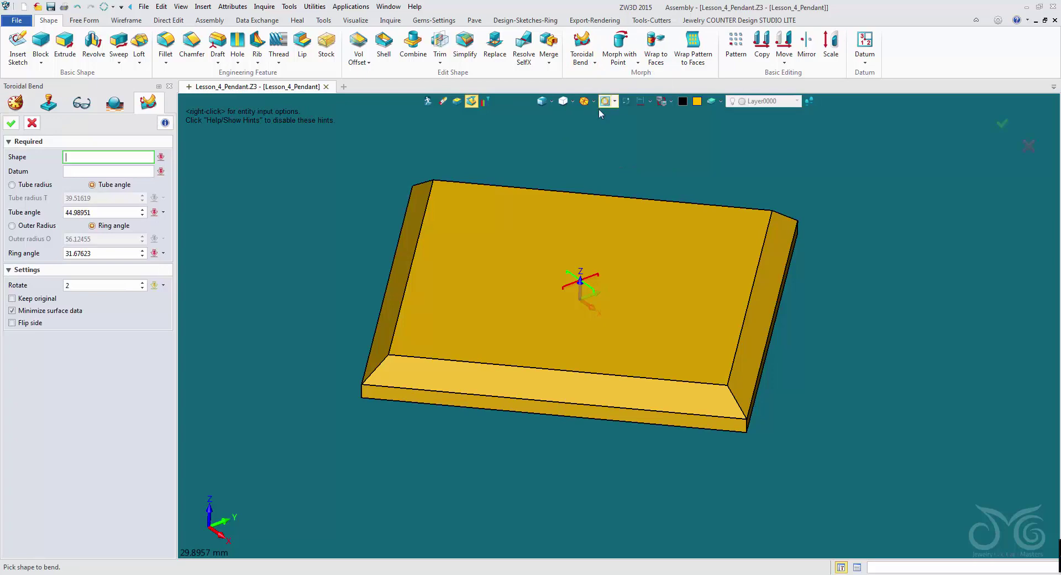
left_click(561, 206)
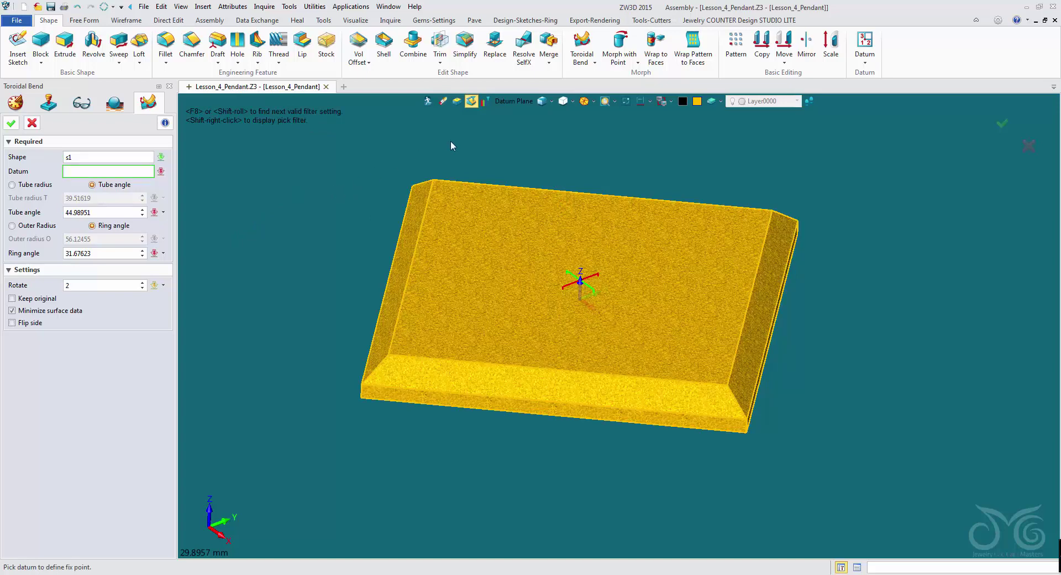
Try to pick the bend's datum plane in the model using wireframe display, and return the display to shaded
left_click(552, 101)
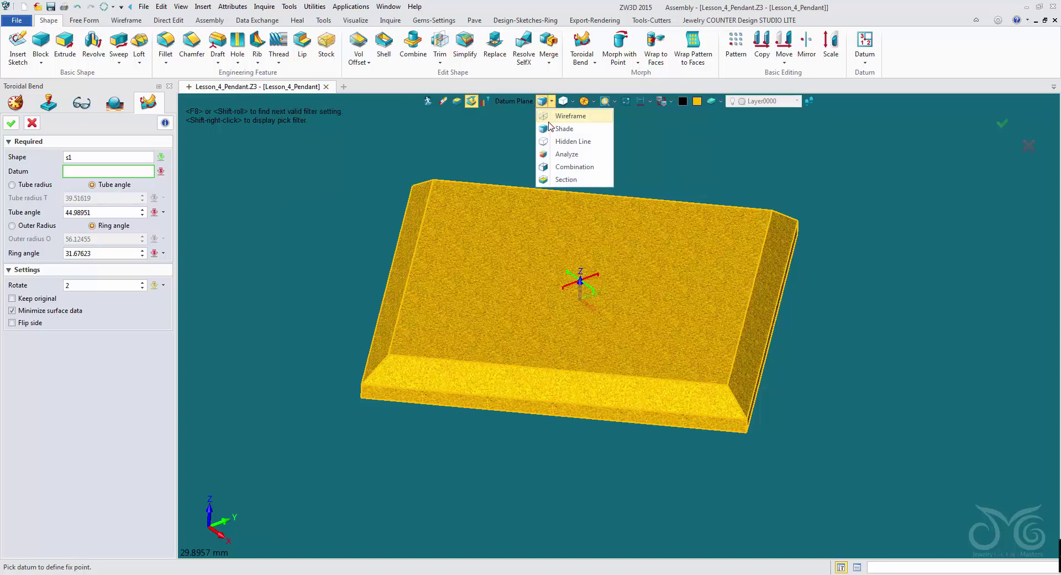
left_click(552, 116)
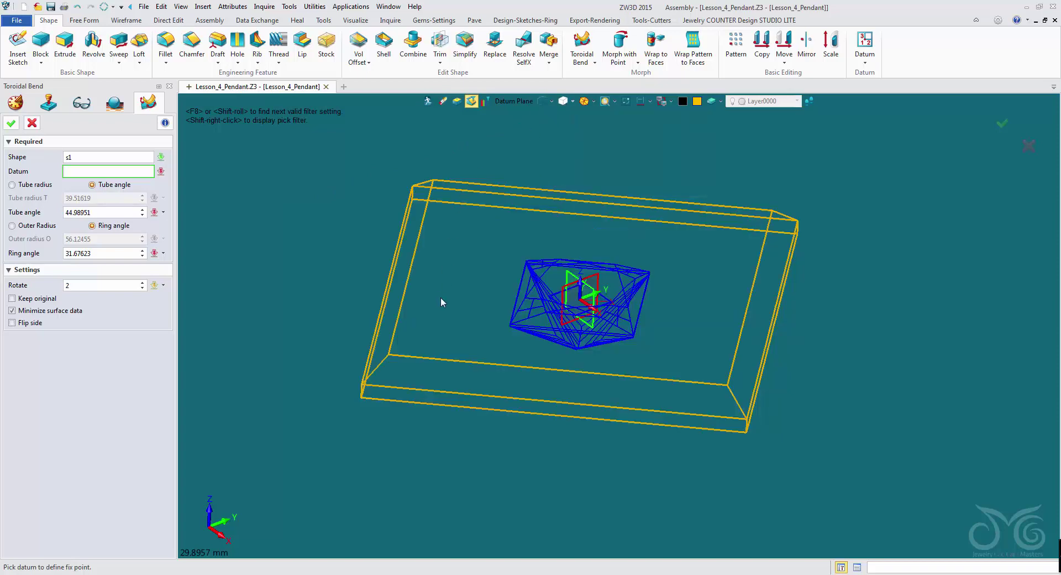
left_click(550, 299)
left_click(552, 102)
left_click(563, 128)
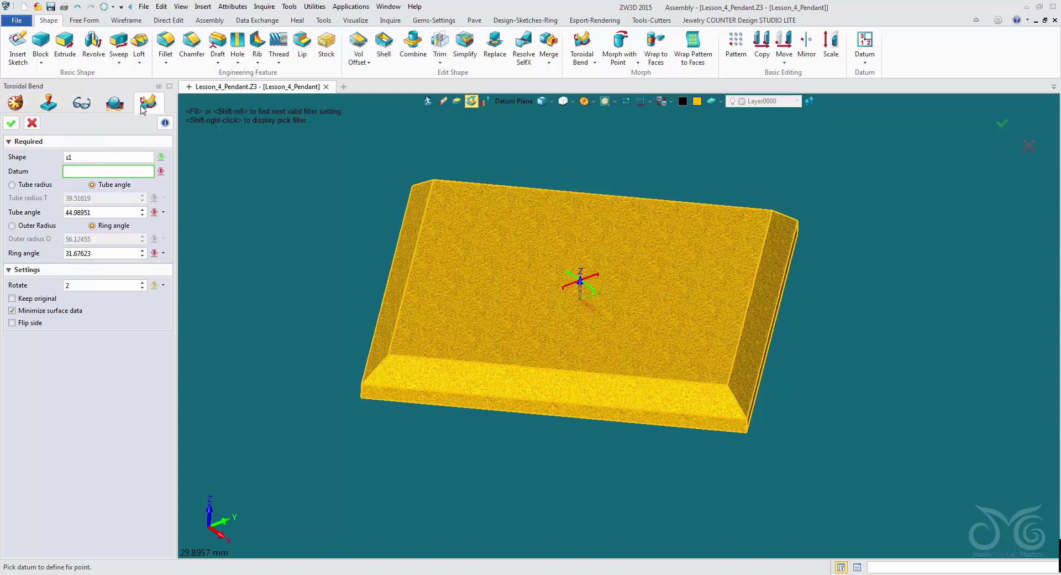
Pick the TOP plane from the model history as the bend's datum and return to the bend settings
left_click(22, 103)
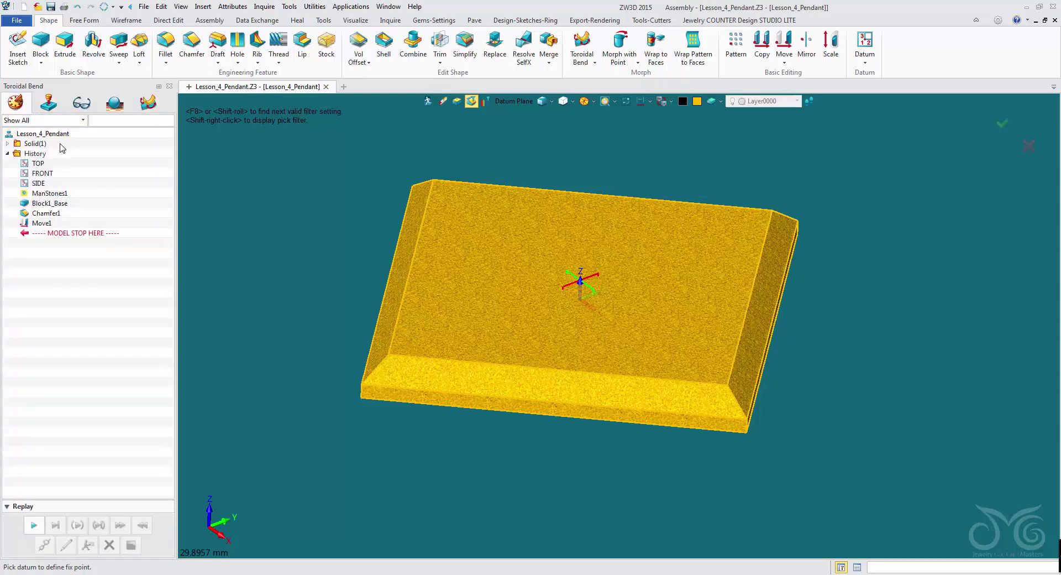
left_click(38, 163)
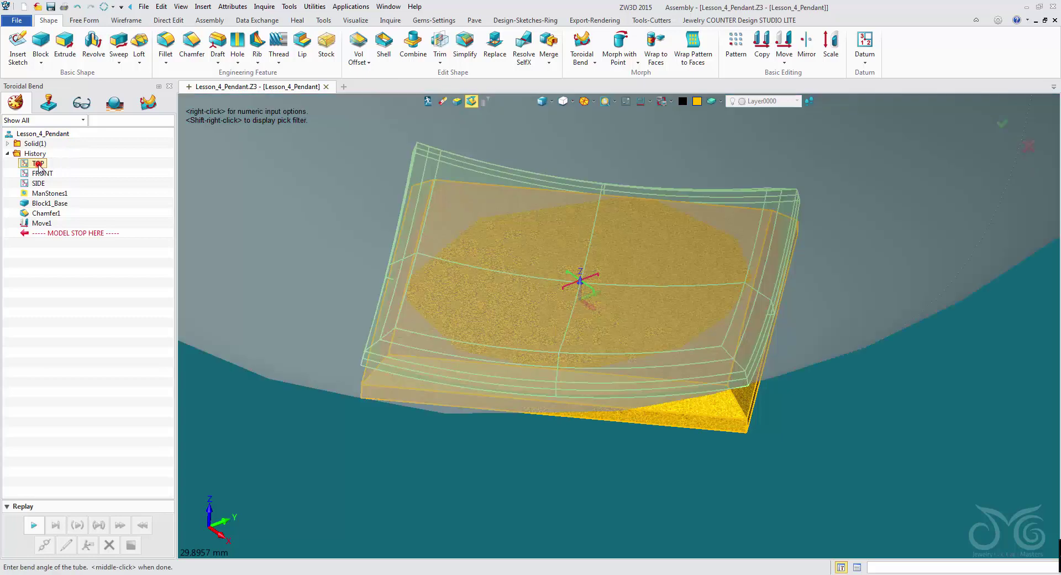
left_click(147, 106)
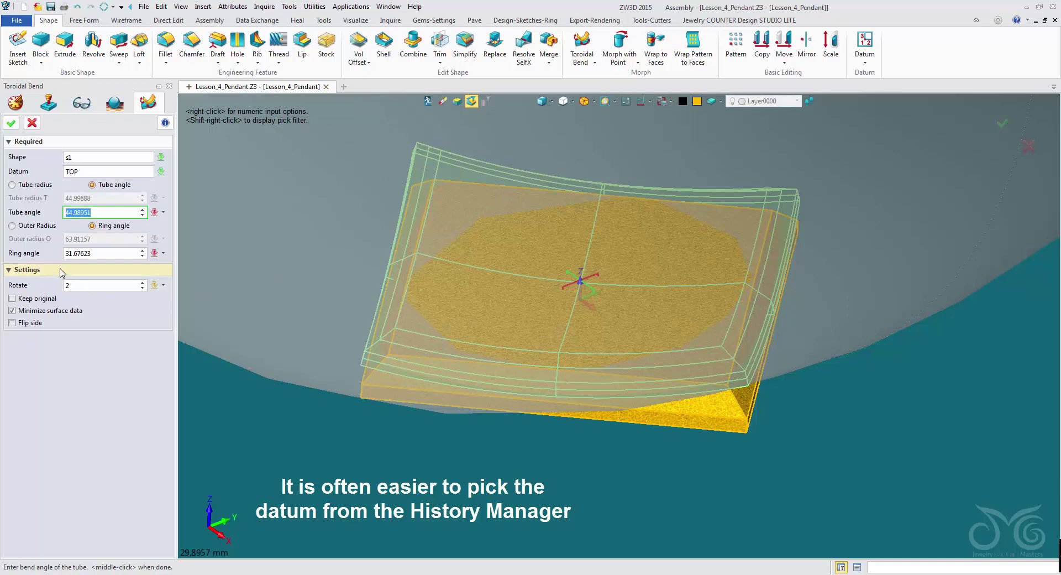
Set the toroidal bend's tube angle to 50 degrees and its ring angle to 15 degrees
scroll(408, 411, "down", 3)
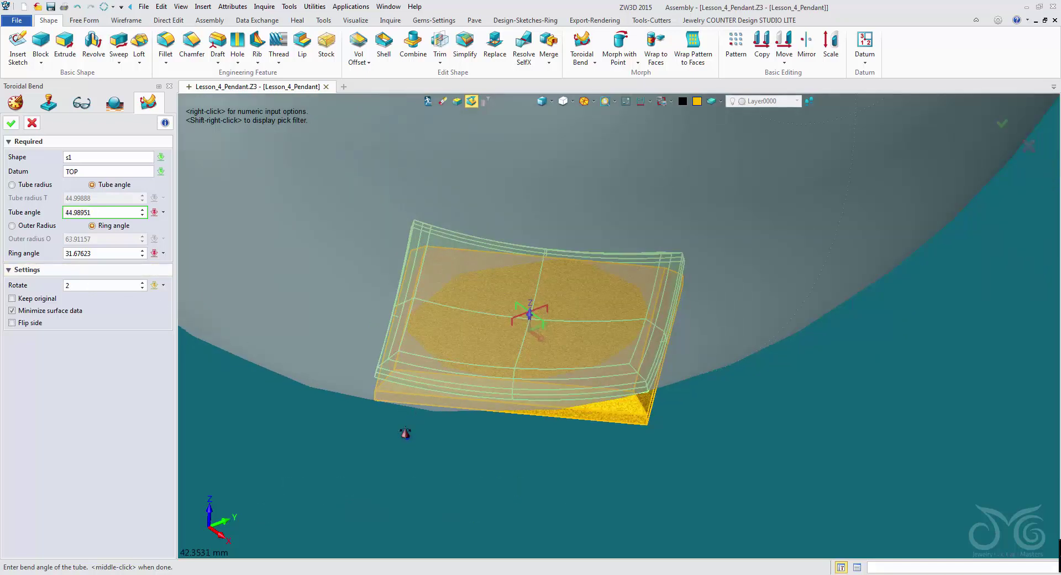
mouse_move(407, 437)
right_mouse_down()
mouse_move(400, 405)
mouse_move(426, 415)
mouse_move(402, 411)
mouse_move(407, 420)
right_mouse_up()
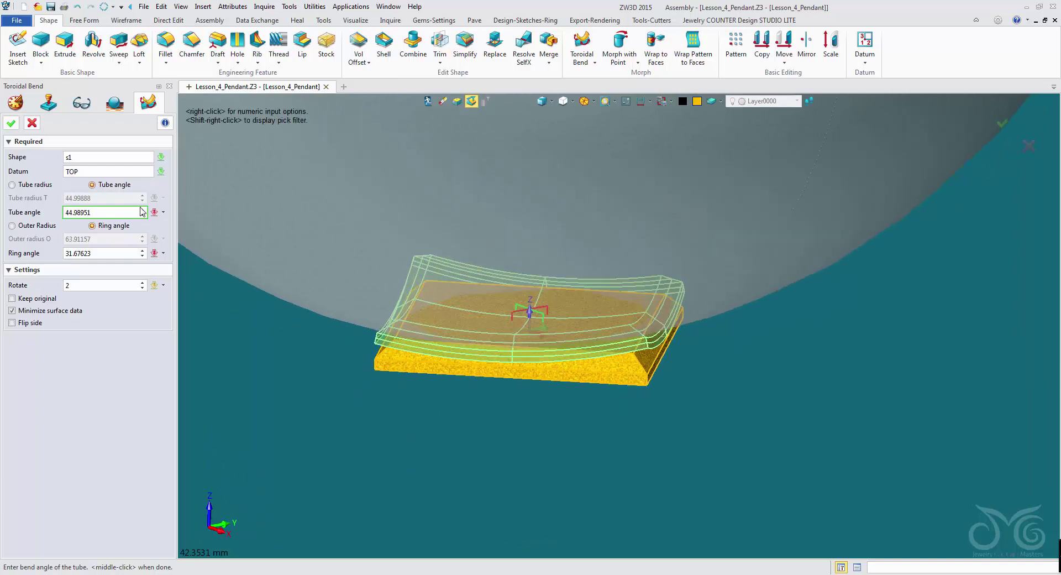
double_click(117, 215)
left_click(95, 185)
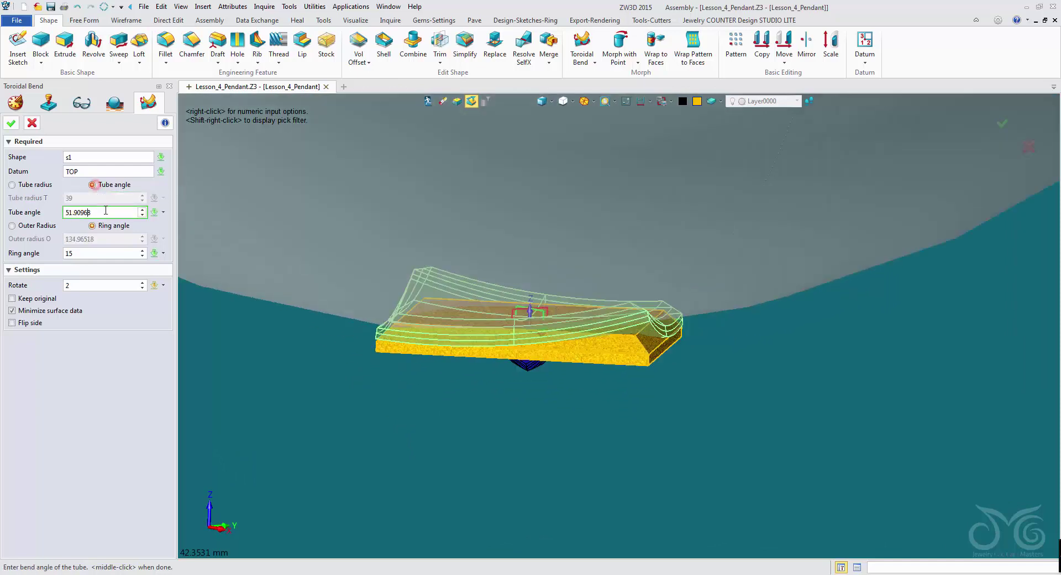
left_click(105, 208)
double_click(109, 212)
type("50")
key("Return")
mouse_move(398, 383)
right_mouse_down()
mouse_move(396, 439)
mouse_move(315, 411)
mouse_move(380, 409)
mouse_move(403, 440)
mouse_move(394, 381)
mouse_move(386, 395)
right_mouse_up()
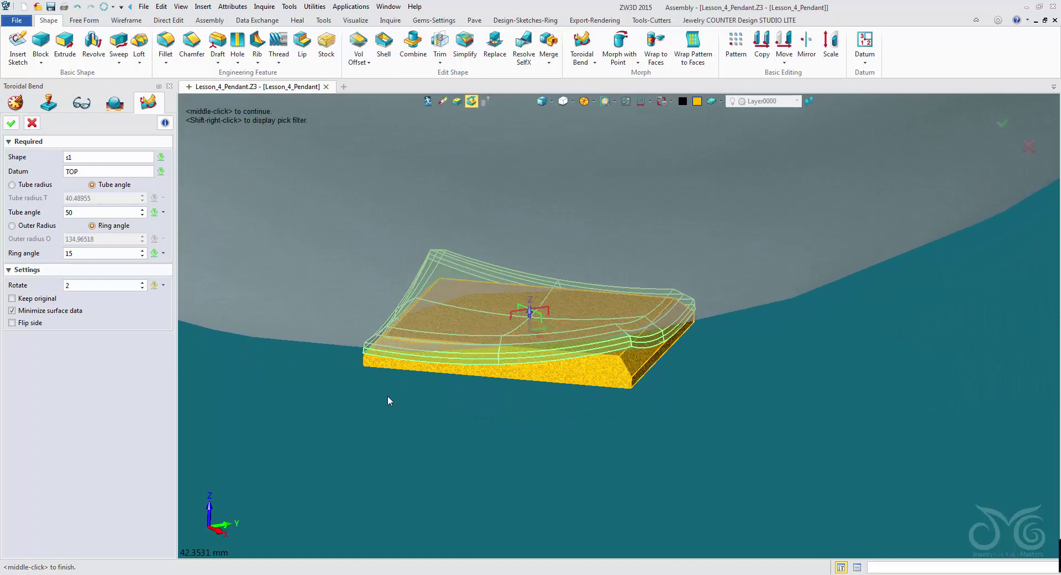
Set the bend's rotation to 0 and apply the toroidal bend to the block
left_click(112, 285)
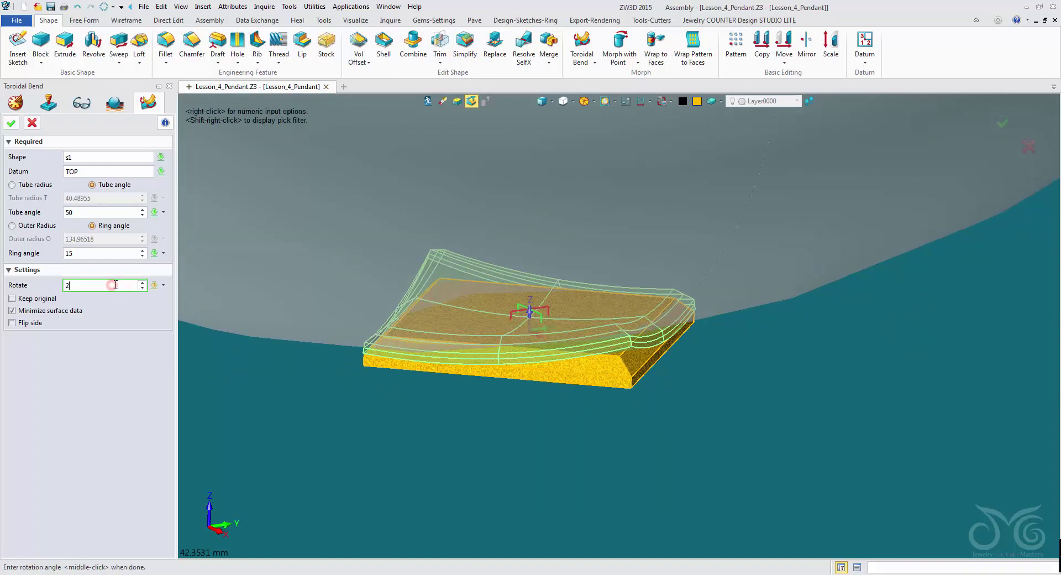
key("Return")
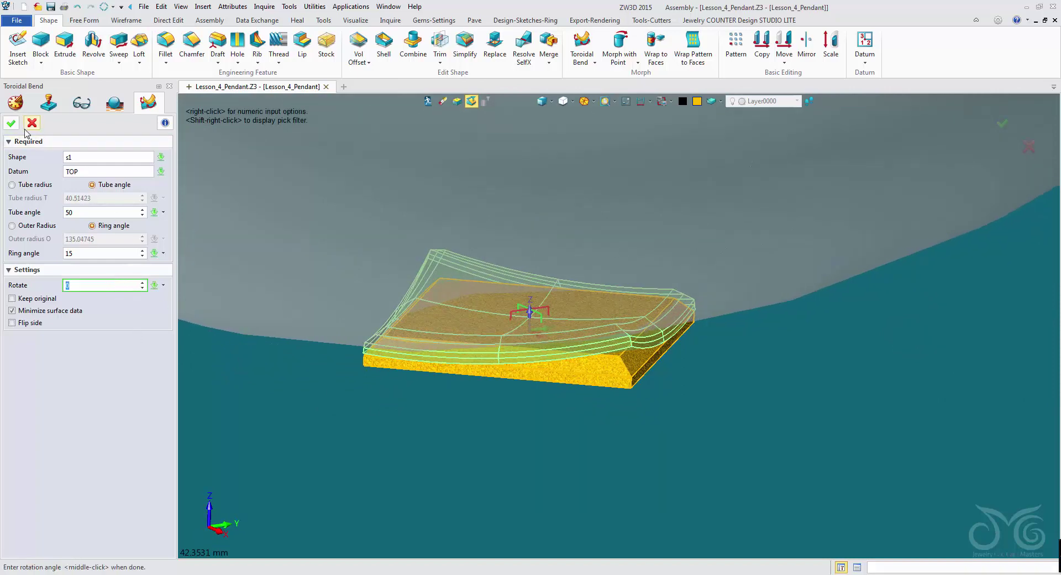
left_click(11, 122)
right_click_drag(207, 271, 275, 326)
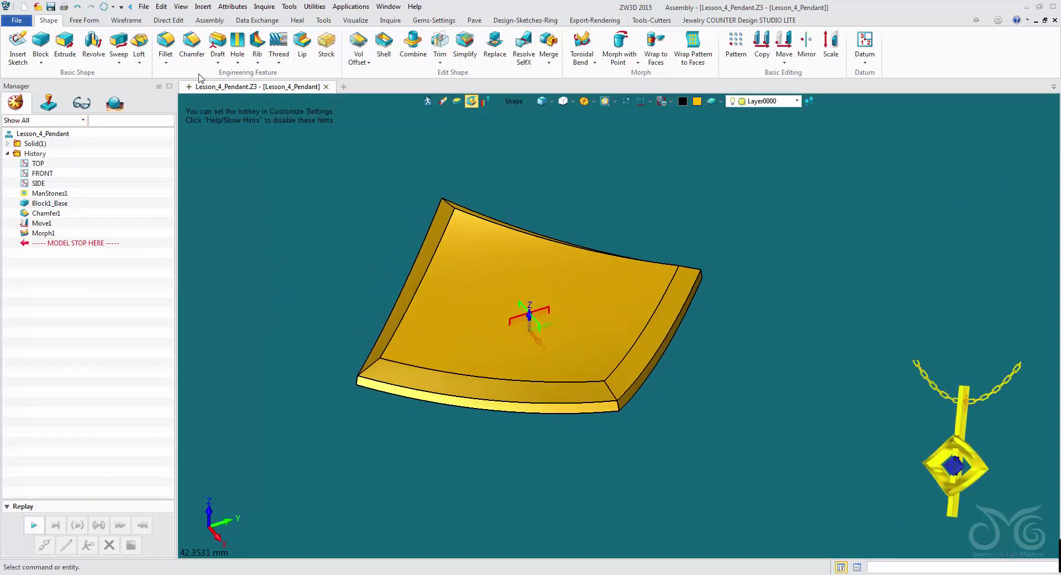
Start a second block centred at 0,0,0 and place its corner freehand at about -16.5,-10.6,12.7
left_click(48, 43)
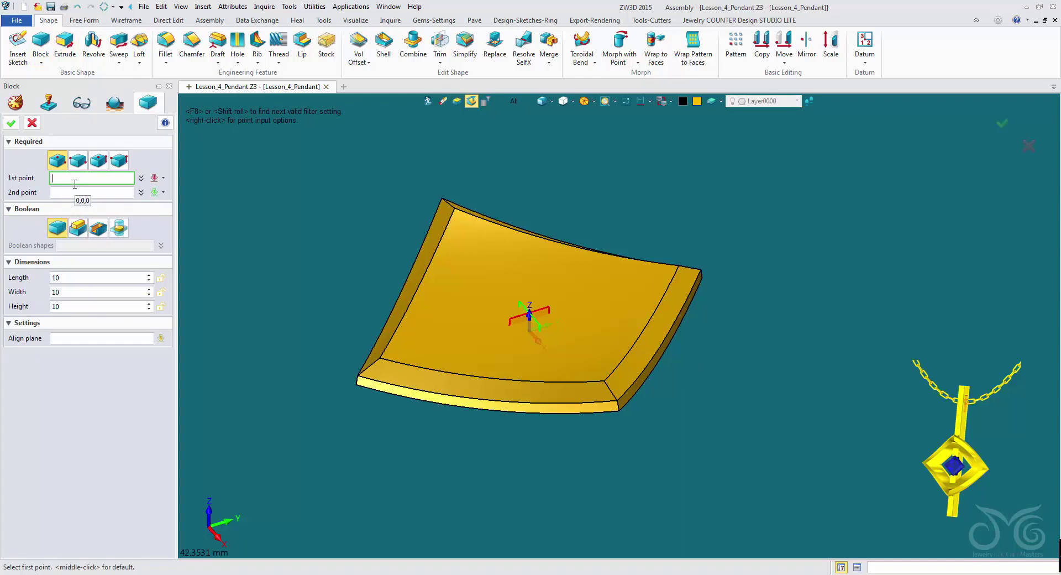
type("000")
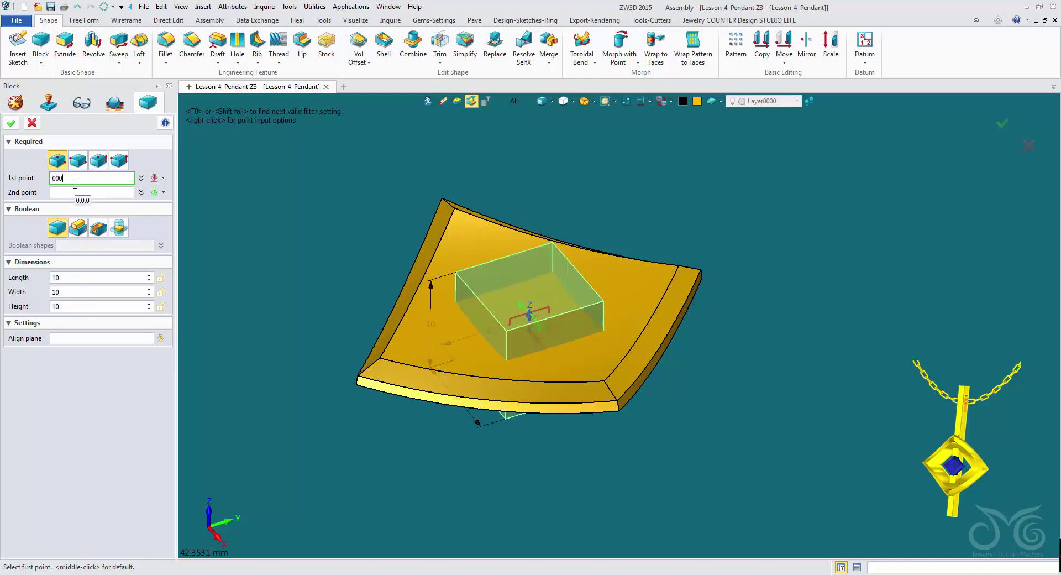
key("Return")
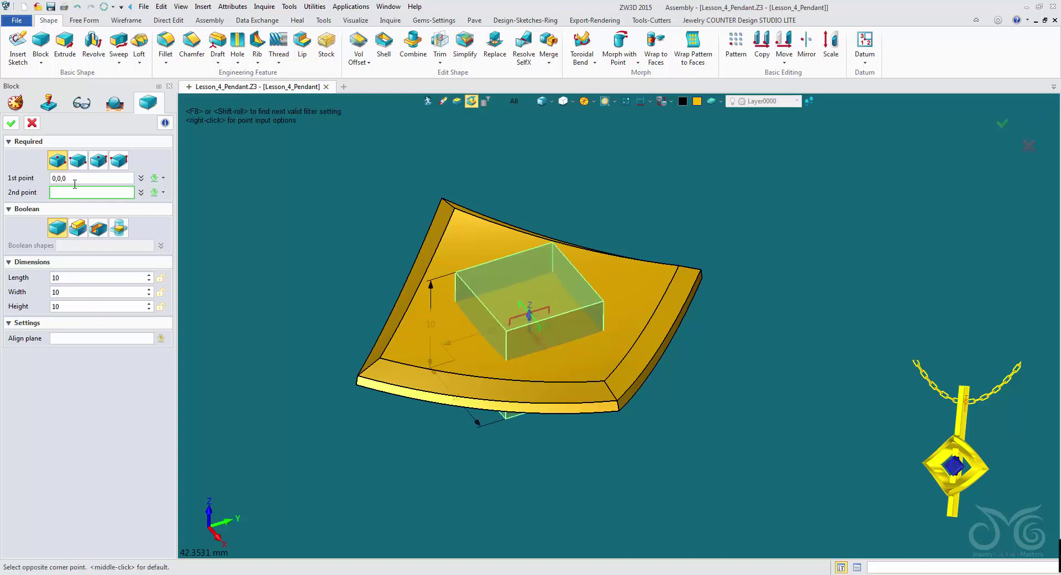
left_click(343, 154)
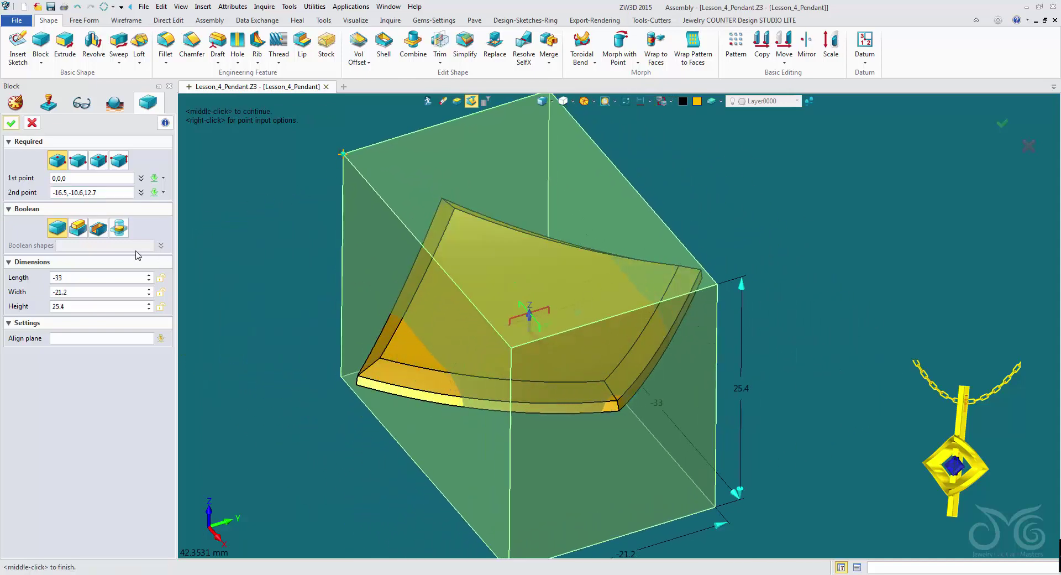
Set the new block's length to 3 mm
left_click(101, 279)
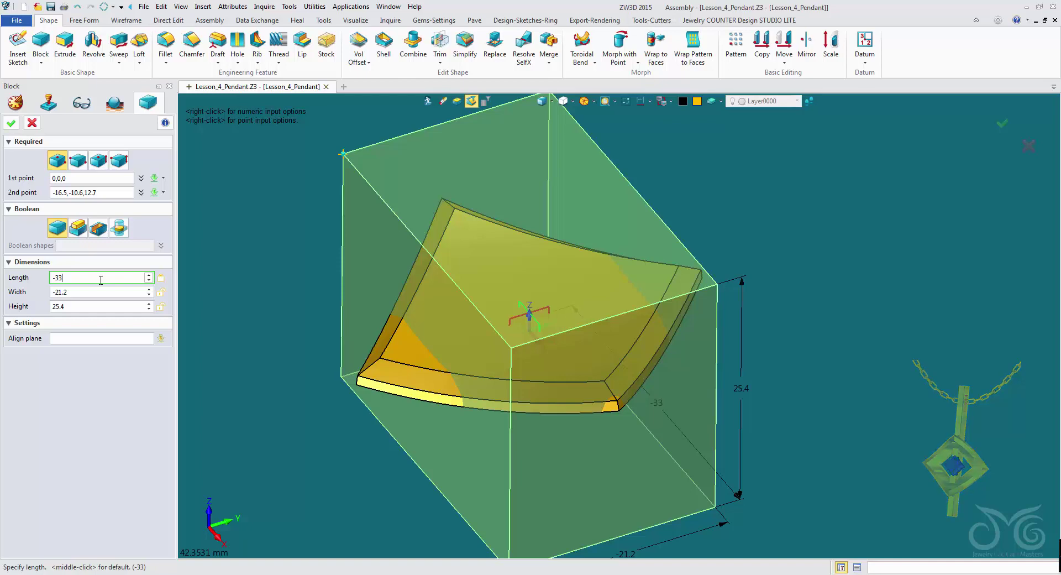
double_click(75, 277)
left_click(75, 277)
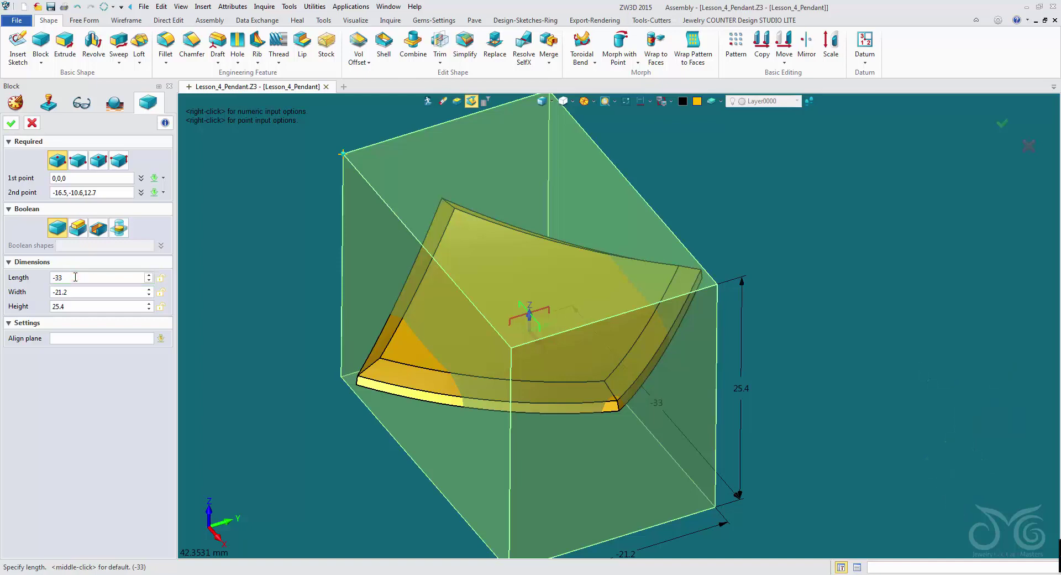
double_click(76, 277)
type("3")
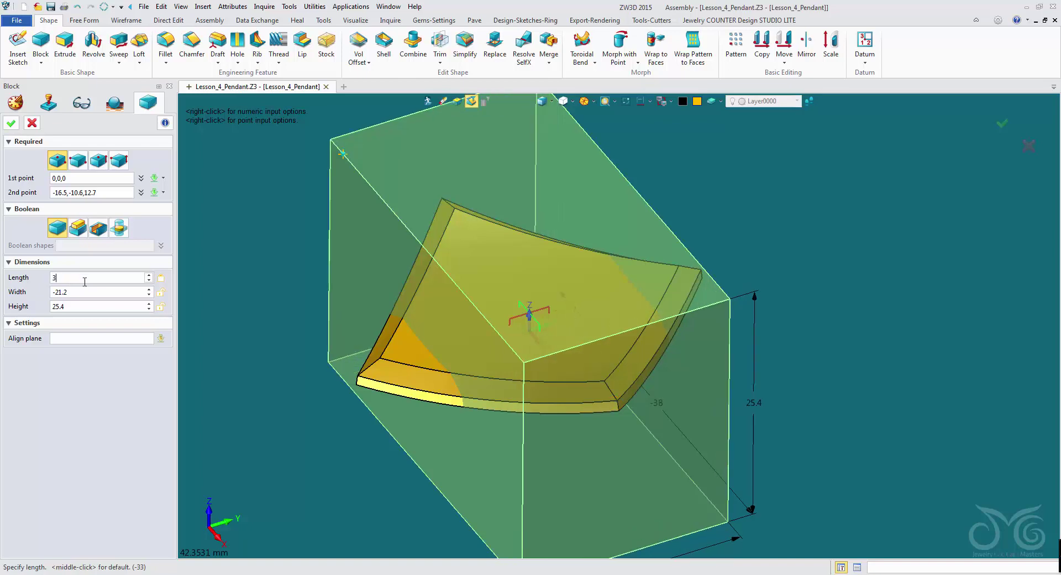
Set the new block's width to 65 mm so it spans beyond the curved plate
left_click(87, 292)
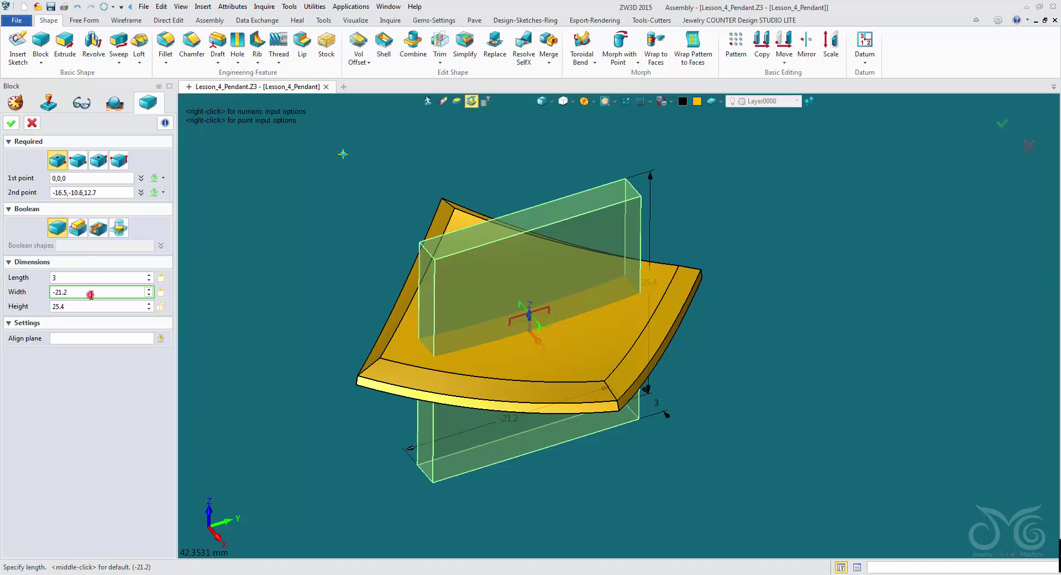
scroll(768, 272, "down", 2)
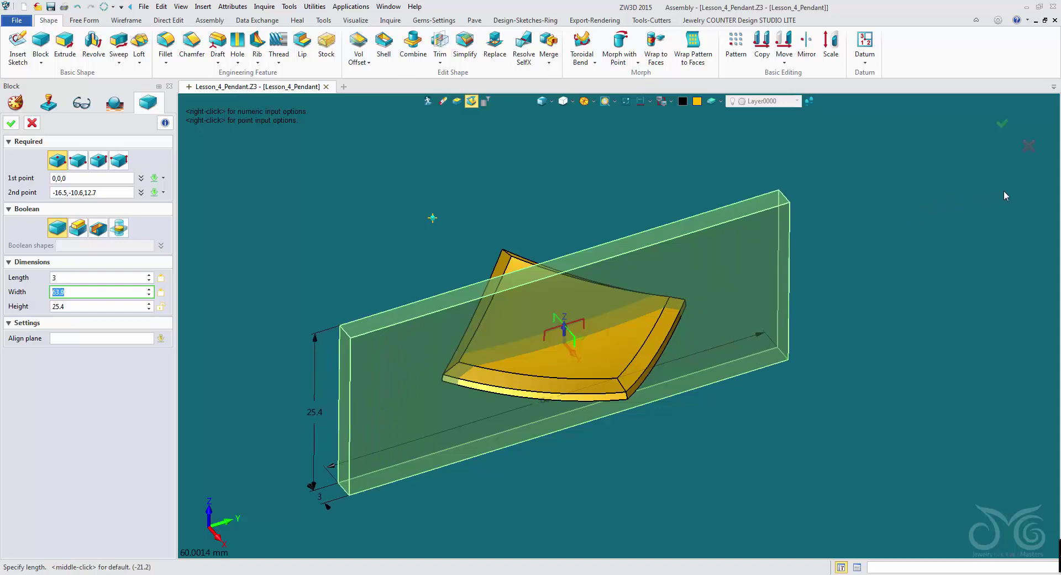
type("6")
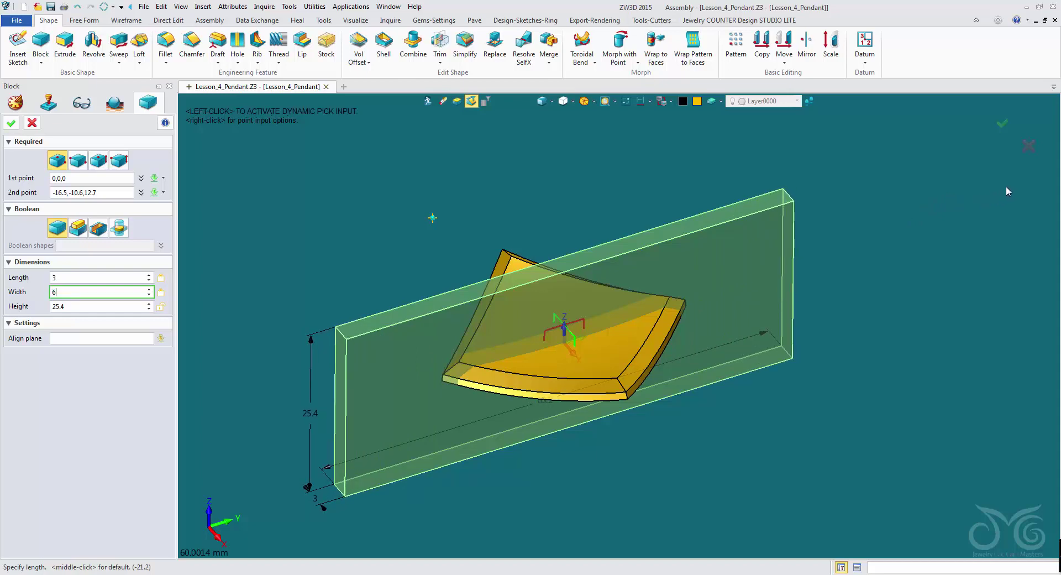
type("5")
key("Return")
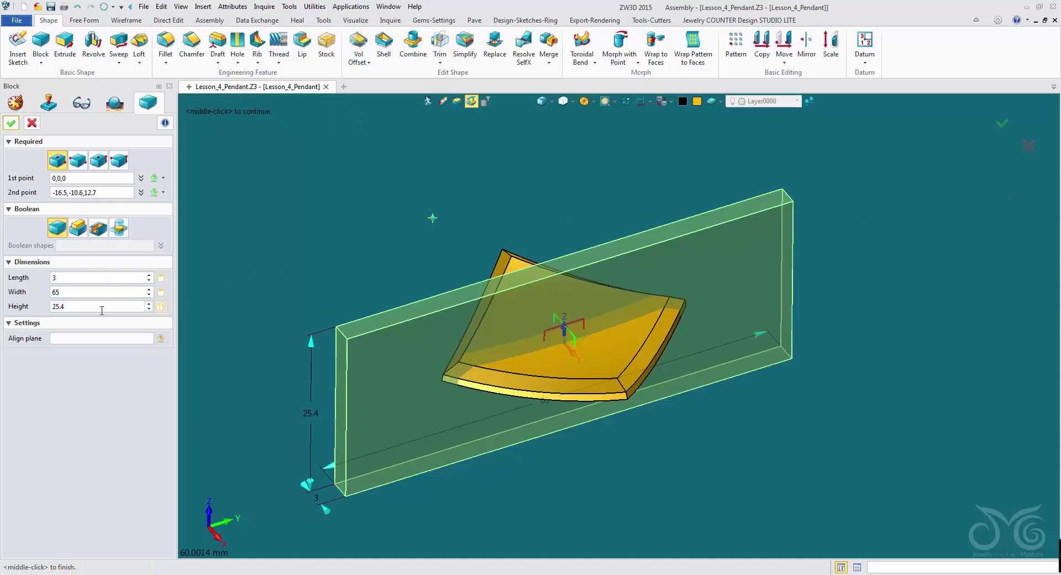
Set the new block's height to 8 mm and create it as a separate base shape
left_click(103, 307)
type("4.5")
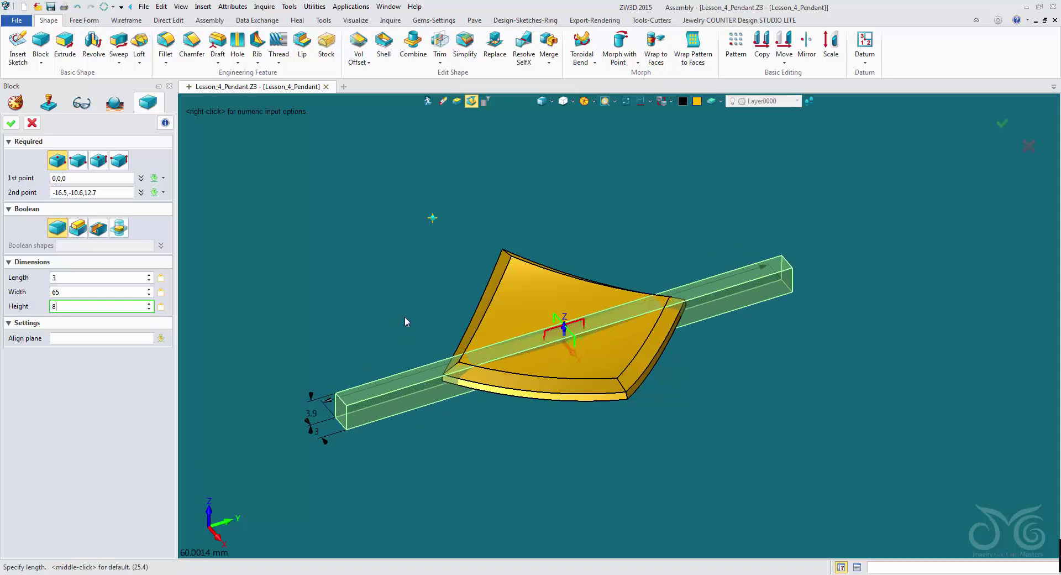
key("Return")
right_click_drag(363, 335, 348, 320)
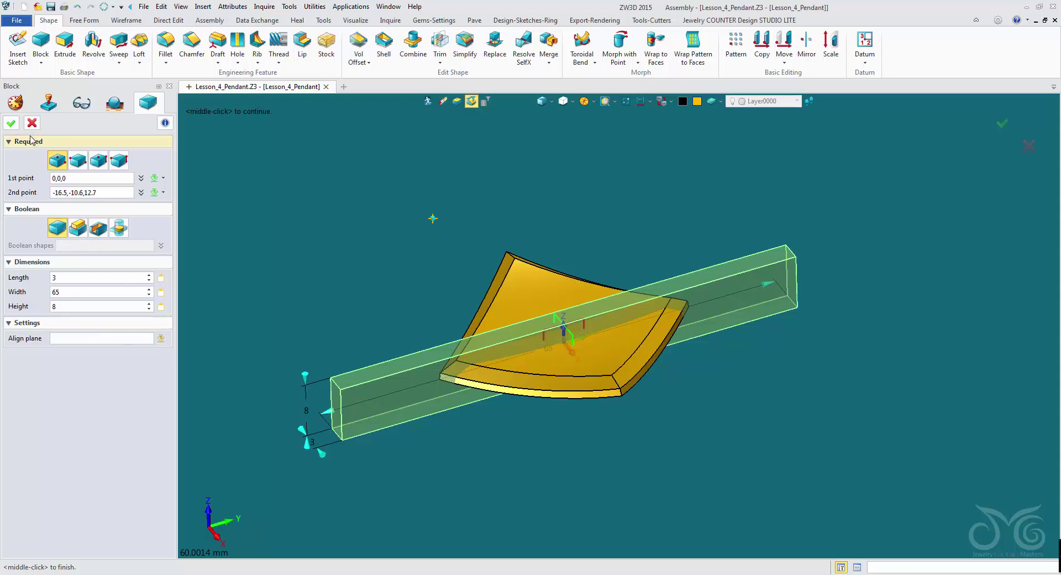
left_click(12, 123)
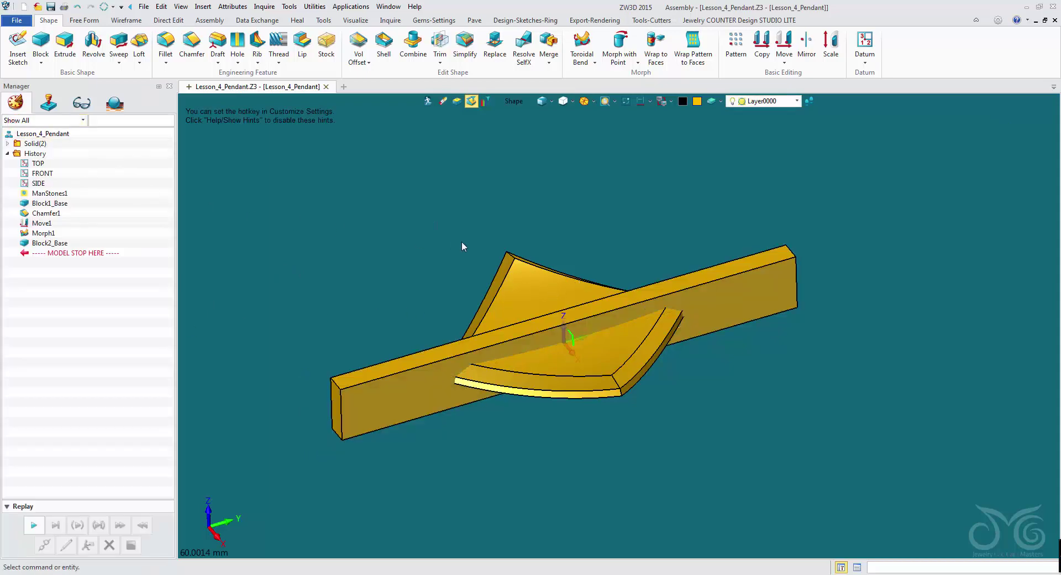
middle_click_drag(462, 247, 346, 244)
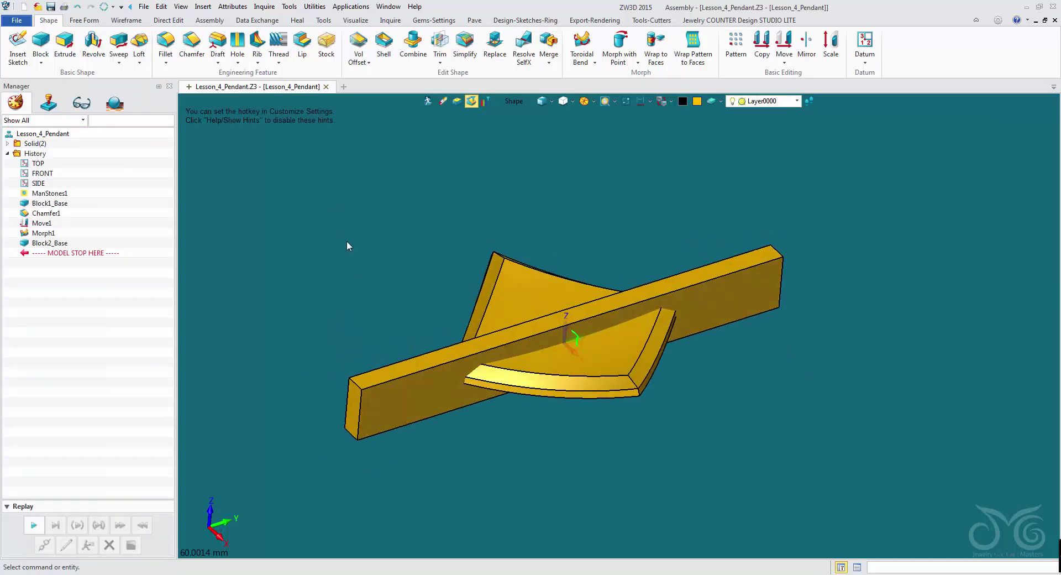
scroll(424, 303, "up", 4)
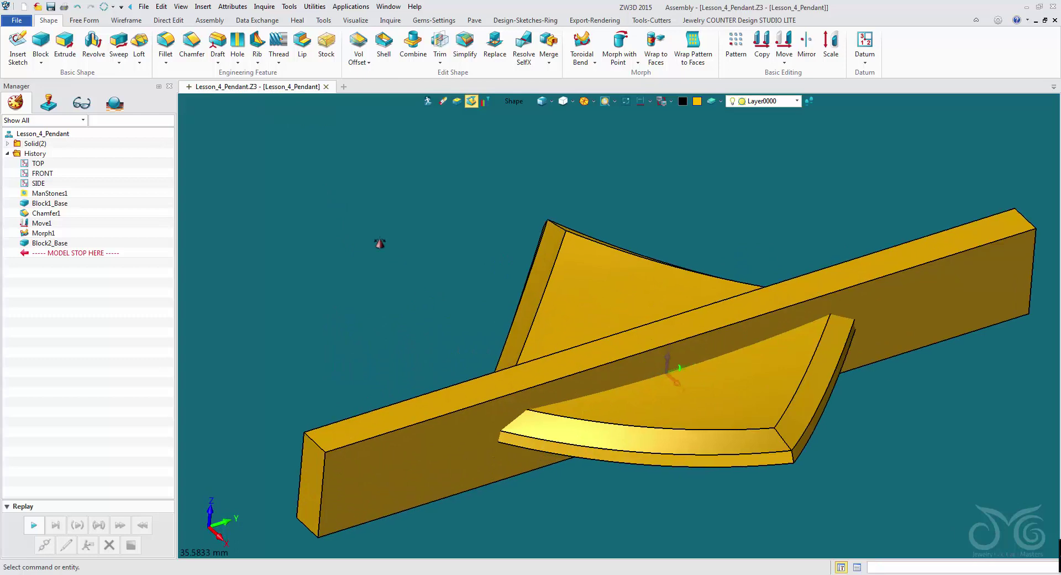
middle_click_drag(380, 243, 348, 236)
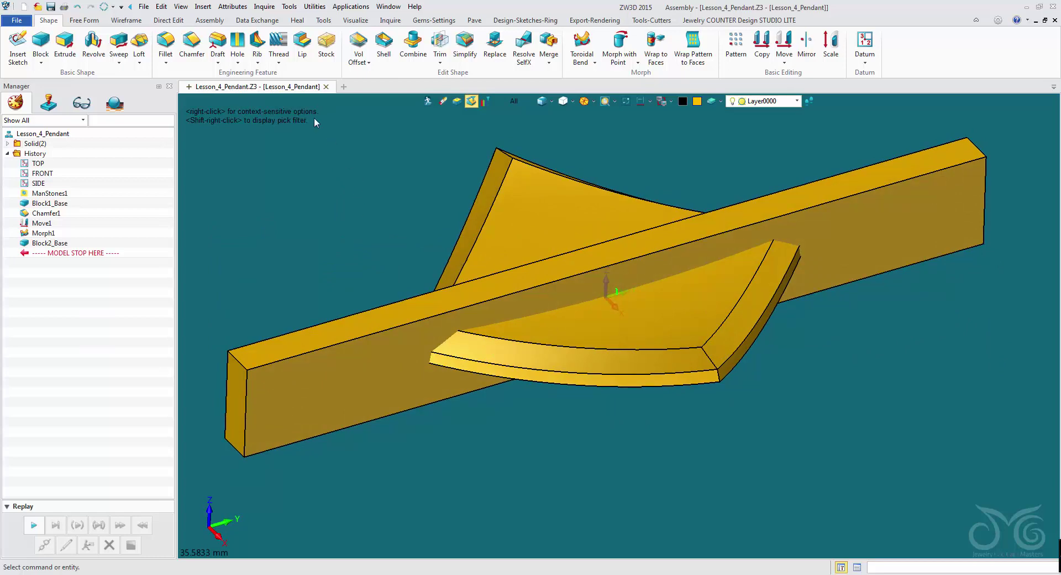
left_click(212, 21)
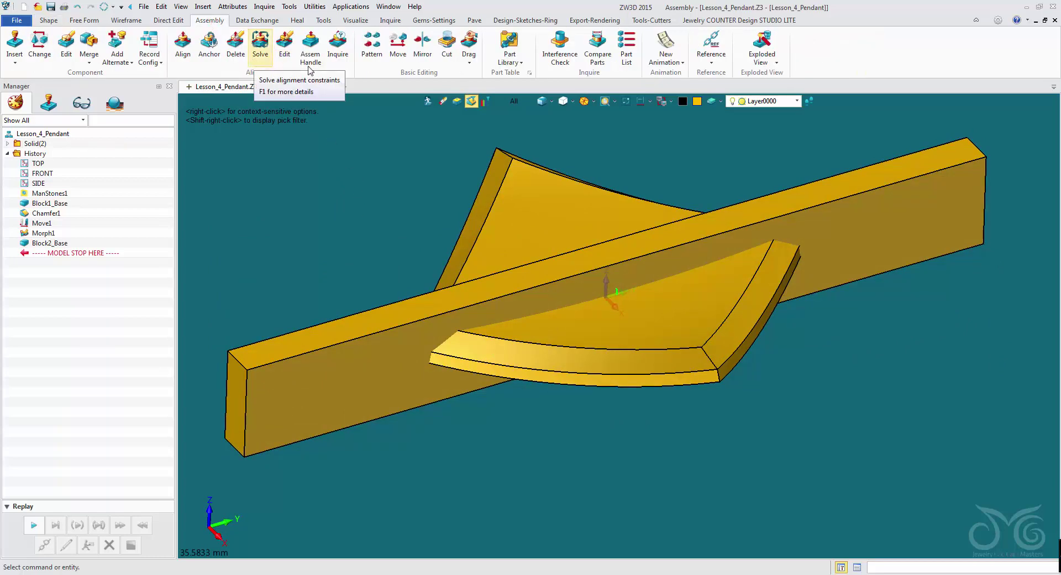
left_click(397, 51)
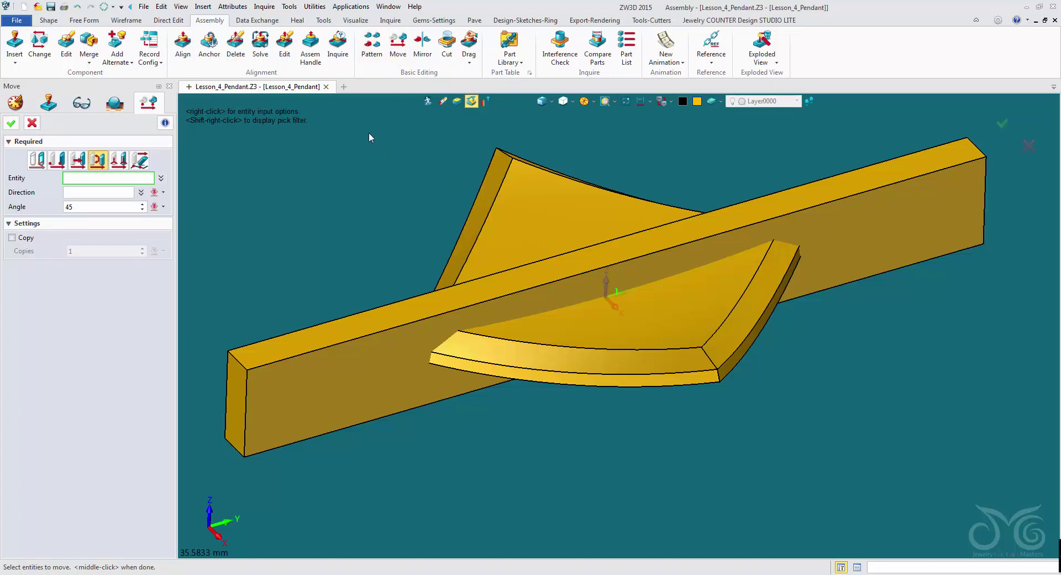
left_click_drag(369, 131, 844, 482)
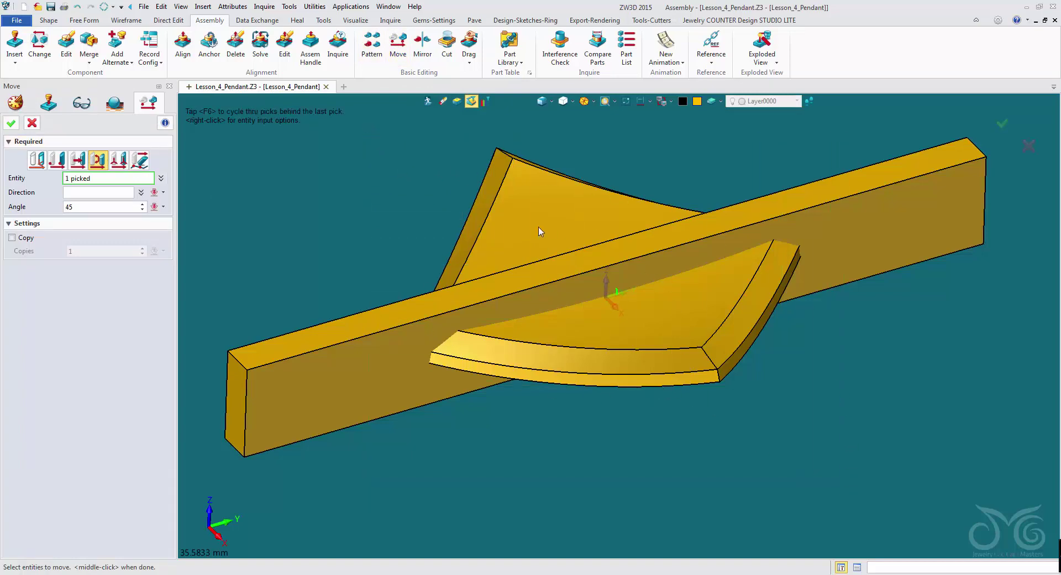
left_click(36, 160)
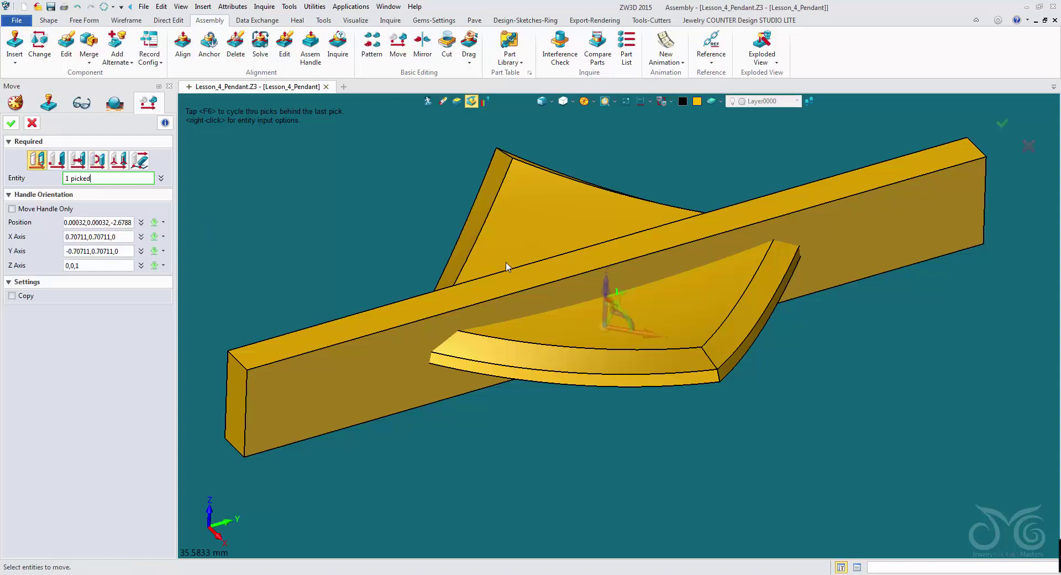
left_click_drag(605, 284, 460, 216)
left_click(32, 123)
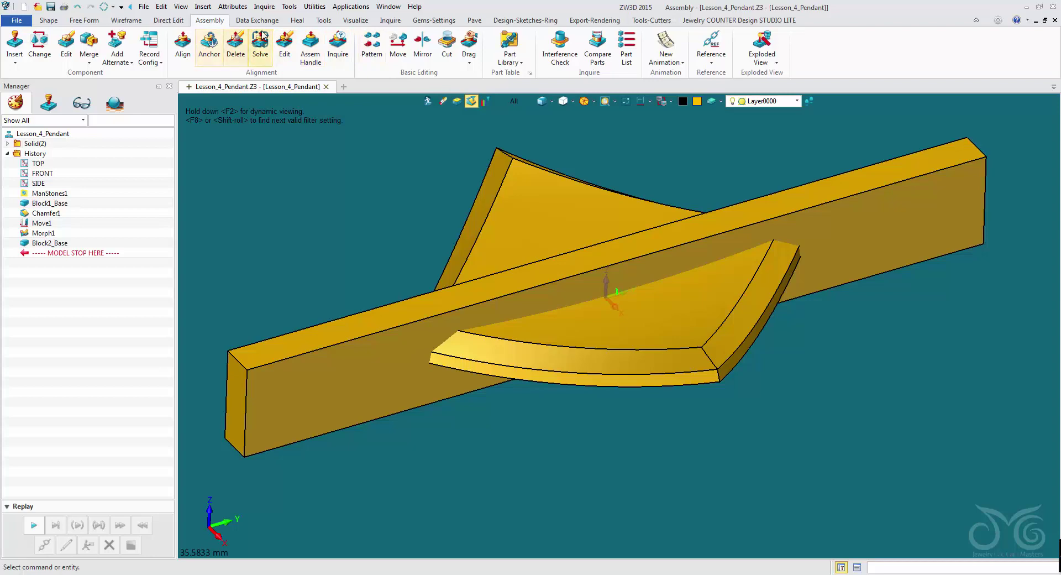
Move the diamond component 3.25 mm up along the Z axis, with picking restricted to components
left_click(49, 21)
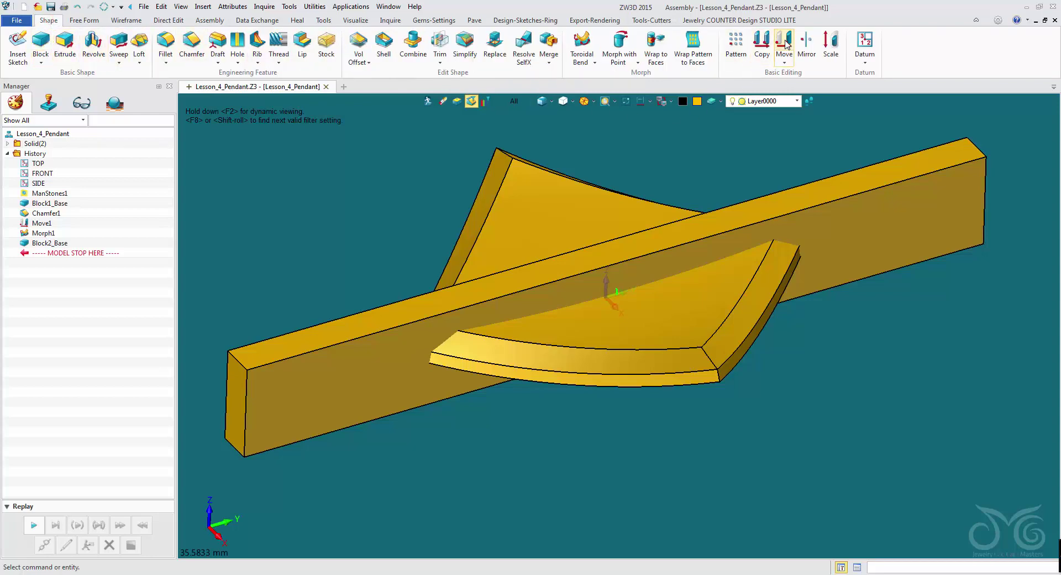
left_click(784, 43)
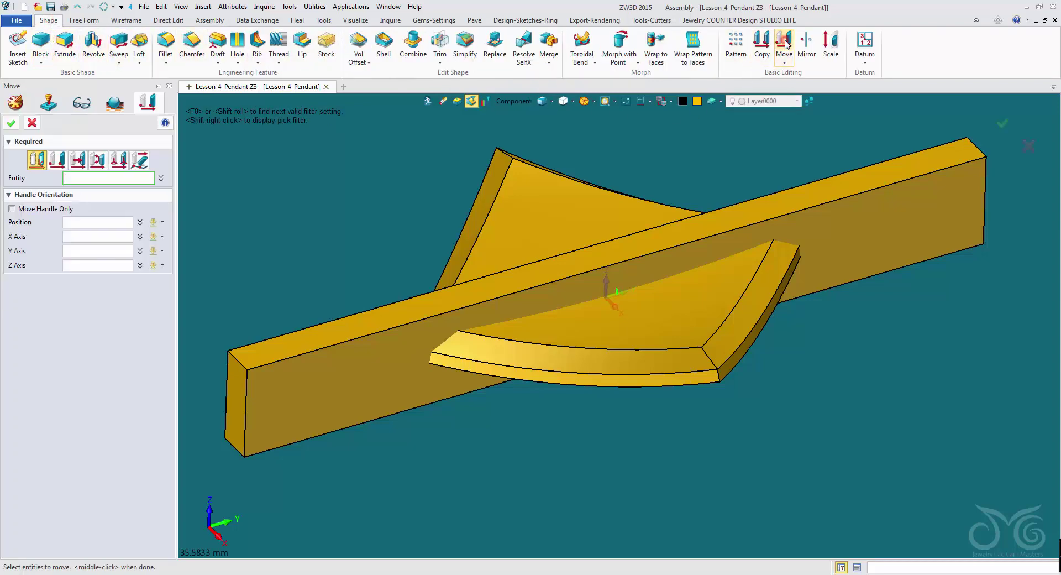
left_click(514, 101)
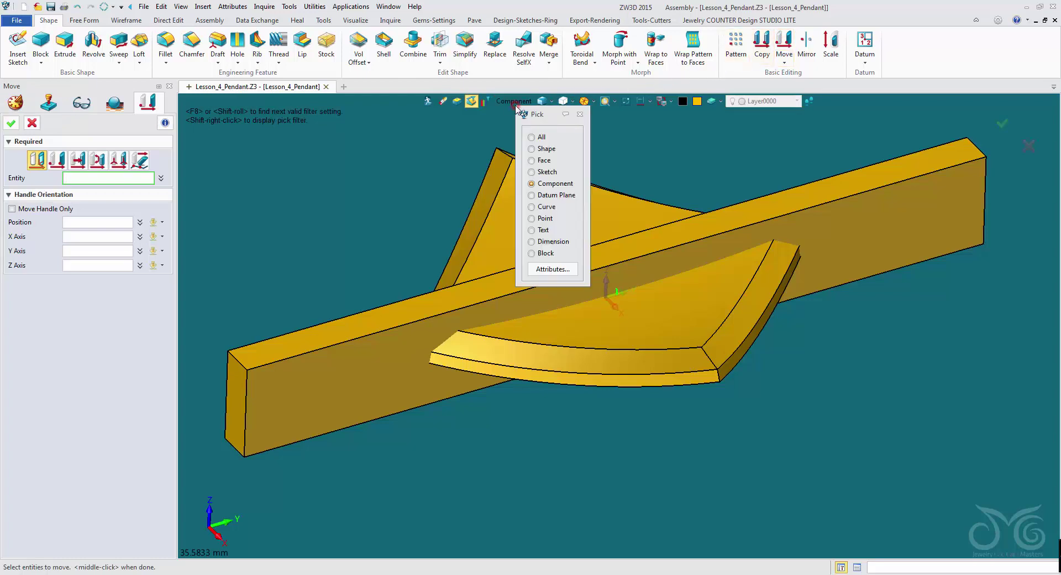
left_click(534, 184)
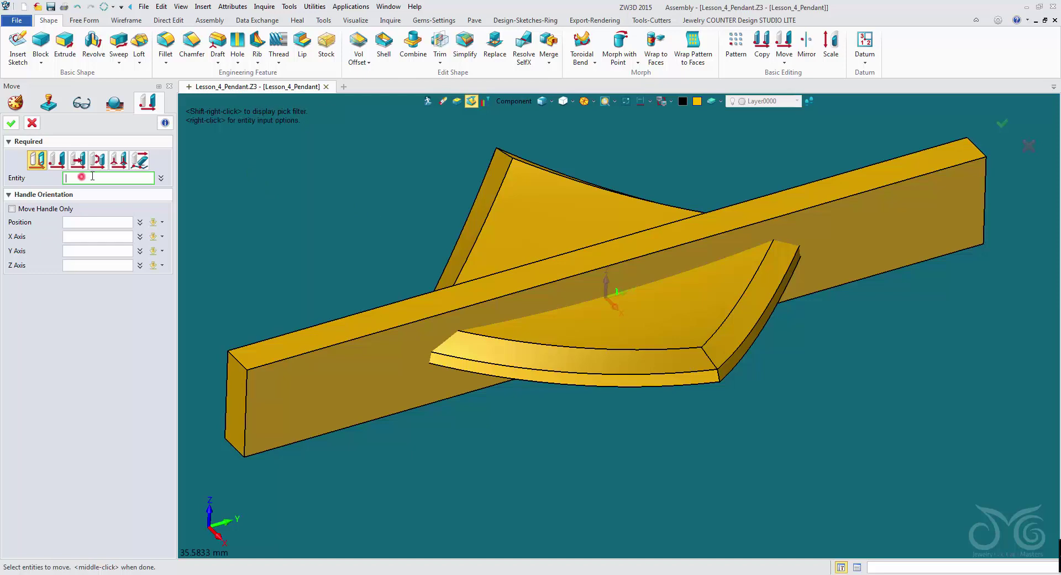
left_click_drag(346, 131, 807, 463)
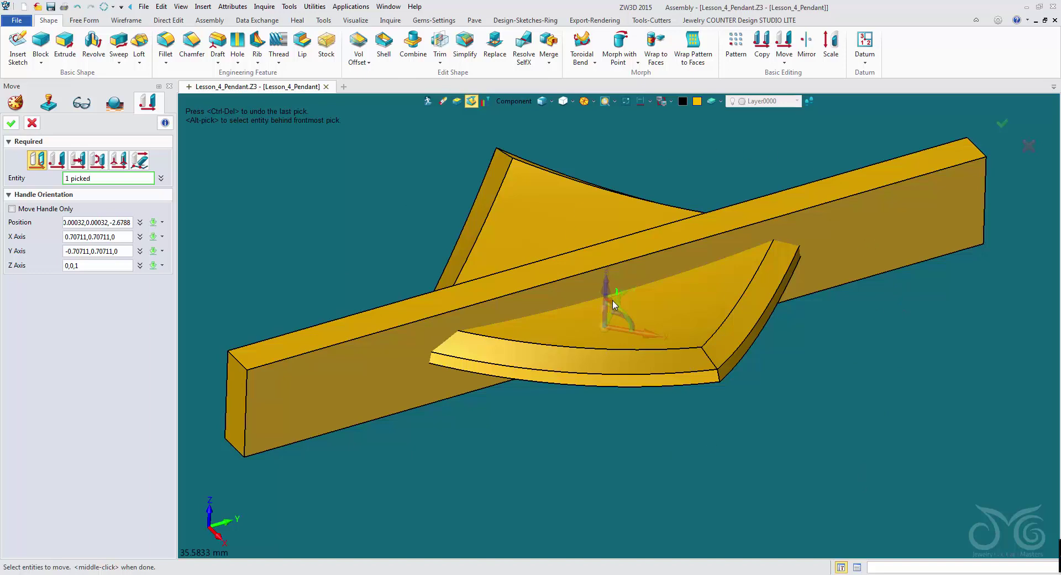
left_click_drag(607, 298, 603, 257)
left_click(630, 322)
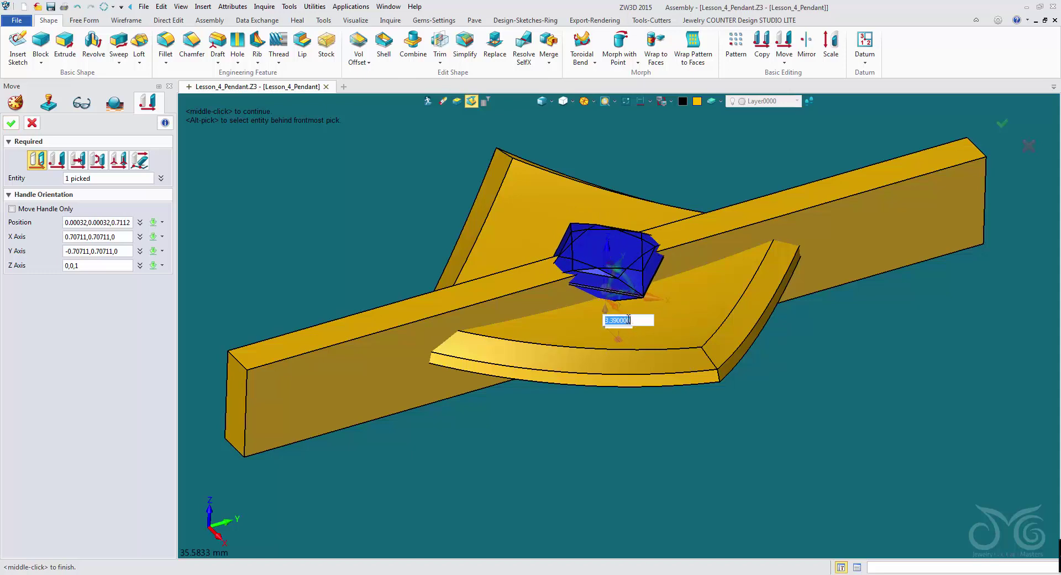
type("3.25")
key("Return")
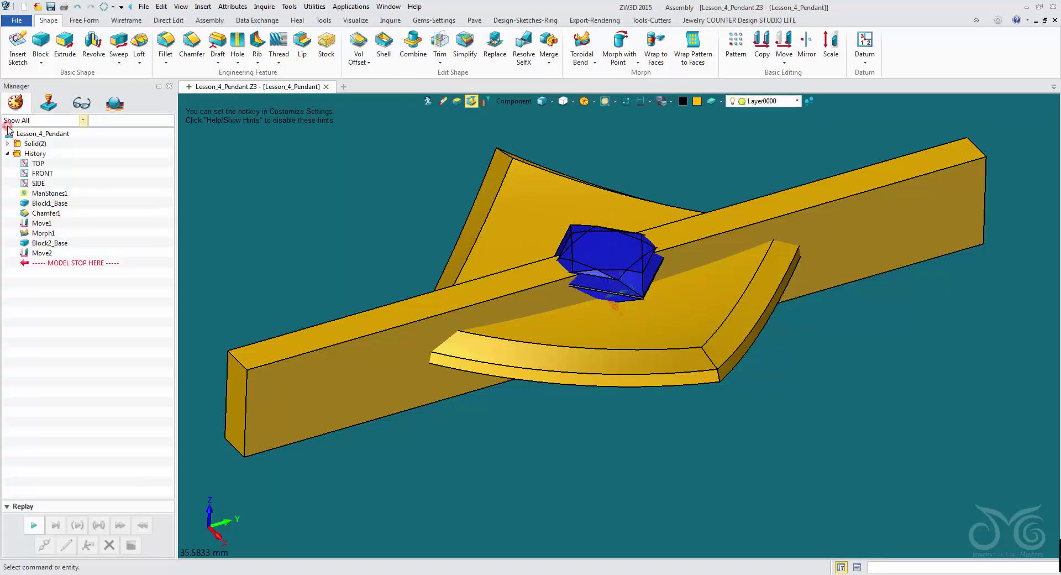
left_click(11, 123)
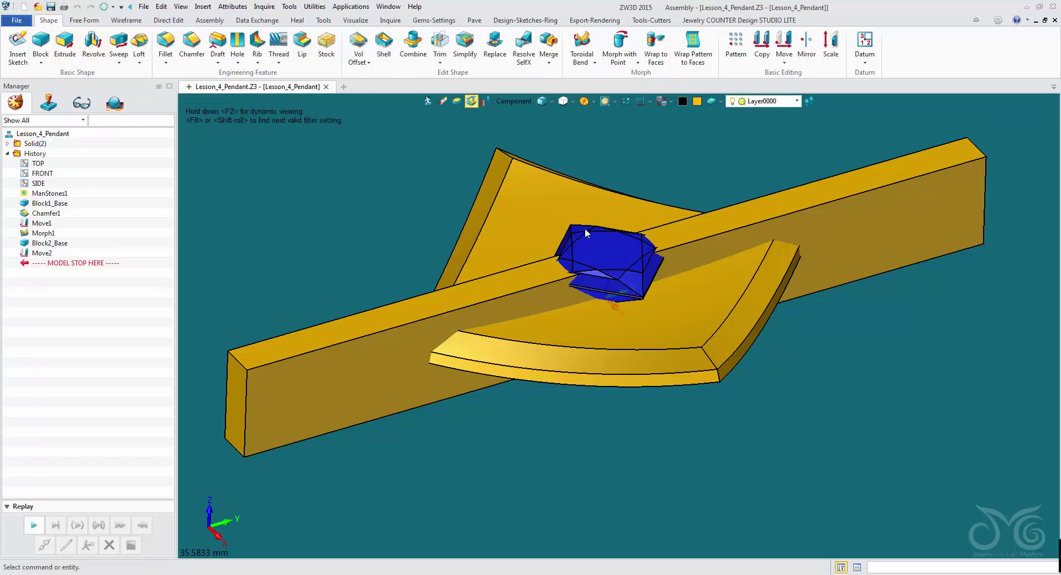
Insert a new sketch on the TOP datum plane
right_click(330, 166)
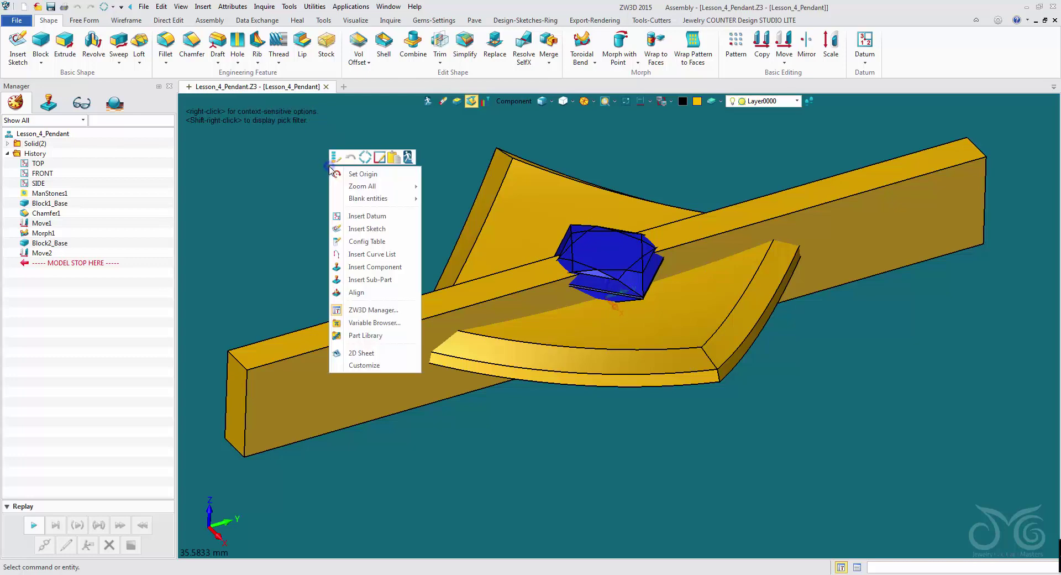
left_click(354, 200)
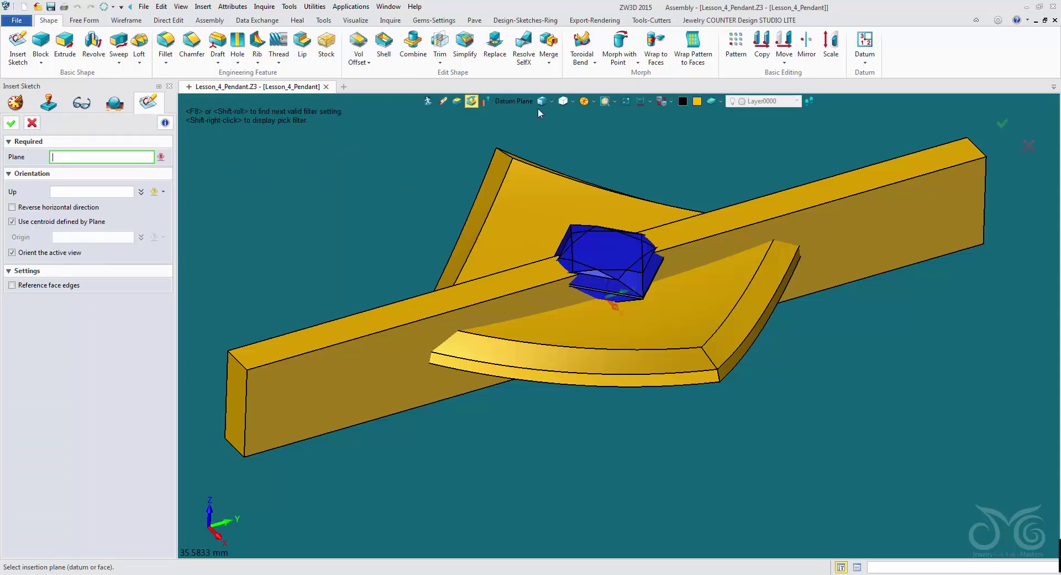
left_click(551, 101)
left_click(554, 130)
left_click(545, 109)
left_click(548, 178)
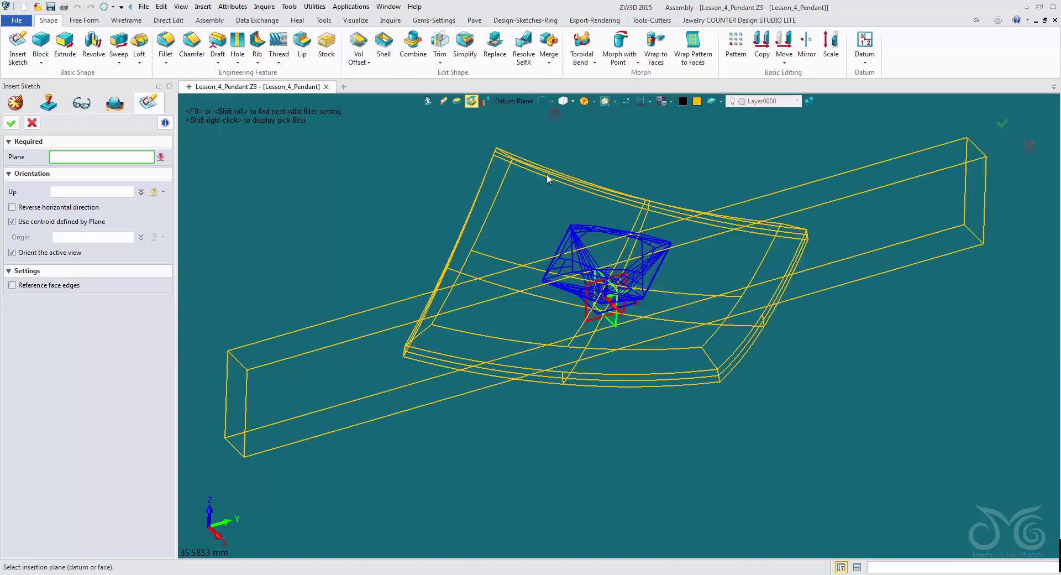
left_click(584, 304)
left_click(551, 101)
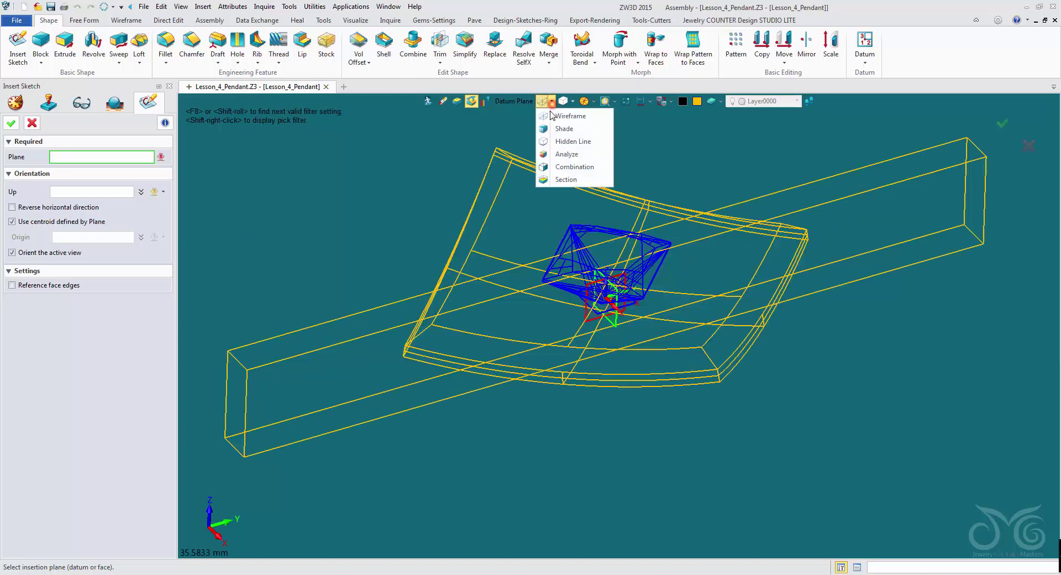
left_click(553, 129)
left_click(18, 104)
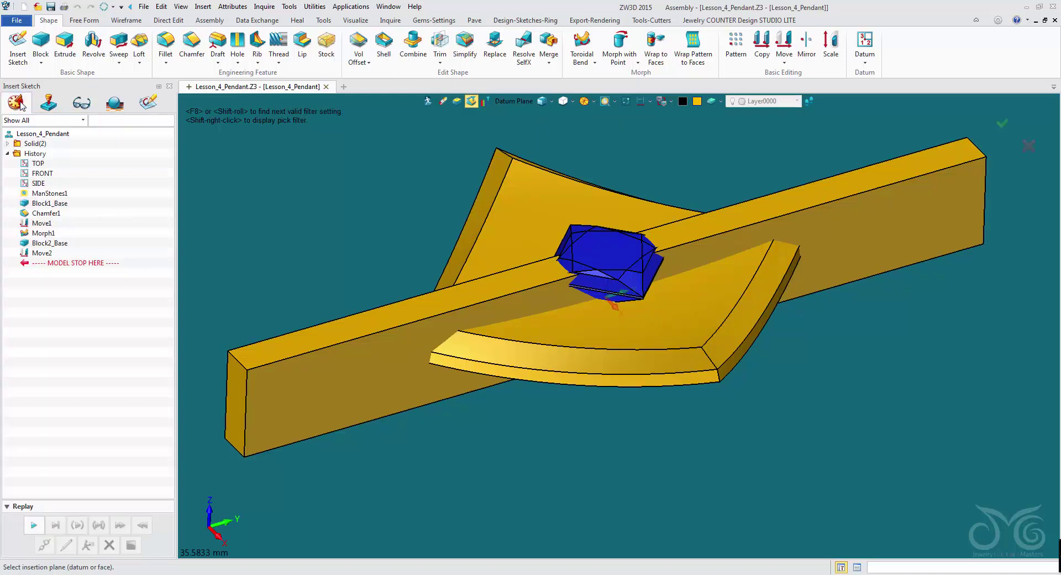
left_click(37, 163)
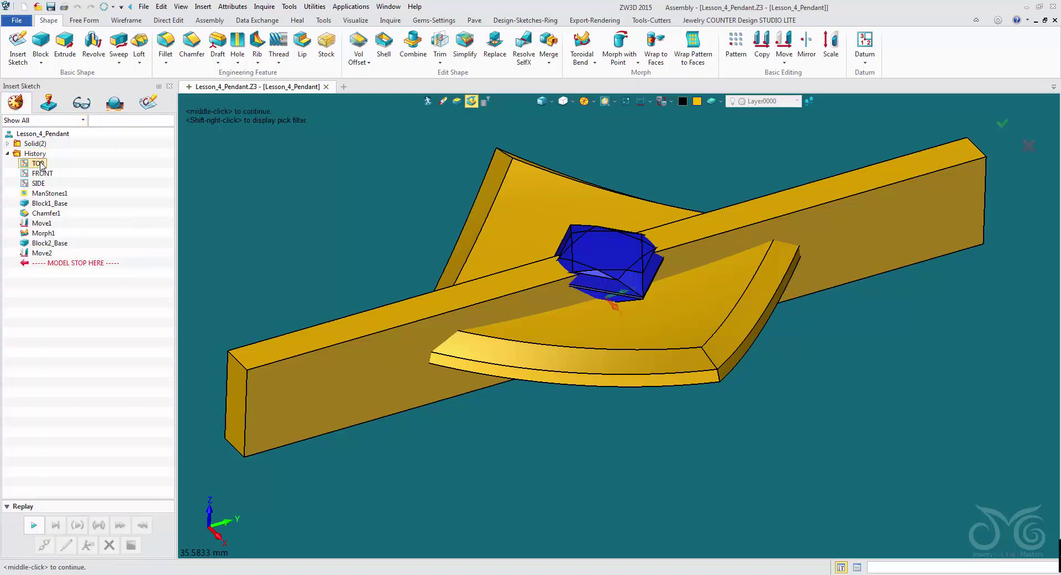
left_click(149, 105)
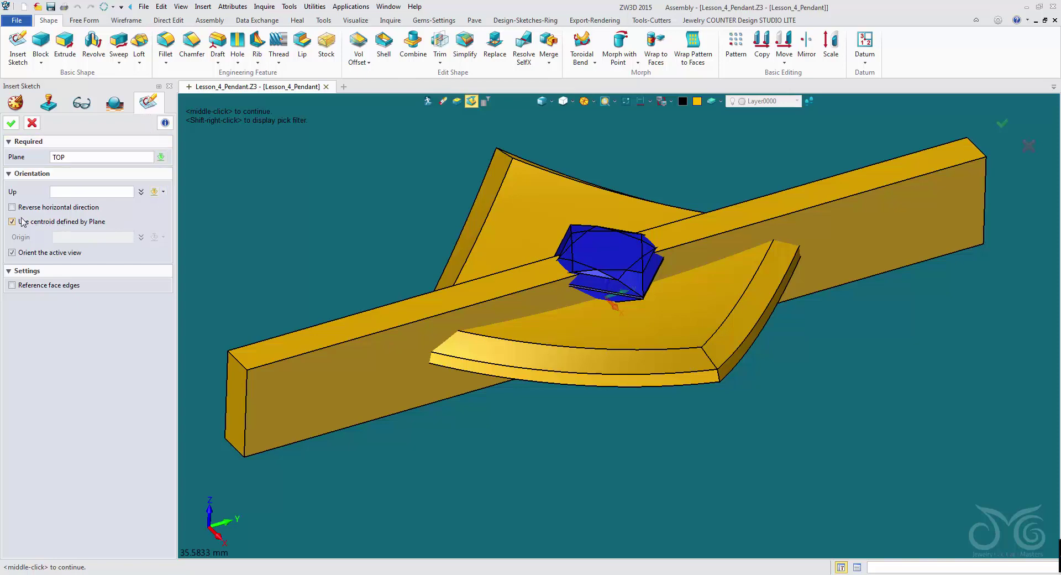
left_click(12, 123)
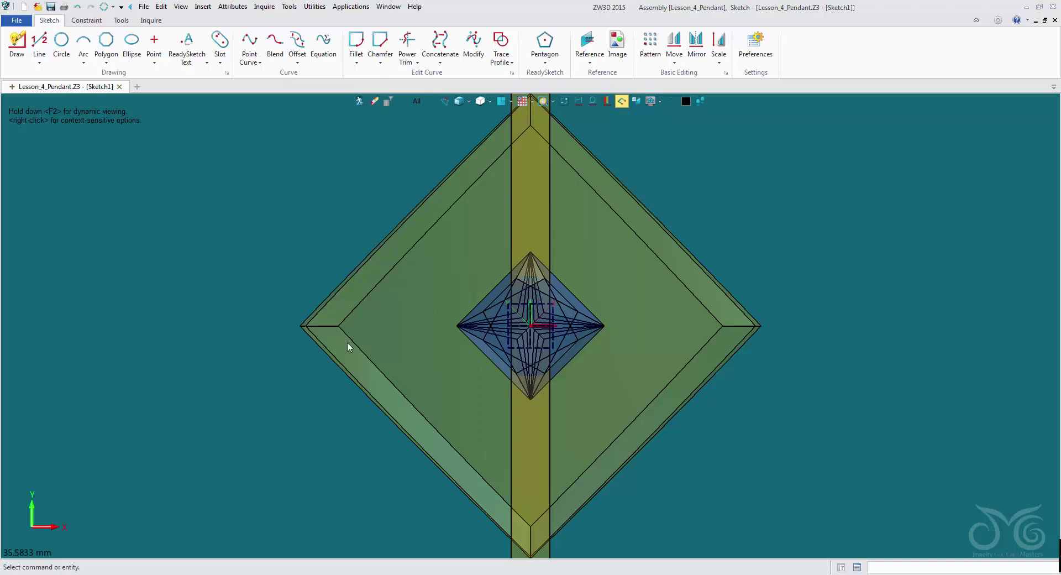
Hide the surrounding model geometry and place a Rotated Square ready sketch at the origin
left_click(564, 101)
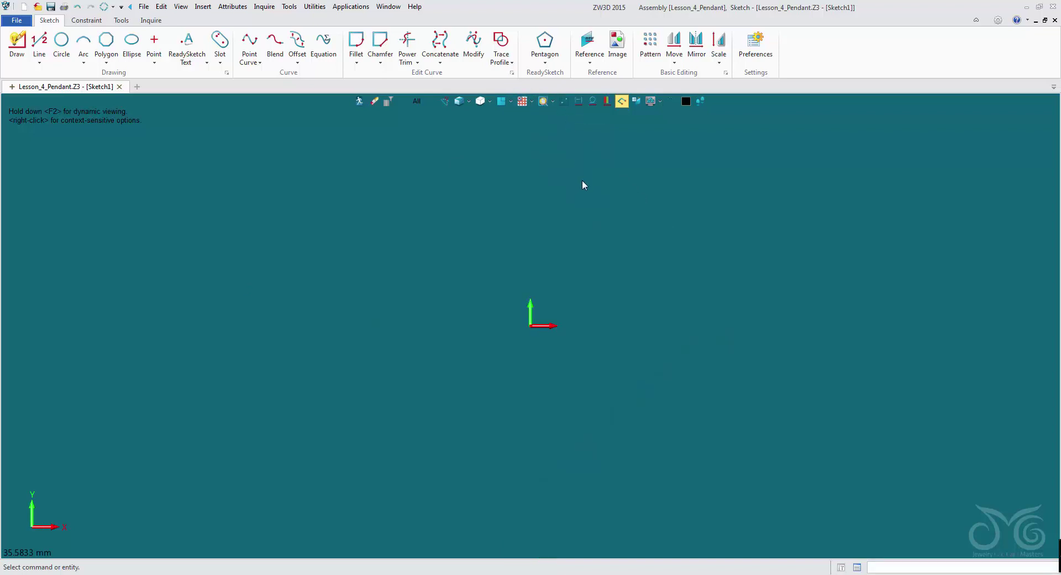
left_click(545, 60)
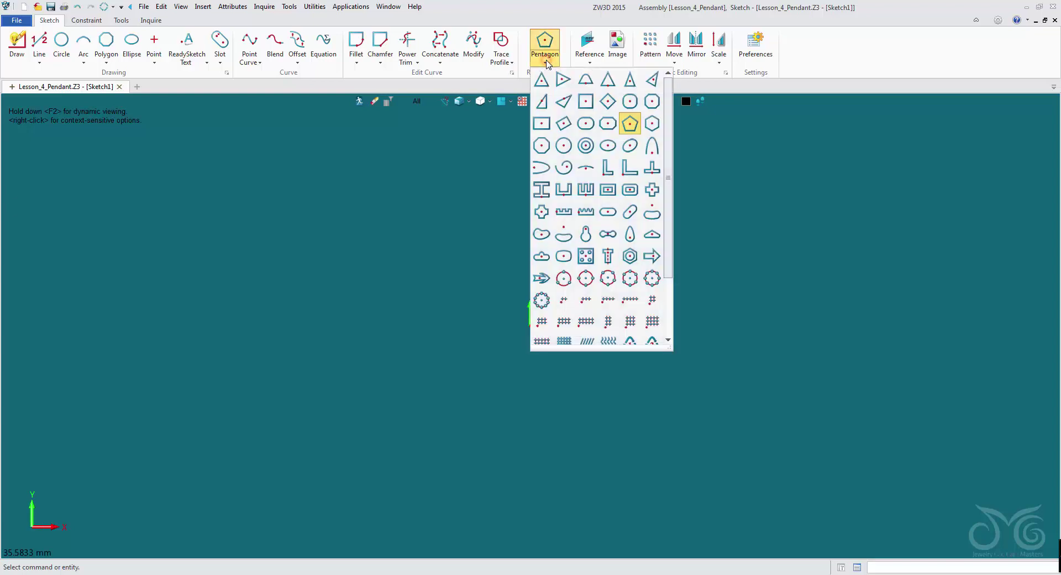
left_click(608, 102)
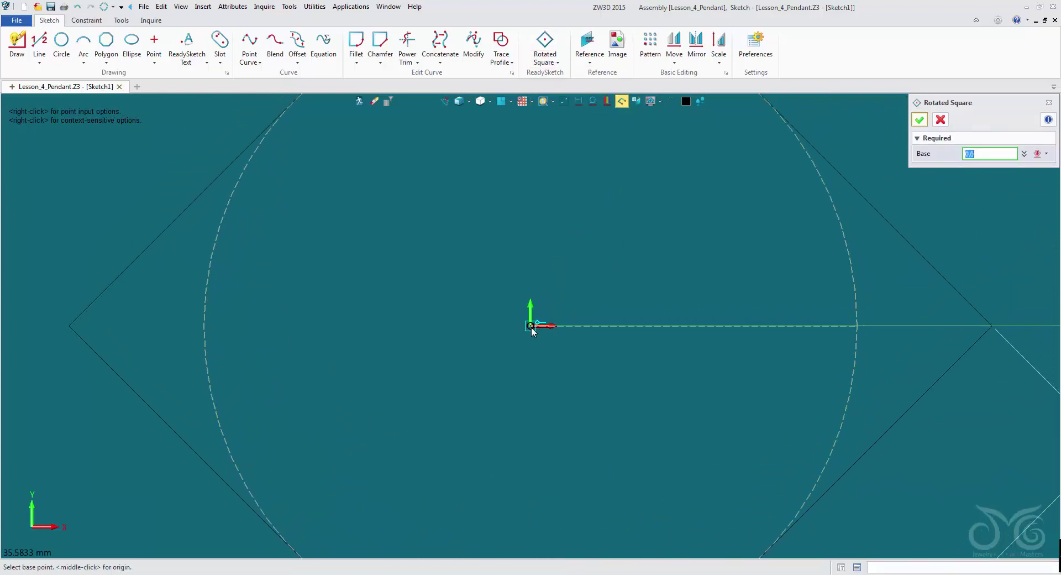
scroll(532, 326, "down", 3)
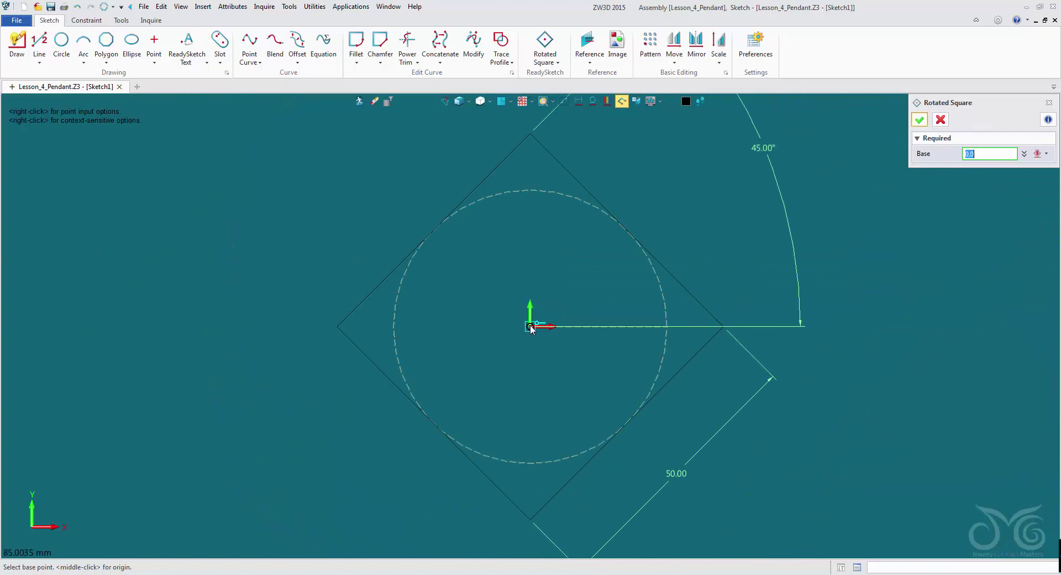
left_click(530, 326)
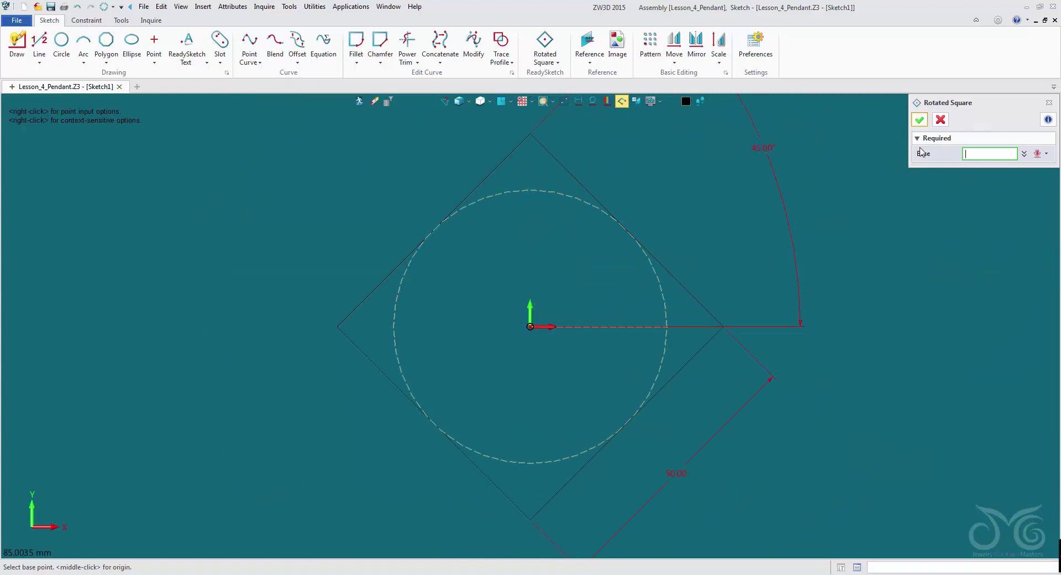
left_click(920, 120)
Set the rotated square's side length to 15 mm
scroll(912, 175, "down", 2)
scroll(906, 177, "down", 1)
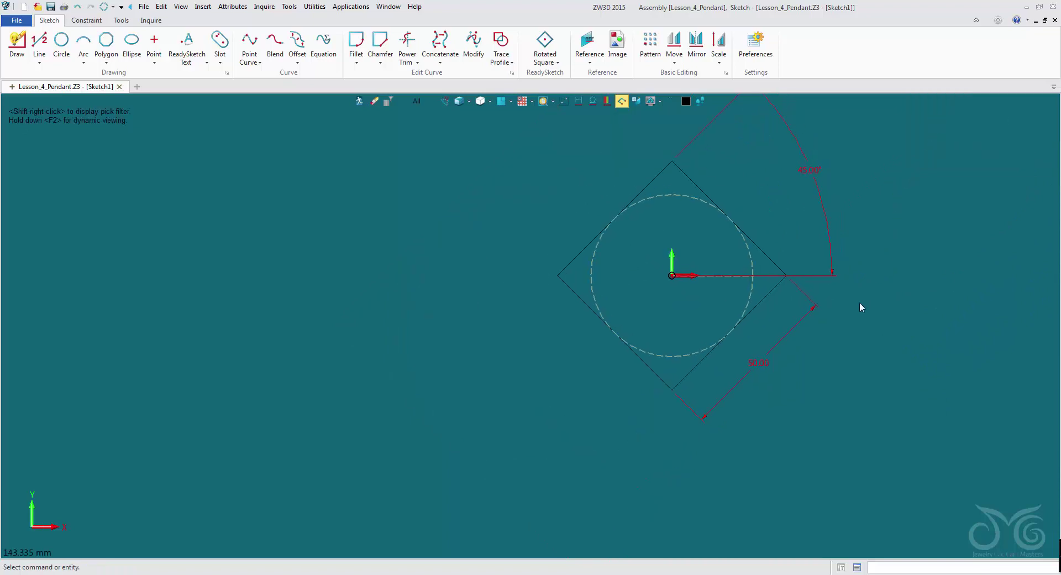
double_click(804, 325)
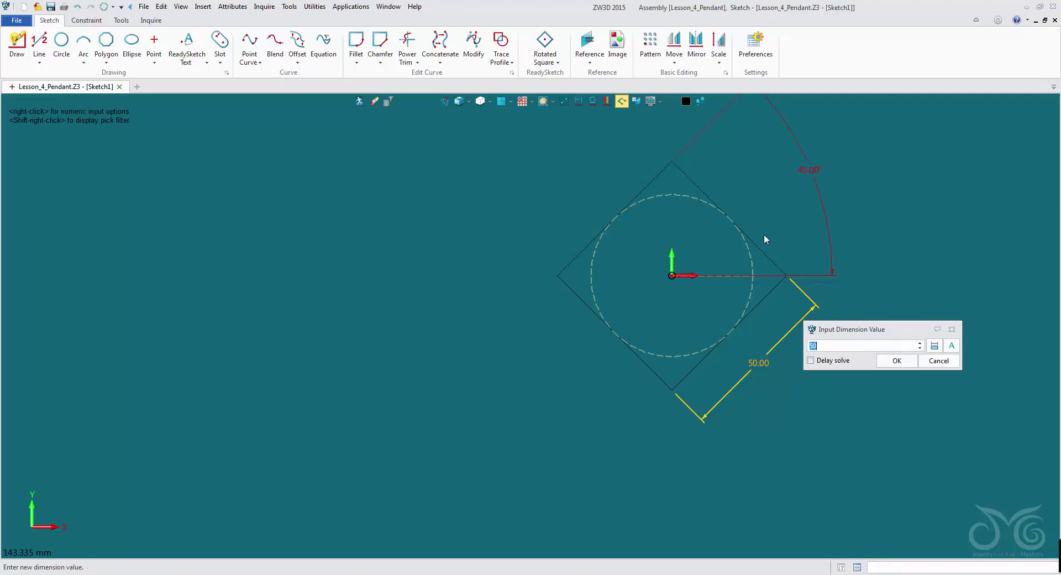
type("15")
key("Return")
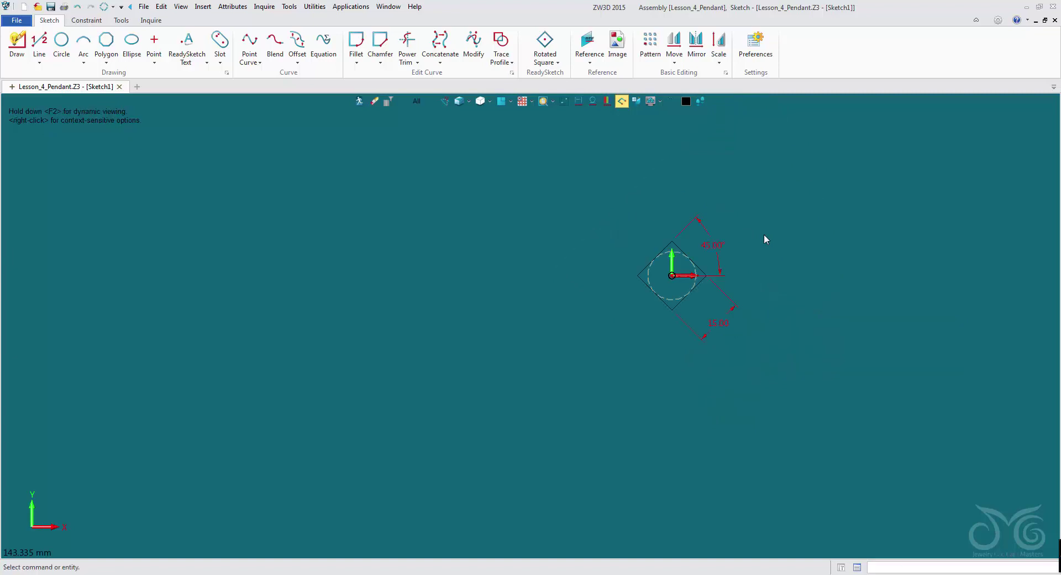
Show the model geometry again to compare the sketched square with the diamond, plate and bar
scroll(749, 247, "up", 3)
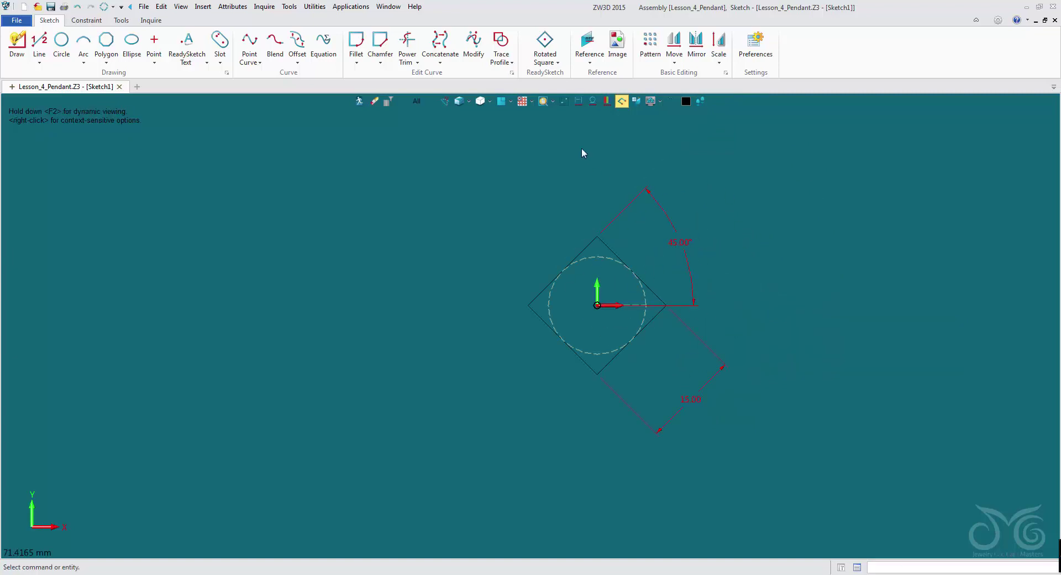
left_click(565, 102)
scroll(601, 284, "up", 3)
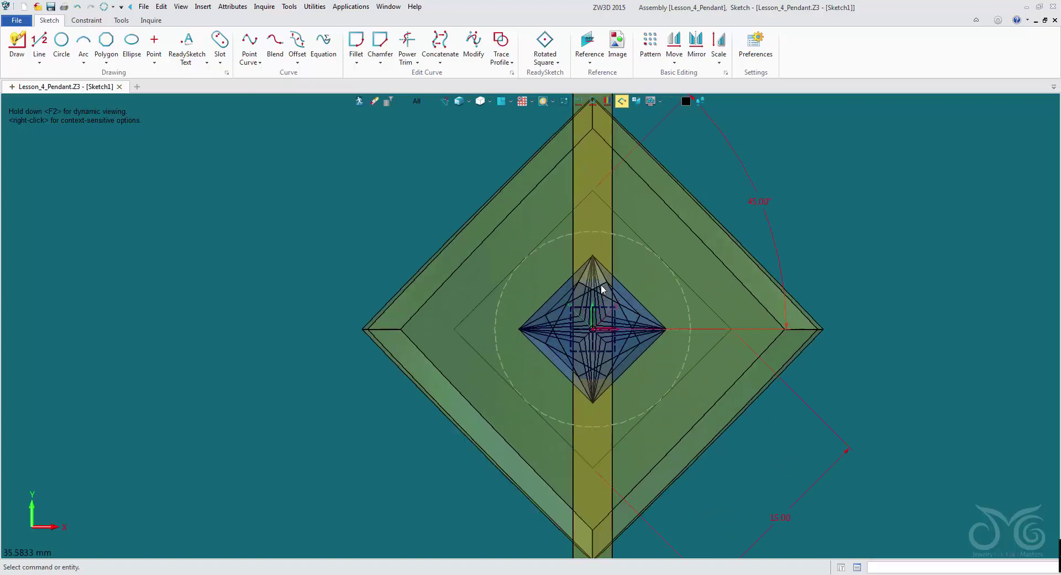
scroll(690, 316, "down", 2)
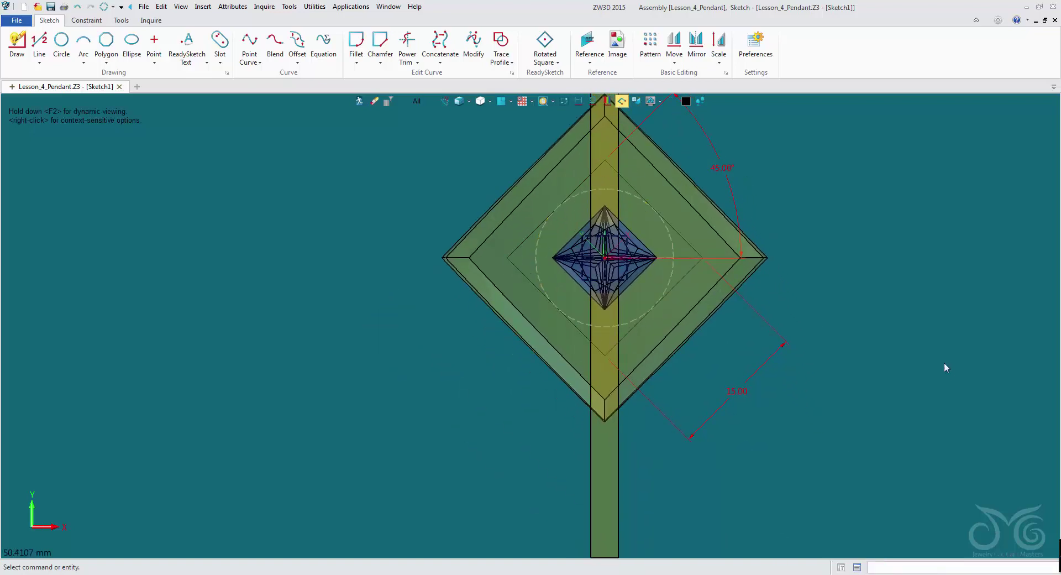
Set the rotated square's side length to 12 mm and exit the sketch
right_click(761, 373)
left_click(767, 372)
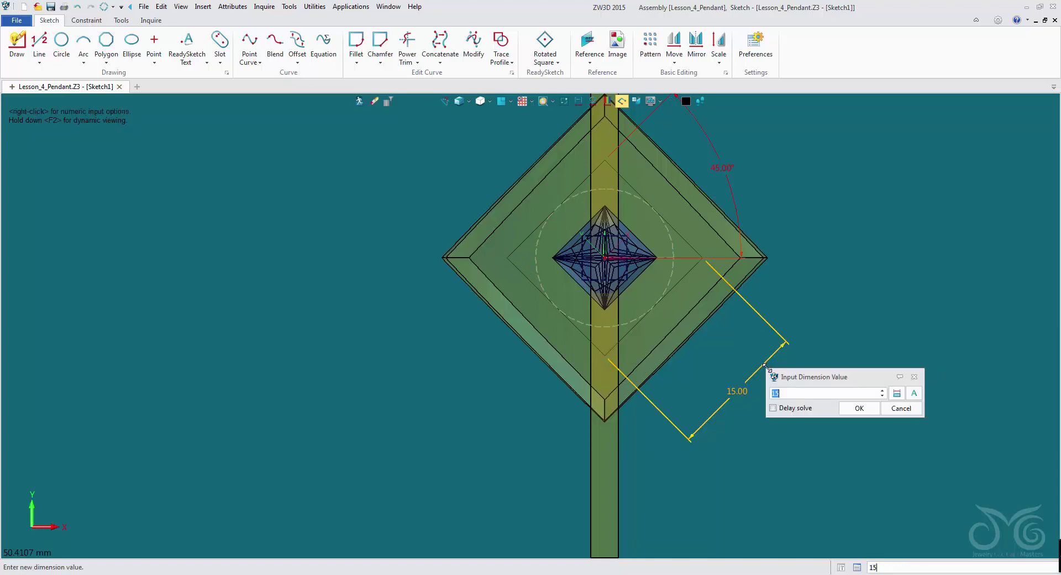
type("12")
key("Return")
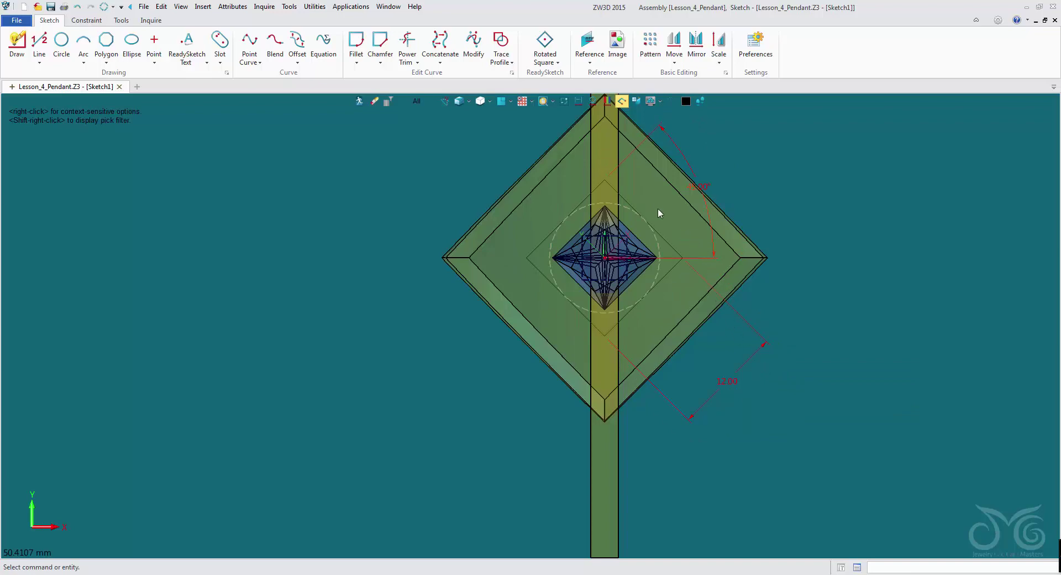
scroll(655, 200, "up", 2)
scroll(656, 205, "down", 1)
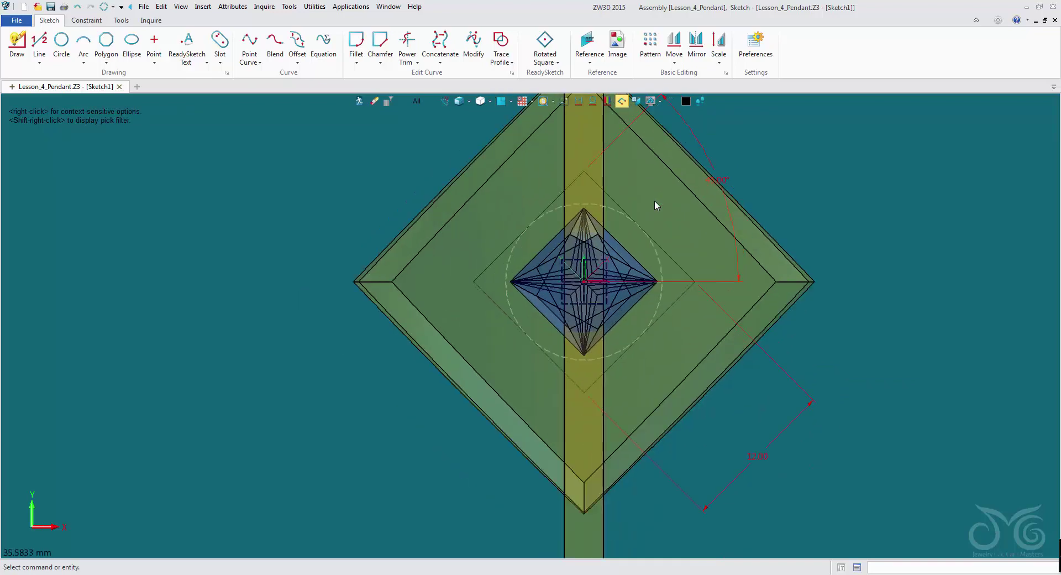
left_click(564, 101)
left_click(564, 100)
left_click(360, 105)
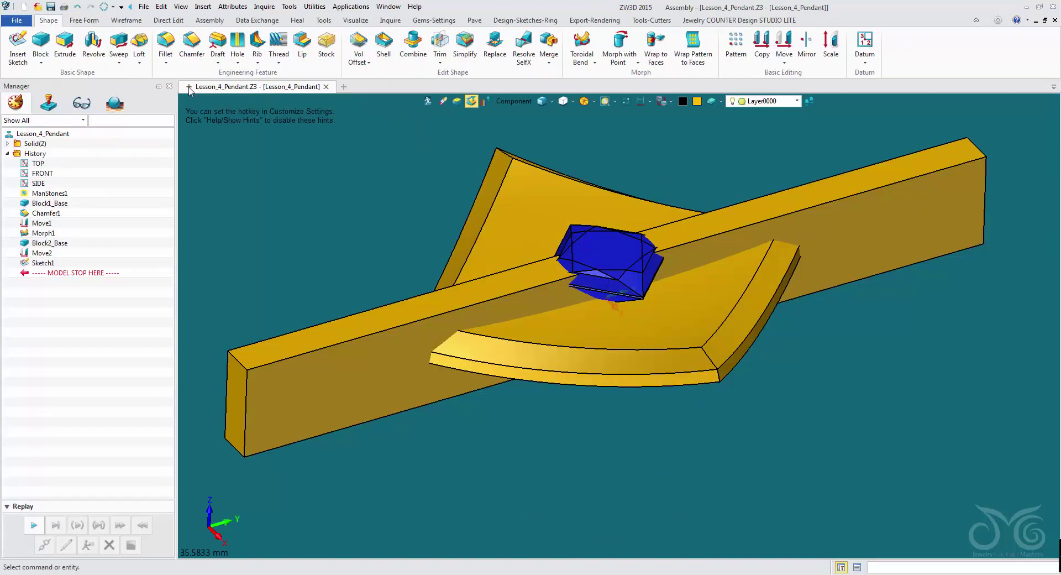
Set up a symmetrical extrusion of the rotated-square Sketch1 with an end distance of about 10.78 mm
left_click(65, 42)
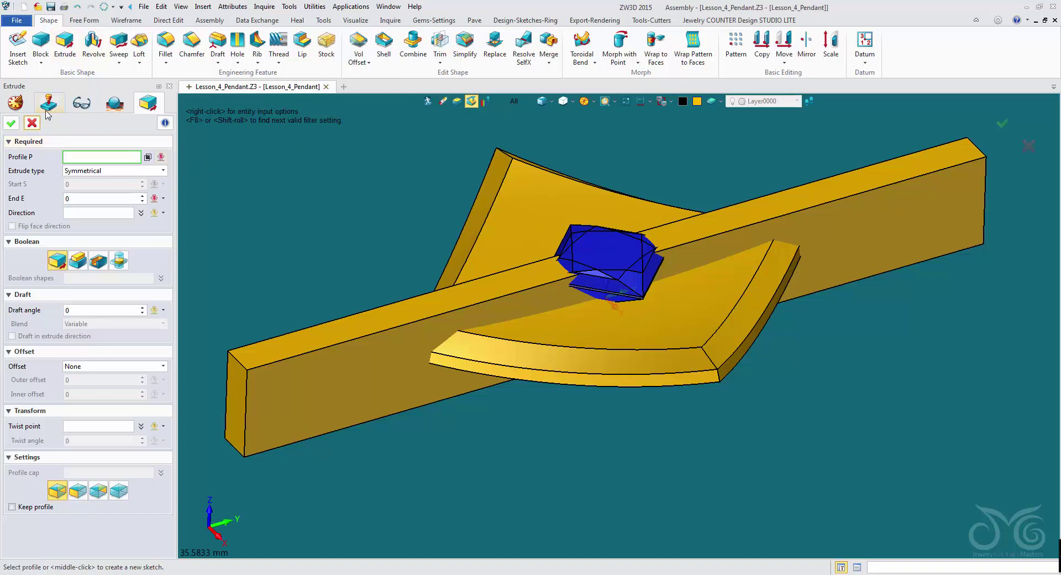
left_click(16, 103)
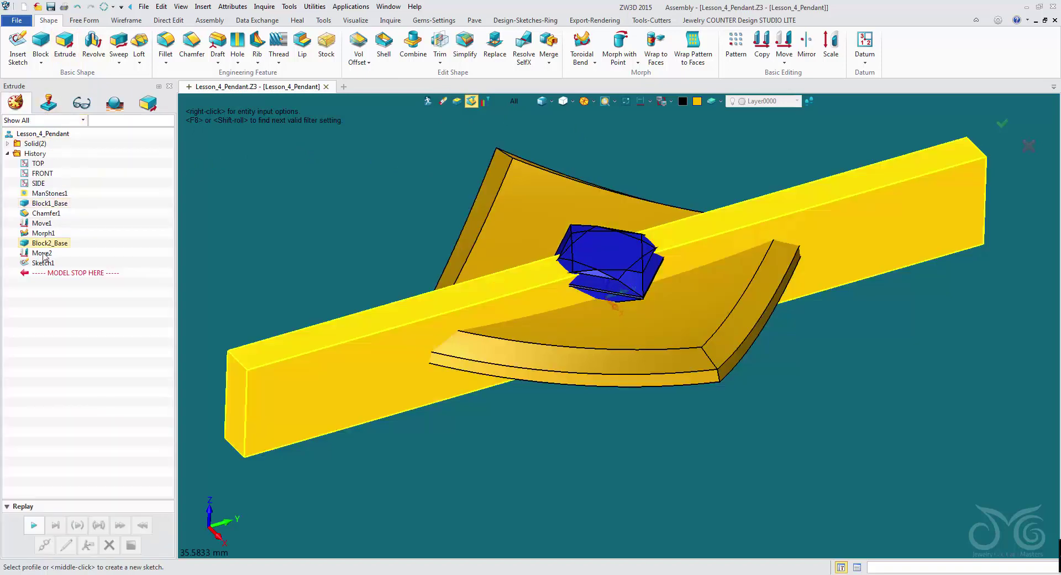
left_click(44, 263)
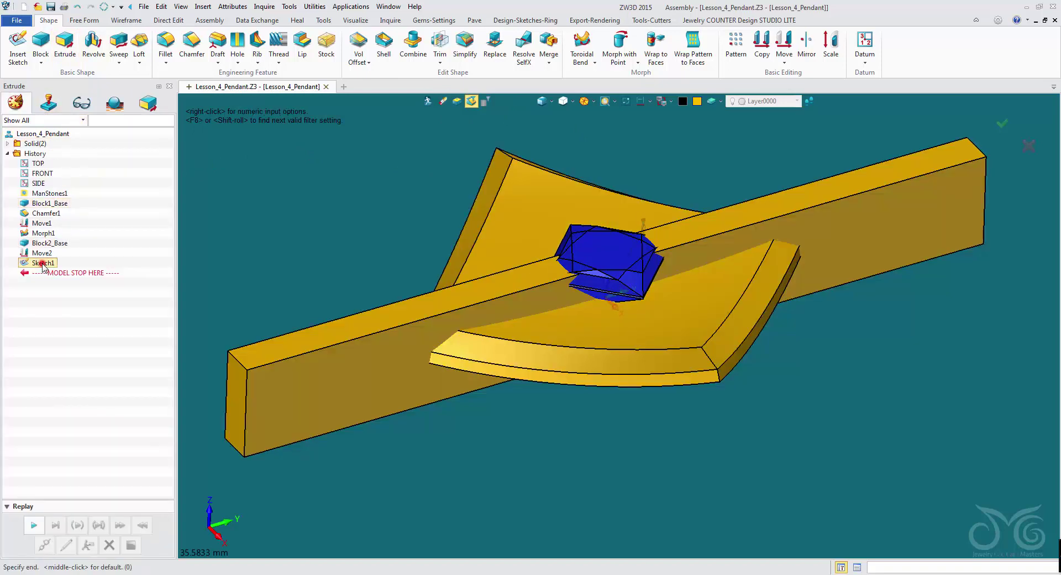
left_click(147, 108)
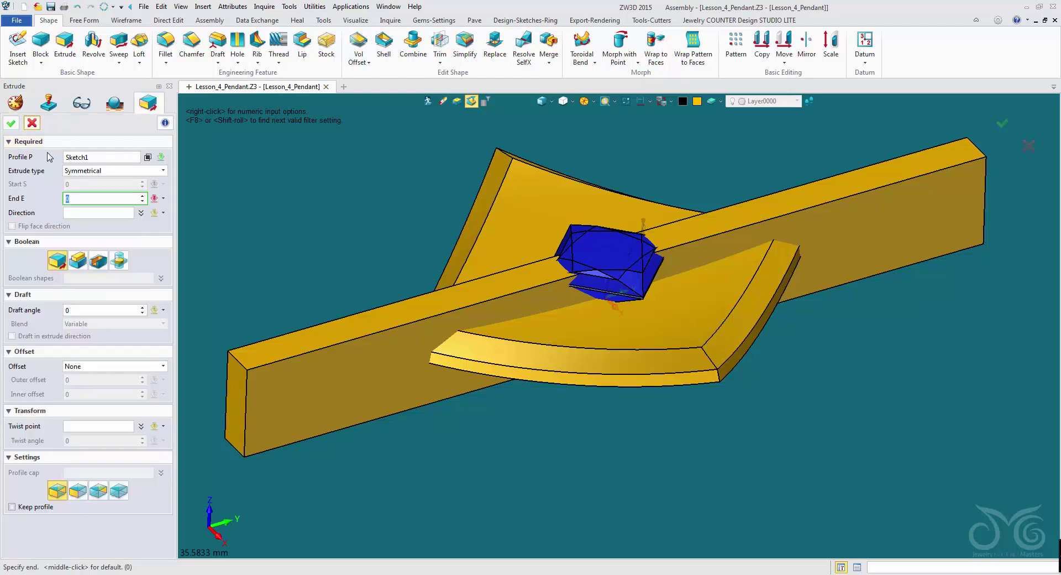
left_click(102, 200)
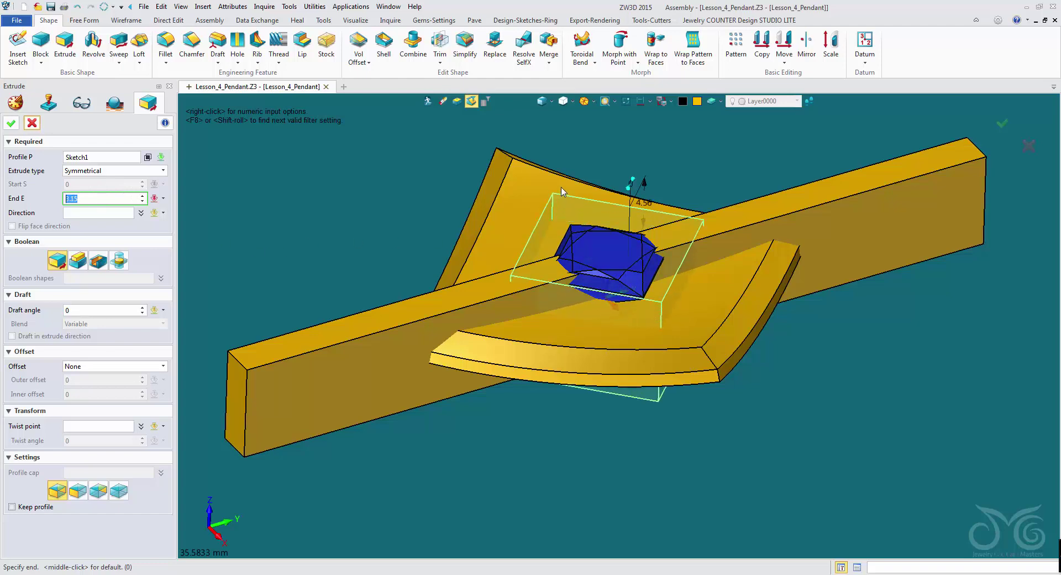
middle_click_drag(567, 160, 565, 135)
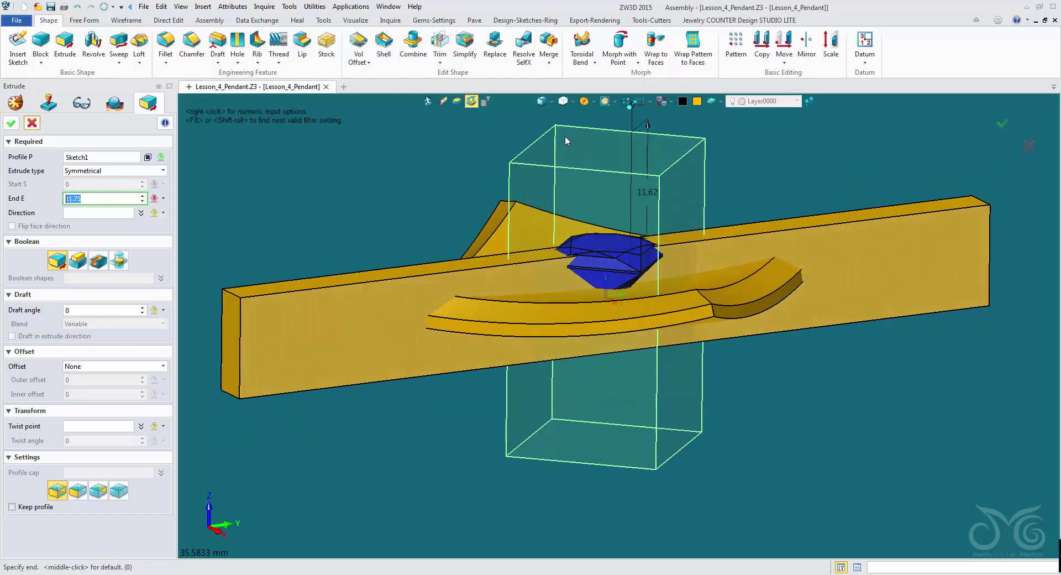
left_click(560, 142)
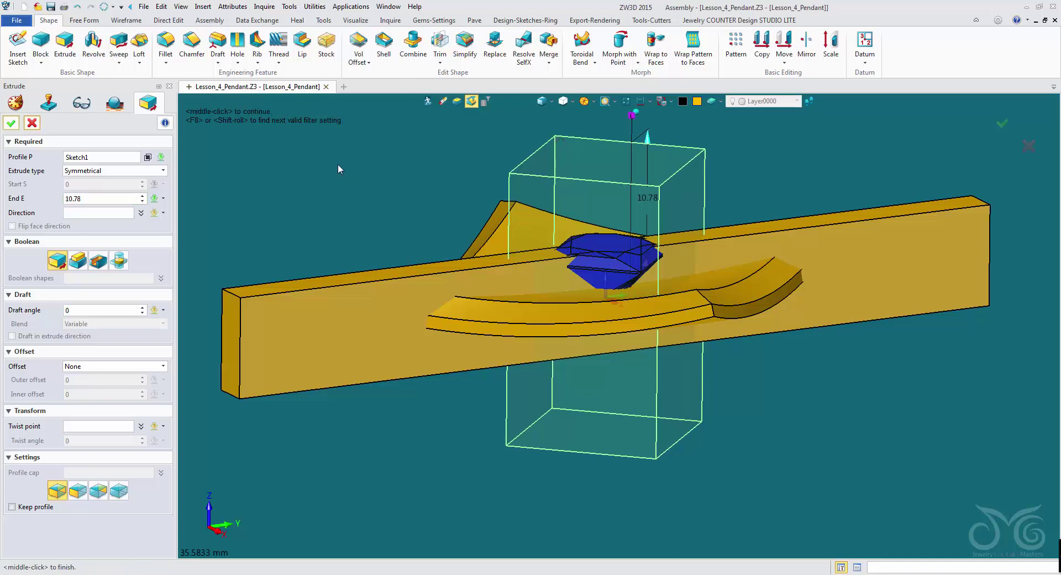
Subtract the extrusion from the bent plate only, leaving the bar out of the boolean shapes, and complete the cut
left_click(100, 265)
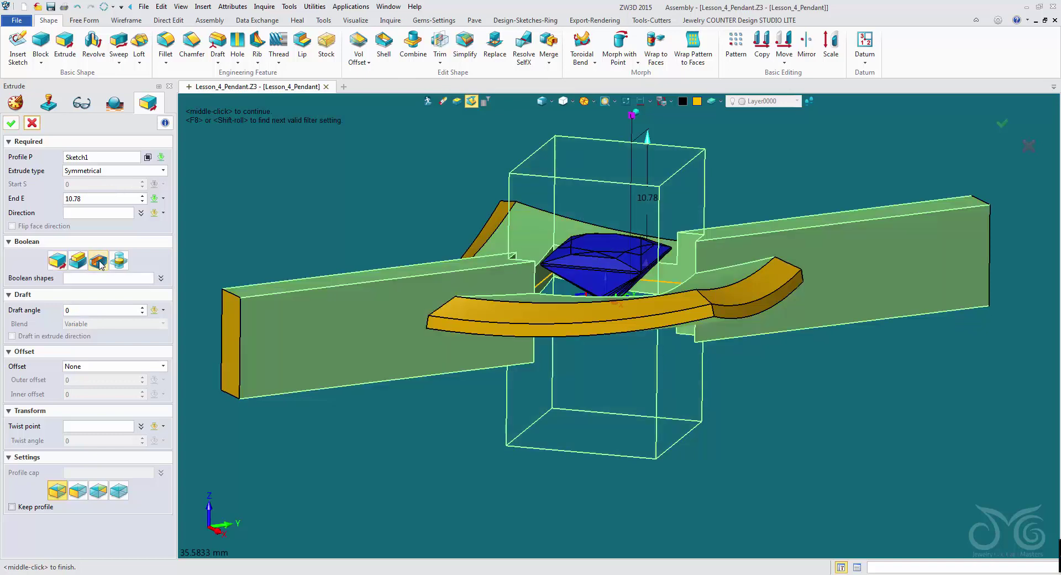
right_click_drag(273, 173, 263, 217)
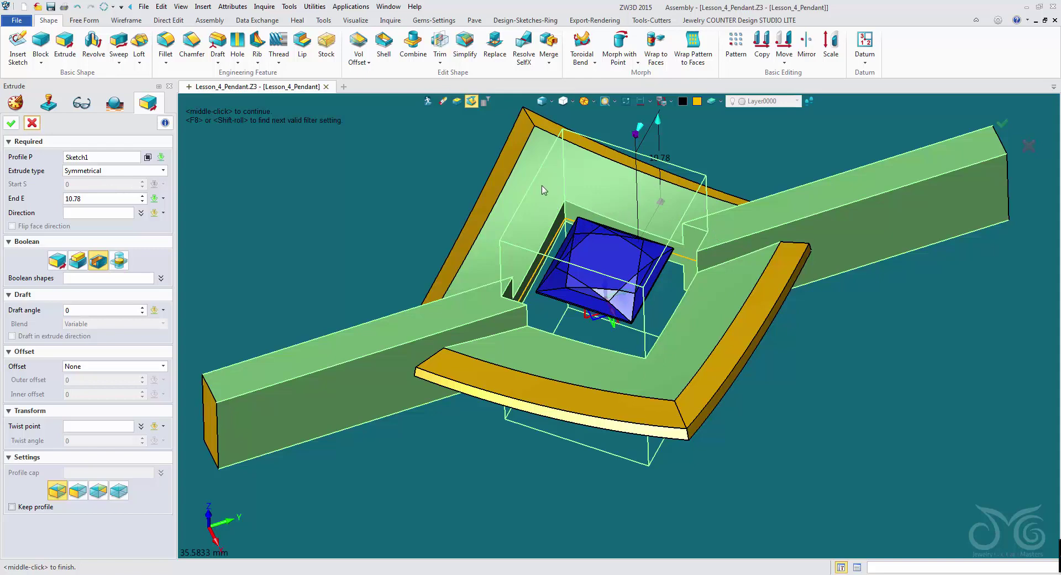
left_click(146, 277)
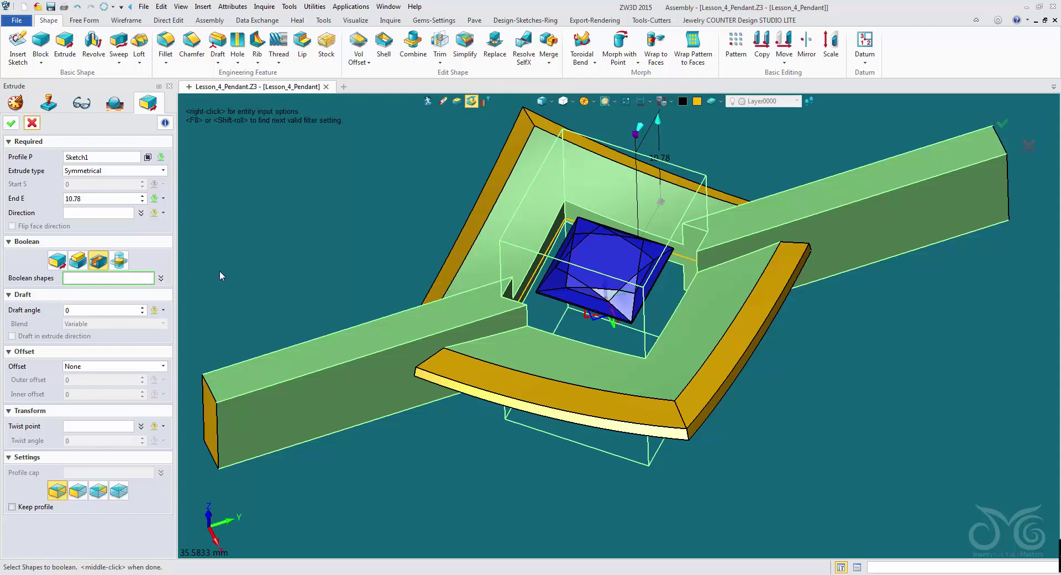
left_click(480, 205)
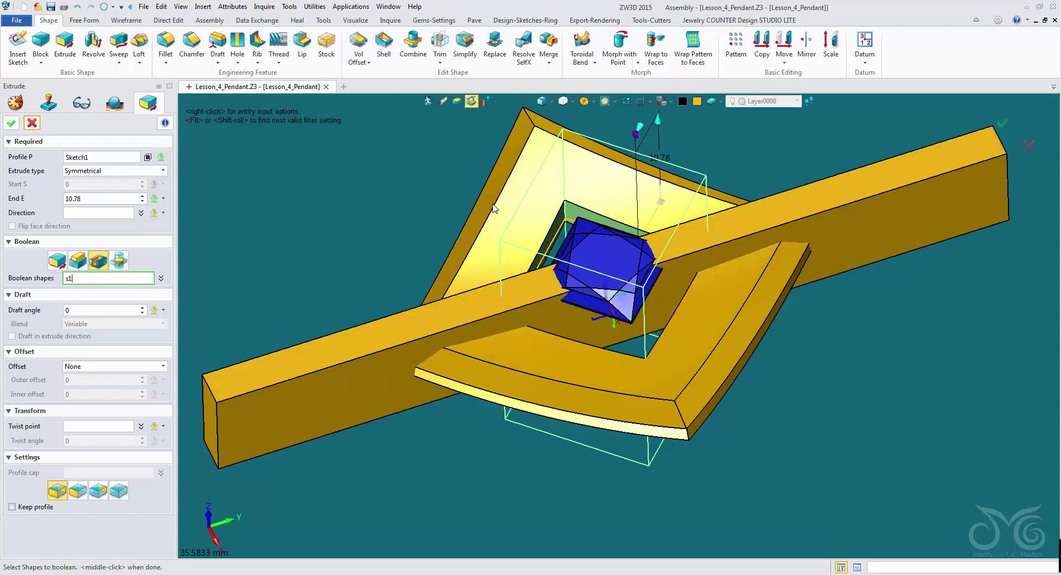
left_click(437, 181)
left_click(499, 197)
left_click(440, 183)
left_click(490, 184)
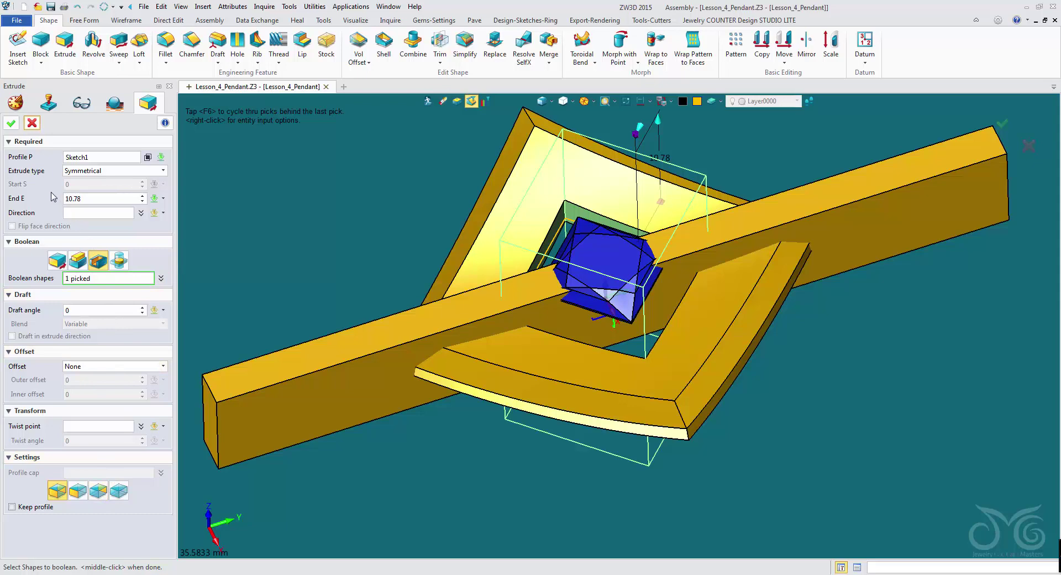
left_click(12, 123)
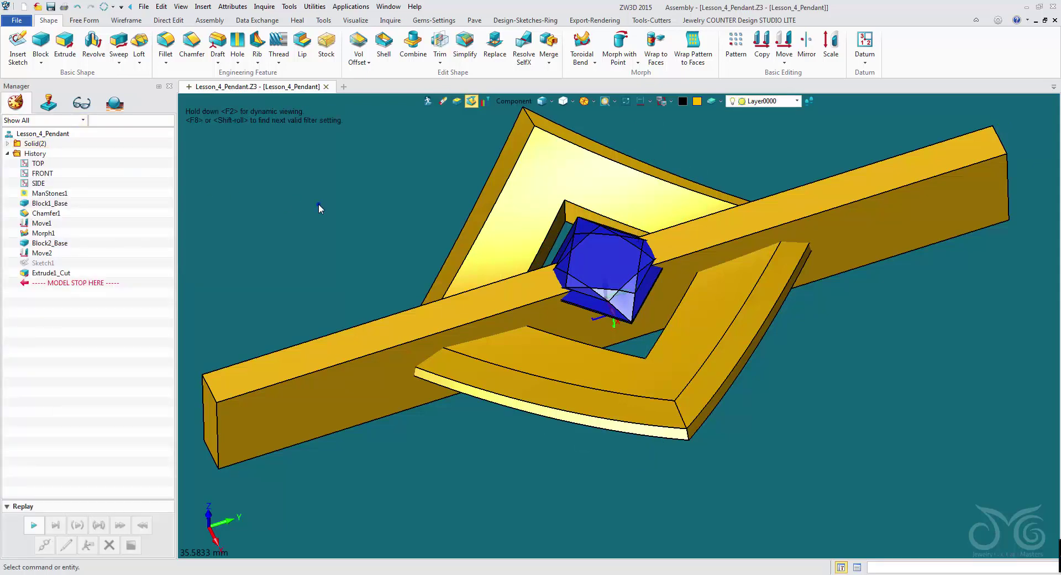
Insert a new sketch on the SIDE datum plane
mouse_move(318, 203)
middle_mouse_down()
mouse_move(331, 243)
mouse_move(325, 166)
mouse_move(334, 160)
mouse_move(332, 200)
middle_mouse_up()
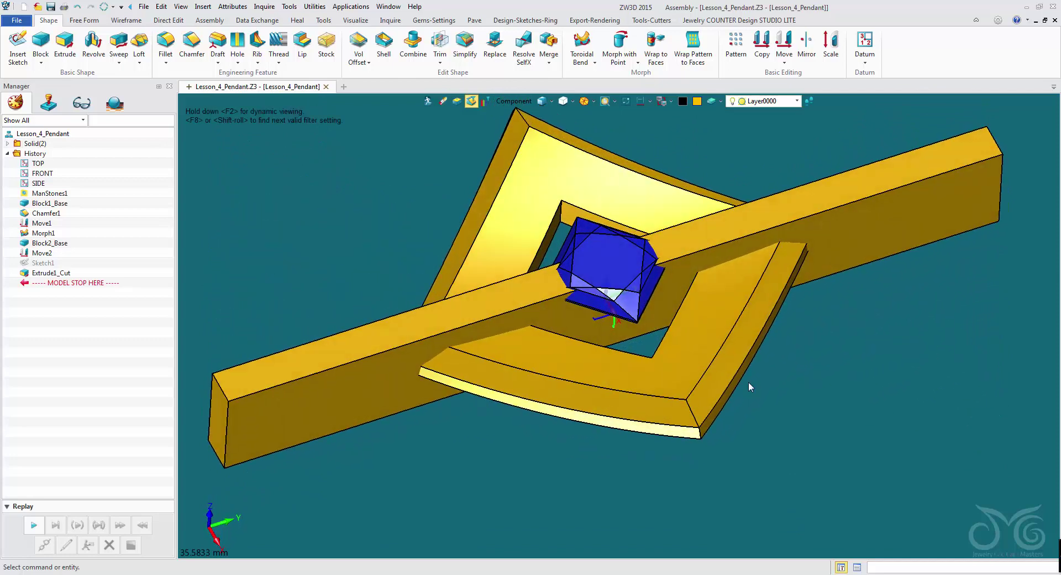
middle_click_drag(750, 386, 591, 272)
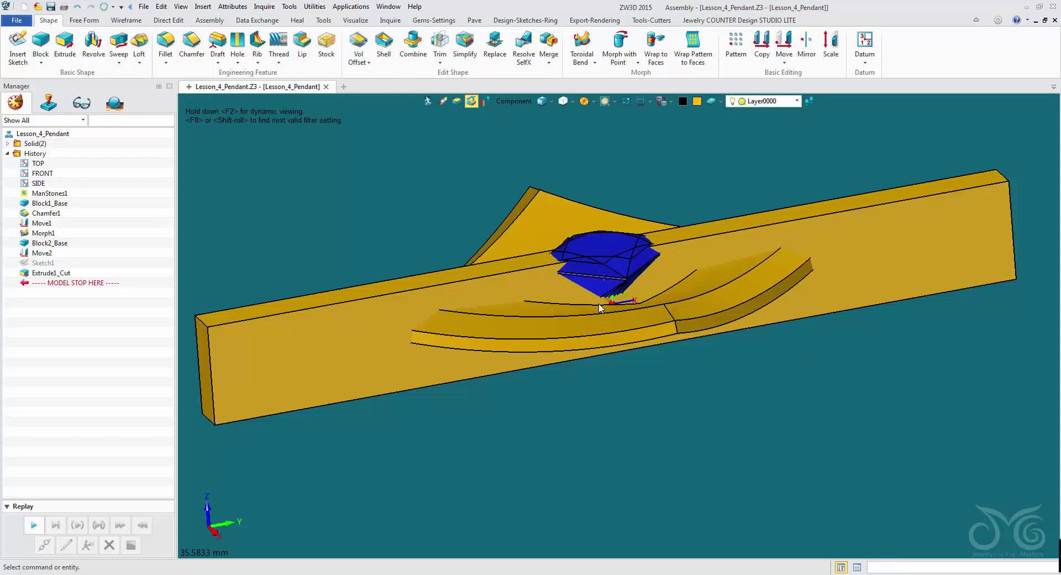
middle_click_drag(627, 409, 371, 268)
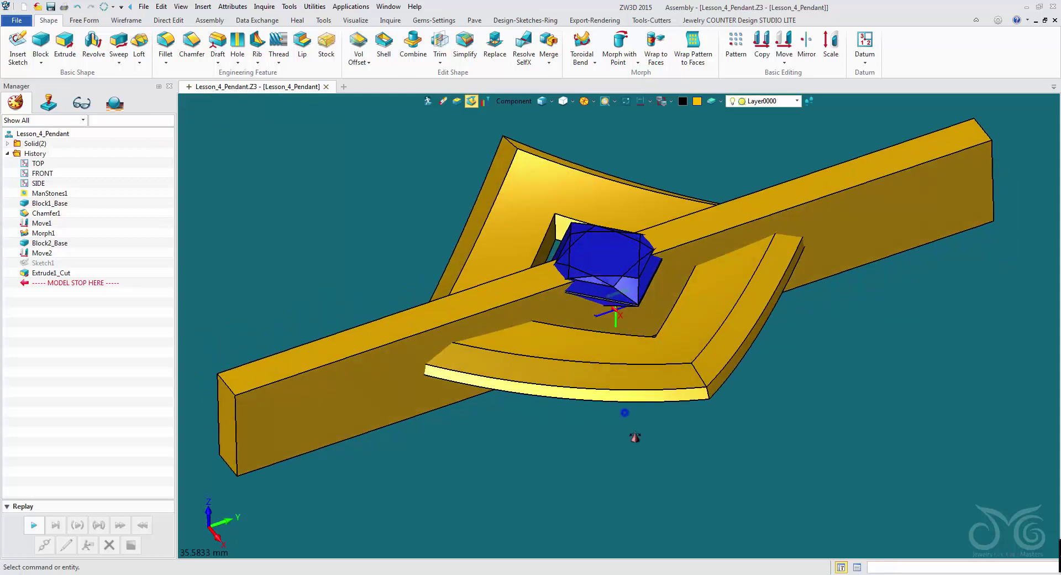
right_click(358, 251)
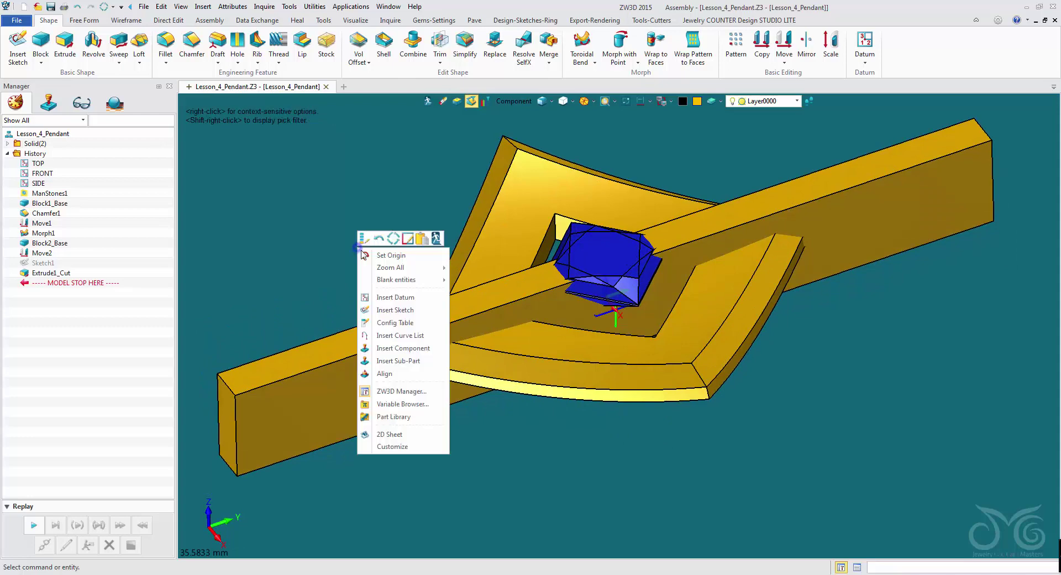
left_click(386, 309)
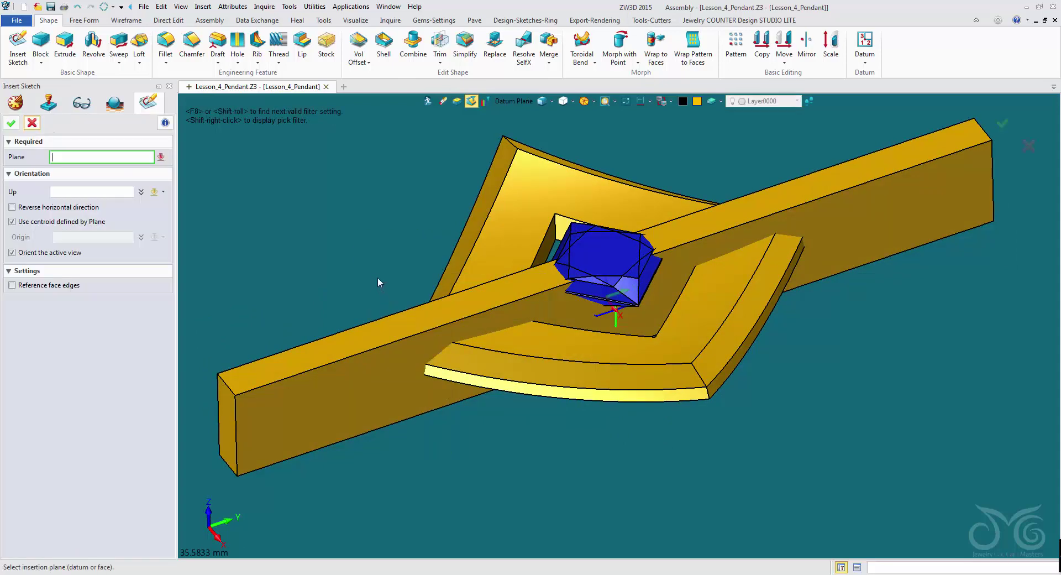
middle_click_drag(373, 274, 370, 250)
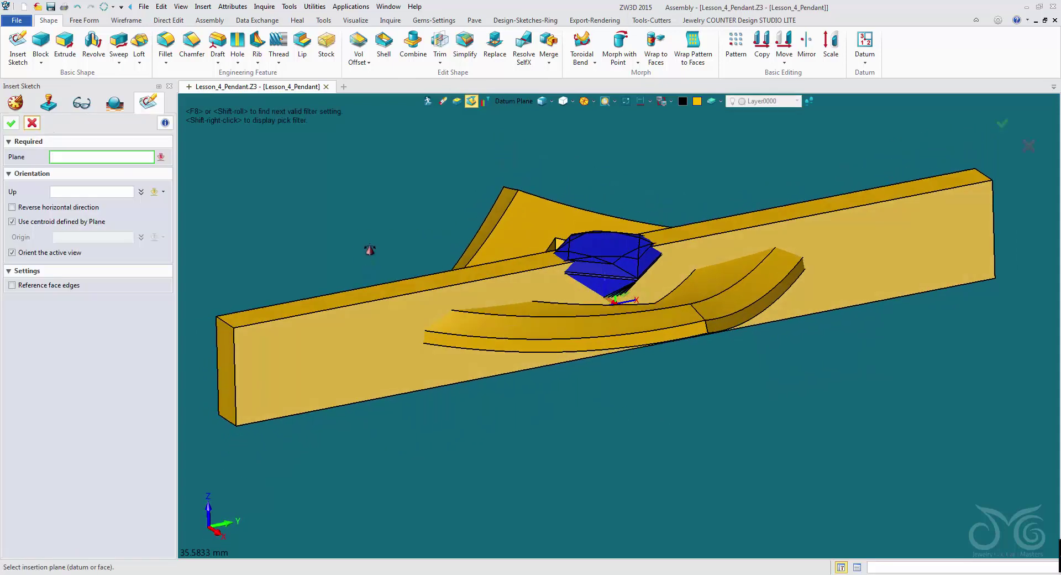
left_click(16, 102)
left_click(40, 184)
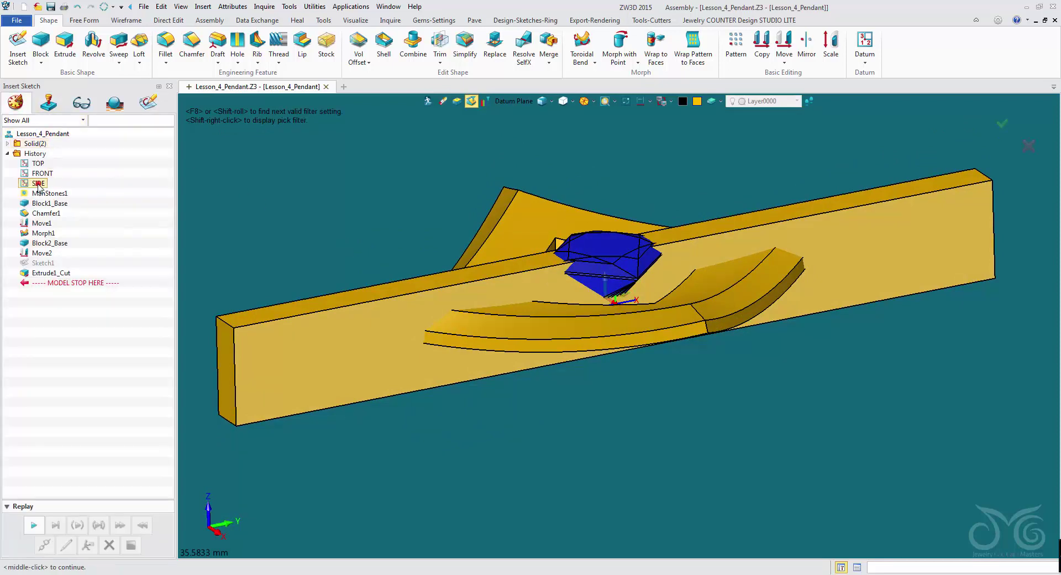
left_click(148, 102)
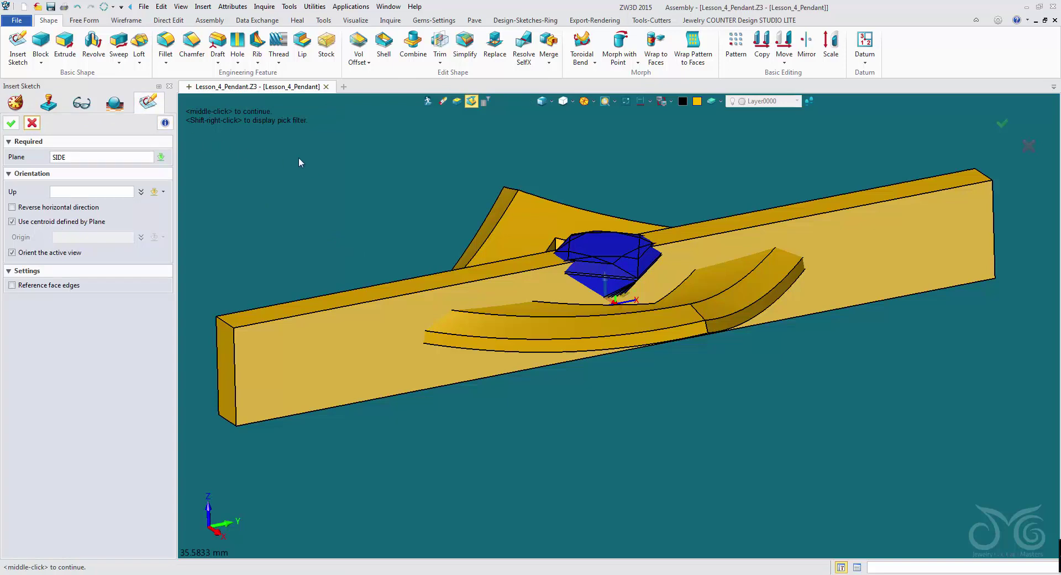
left_click(11, 123)
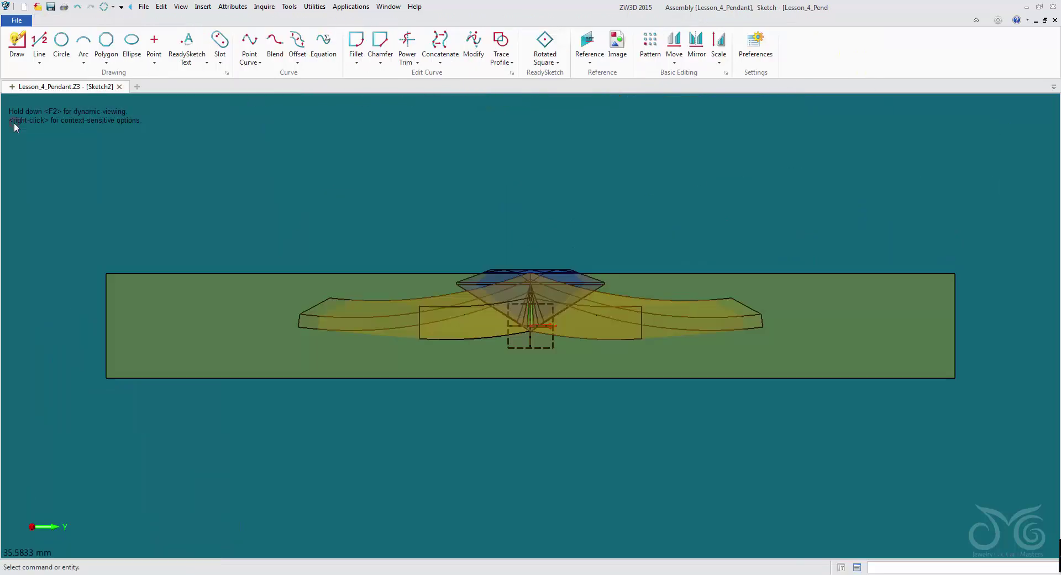
Draw a vertical line 0.5 mm long from the origin downward past the diamond's lower tip
scroll(562, 375, "up", 3)
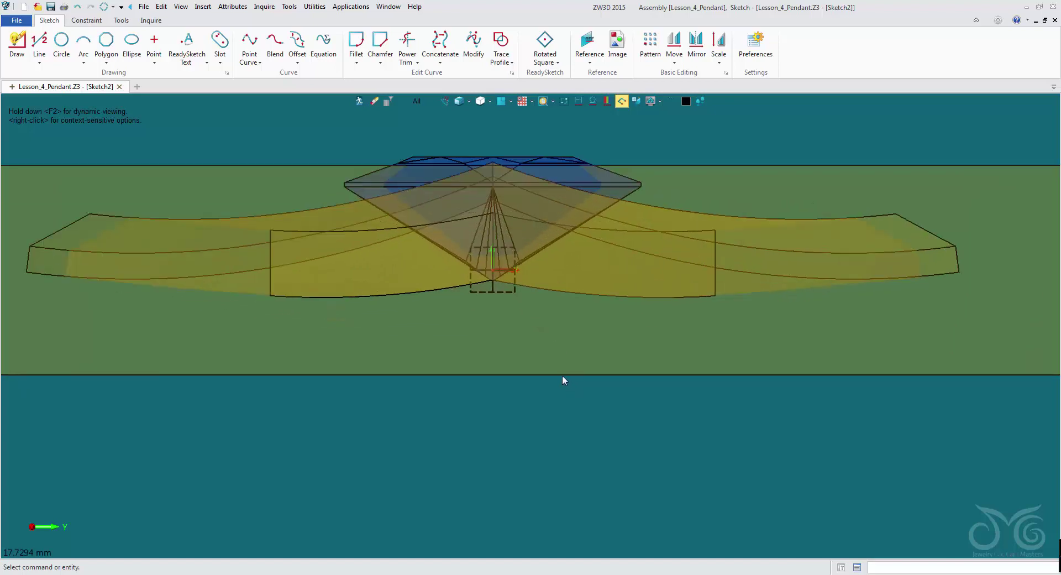
scroll(382, 165, "up", 1)
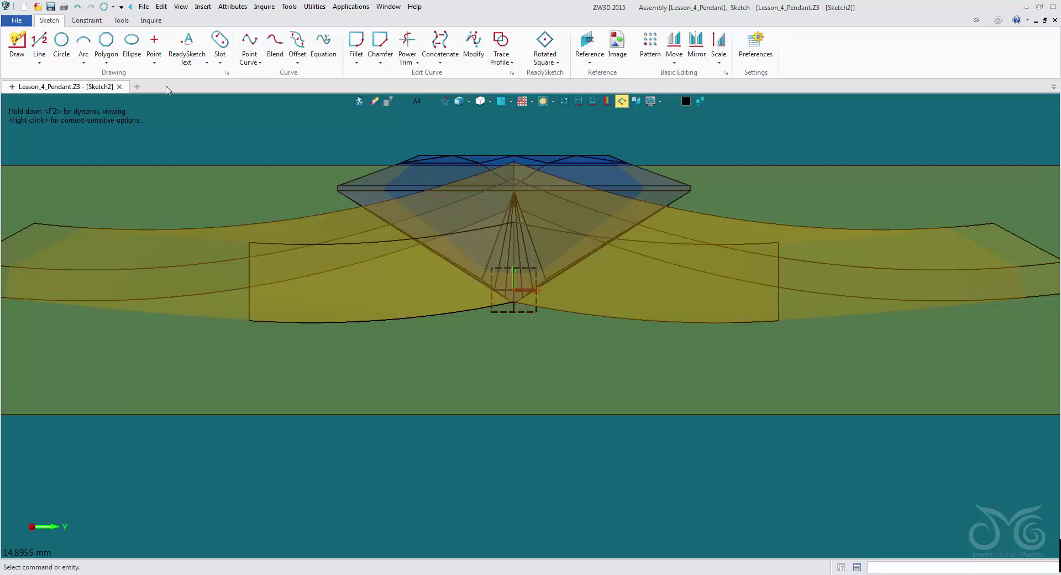
left_click(40, 40)
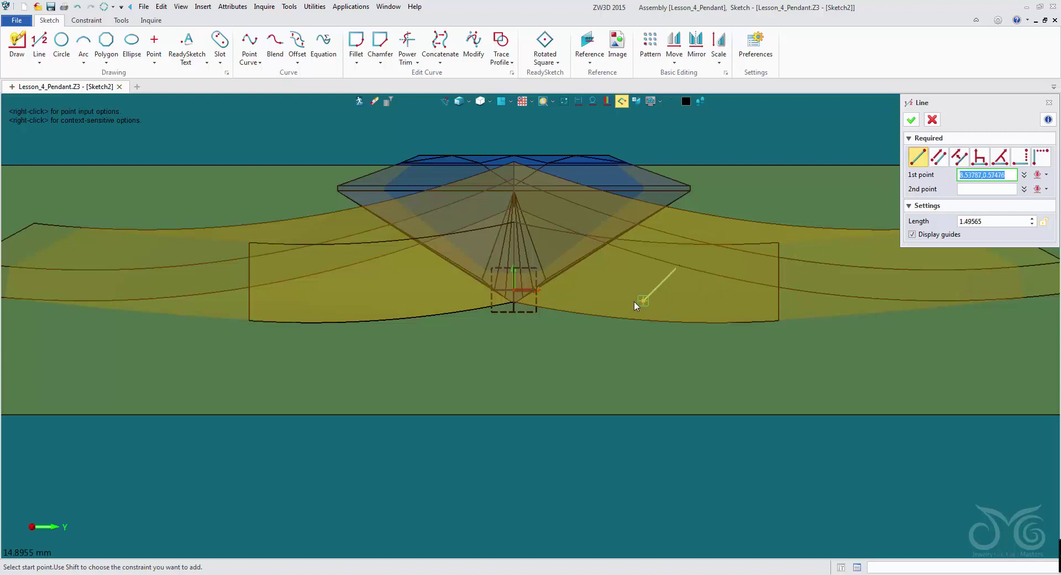
left_click(513, 290)
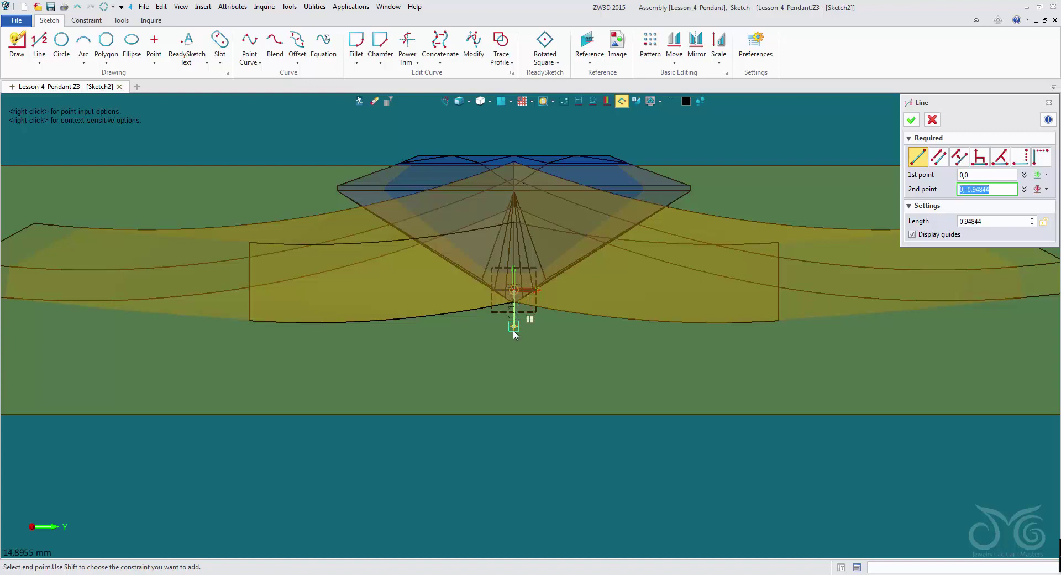
left_click(514, 348)
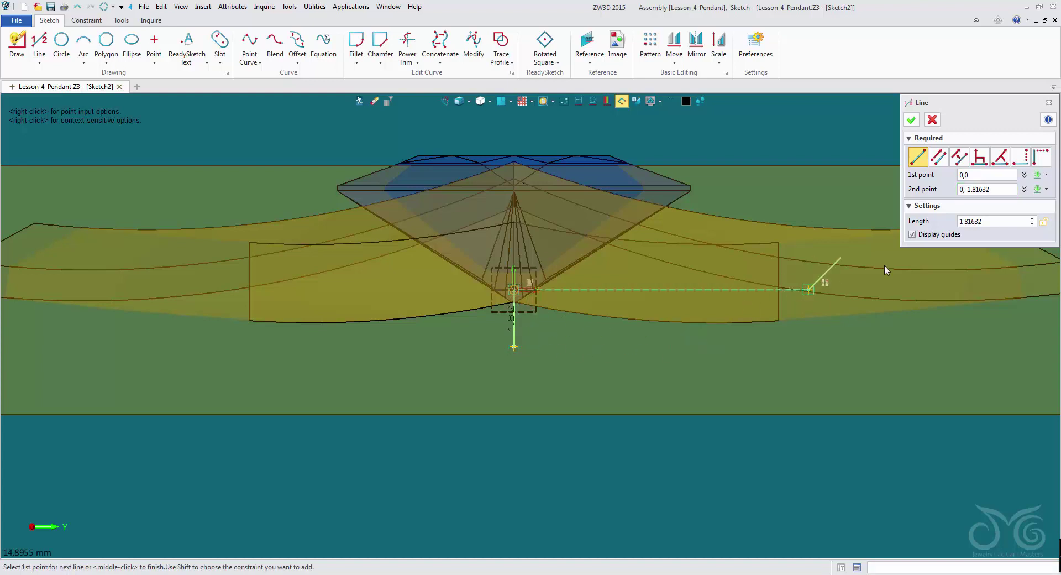
left_click(1013, 221)
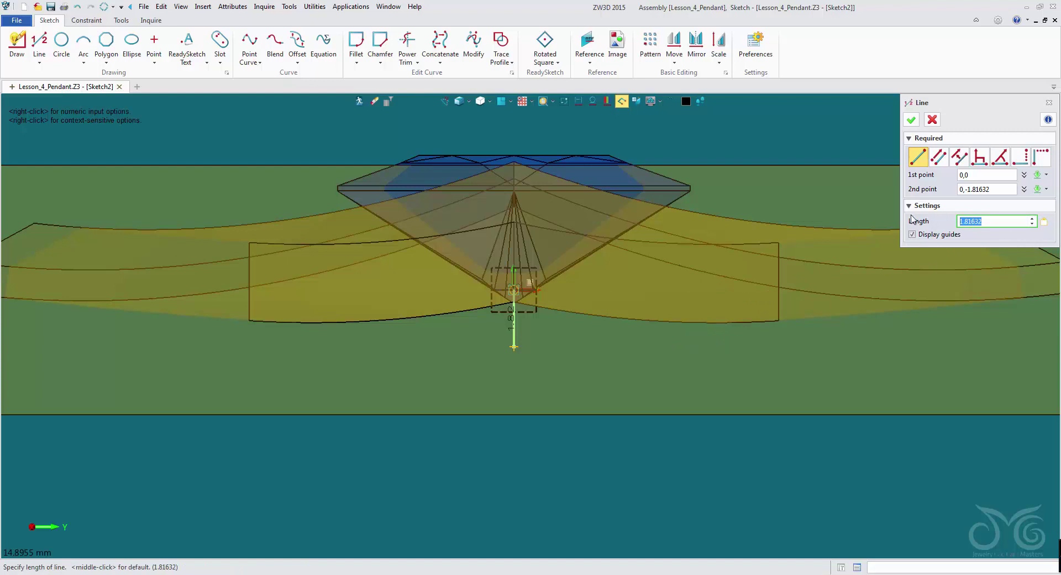
type("0.5")
key("Return")
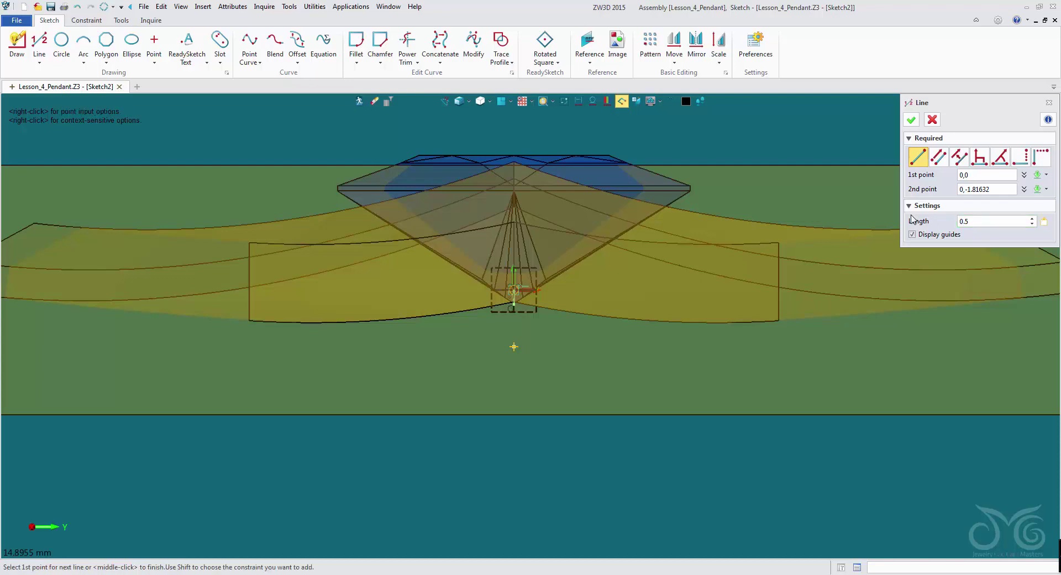
scroll(510, 274, "up", 4)
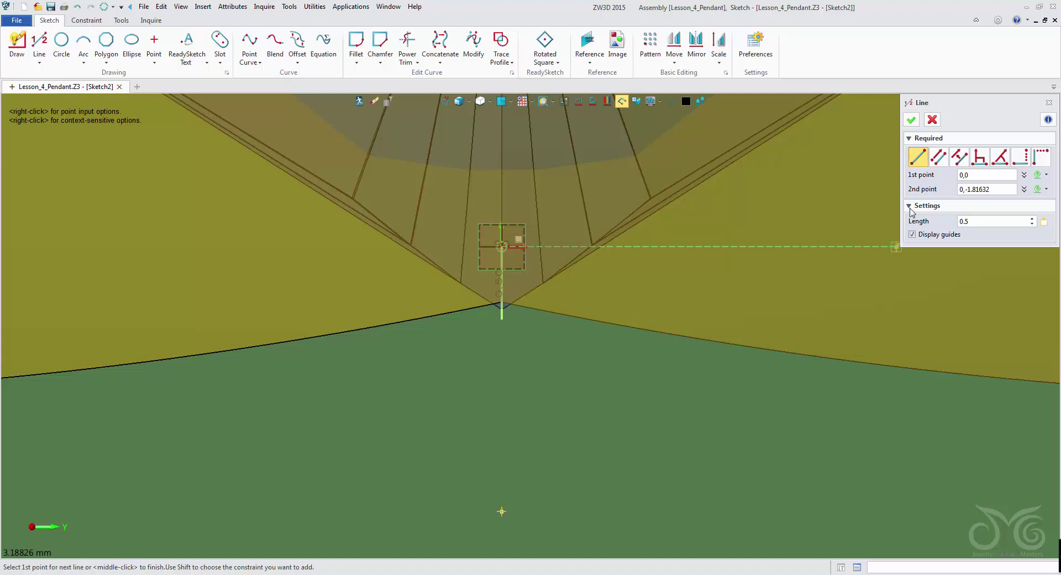
left_click(911, 120)
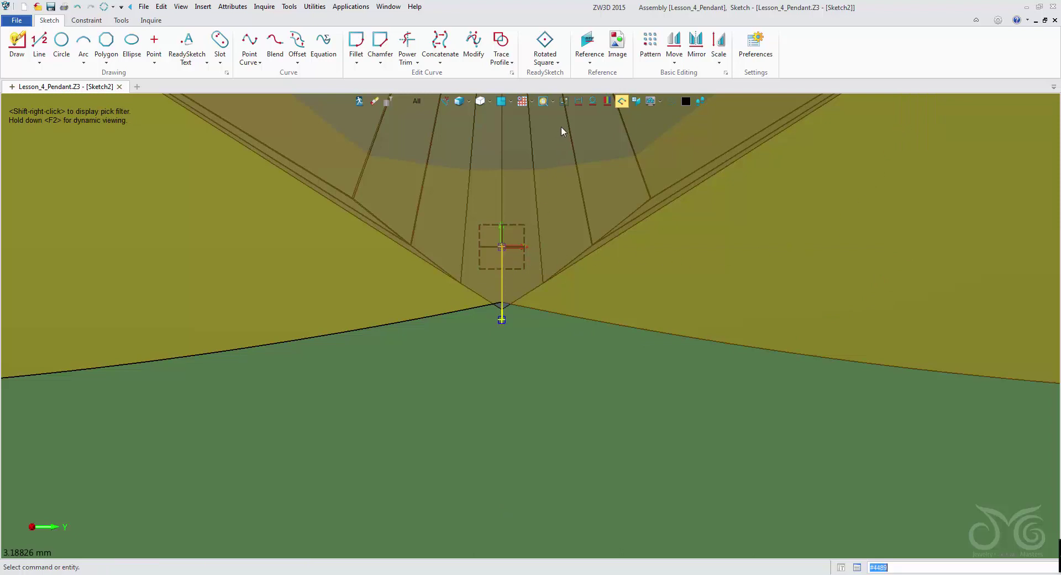
Convert the short vertical line below the origin to a construction line
left_click(565, 102)
left_click(565, 101)
right_click(508, 267)
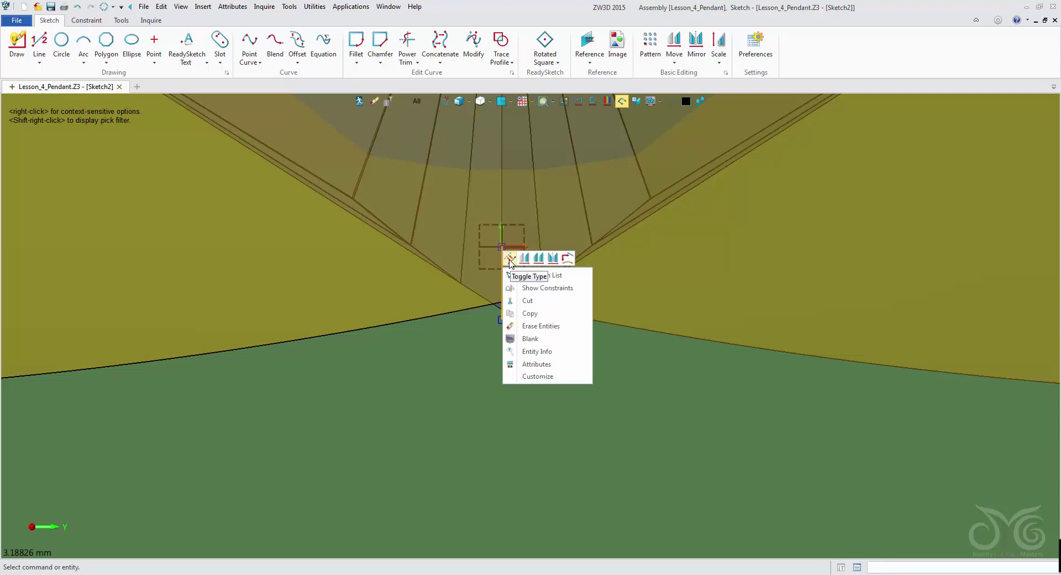
left_click(509, 261)
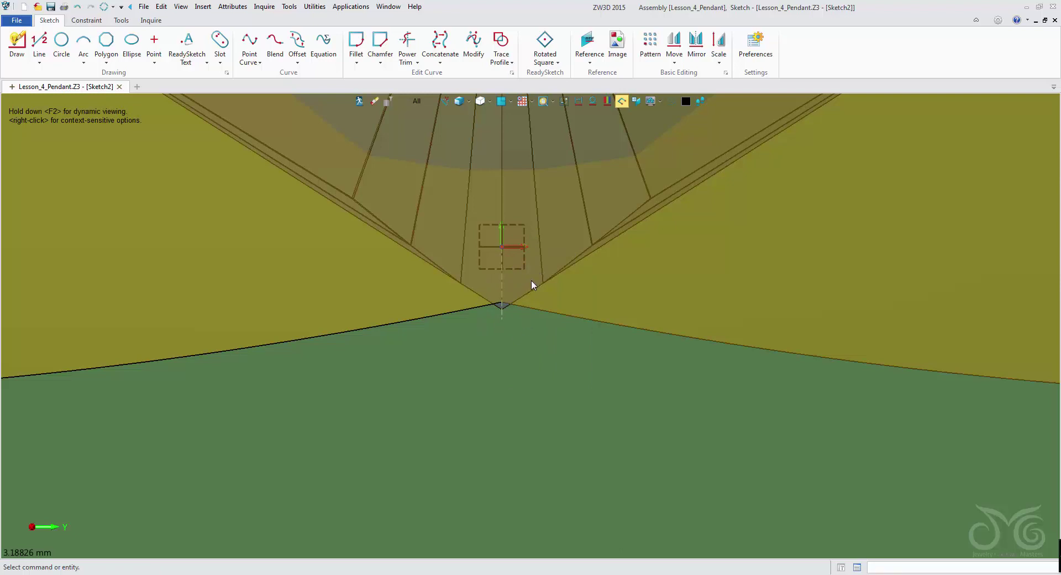
Draw a slanted line about 6.86 mm long from the construction line's lower end, up along the outside of the diamond's lower-left edge
middle_click_drag(532, 279, 506, 396)
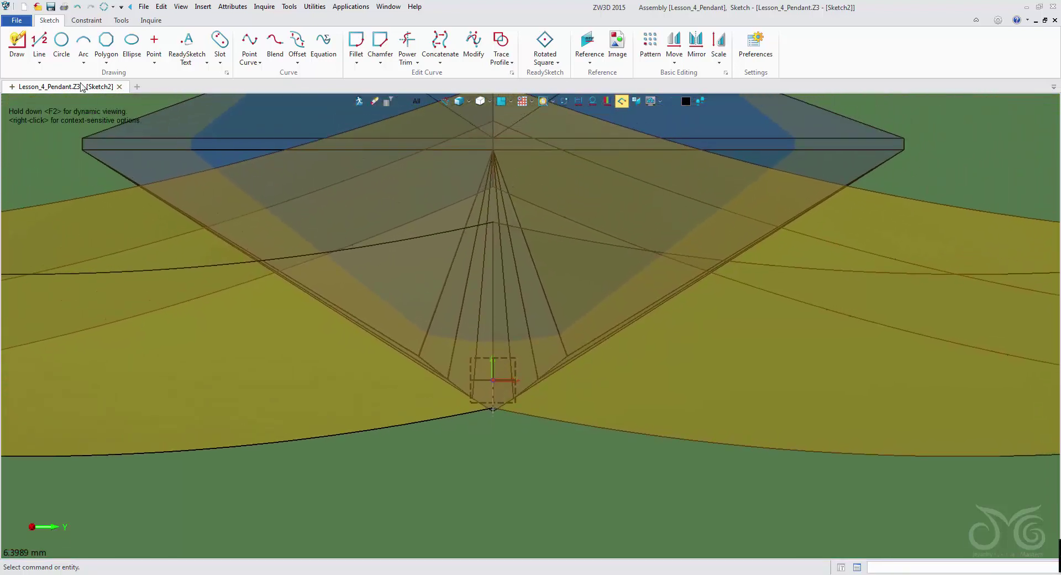
left_click(39, 44)
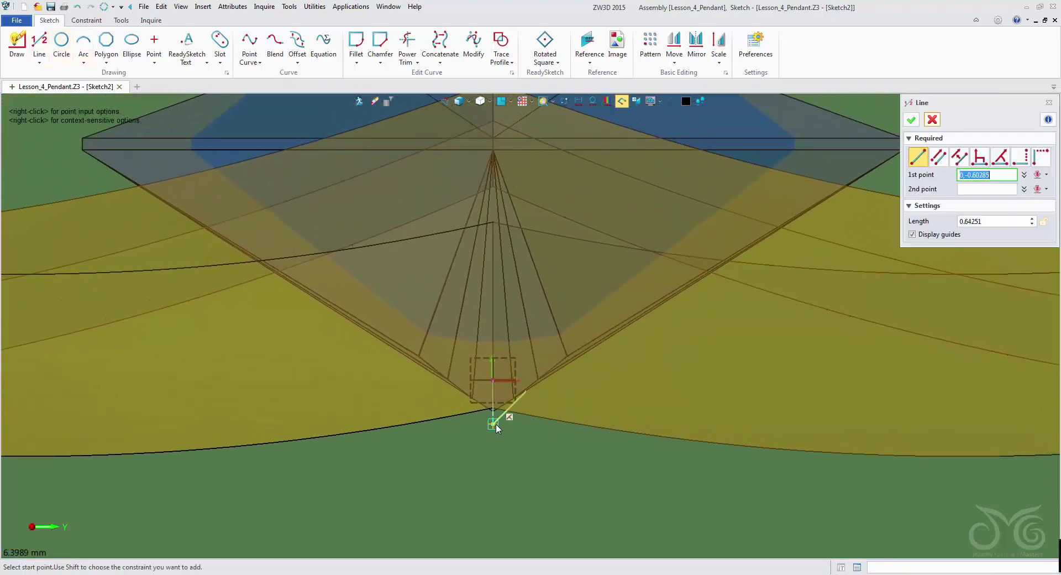
scroll(496, 426, "up", 5)
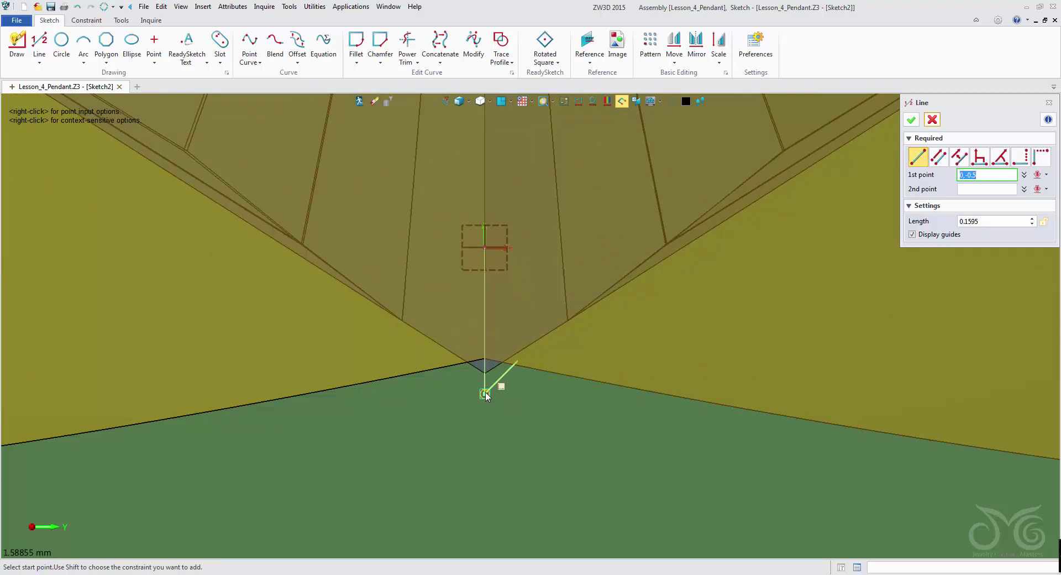
left_click(485, 393)
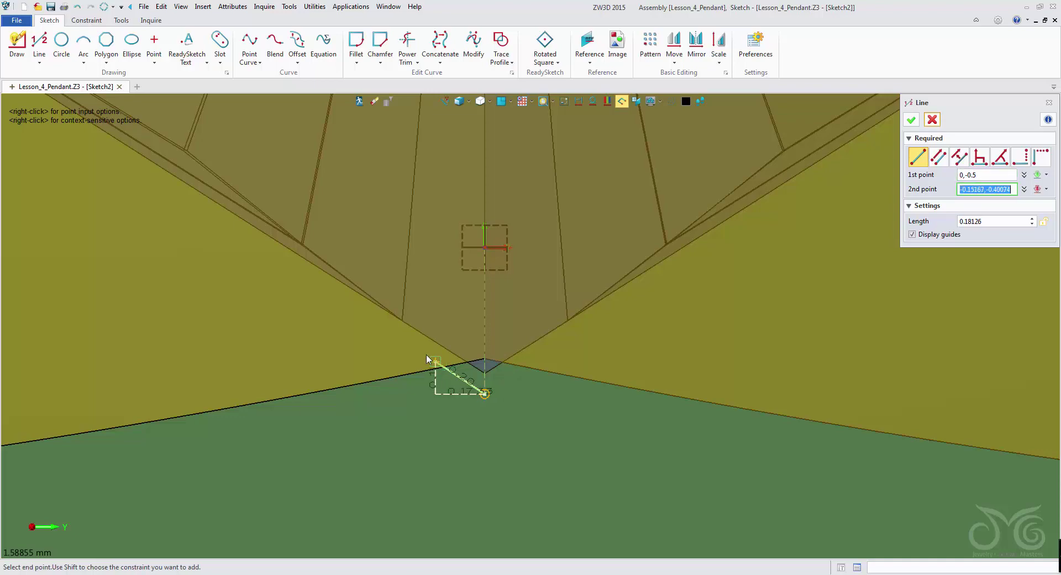
mouse_move(370, 332)
middle_mouse_down()
mouse_move(433, 427)
mouse_move(476, 463)
middle_mouse_up()
middle_click_drag(200, 293, 447, 422)
scroll(319, 350, "down", 2)
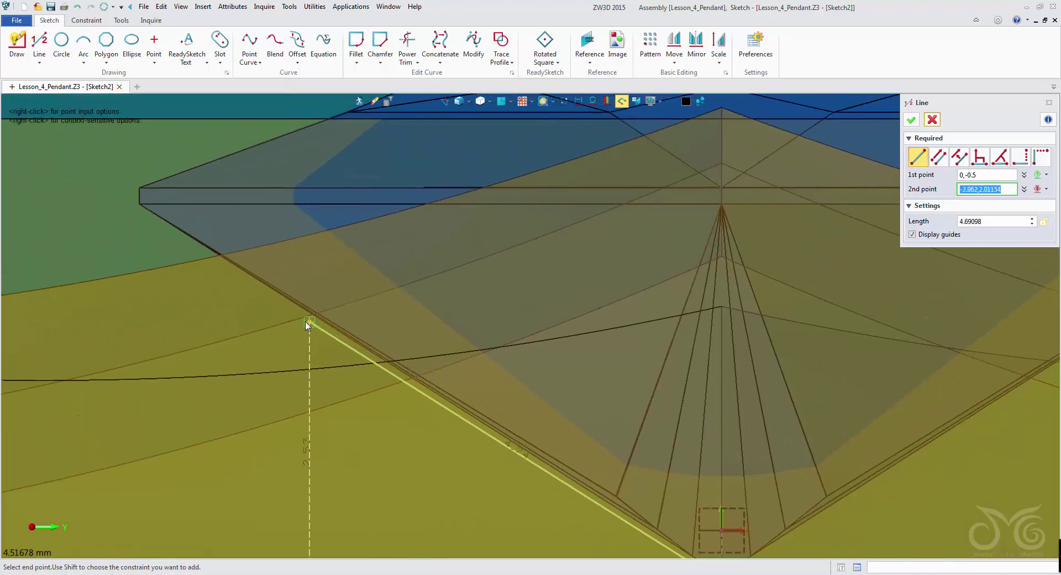
left_click(123, 206)
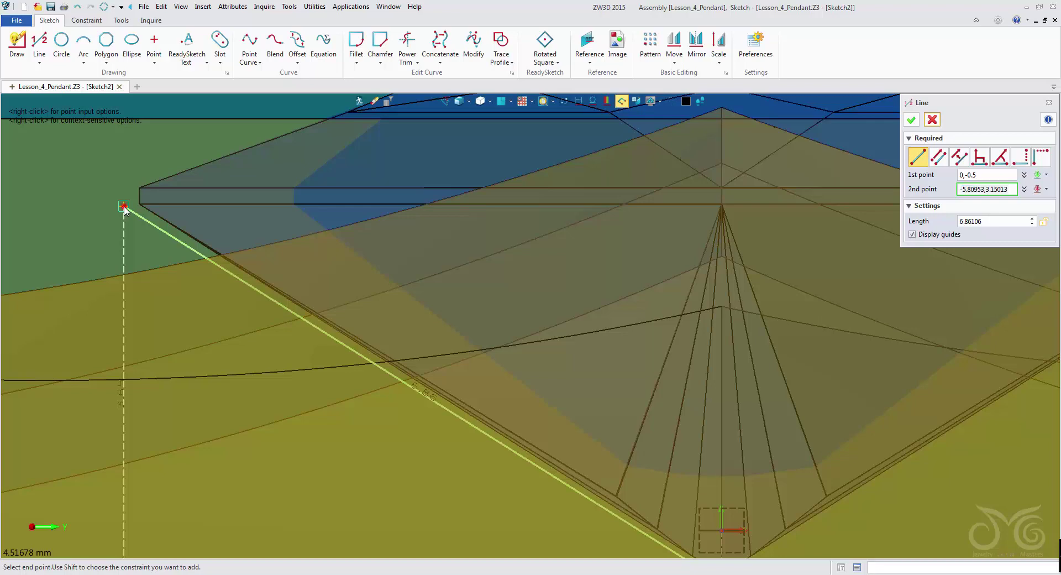
Set the slanted line's length to 5.5 mm and finish the line
left_click(1003, 221)
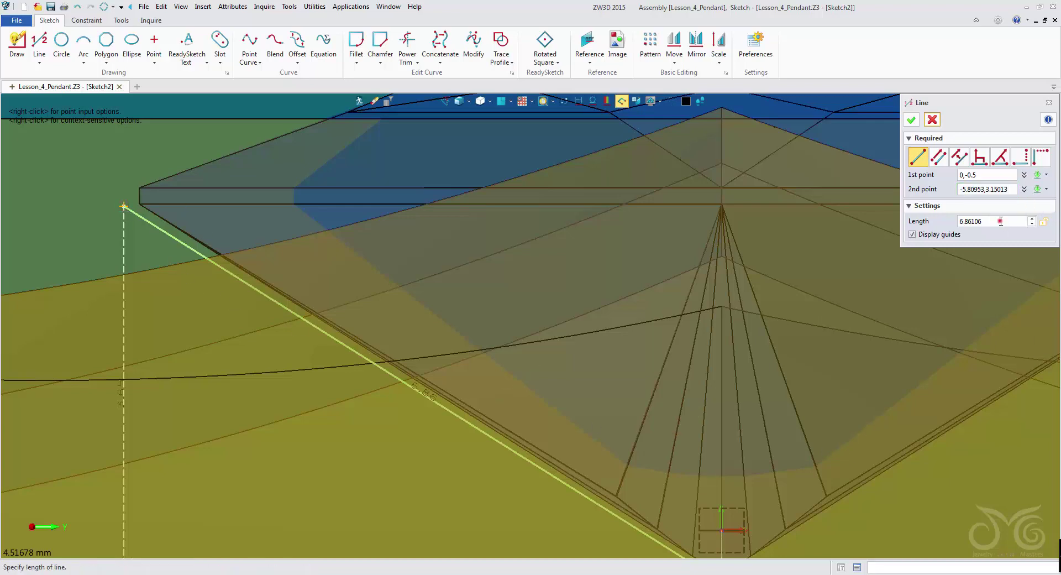
scroll(1002, 221, "down", 2)
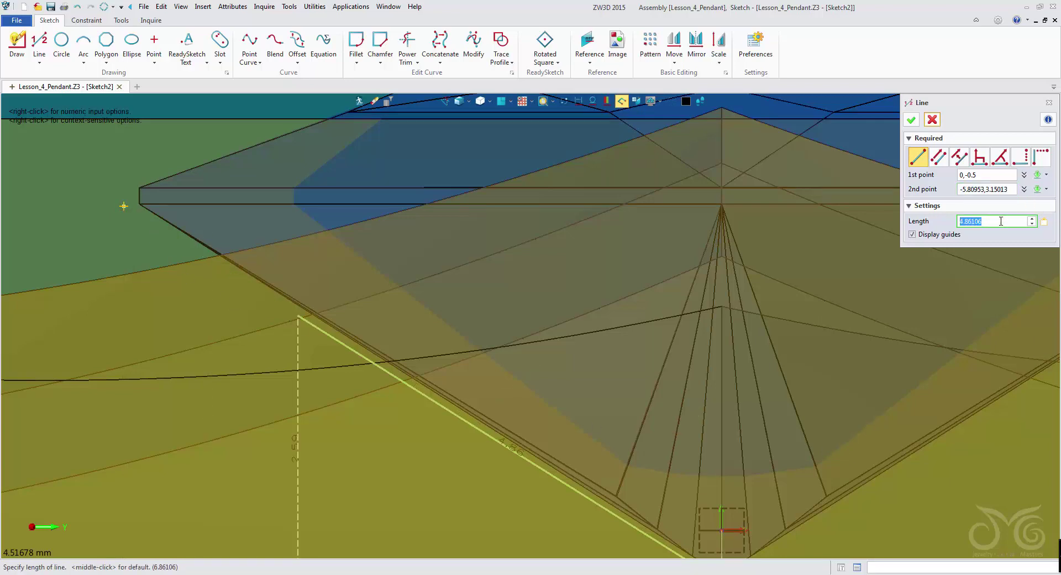
scroll(1001, 222, "up", 1)
type("5.5")
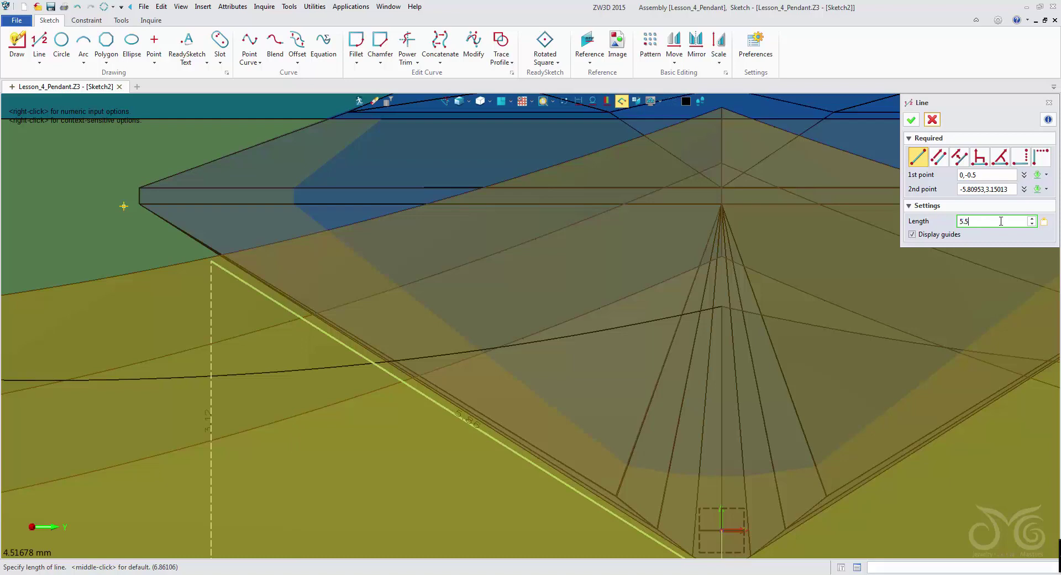
key("Return")
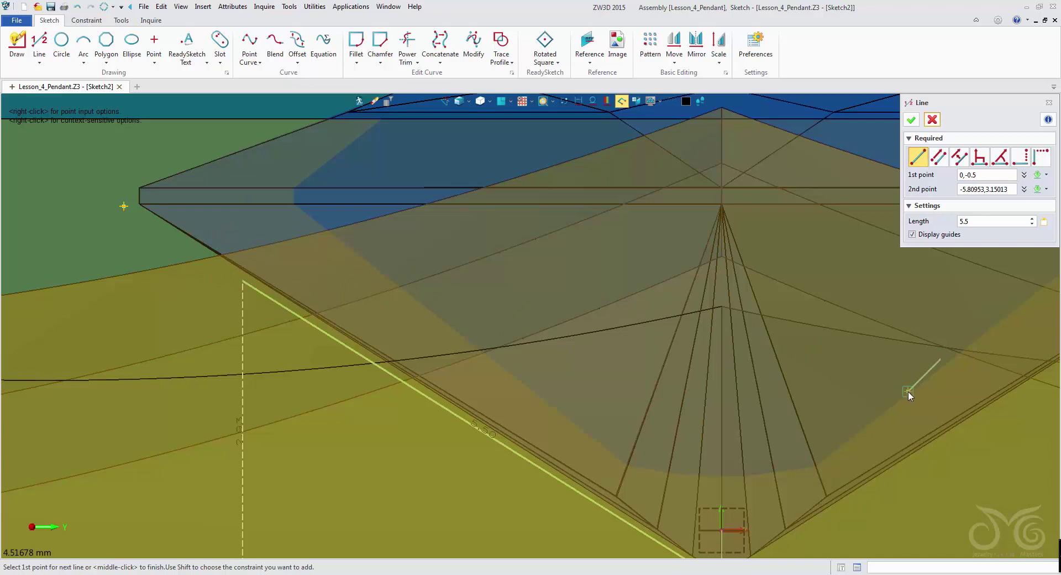
left_click(911, 121)
Examine the slanted line's endpoint markers, especially where it meets the construction line's lower end
scroll(883, 262, "down", 1)
middle_click_drag(881, 261, 830, 202)
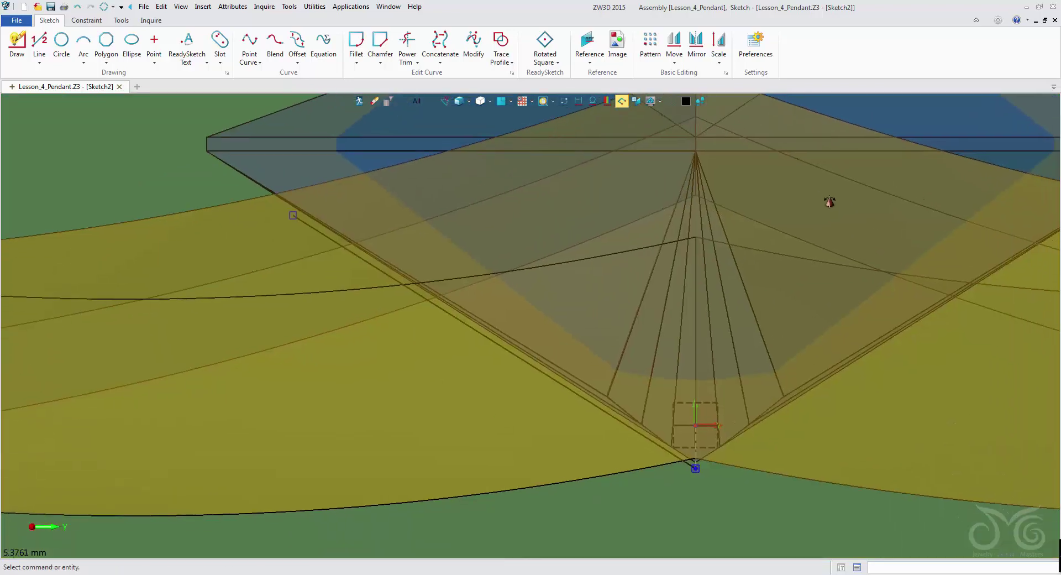
scroll(717, 475, "up", 6)
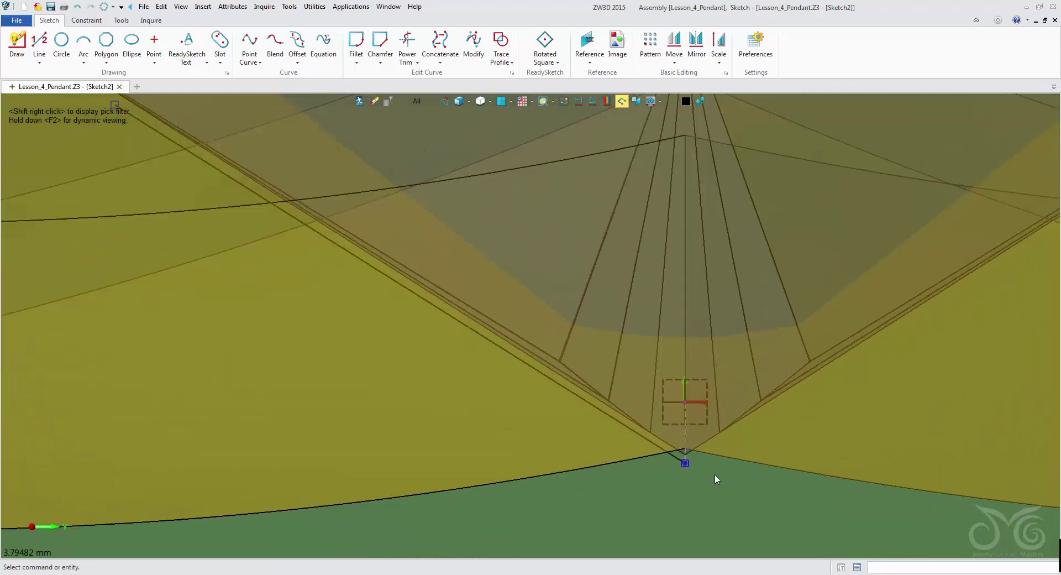
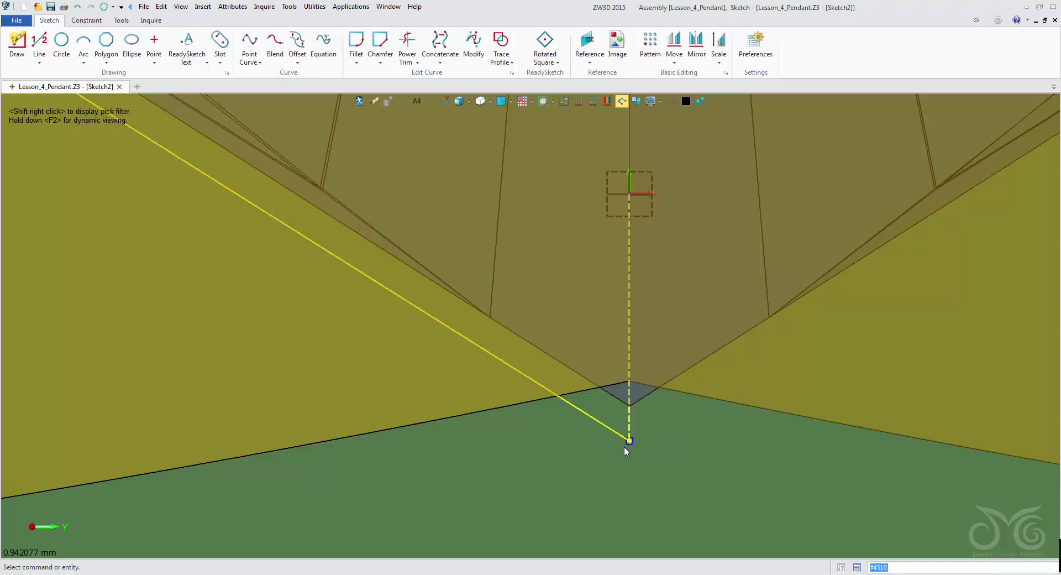
scroll(626, 453, "down", 2)
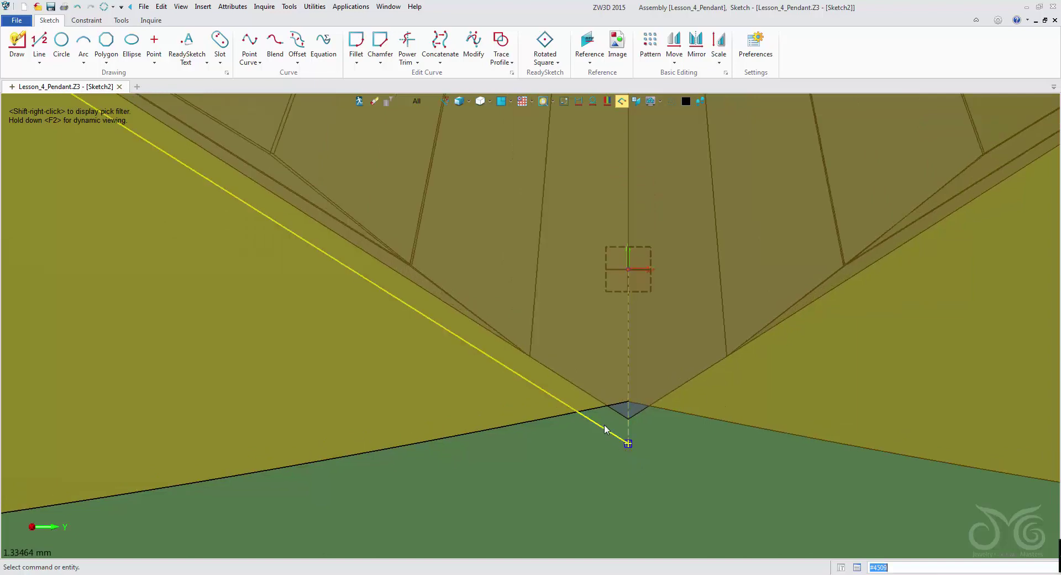
middle_click_drag(588, 481, 618, 515)
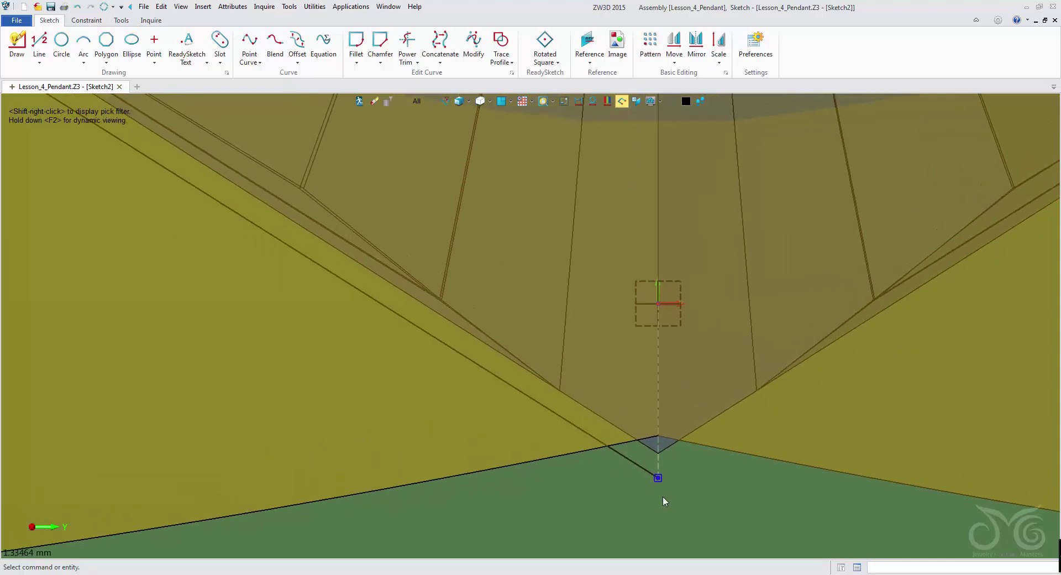
scroll(663, 496, "down", 8)
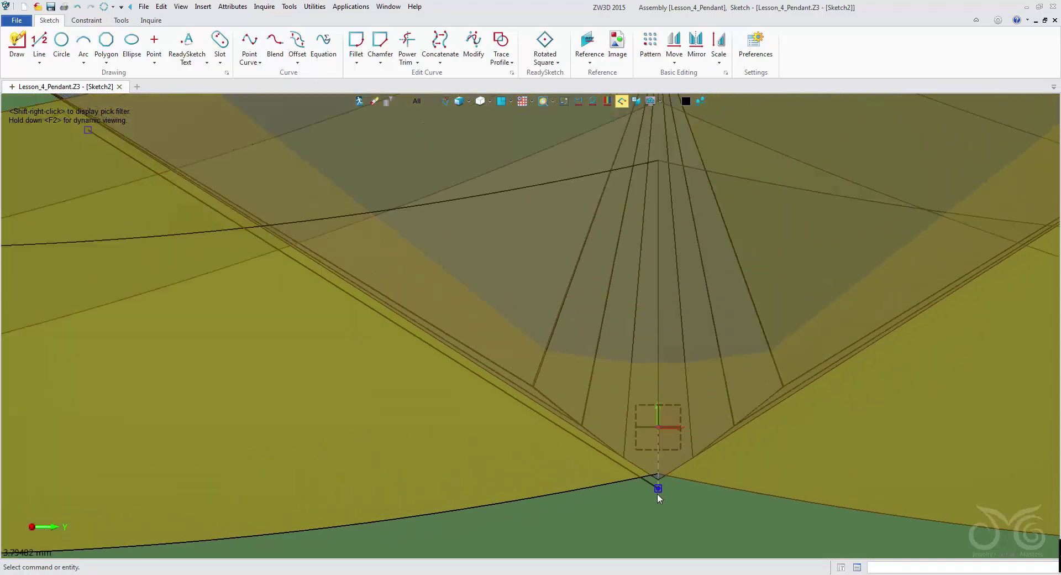
scroll(658, 498, "up", 1)
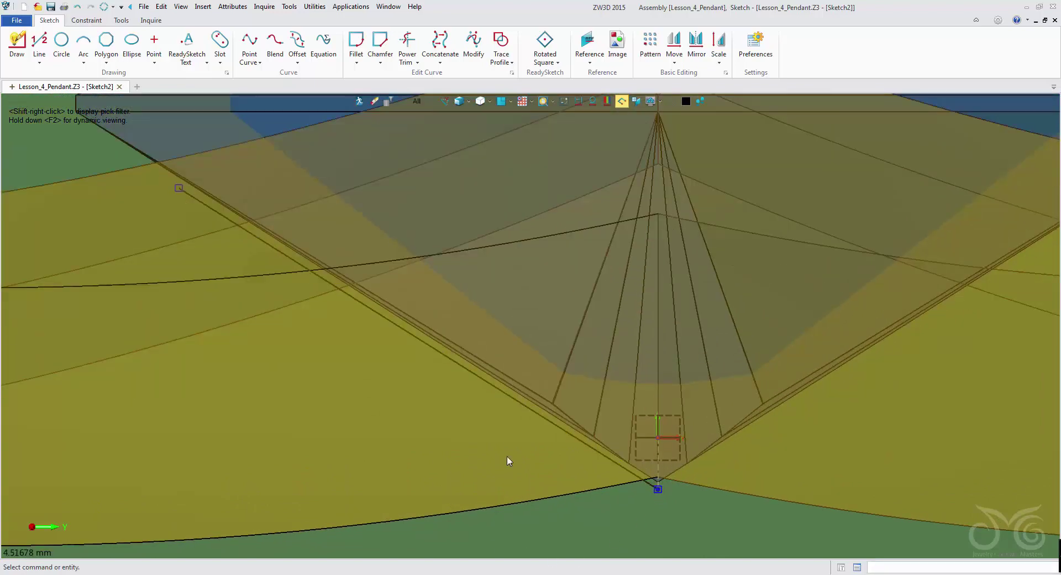
left_click(623, 103)
left_click(623, 102)
left_click(623, 104)
left_click(624, 106)
Draw a vertical line about 2.32 mm long upward from the slanted line's upper end
scroll(579, 217, "down", 3)
middle_click_drag(577, 219, 479, 311)
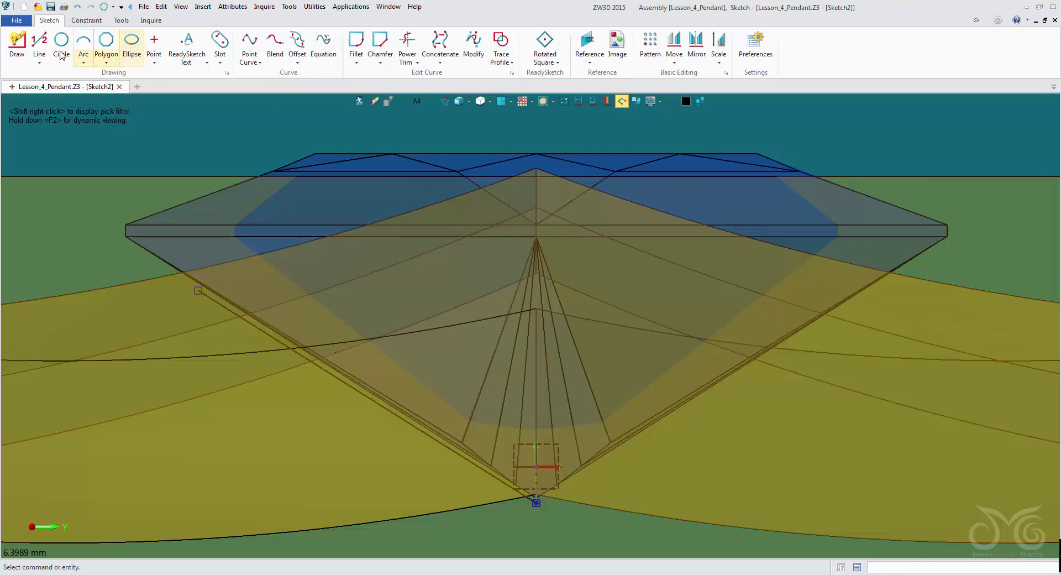
left_click(40, 41)
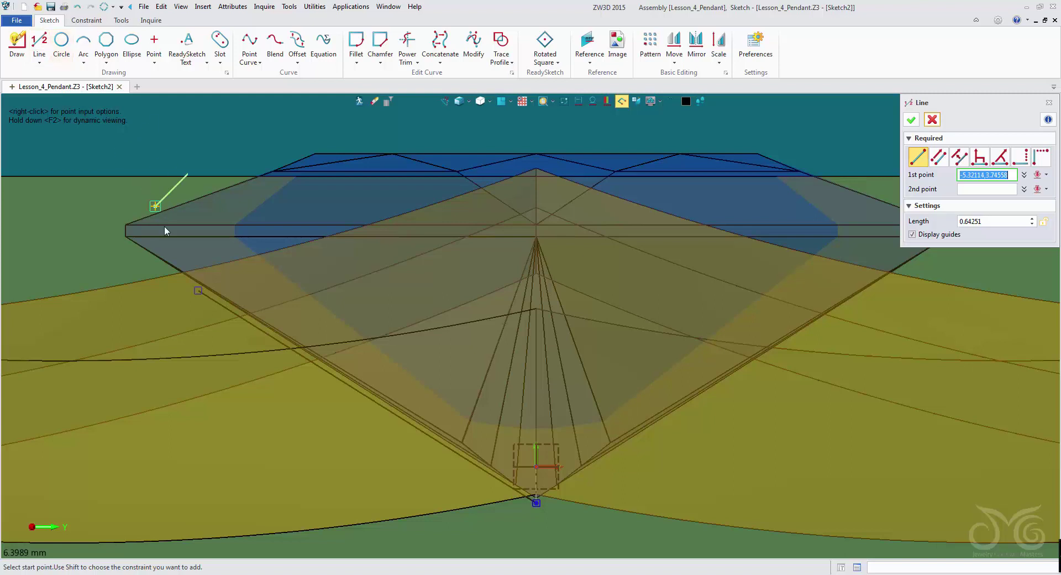
left_click(197, 289)
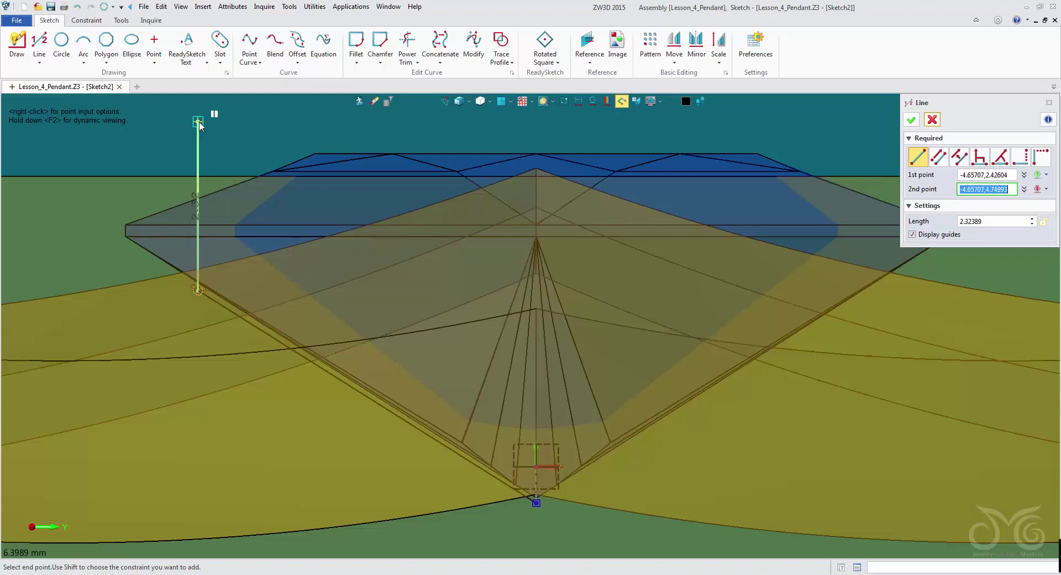
left_click(198, 123)
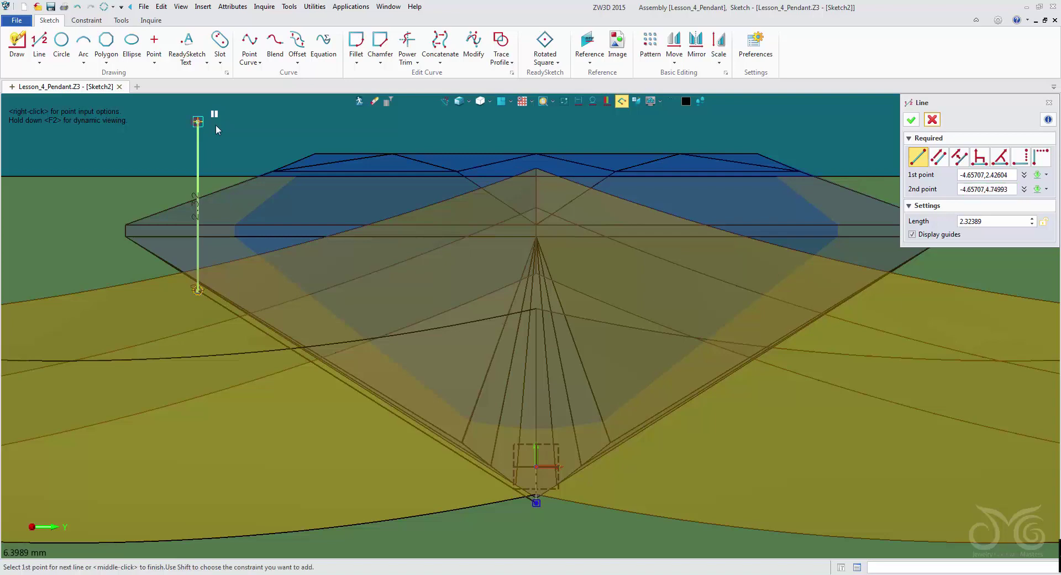
Set the length of the vertical line beside the diamond to 3.75 mm and finish the line
left_click(1010, 222)
double_click(1010, 221)
scroll(1010, 224, "down", 1)
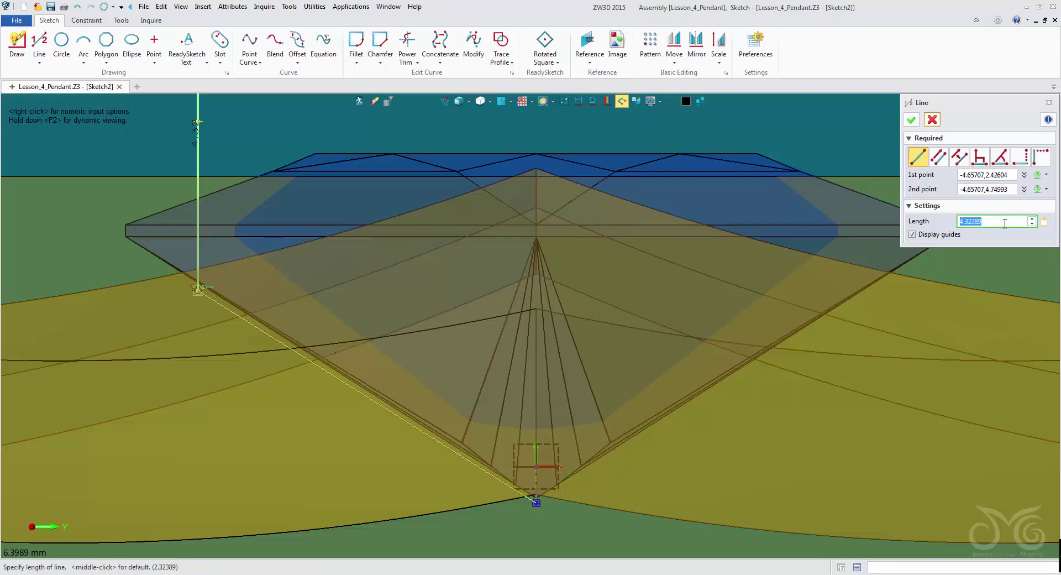
scroll(835, 232, "down", 2)
middle_click_drag(826, 247, 776, 333)
double_click(995, 220)
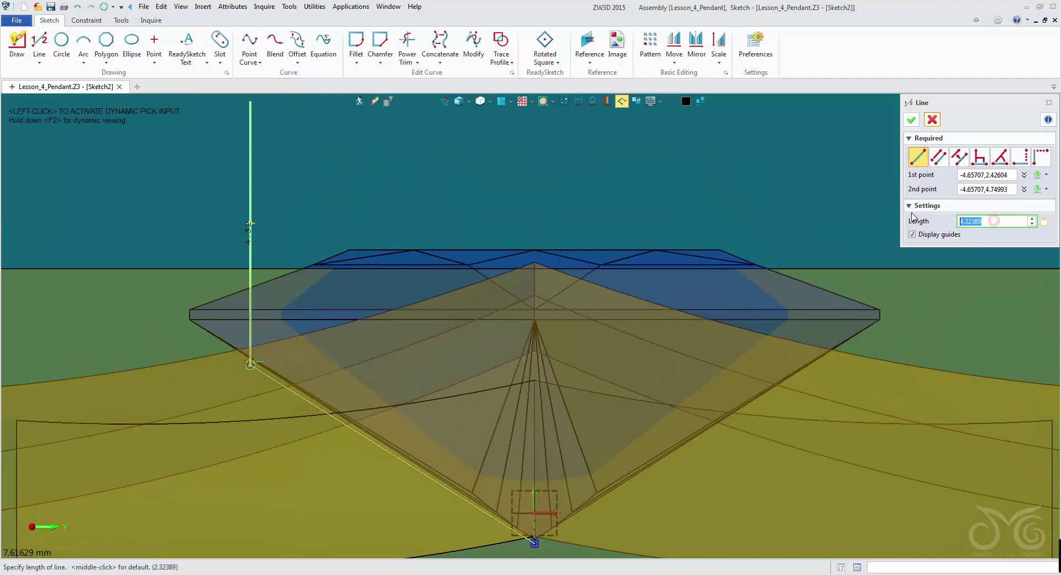
type("3.")
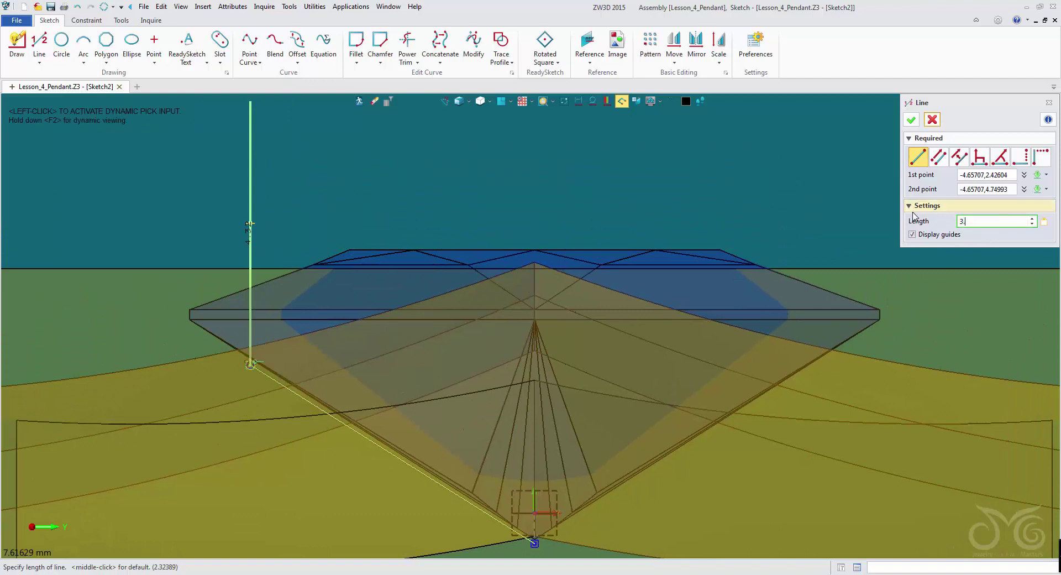
type("75")
key("Return")
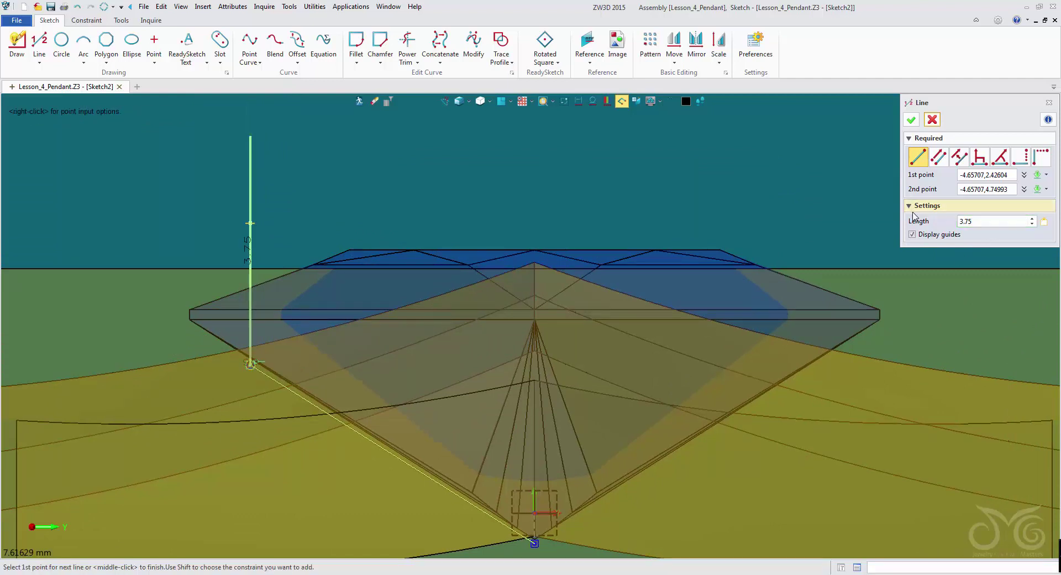
middle_click(786, 171)
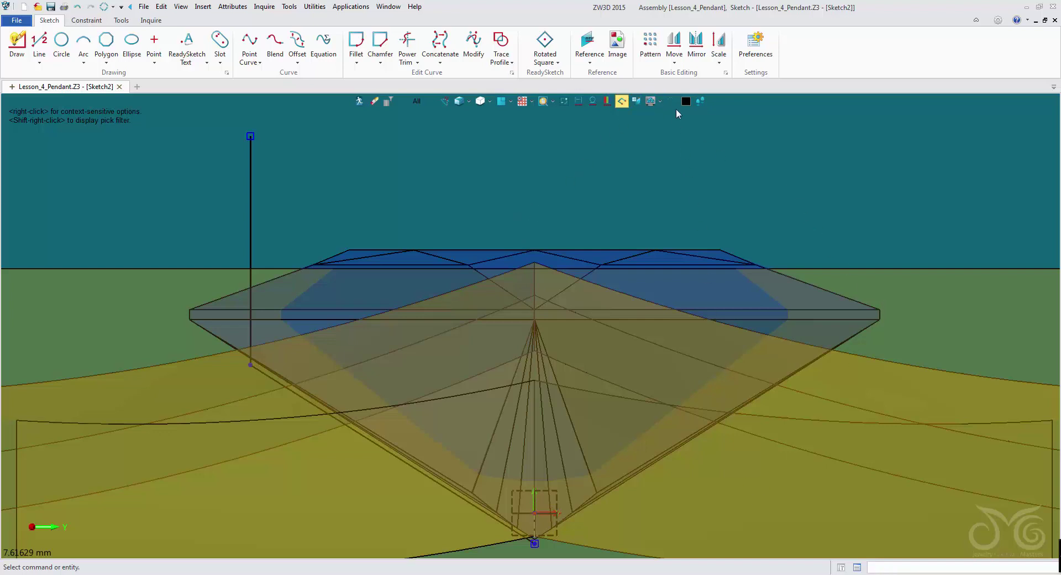
Mirror the 3.75 mm vertical line and the slanted line across the sketch's vertical axis, keeping the originals
left_click(696, 45)
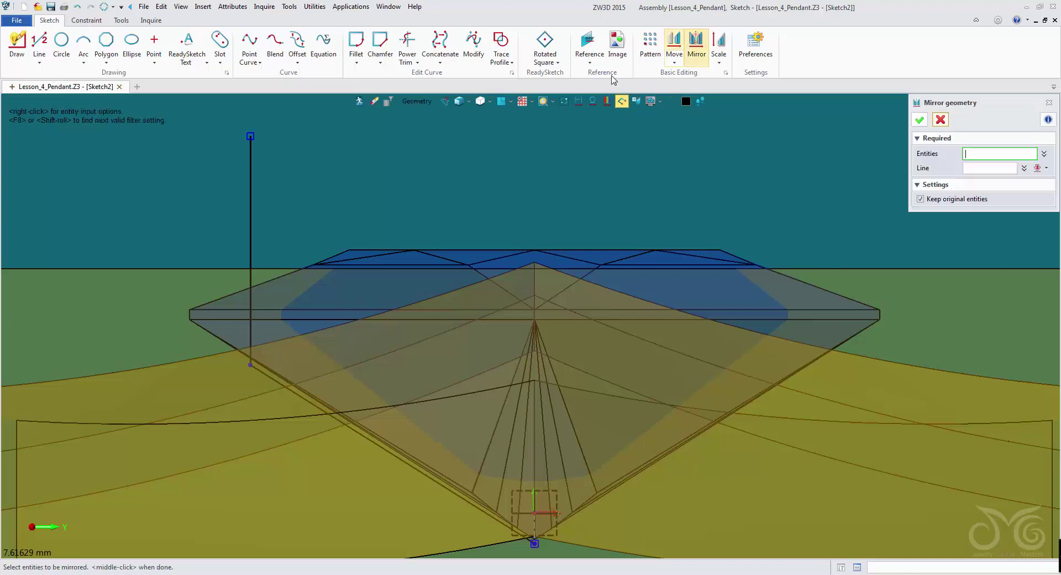
left_click(252, 184)
left_click(277, 383)
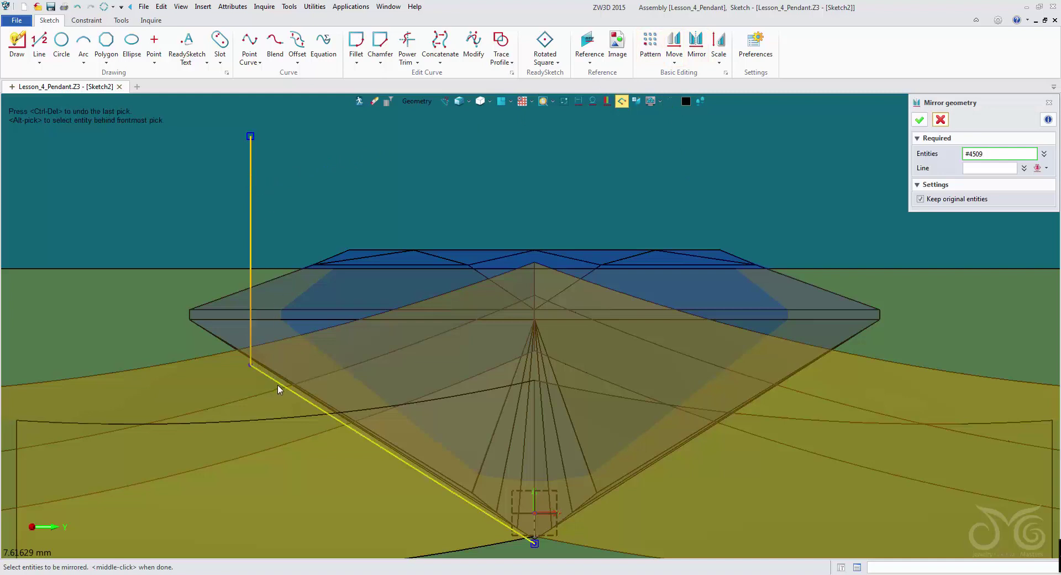
middle_click(850, 147)
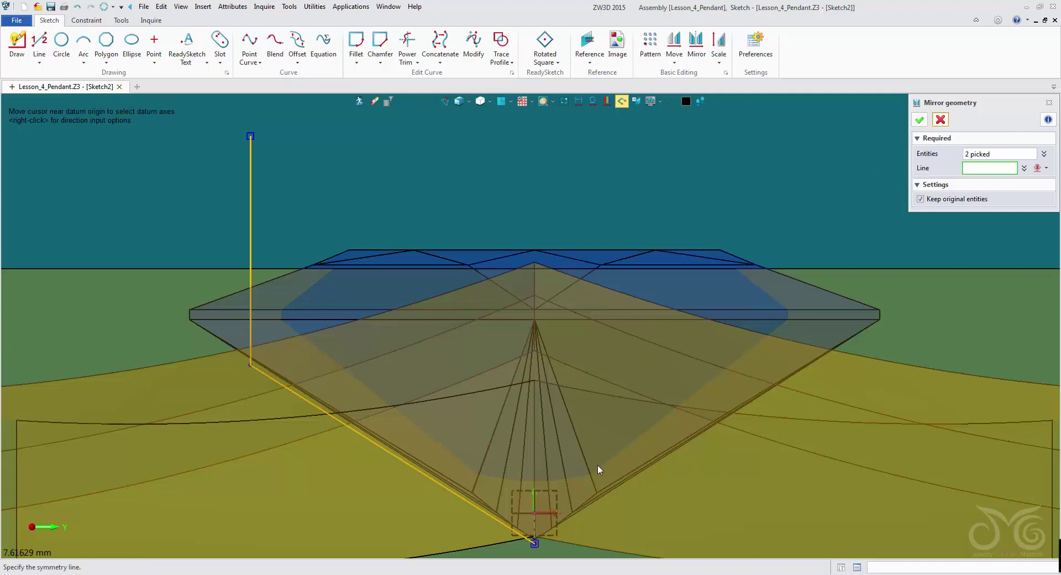
left_click(539, 498)
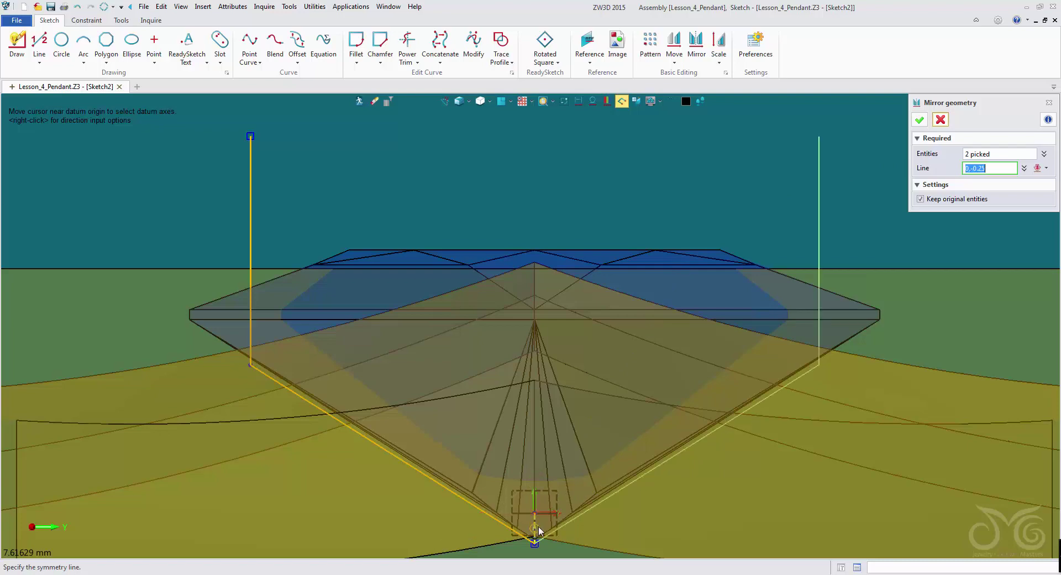
scroll(536, 524, "up", 3)
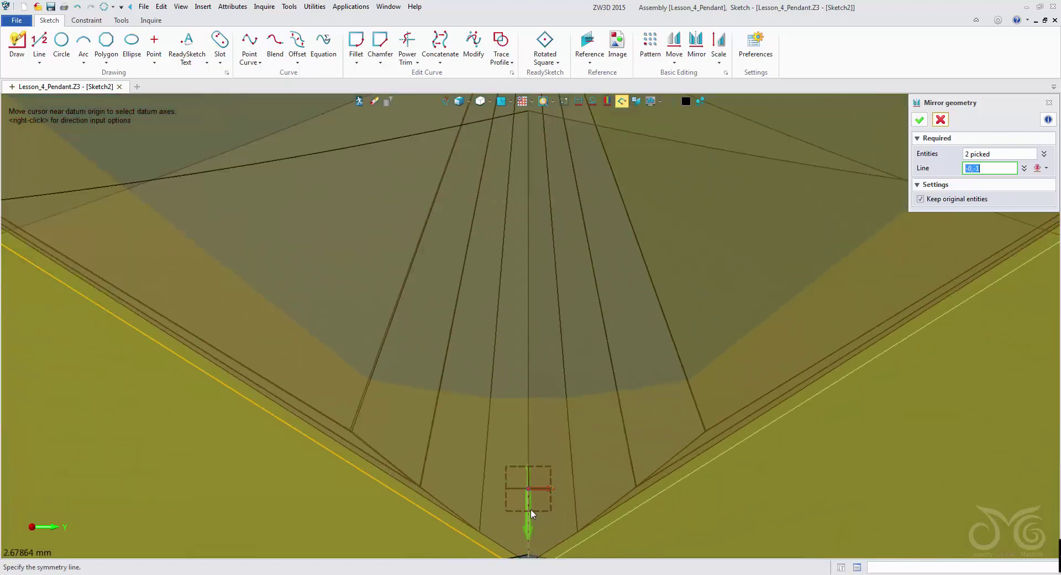
left_click(530, 465)
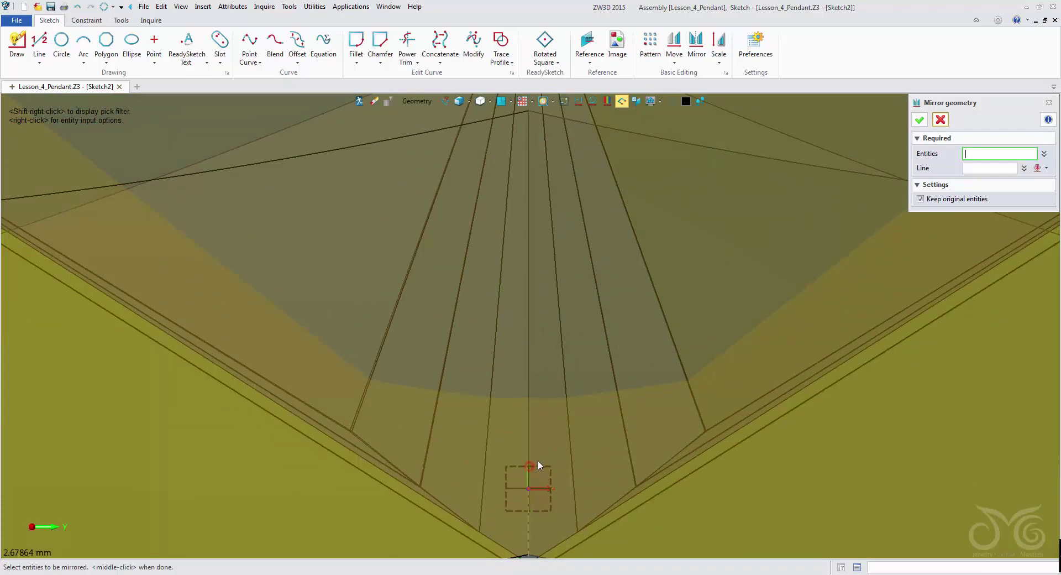
scroll(539, 459, "down", 4)
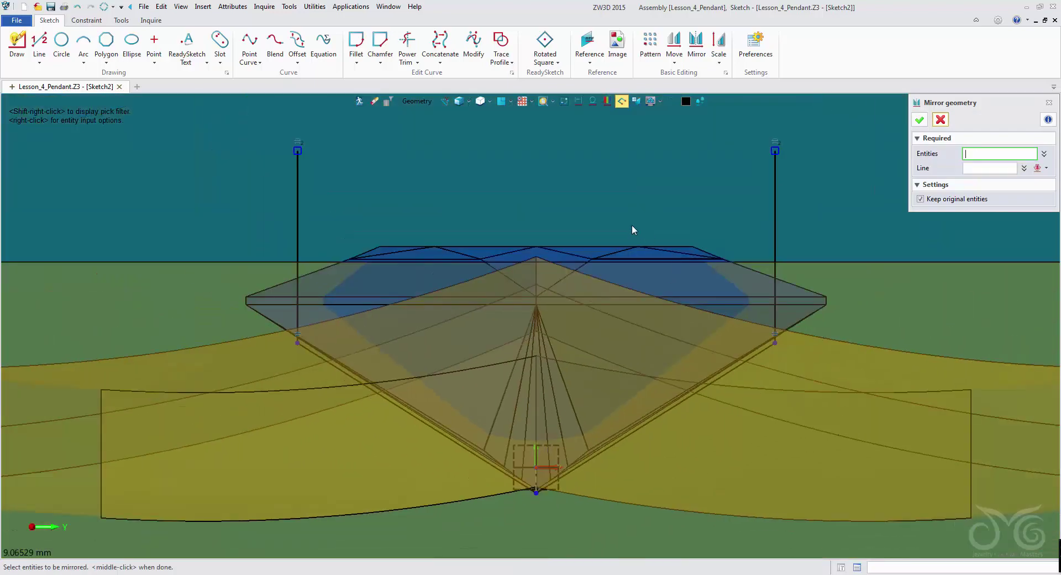
Test the mirrored profile's symmetry by moving one vertical line inward towards the sketch's vertical axis, and undo the move
left_click(920, 120)
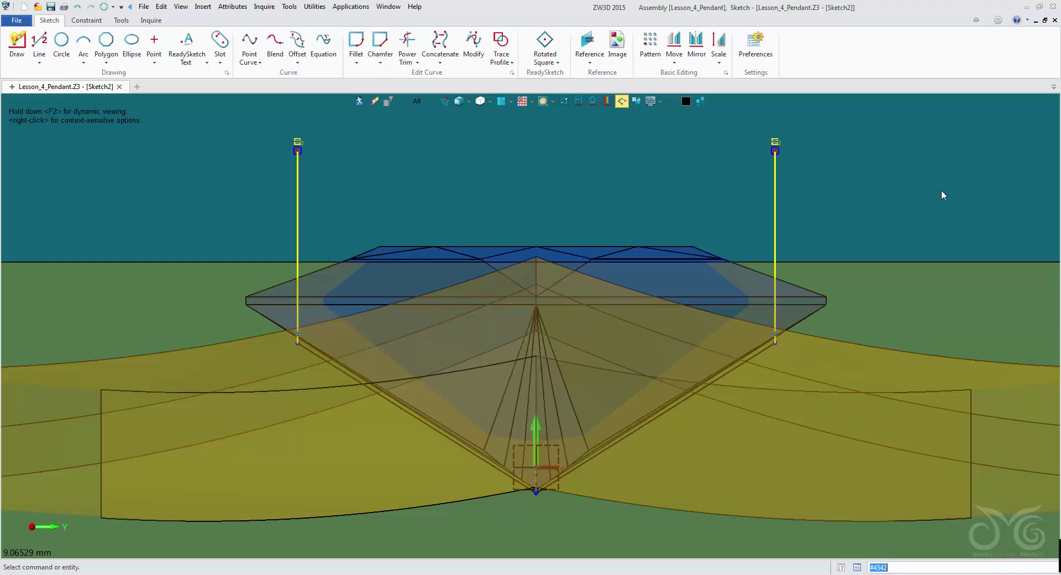
left_click(297, 227)
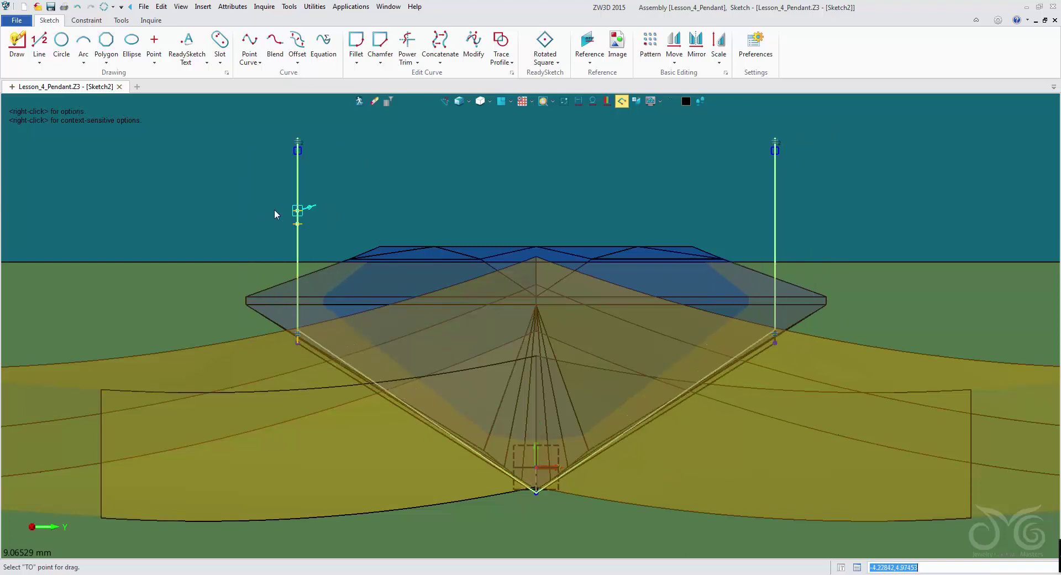
left_click(355, 209)
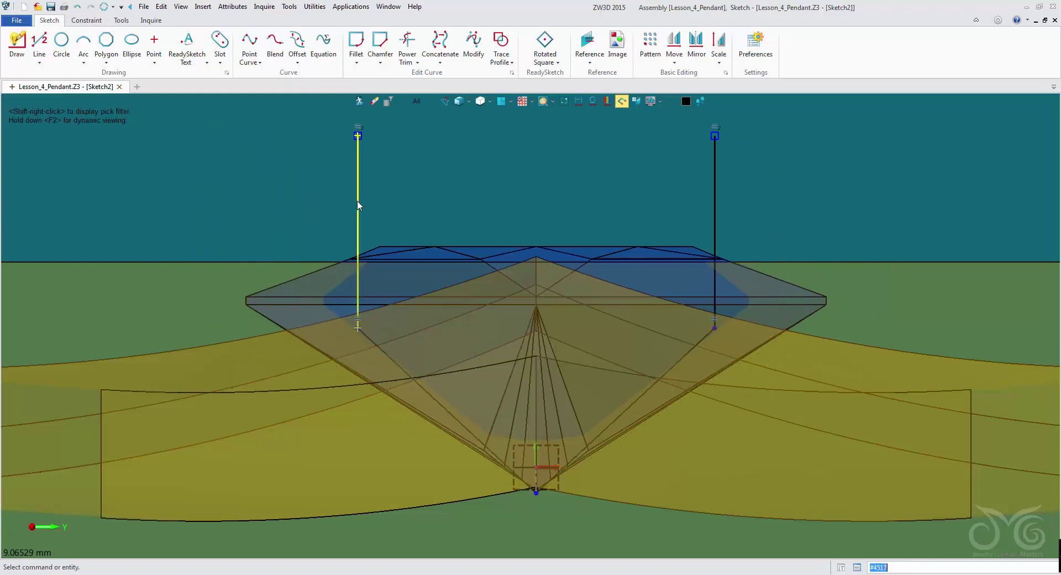
left_click(77, 8)
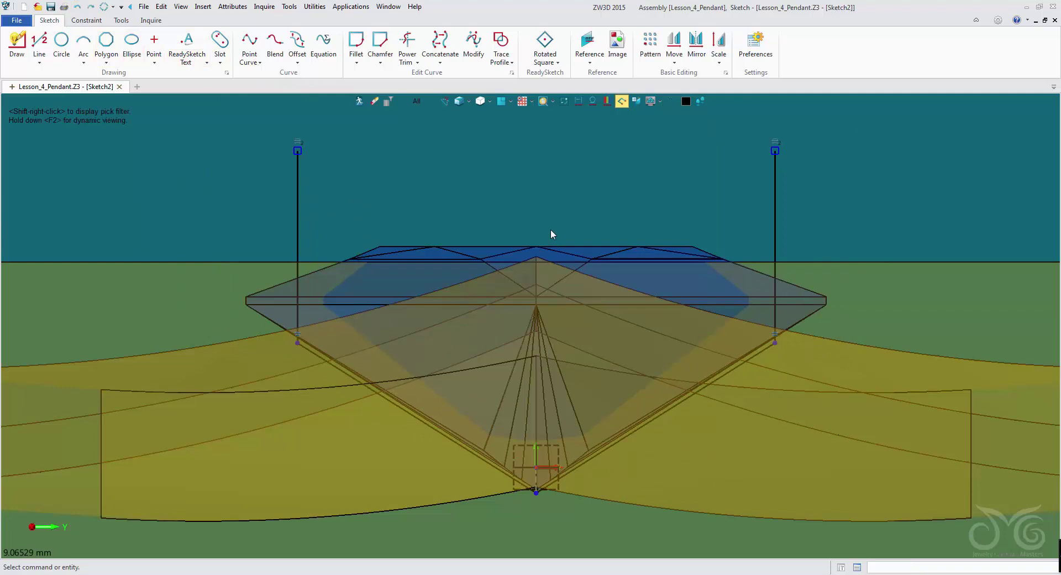
Hide the surrounding model and close the holder profile with a horizontal line joining the upper ends of the two vertical lines
left_click(503, 103)
left_click(299, 144)
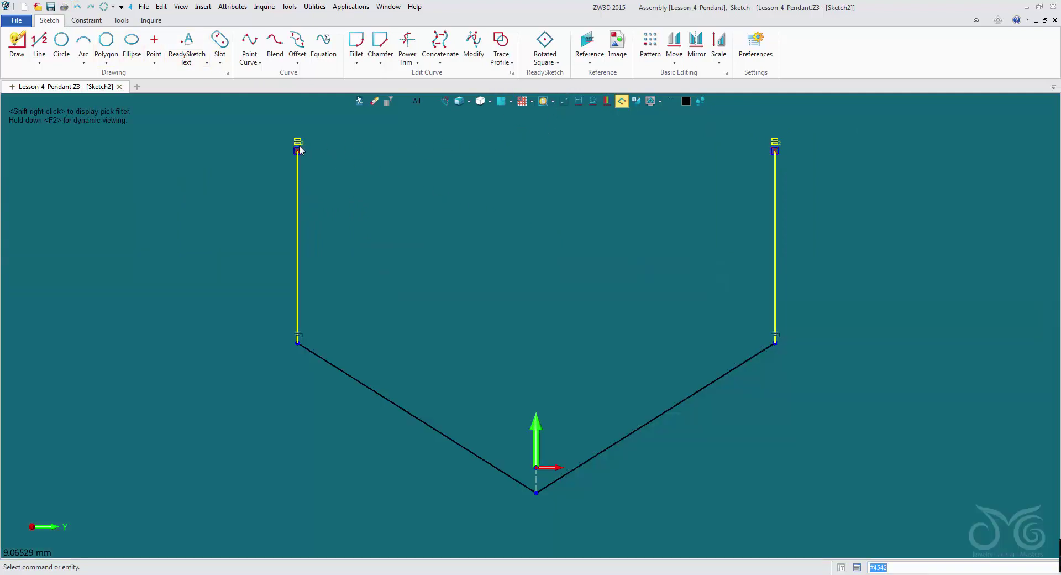
left_click(735, 151)
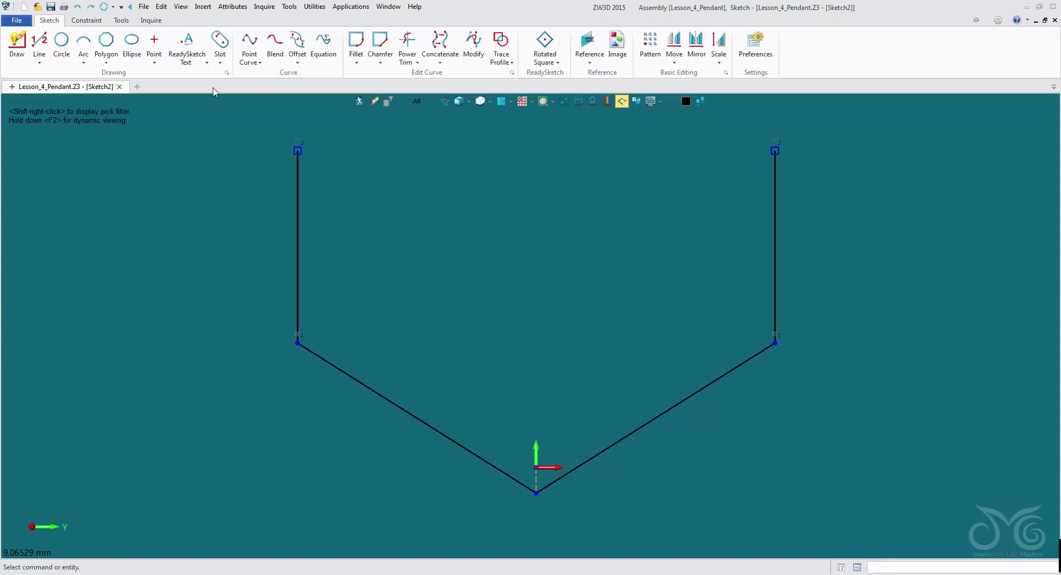
left_click(40, 44)
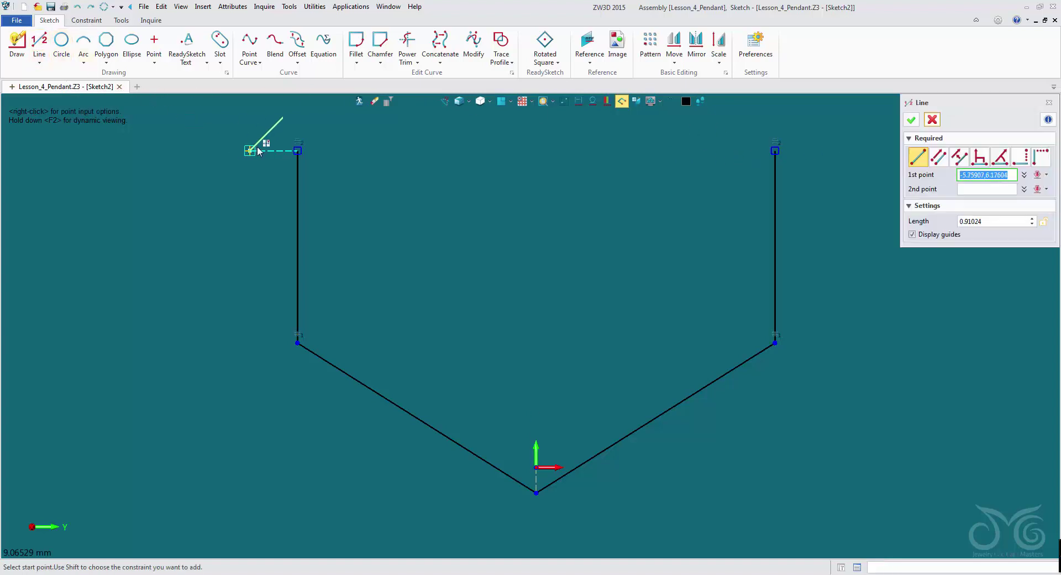
left_click(297, 151)
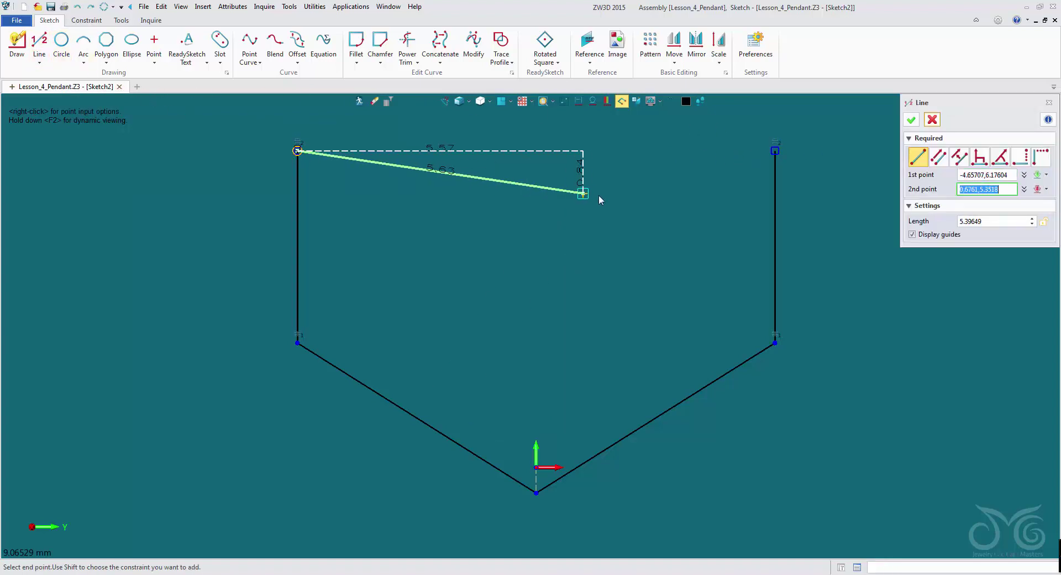
left_click(775, 150)
left_click(917, 120)
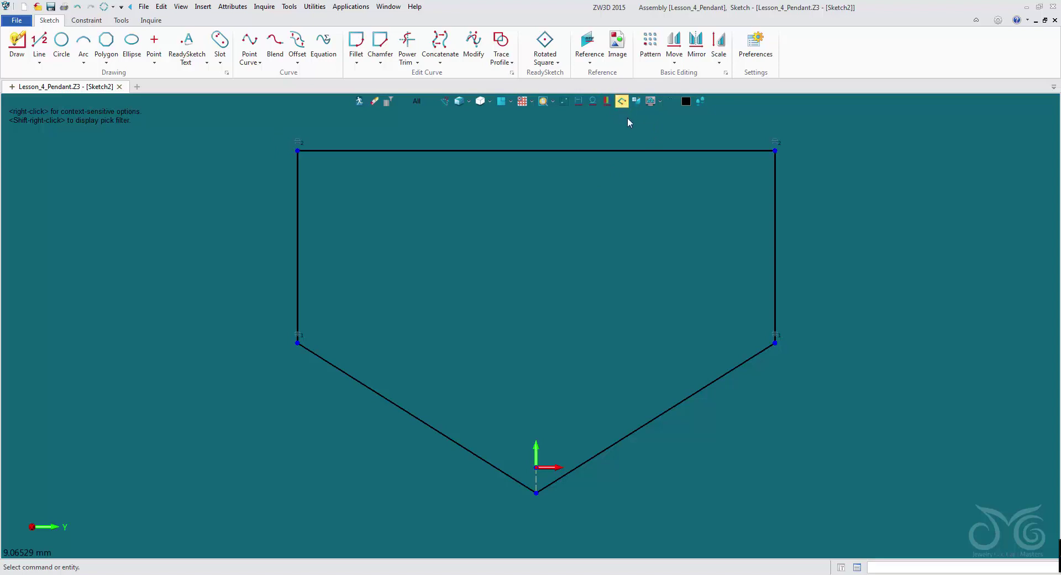
Exit the sketch and, picking by shape, move the long bar 10.01 mm along the positive Y axis
left_click(358, 101)
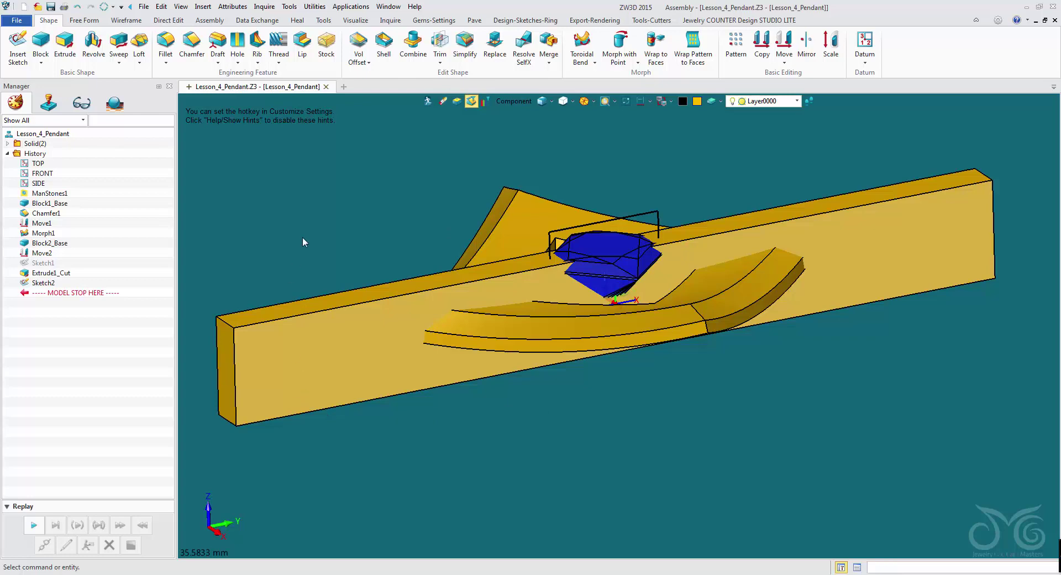
right_click_drag(303, 238, 301, 271)
middle_click_drag(294, 382, 303, 415)
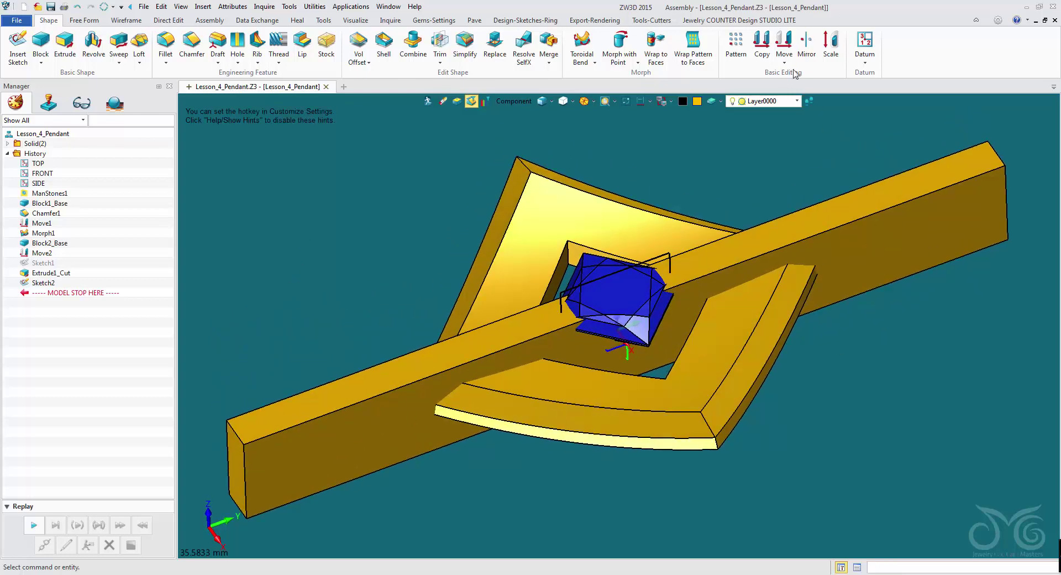
left_click(782, 42)
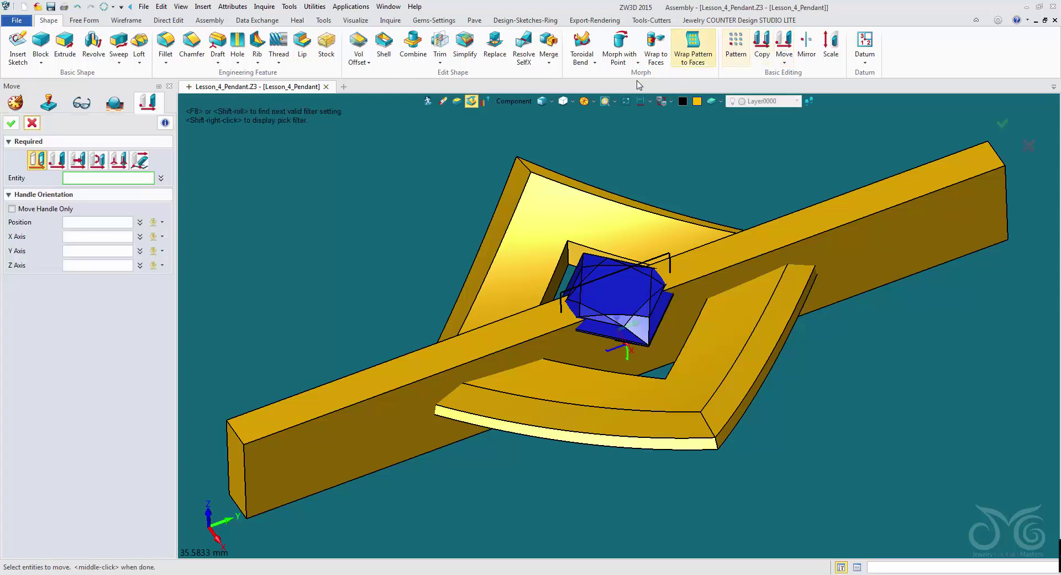
left_click(513, 101)
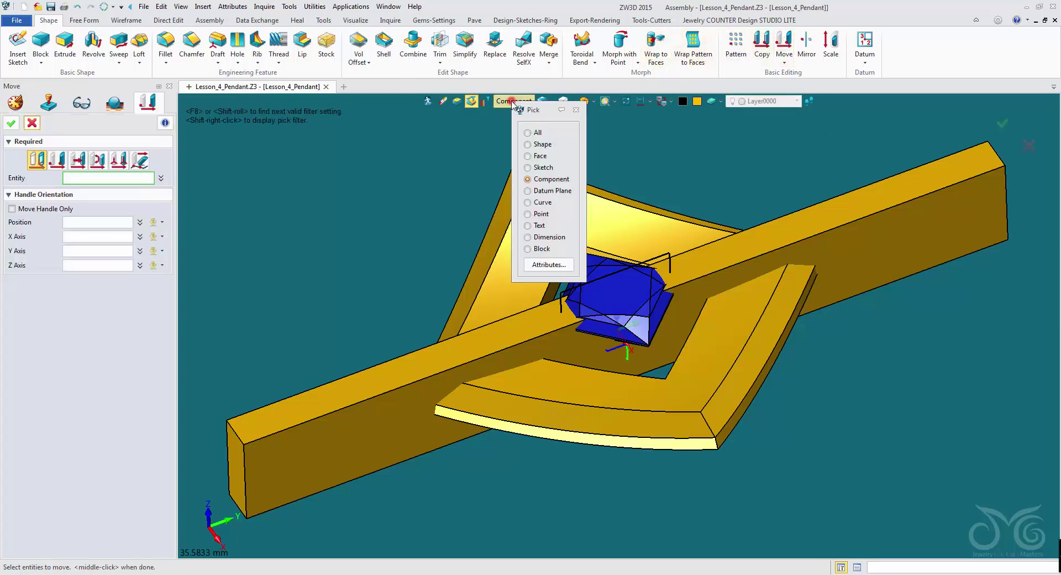
left_click(530, 144)
left_click(347, 394)
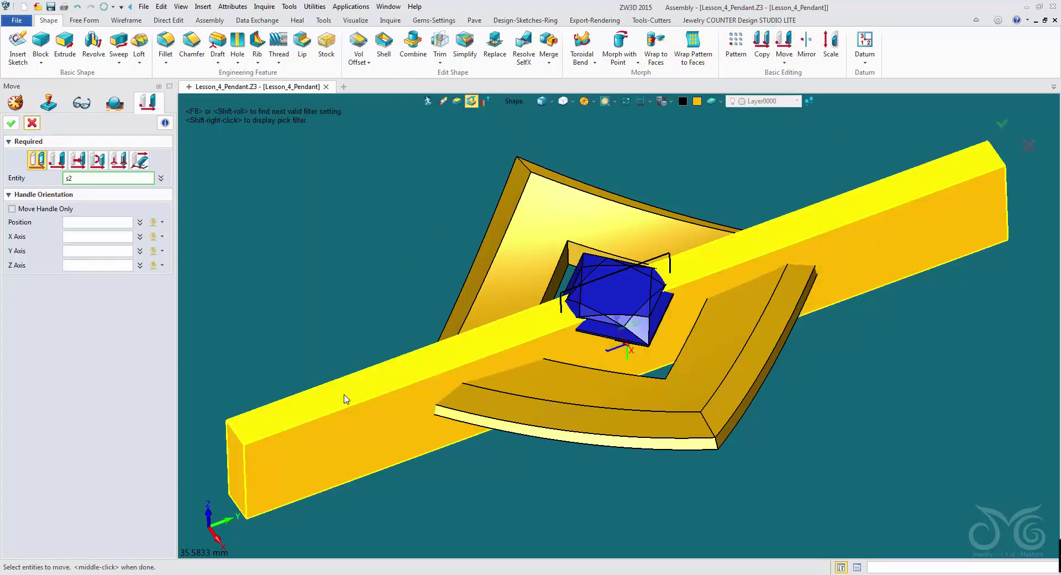
left_click(342, 395)
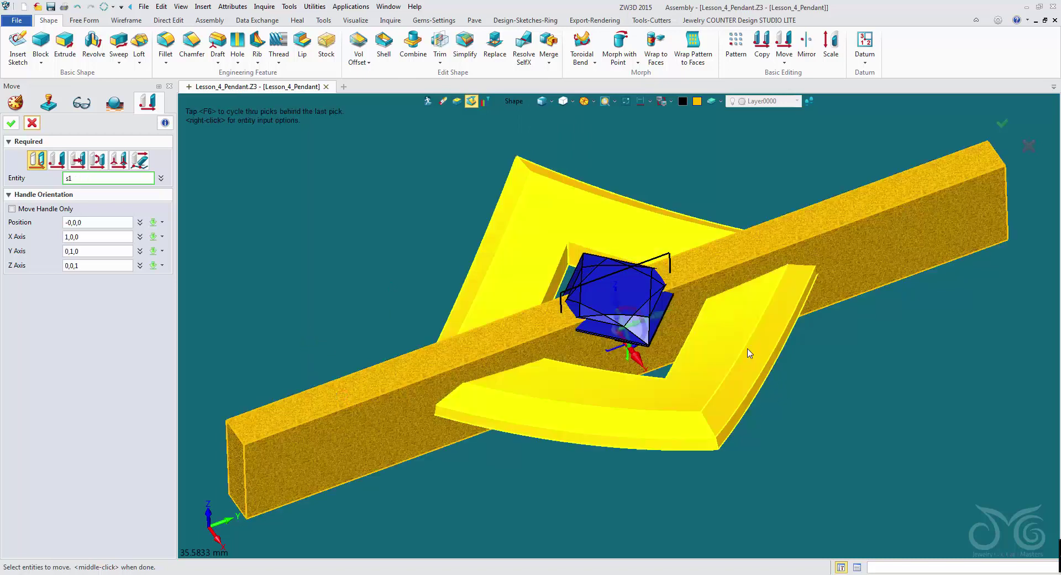
left_click_drag(662, 316, 785, 280)
scroll(784, 278, "down", 5)
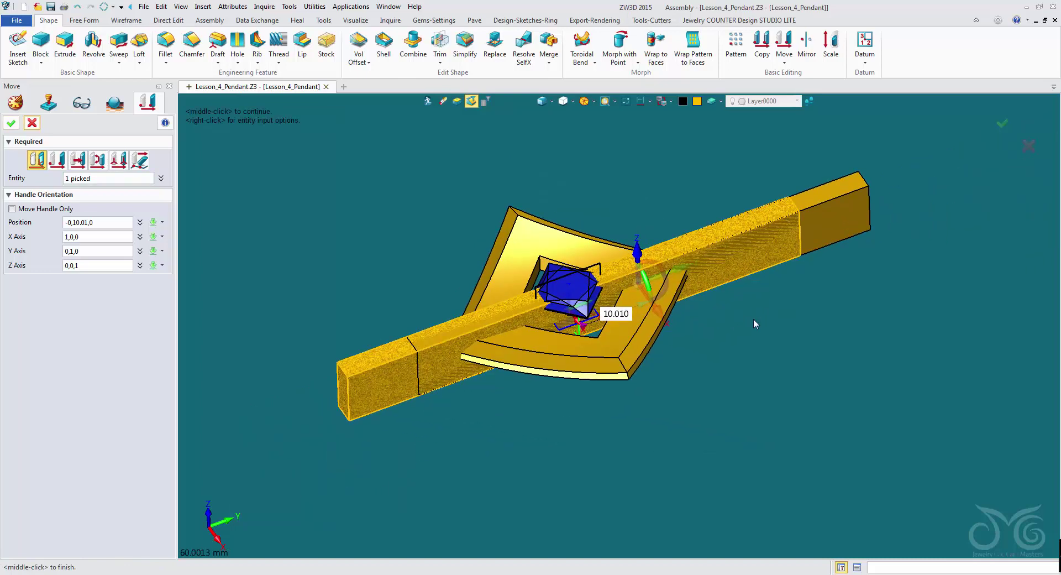
left_click(10, 123)
Redefine the long bar's last move, shifting the bar back 2.7 mm along the Y axis
mouse_move(411, 263)
middle_mouse_down()
mouse_move(415, 308)
mouse_move(405, 254)
middle_mouse_up()
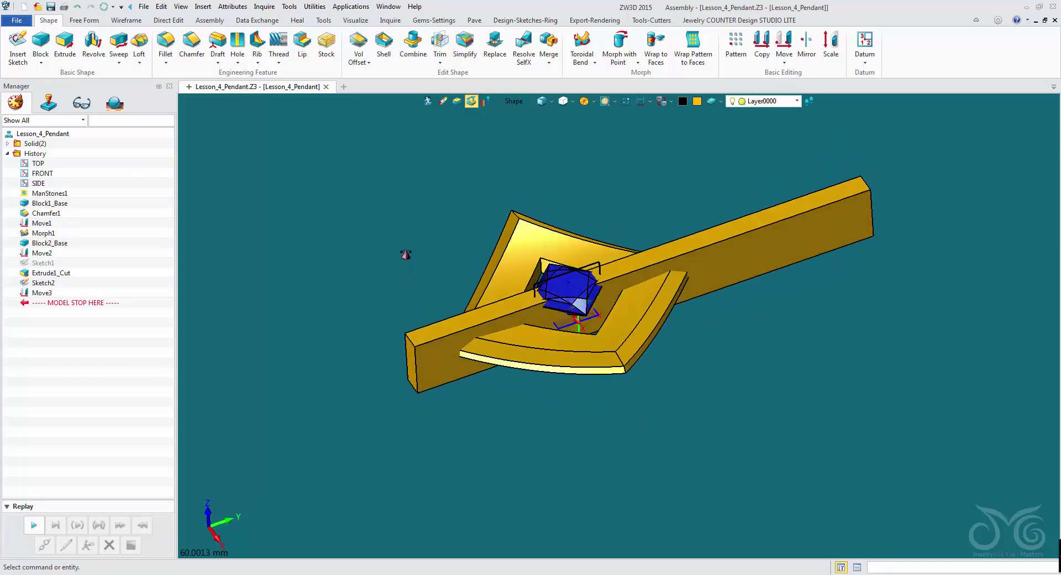
right_click(389, 165)
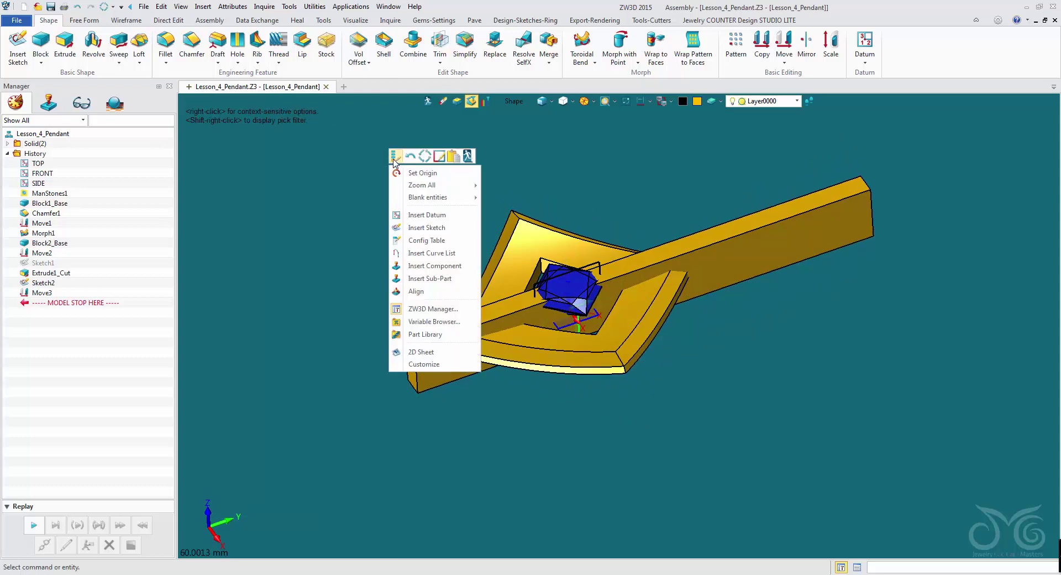
left_click(394, 157)
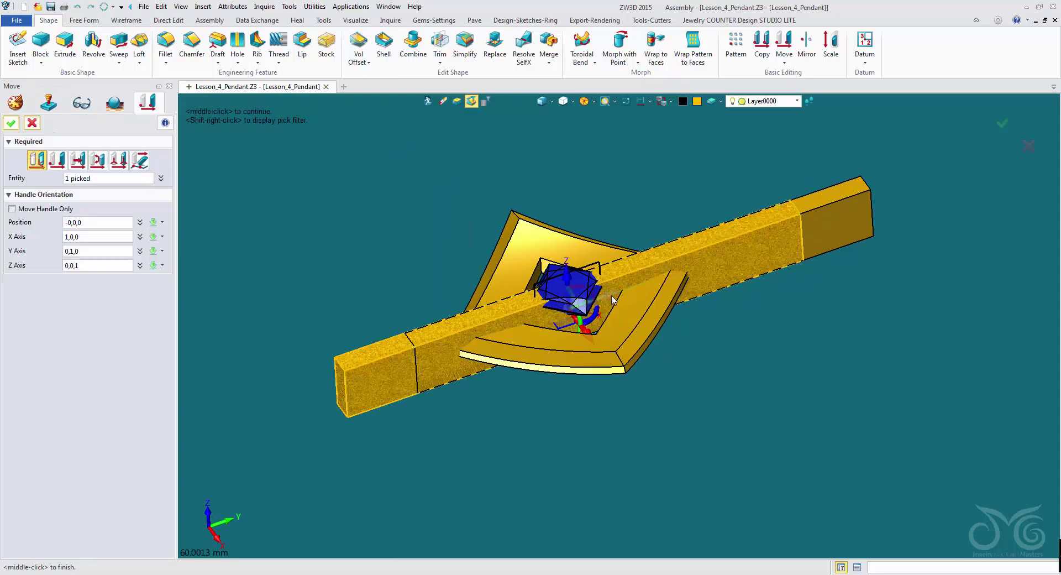
left_click_drag(612, 300, 592, 302)
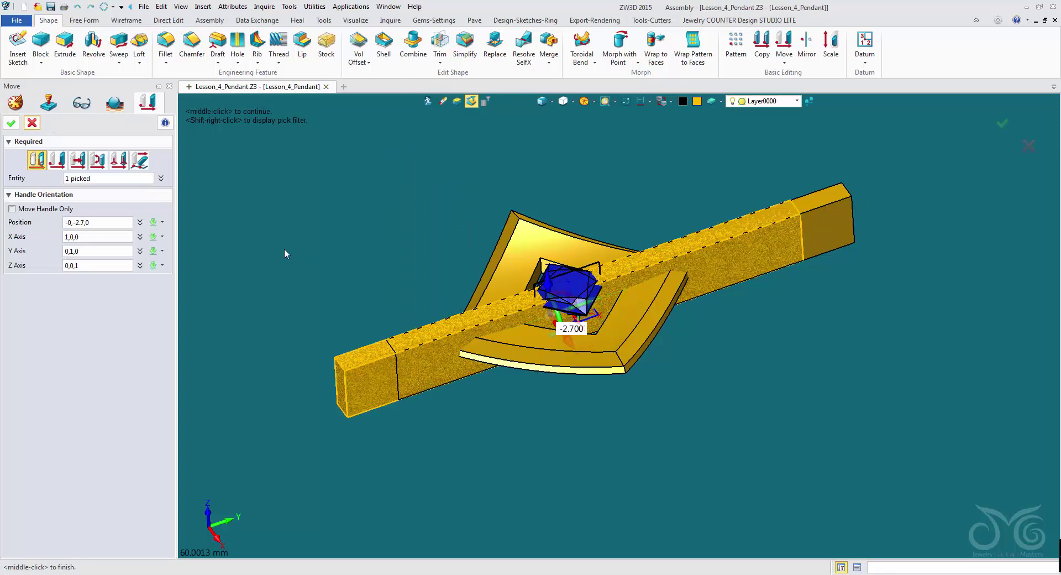
left_click(11, 123)
Extrude the closed holder profile symmetrically with an end distance of -7.54 mm, removing the material from the long bar only
mouse_move(433, 243)
middle_mouse_down()
mouse_move(433, 294)
mouse_move(422, 253)
middle_mouse_up()
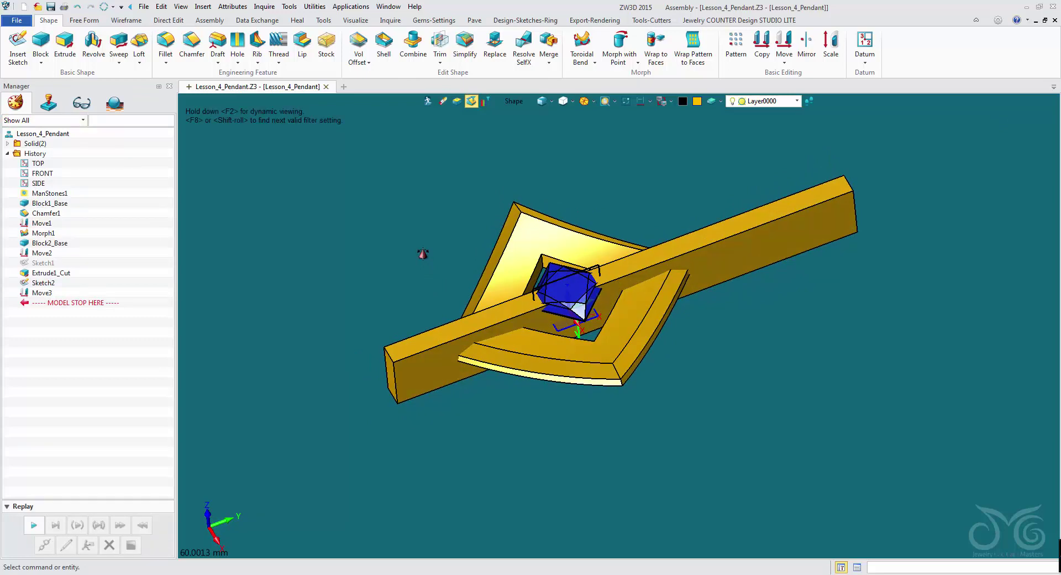
left_click(65, 44)
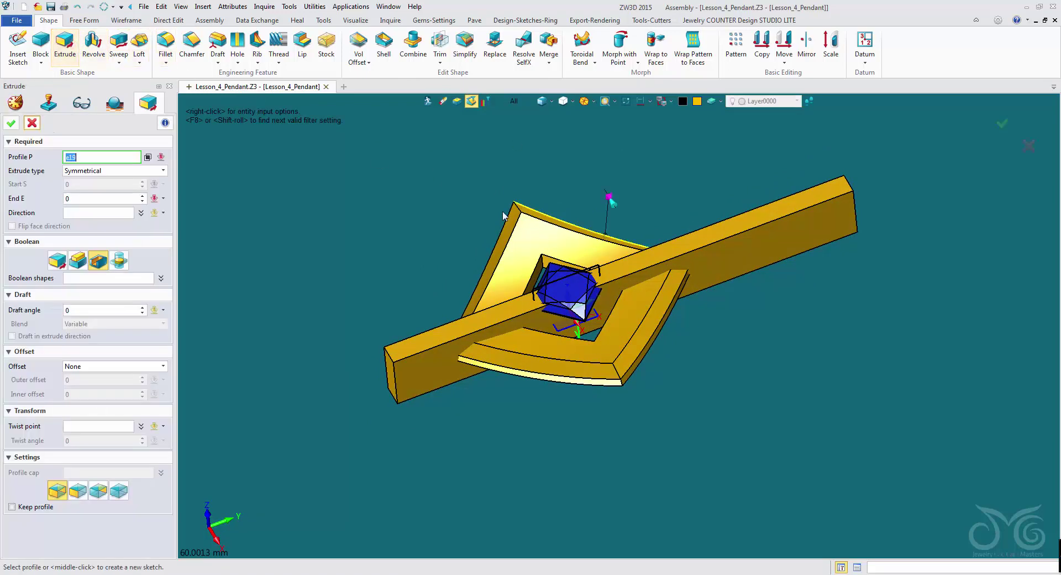
scroll(449, 294, "up", 5)
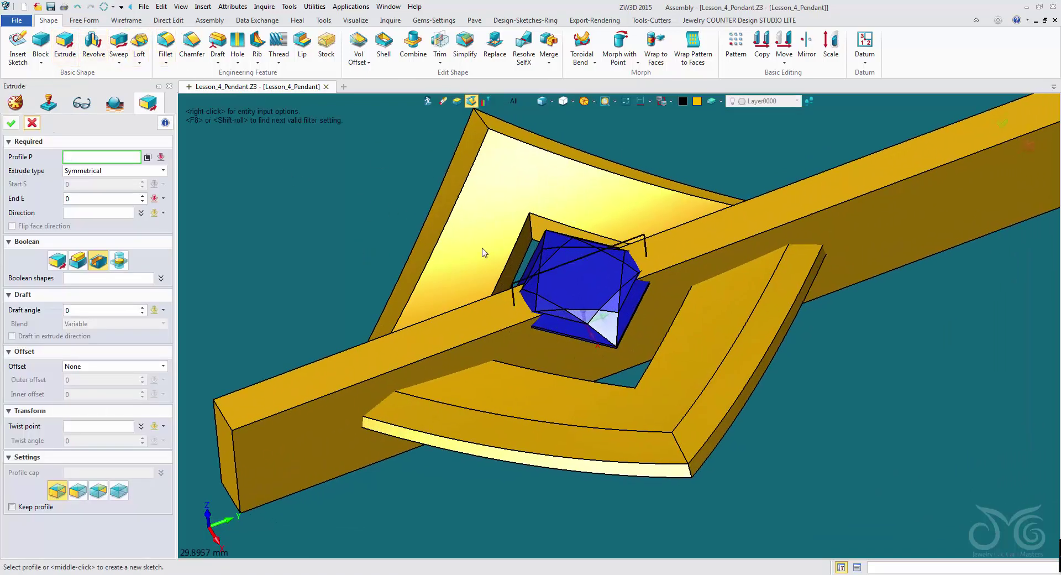
left_click(513, 286)
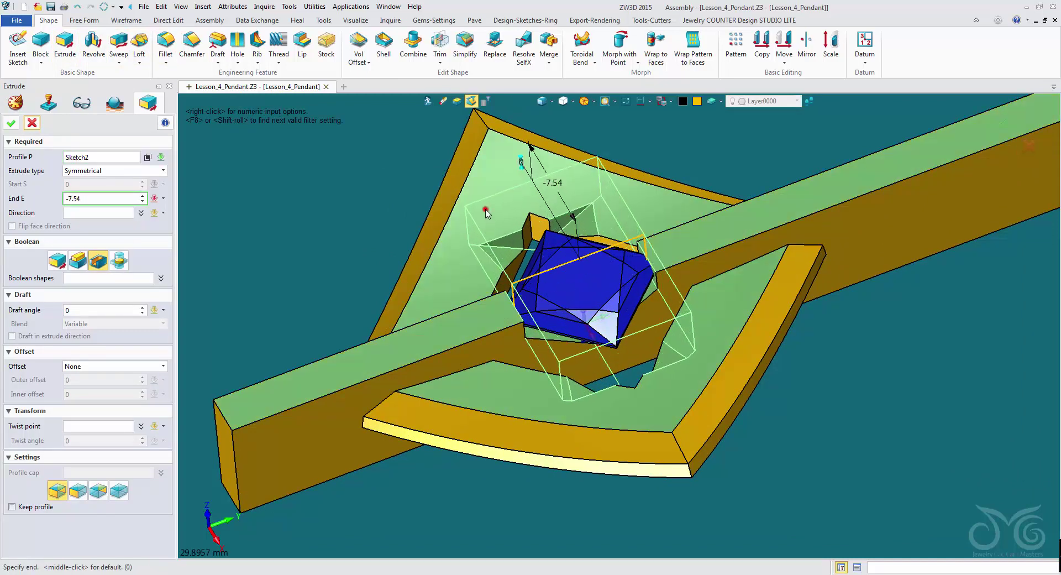
left_click(486, 213)
middle_click_drag(328, 199, 329, 216)
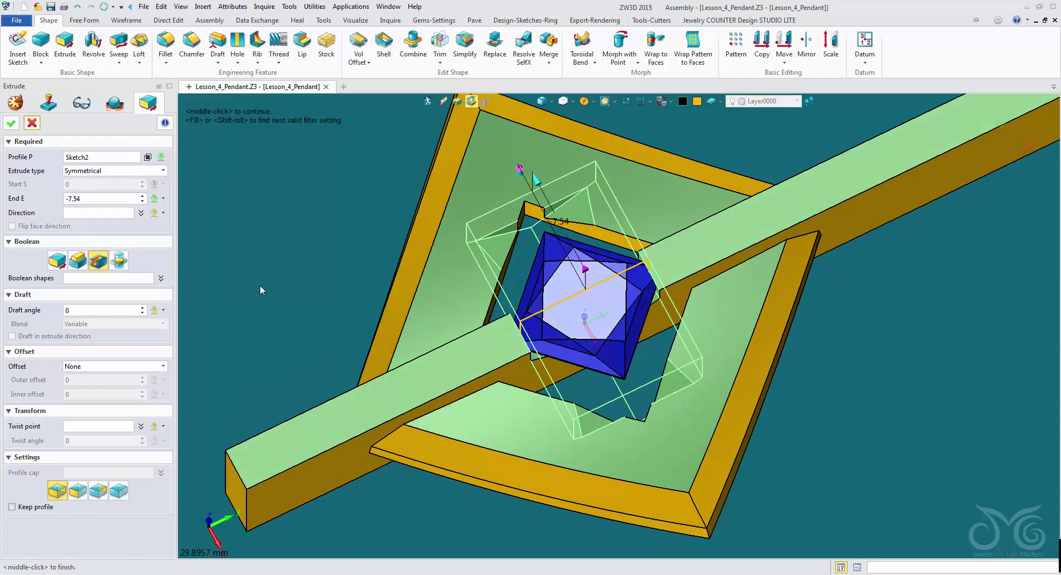
left_click(100, 262)
left_click(69, 278)
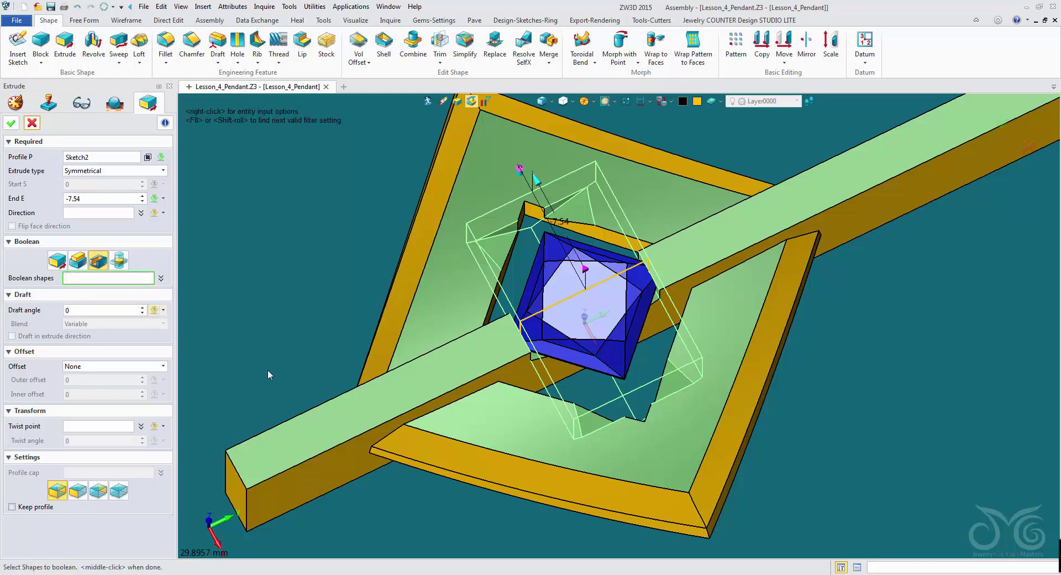
left_click(315, 444)
right_click_drag(269, 349, 256, 290)
left_click(10, 124)
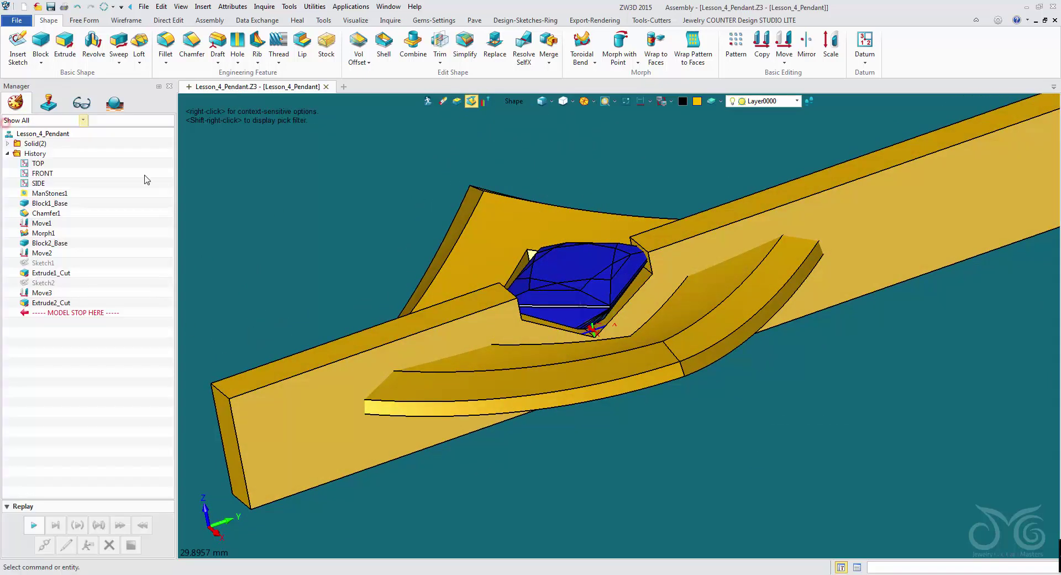
Examine how the diamond's underside and lower tip sit in the long bar's new cut and against the bent plate
right_click_drag(290, 235, 293, 220)
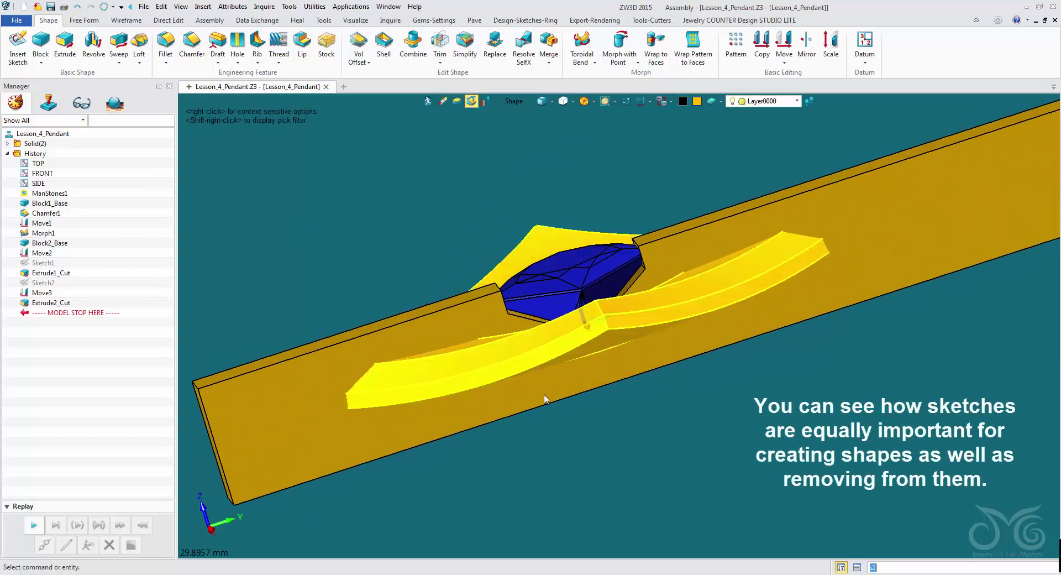
right_click_drag(387, 332, 618, 347)
scroll(608, 338, "up", 3)
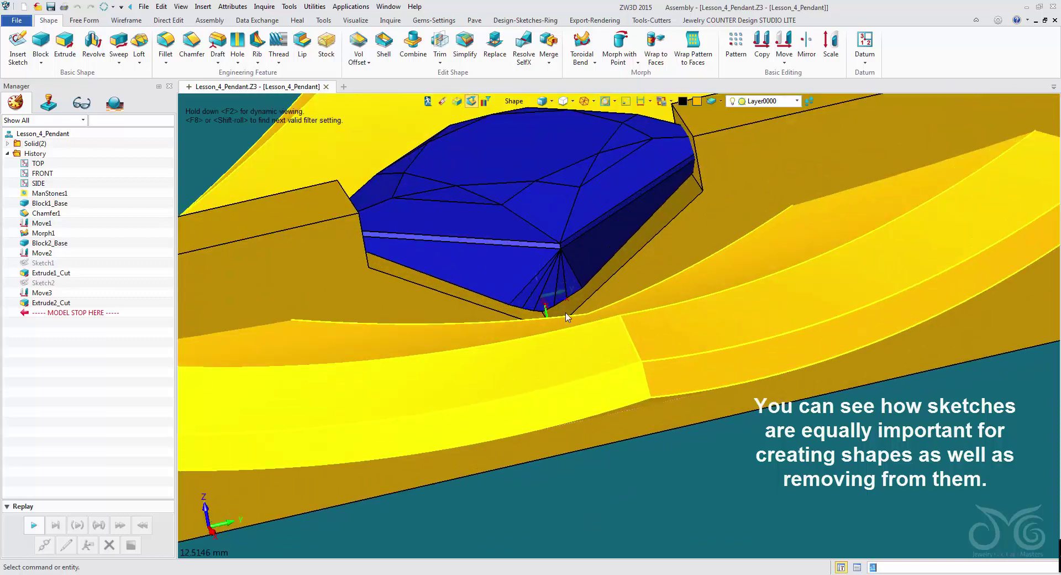
right_click_drag(564, 315, 587, 331)
right_click_drag(497, 327, 440, 301)
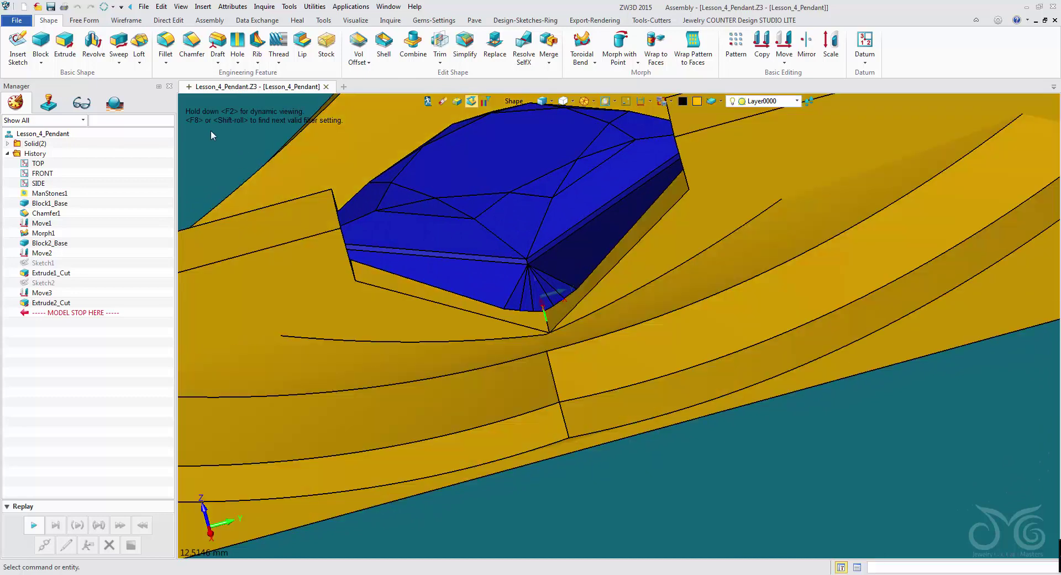
middle_click_drag(223, 146, 224, 150)
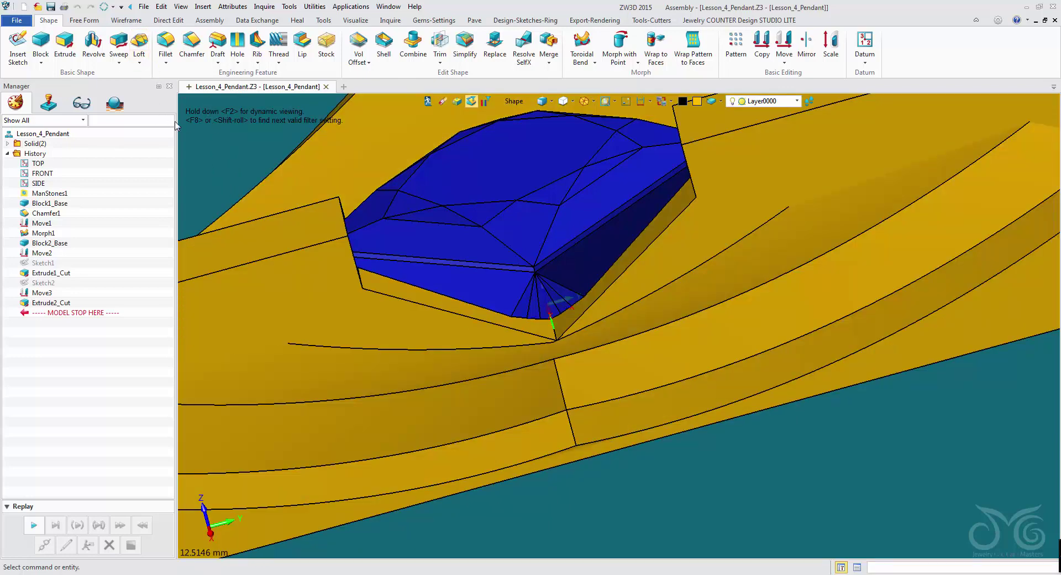
Start a Face Offset on the two angled faces of the diamond seat in the long bar and preview a negative offset
left_click(367, 62)
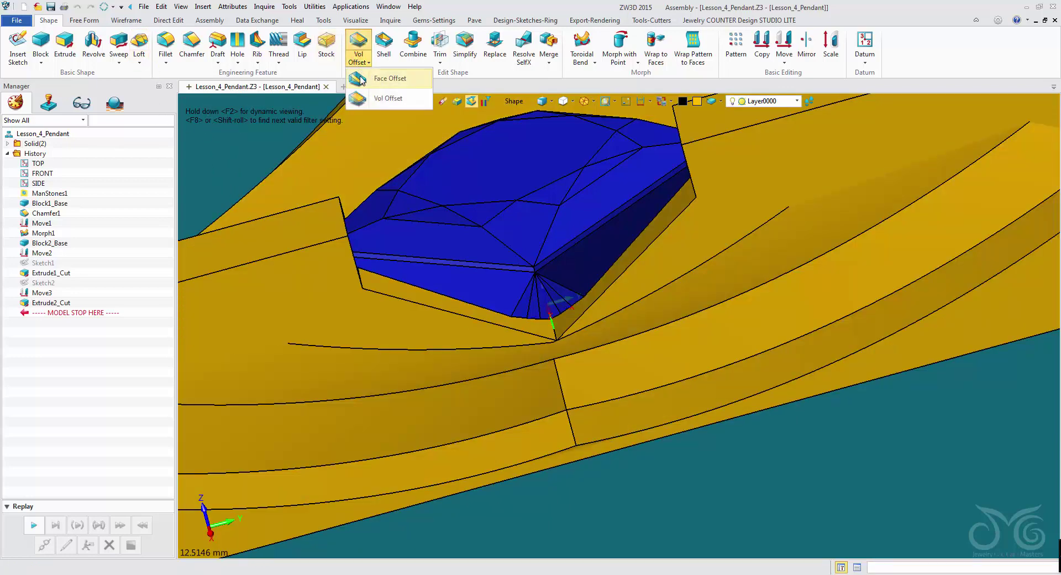
left_click(362, 79)
left_click(391, 282)
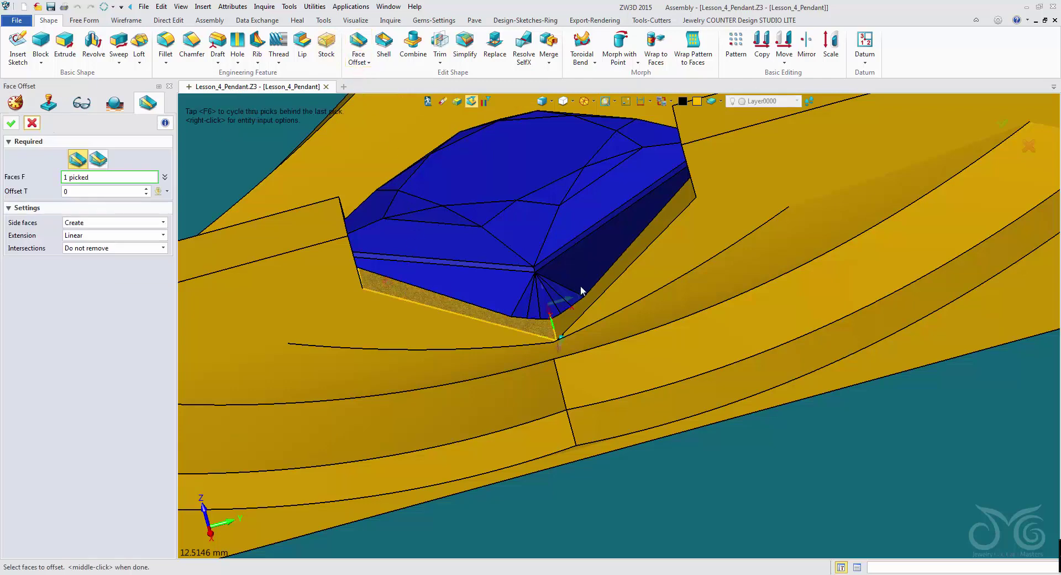
left_click(588, 288)
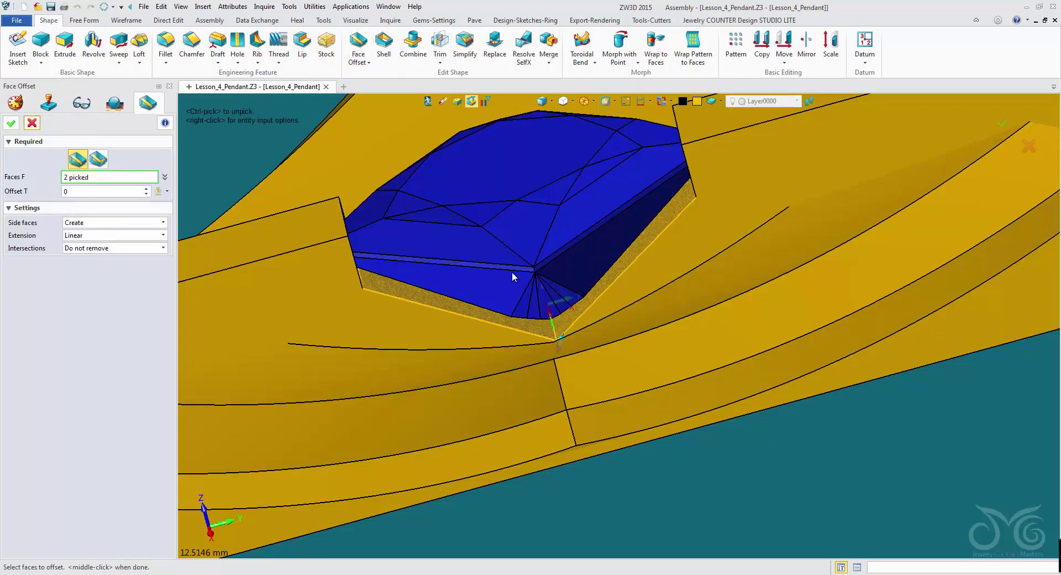
left_click(107, 191)
type("-1")
key("Return")
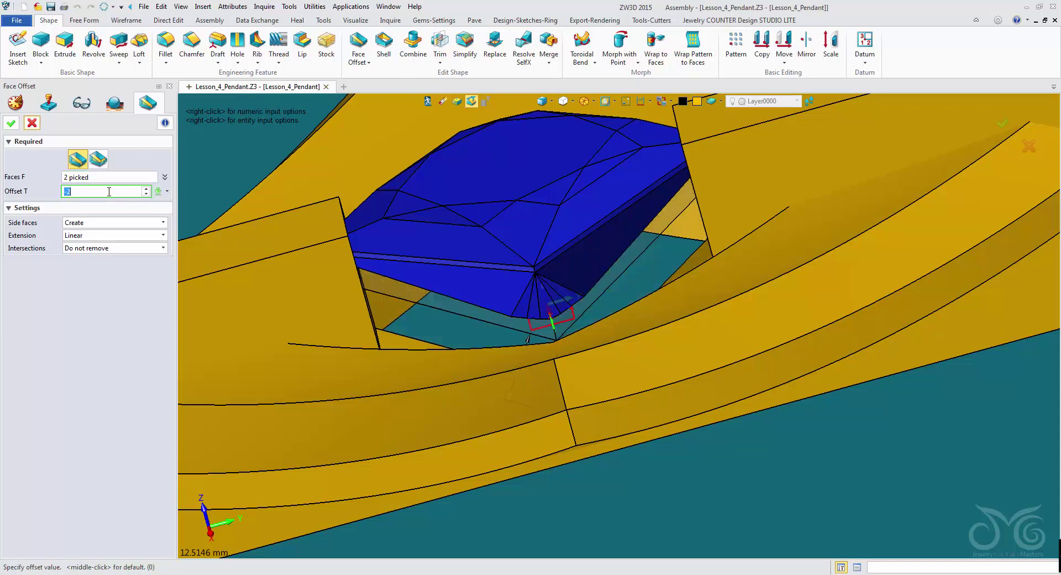
scroll(109, 191, "up", 1)
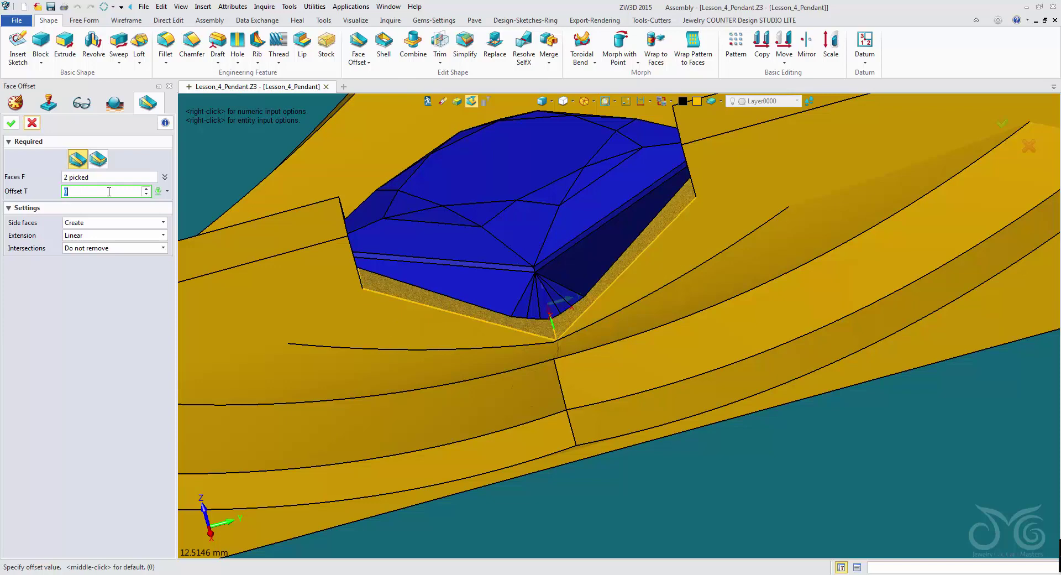
Set the linear step size to 0.01 and offset the two picked seat faces by -0.3 mm
right_click(227, 160)
left_click(257, 216)
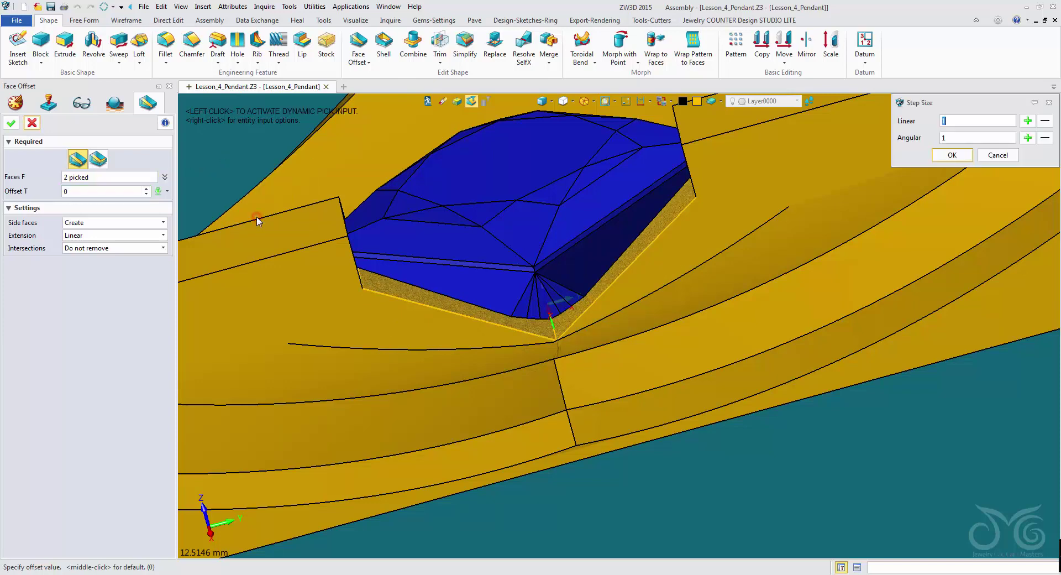
type("0.01")
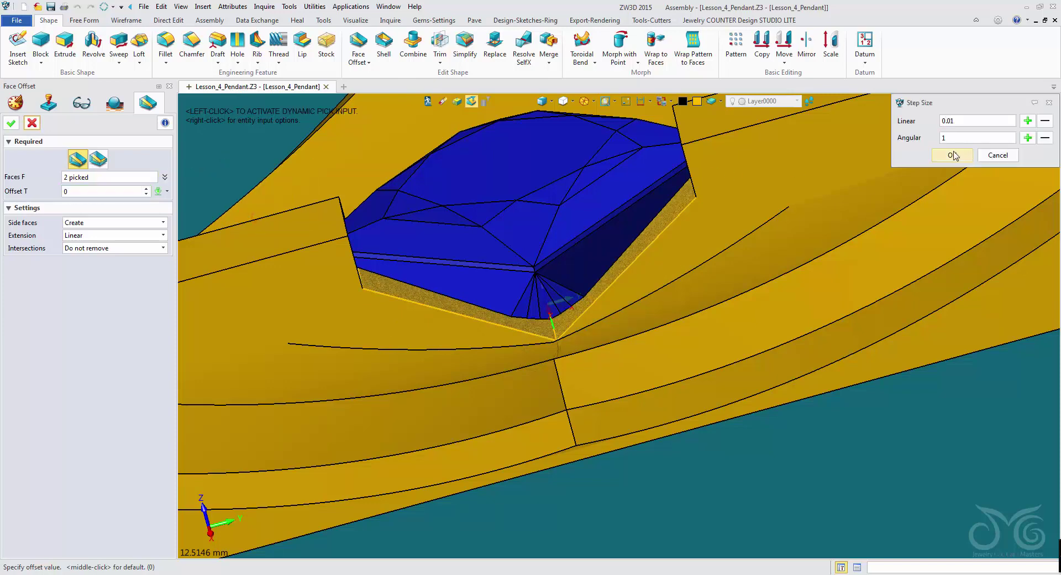
left_click(943, 155)
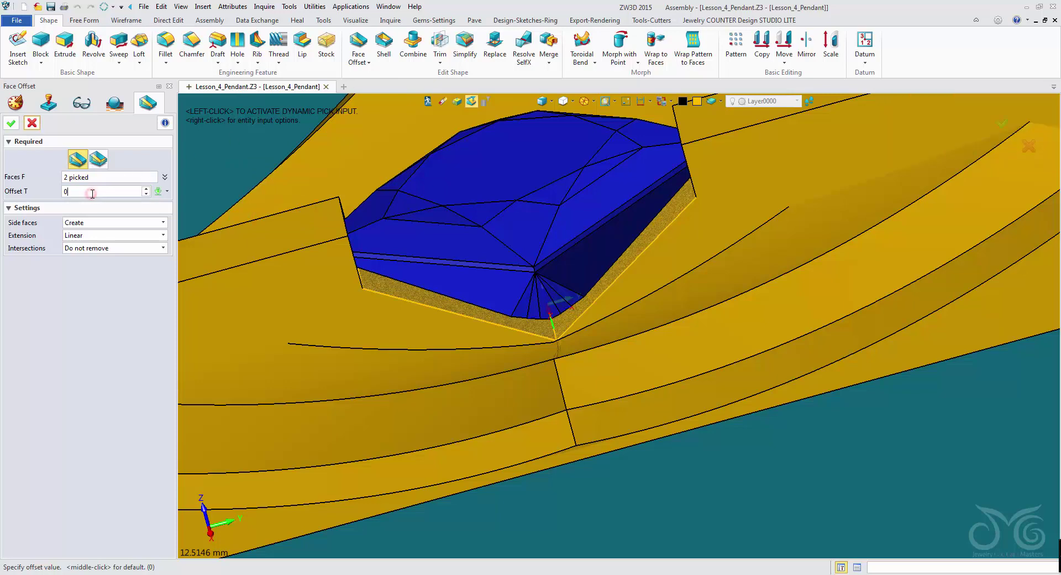
scroll(94, 193, "down", 20)
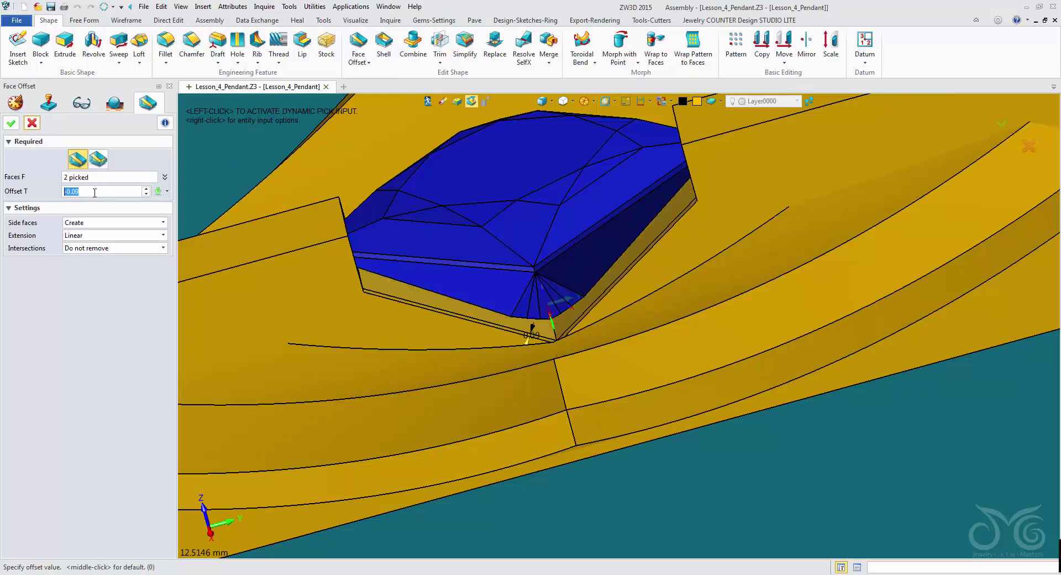
scroll(94, 194, "down", 10)
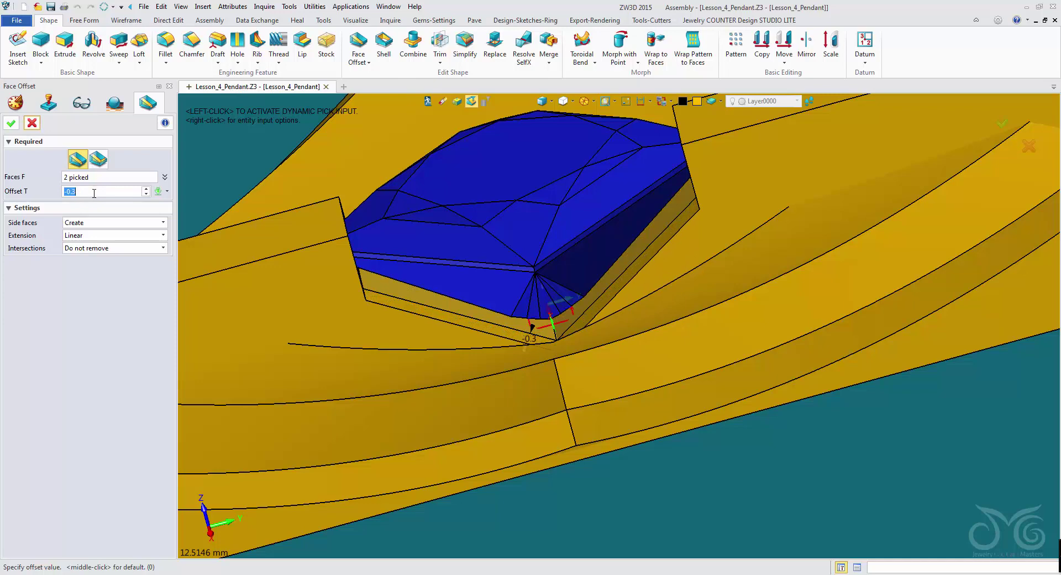
right_click_drag(225, 160, 256, 187)
left_click(11, 123)
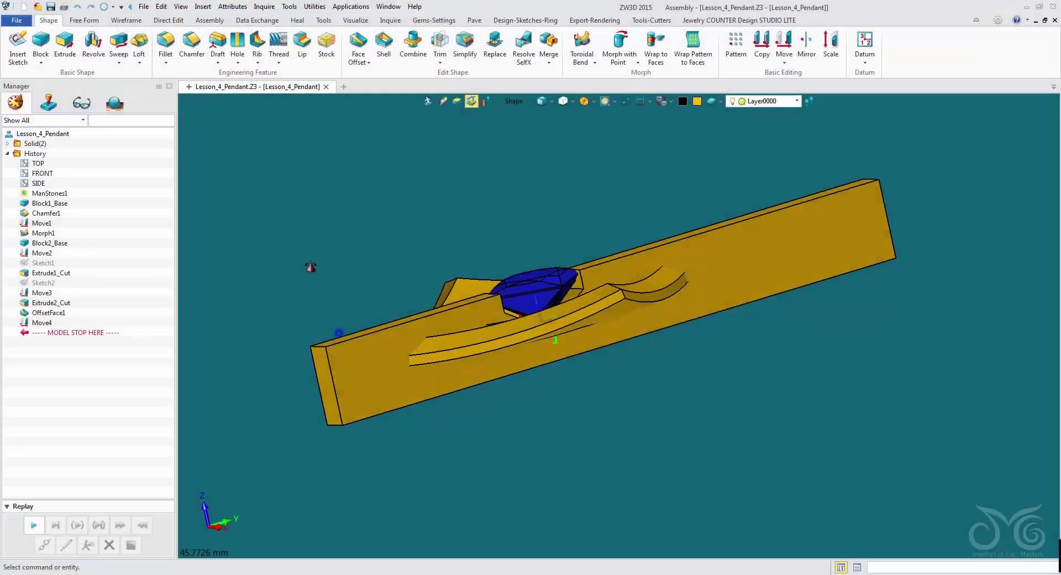
Redefine the plate's toroidal bend in the history, setting its tube angle to 40 degrees
right_click_drag(324, 284, 299, 244)
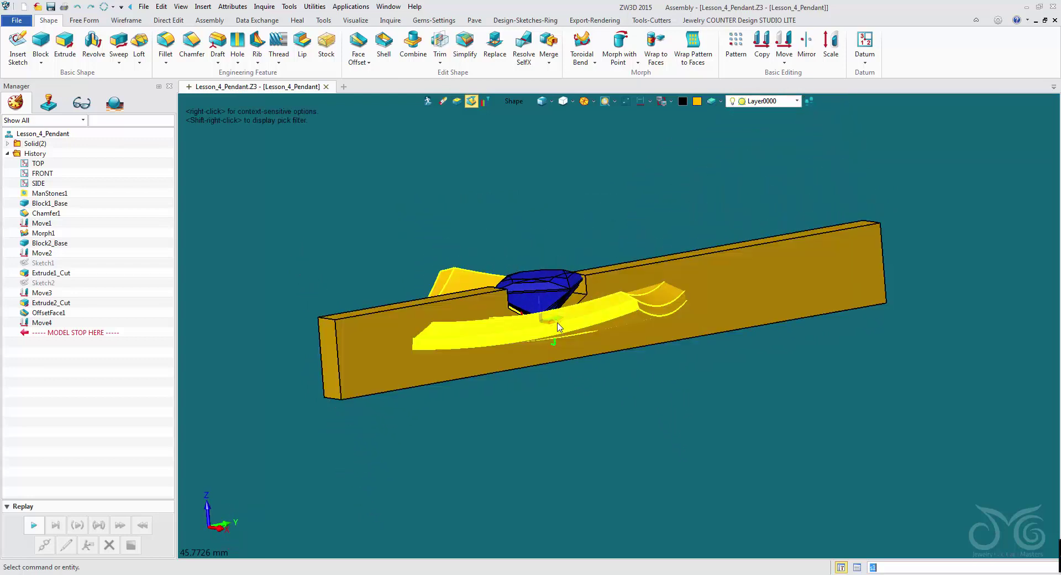
right_click_drag(356, 263, 403, 270)
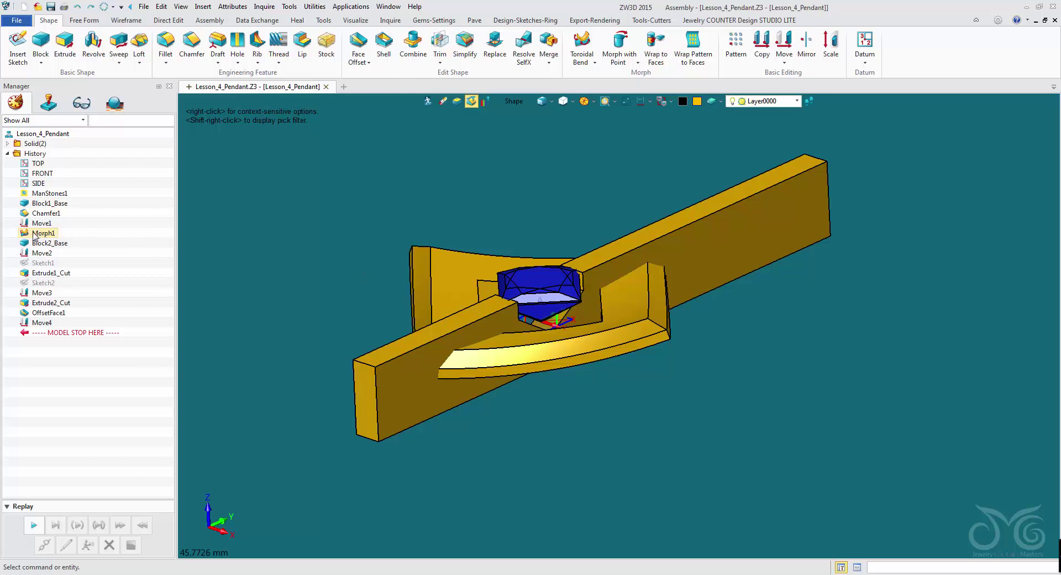
right_click(47, 236)
left_click(52, 224)
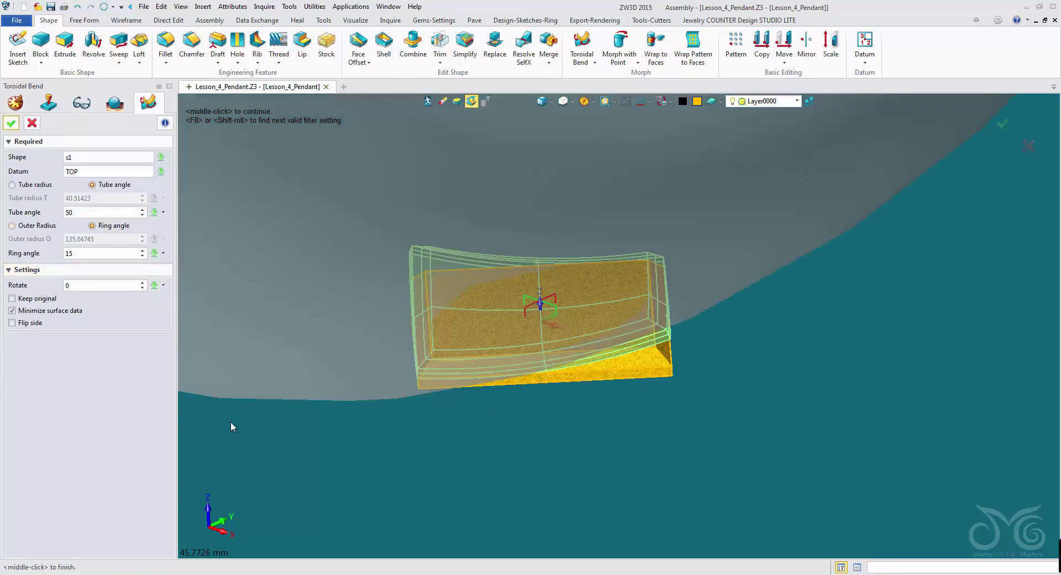
left_click(104, 214)
scroll(101, 214, "down", 9)
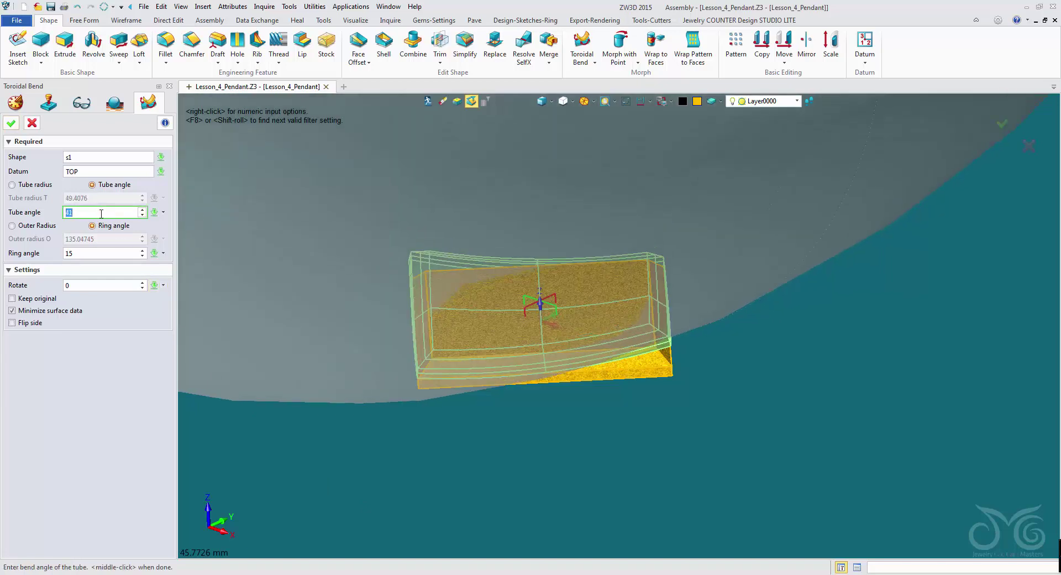
scroll(101, 214, "down", 1)
Set the toroidal bend's ring angle to 125 degrees and accept the redefined bend of the plate
left_click(103, 253)
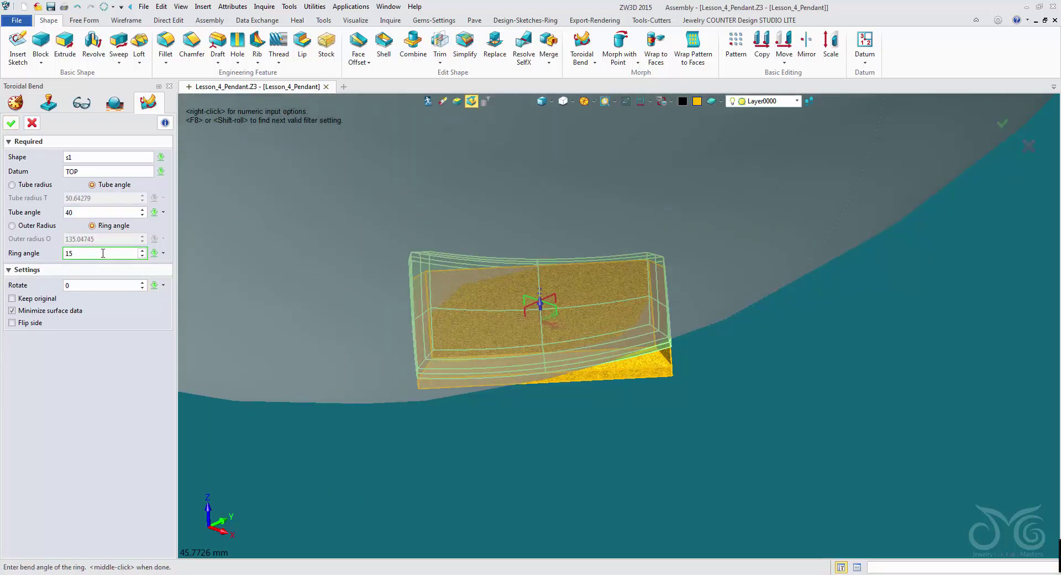
scroll(103, 254, "up", 12)
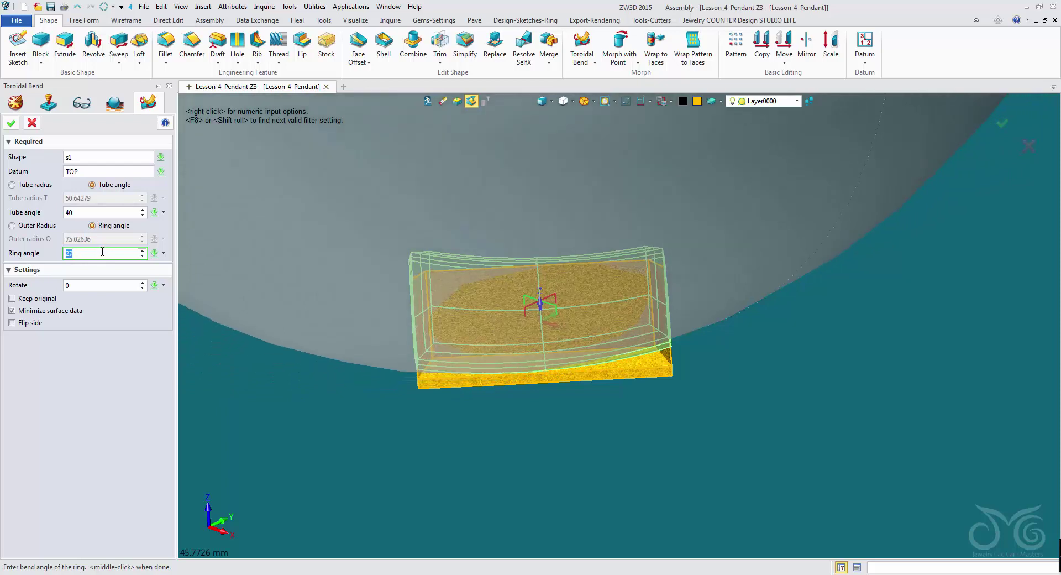
scroll(102, 252, "up", 13)
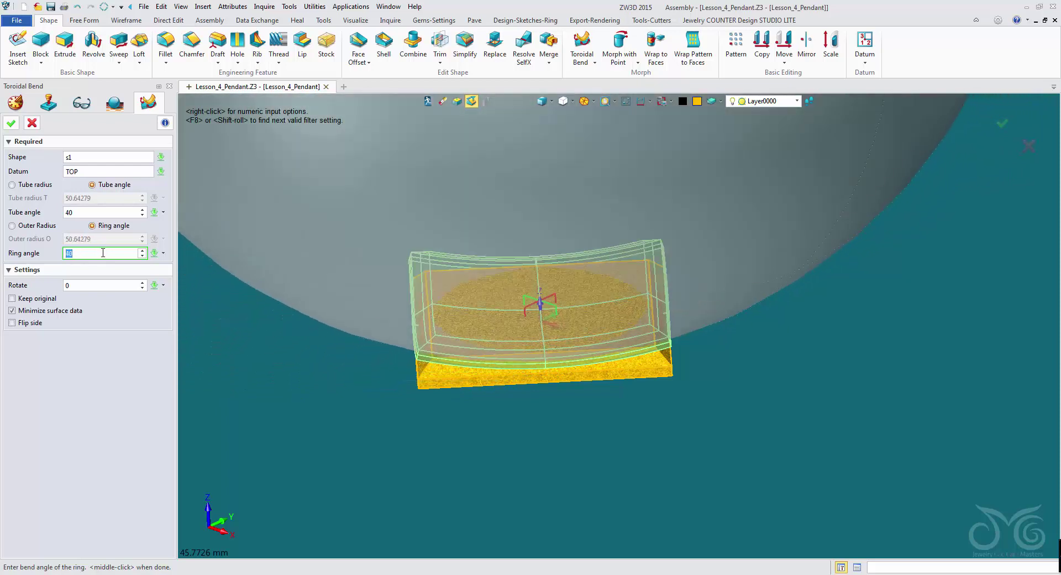
scroll(103, 253, "up", 13)
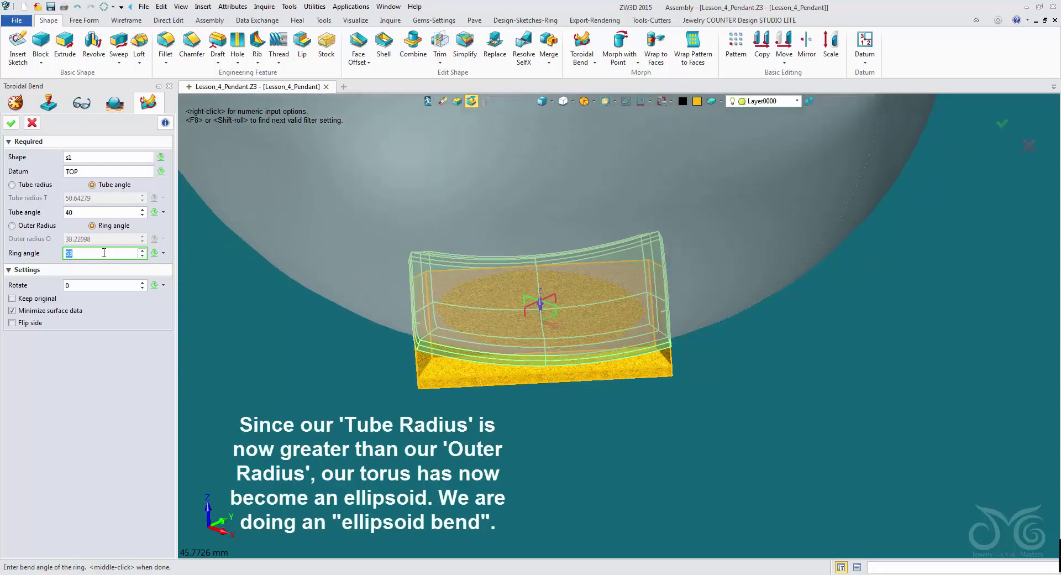
scroll(104, 253, "up", 10)
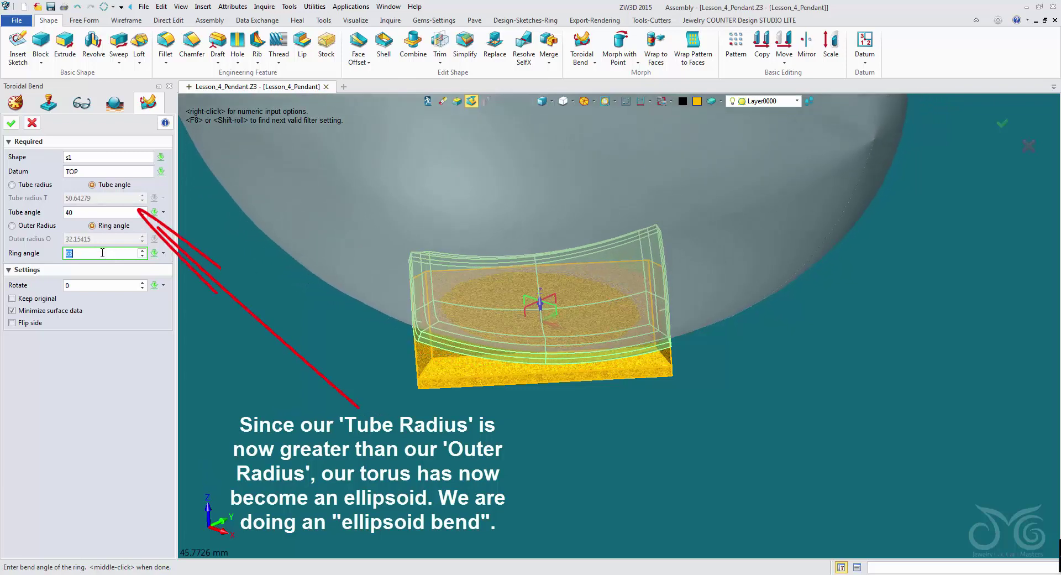
scroll(102, 253, "up", 12)
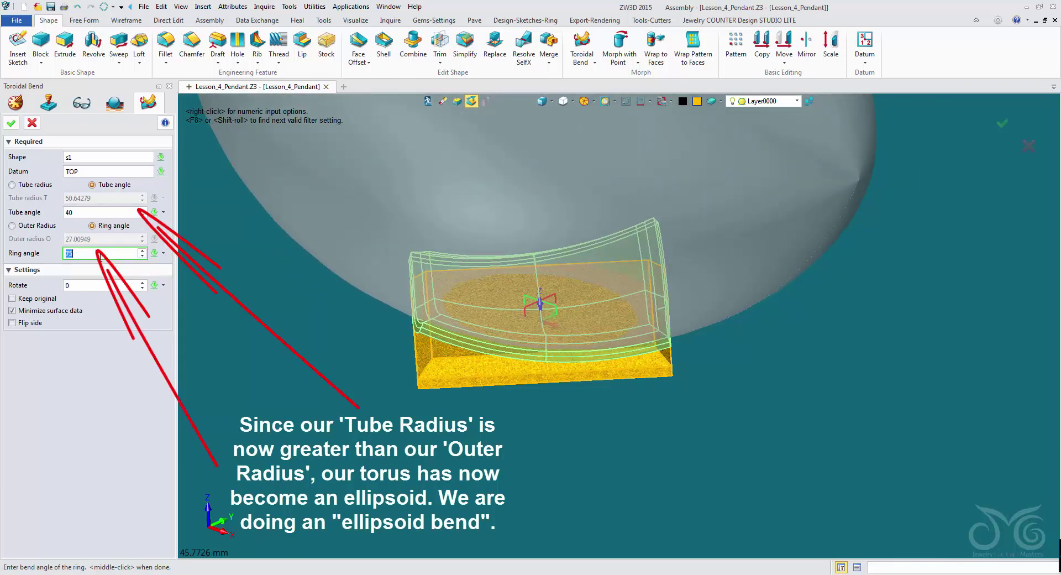
scroll(103, 252, "up", 4)
scroll(100, 253, "up", 17)
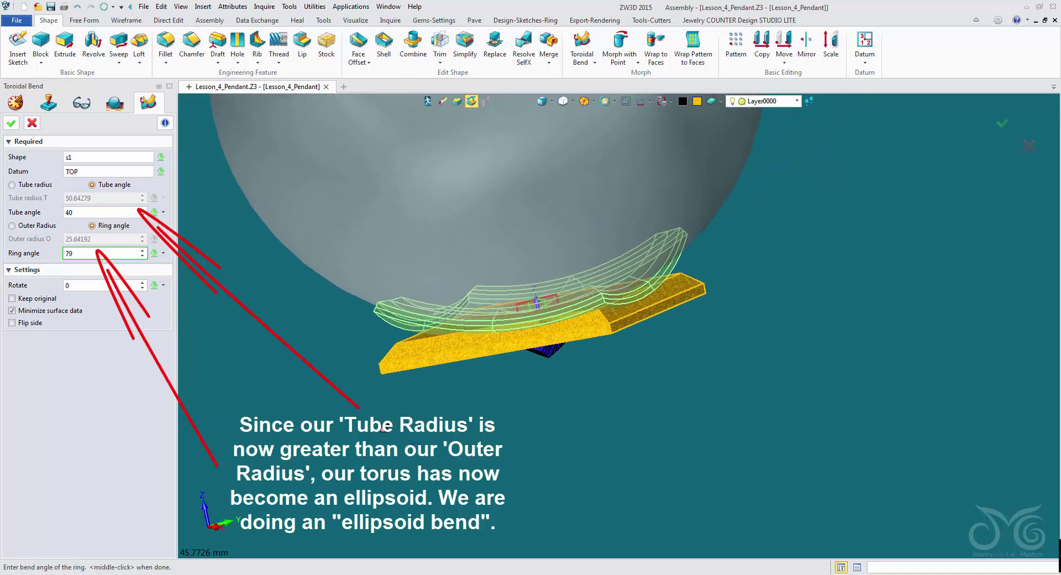
scroll(100, 253, "up", 20)
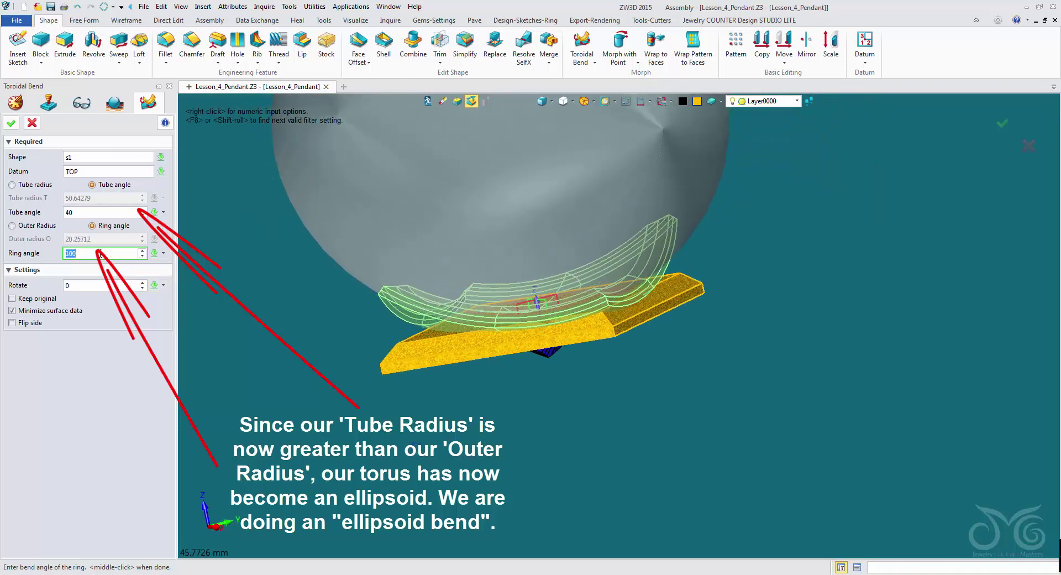
scroll(100, 253, "up", 3)
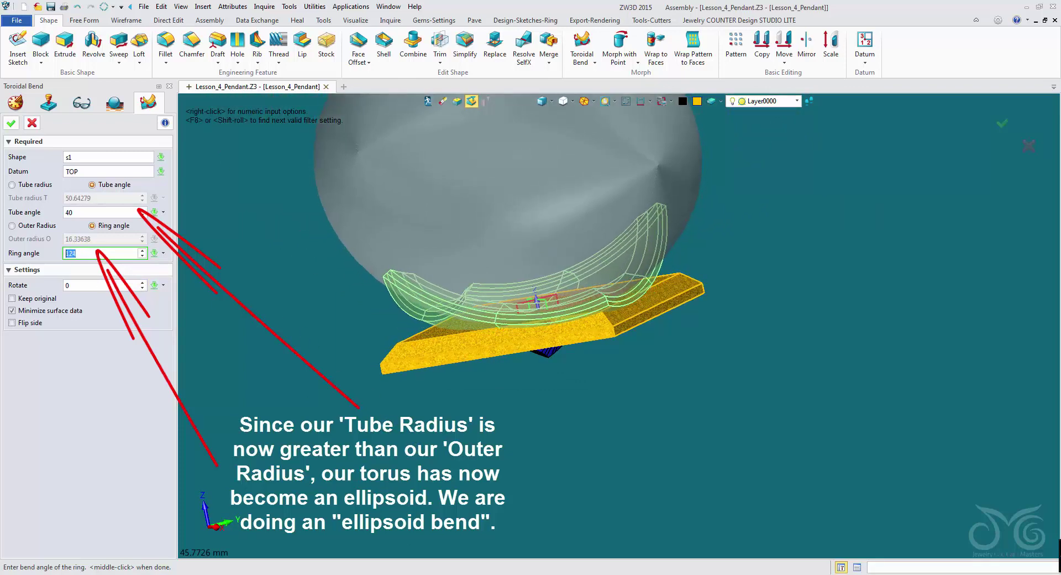
scroll(100, 253, "up", 3)
scroll(100, 253, "down", 2)
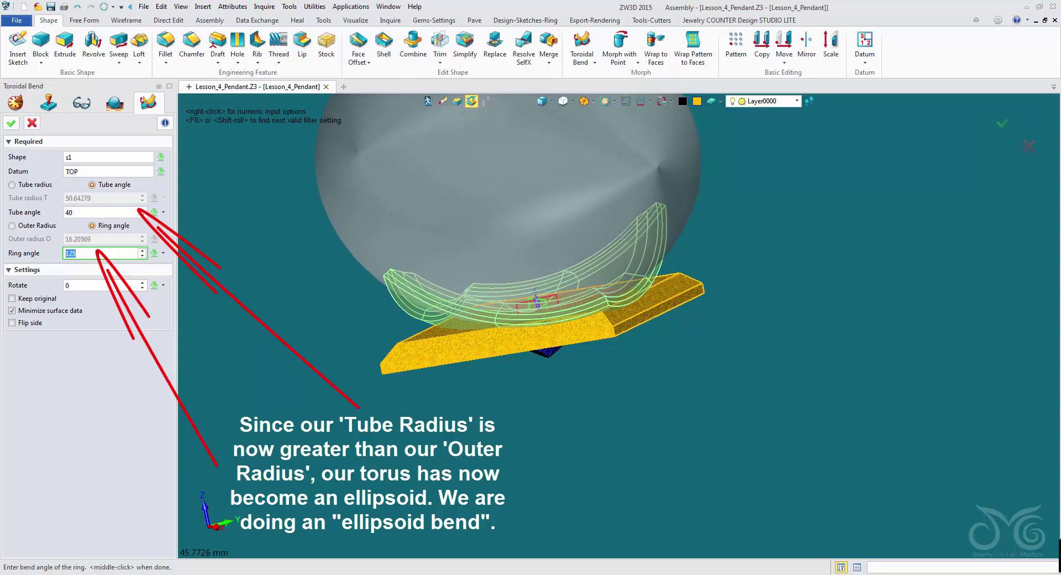
middle_click(100, 254)
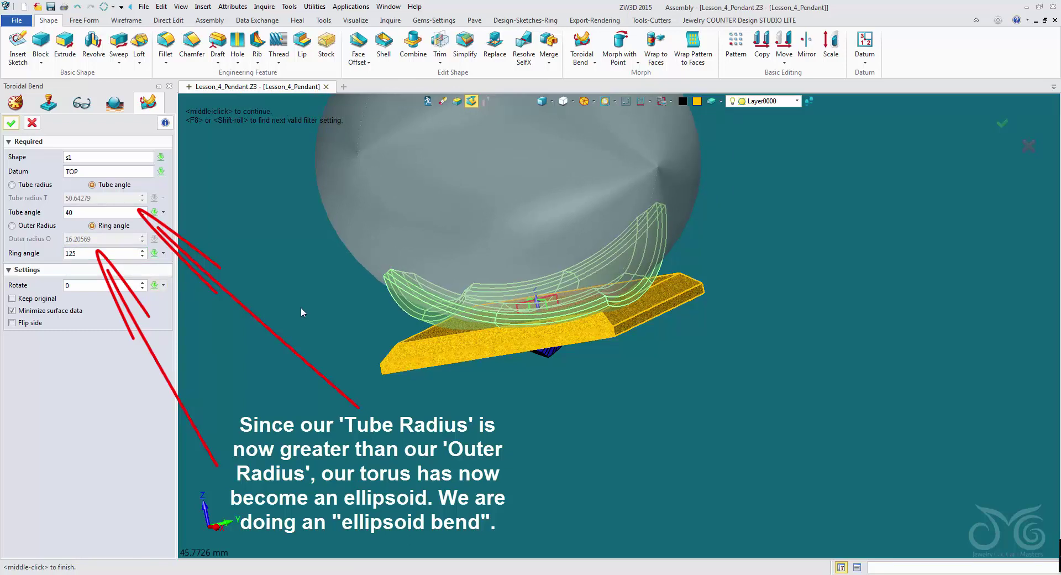
right_click_drag(326, 338, 306, 327)
middle_click(307, 328)
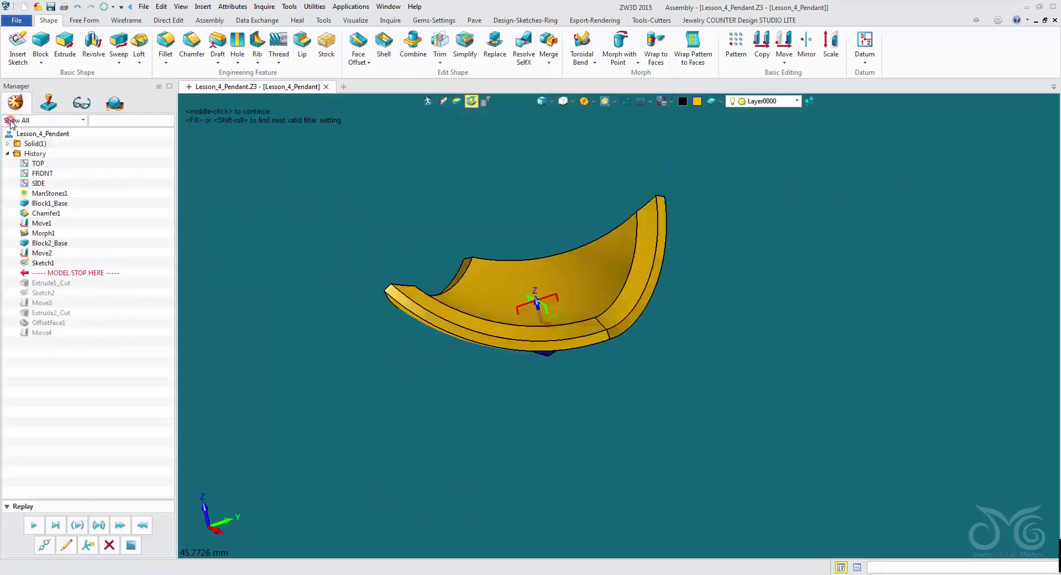
Subtract the long bar from the bent plate with a Combine remove operation, keeping the removing shape
right_click_drag(267, 230, 692, 425)
mouse_move(701, 274)
right_mouse_down()
mouse_move(738, 286)
mouse_move(664, 334)
mouse_move(620, 294)
mouse_move(596, 292)
right_mouse_up()
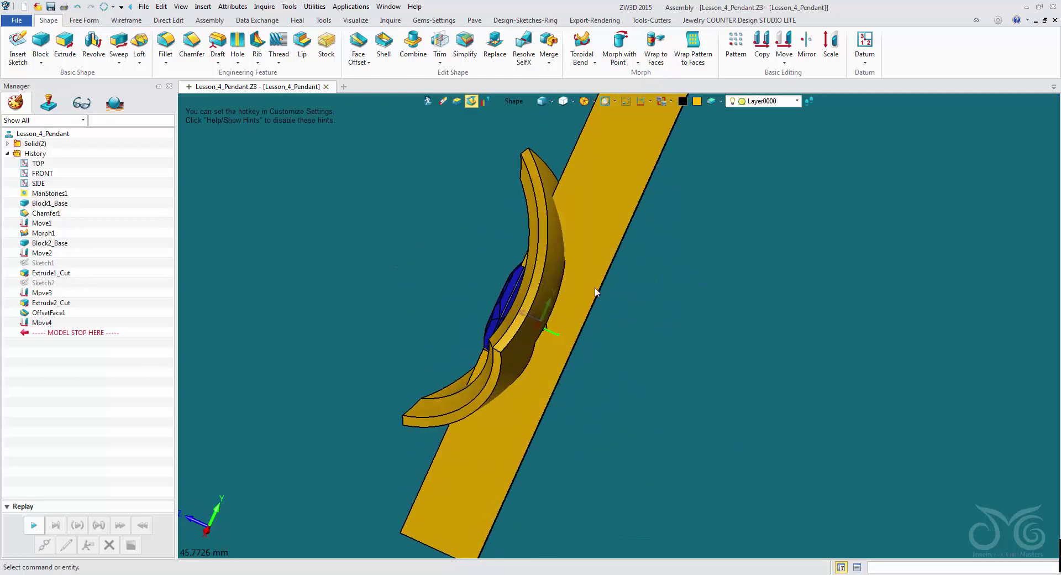
right_click_drag(421, 238, 494, 236)
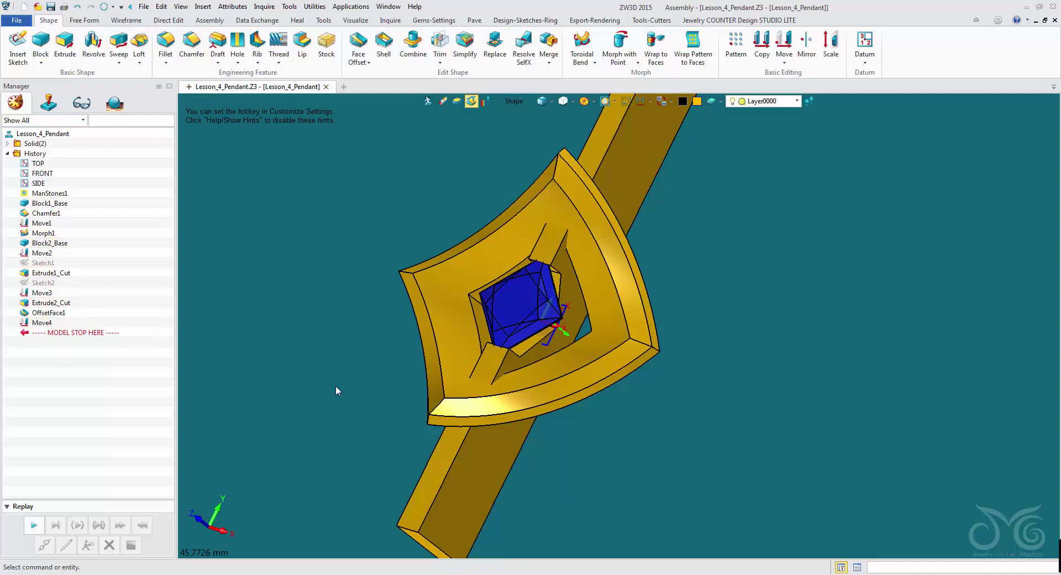
middle_click_drag(366, 347, 324, 327)
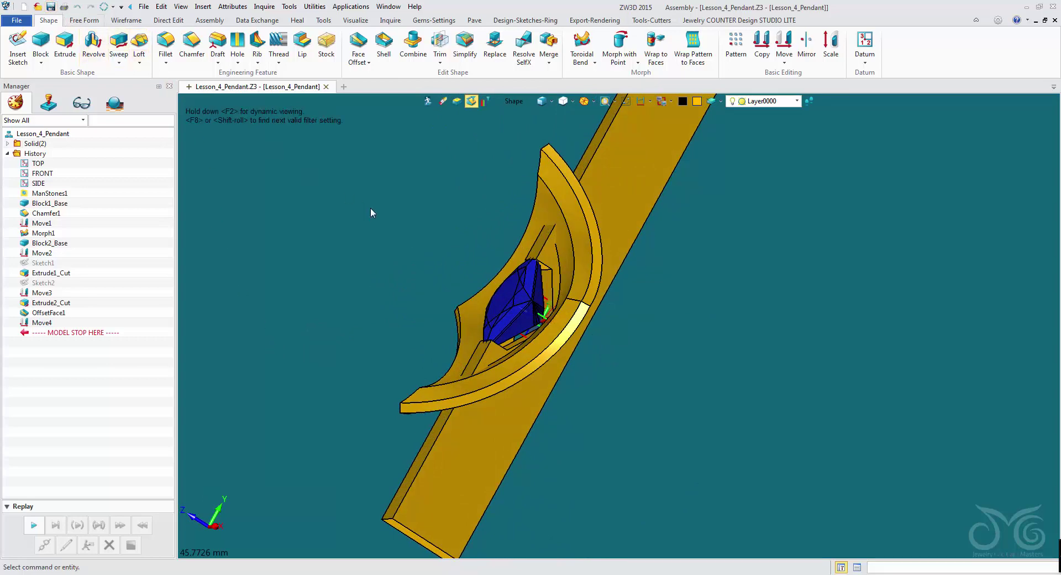
middle_click_drag(371, 208, 383, 212)
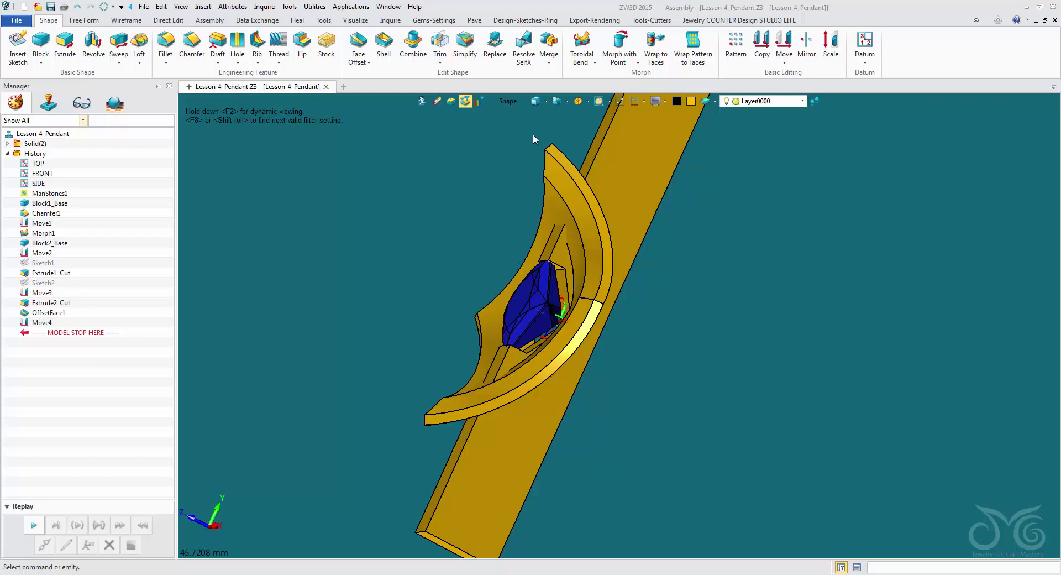
left_click(416, 46)
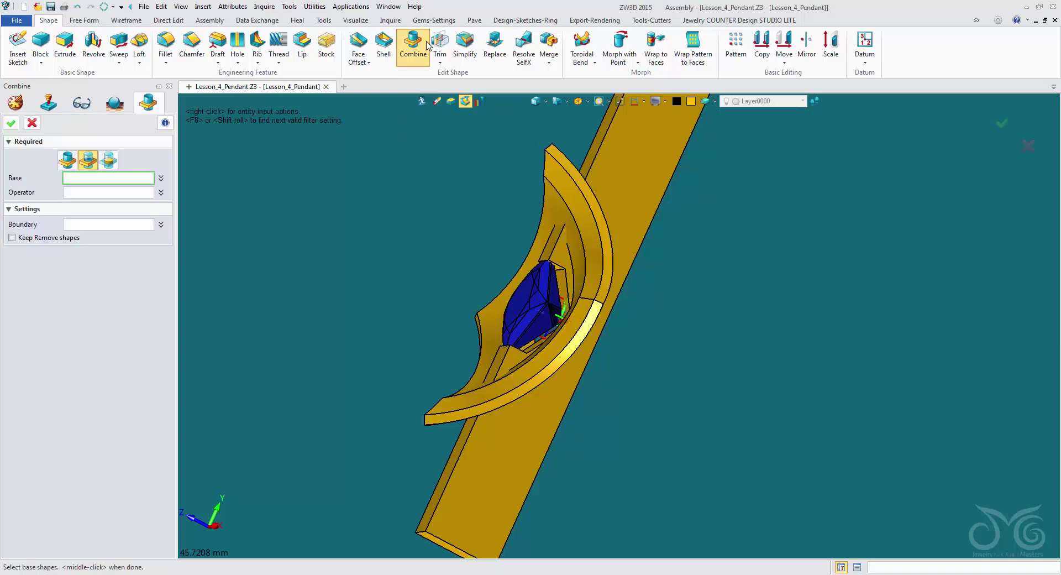
left_click(89, 160)
left_click(549, 175)
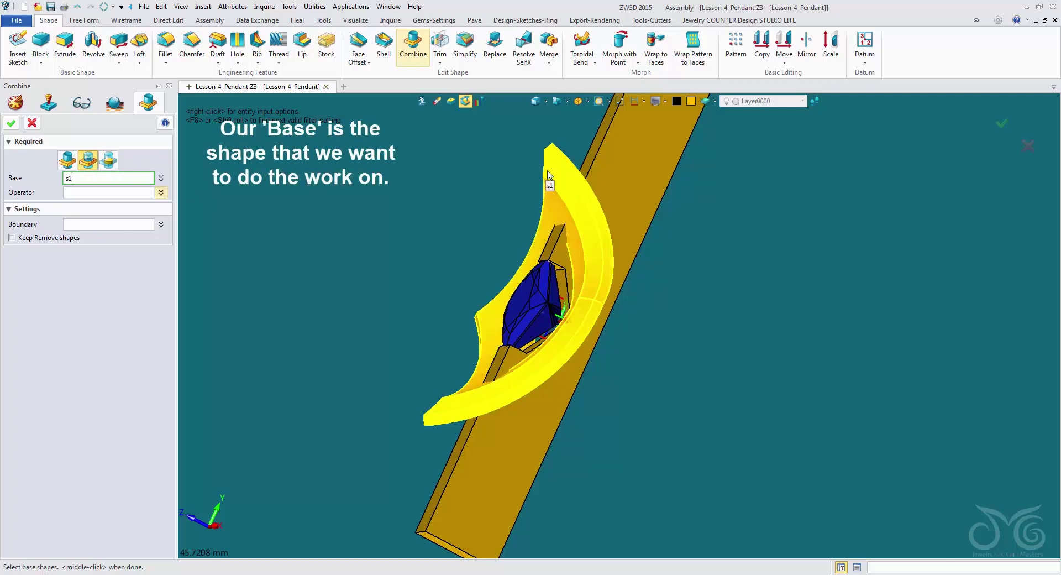
left_click(549, 175)
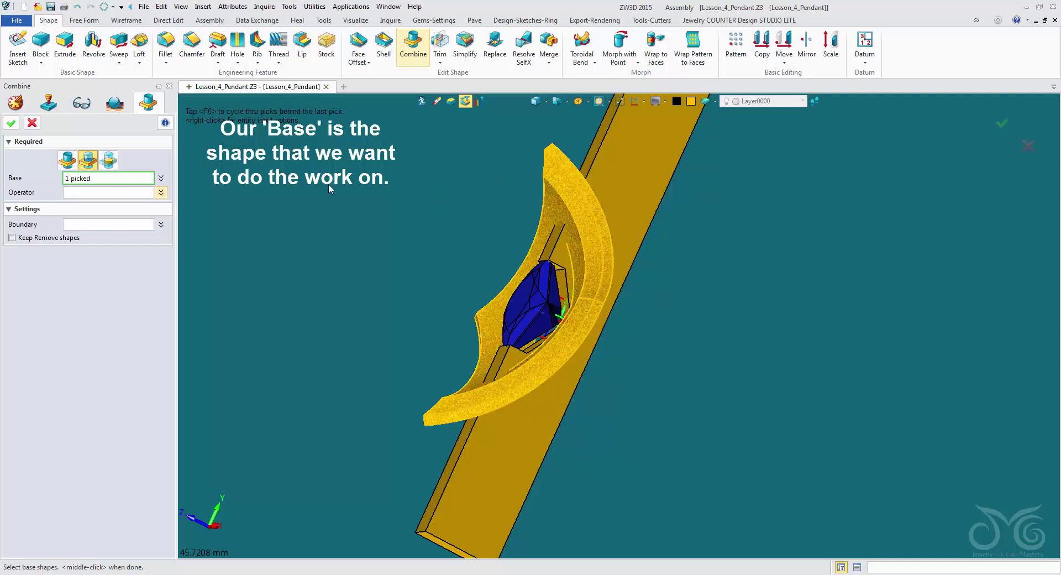
left_click(118, 192)
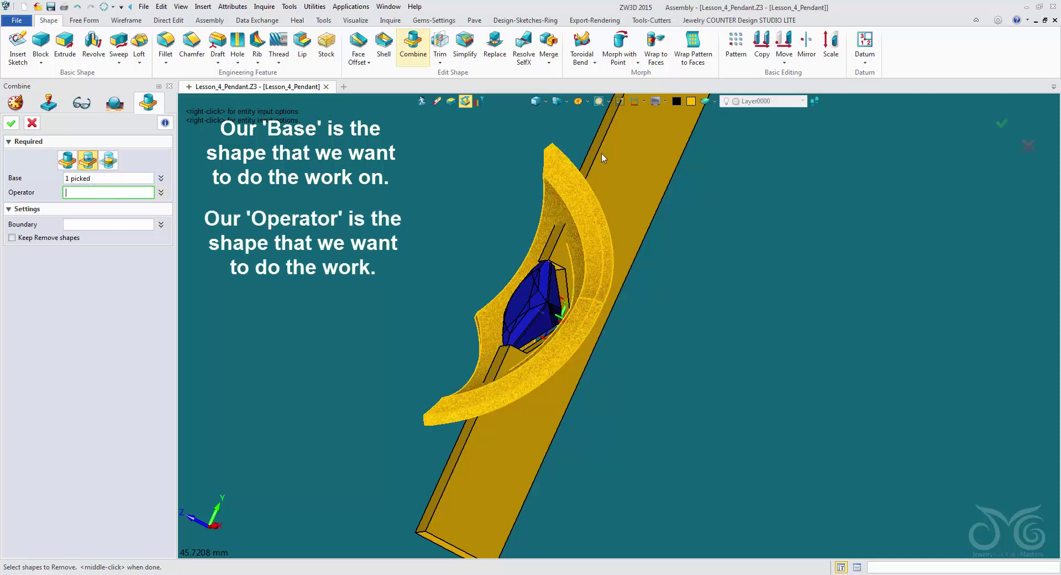
left_click(587, 161)
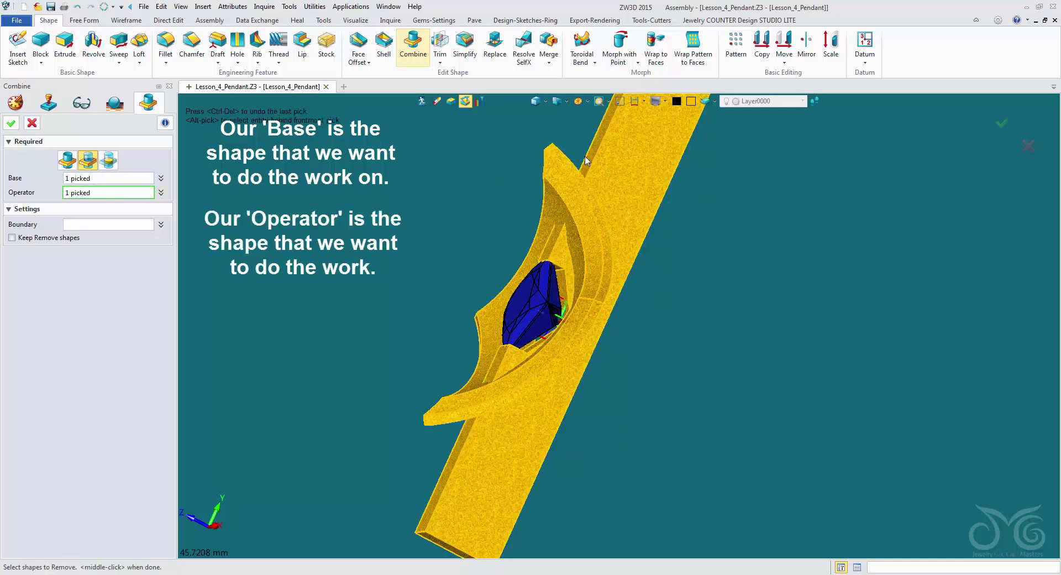
left_click(55, 238)
left_click(11, 123)
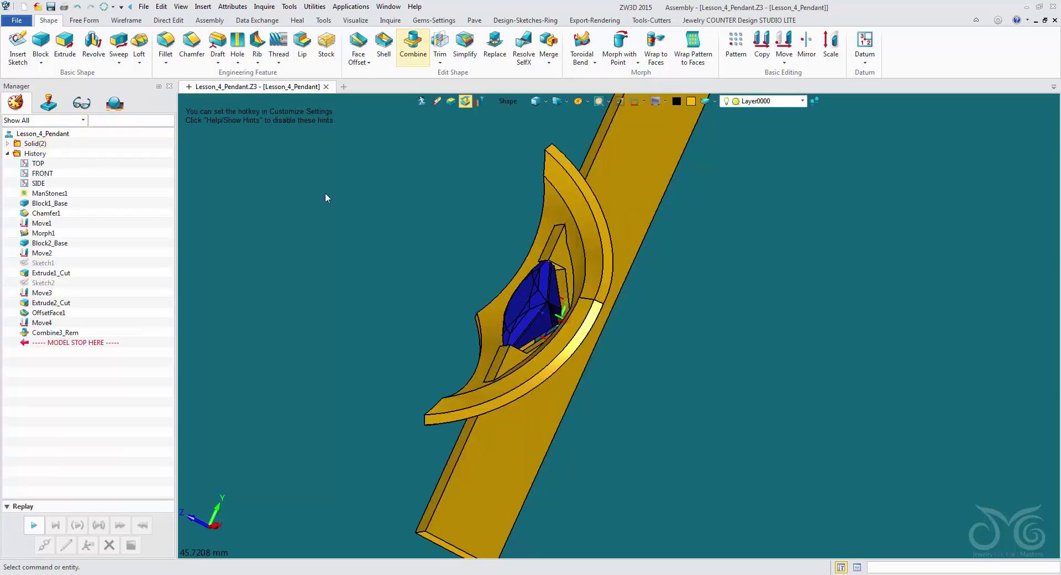
Blank the long bar and examine the notches cut into the bent plate from the back and front
right_click(618, 174)
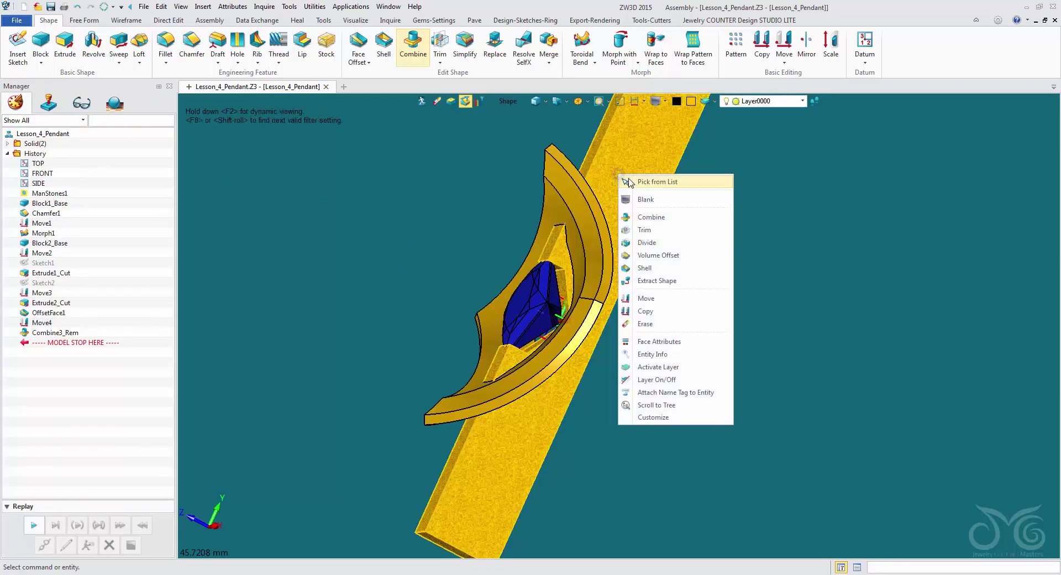
left_click(641, 200)
middle_click_drag(731, 275, 572, 202)
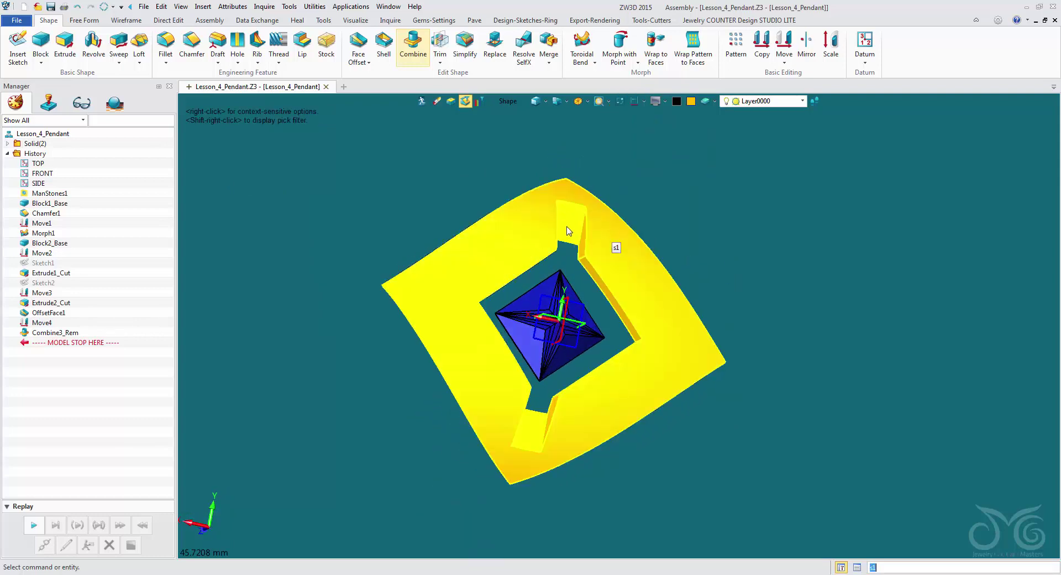
scroll(567, 230, "up", 3)
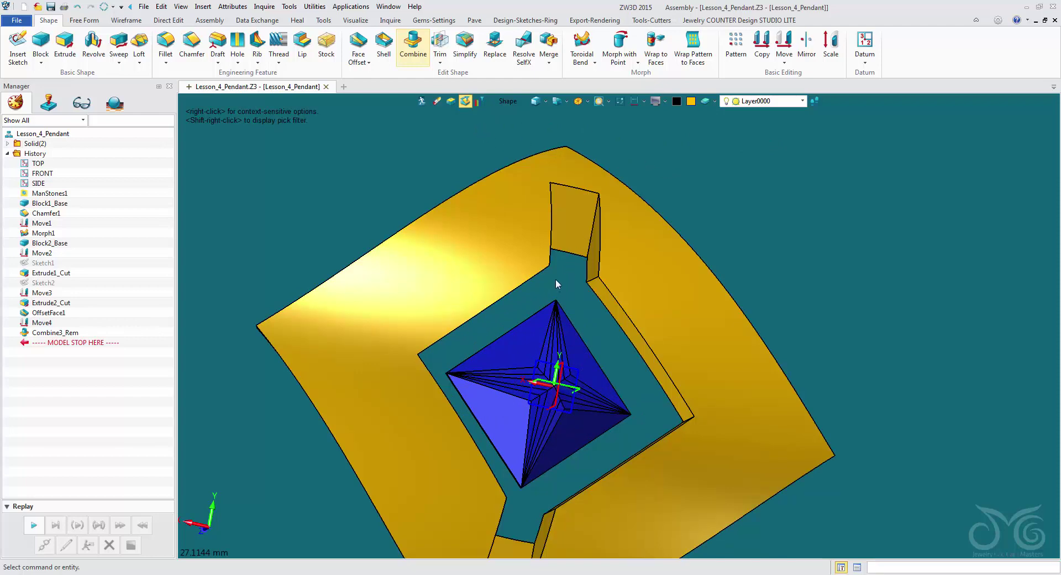
middle_click_drag(728, 238, 890, 238)
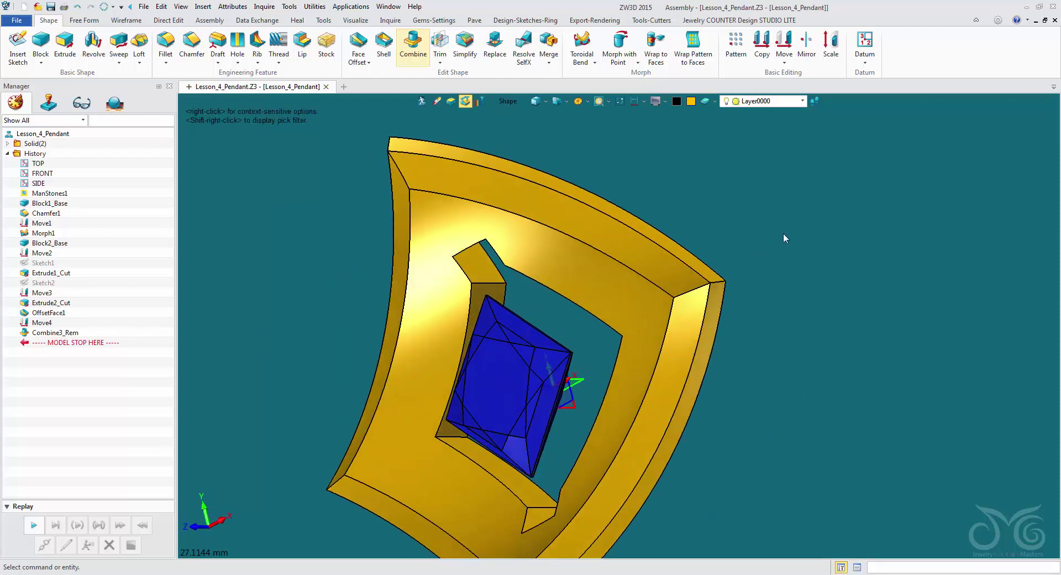
Unblank the long bar so it shows together with the plate and diamond
right_click(686, 196)
mouse_move(708, 230)
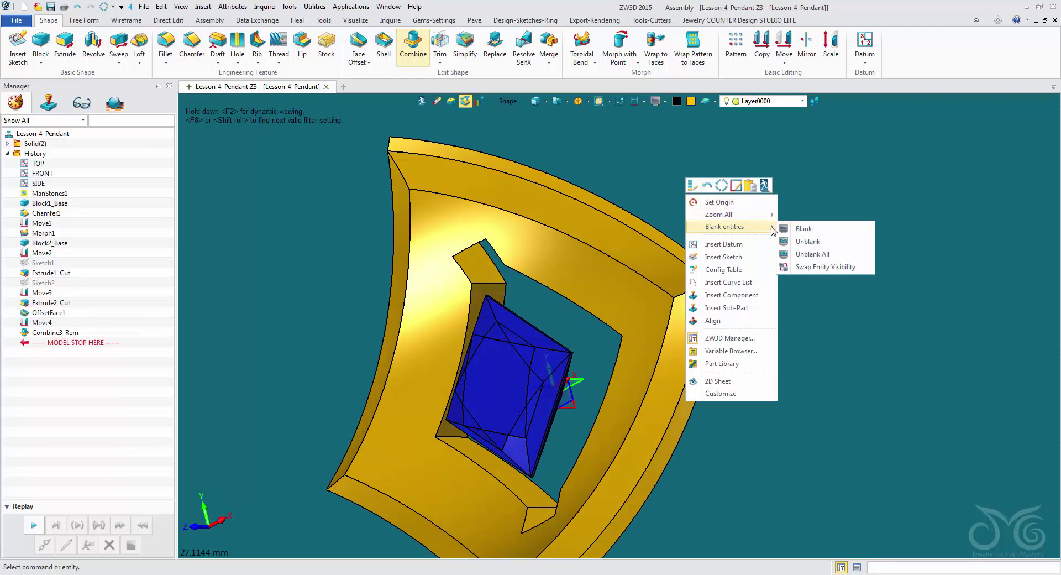
left_click(801, 242)
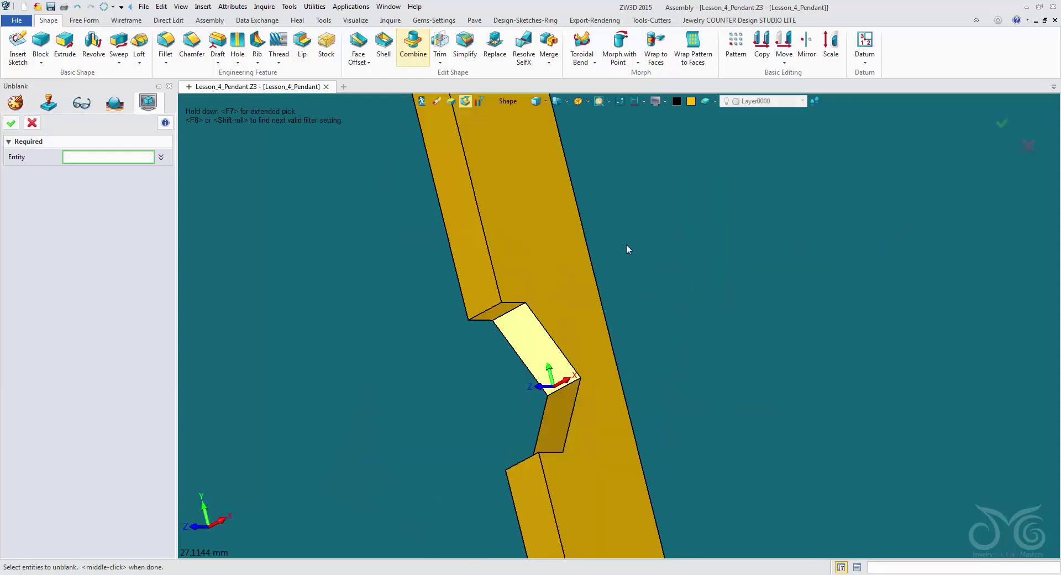
left_click(539, 257)
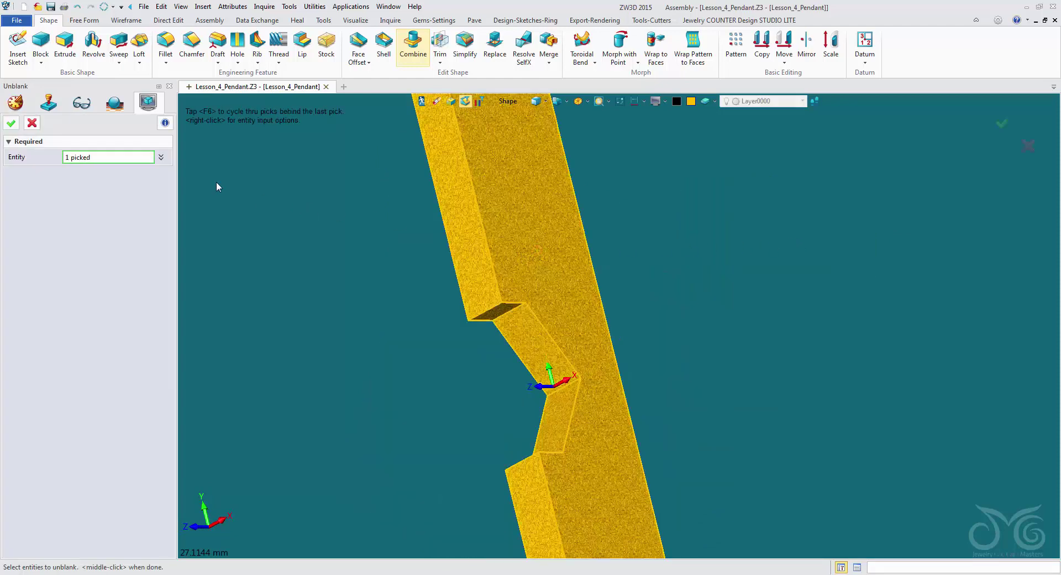
left_click(11, 123)
right_click_drag(233, 243, 339, 354)
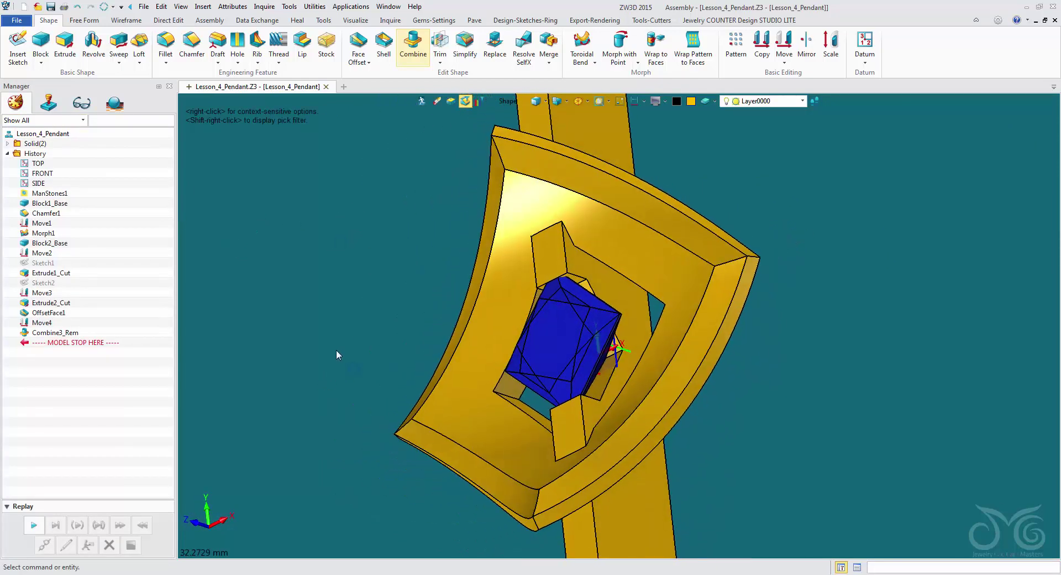
left_click(441, 48)
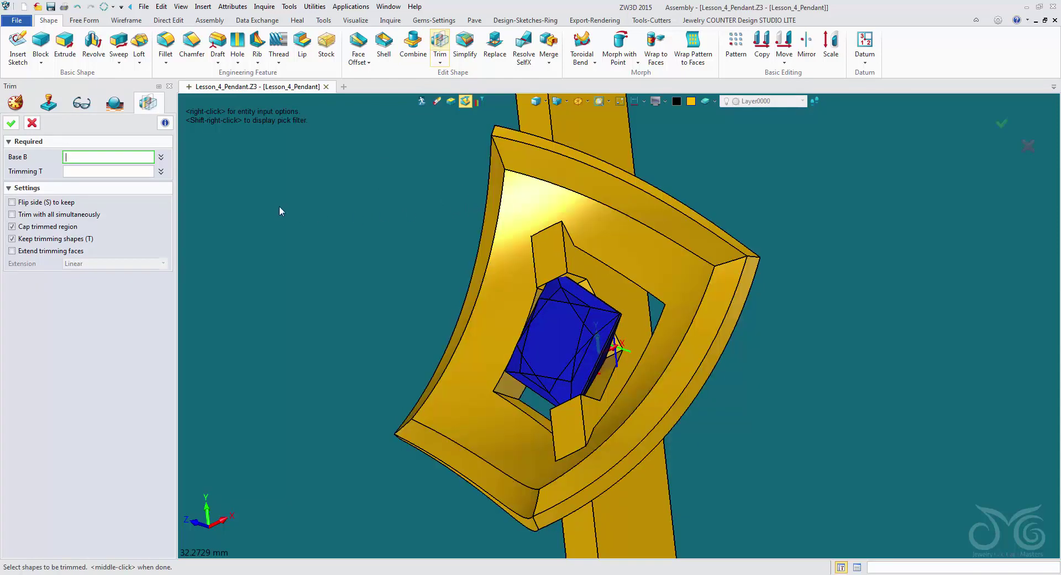
left_click(561, 130)
left_click(32, 123)
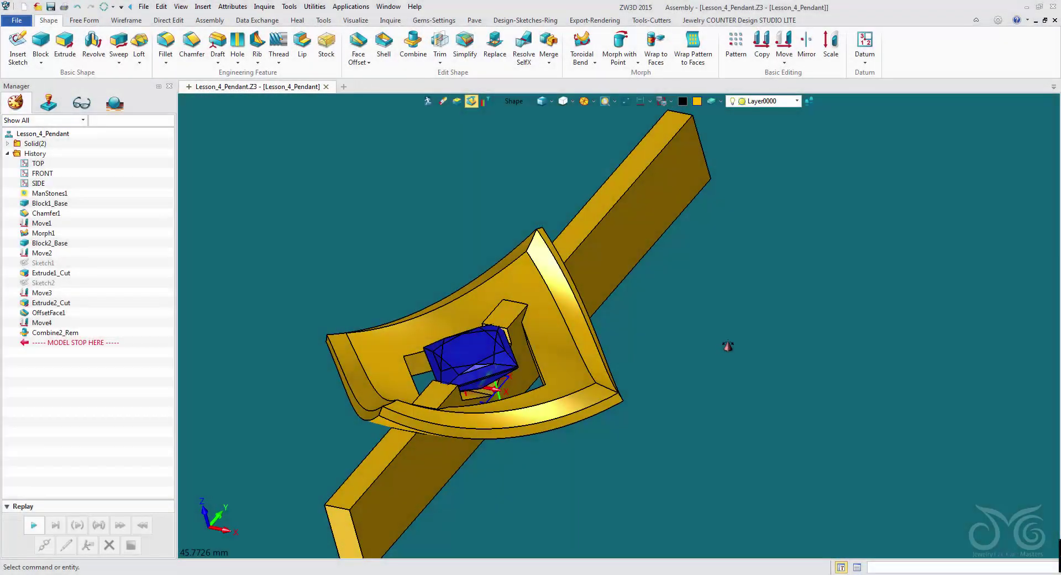
Examine close up how the diamond's corners meet the seat faces of the long bar
middle_click_drag(727, 348, 346, 212)
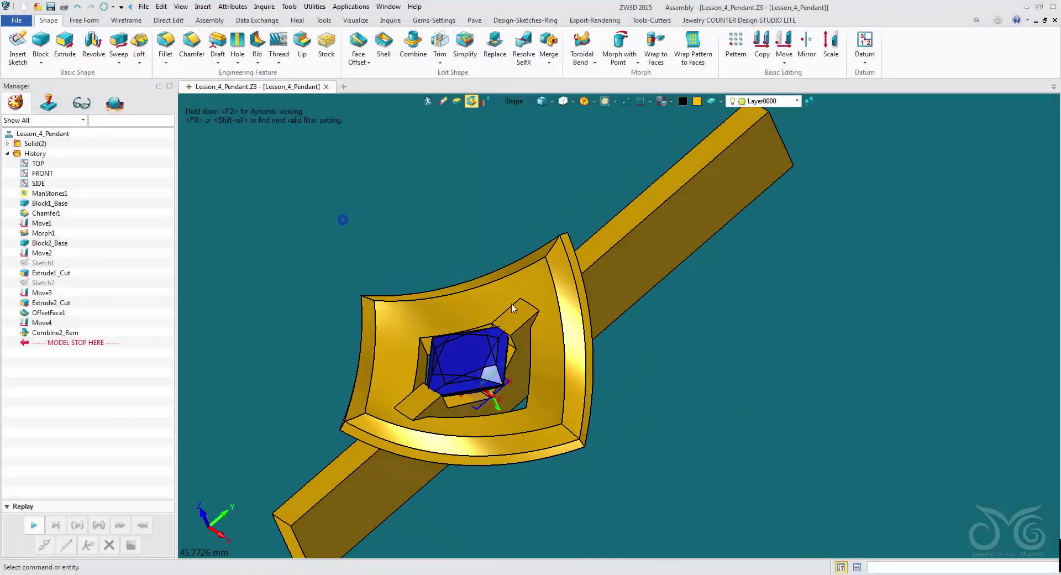
scroll(464, 363, "up", 10)
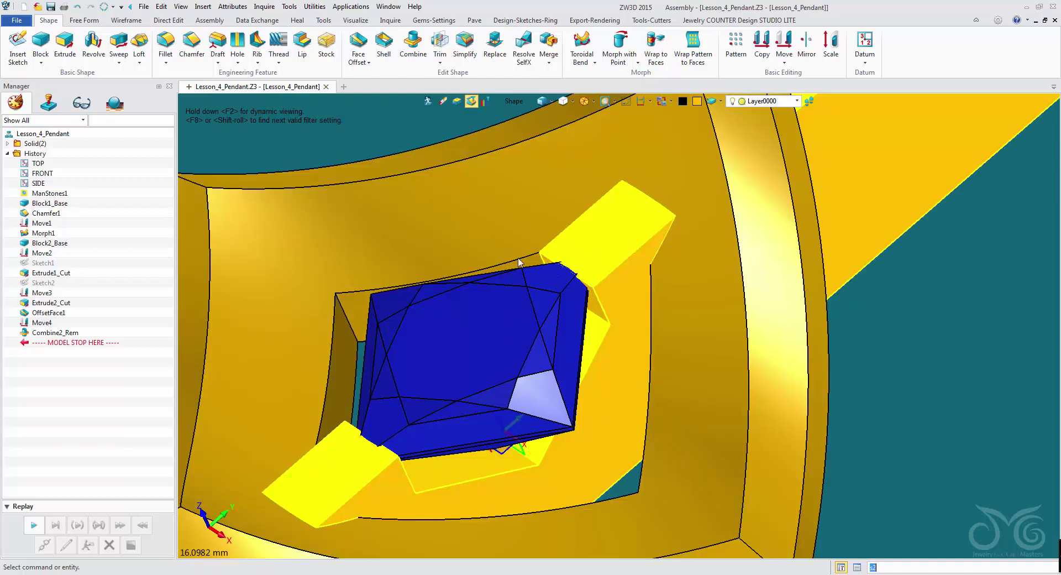
middle_click_drag(597, 263, 472, 275)
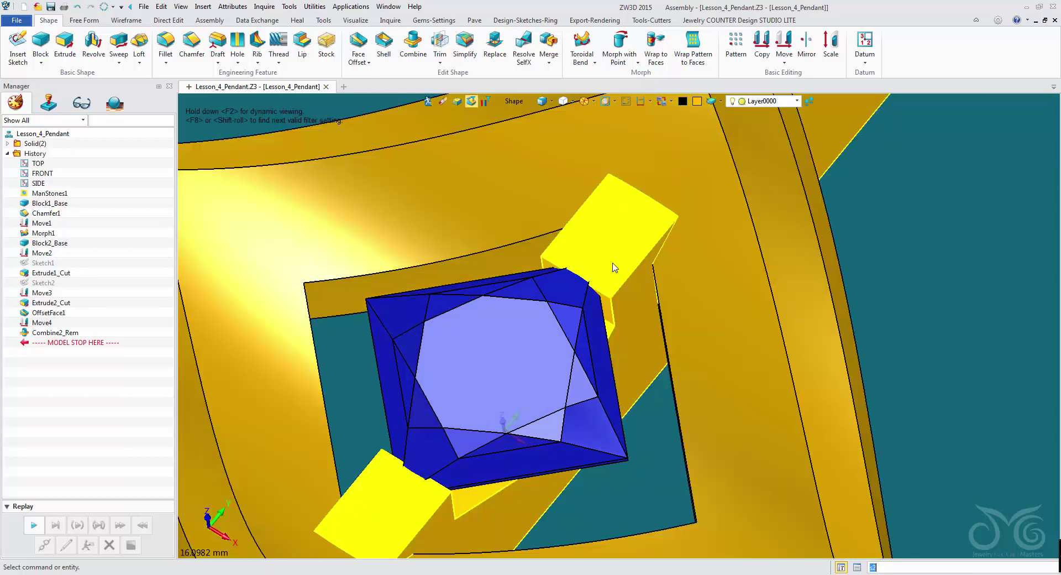
scroll(541, 282, "up", 3)
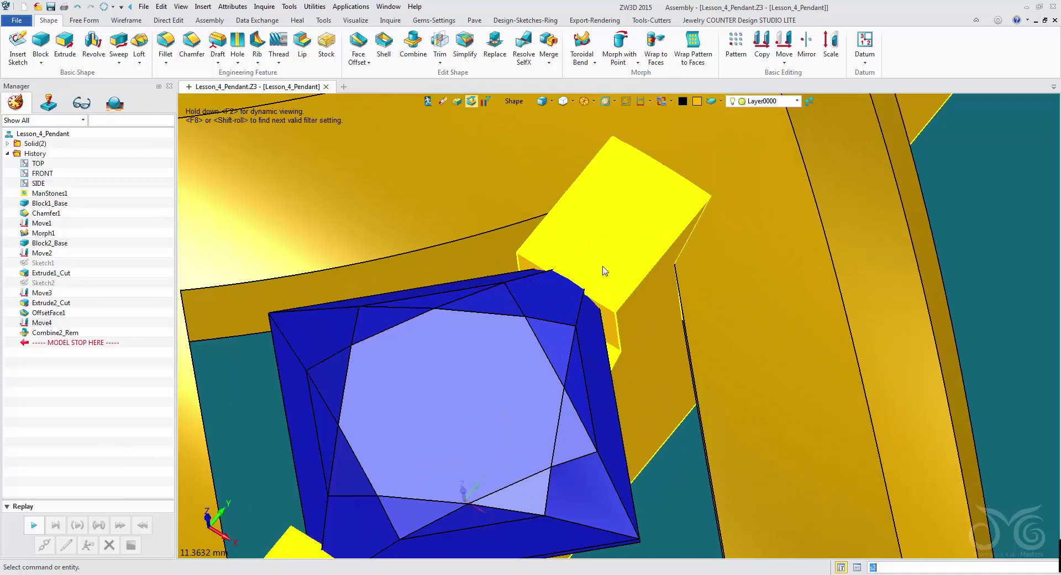
middle_click_drag(547, 307, 417, 362)
middle_click_drag(264, 191, 662, 156)
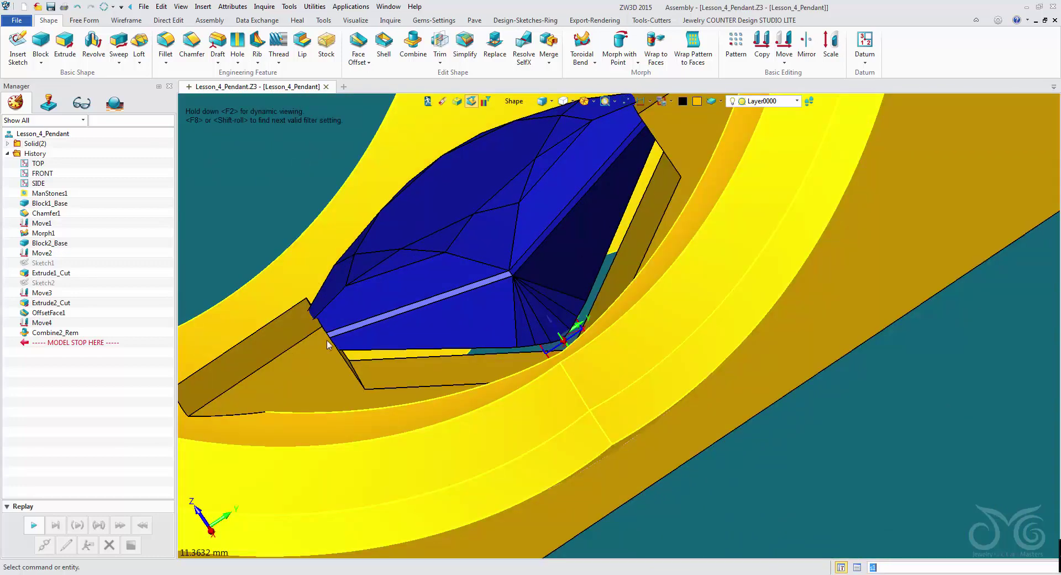
middle_click_drag(326, 340, 321, 196)
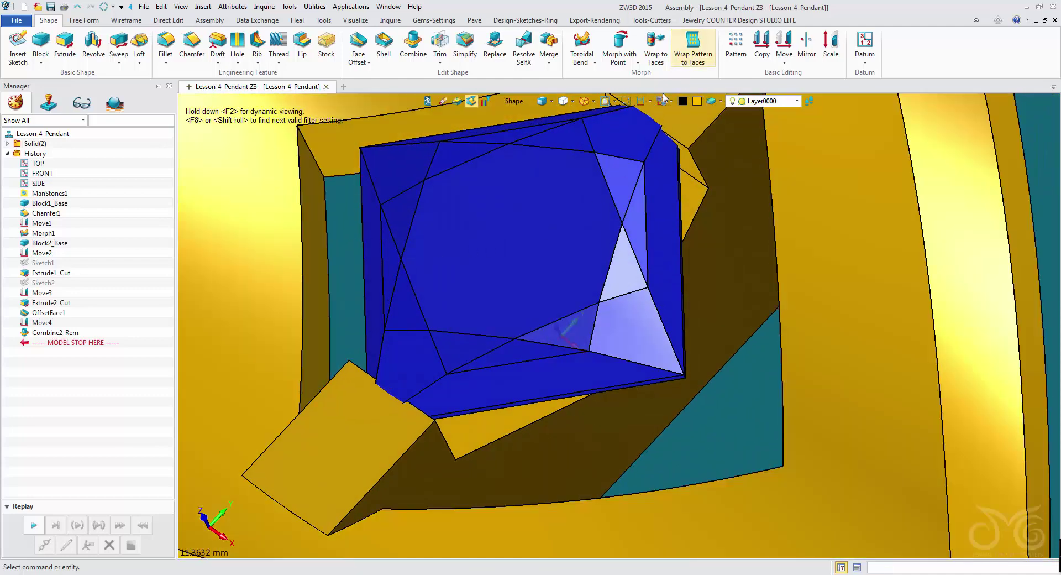
Start a Pilot Cutter on the diamond and set its elevation to 0 mm
left_click(652, 21)
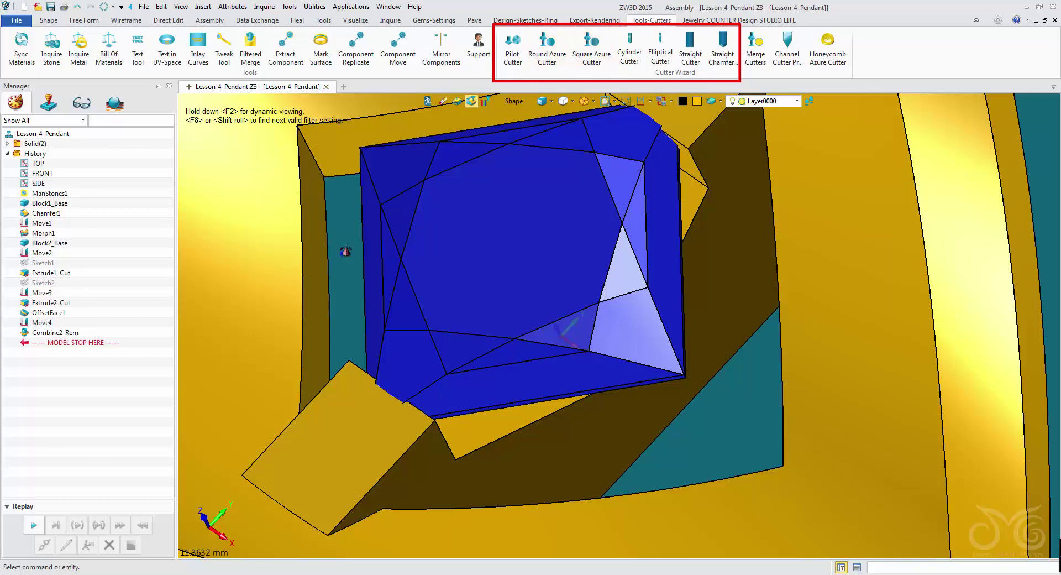
middle_click_drag(345, 251, 328, 284)
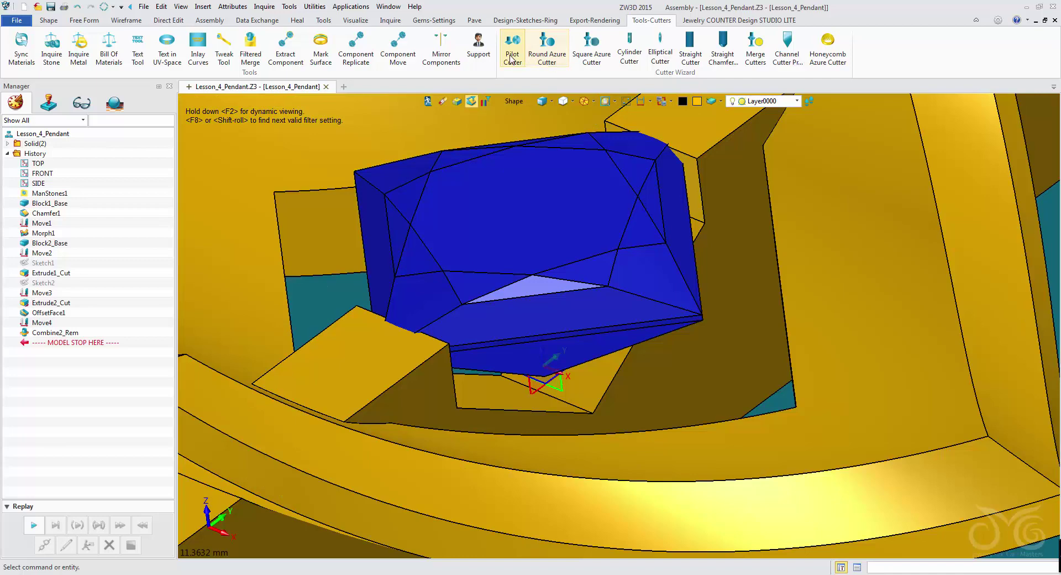
left_click(511, 55)
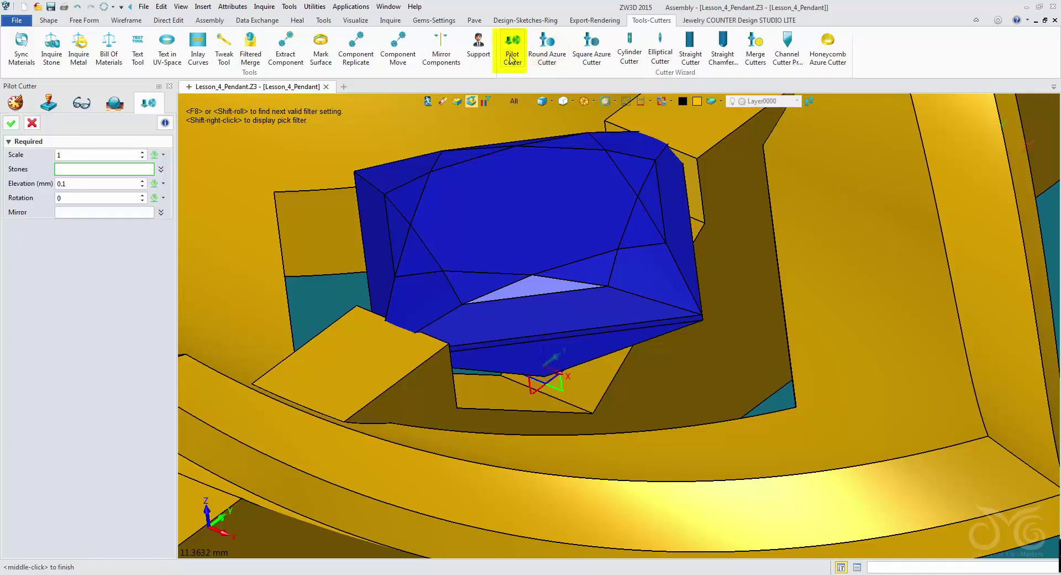
left_click(481, 156)
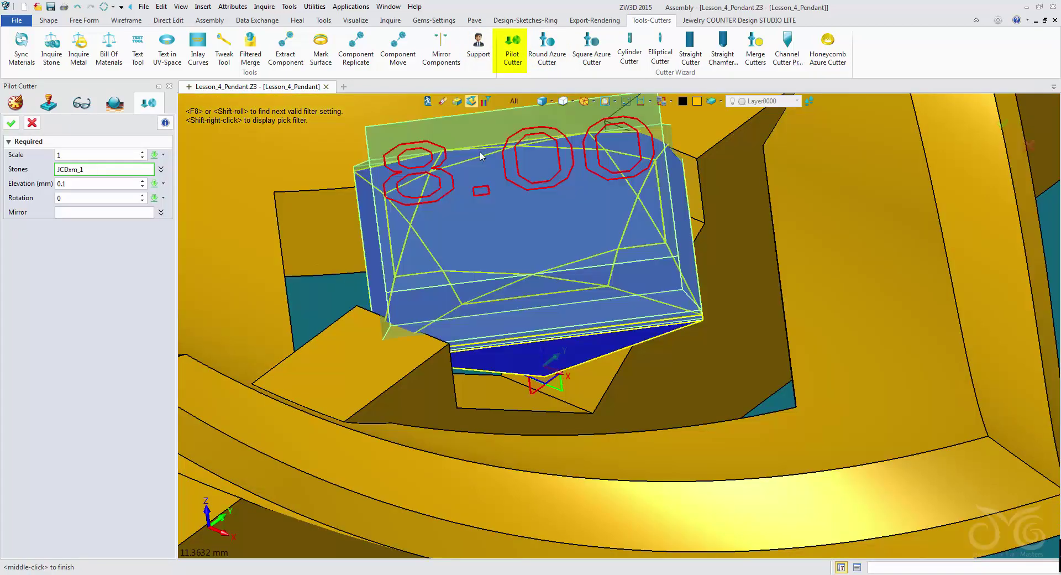
left_click(467, 221)
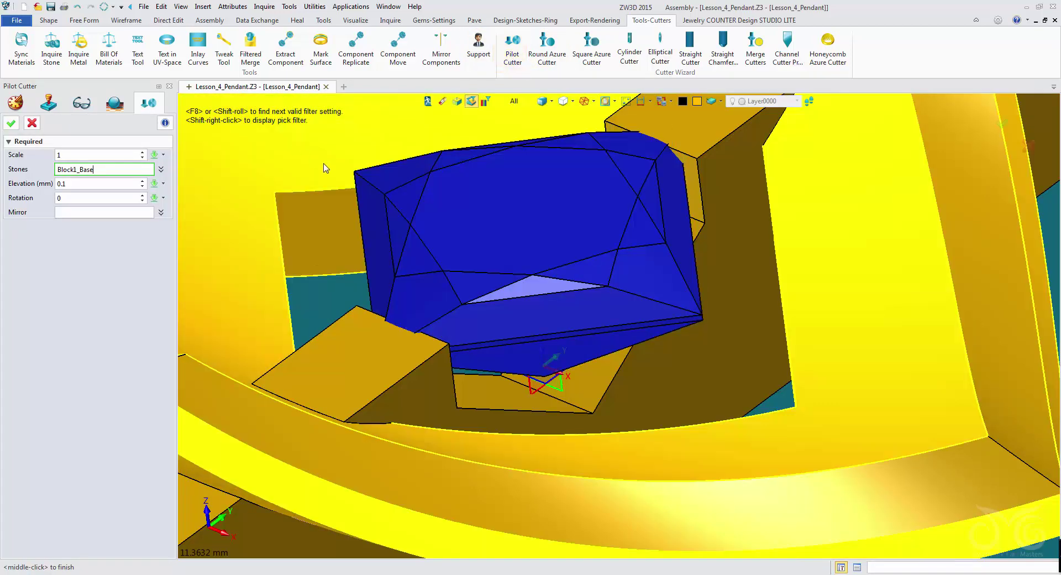
left_click(463, 216)
right_click_drag(520, 229, 499, 219)
left_click(499, 219)
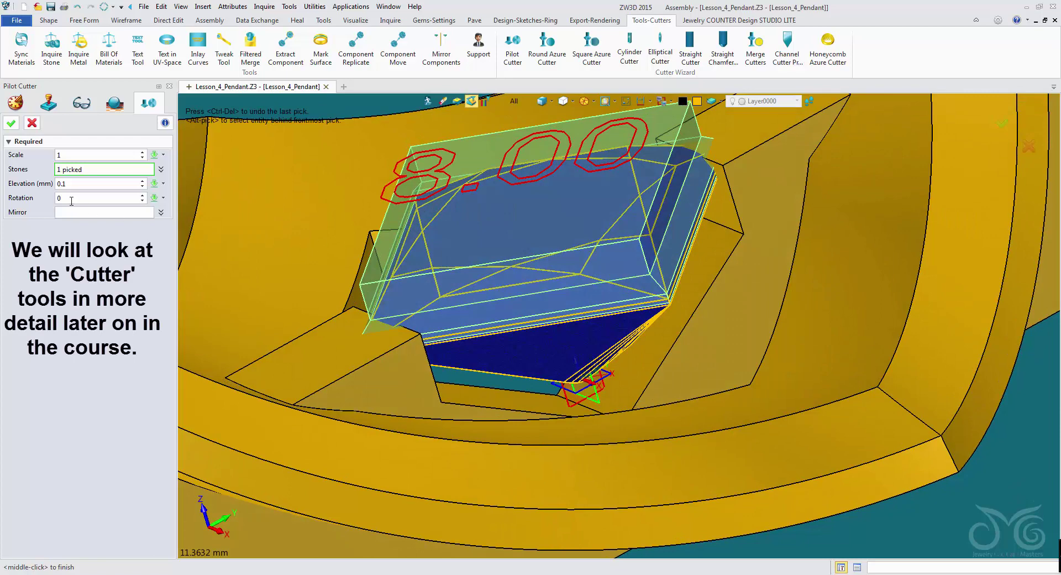
left_click(89, 185)
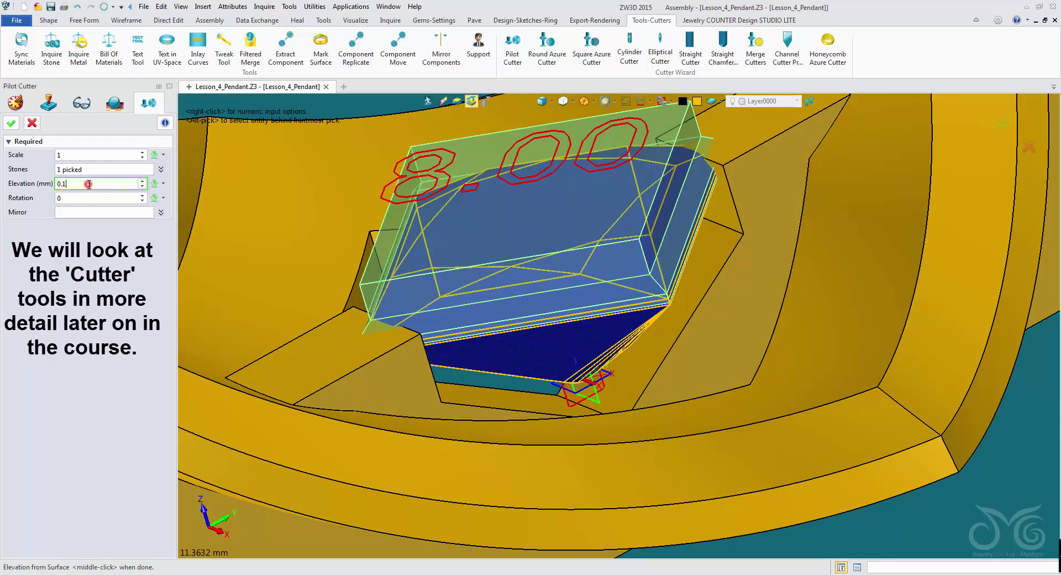
scroll(90, 184, "down", 10)
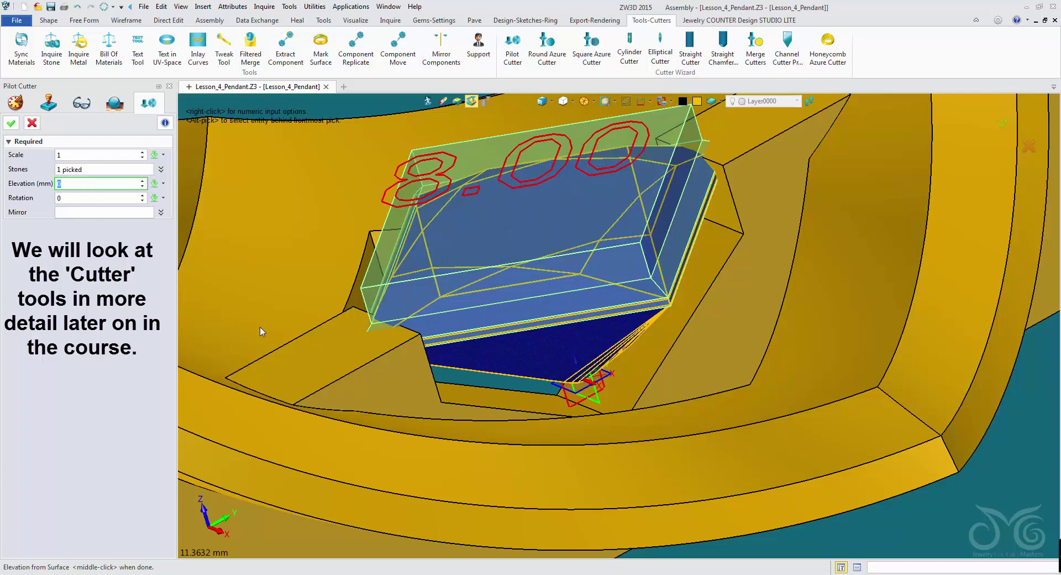
Create a pilot cutter on the picked gemstone with scale 1, elevation 0 mm and rotation 0
right_click_drag(590, 388, 566, 362)
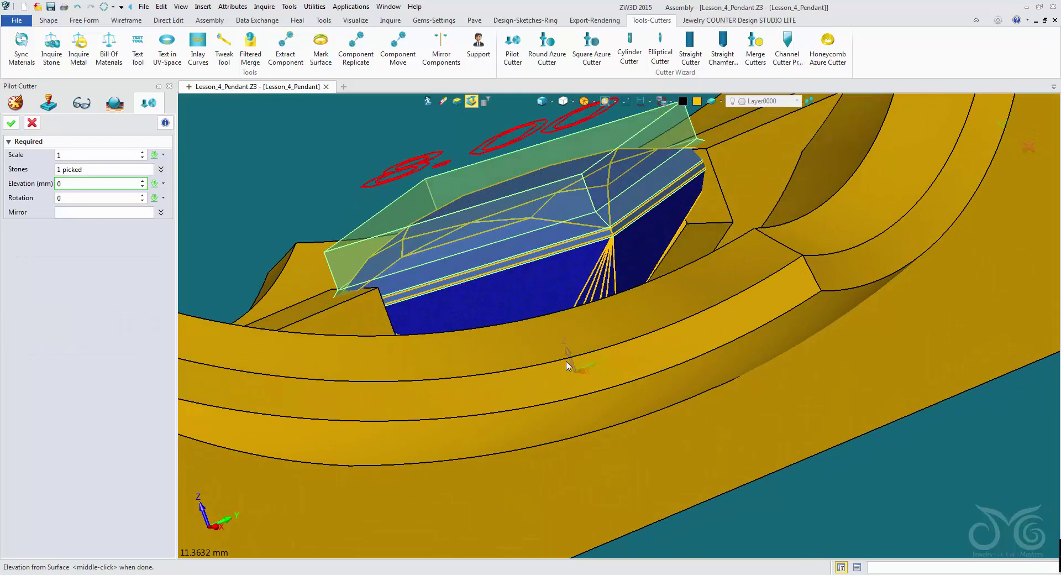
left_click(15, 127)
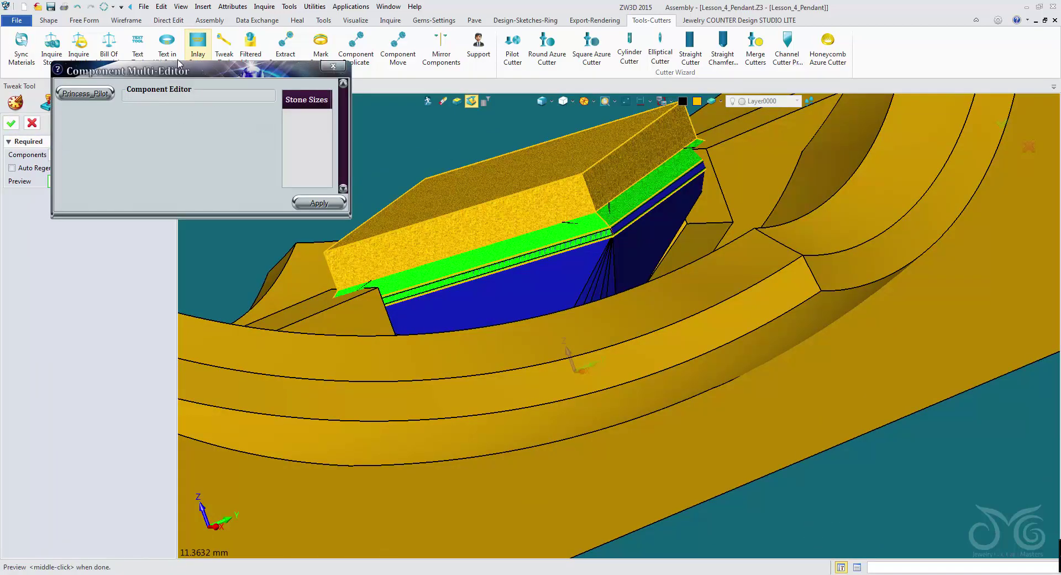
Review all Princess_Pilot cutter parameters in an enlarged Component Multi-Editor, leave them as they are and exit the Tweak Tool
left_click_drag(180, 70, 182, 104)
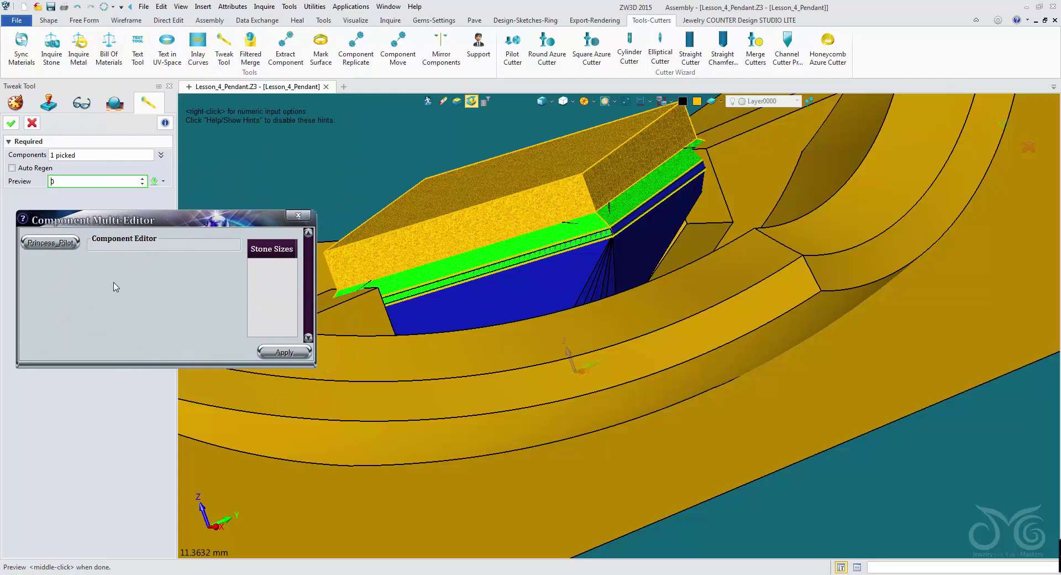
left_click(65, 247)
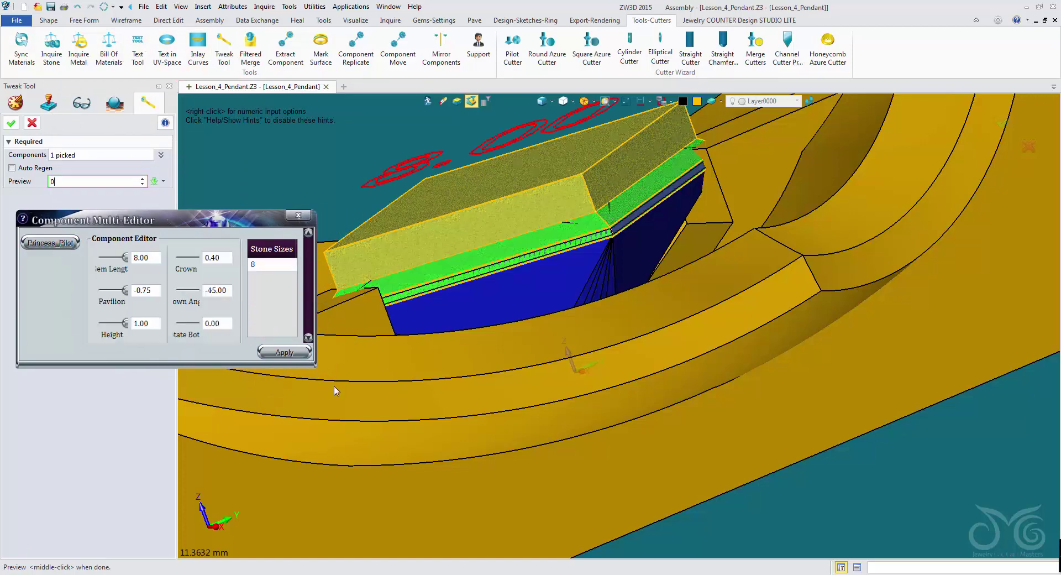
left_click_drag(315, 368, 390, 414)
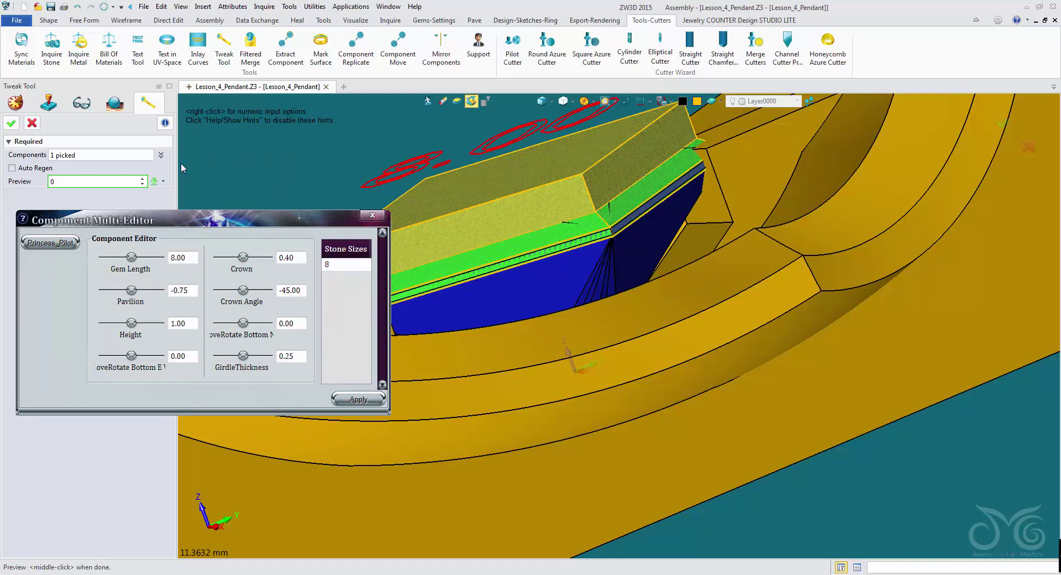
left_click(31, 125)
Merge the pilot cutter into the diagonal bar as the base, using the Cutters filter, to cut the gemstone's seat
right_click_drag(317, 143, 331, 164)
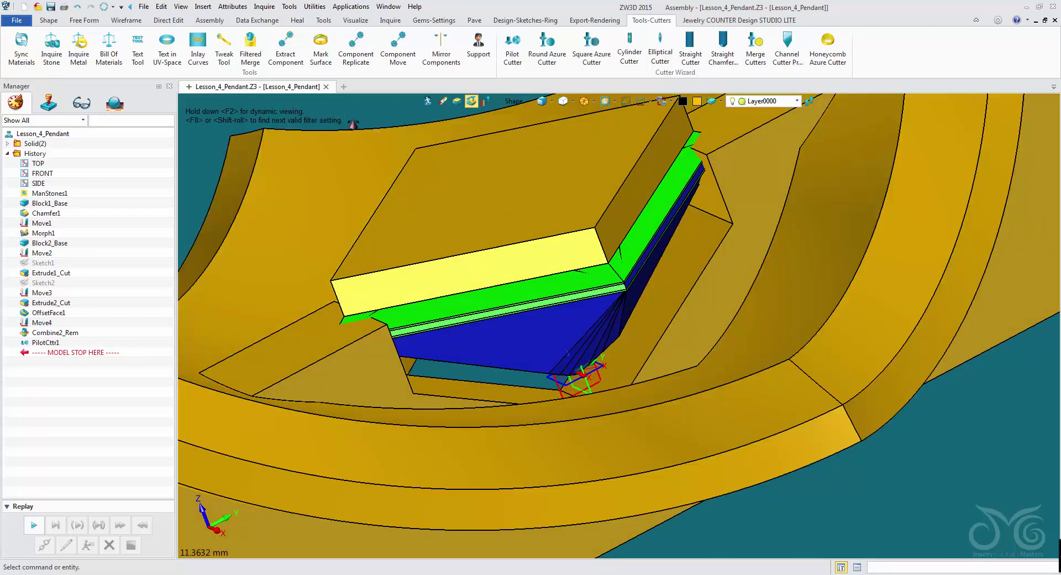
middle_click_drag(344, 117, 401, 172)
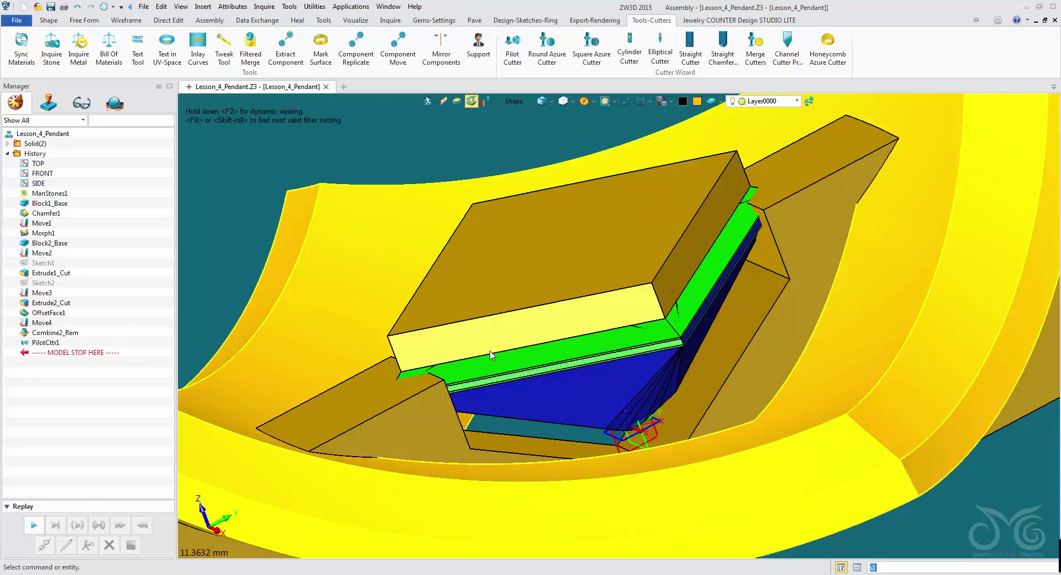
scroll(365, 412, "down", 3)
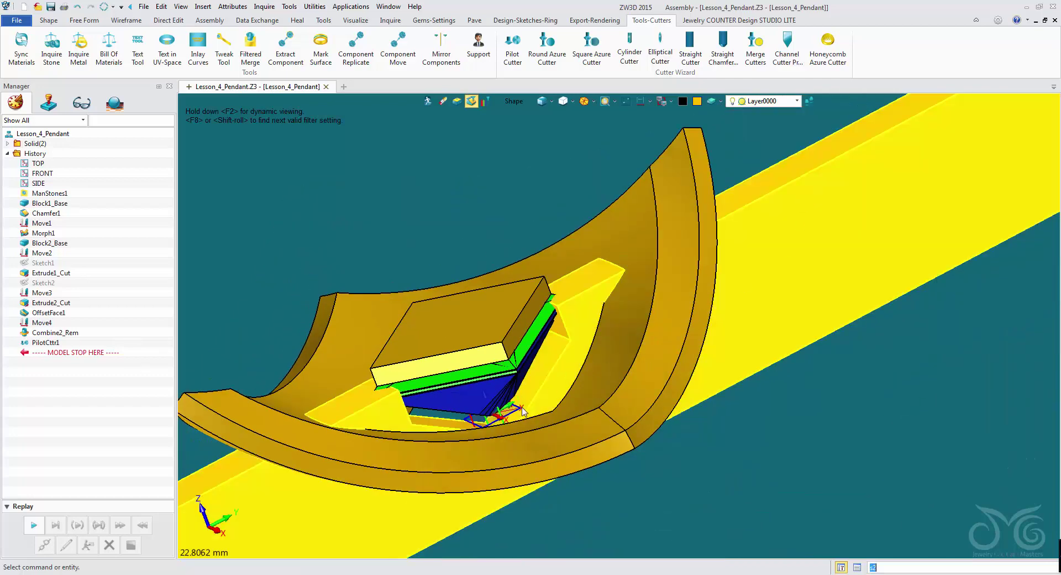
scroll(554, 315, "up", 3)
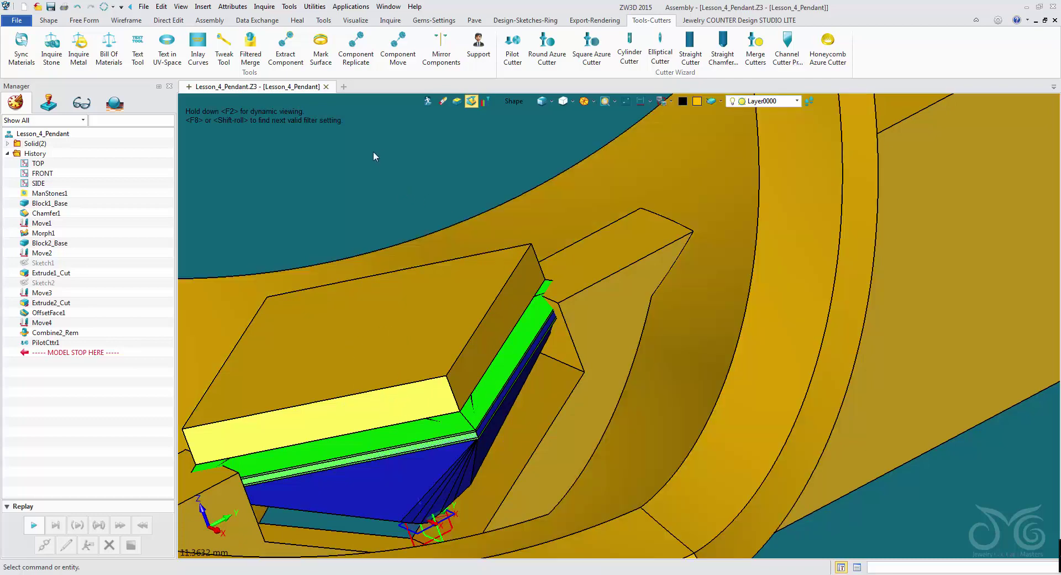
right_click_drag(373, 150, 434, 139)
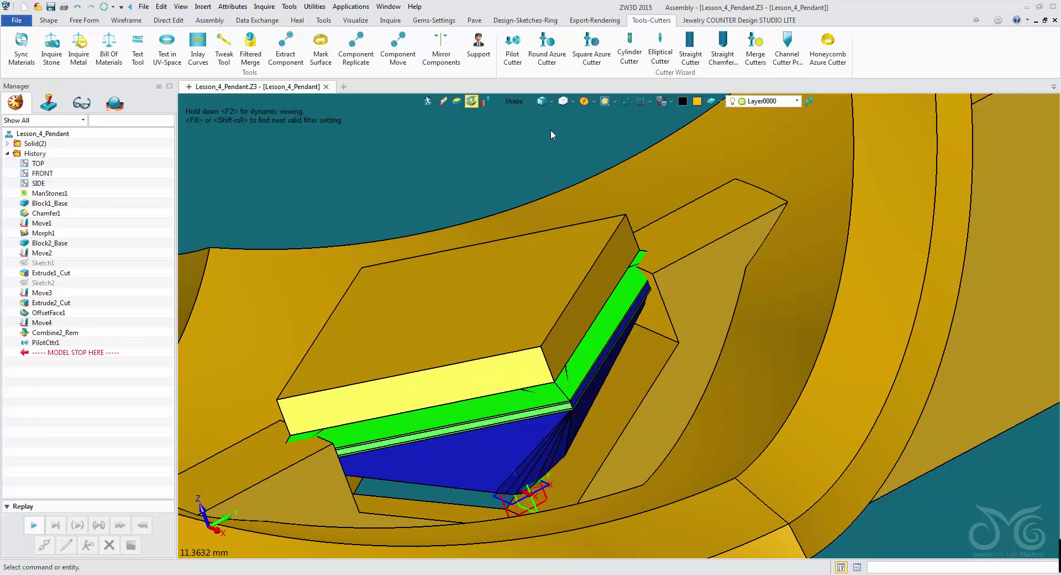
left_click(757, 43)
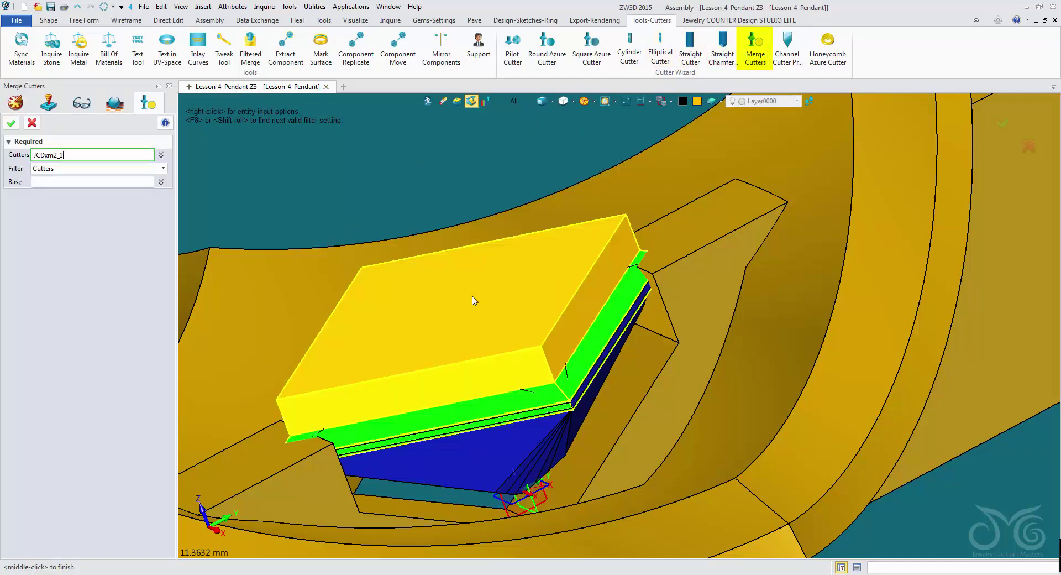
left_click(474, 297)
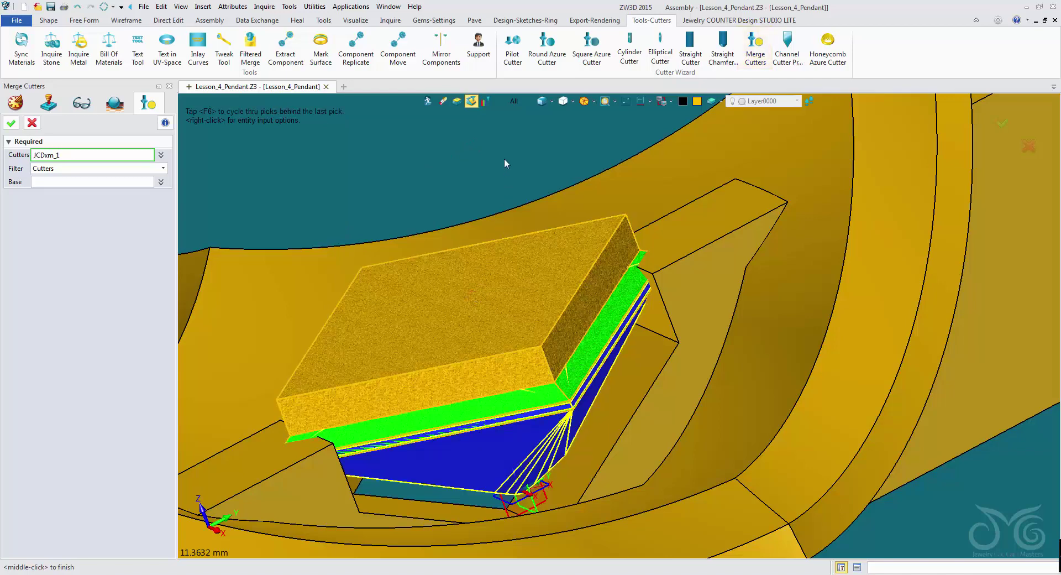
left_click(99, 183)
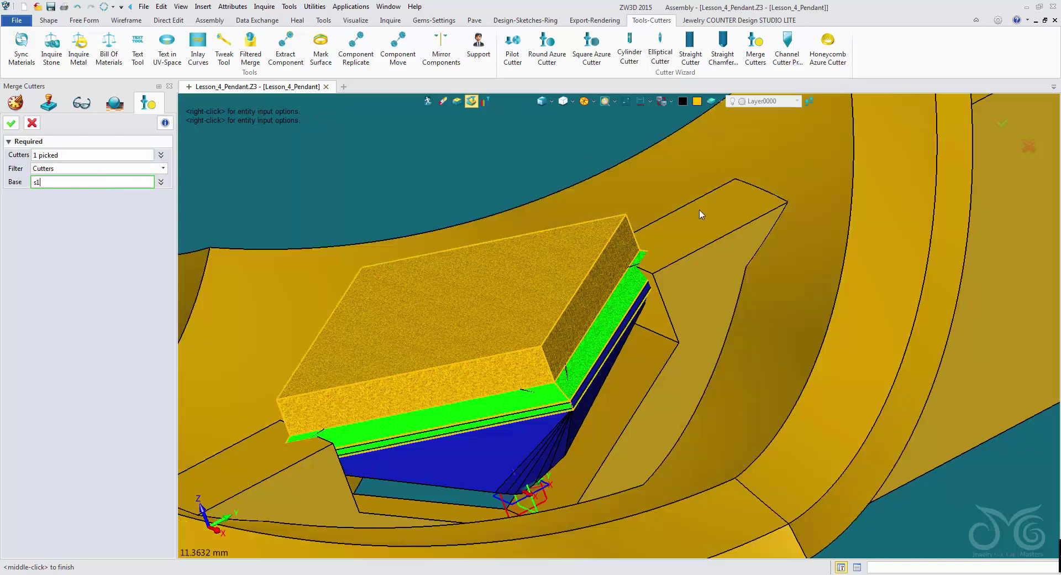
left_click(706, 229)
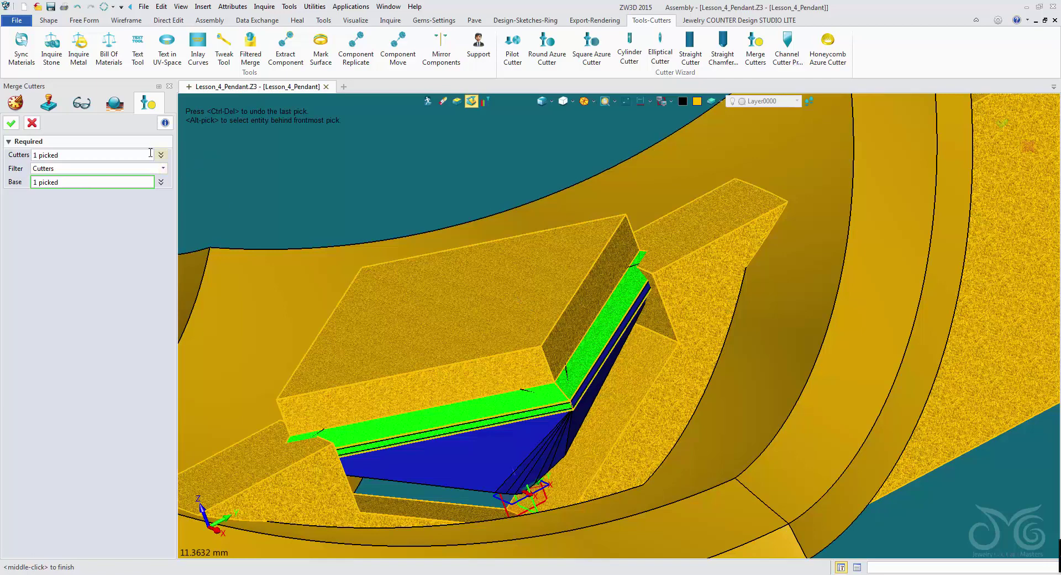
left_click(17, 125)
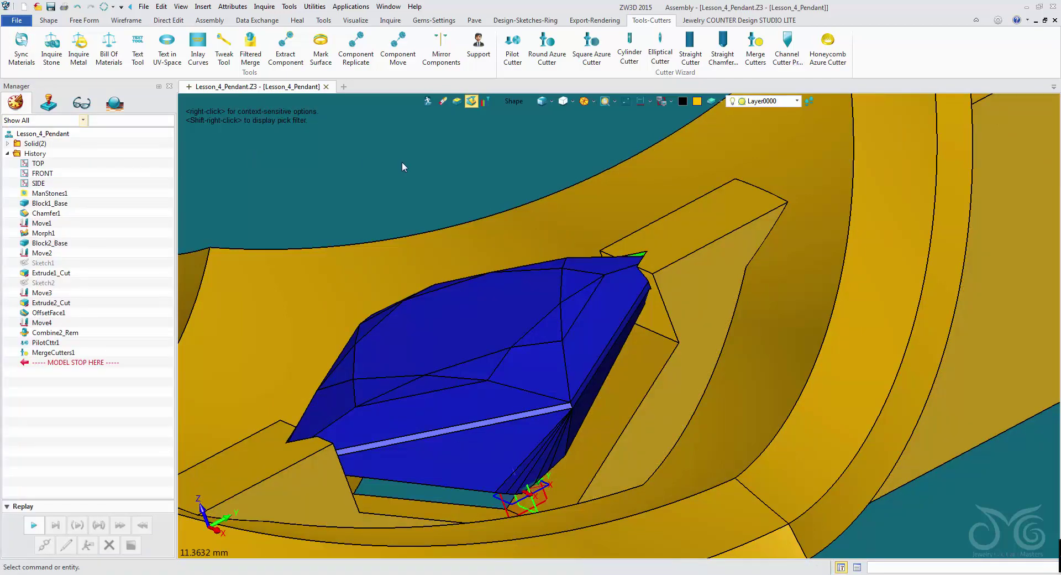
Hide the Center Stone layer and examine the seat cut into the inner ends of the bar
right_click_drag(436, 170, 453, 184)
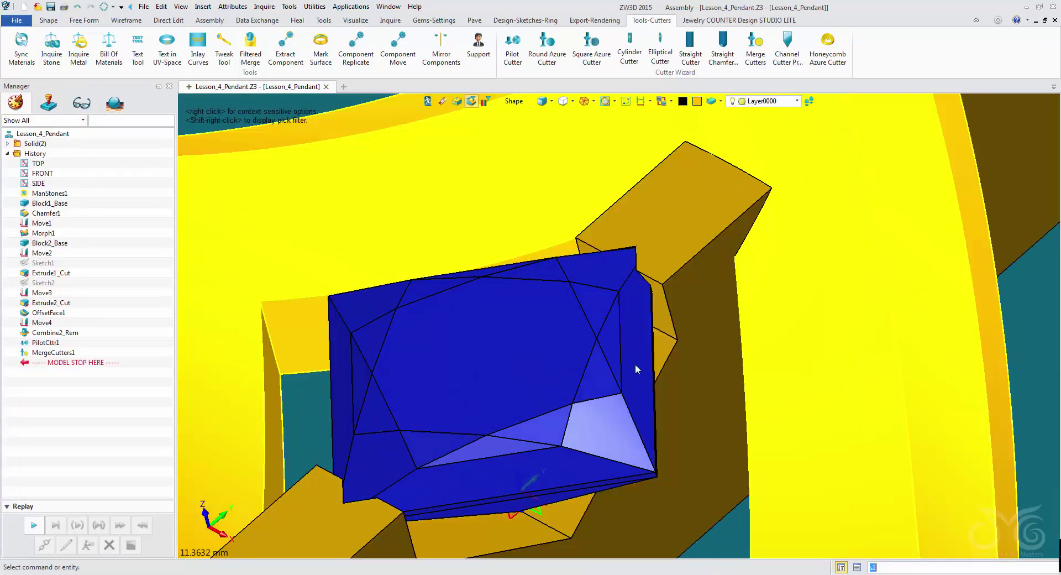
right_click_drag(607, 369, 605, 347)
right_click(509, 103, "shift")
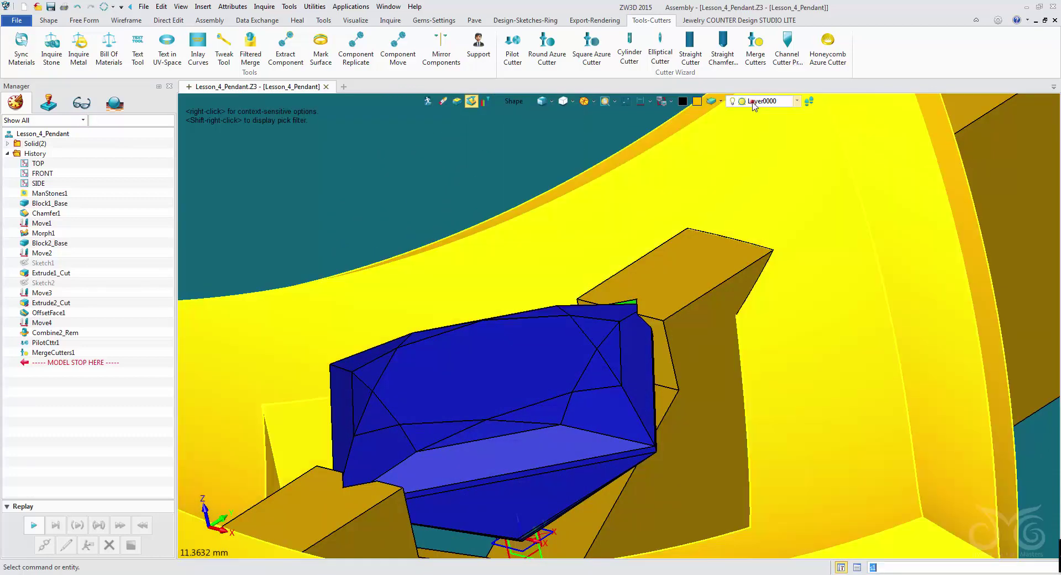
left_click(768, 101)
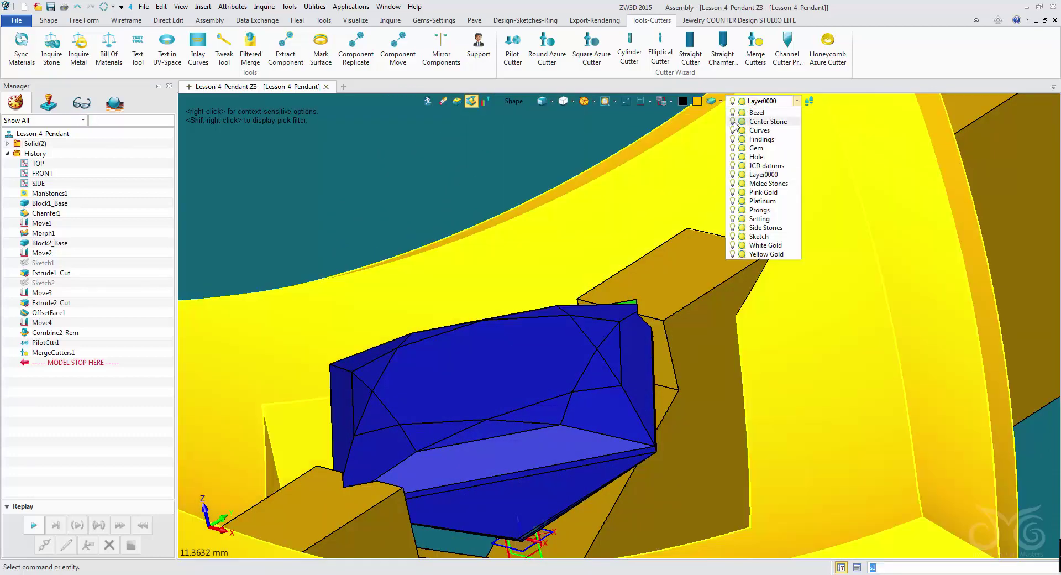
left_click(733, 122)
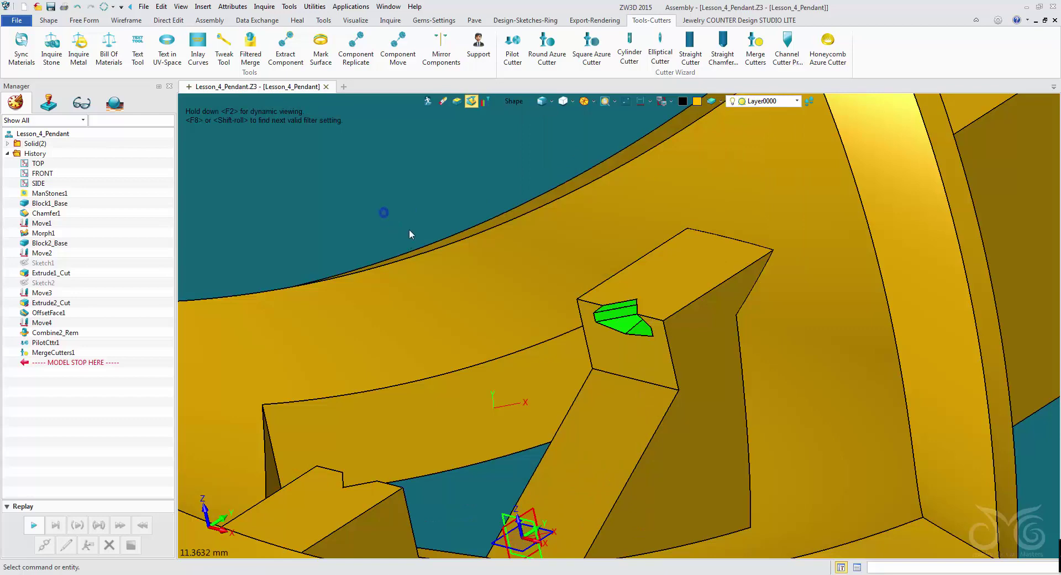
right_click_drag(409, 230, 509, 271)
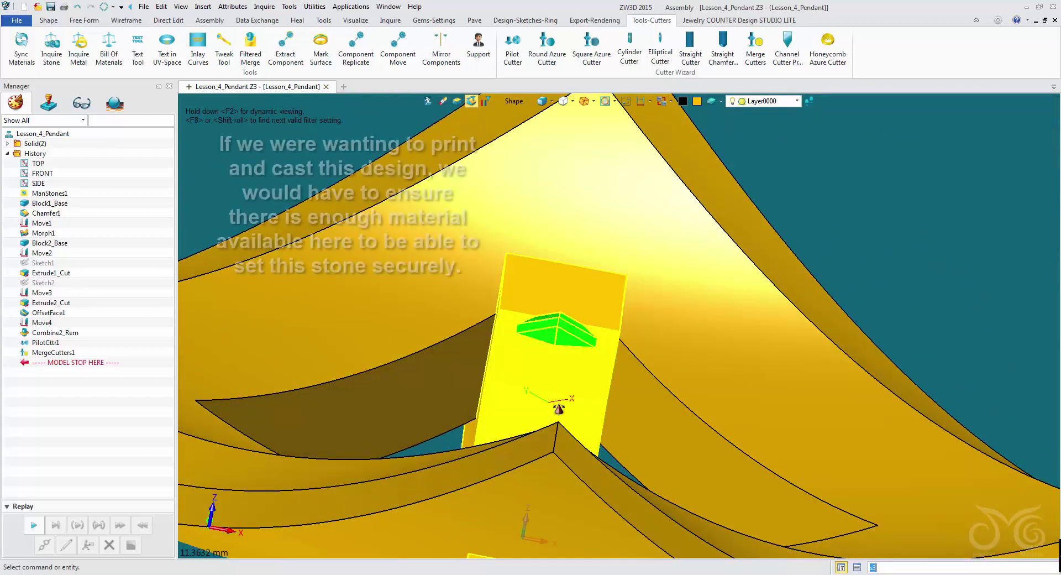
mouse_move(559, 409)
right_mouse_down()
mouse_move(490, 414)
mouse_move(492, 436)
right_mouse_up()
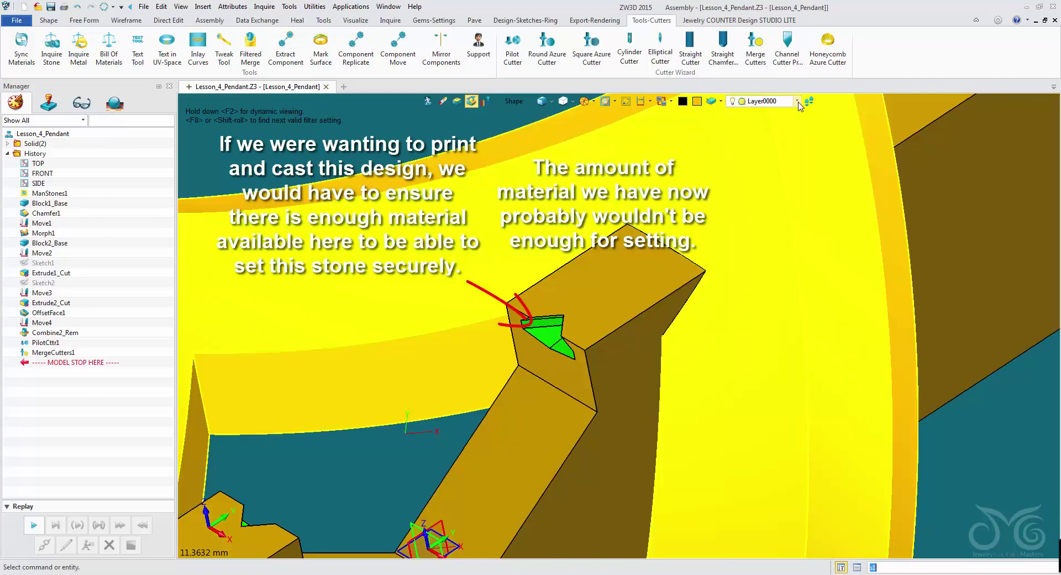
Show the Center Stone layer again and view the whole pendant with its gemstone
left_click(797, 101)
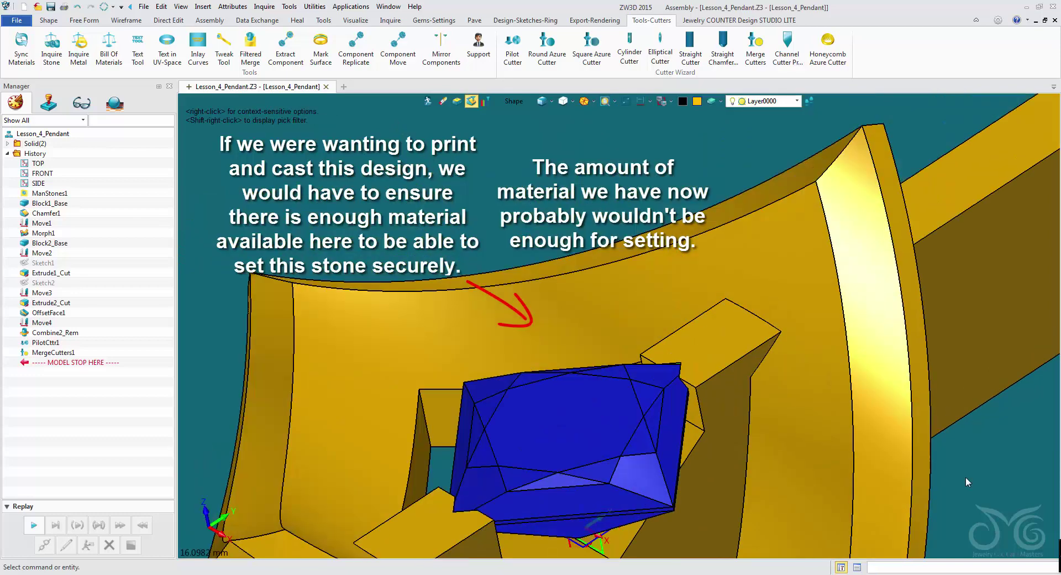
scroll(966, 477, "down", 2)
right_click_drag(966, 478, 805, 399)
scroll(920, 354, "down", 3)
scroll(805, 396, "down", 3)
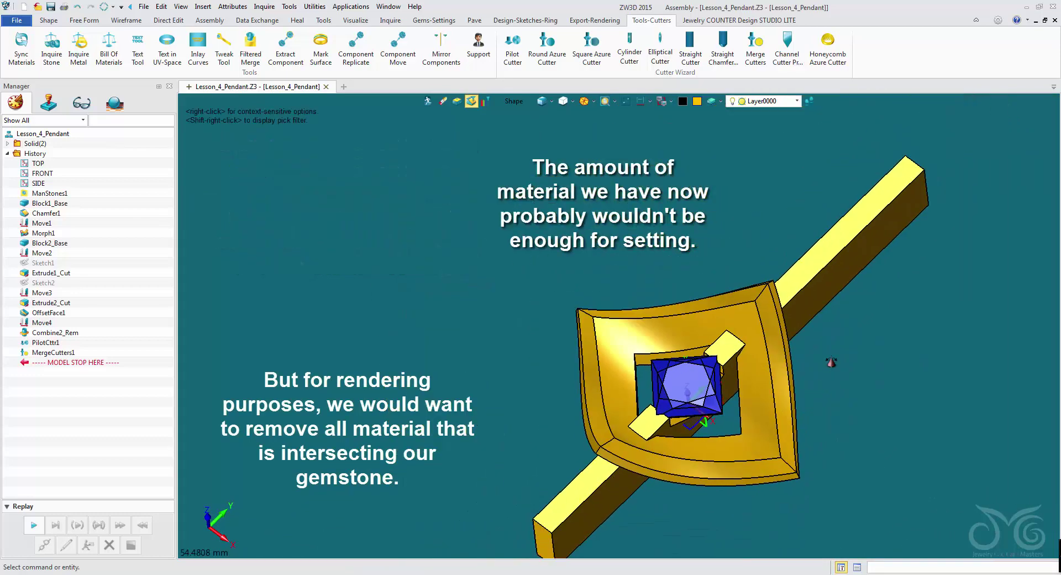
scroll(832, 362, "down", 1)
mouse_move(832, 362)
right_mouse_down()
mouse_move(838, 339)
mouse_move(849, 365)
mouse_move(847, 345)
mouse_move(832, 346)
mouse_move(834, 368)
right_mouse_up()
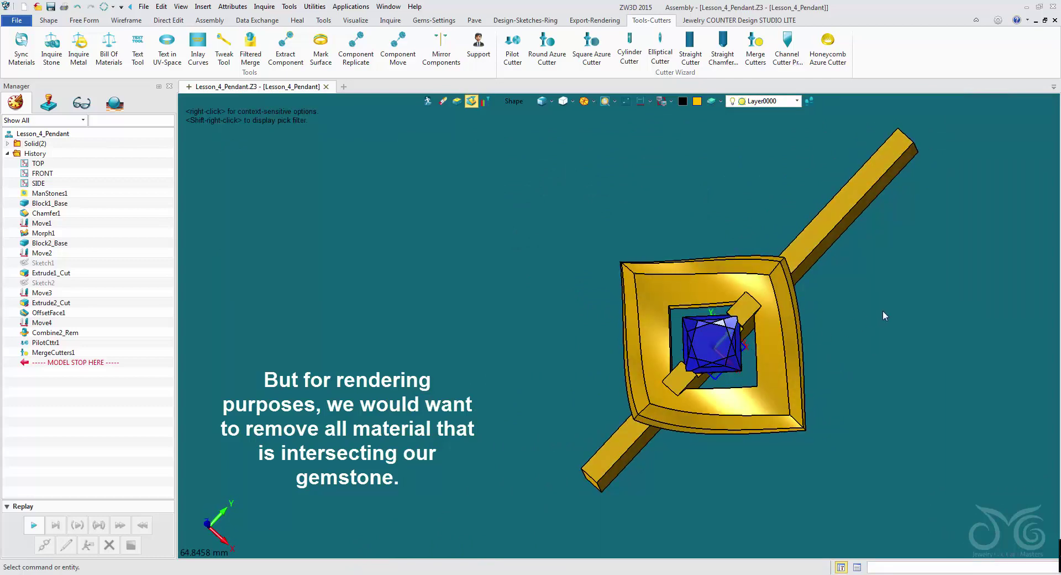
Start an edge fillet with a 0.3 radius on the two long upper edges of the diagonal bar's near arm
right_click_drag(458, 410, 530, 401)
left_click(48, 21)
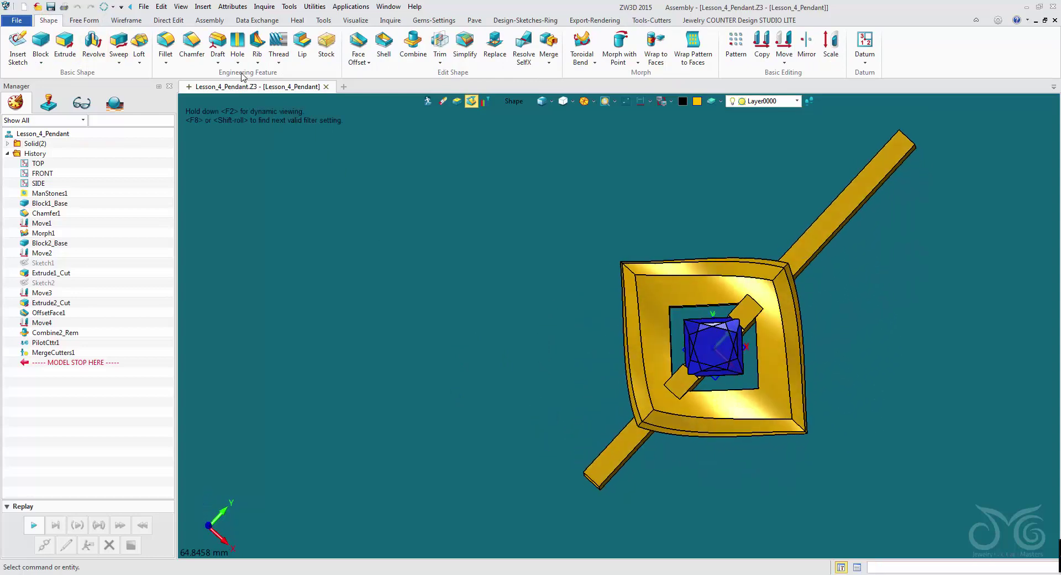
left_click(166, 42)
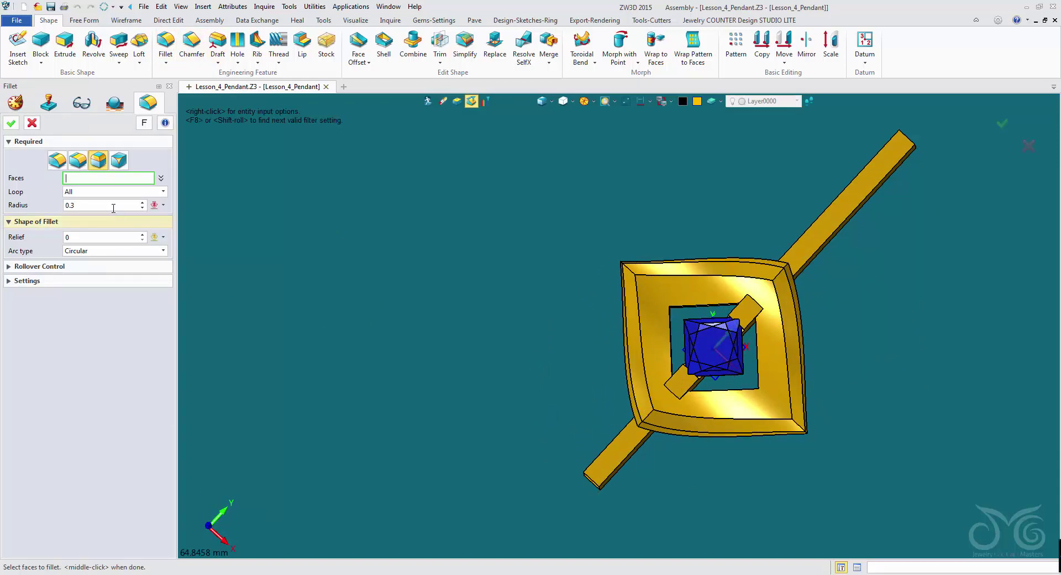
left_click(57, 161)
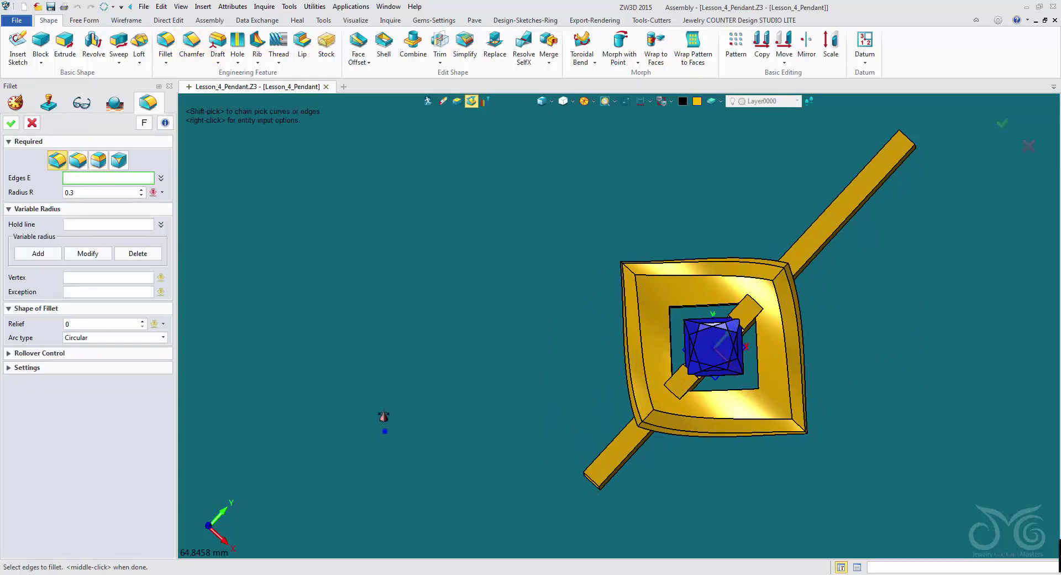
right_click_drag(381, 421, 404, 373)
middle_click_drag(535, 484, 339, 410)
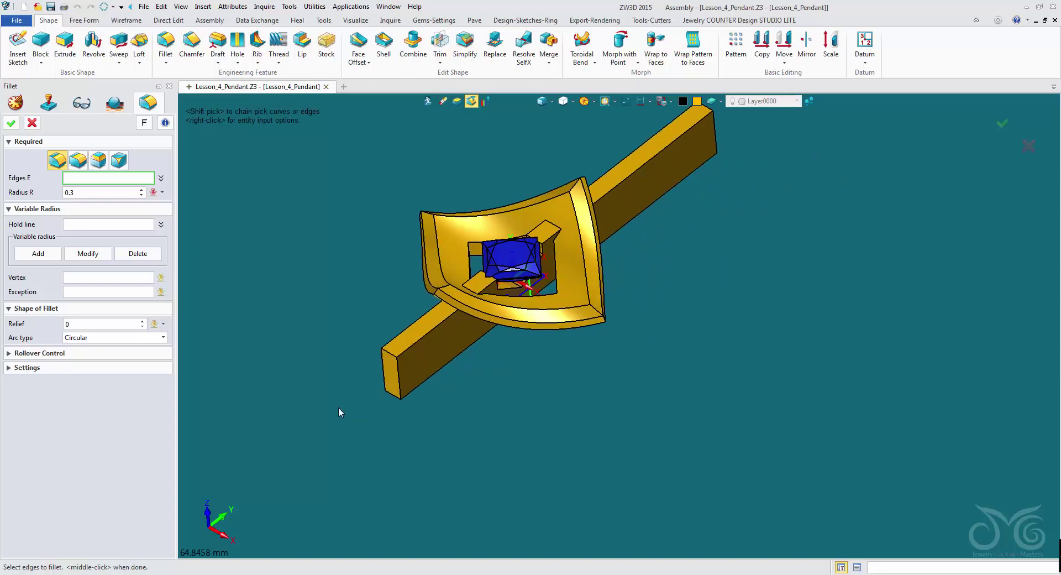
scroll(334, 377, "up", 3)
left_click(493, 308)
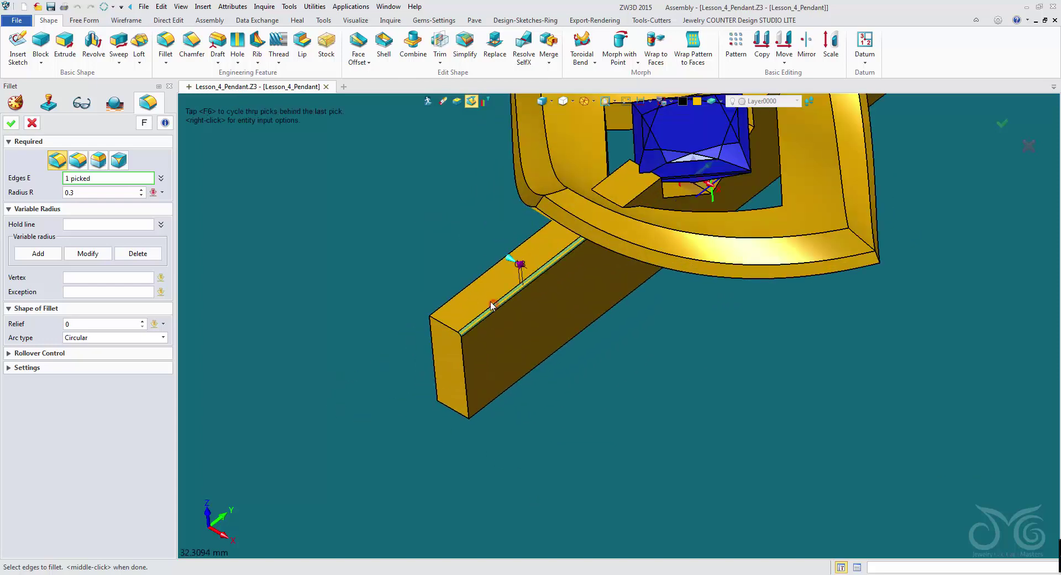
left_click(468, 284)
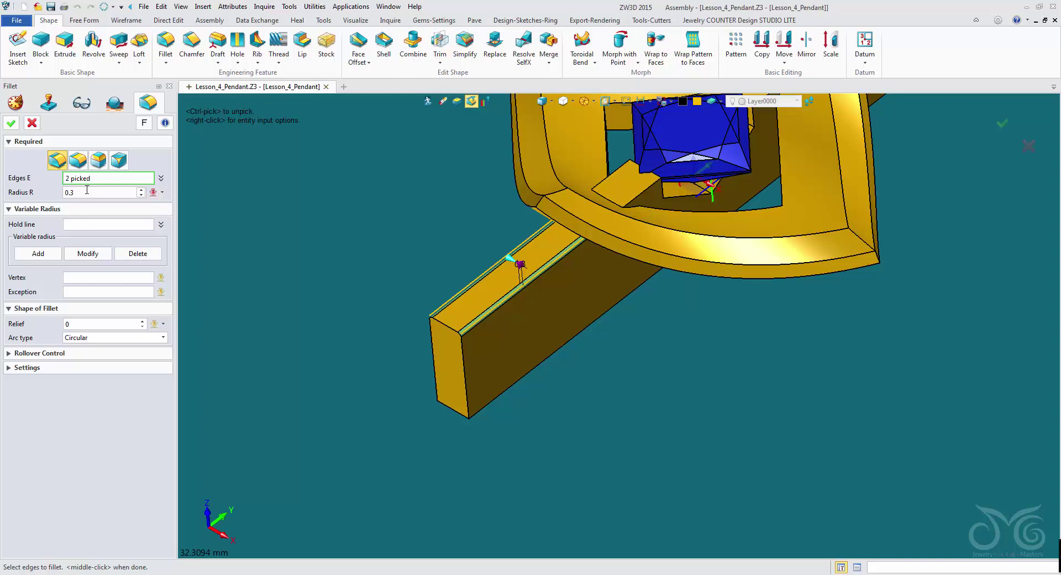
Add the near arm's upper end edge and the far arm's three upper edges, and apply the 0.3 fillet
left_click(87, 190)
scroll(86, 190, "up", 1)
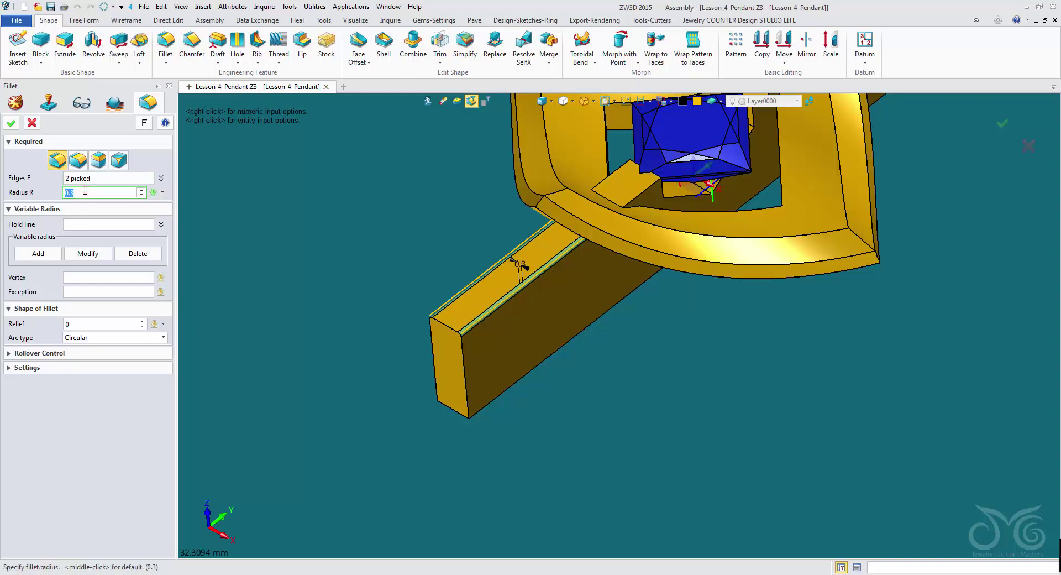
left_click(112, 178)
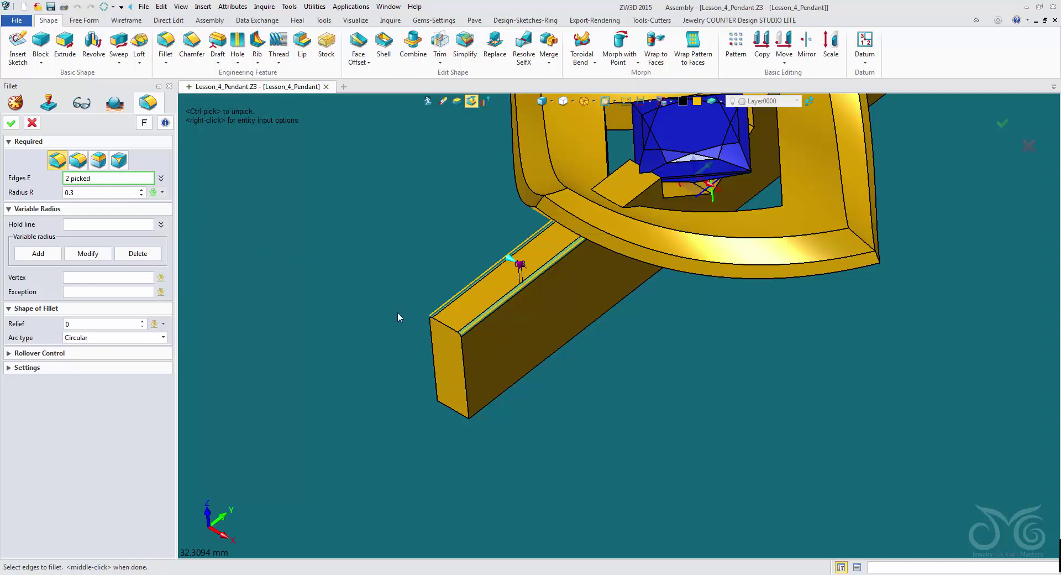
left_click(445, 325)
scroll(351, 299, "down", 4)
middle_click_drag(301, 332, 180, 430)
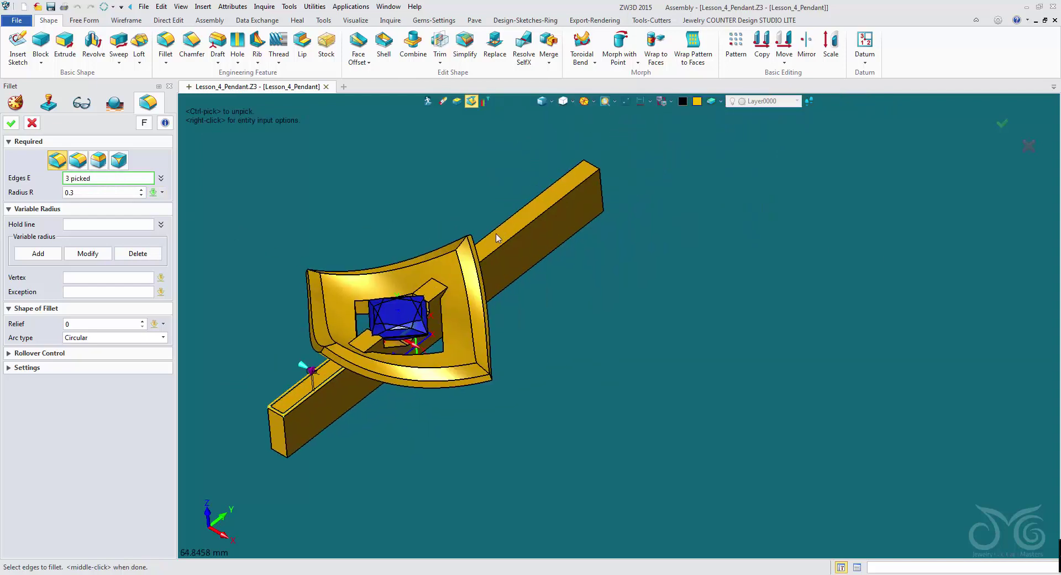
left_click(592, 169)
middle_click_drag(695, 195, 681, 217)
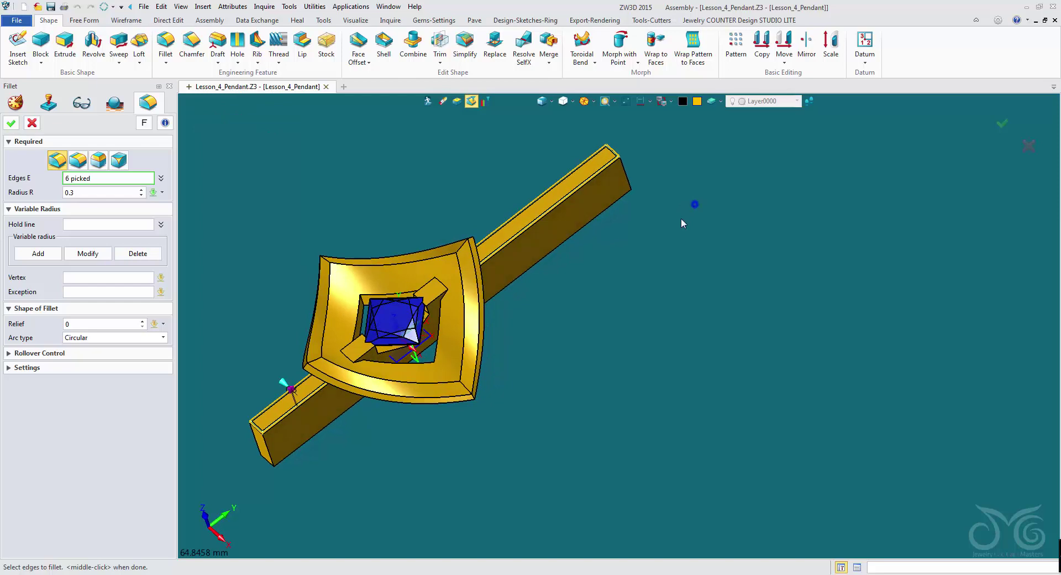
left_click(12, 123)
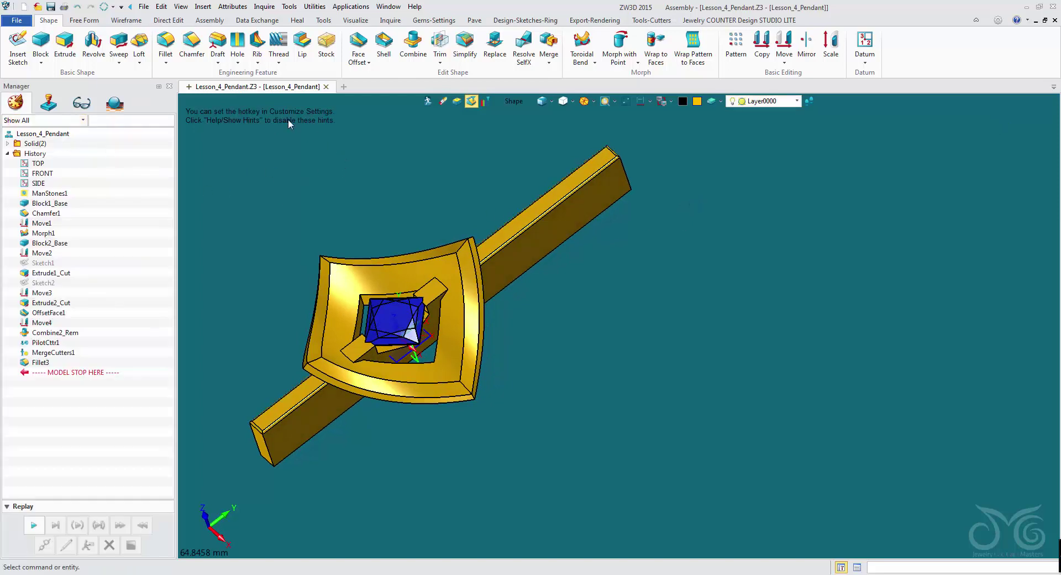
Apply a 0.3 face fillet to all edges of the diagonal bar's underside and its two end faces
left_click(166, 42)
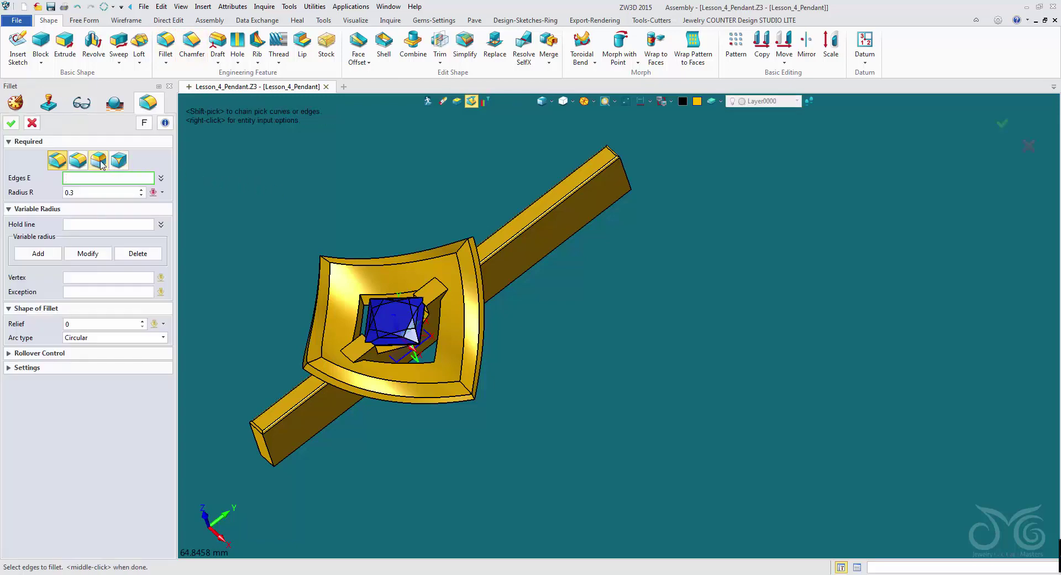
left_click(101, 165)
right_click_drag(793, 307, 673, 293)
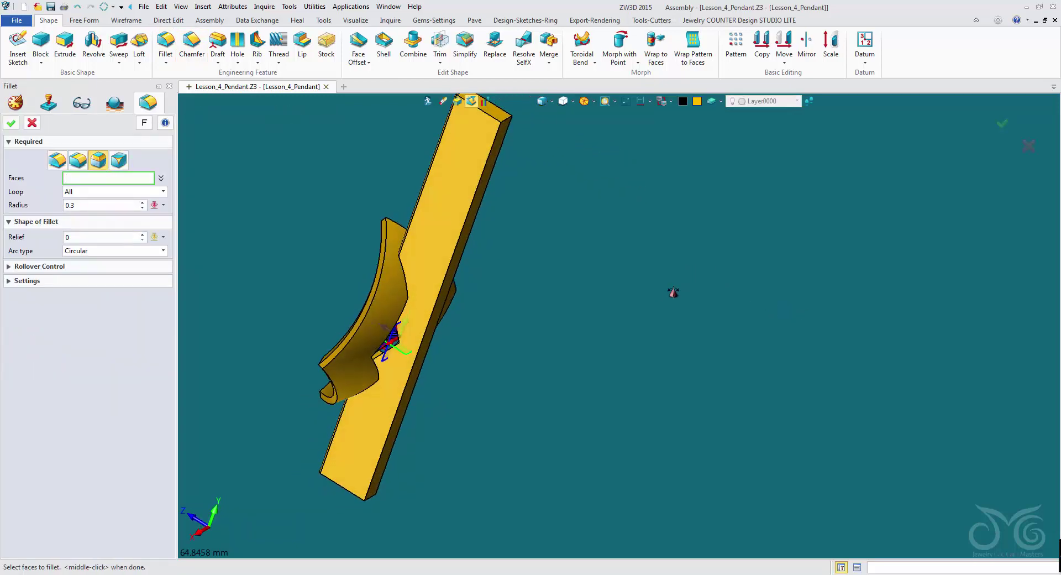
left_click(469, 137)
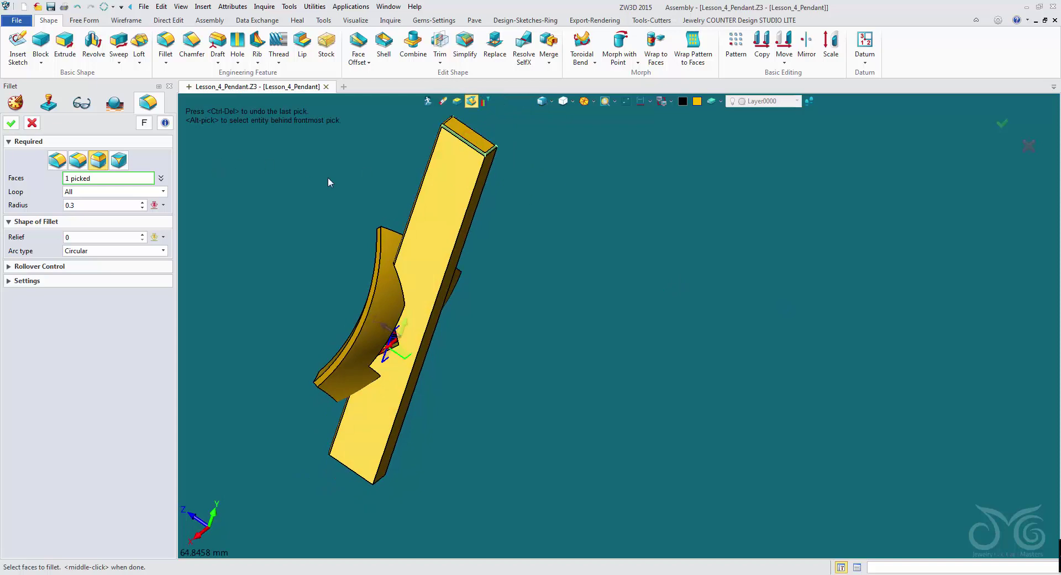
left_click(489, 185)
right_click_drag(507, 283, 600, 244)
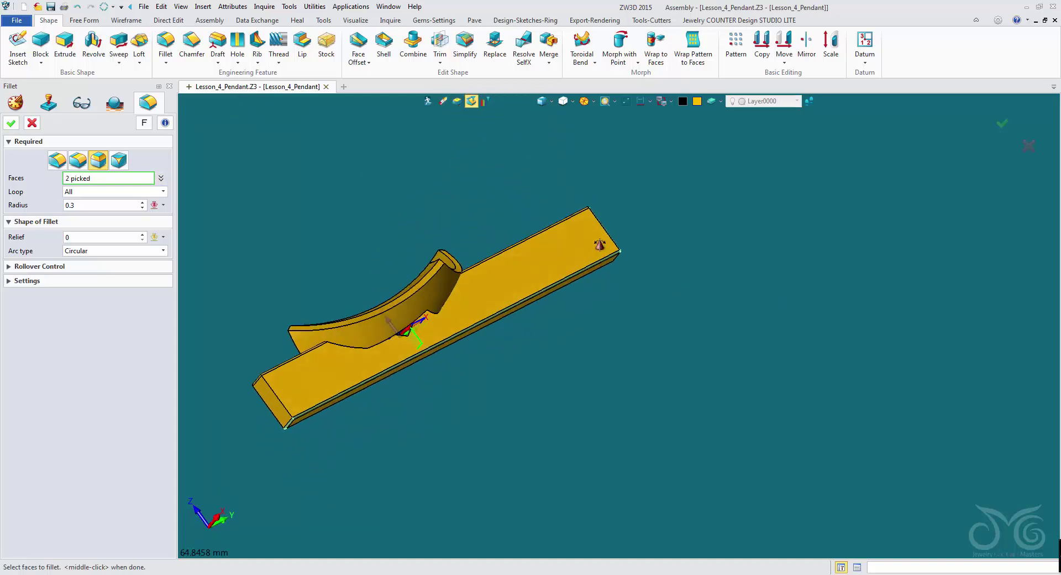
left_click(271, 384)
right_click_drag(283, 430, 613, 393)
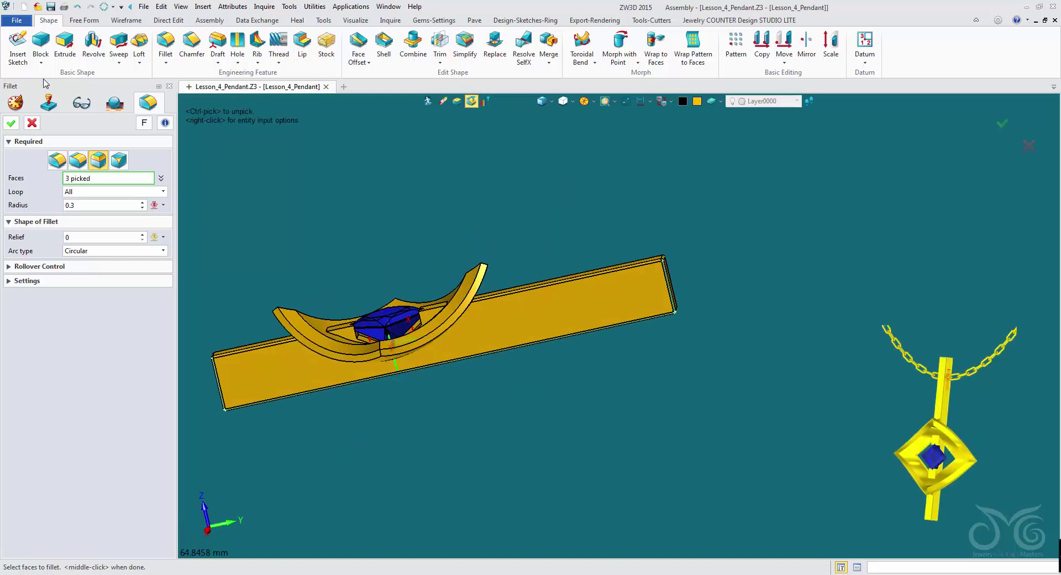
left_click(11, 124)
Insert a sketch on the SIDE datum plane beneath the gemstone
right_click_drag(552, 294, 779, 406)
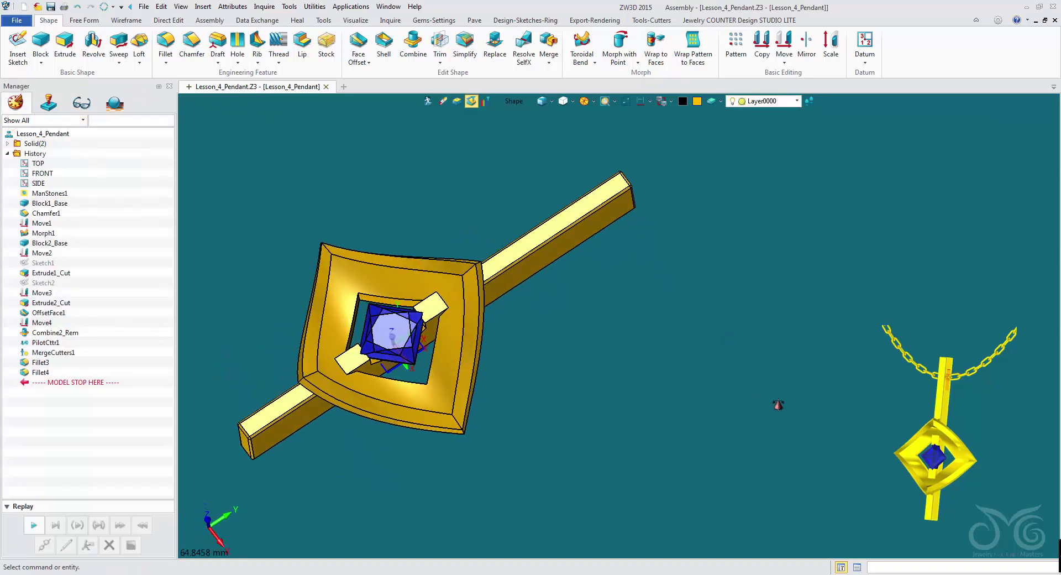
scroll(550, 304, "up", 3)
right_click_drag(551, 289, 639, 378)
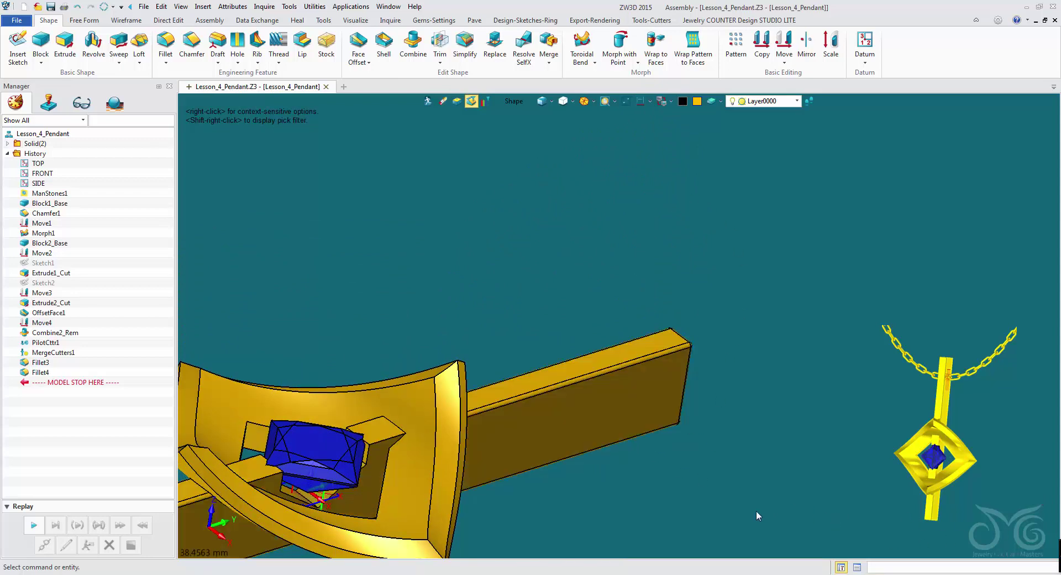
right_click_drag(756, 512, 697, 511)
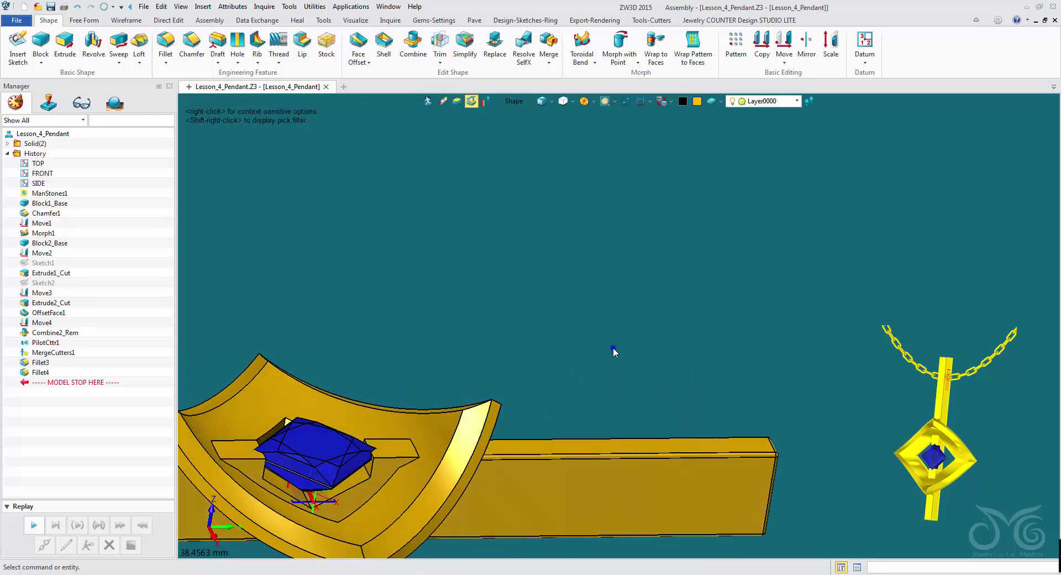
right_click(614, 352)
left_click(652, 415)
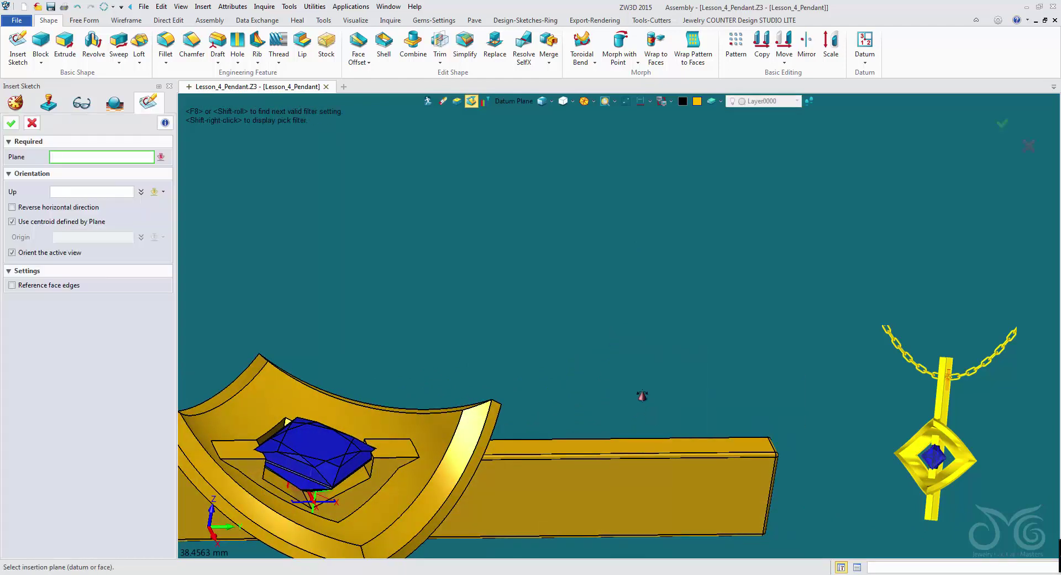
middle_click_drag(642, 396, 766, 250)
scroll(412, 362, "up", 3)
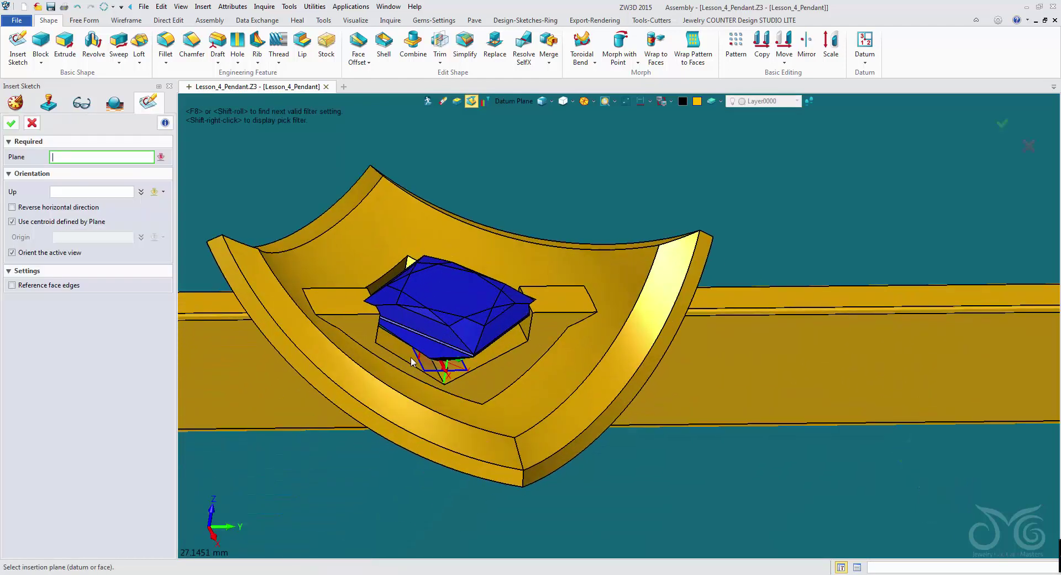
scroll(412, 361, "up", 3)
left_click(442, 370)
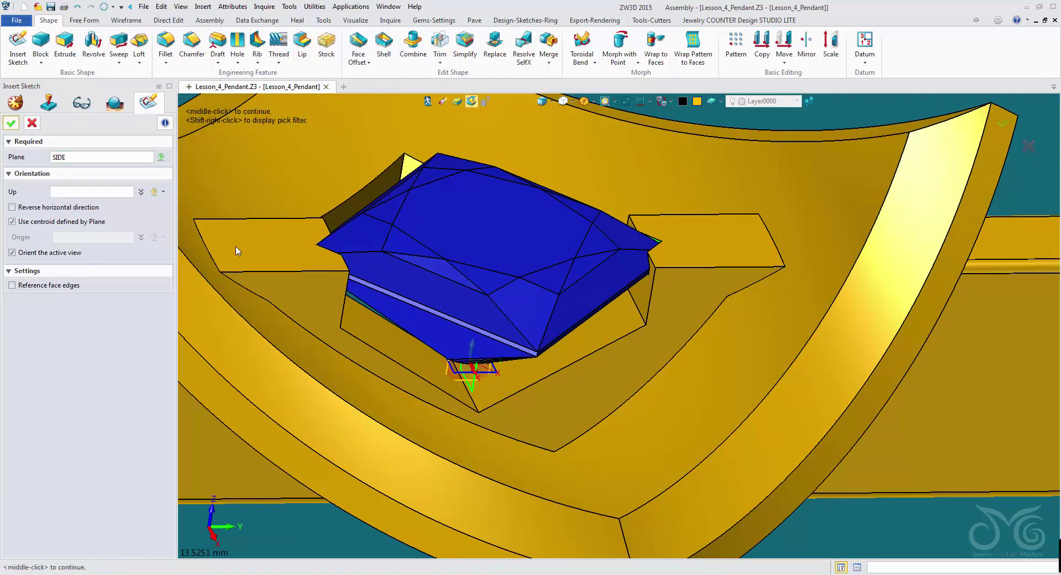
left_click(13, 125)
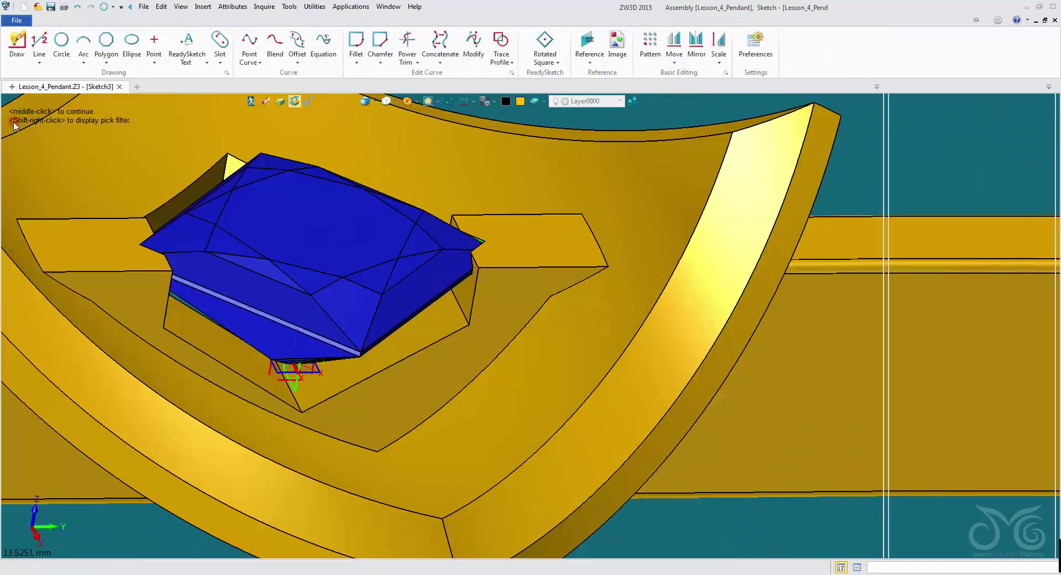
Try referencing a long edge of the bar's outer end face as a construction curve, and undo it
scroll(663, 359, "down", 3)
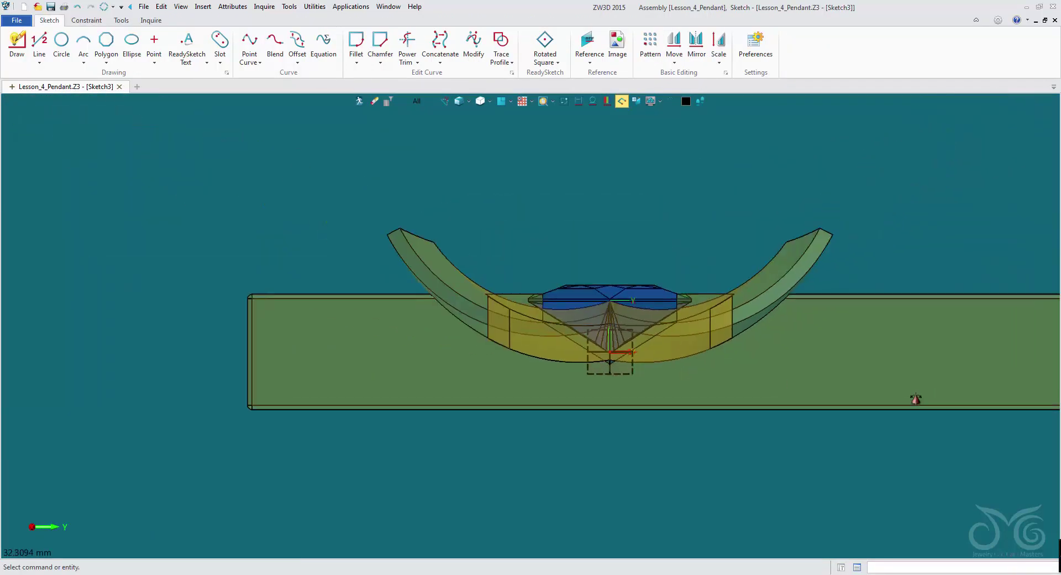
middle_click_drag(917, 398, 623, 382)
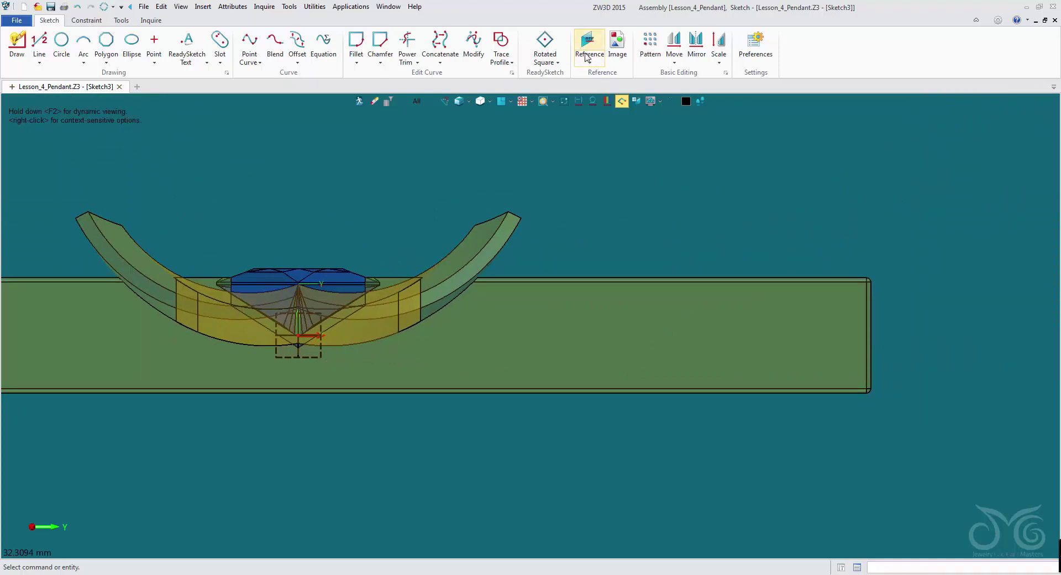
right_click(721, 134)
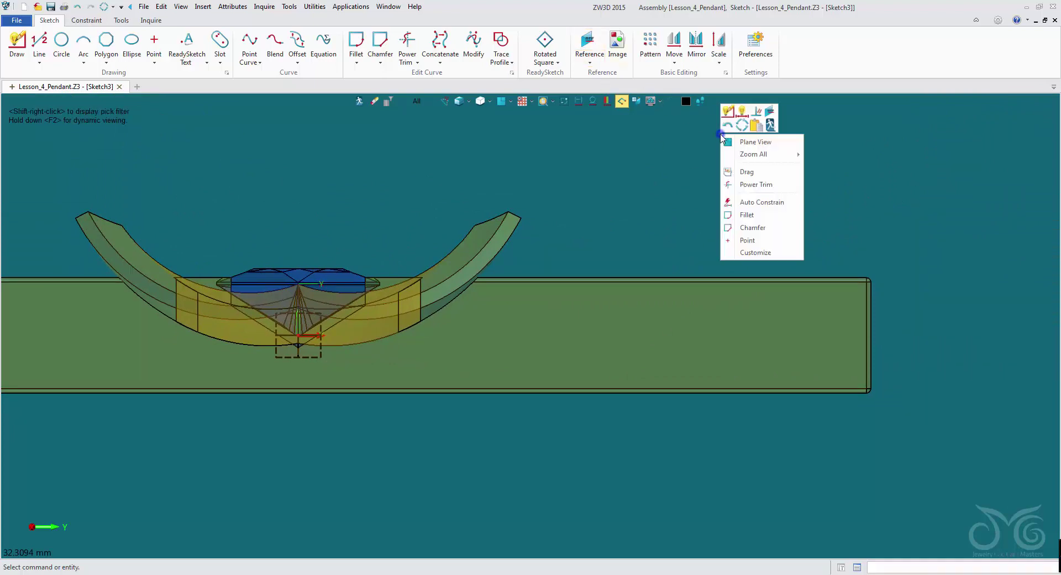
left_click(772, 114)
left_click(939, 164)
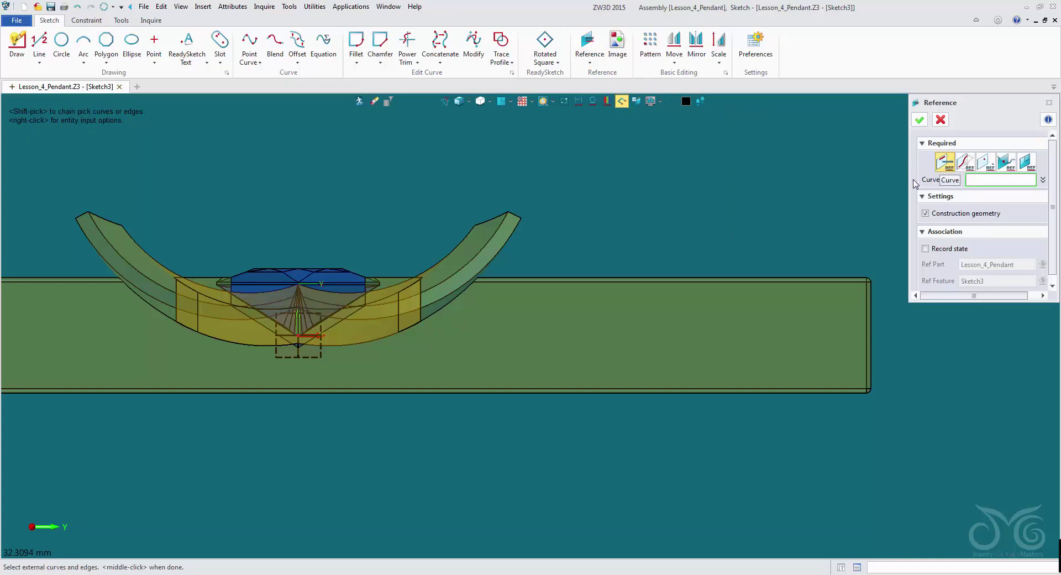
middle_click_drag(860, 204, 807, 165)
scroll(858, 224, "up", 5)
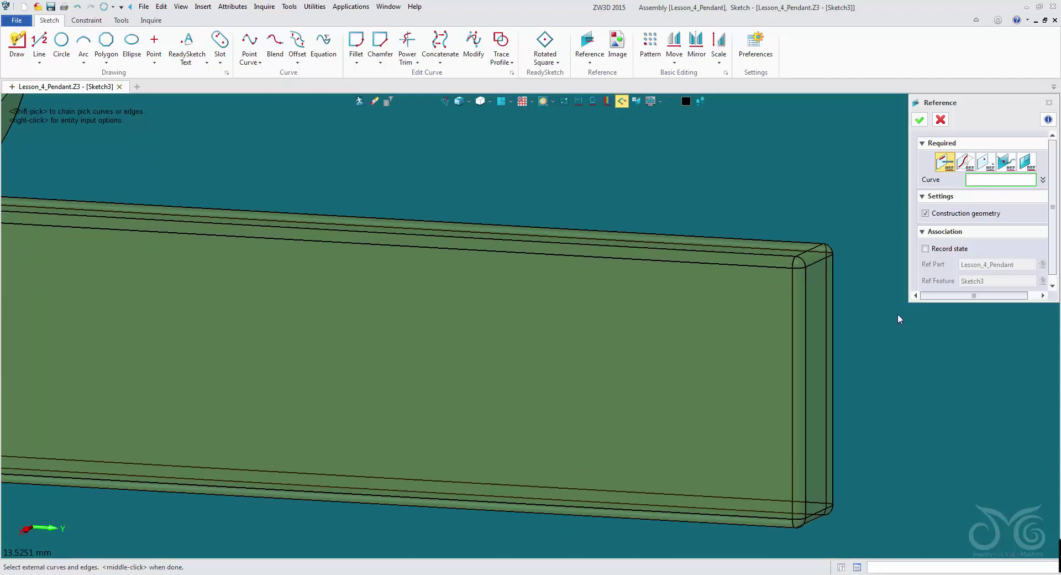
left_click(807, 323)
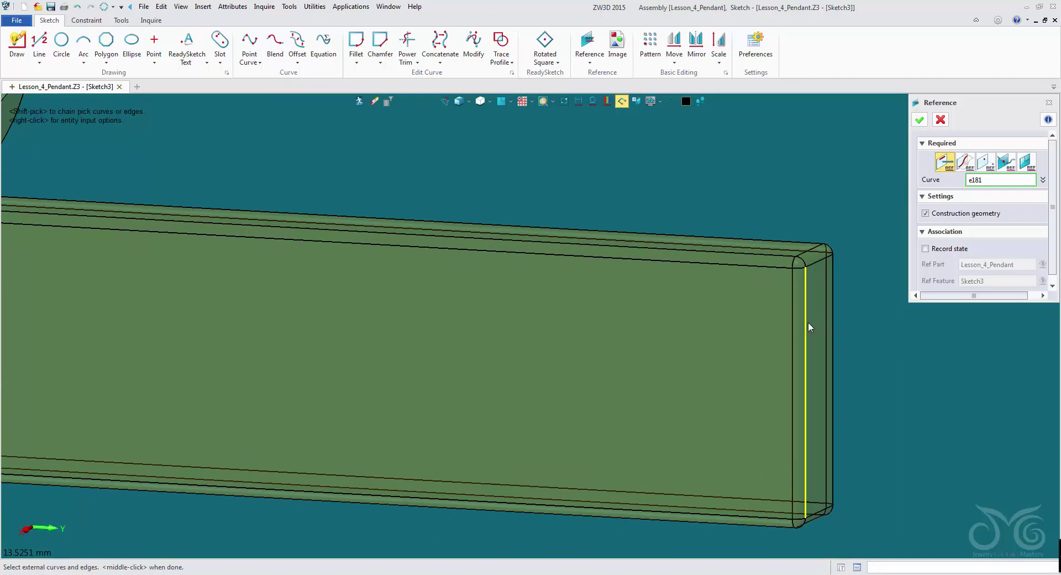
middle_click(808, 322)
left_click(822, 265)
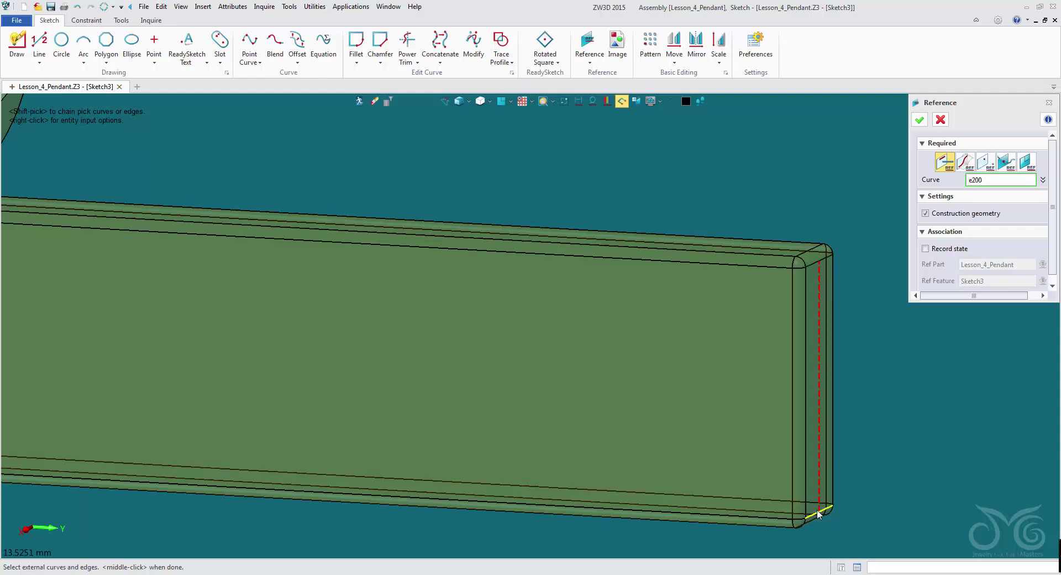
left_click(821, 440)
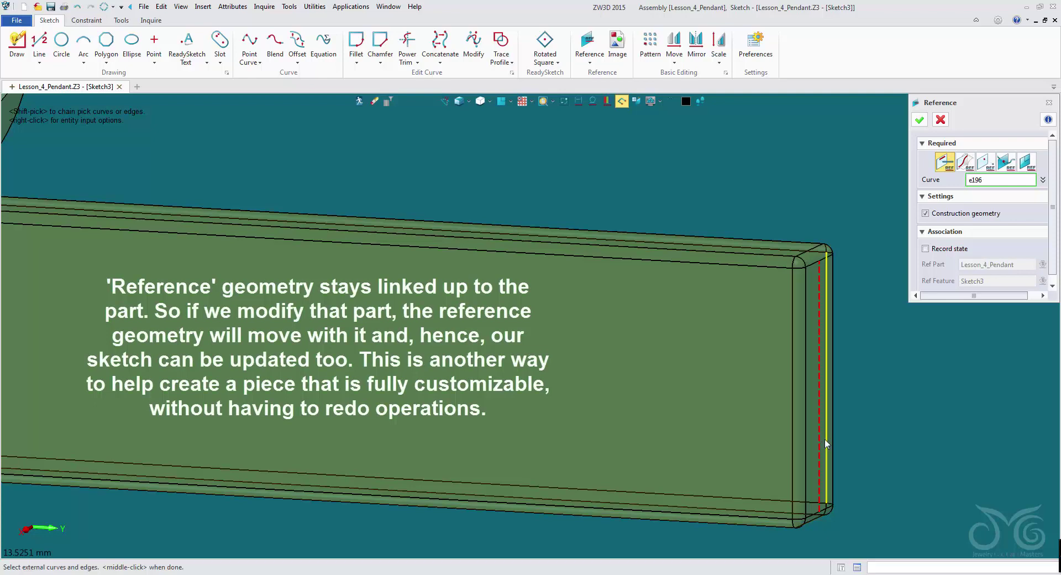
middle_click(800, 183)
left_click(78, 7)
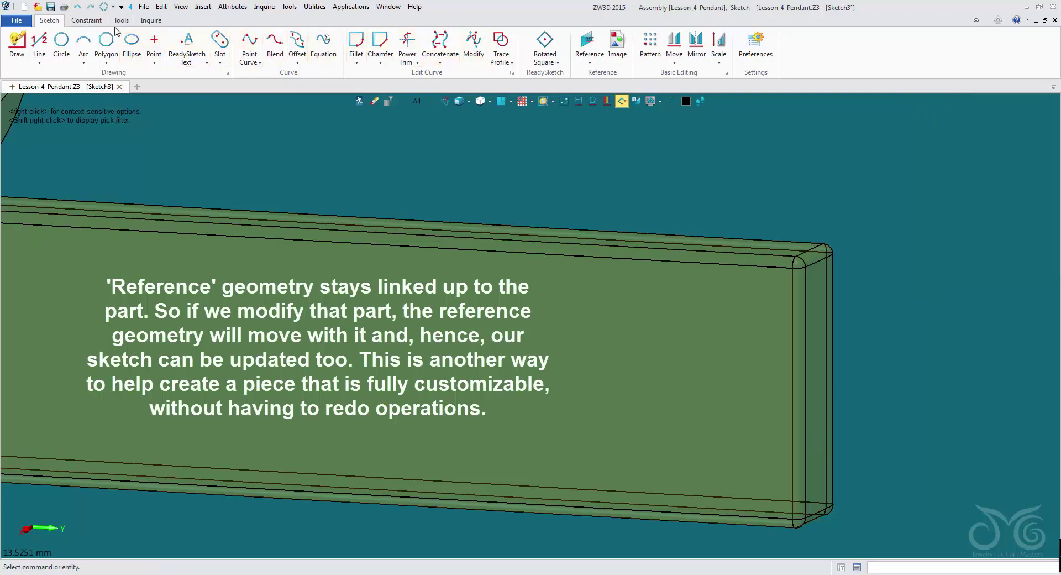
Reference the intersection of the bar's outer end face with the sketch plane as construction geometry
right_click(834, 151)
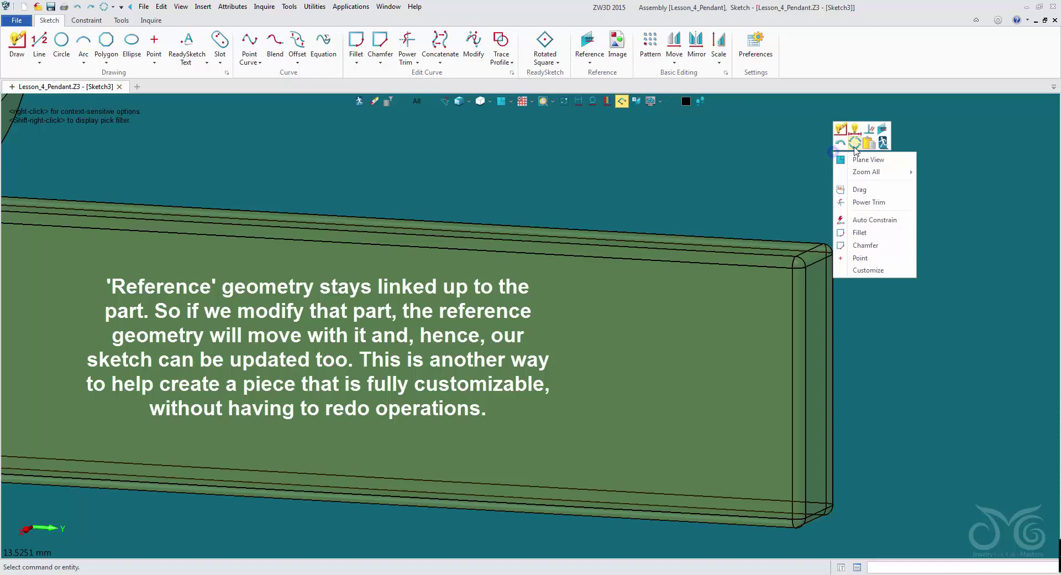
left_click(887, 129)
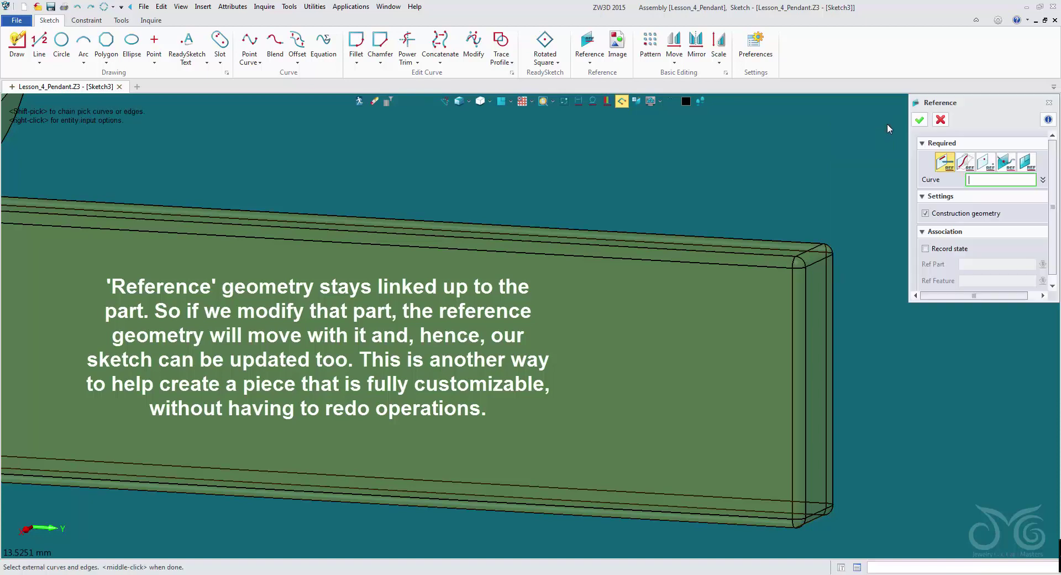
left_click(965, 164)
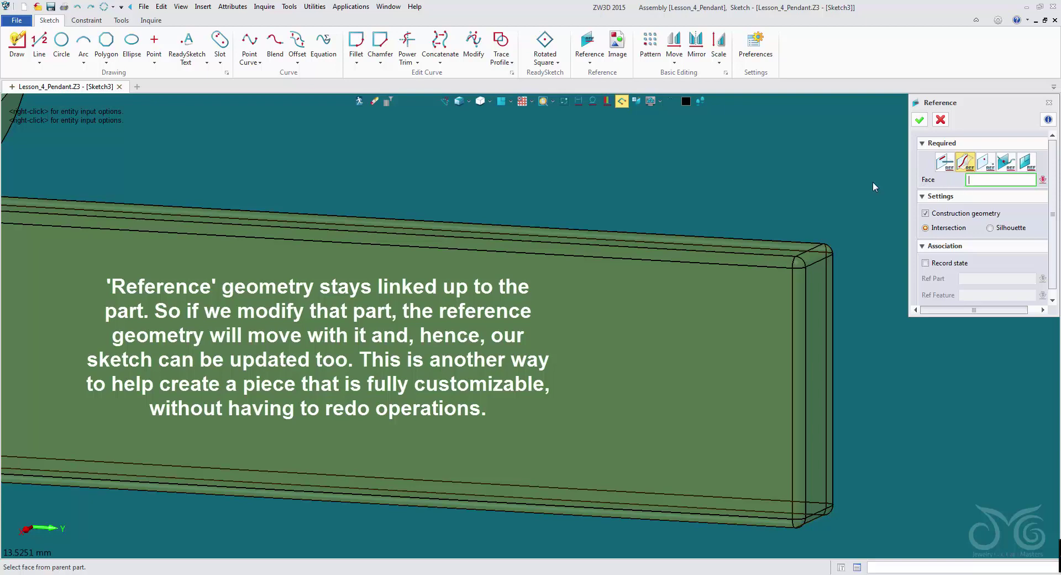
left_click(814, 274)
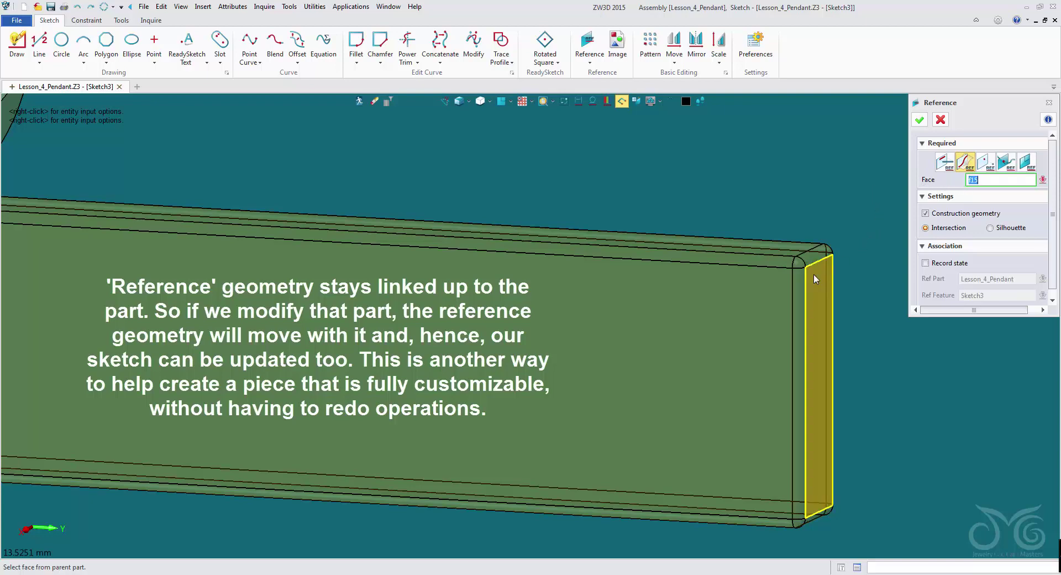
middle_click(814, 274)
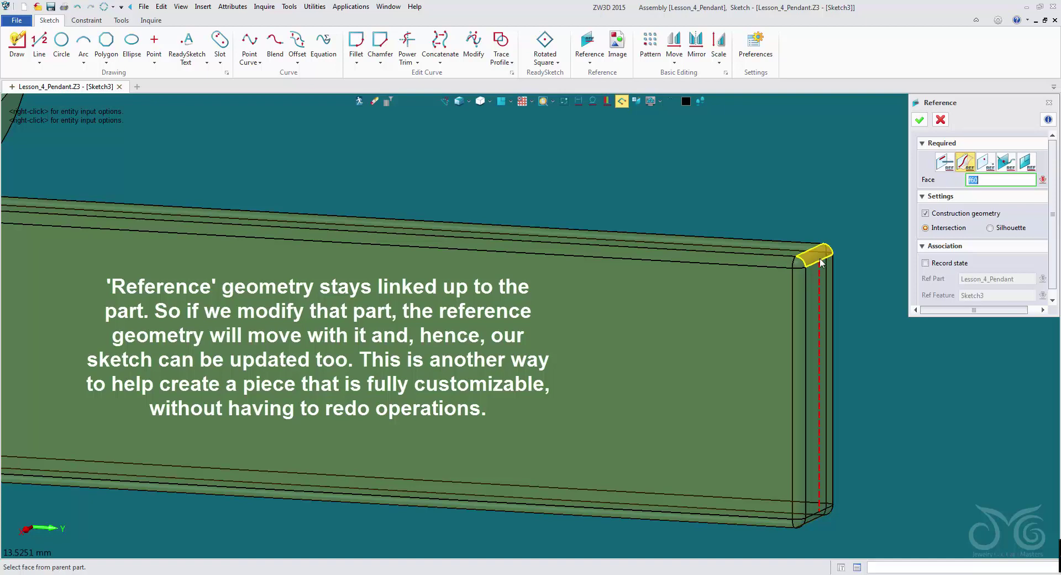
left_click(820, 320)
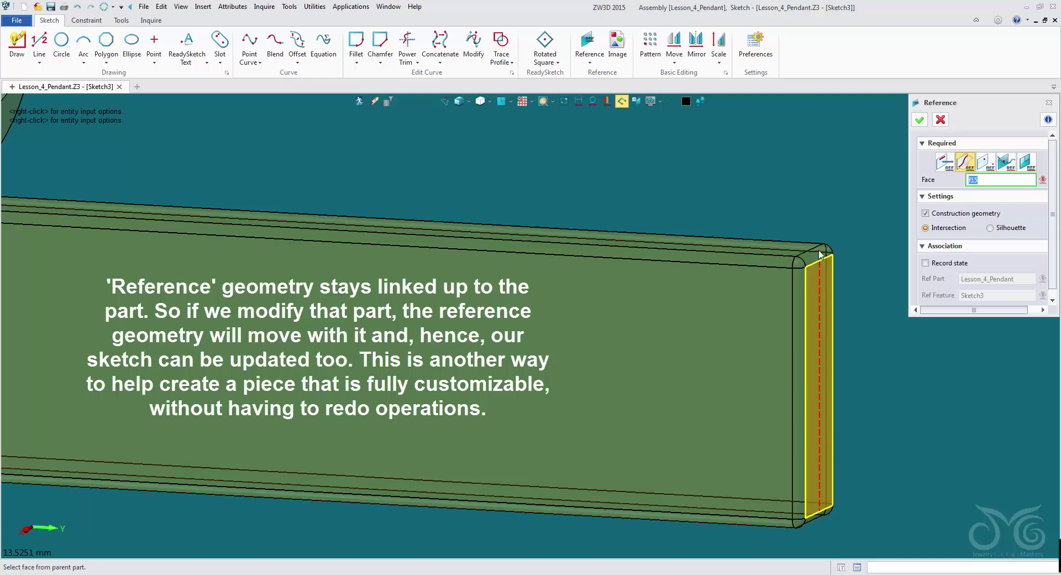
left_click(920, 118)
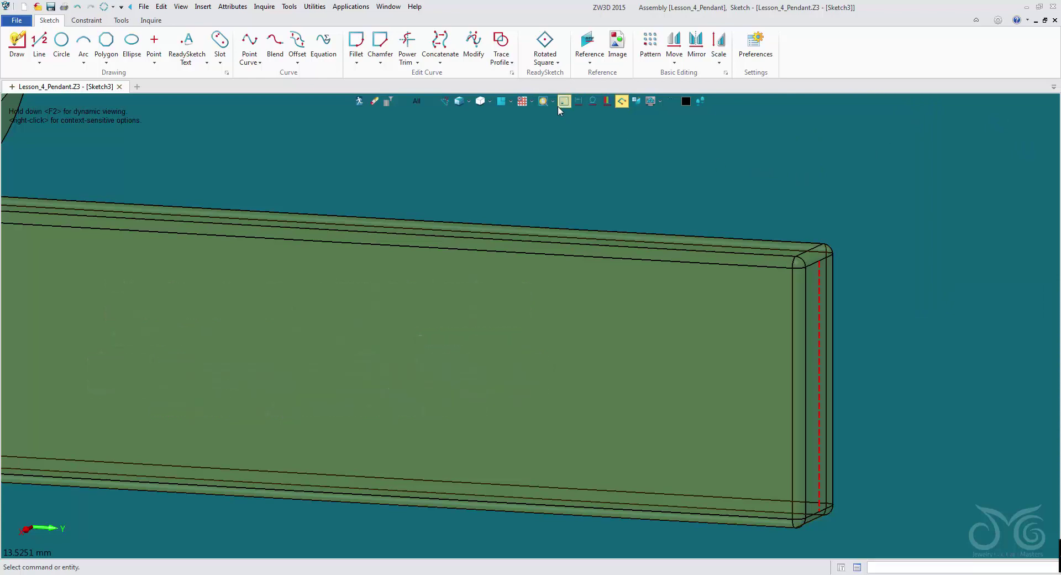
Face the sketch plane squarely at the bar's outer end and start the Line command
left_click(500, 101)
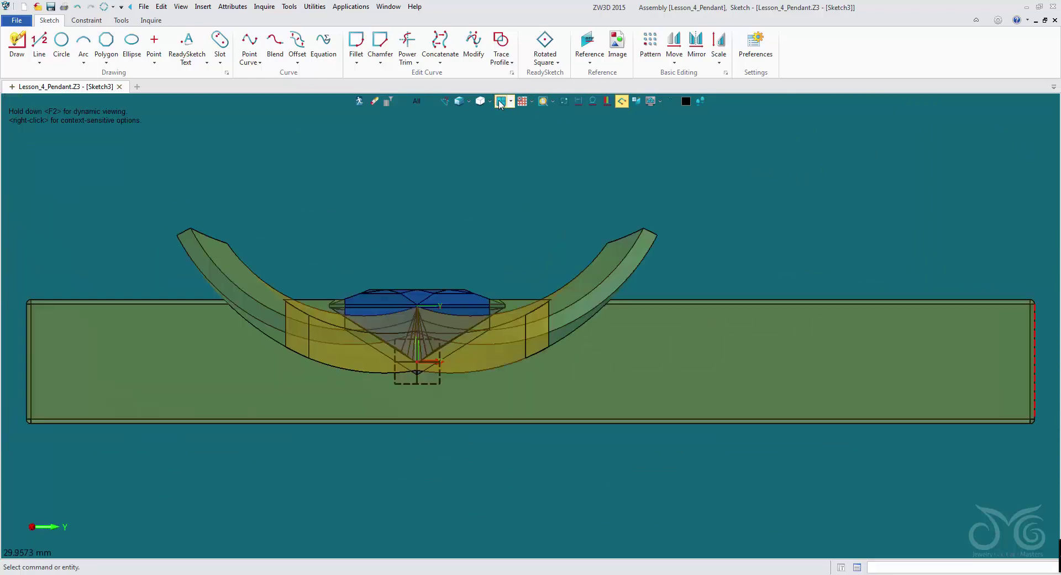
middle_click_drag(972, 247, 768, 220)
scroll(862, 286, "up", 4)
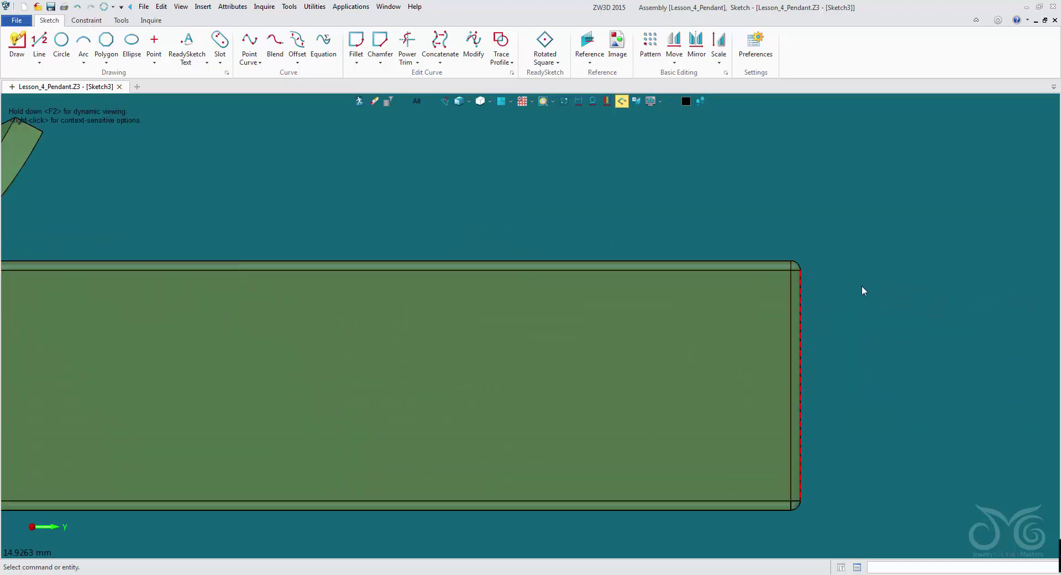
left_click(38, 44)
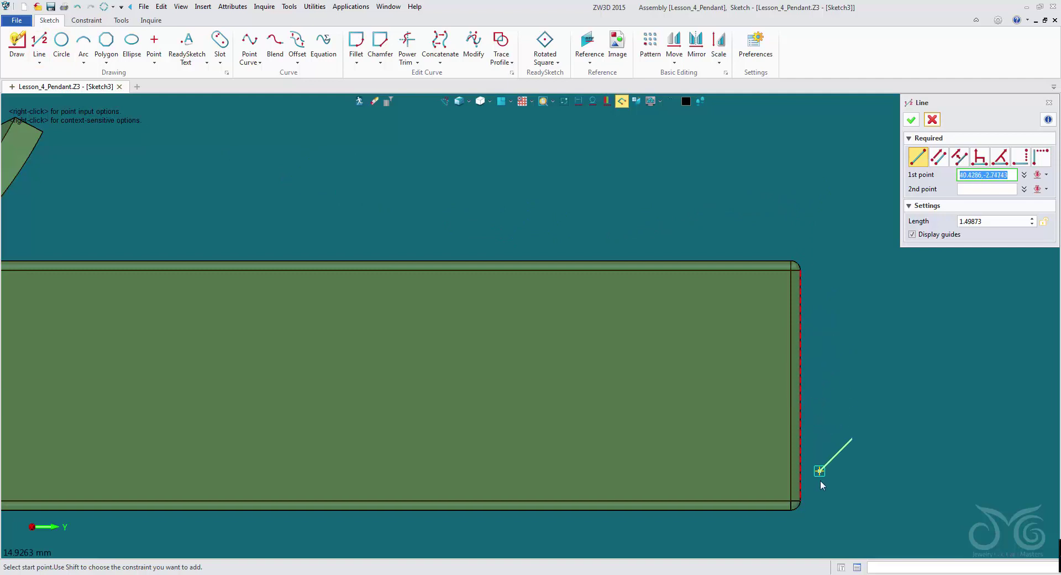
right_click(834, 283)
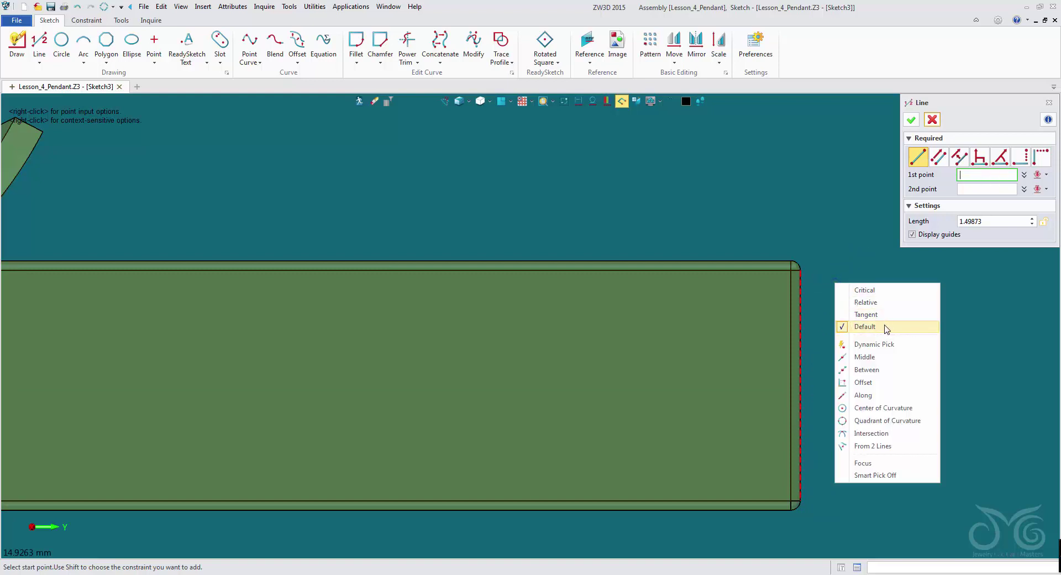
left_click(893, 361)
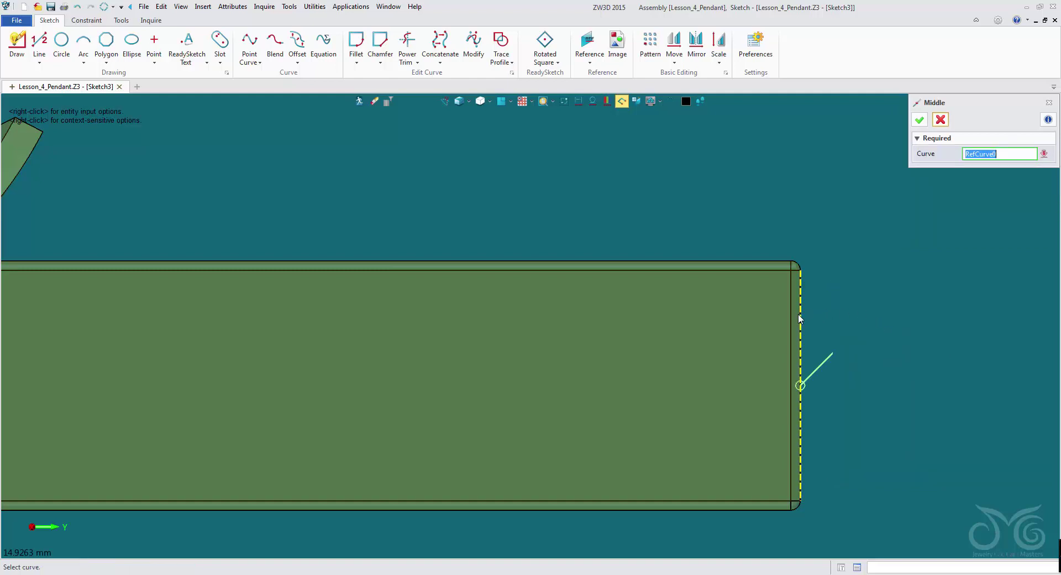
left_click(941, 120)
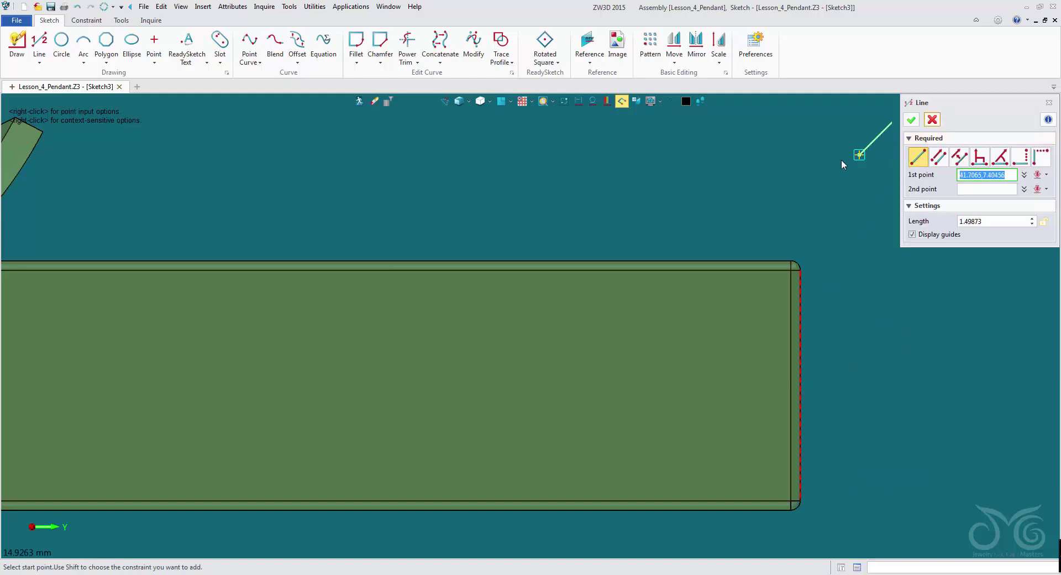
right_click(804, 183)
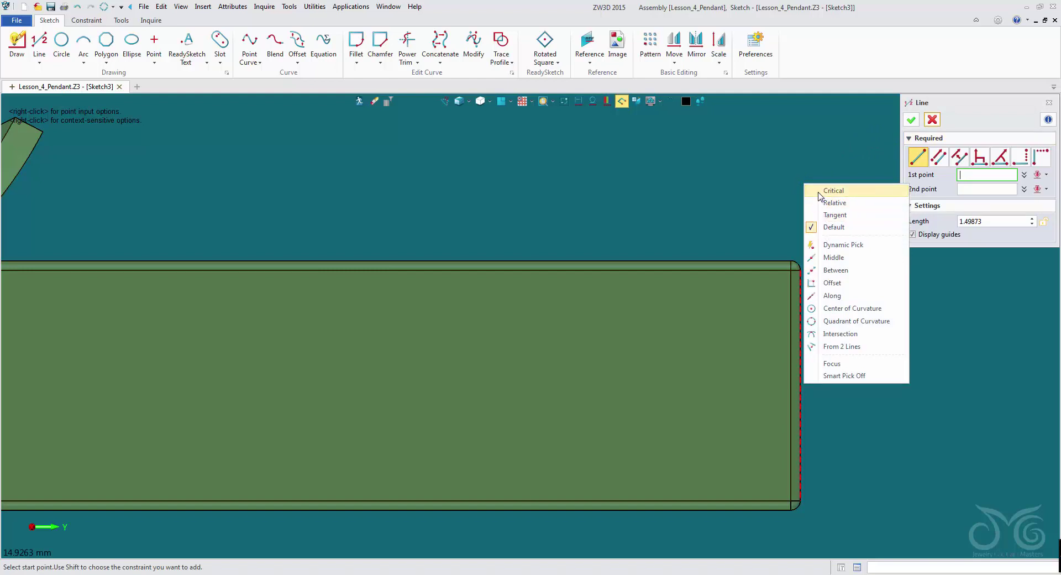
left_click(866, 195)
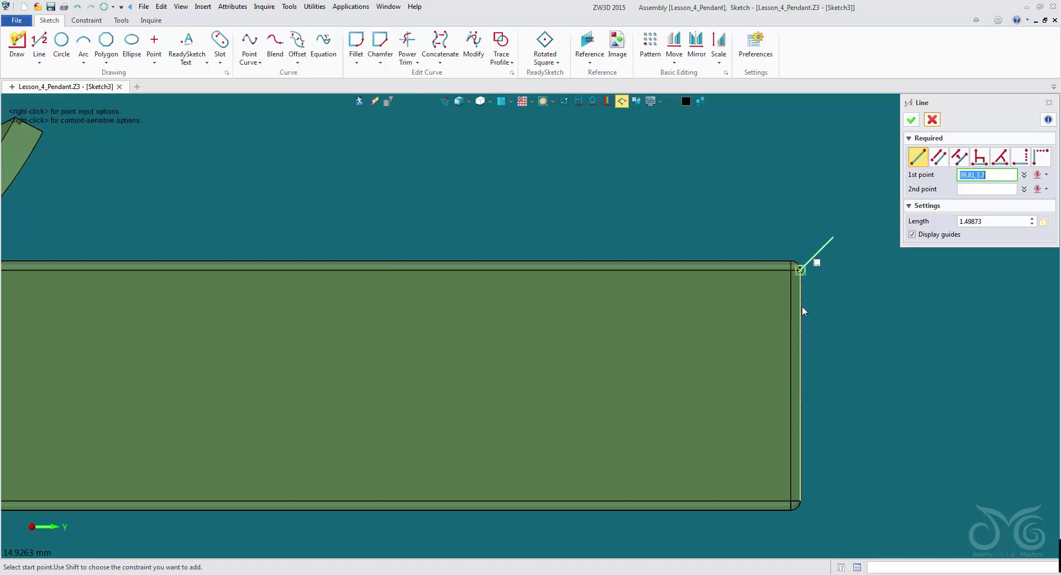
right_click(831, 282)
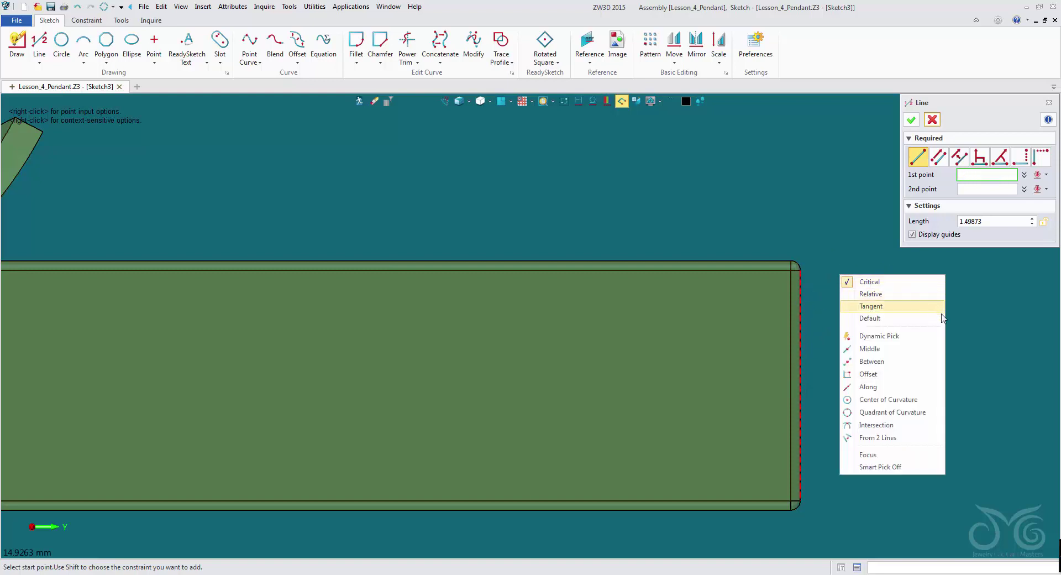
left_click(881, 286)
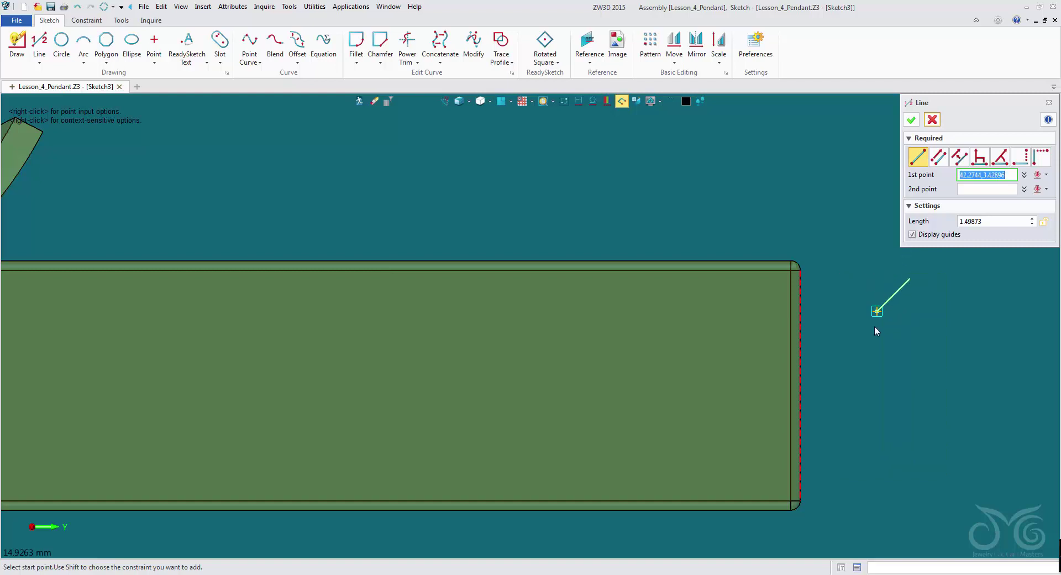
Draw a horizontal line about 9.27 mm long from the midpoint of the end-face reference curve into the bar
left_click(801, 384)
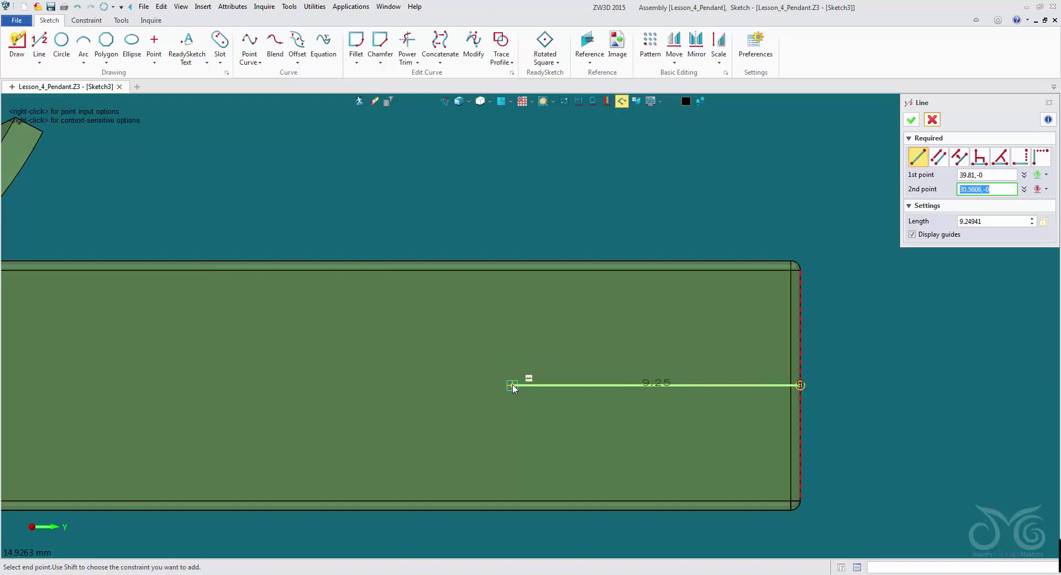
left_click(511, 385)
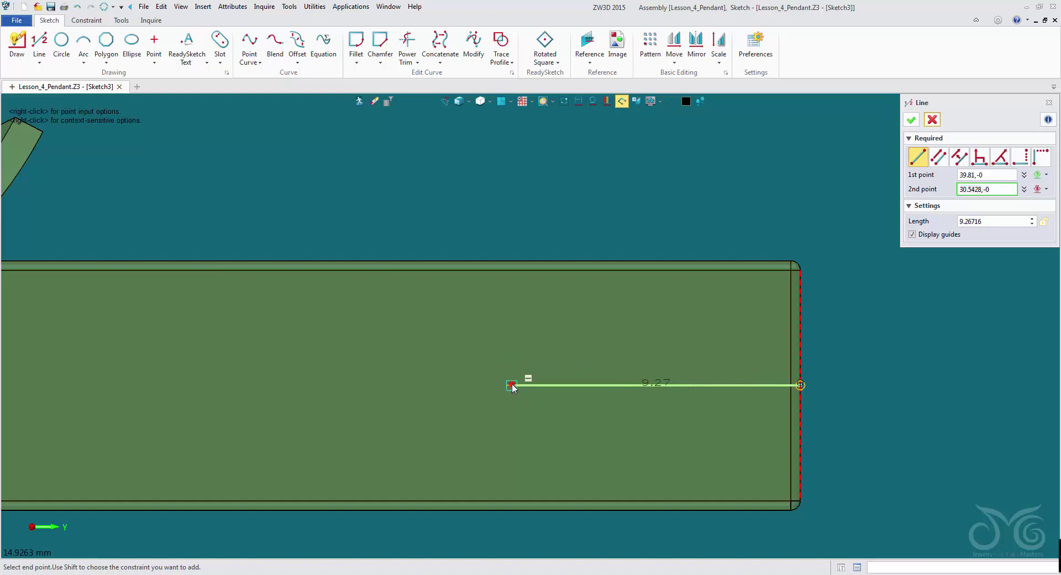
left_click(912, 119)
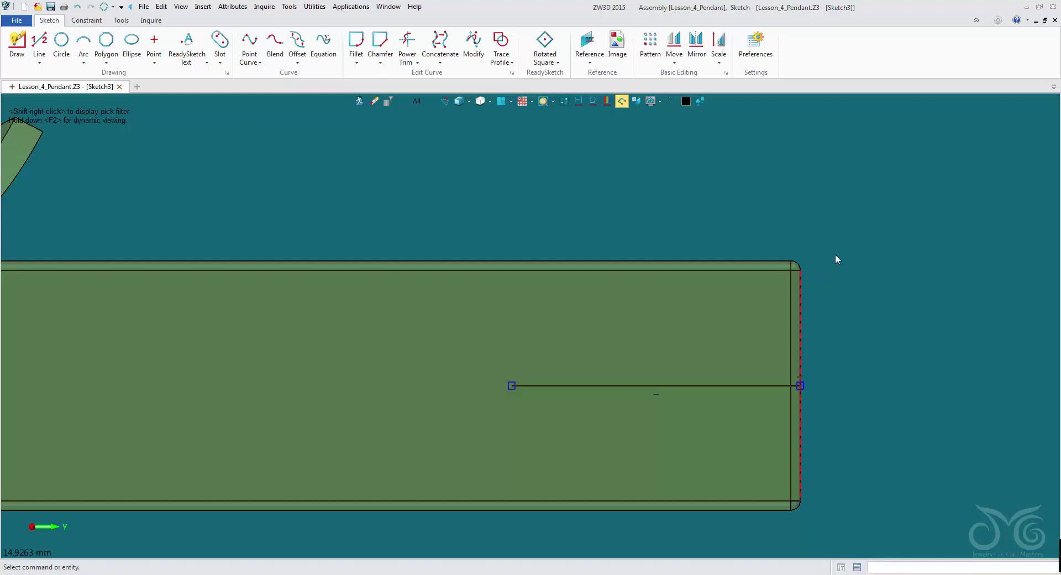
Toggle the end-face reference curve to a solid line and back to construction geometry
right_click(804, 276)
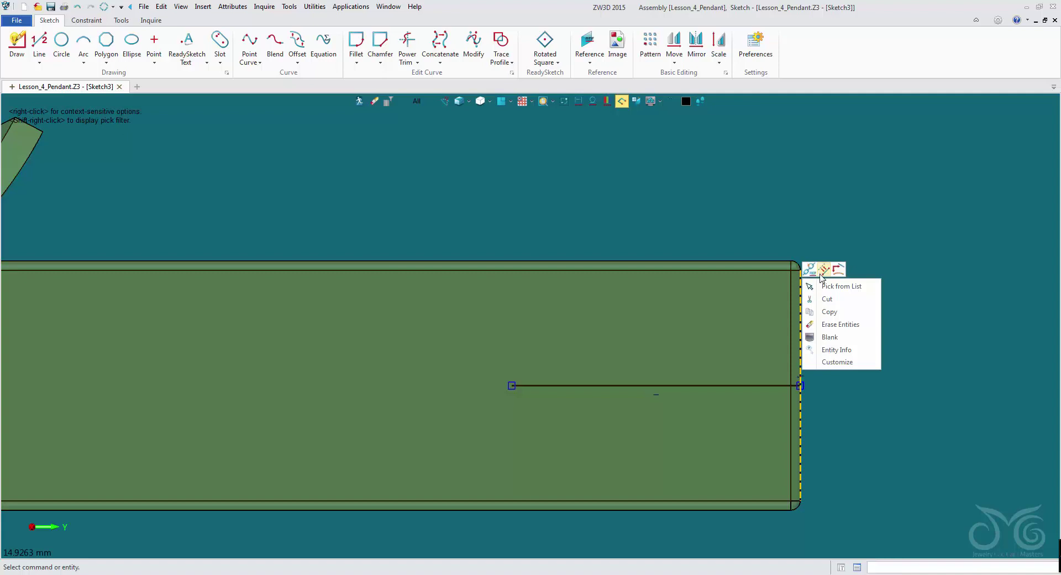
left_click(823, 270)
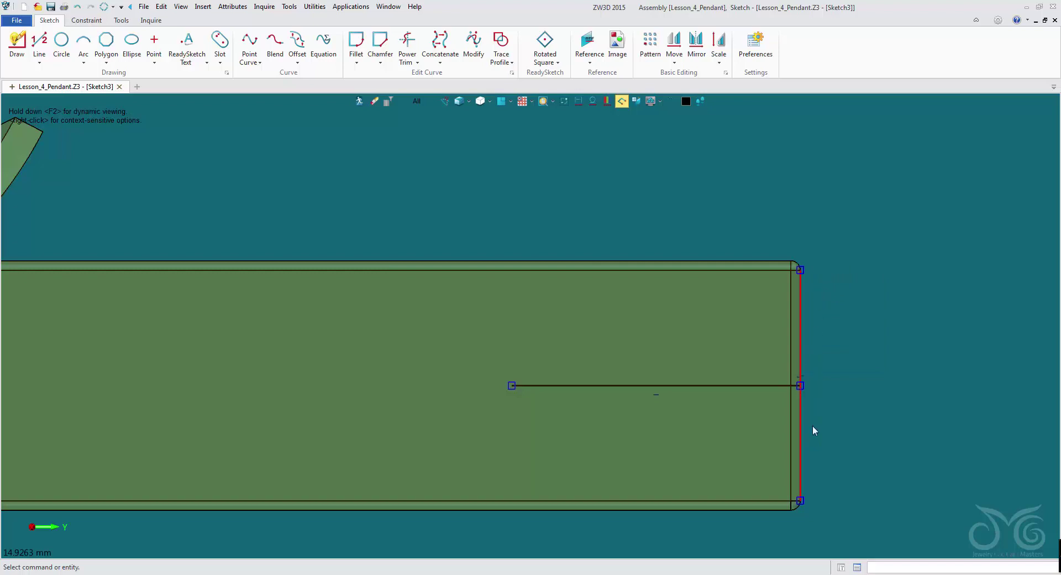
right_click(805, 292)
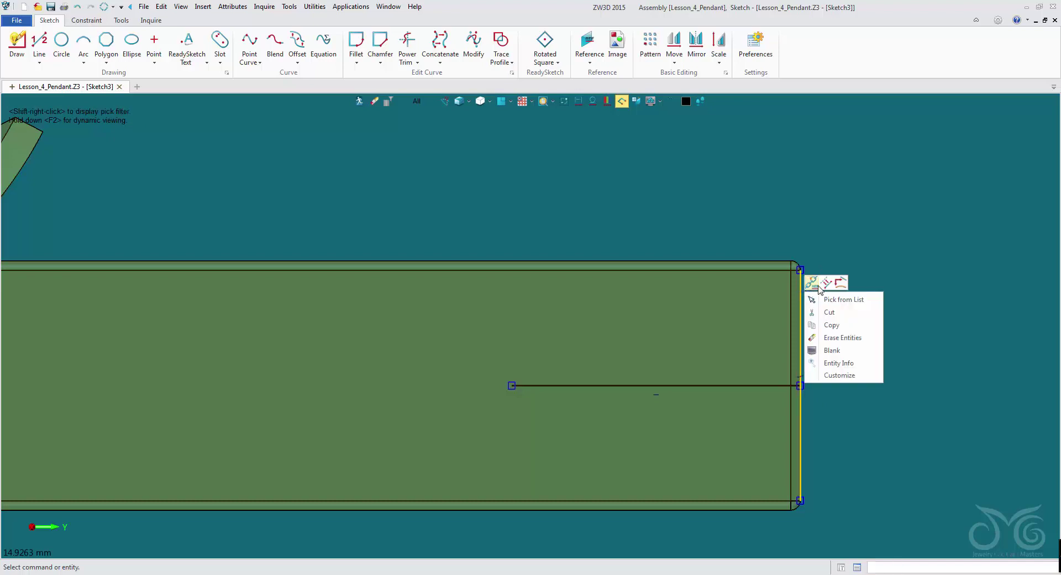
left_click(826, 283)
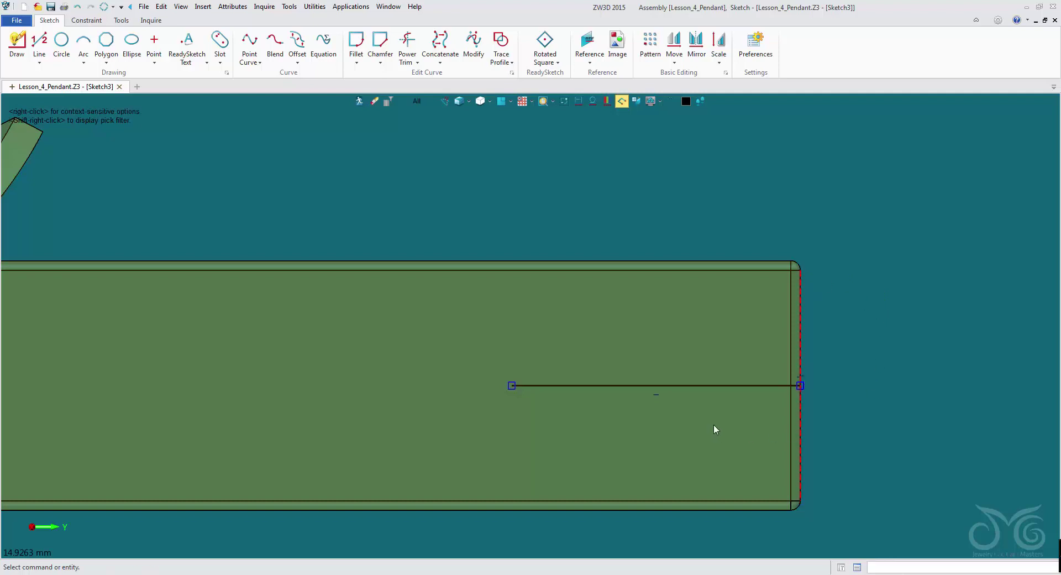
Convert the horizontal line inside the bar to construction geometry
right_click(721, 386)
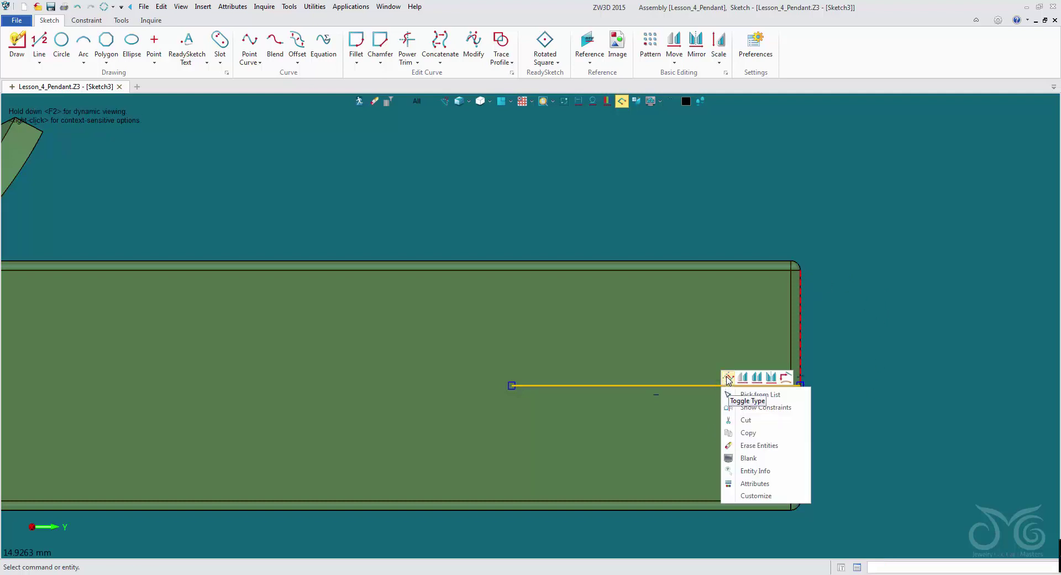
left_click(728, 378)
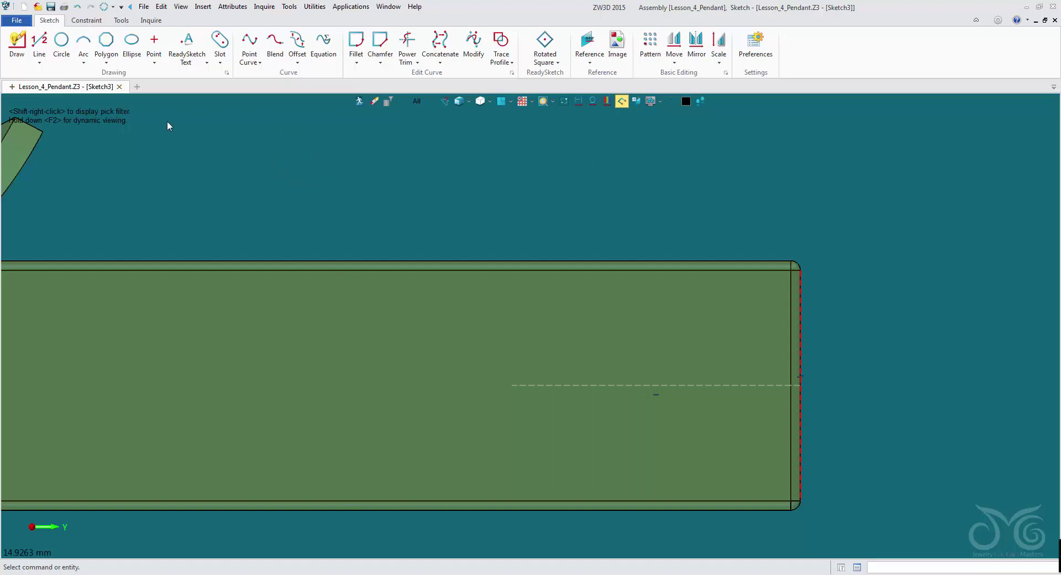
Sketch a center-based rectangle about 10.56 by 4.63 mm in the empty space beyond the bar's outer end
left_click(106, 63)
left_click(119, 78)
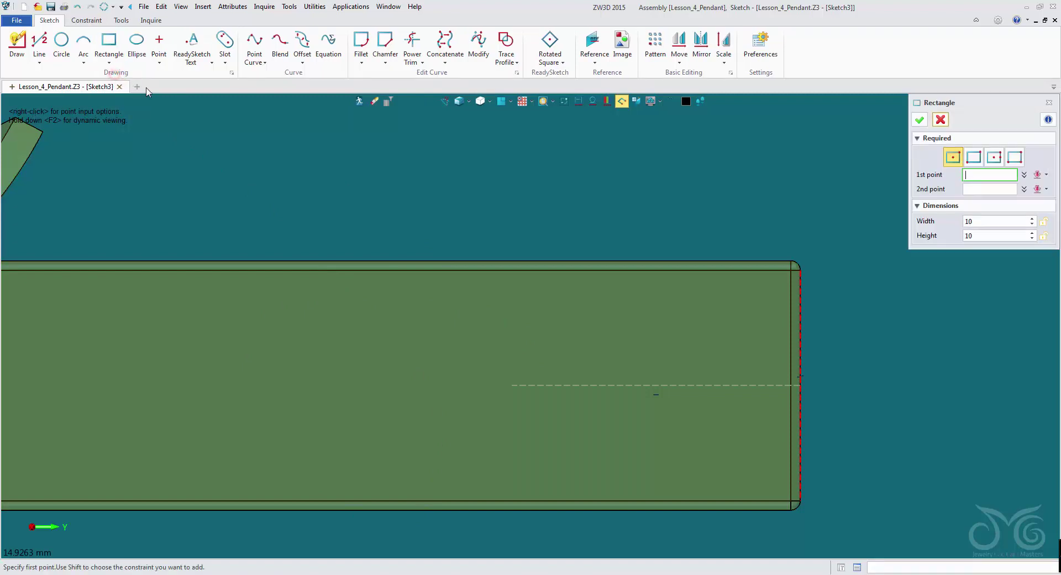
scroll(718, 266, "down", 2)
middle_click_drag(1012, 353, 630, 257)
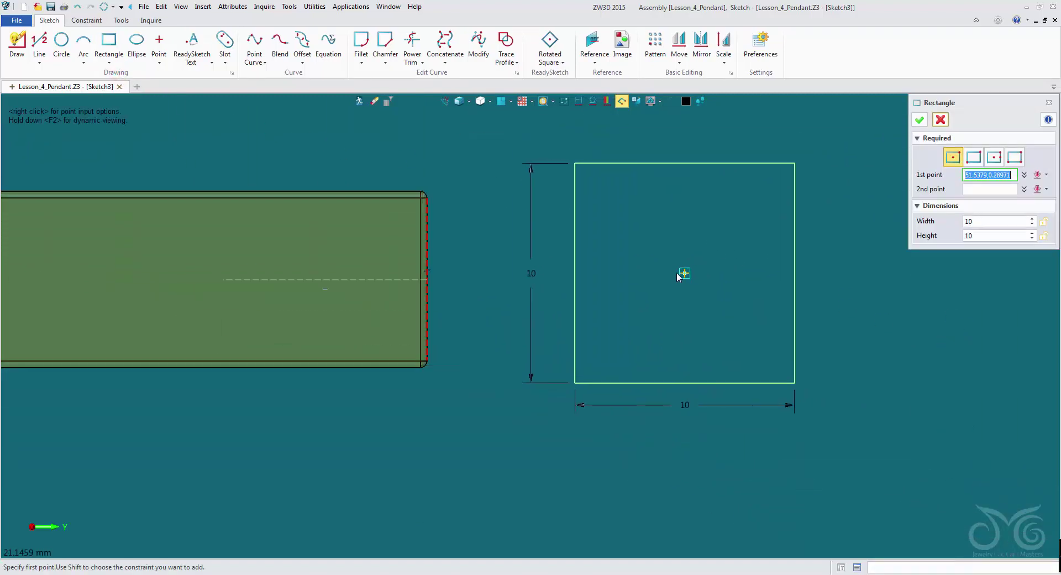
left_click(640, 272)
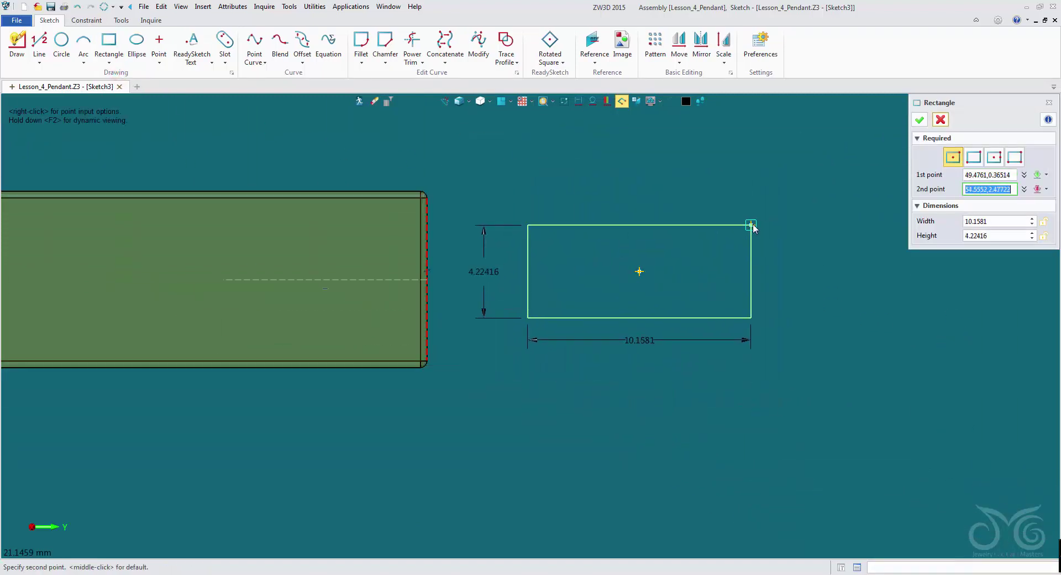
left_click(755, 220)
Set the rectangle's width to 8 mm and height to 4 mm, and accept it
left_click(1010, 222)
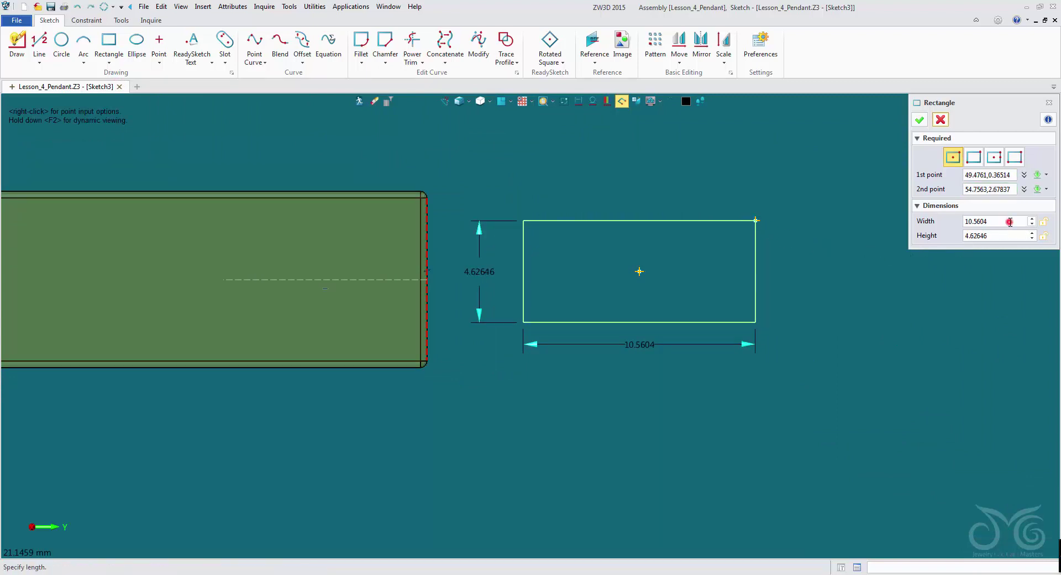
double_click(1009, 222)
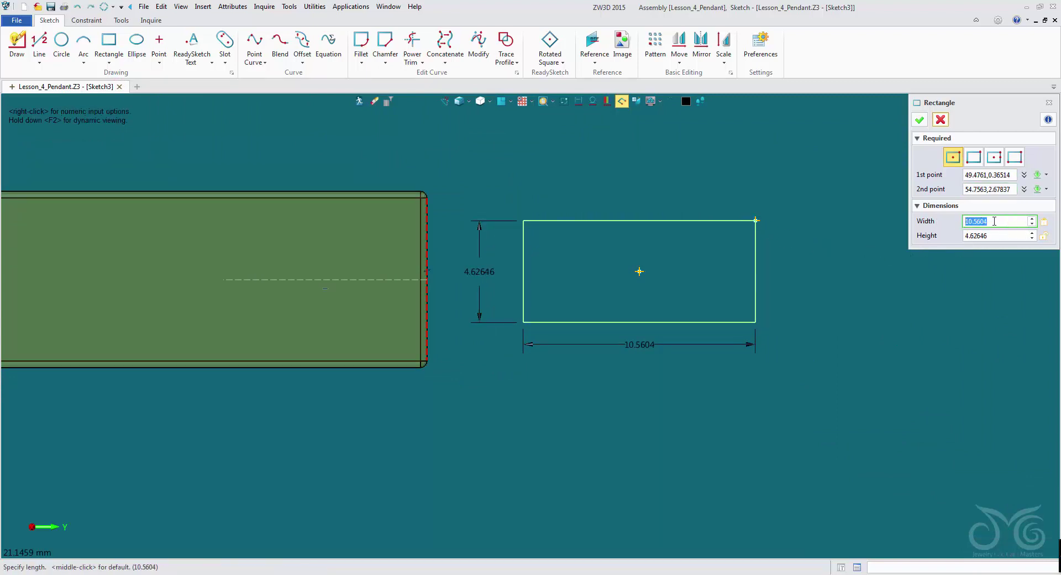
type("8")
key("Return")
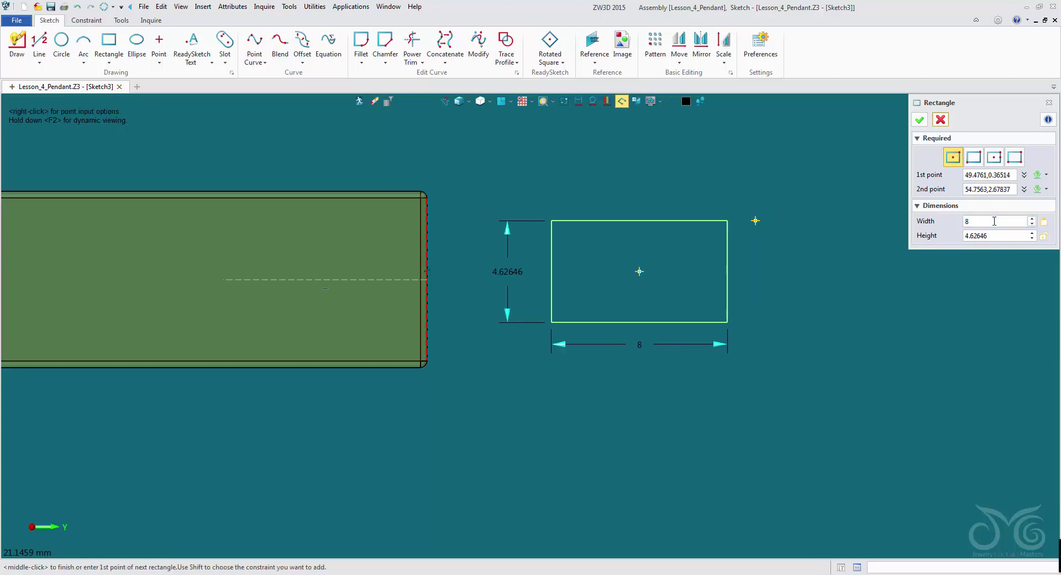
double_click(998, 238)
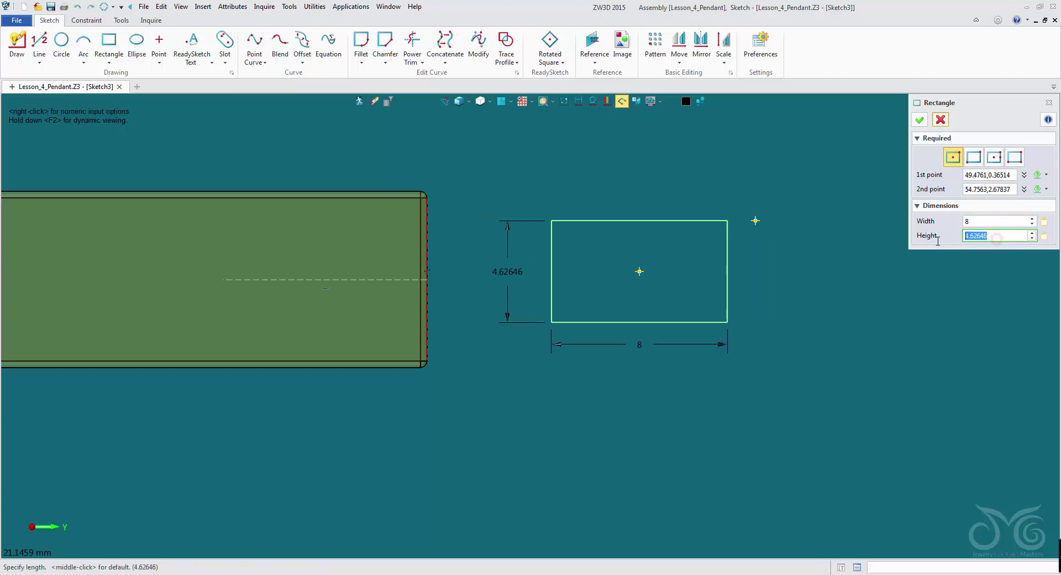
type("4")
key("Return")
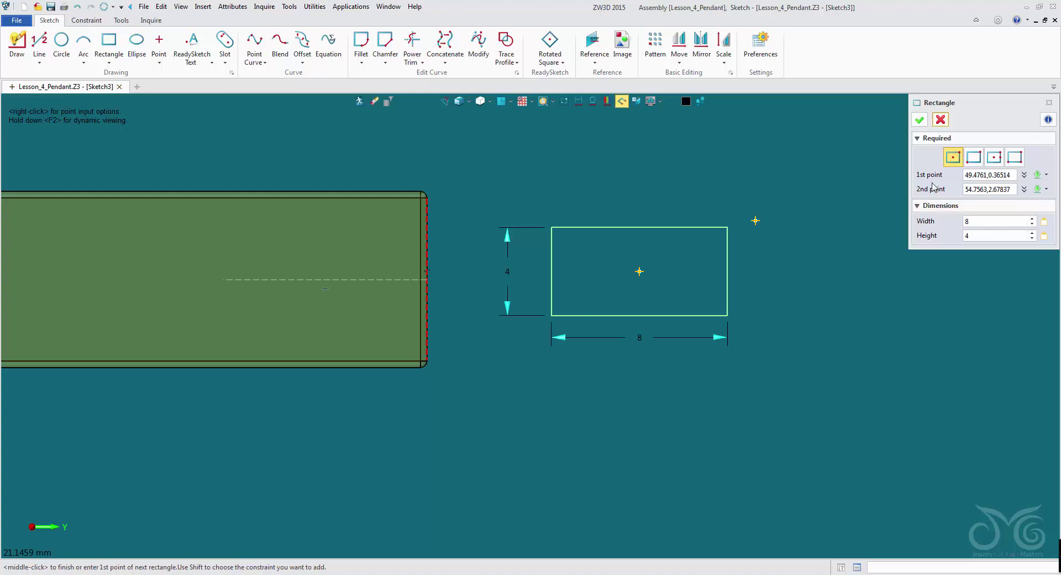
left_click(920, 119)
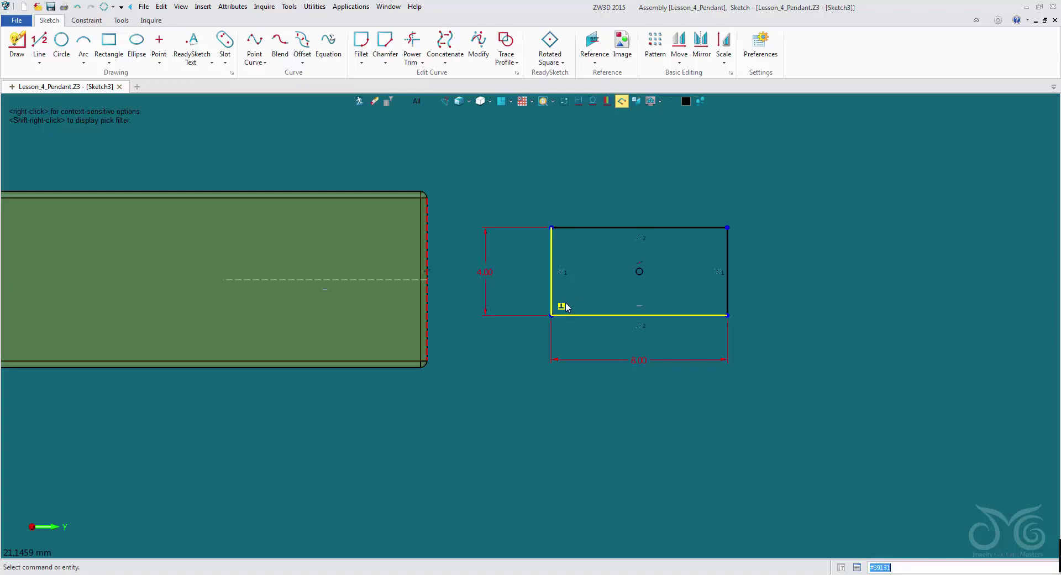
left_click(640, 325)
left_click(777, 272)
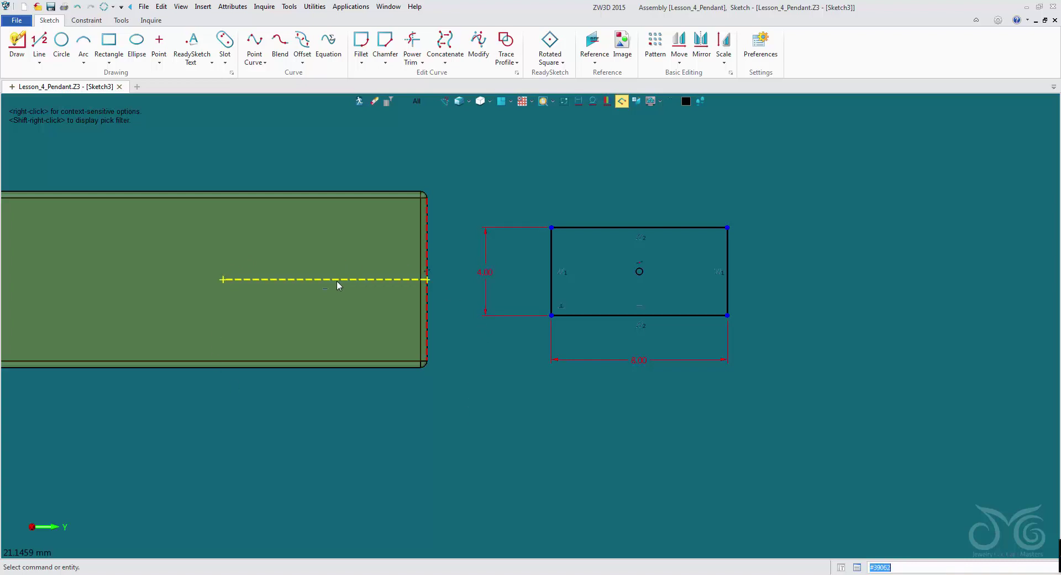
Dimension the length of the horizontal construction line, placing the dimension above it and keeping its drawn length
right_click(341, 153)
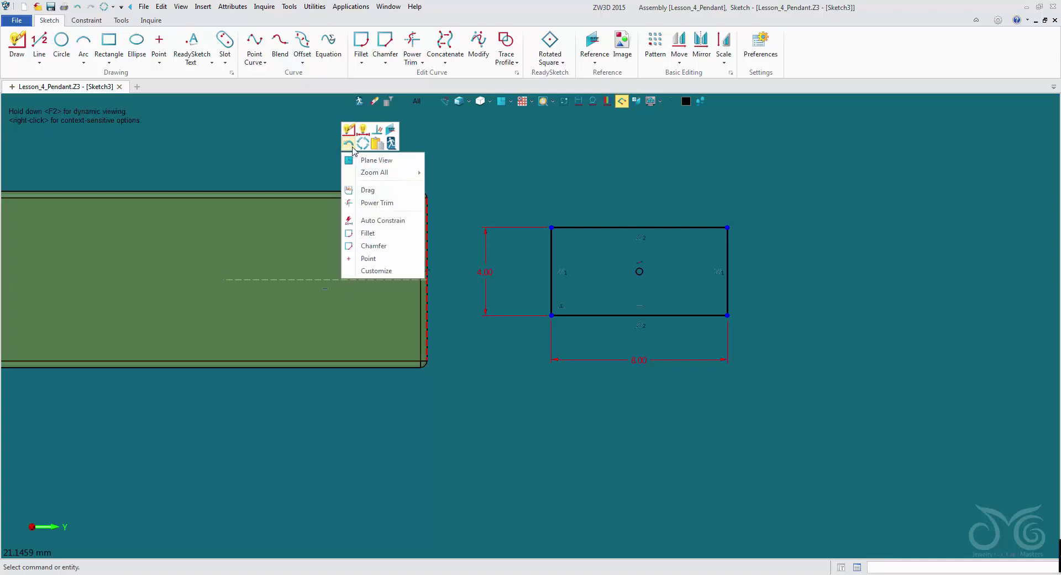
left_click(361, 134)
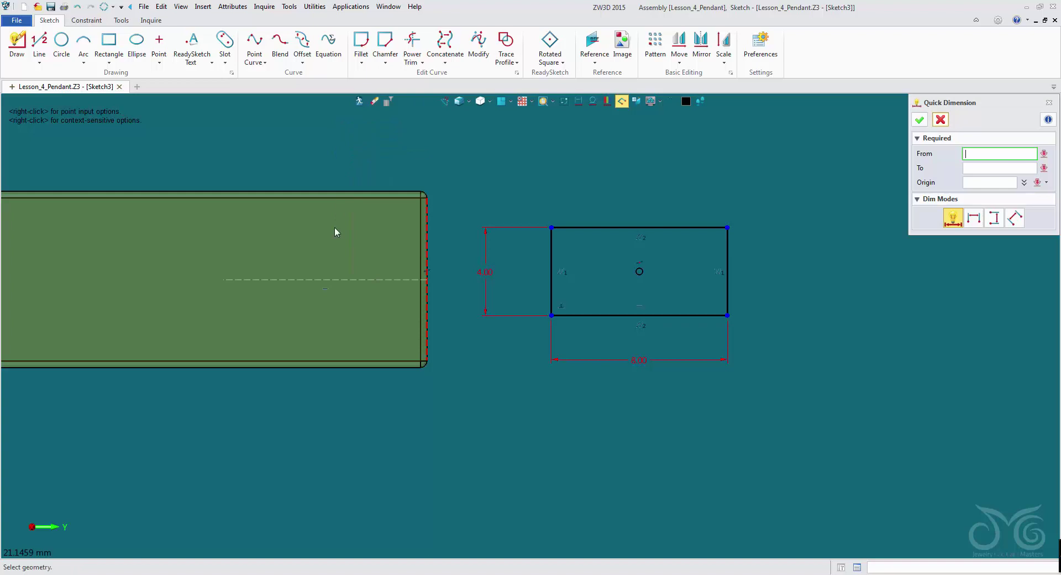
left_click(318, 280)
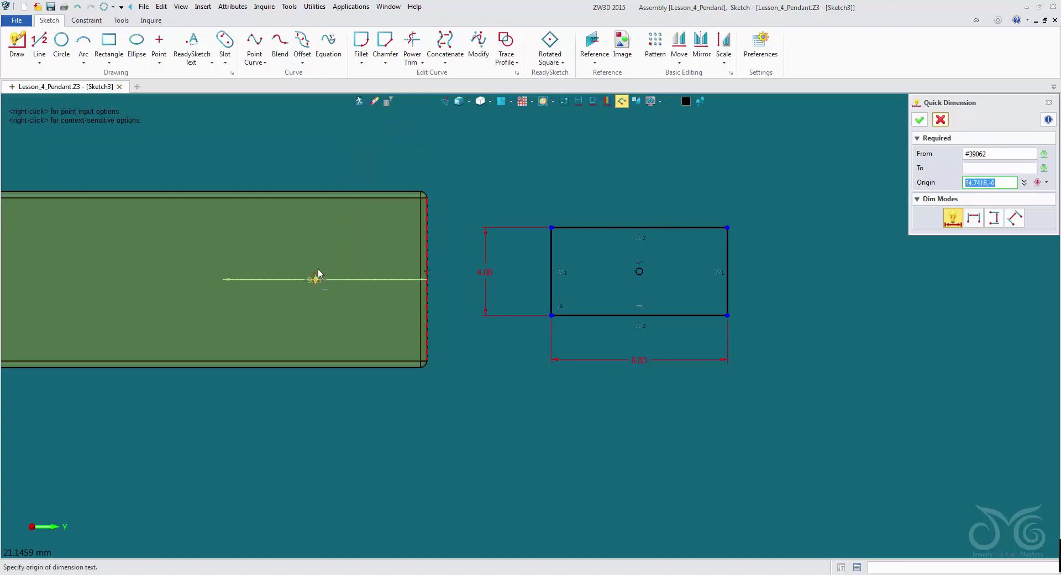
left_click(324, 238)
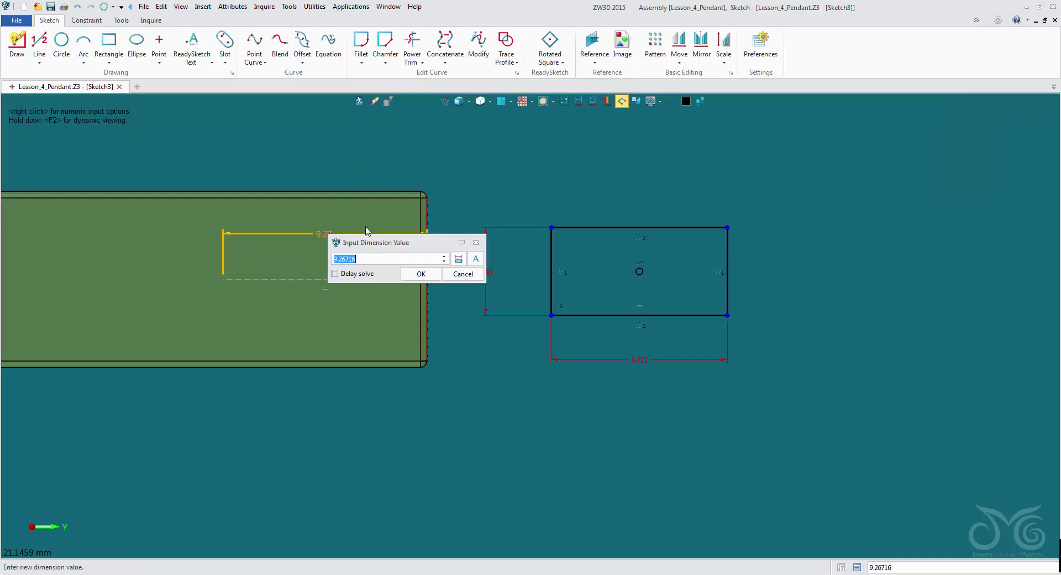
left_click(410, 275)
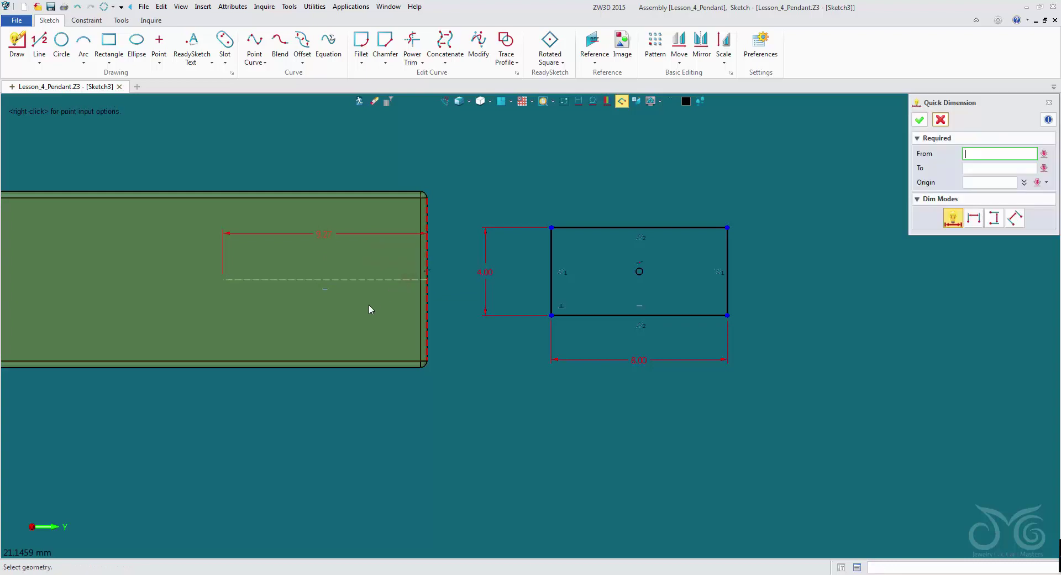
left_click(941, 126)
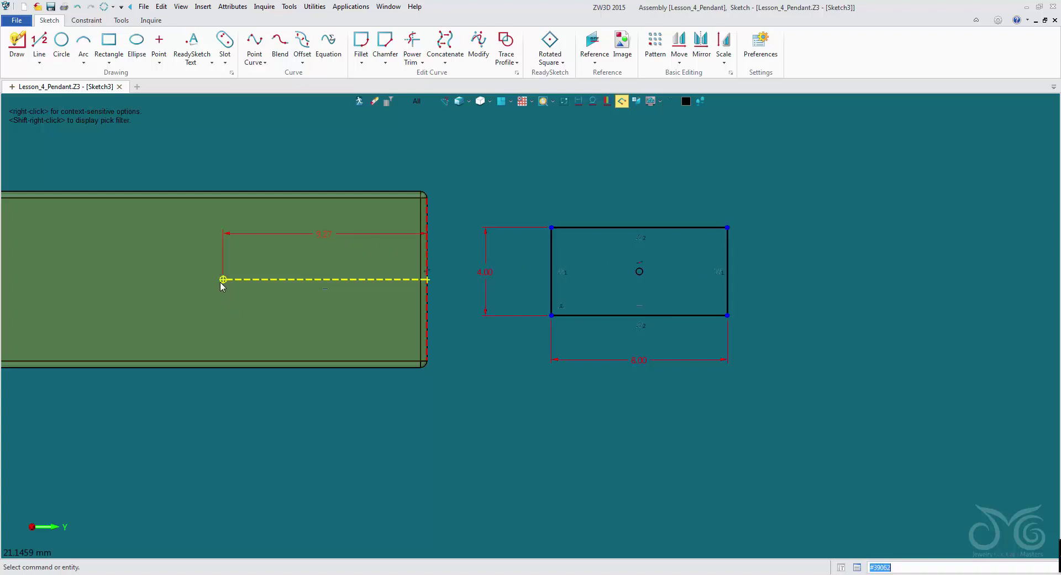
Constrain the construction line's inner endpoint to the midpoint of the rectangle's outer short side using Point to Midpoint
left_click(87, 21)
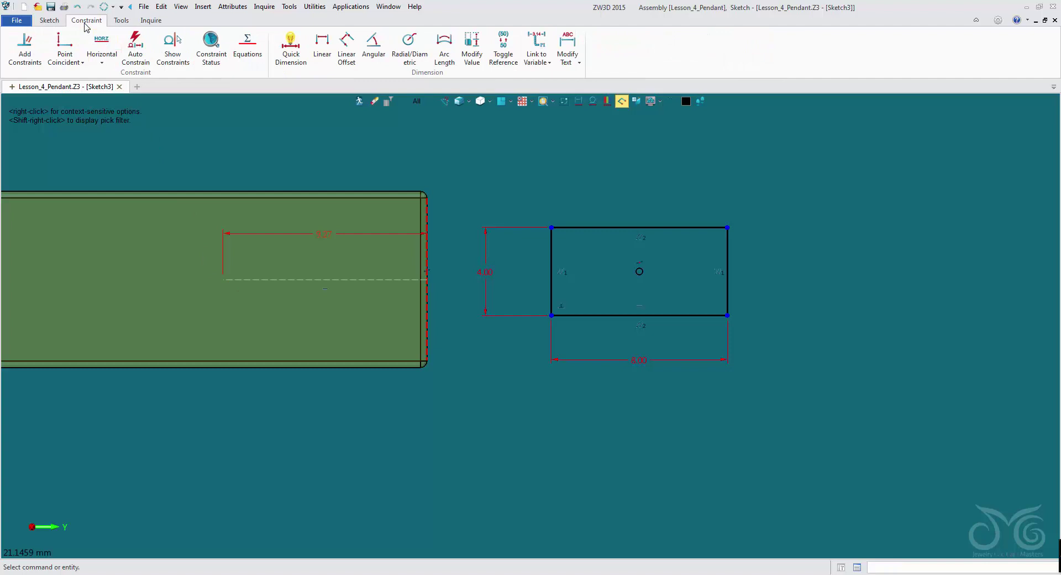
left_click(82, 61)
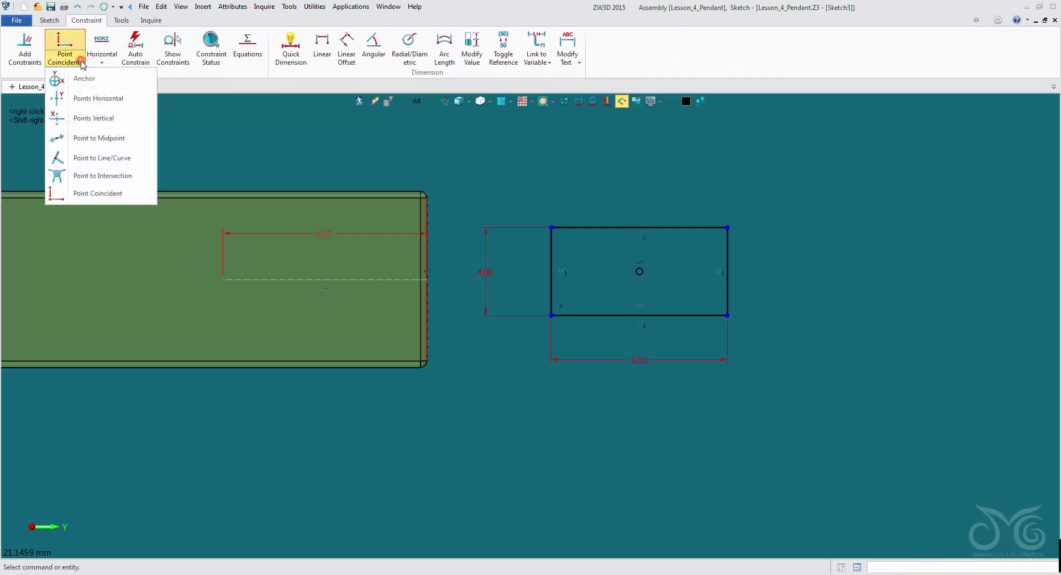
left_click(108, 142)
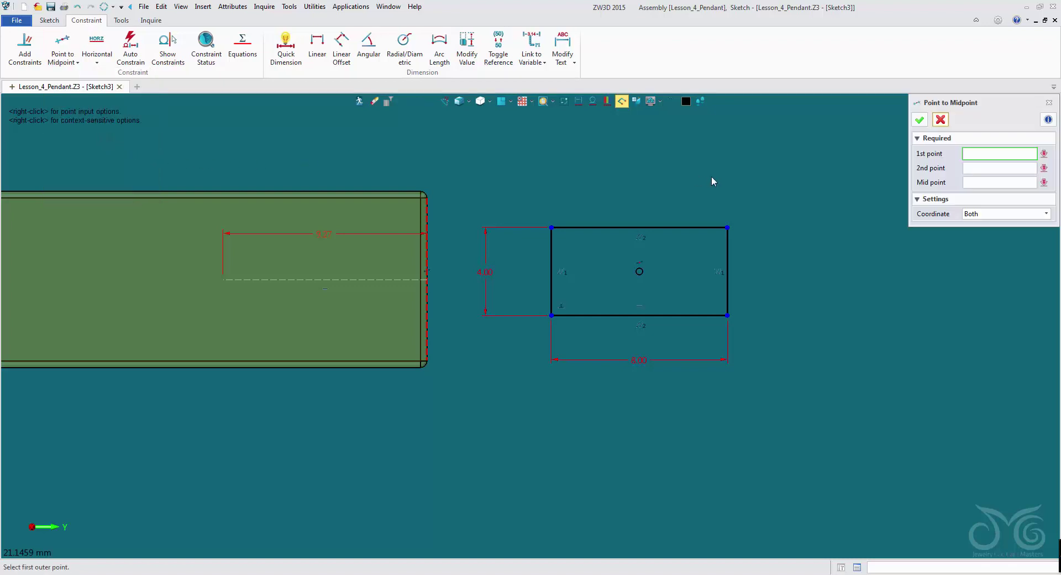
left_click(728, 228)
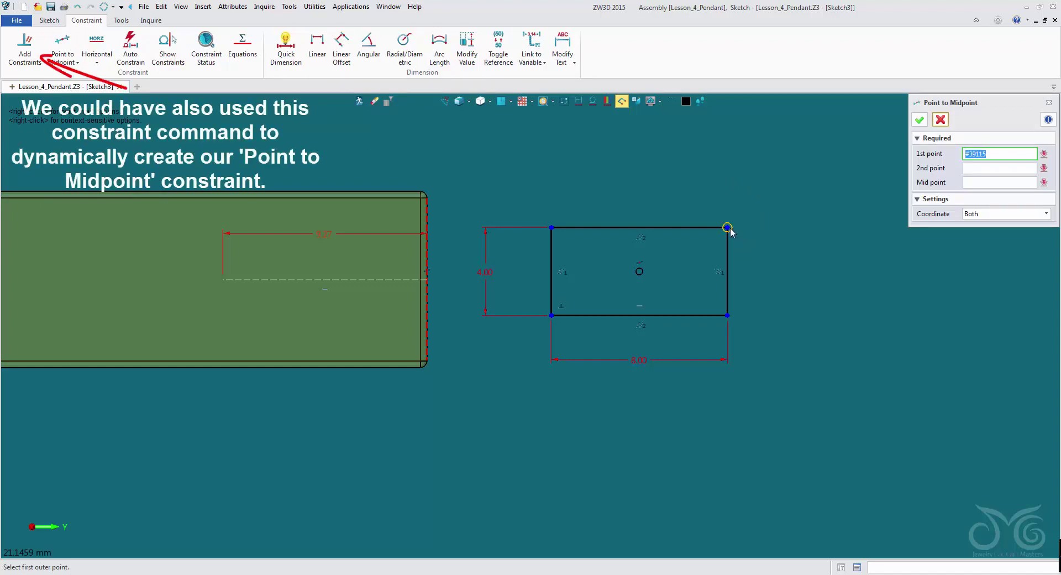
left_click(728, 315)
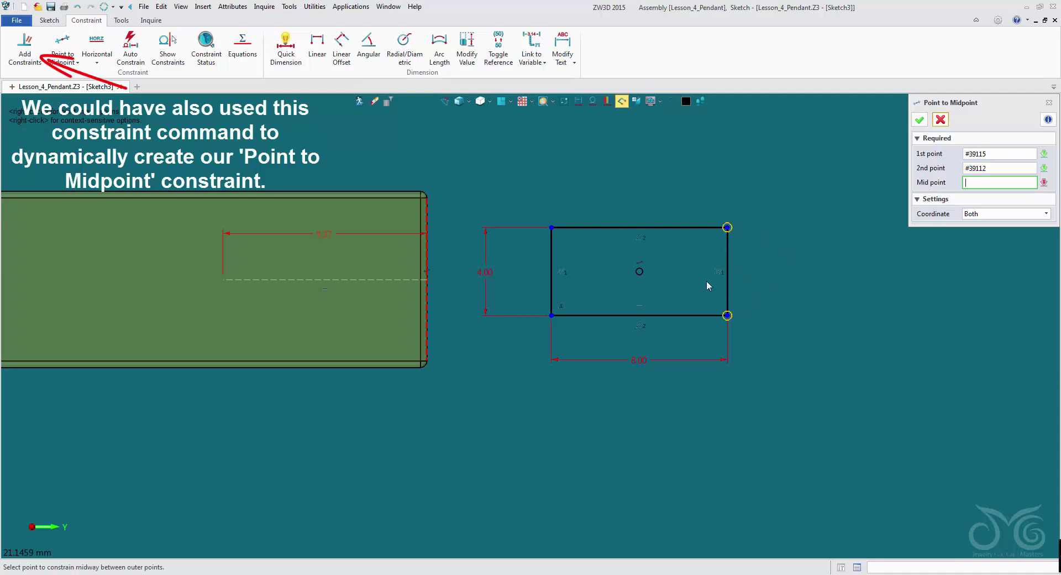
left_click(222, 280)
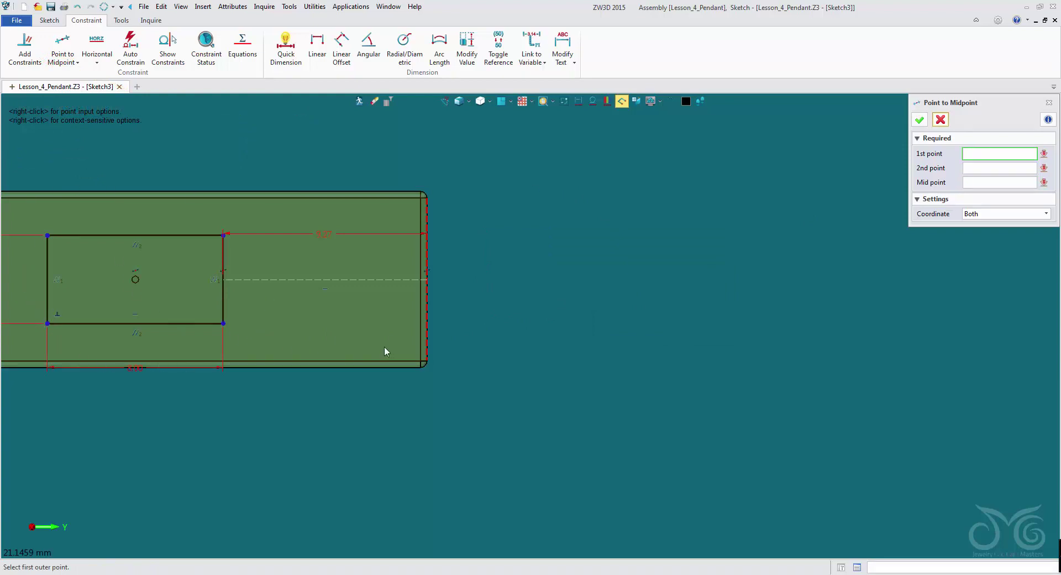
left_click(941, 120)
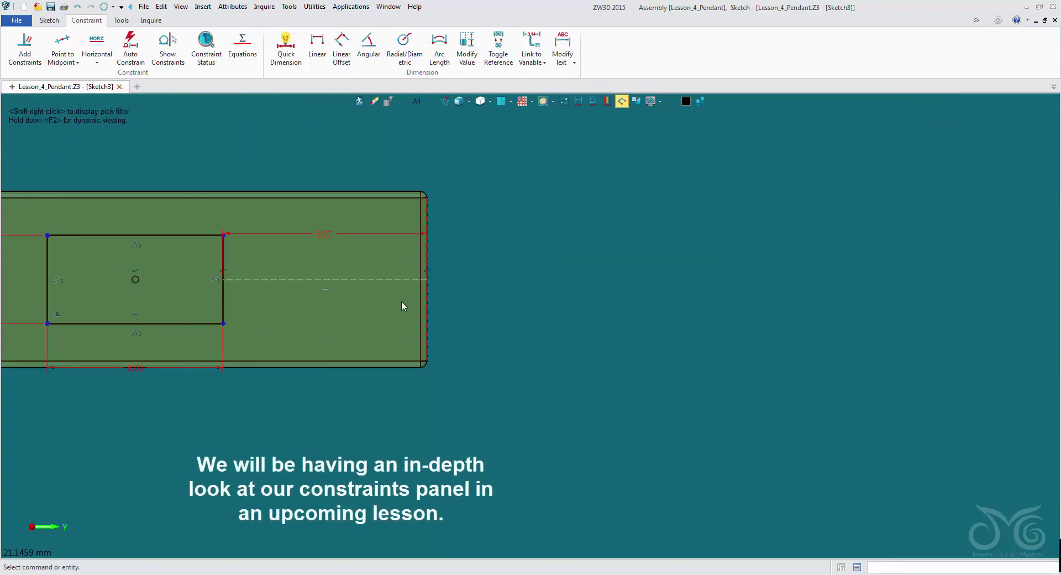
Set the linear step size to 0.1 while editing the horizontal construction line's length dimension
middle_click_drag(397, 300, 507, 305)
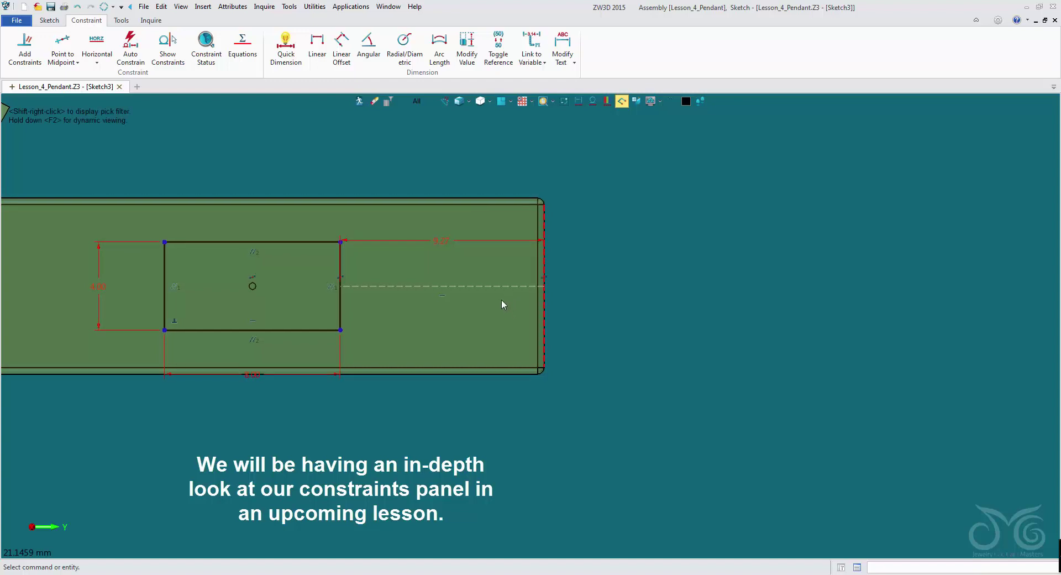
right_click(469, 241)
left_click(479, 244)
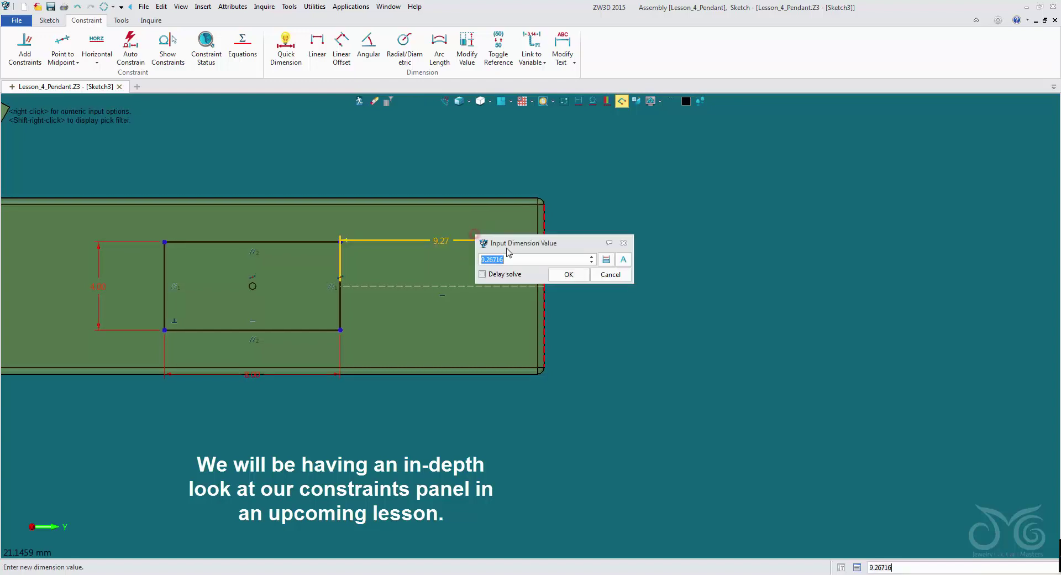
left_click(530, 259)
scroll(530, 259, "up", 5)
scroll(530, 260, "down", 10)
scroll(530, 259, "up", 7)
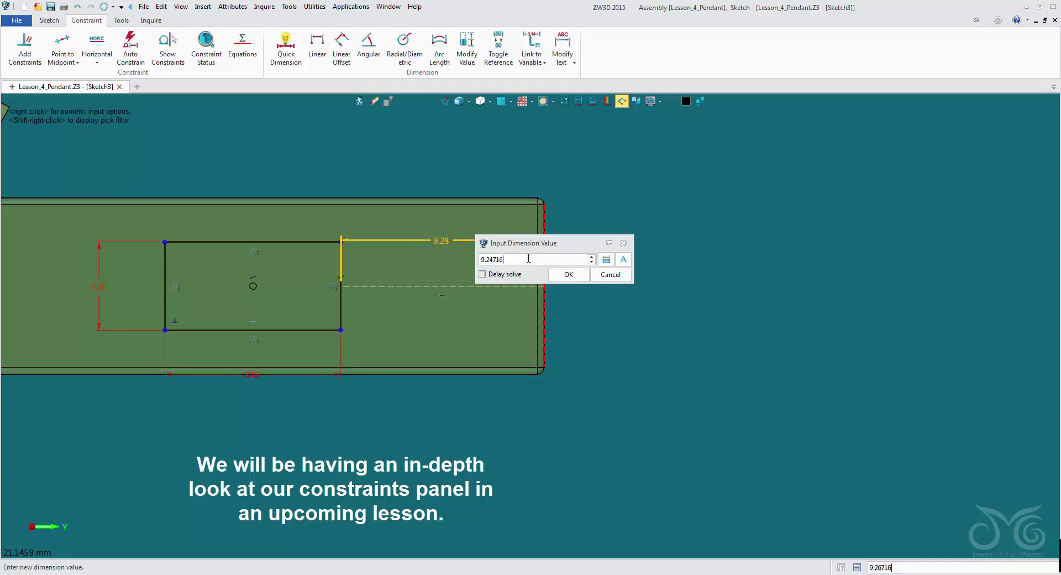
scroll(530, 259, "down", 6)
right_click(678, 196)
left_click(709, 242)
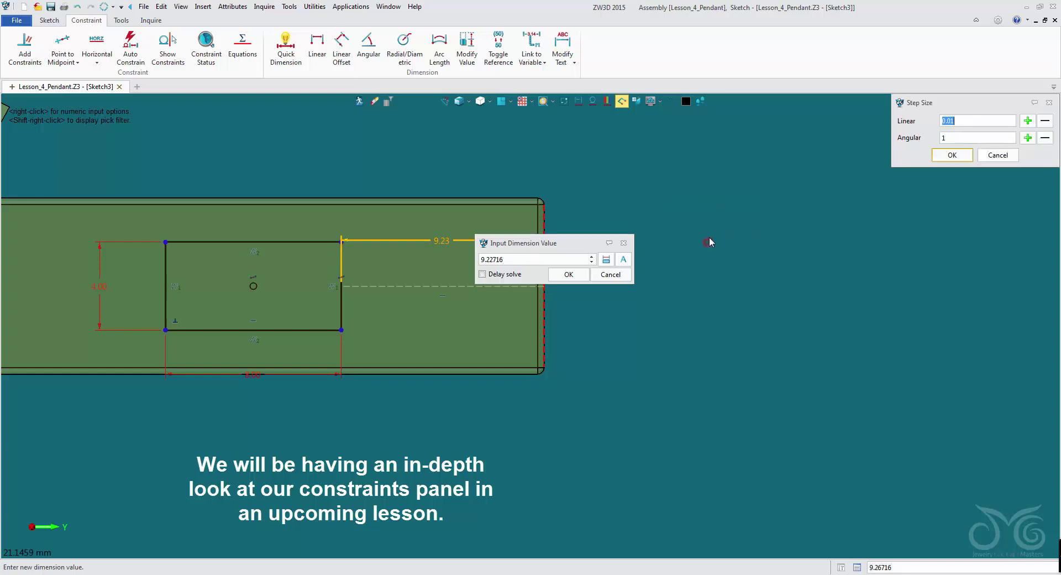
type("0.1")
left_click(952, 155)
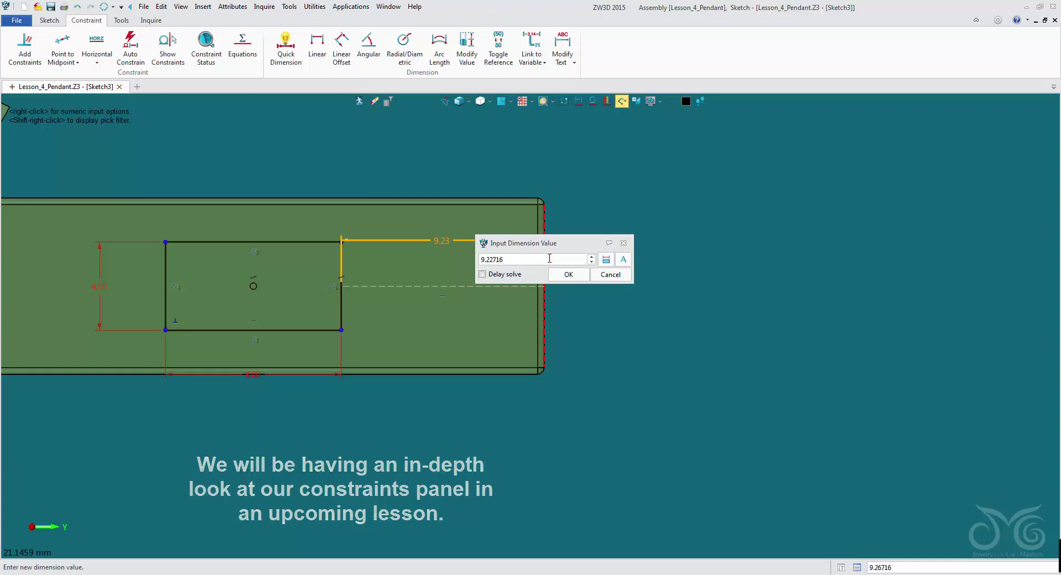
Try different lengths for the construction line in 0.1 mm increments, shifting the rectangle along the bar
scroll(550, 258, "down", 1)
scroll(550, 258, "down", 6)
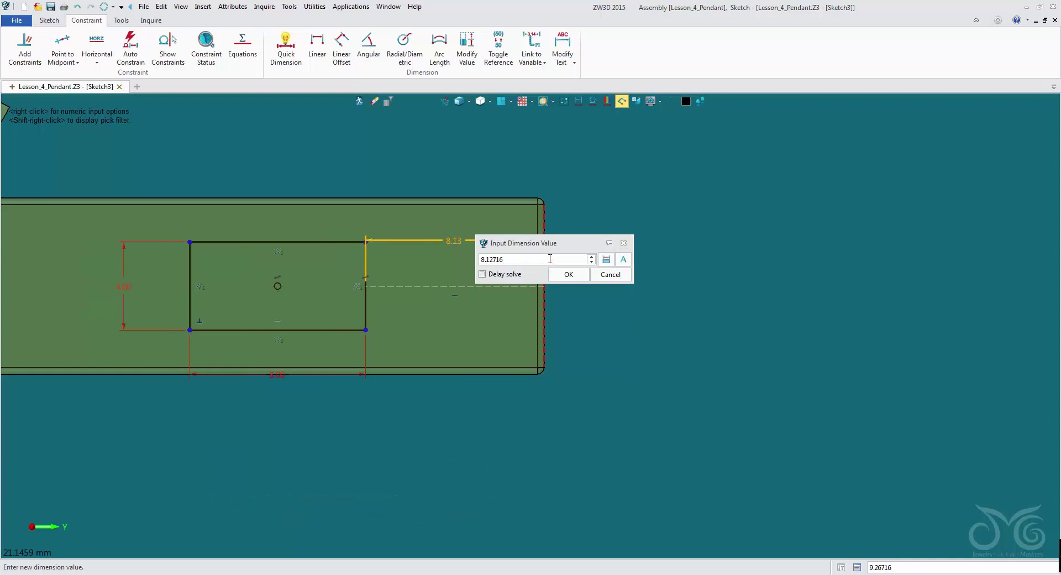
scroll(549, 259, "up", 9)
scroll(549, 259, "up", 5)
scroll(549, 258, "down", 7)
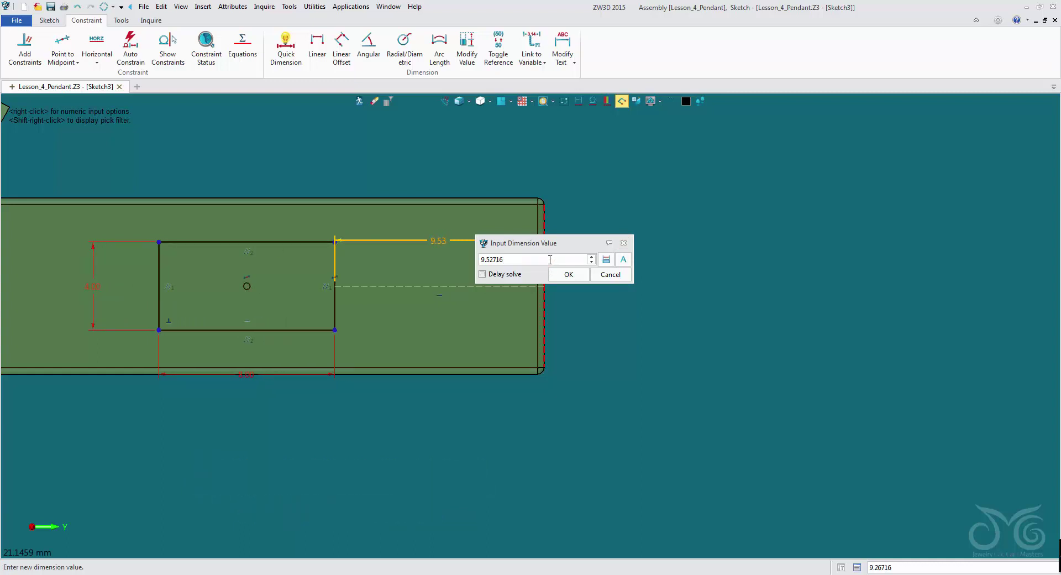
left_click_drag(559, 246, 575, 138)
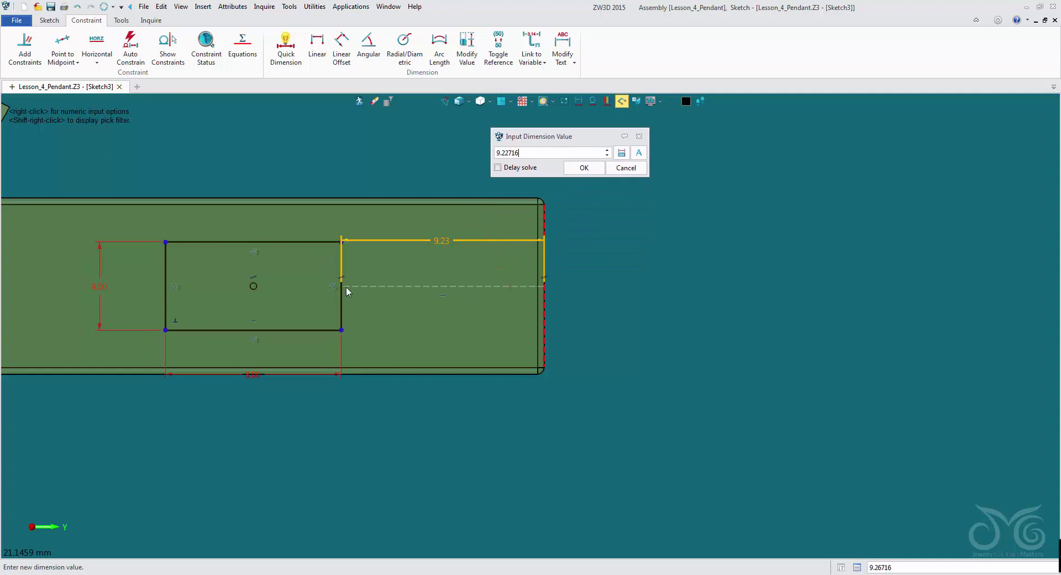
scroll(521, 155, "down", 16)
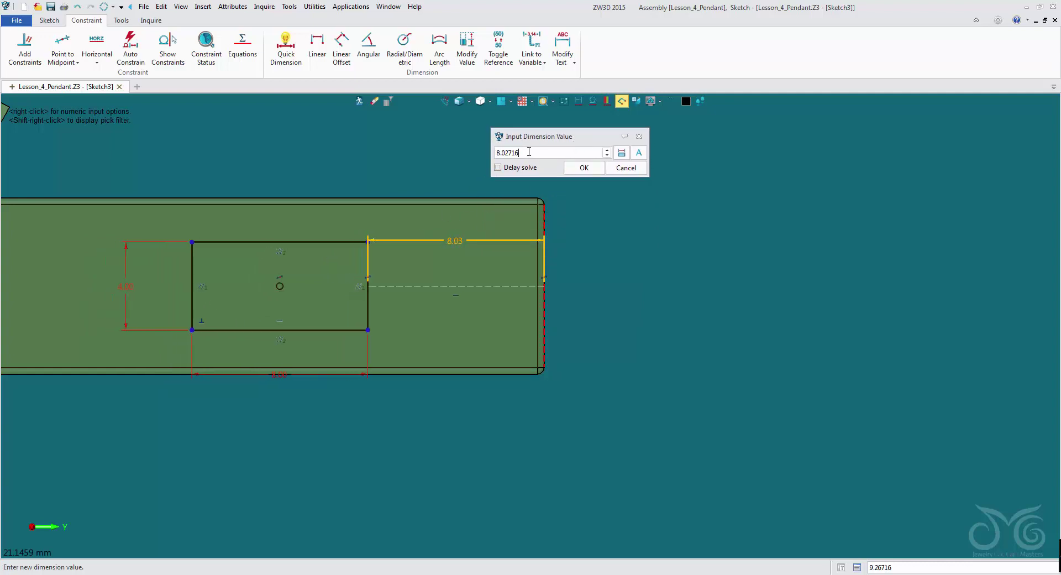
scroll(529, 151, "up", 10)
scroll(528, 152, "down", 12)
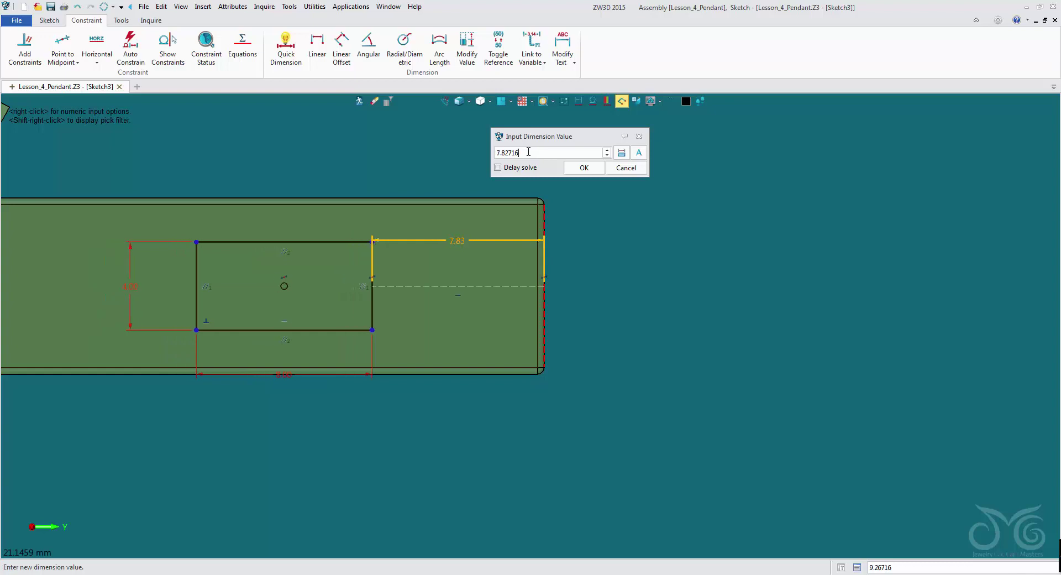
scroll(528, 153, "down", 17)
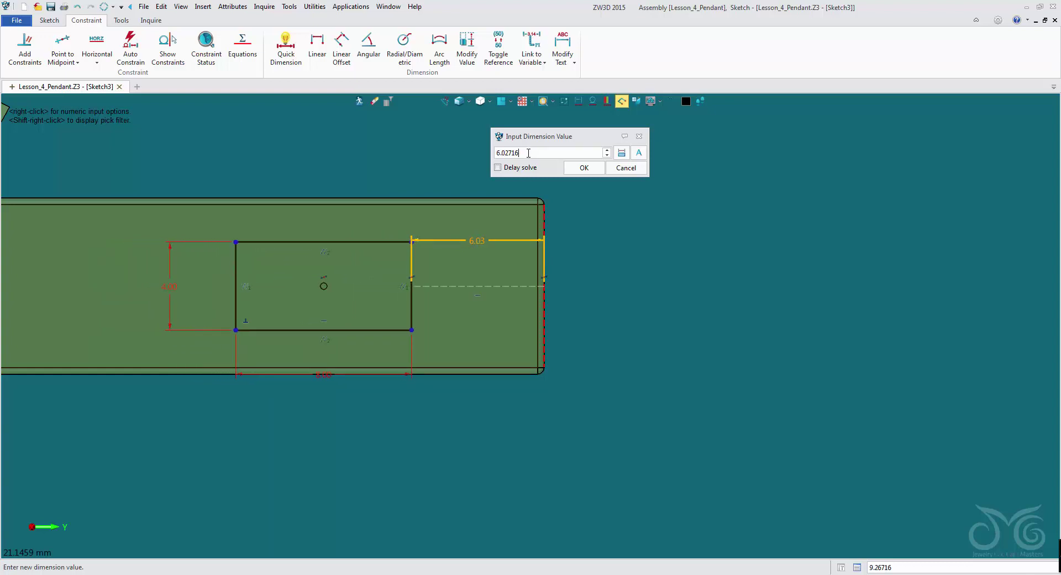
scroll(528, 152, "down", 7)
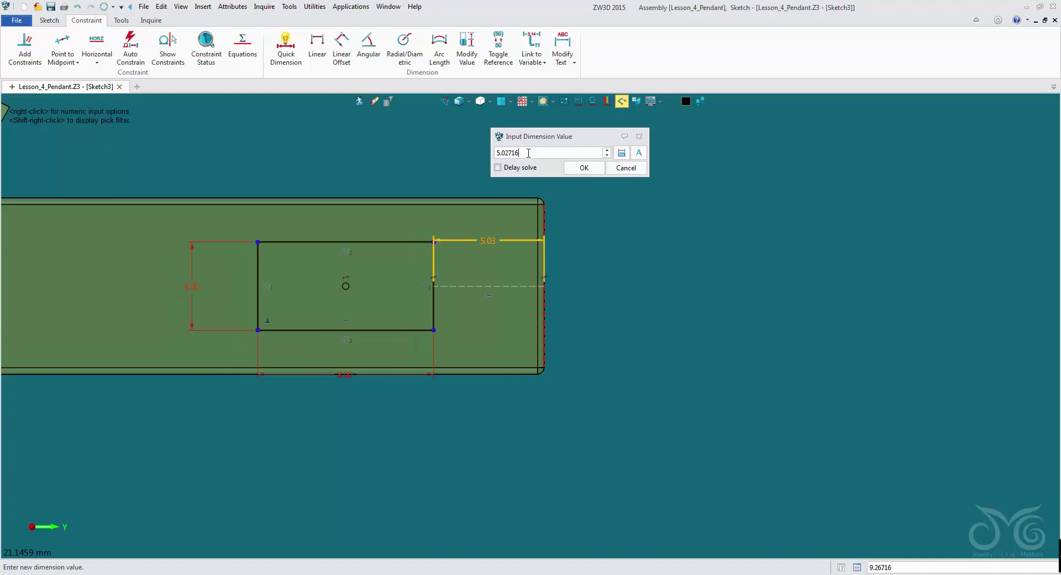
Set the construction line's length to 5 mm and exit the sketch
left_click_drag(528, 153, 494, 152)
type("5")
left_click(579, 176)
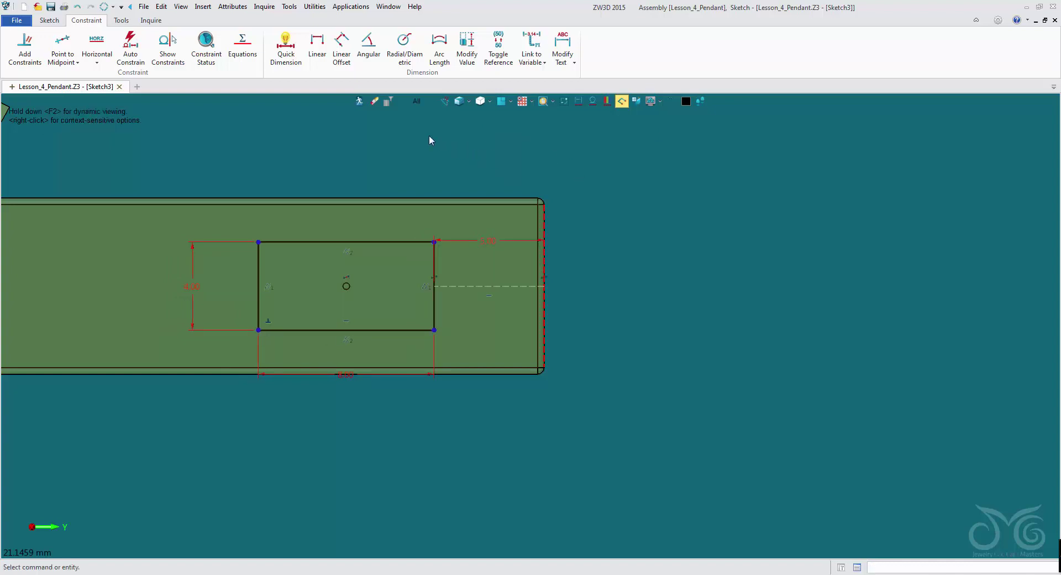
left_click(359, 101)
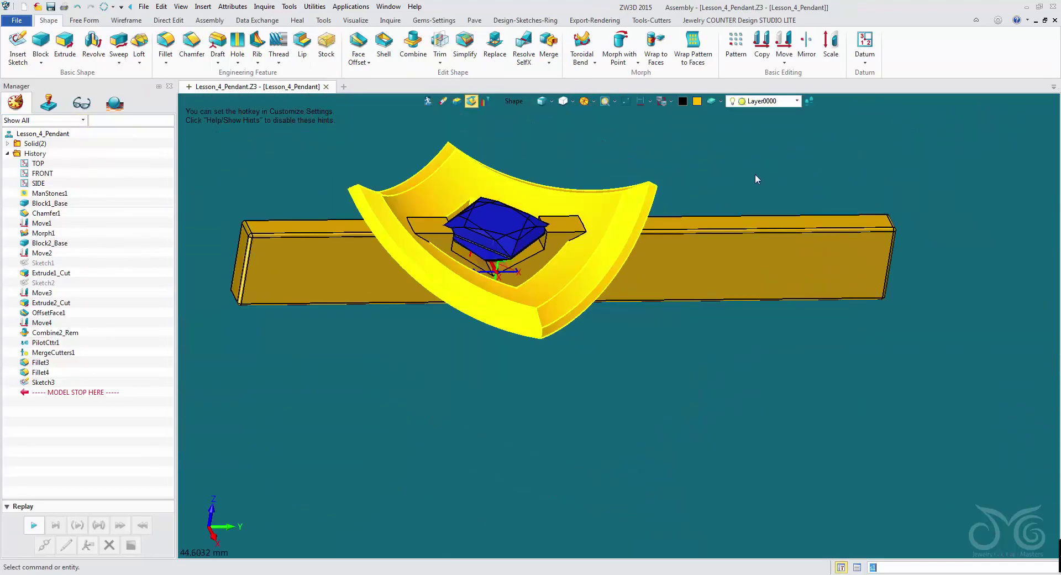
Start an Extrude operation and restrict the profile selection to sketches
middle_click_drag(755, 175, 641, 188)
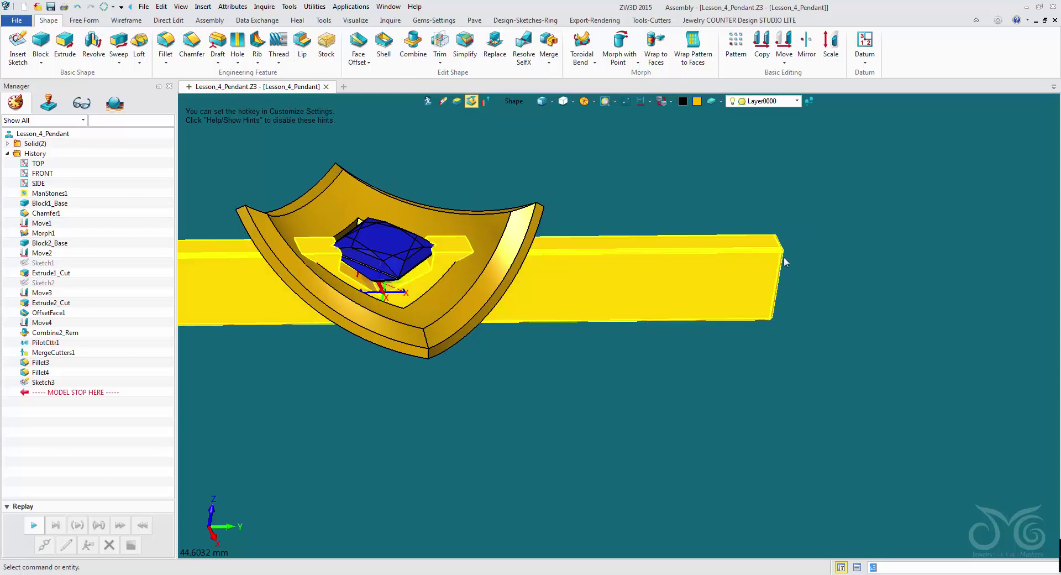
left_click(64, 44)
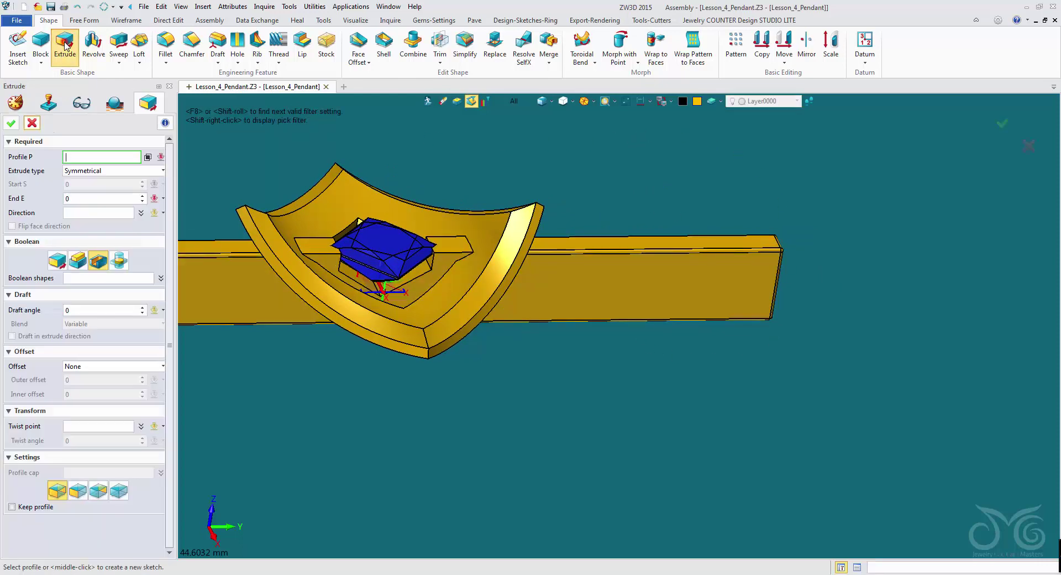
left_click(516, 103)
left_click(535, 143)
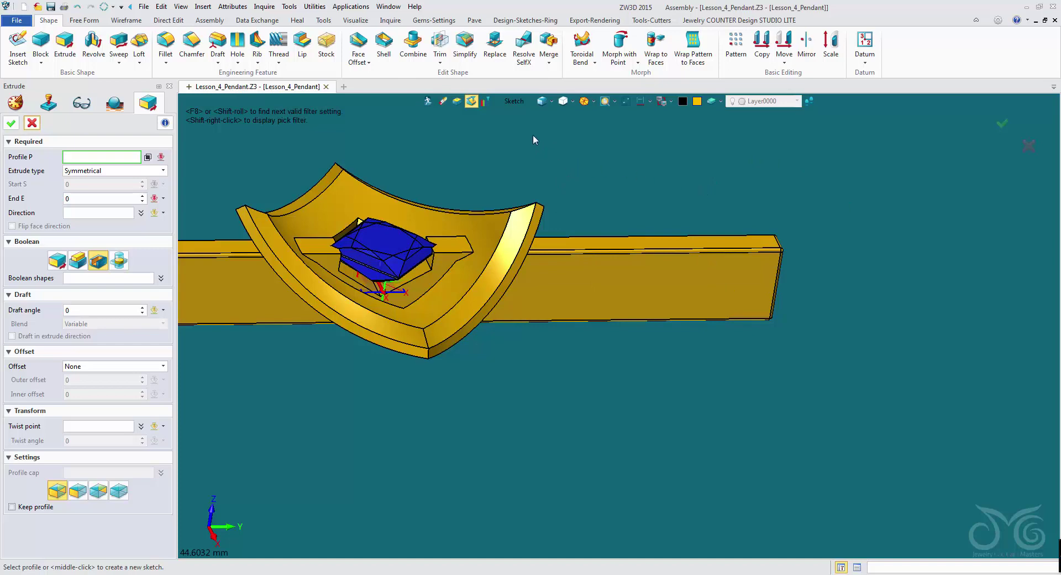
Check the hidden rectangle sketch in wireframe display, restore shading, and look over the model history
left_click(552, 102)
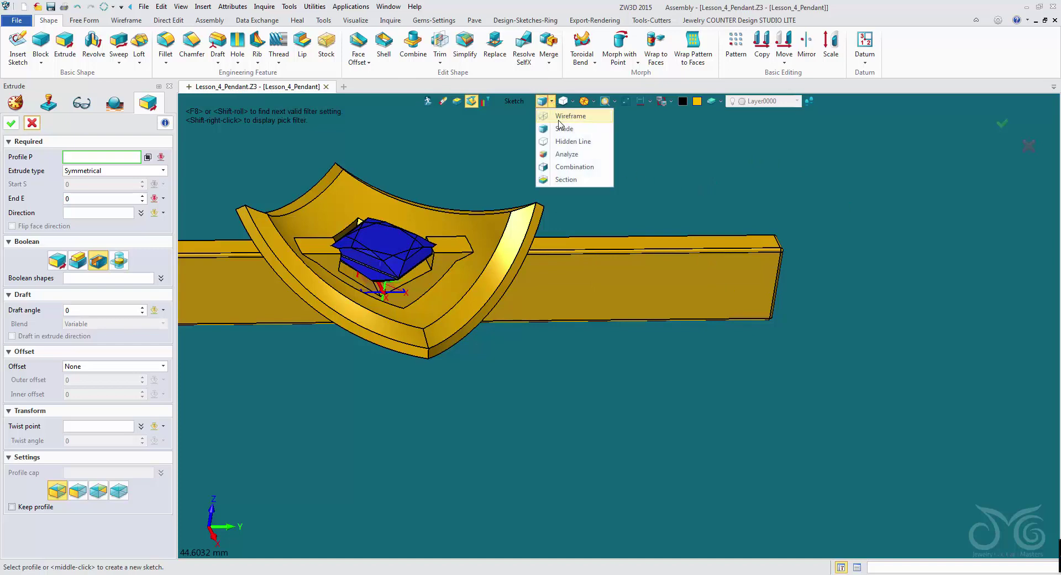
left_click(556, 117)
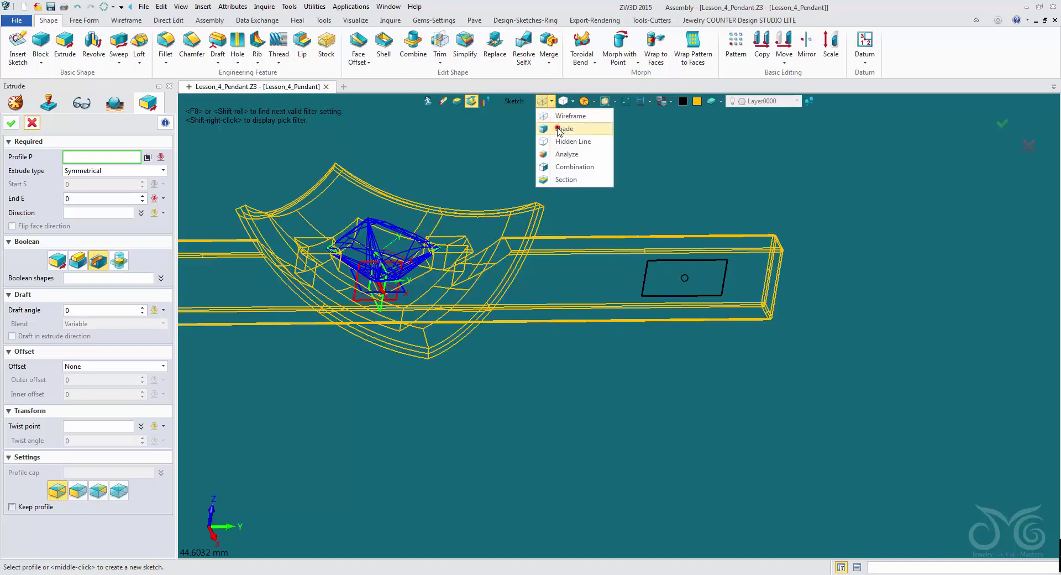
left_click(557, 128)
left_click(16, 103)
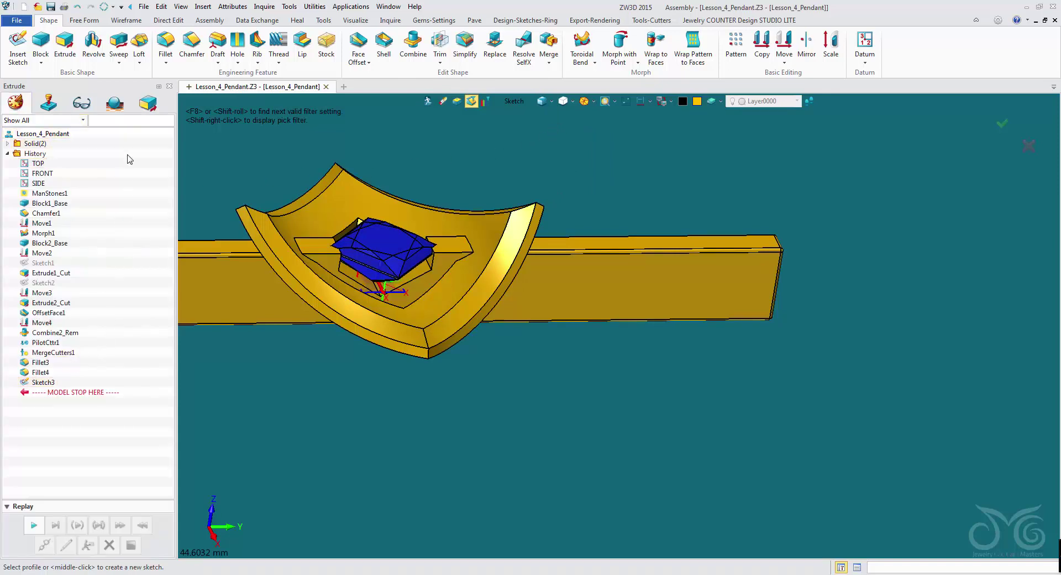
left_click(147, 103)
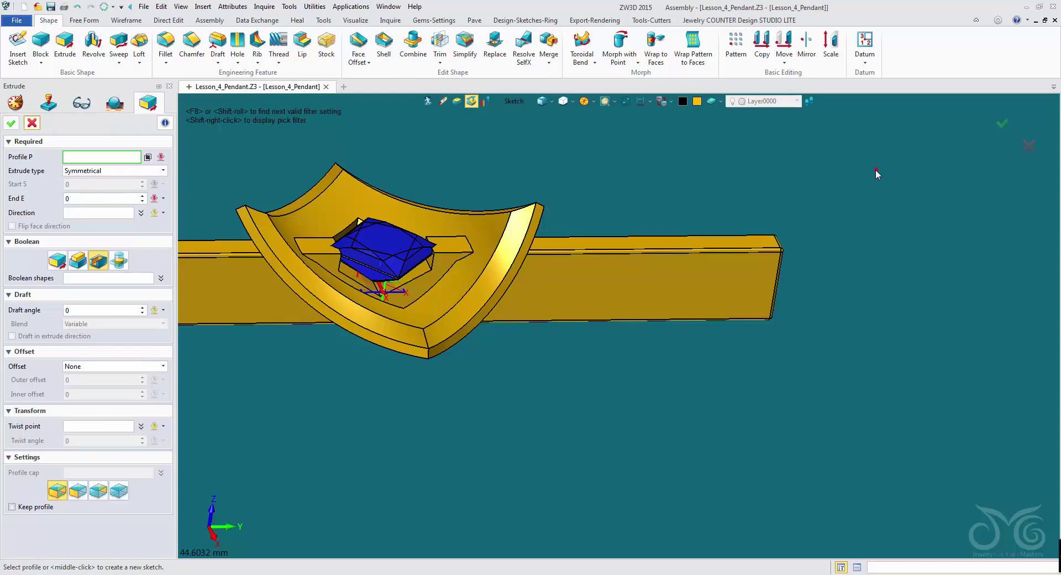
Extrude the rectangle sketch symmetrically by 14 mm as a Boolean removal, cutting an opening through the bar's outer end
mouse_move(876, 169)
left_mouse_down()
mouse_move(711, 324)
mouse_move(567, 361)
left_mouse_up()
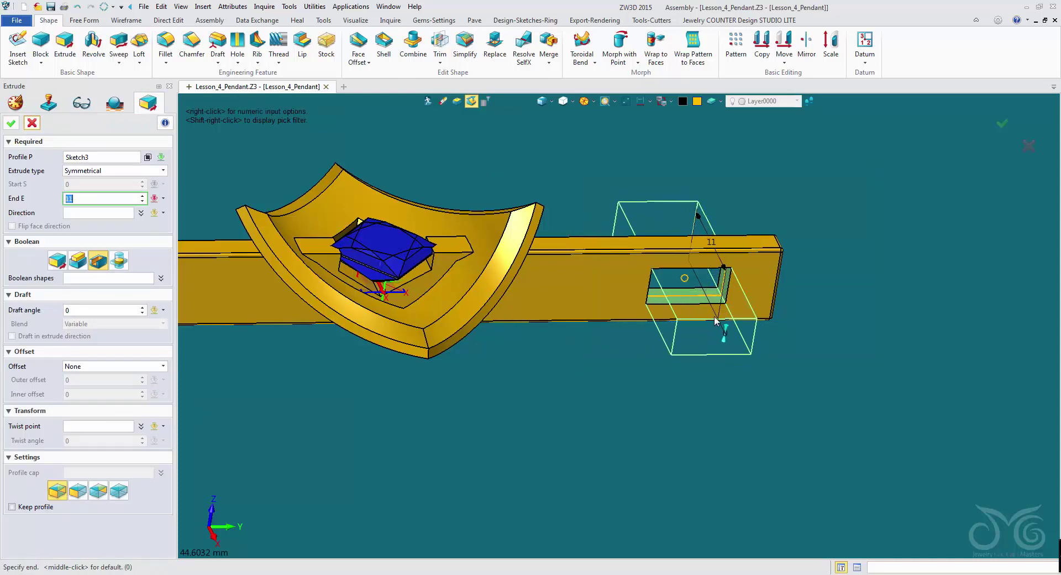
type("14.2")
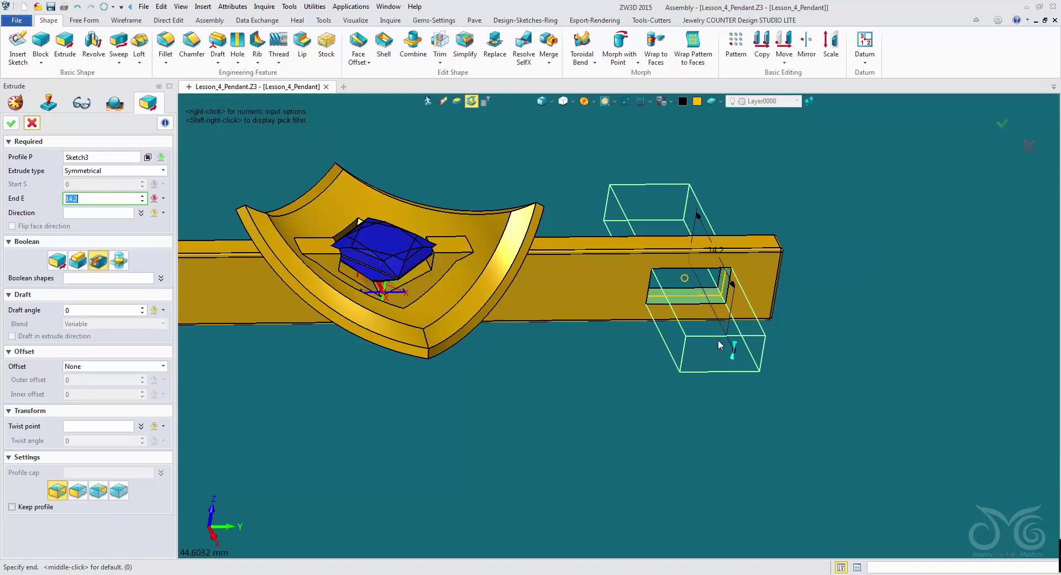
key("Return")
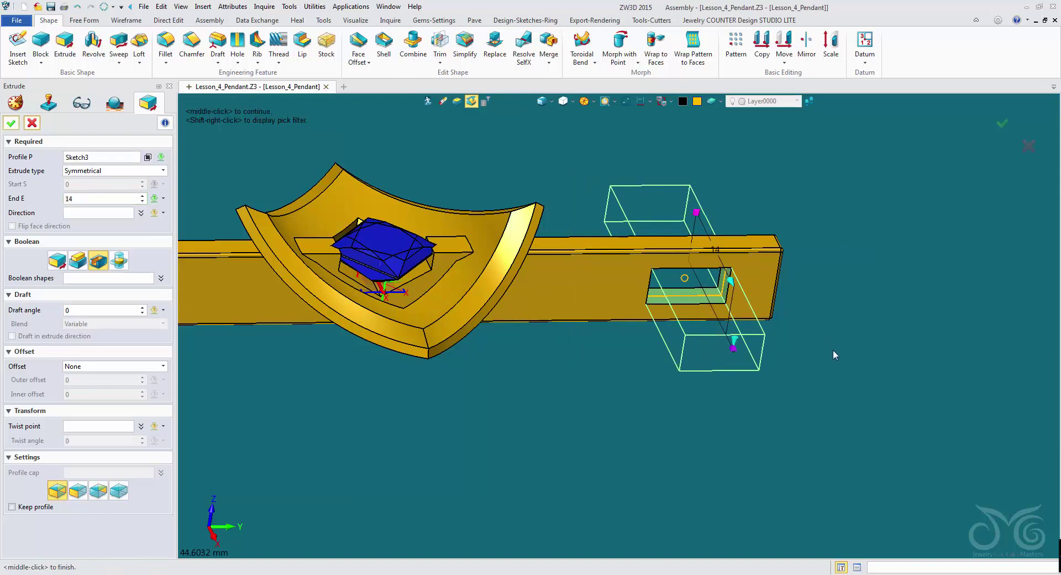
left_click(96, 262)
left_click(13, 124)
right_click_drag(564, 393, 585, 390)
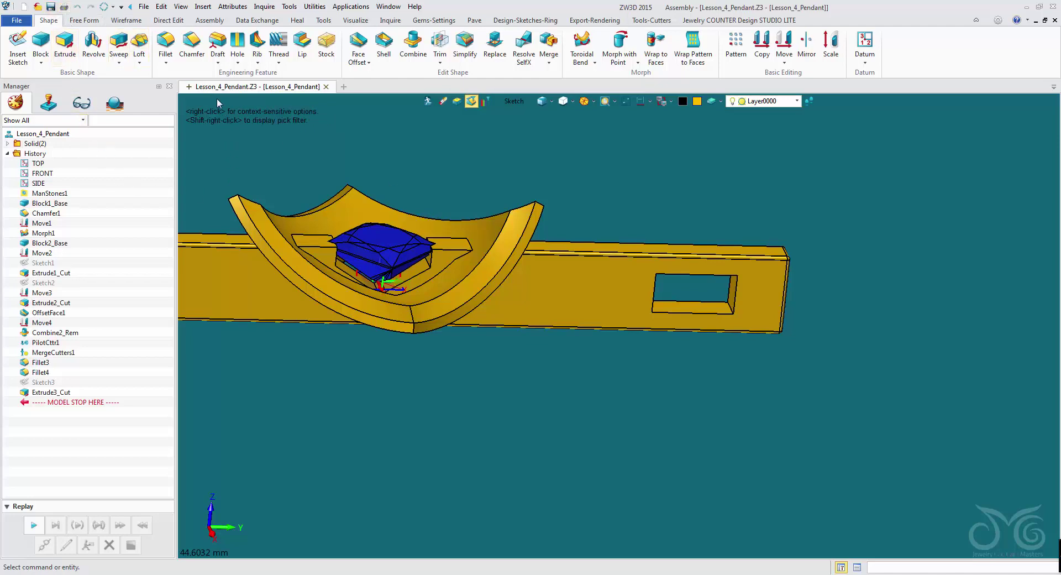
Fillet the two edges at the outer end of the bar's rectangular opening with a 1.25 mm radius
left_click(165, 44)
left_click(751, 299)
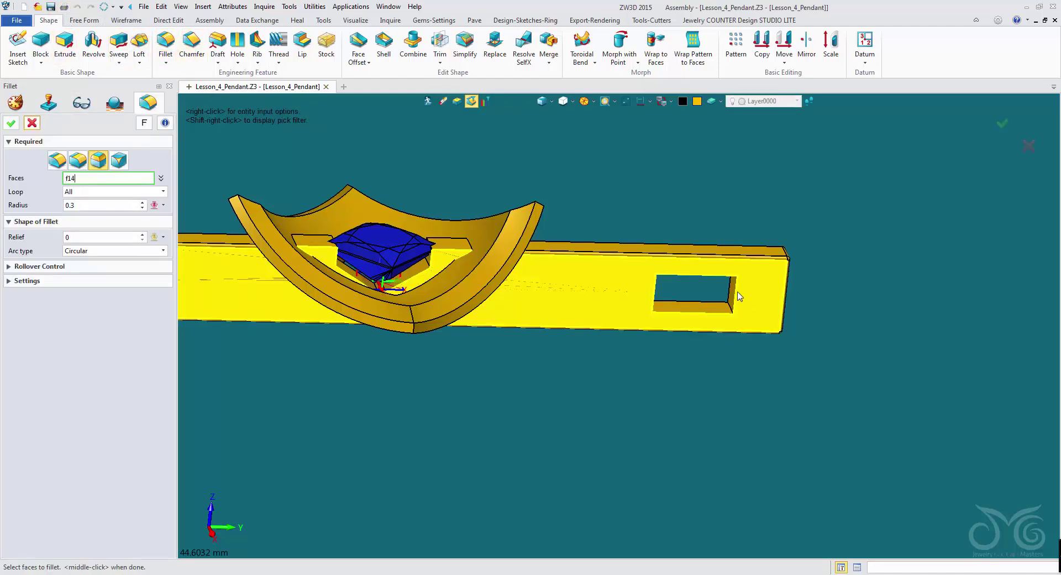
left_click(57, 160)
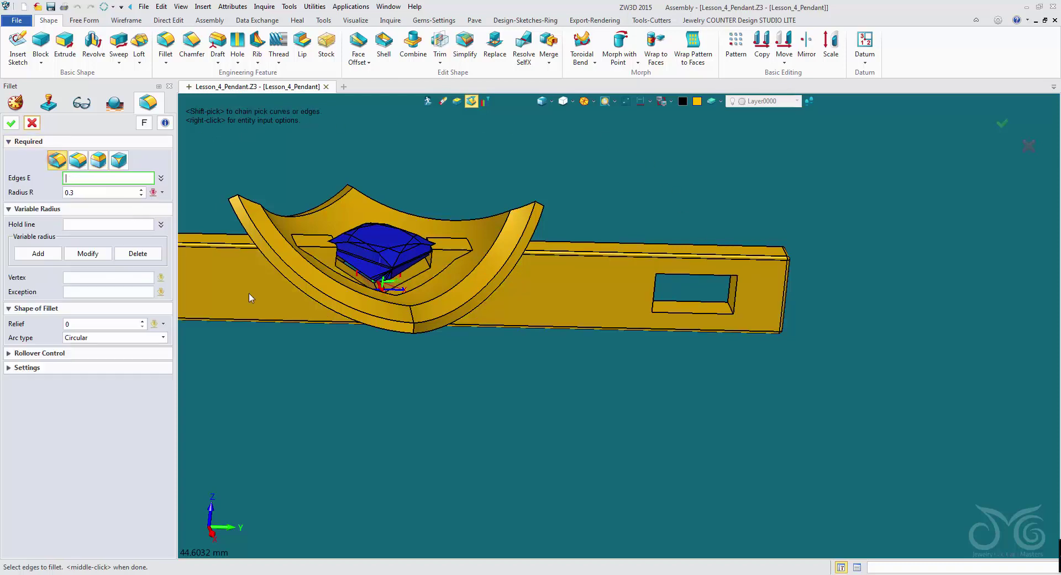
scroll(728, 301, "up", 5)
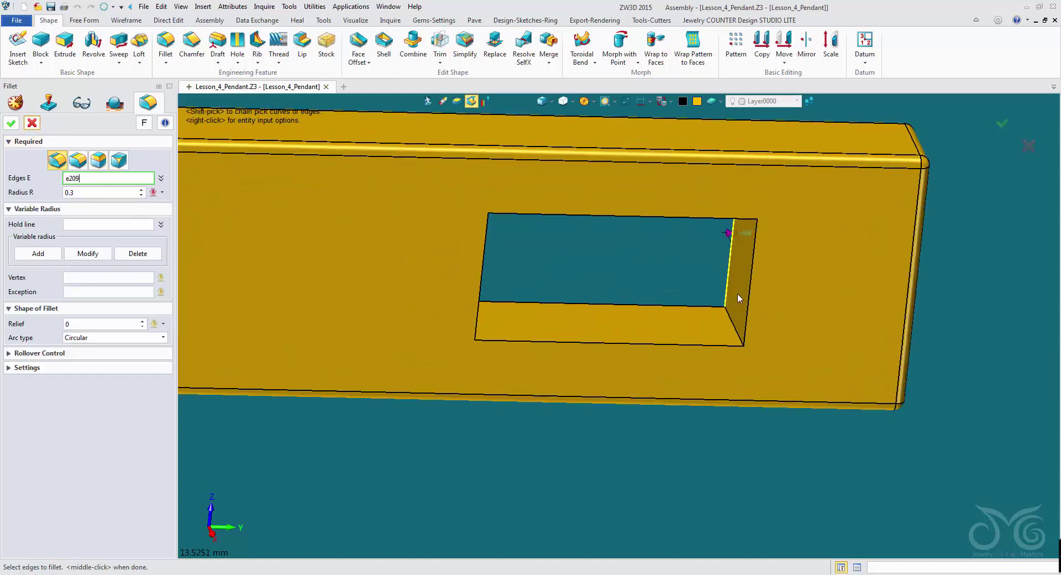
left_click(753, 294)
left_click(731, 273)
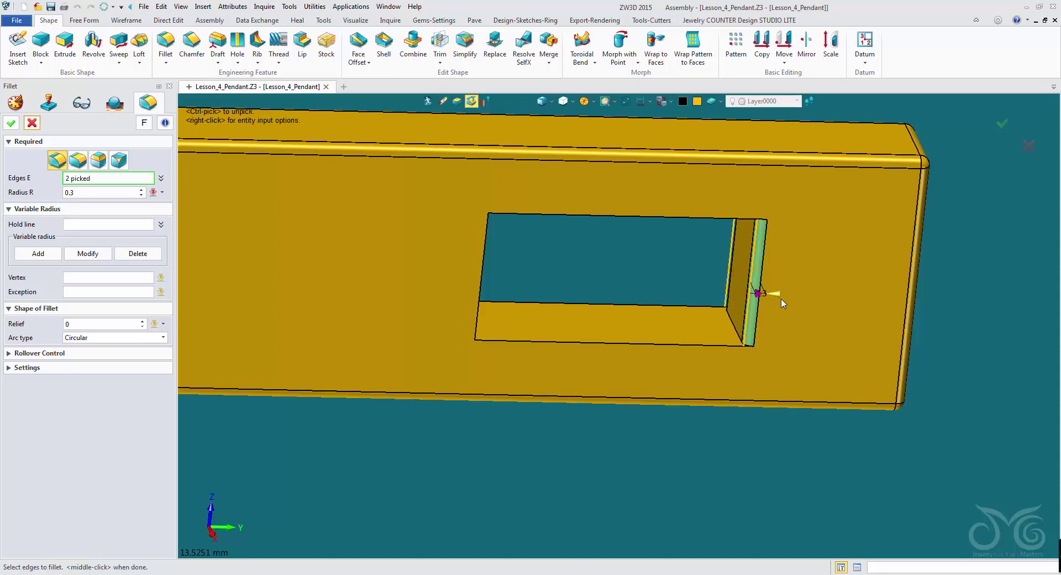
left_click_drag(779, 297, 818, 296)
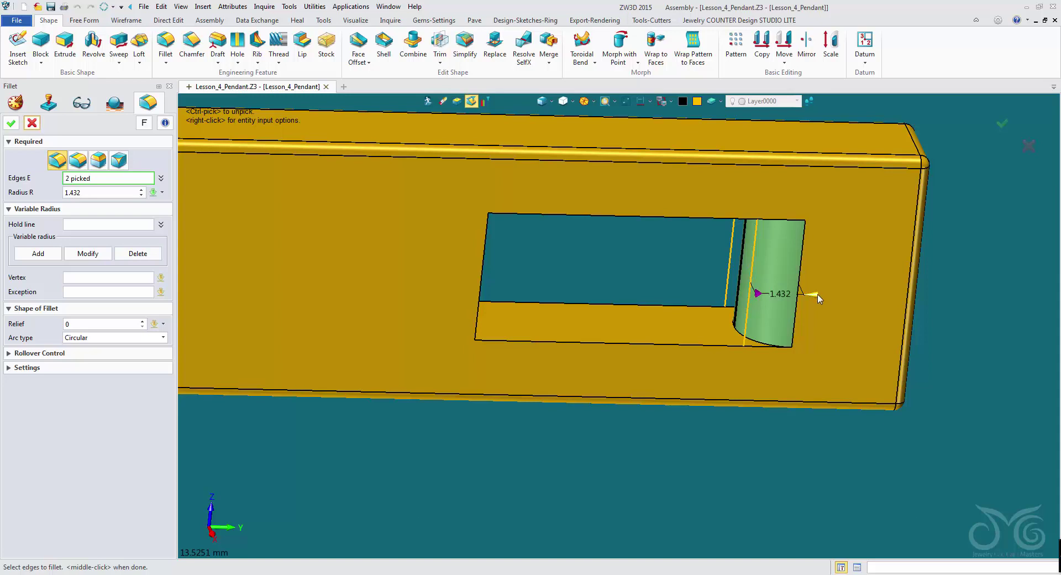
left_click_drag(819, 299, 805, 293)
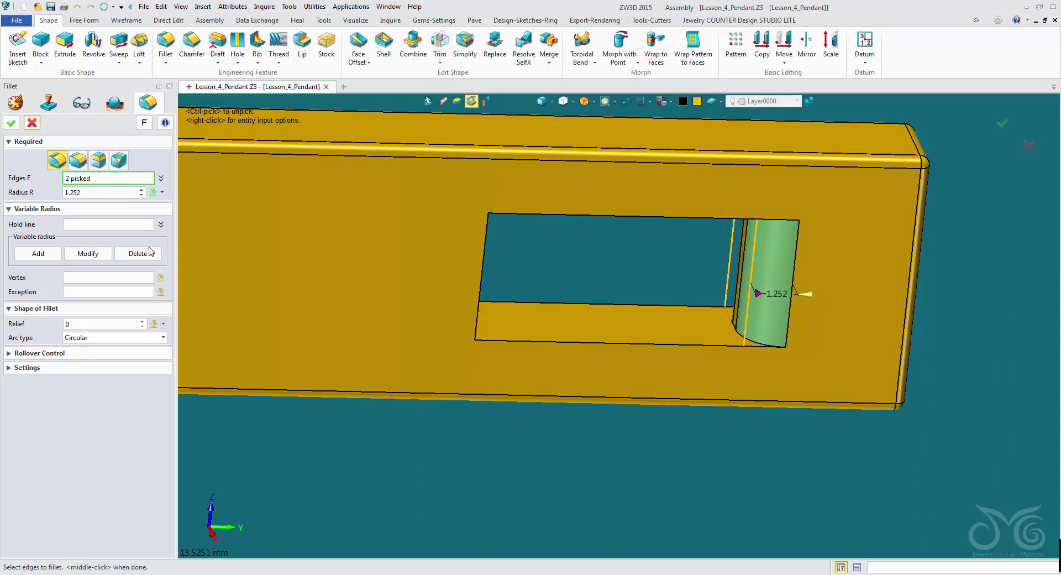
left_click(108, 193)
type("1.25")
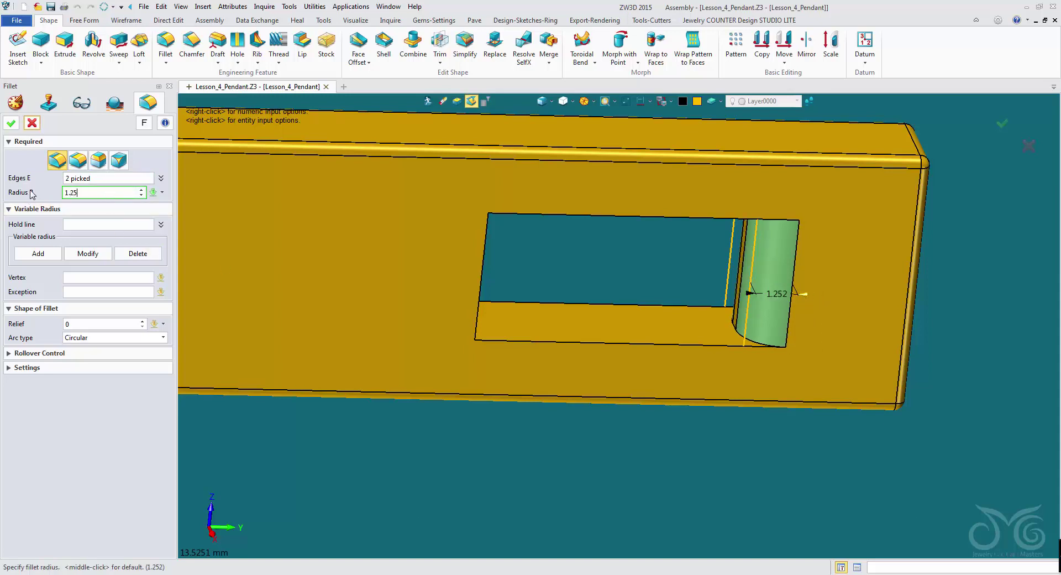
left_click(10, 123)
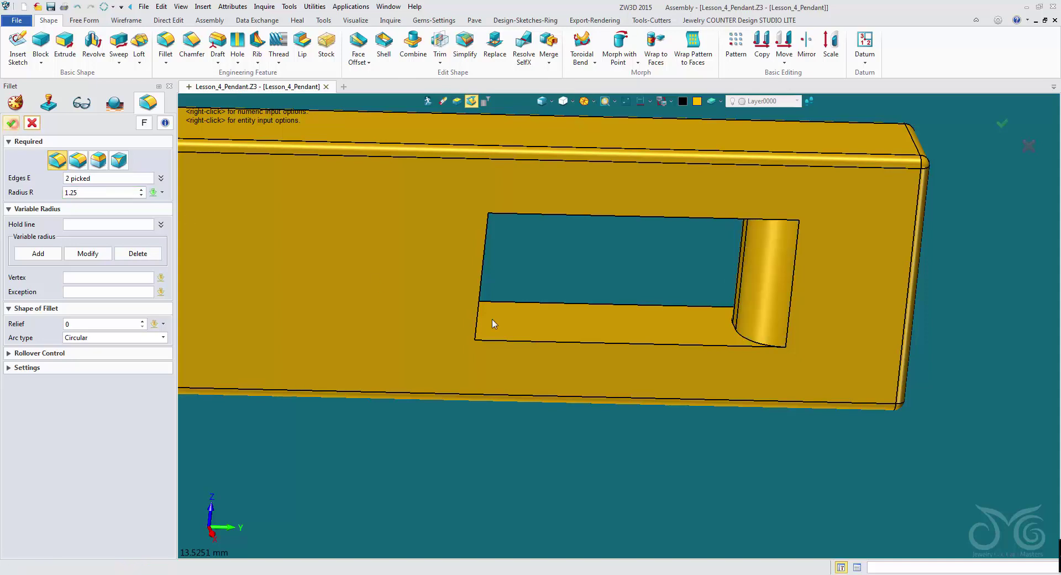
Examine the filleted opening and the whole pendant from several angles
scroll(675, 292, "down", 3)
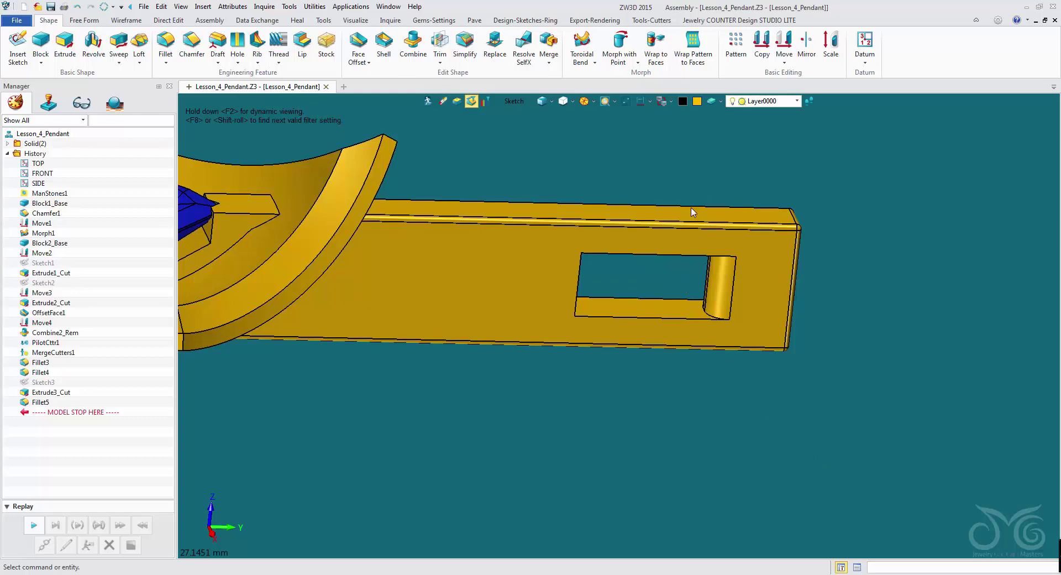
middle_click_drag(697, 289, 712, 325)
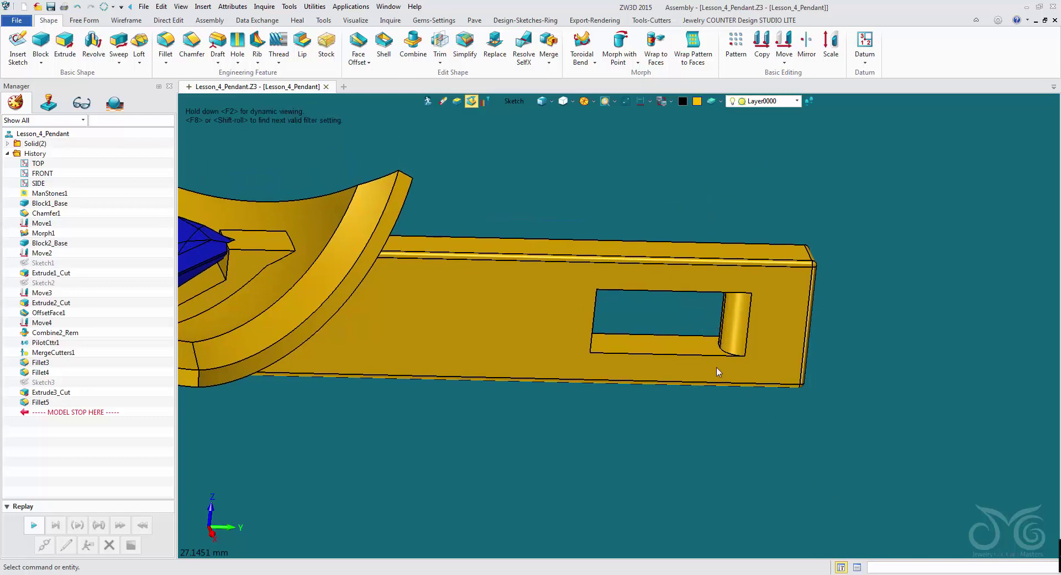
scroll(682, 297, "down", 3)
right_click_drag(681, 297, 503, 465)
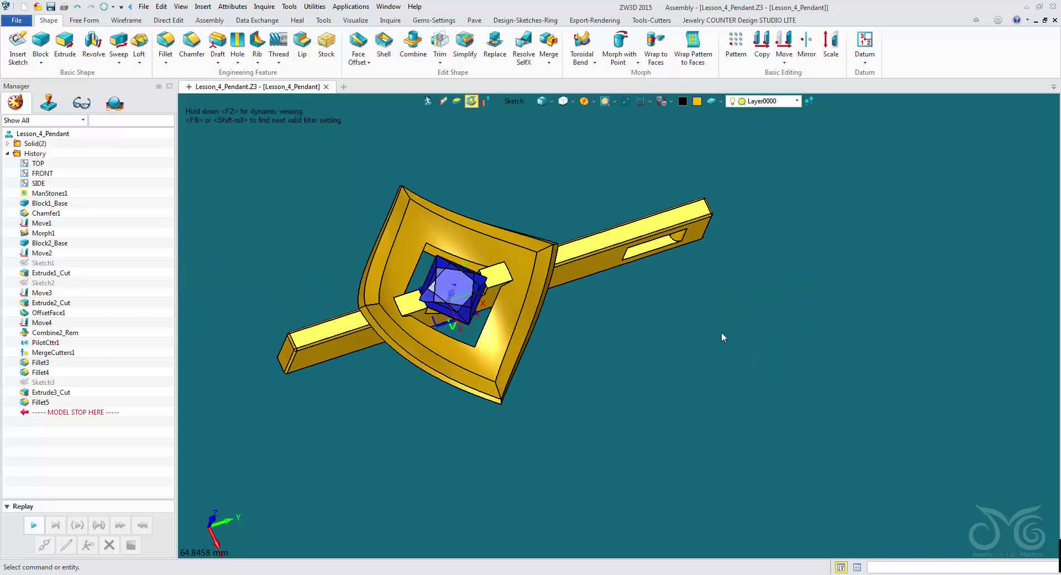
right_click_drag(725, 331, 490, 367)
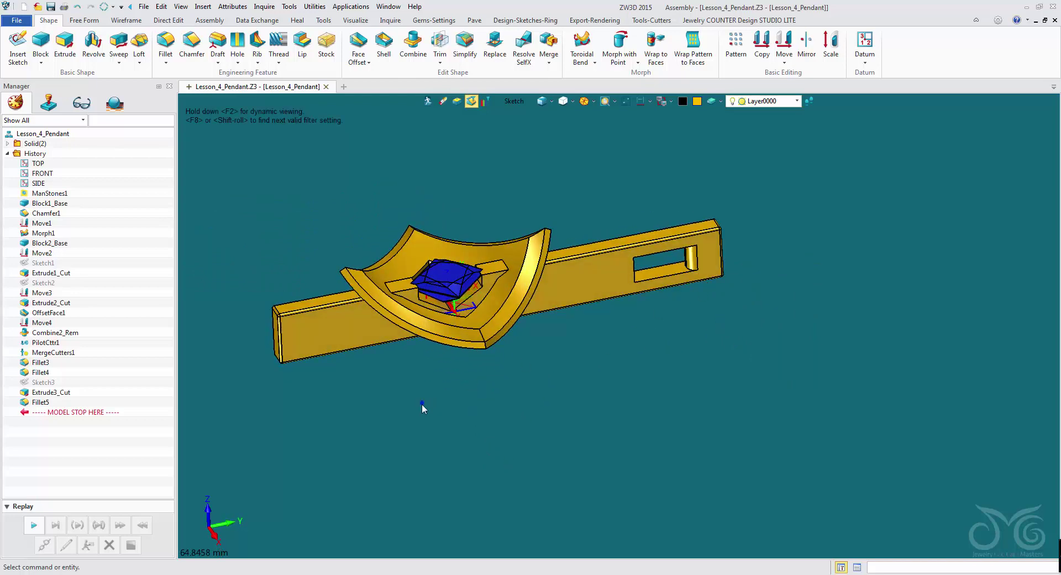
right_click_drag(422, 403, 432, 427)
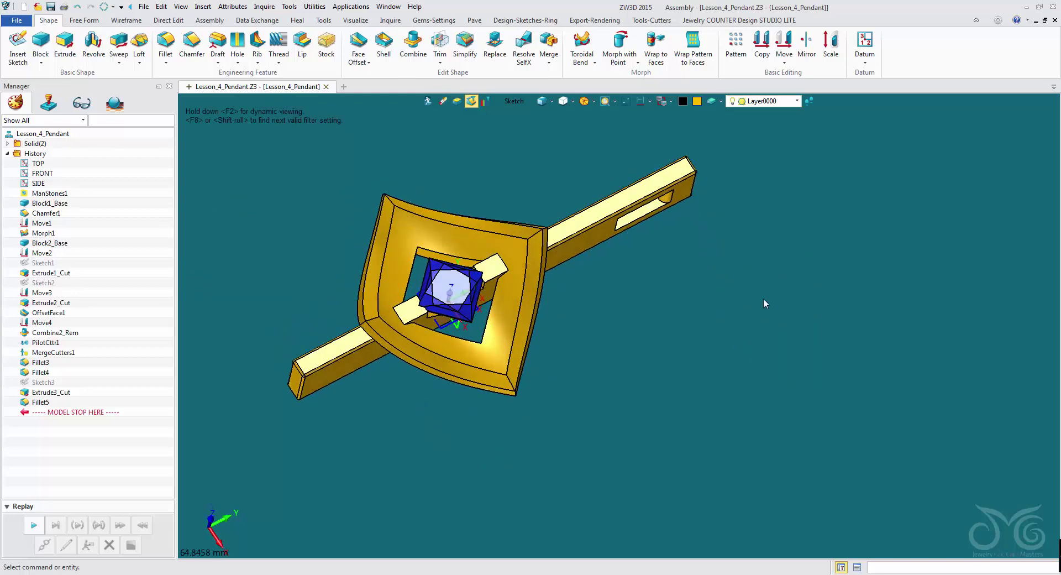
right_click_drag(715, 238, 684, 342)
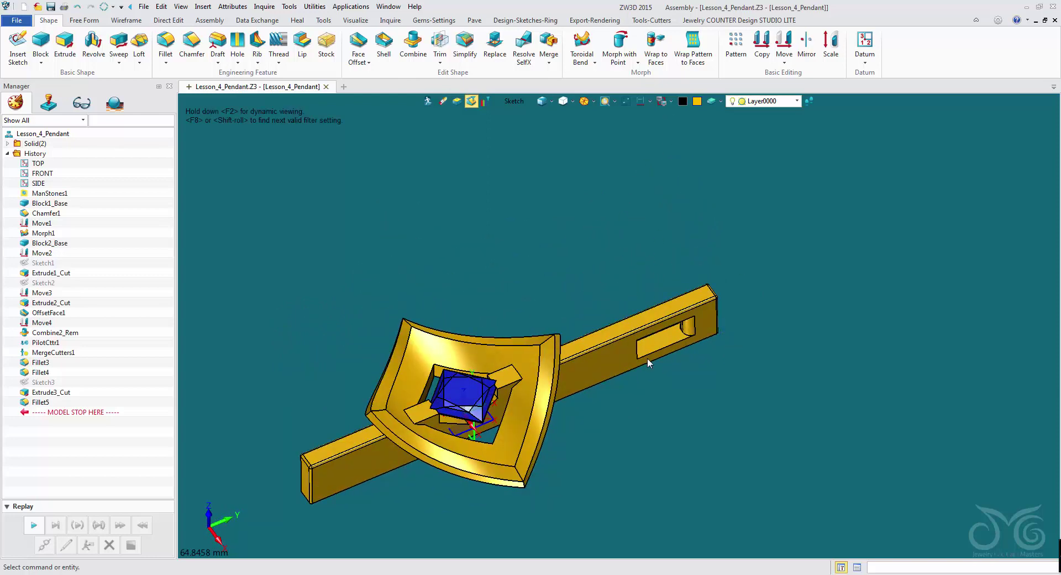
scroll(648, 360, "down", 2)
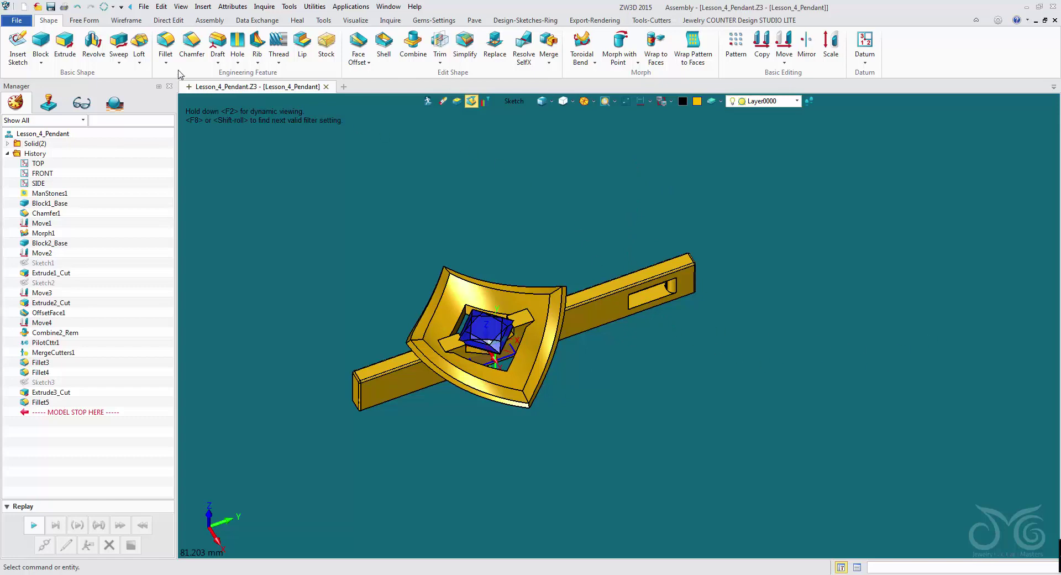
Start a 3 Point Conic Curve and set its align plane to the TOP datum plane
left_click(116, 23)
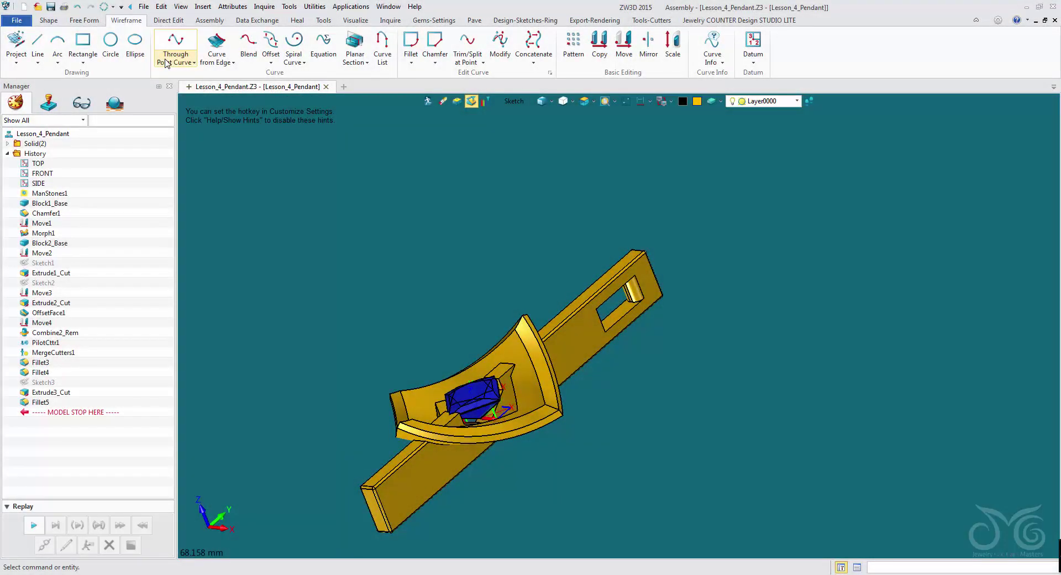
left_click(166, 62)
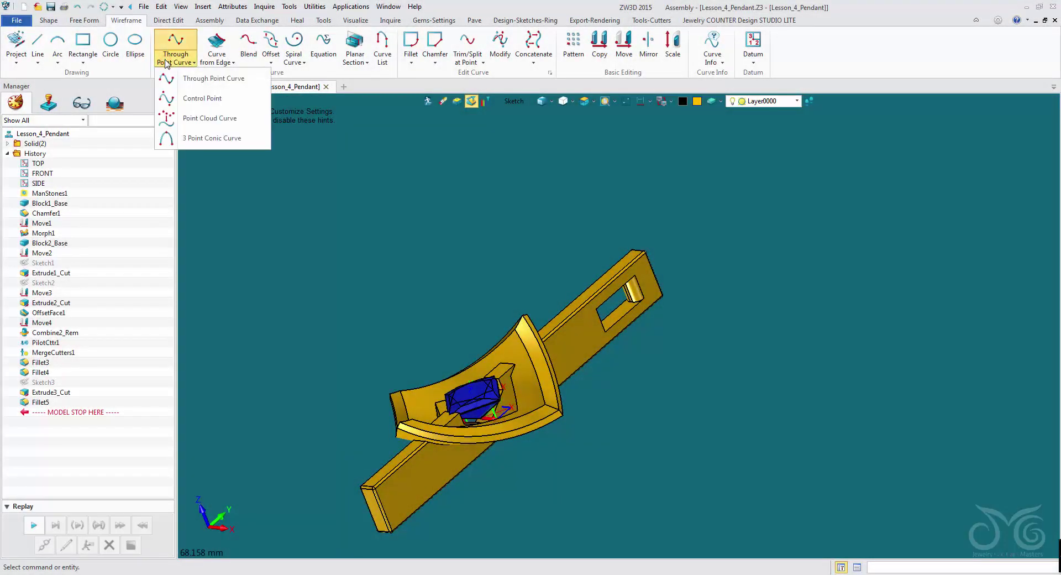
left_click(194, 139)
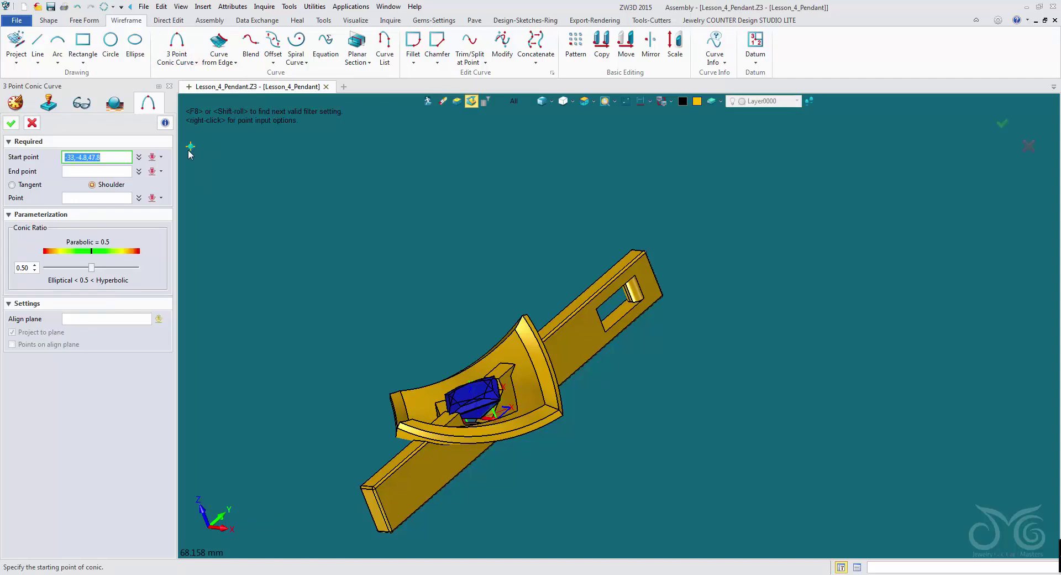
left_click(129, 319)
scroll(458, 434, "up", 6)
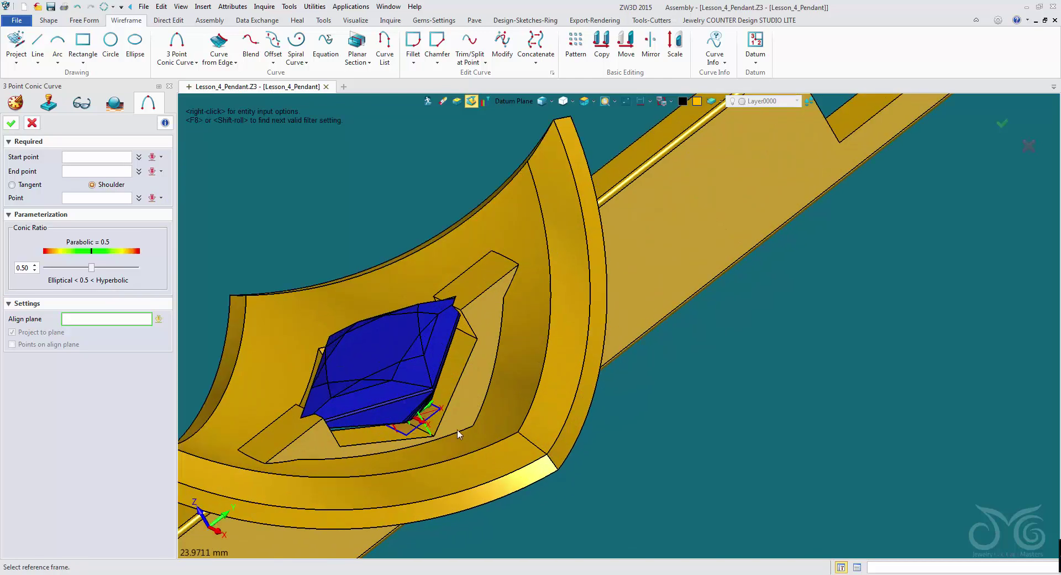
left_click(413, 436)
left_click(411, 430)
scroll(380, 214, "down", 3)
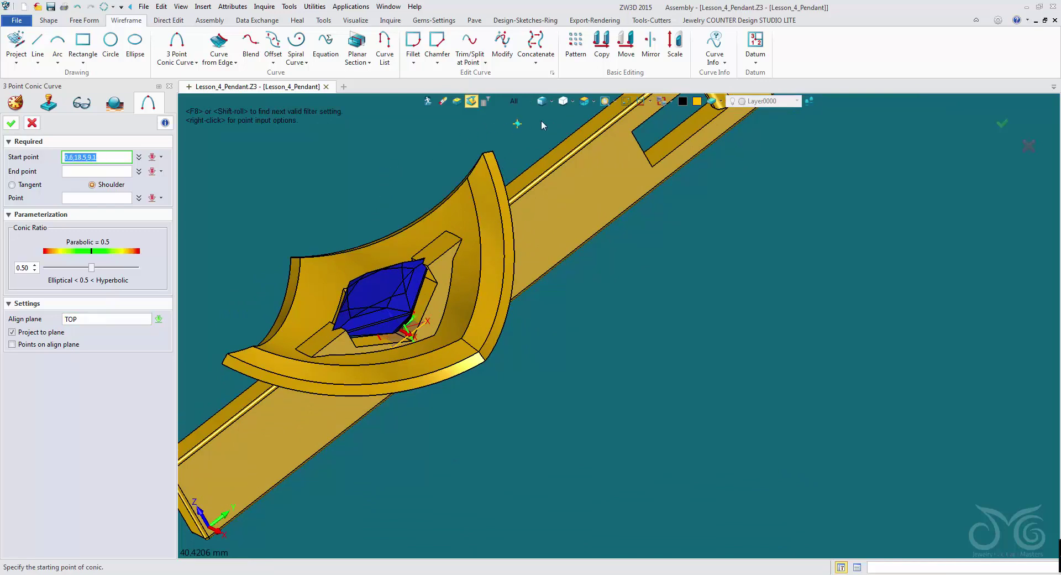
Place the conic's start point at about -40.7,61.7,0, end point at about 33.2,61.8,0 and shoulder point inside the bar's opening at about -0.54,31.79,-2
left_click(584, 101)
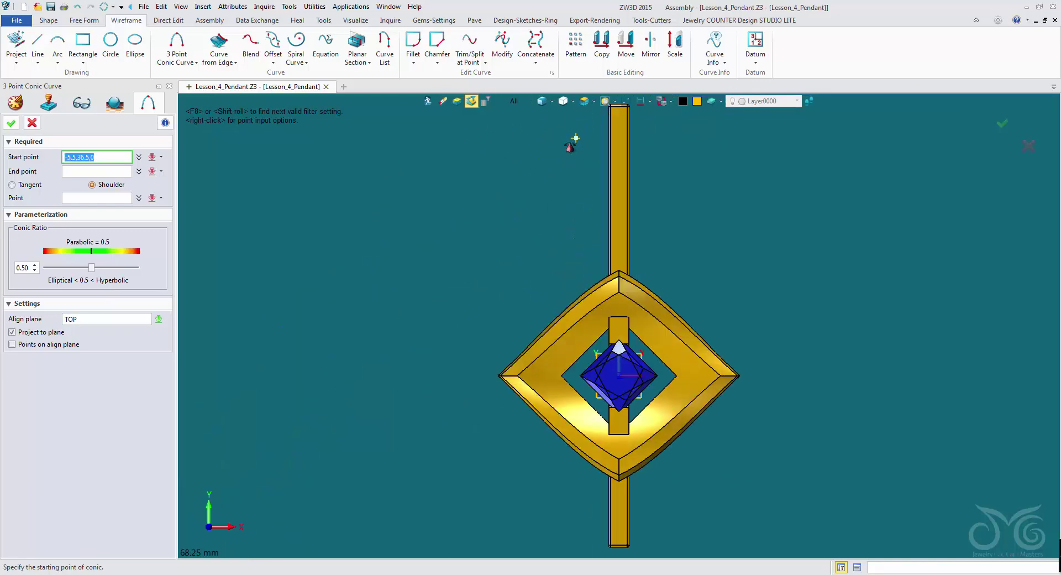
middle_click_drag(571, 142, 555, 308)
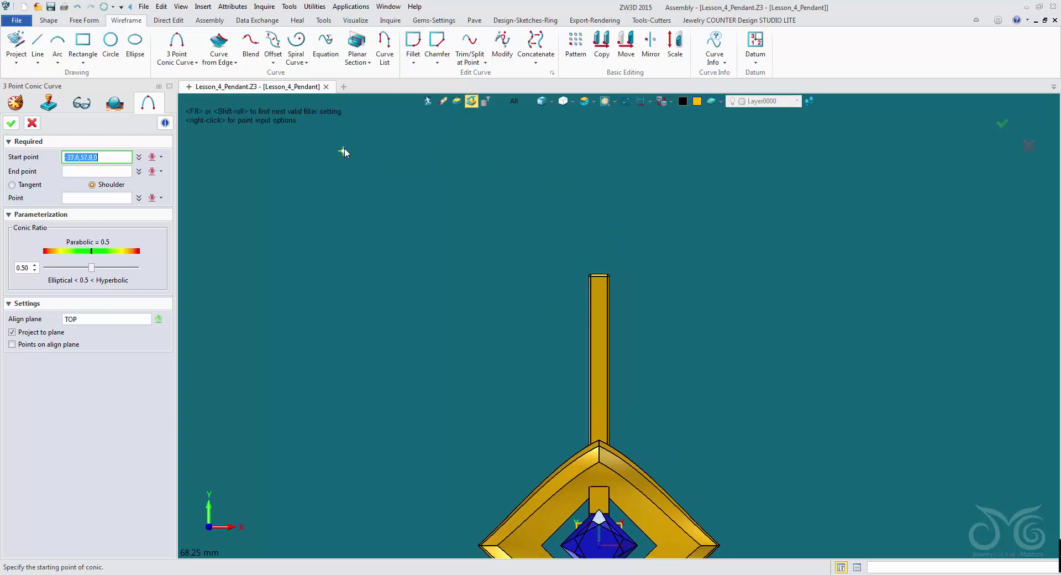
middle_click_drag(349, 142, 350, 185)
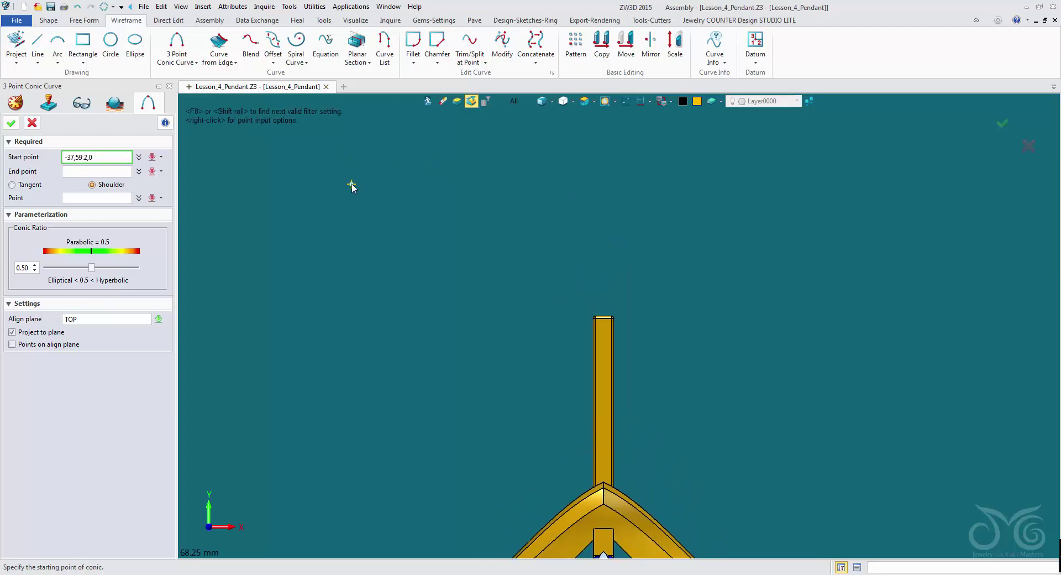
left_click(327, 167)
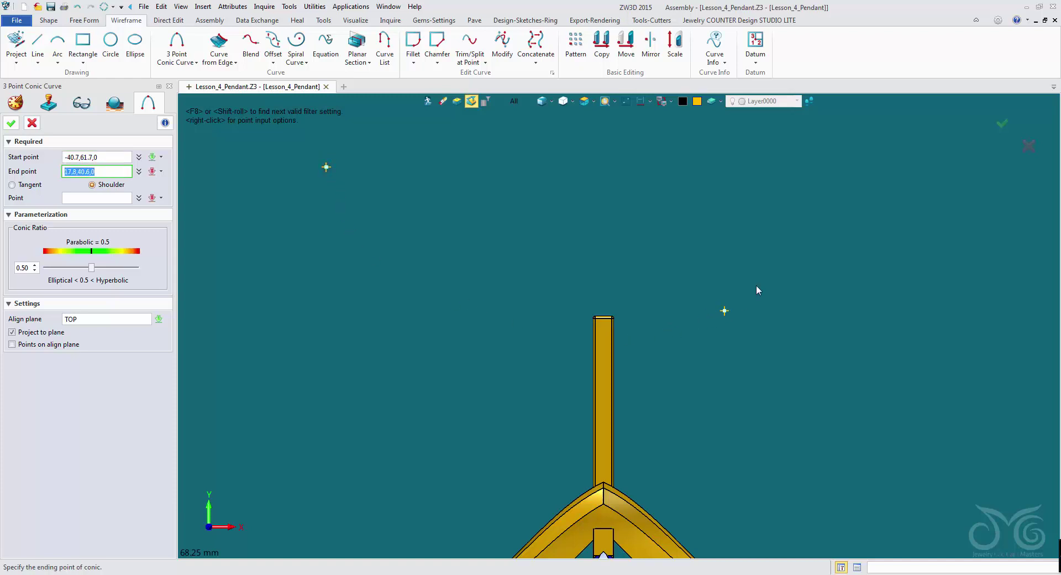
left_click(830, 167)
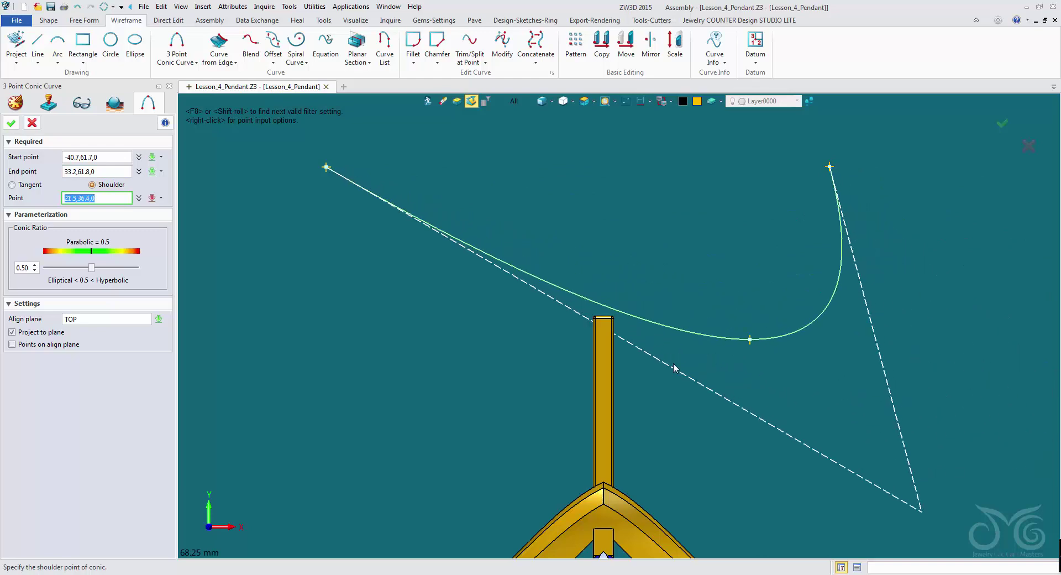
middle_click_drag(601, 371, 566, 373)
scroll(625, 371, "up", 5)
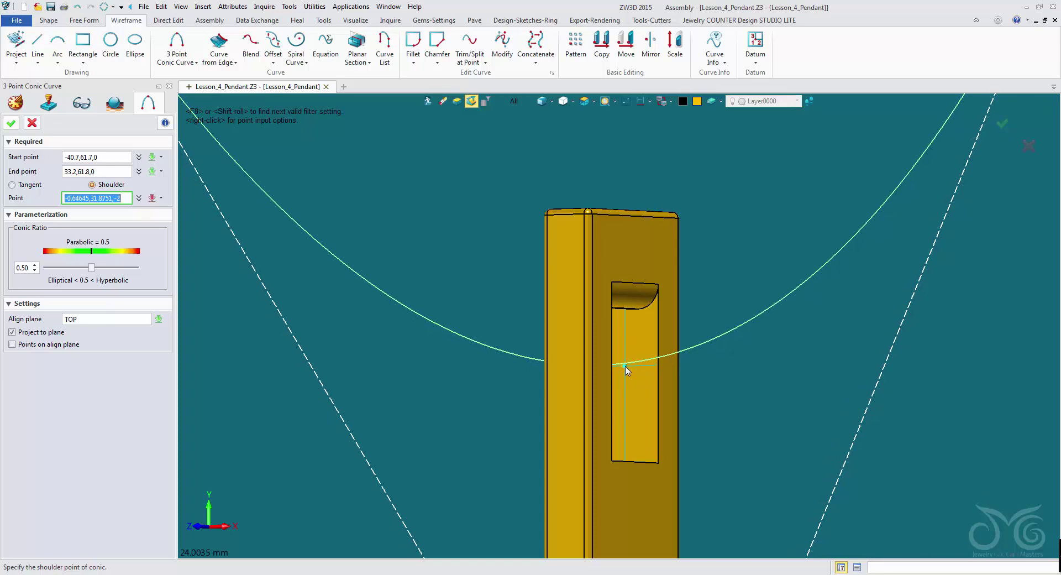
left_click(628, 369)
scroll(631, 371, "down", 5)
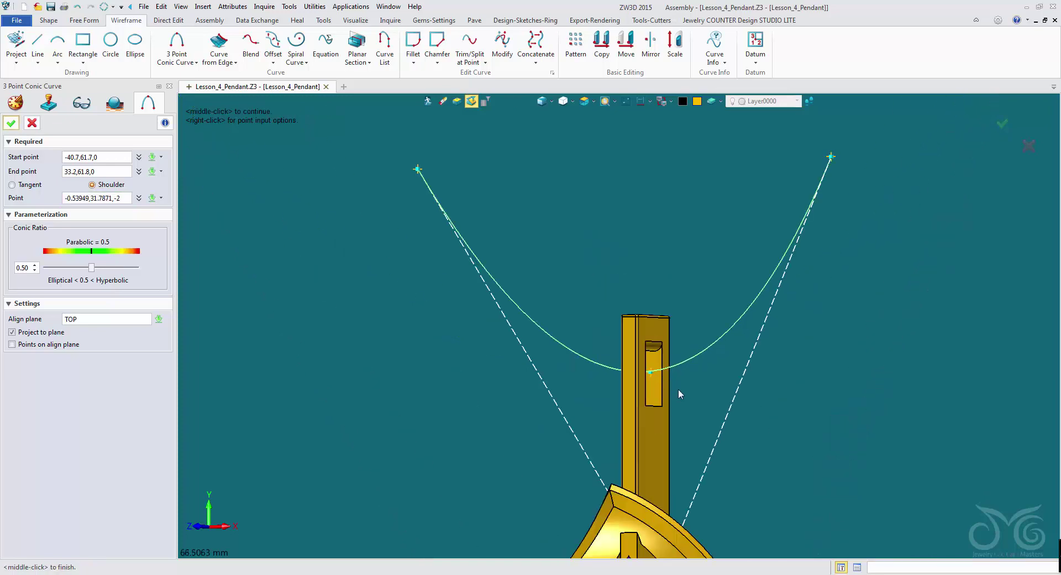
Move the conic's start point to about -35.4,63,0 to even out the curve, and create it
left_click(585, 101)
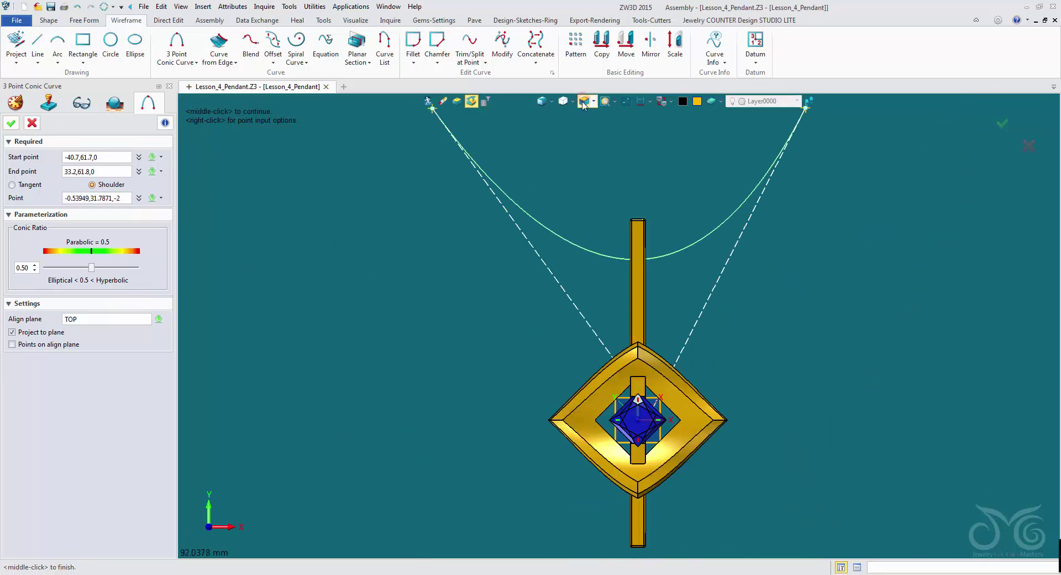
scroll(802, 349, "down", 2)
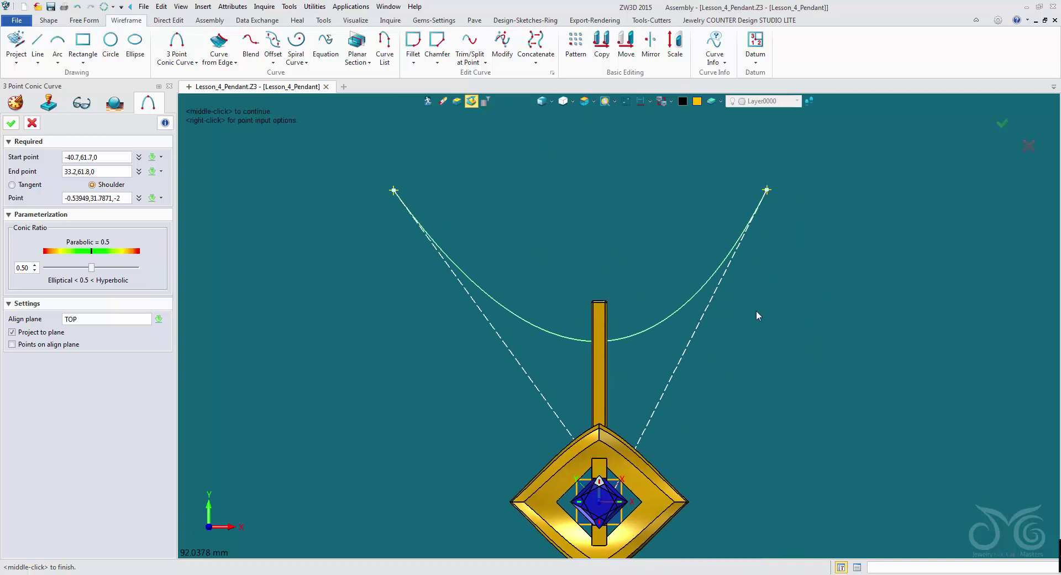
right_click(394, 190)
left_click(404, 194)
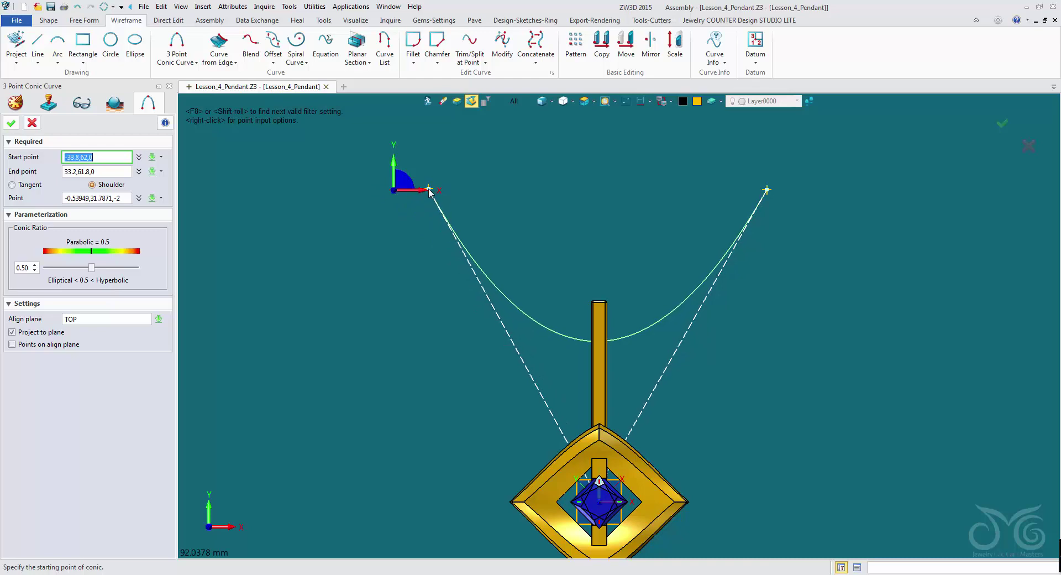
scroll(429, 189, "up", 4)
left_click(412, 179)
scroll(432, 187, "down", 5)
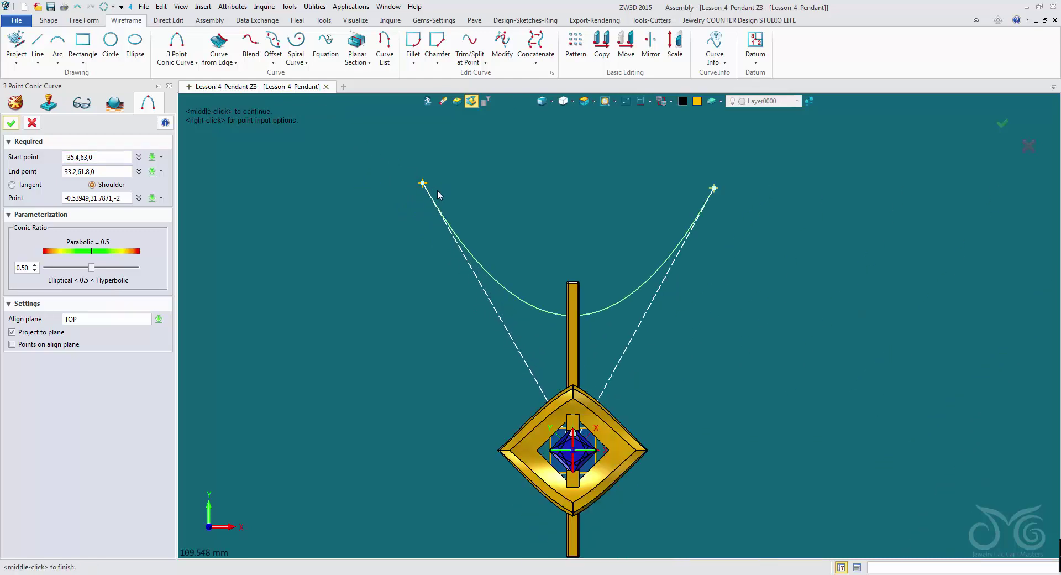
left_click(11, 123)
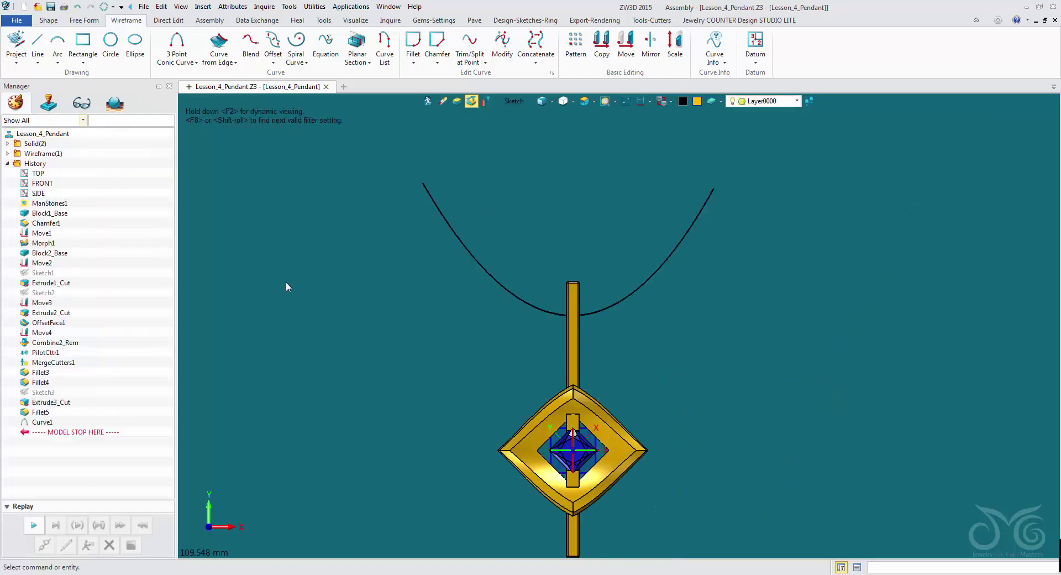
Start the Chain Tool and pick the conic curve through the bar's opening as the chain's path
right_click_drag(380, 380, 382, 331)
right_click_drag(780, 531, 726, 537)
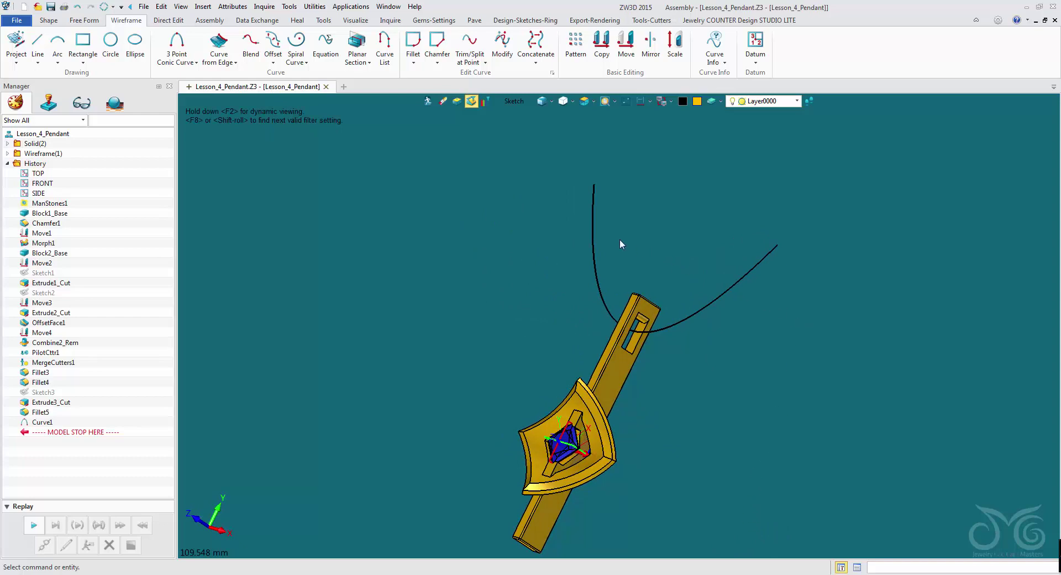
left_click(527, 21)
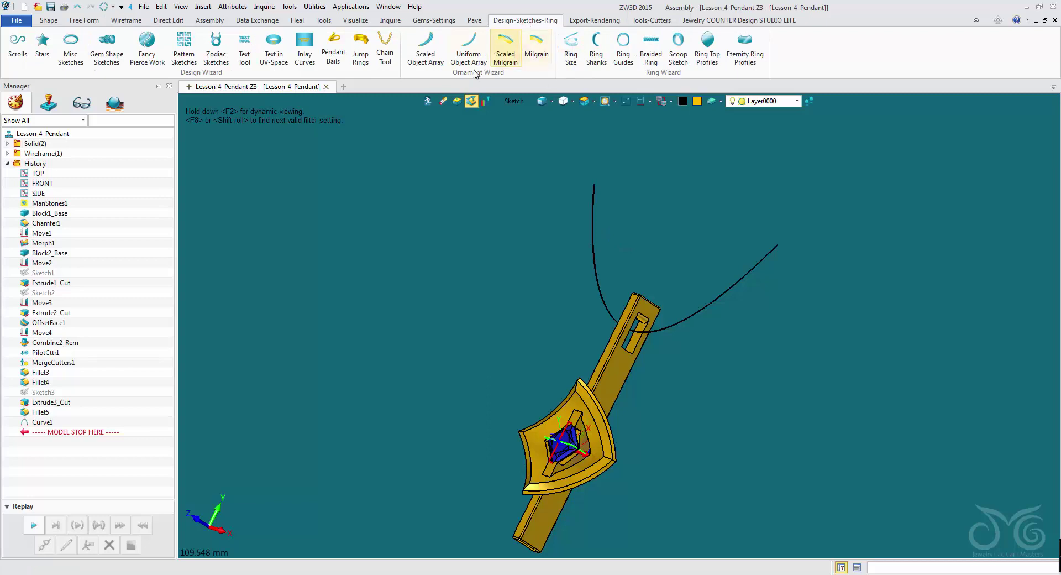
left_click(386, 49)
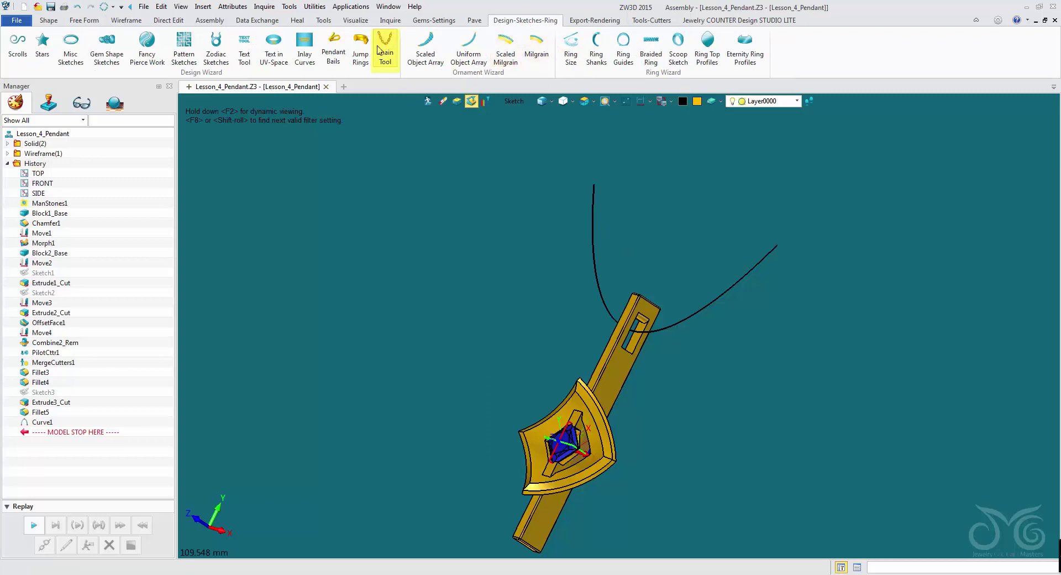
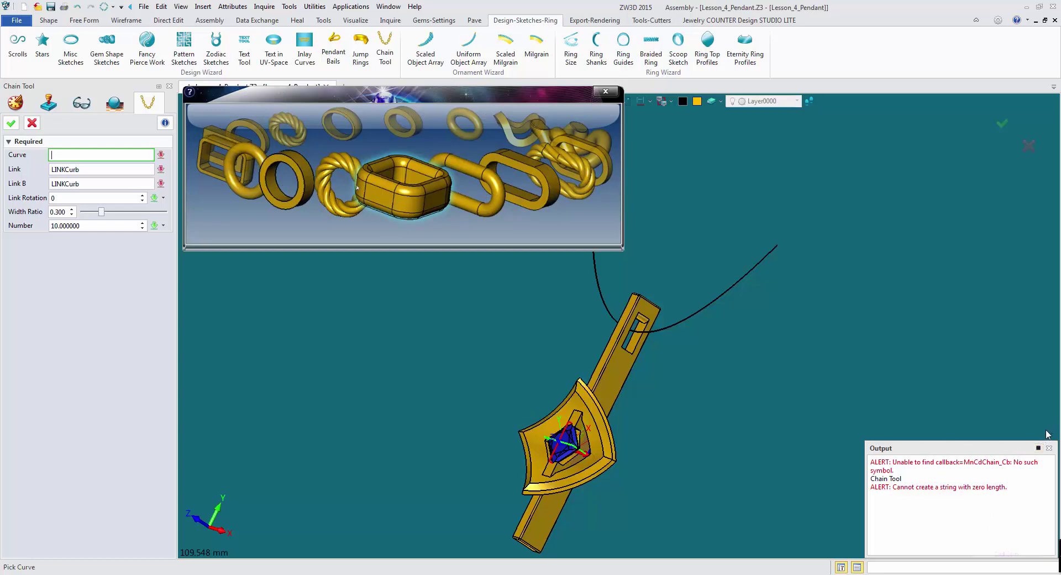
left_click(1049, 448)
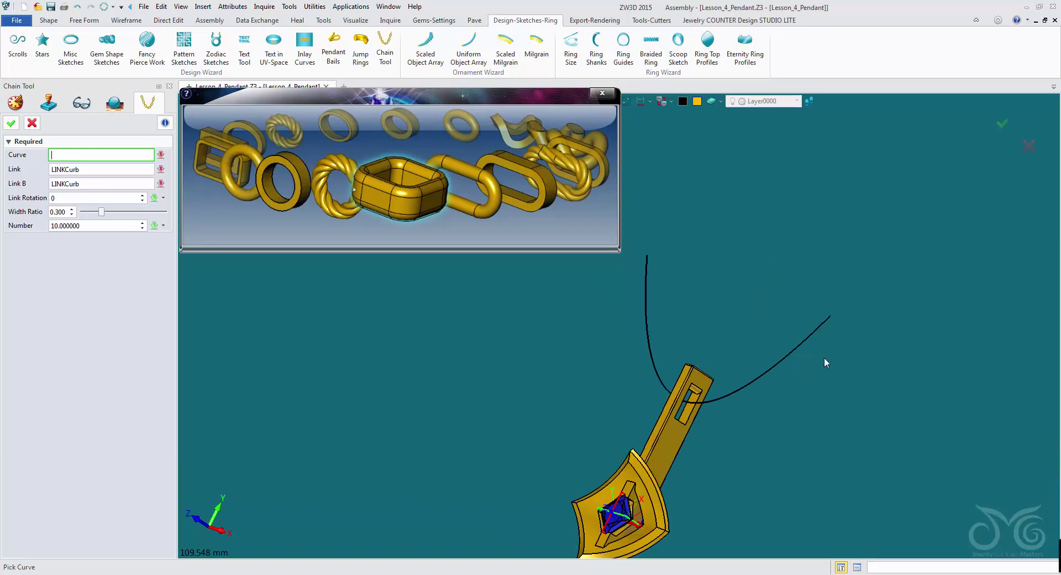
left_click(803, 341)
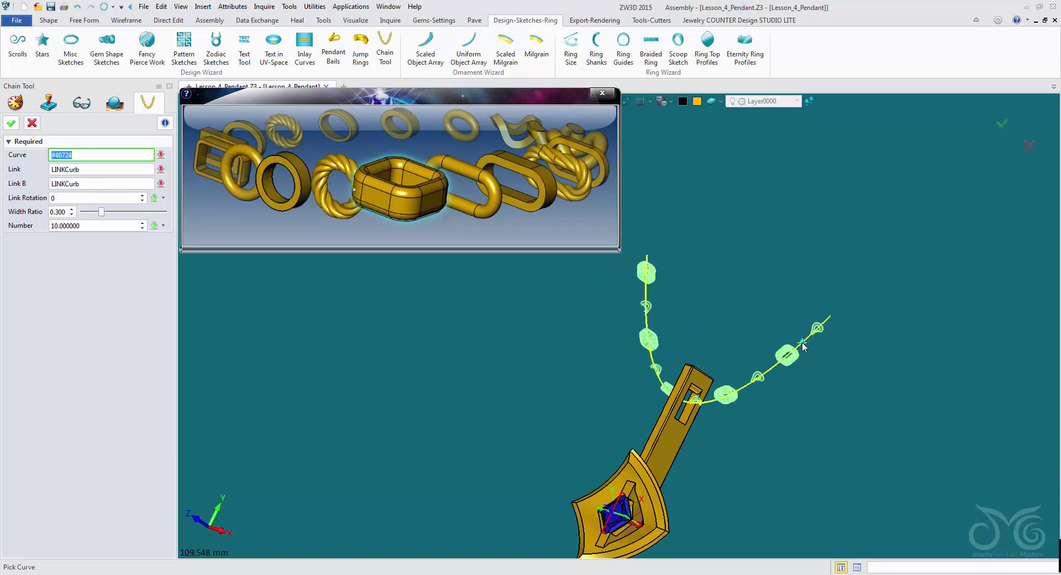
middle_click(803, 342)
scroll(802, 340, "up", 4)
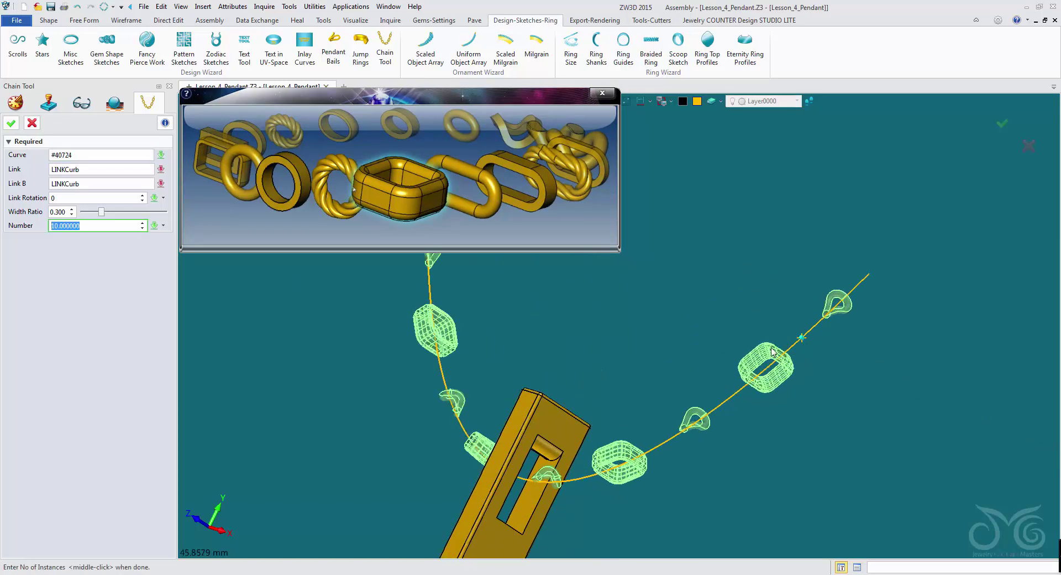
Choose the LINKCable style for both Link and Link B of the chain, and close the link gallery
middle_click_drag(621, 348, 701, 370)
right_click_drag(701, 371, 710, 374)
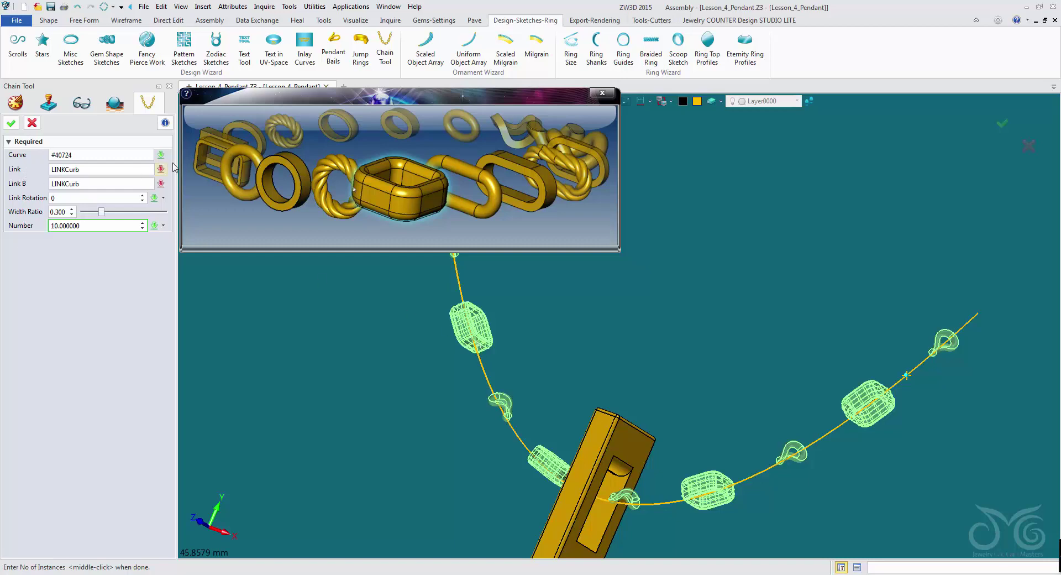
left_click_drag(424, 113, 401, 53)
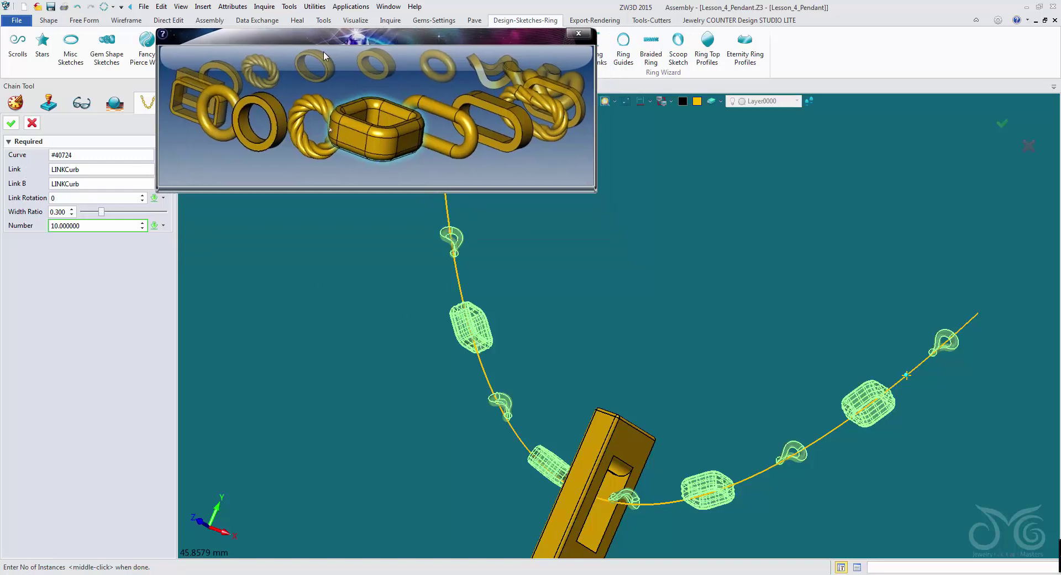
left_click(108, 170)
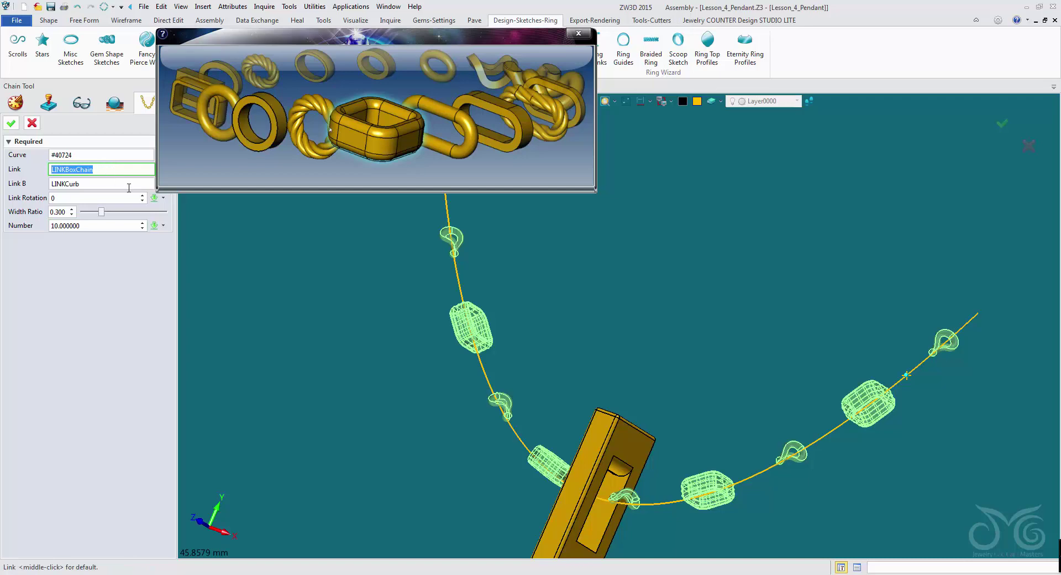
left_click_drag(231, 37, 265, 34)
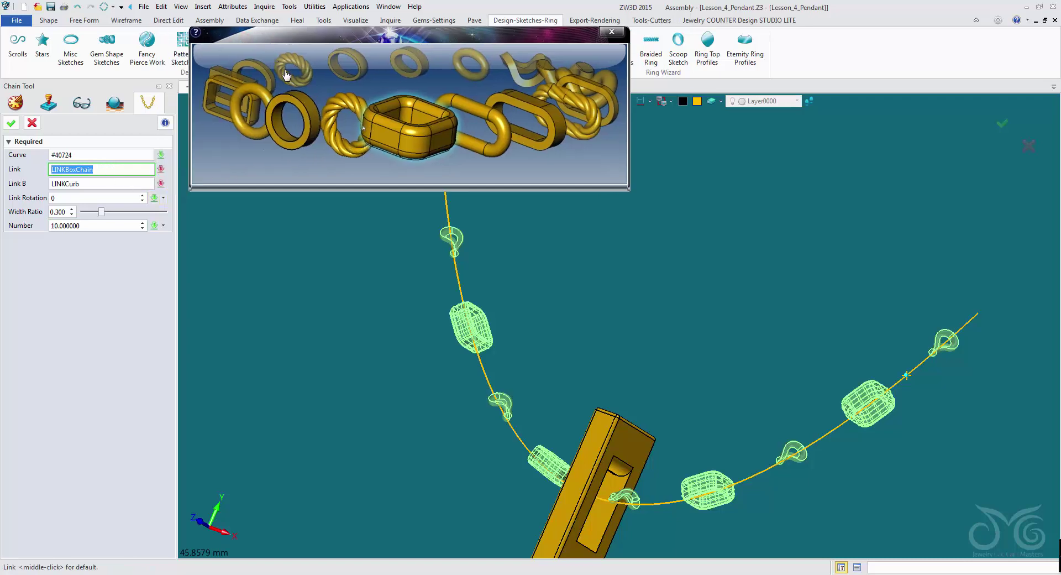
left_click(488, 147)
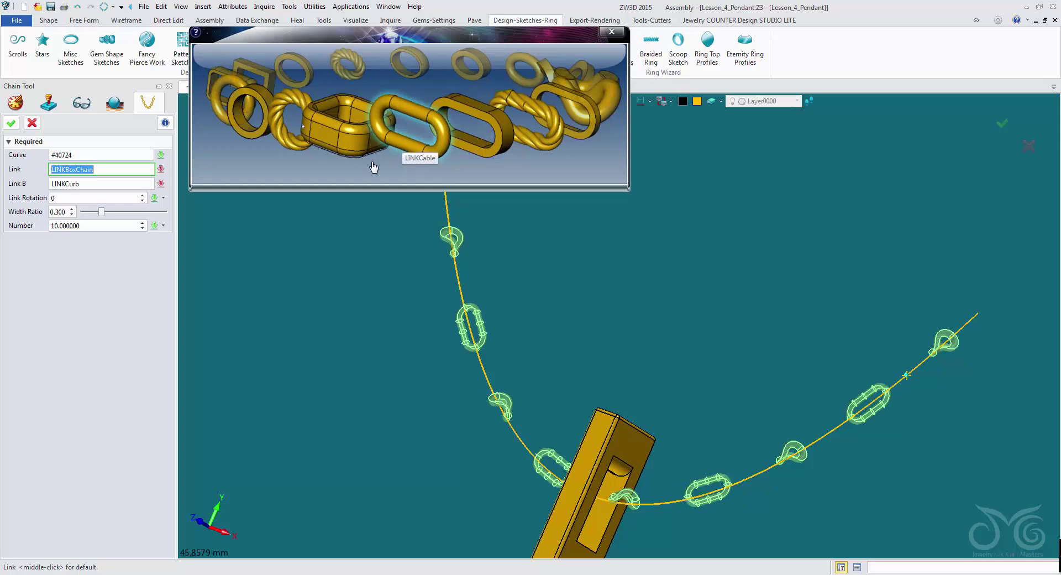
left_click(110, 184)
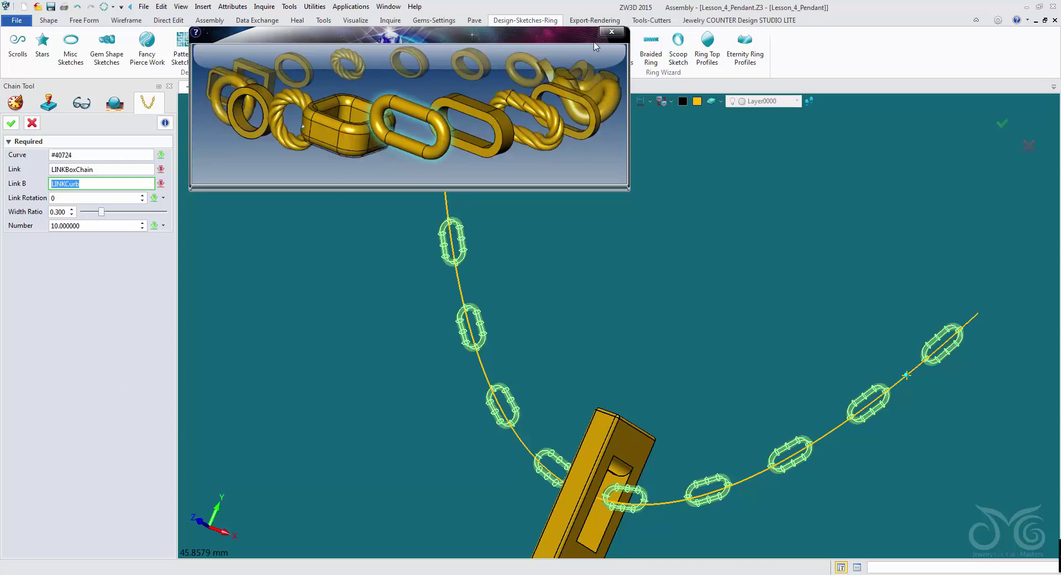
left_click(559, 255)
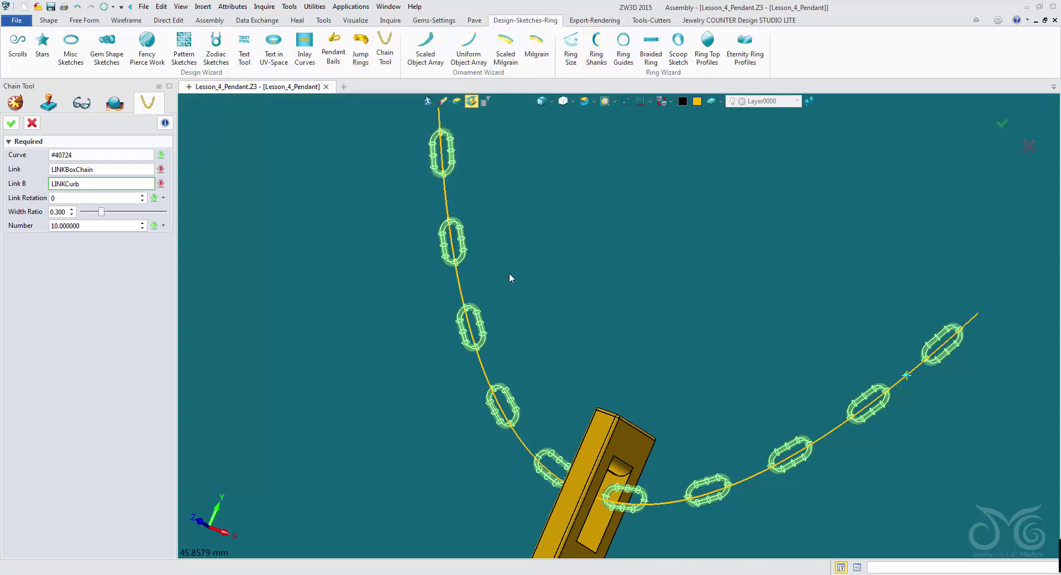
Raise the chain's number of links to 26 so that neighbouring links overlap
right_click_drag(555, 257, 591, 243)
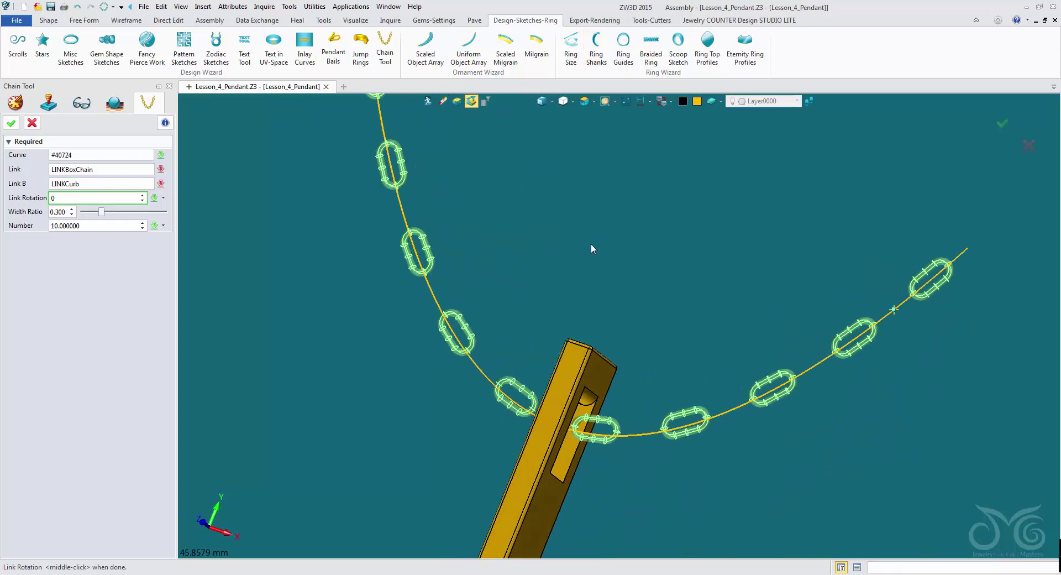
left_click(94, 225)
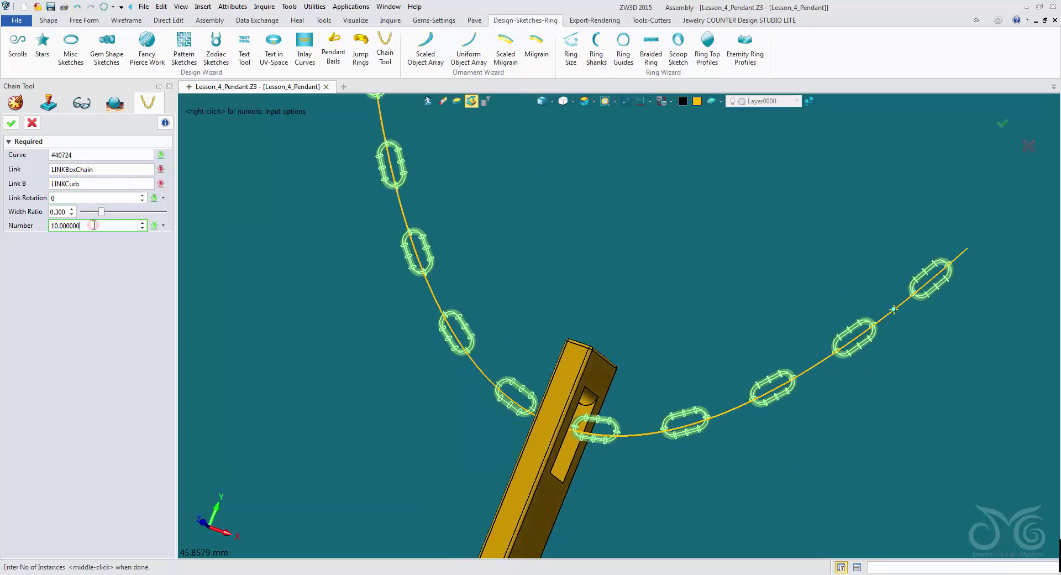
scroll(94, 225, "up", 4)
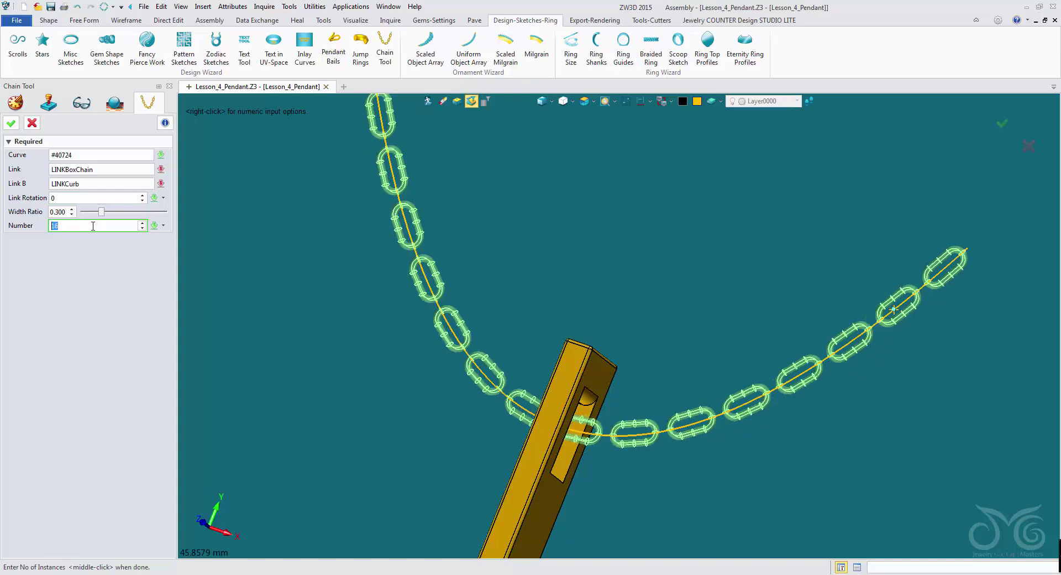
scroll(93, 226, "up", 4)
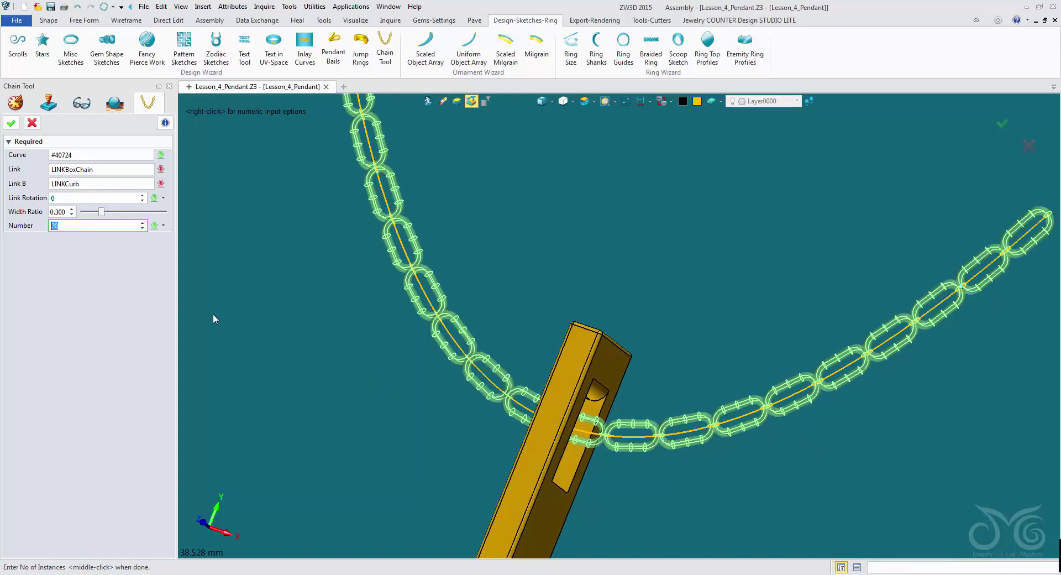
scroll(79, 228, "up", 4)
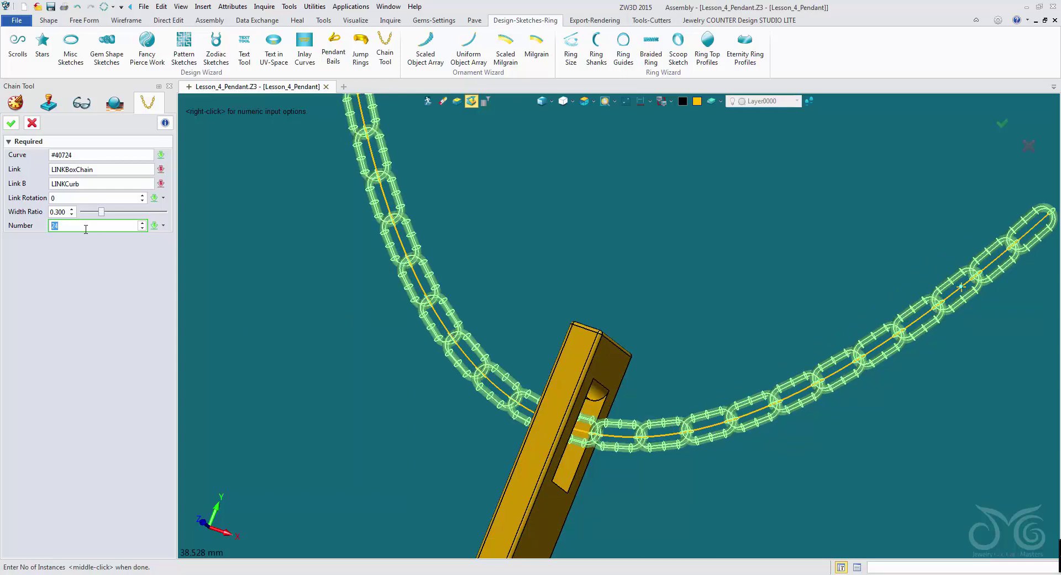
scroll(86, 229, "up", 2)
scroll(689, 444, "up", 3)
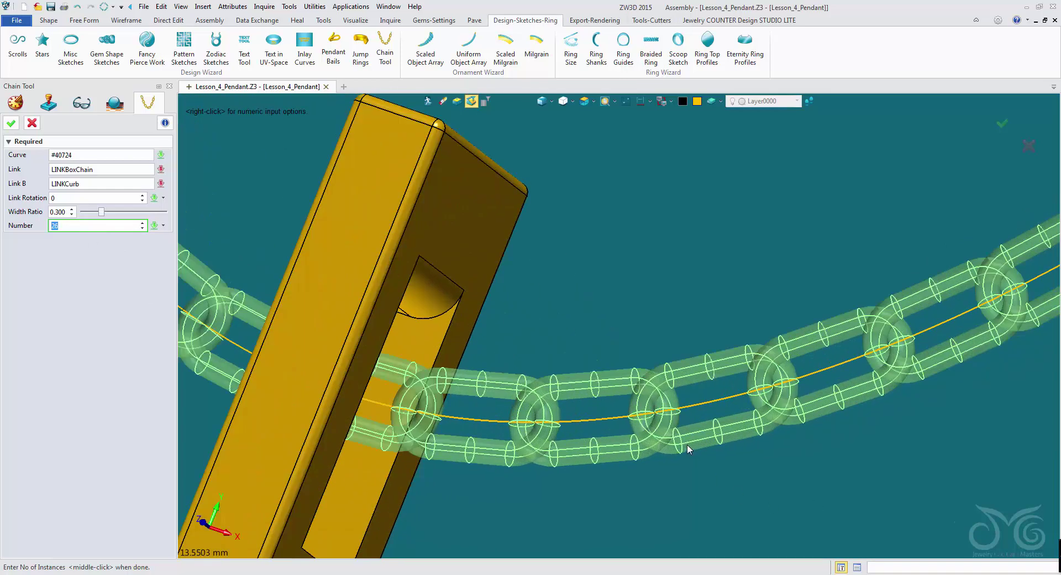
Set the link rotation to 90 degrees so the links interlock, and create the chain
right_click_drag(595, 344, 605, 383)
scroll(605, 383, "down", 1)
middle_click_drag(605, 383, 610, 313)
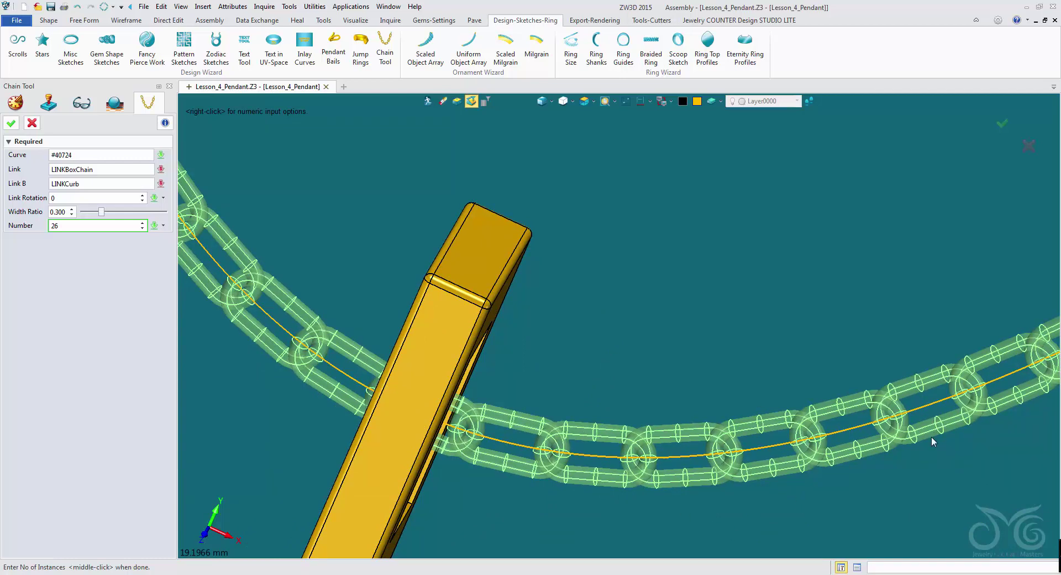
double_click(91, 198)
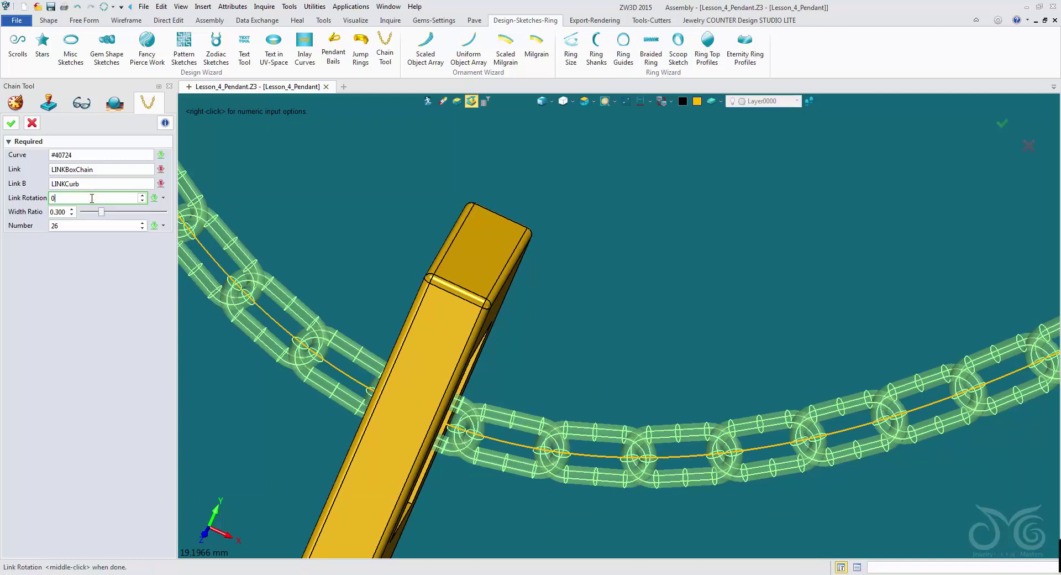
type("90")
key("Return")
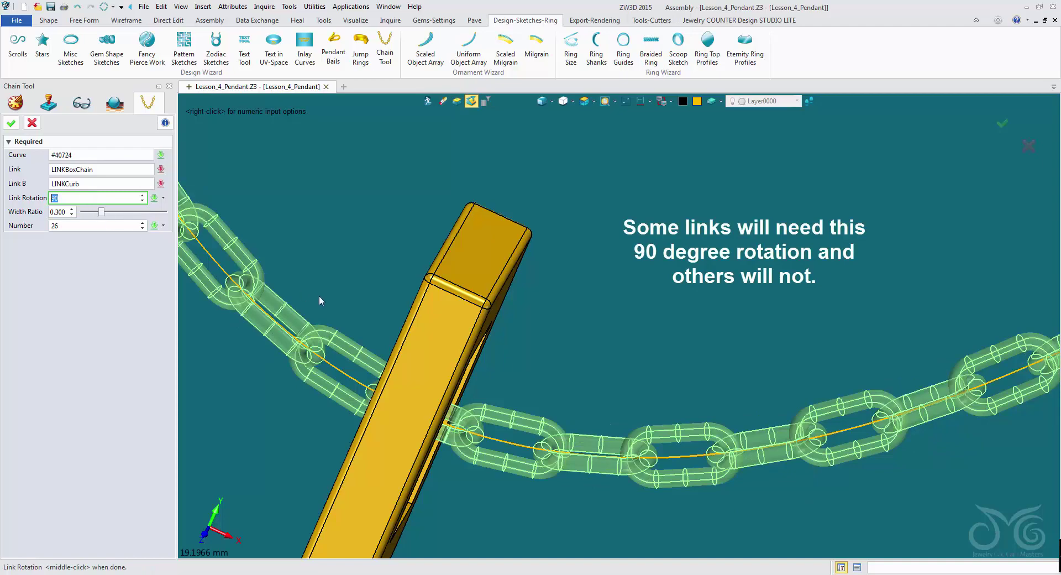
right_click_drag(320, 295, 312, 266)
scroll(441, 298, "down", 3)
right_click_drag(441, 298, 610, 422)
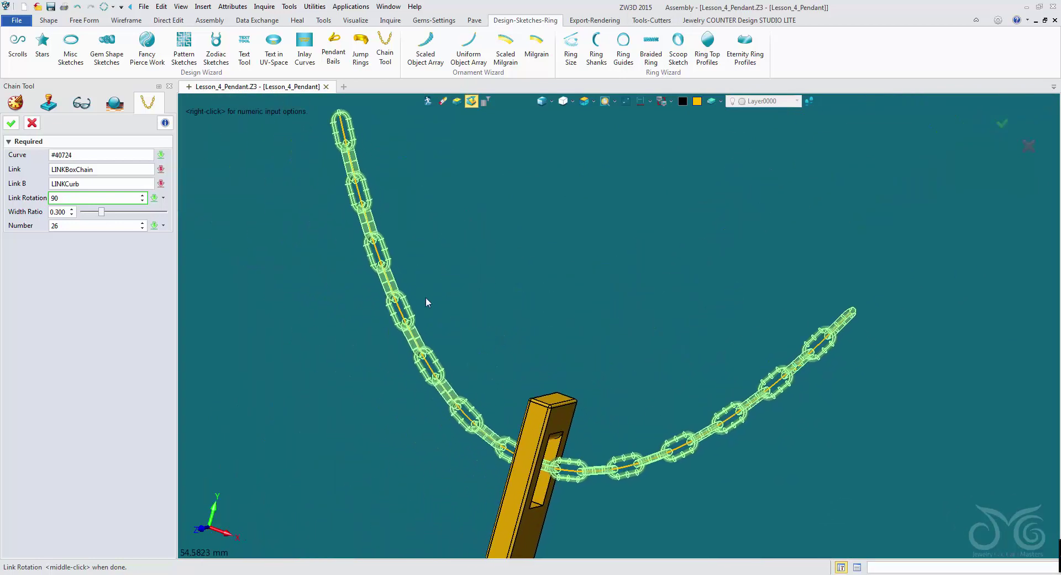
left_click(11, 123)
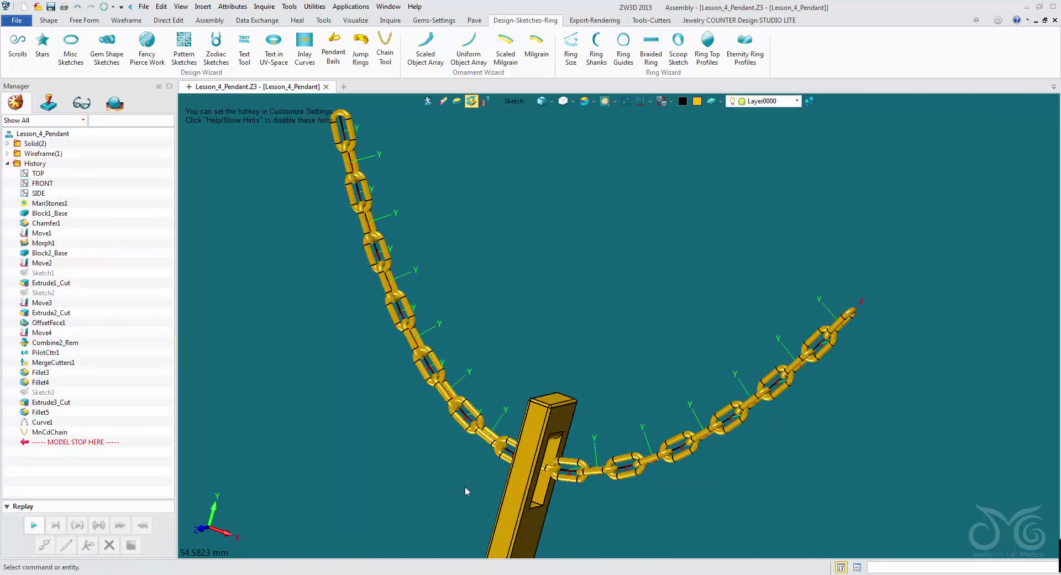
Set the pick filter to Component
right_click_drag(446, 481, 462, 423)
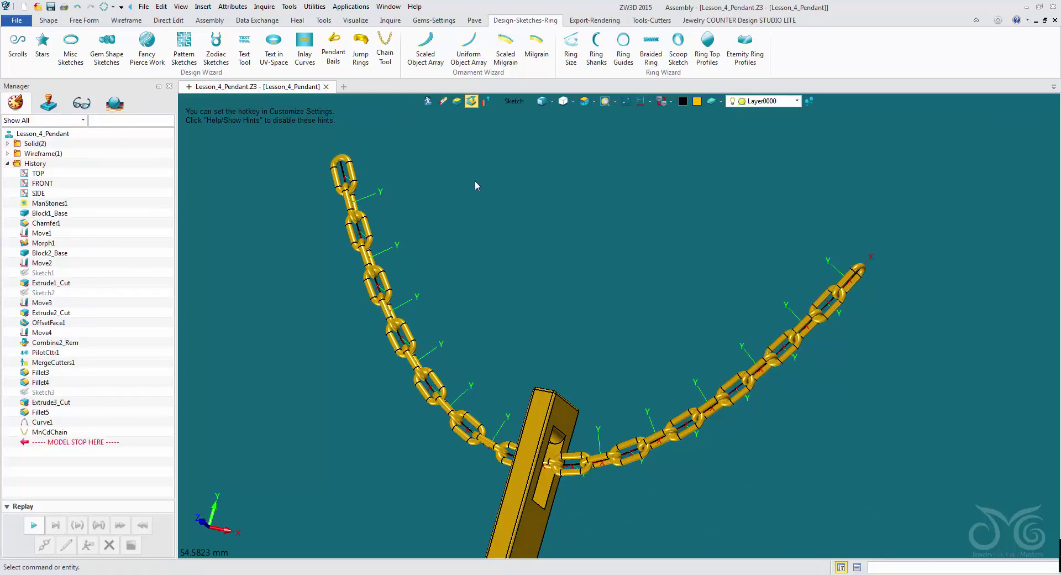
scroll(487, 205, "down", 2)
right_click_drag(497, 227, 549, 215)
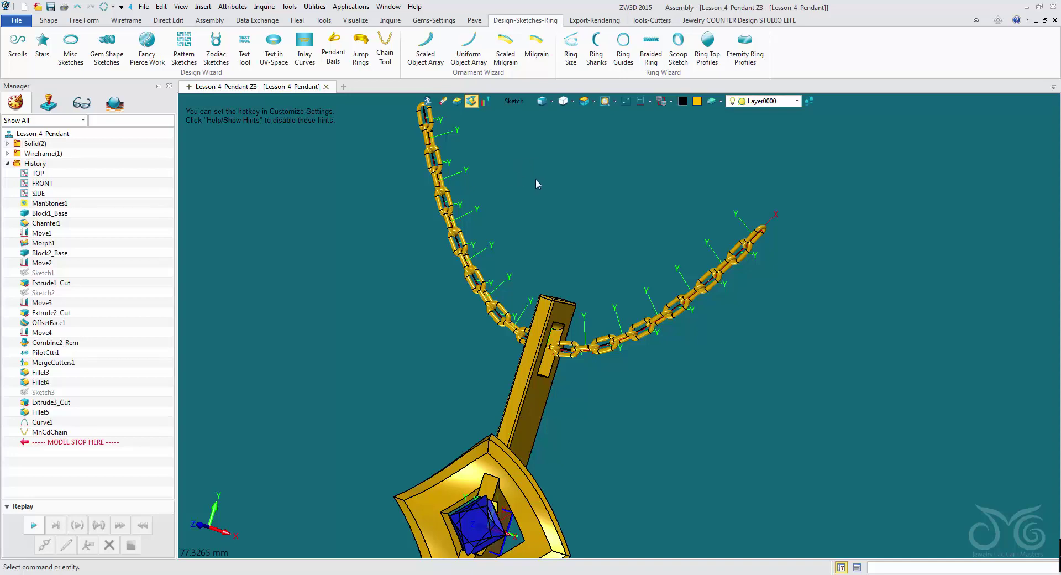
scroll(539, 140, "down", 2)
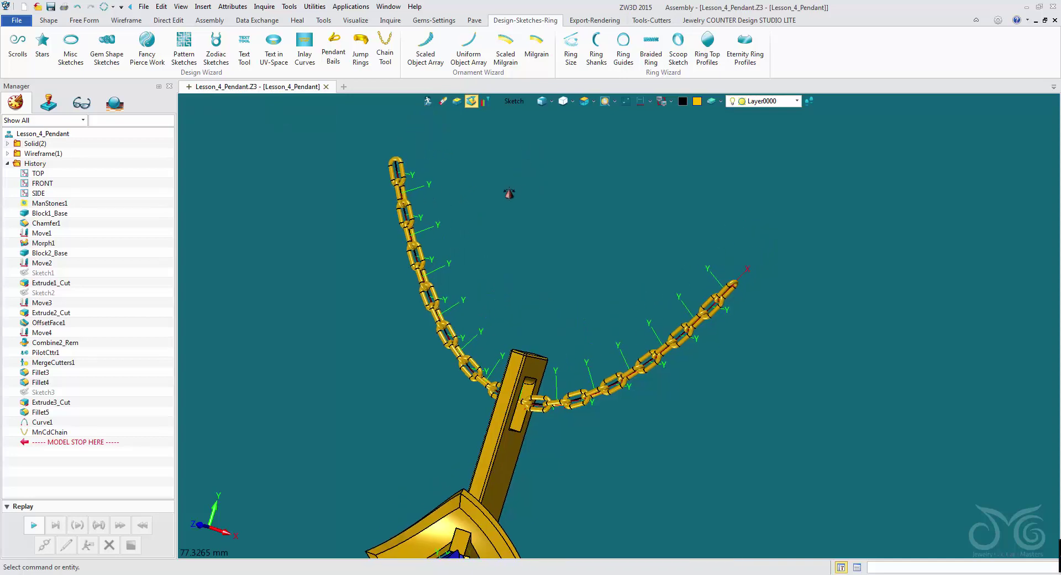
left_click(514, 102)
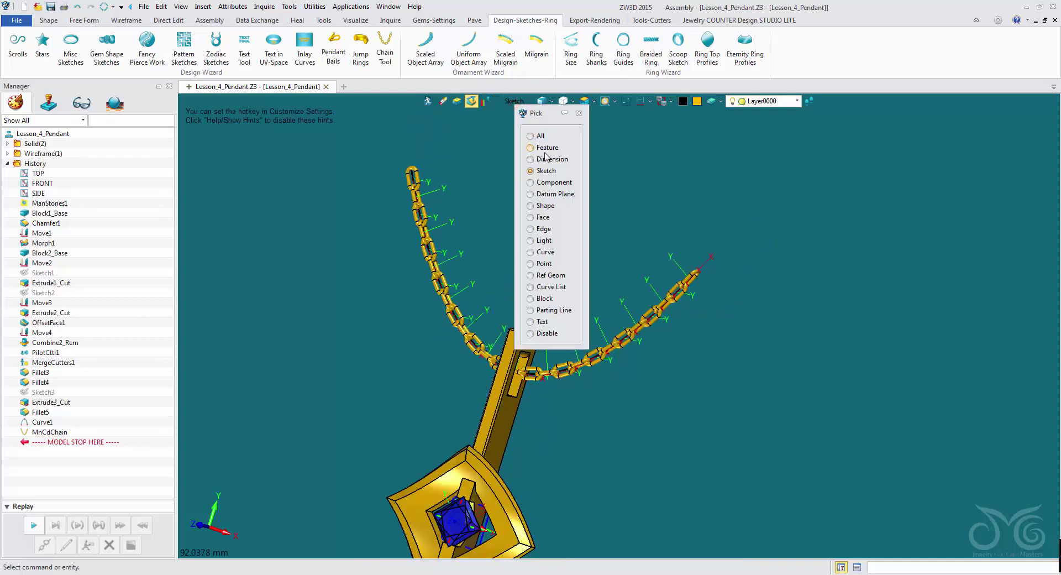
left_click(550, 186)
Examine the chain links, the bar's opening and the centre stone with the component filter active
scroll(423, 195, "up", 5)
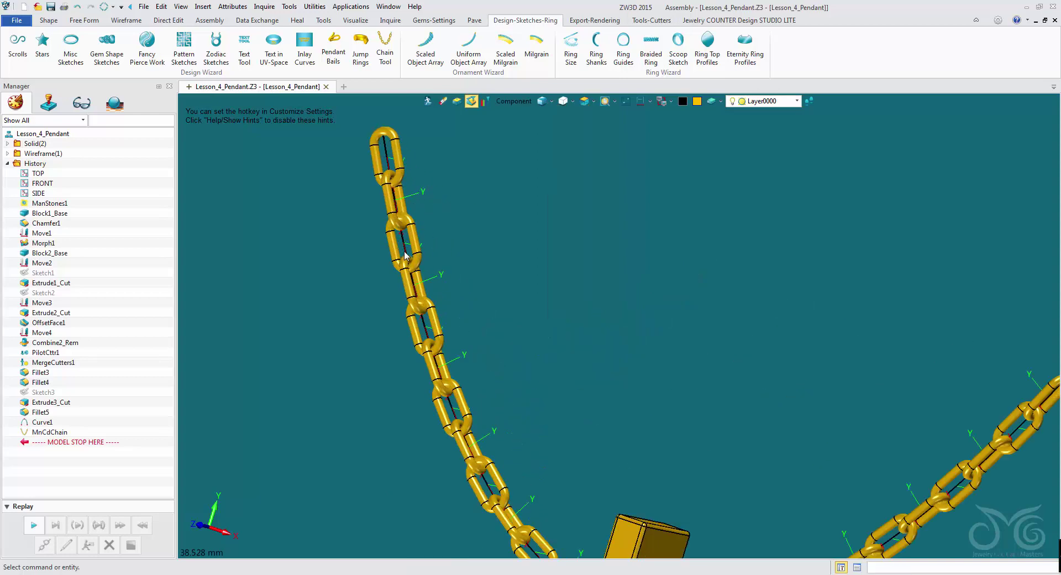
scroll(468, 300, "down", 3)
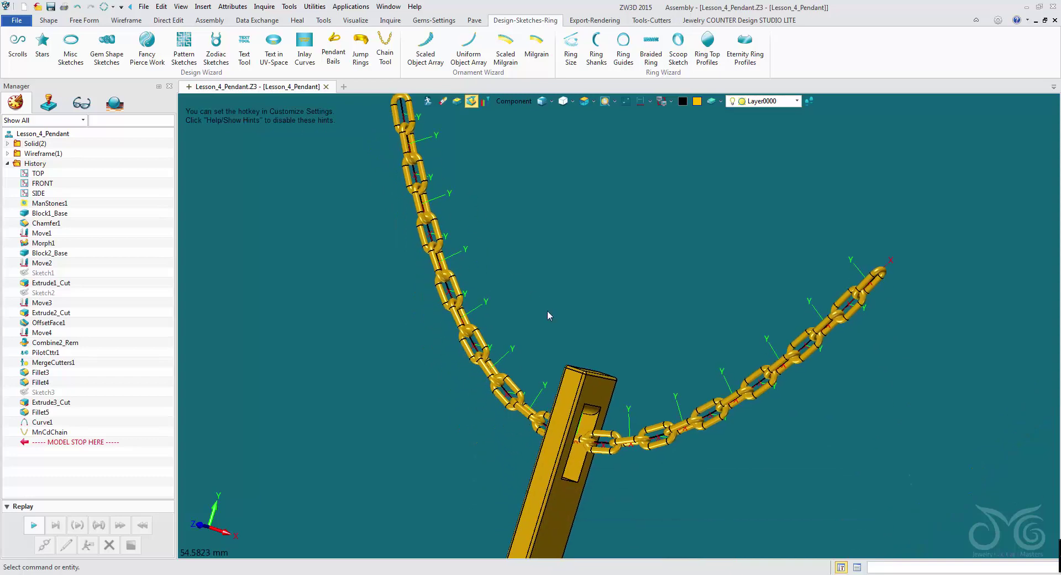
scroll(548, 311, "down", 1)
middle_click_drag(549, 259, 555, 125)
scroll(486, 500, "up", 5)
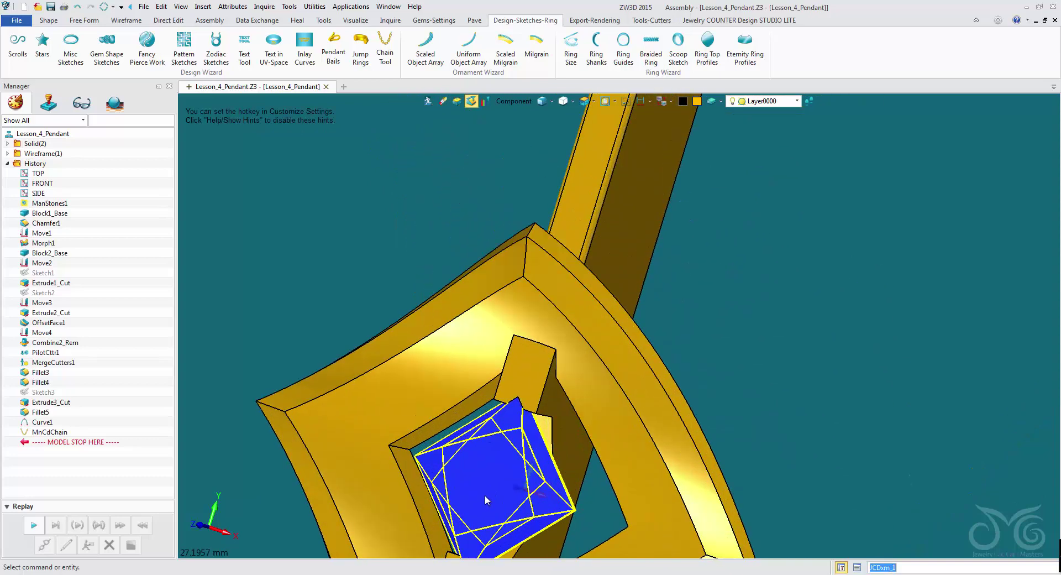
scroll(485, 496, "down", 6)
scroll(485, 495, "up", 1)
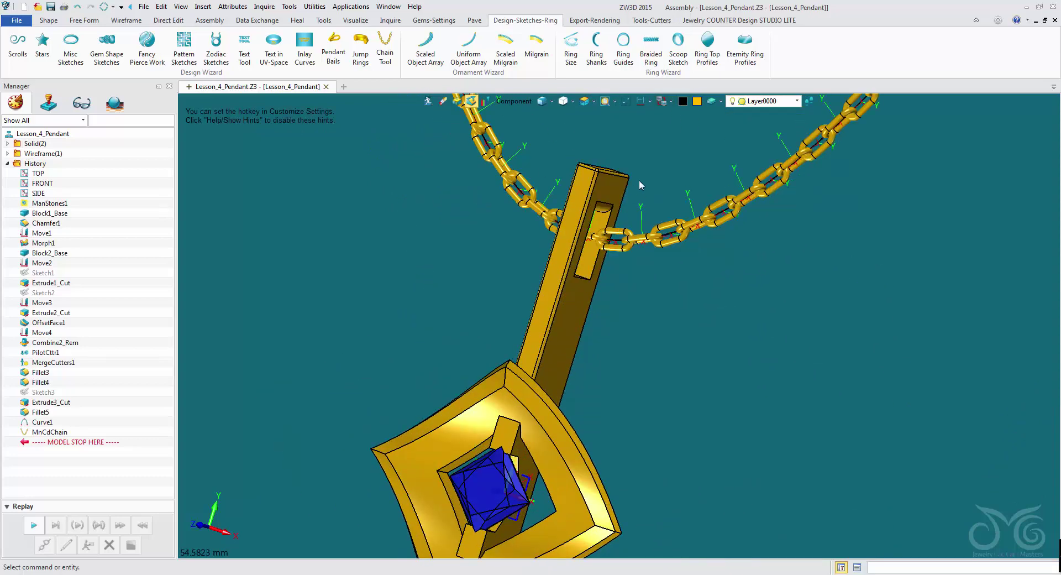
Hide the JCD datums layer so the axes no longer clutter the chain links
middle_click_drag(641, 186, 503, 298)
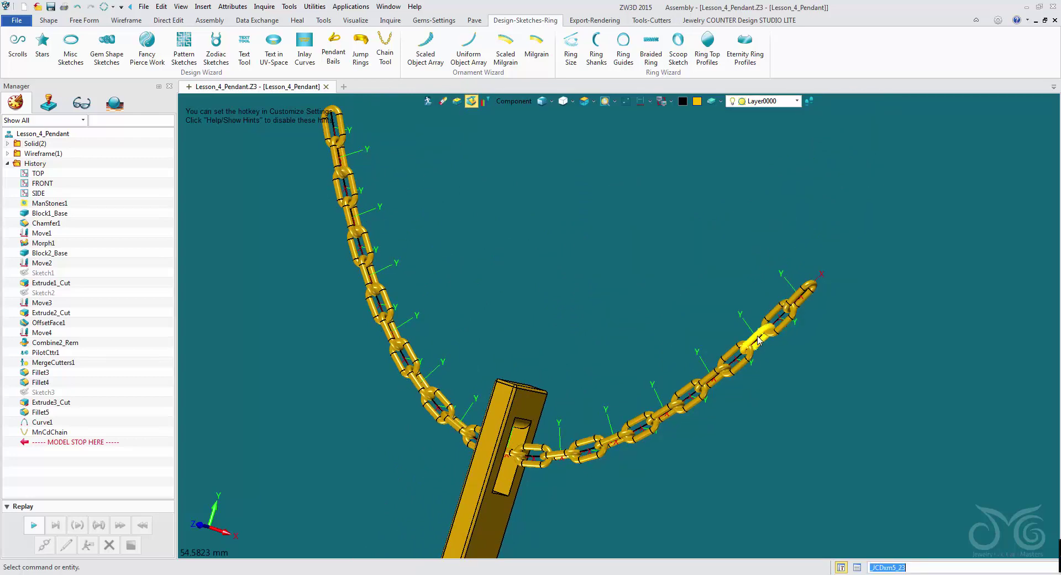
left_click(797, 101)
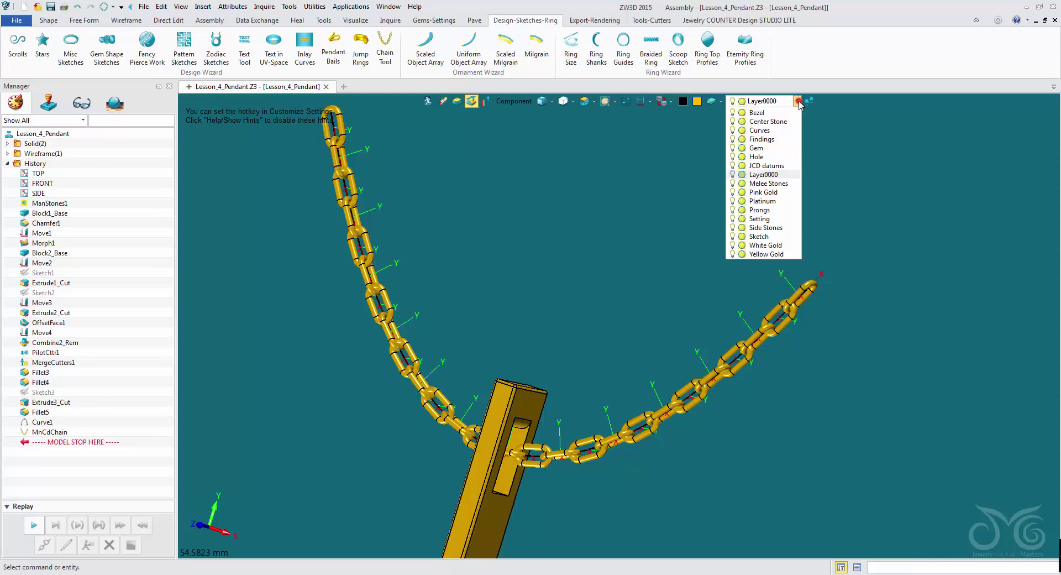
left_click(733, 166)
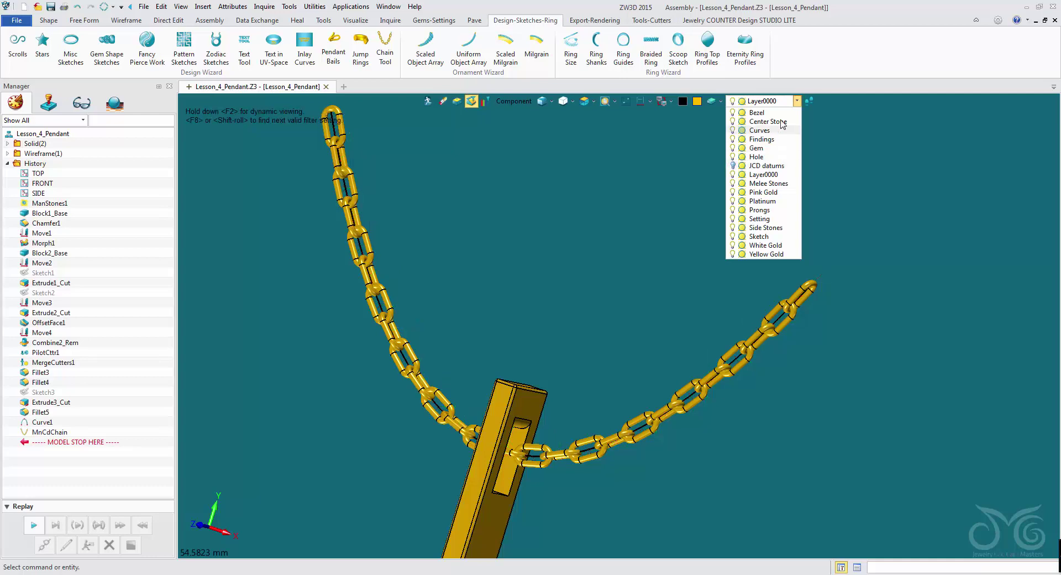
left_click(797, 102)
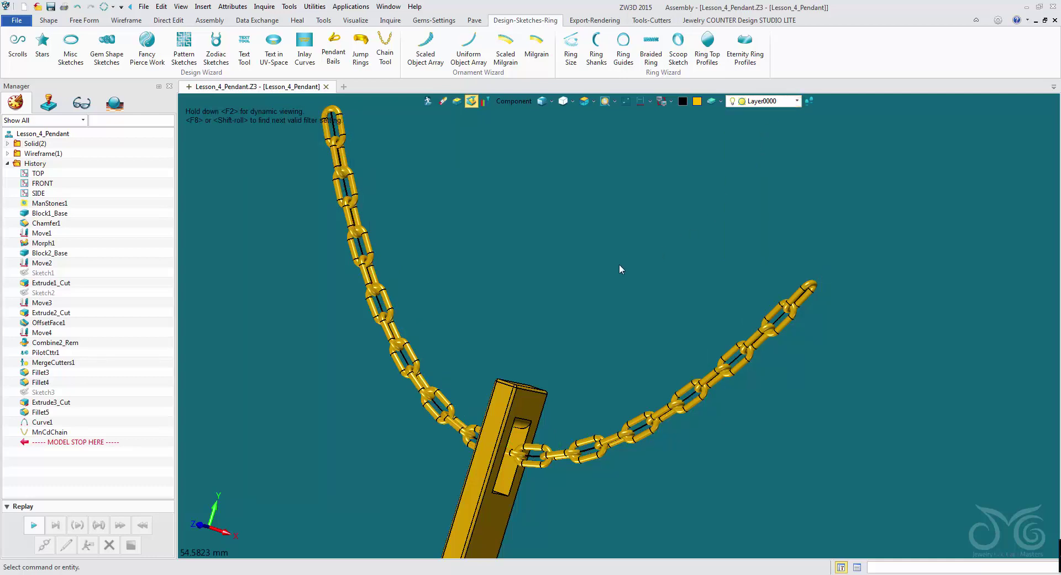
Set the pick filter to Curve and erase the guide curve running through the chain links
middle_click_drag(563, 253, 566, 244)
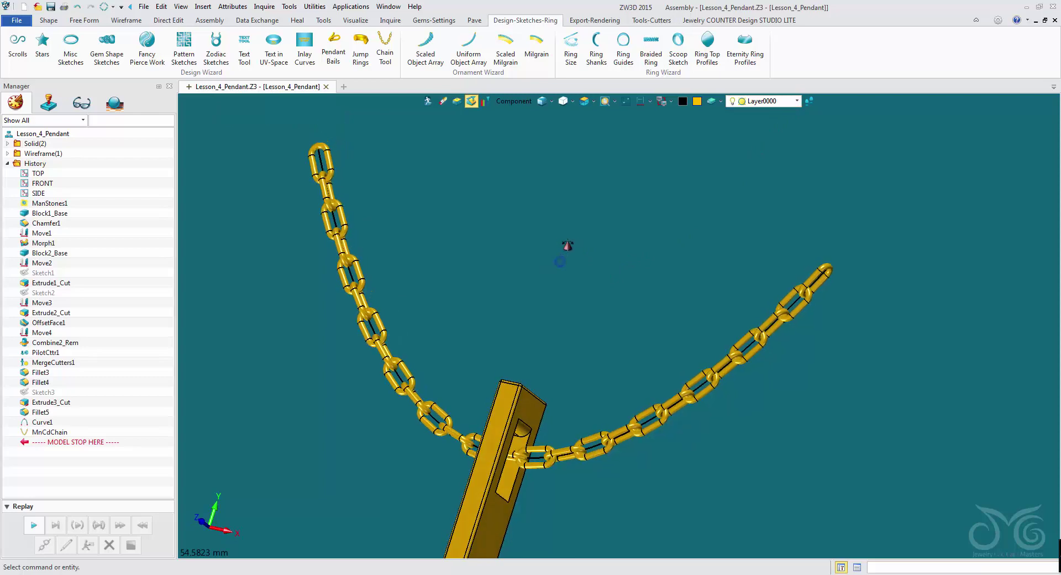
left_click(517, 102)
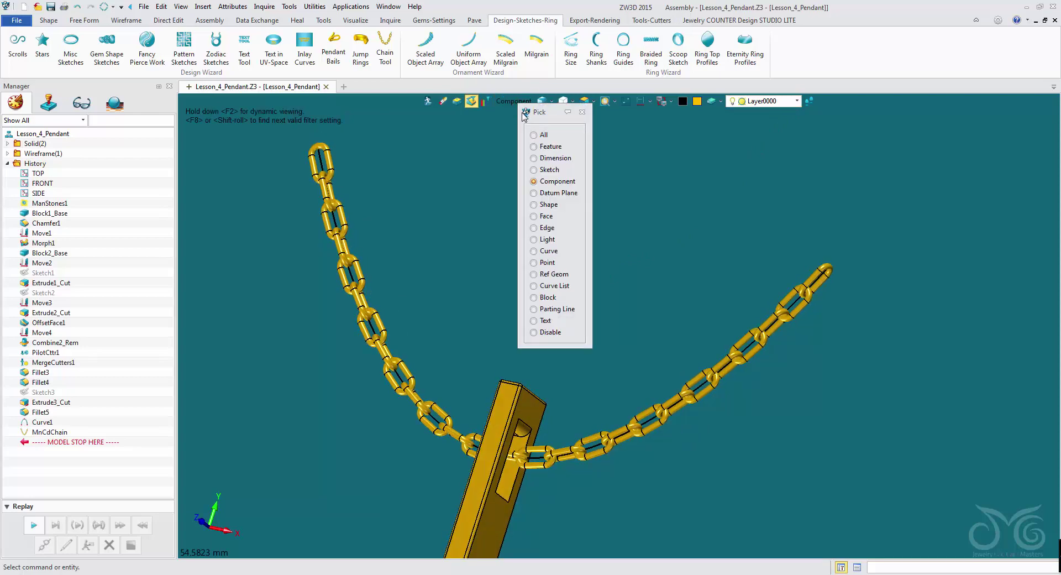
left_click(545, 251)
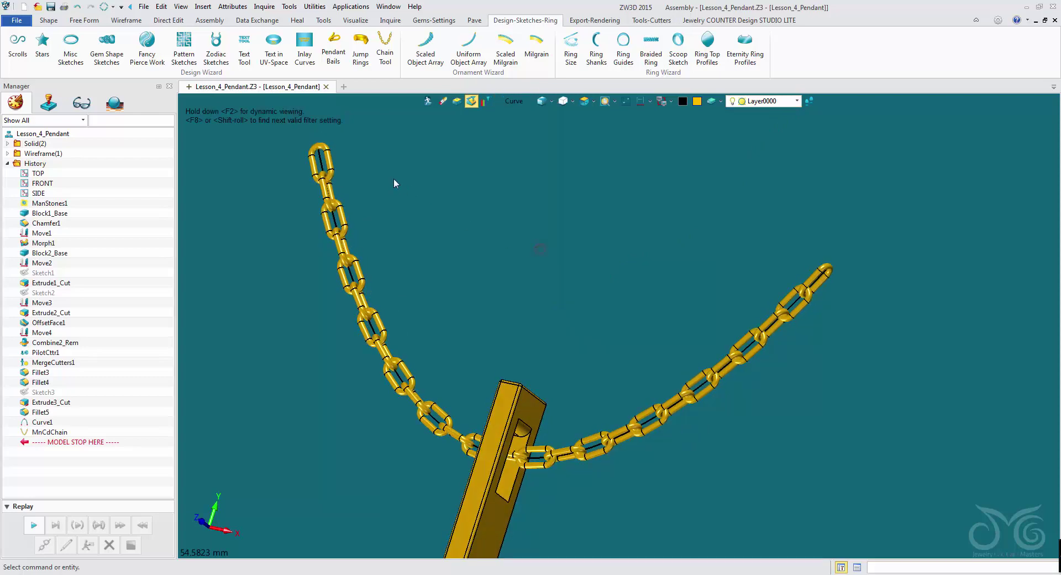
right_click(326, 164)
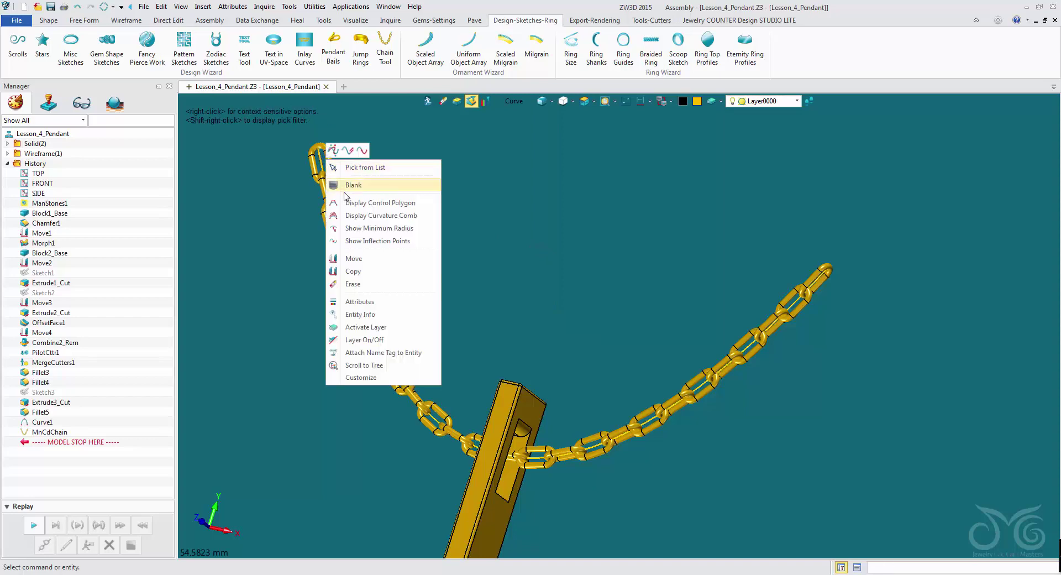
left_click(360, 284)
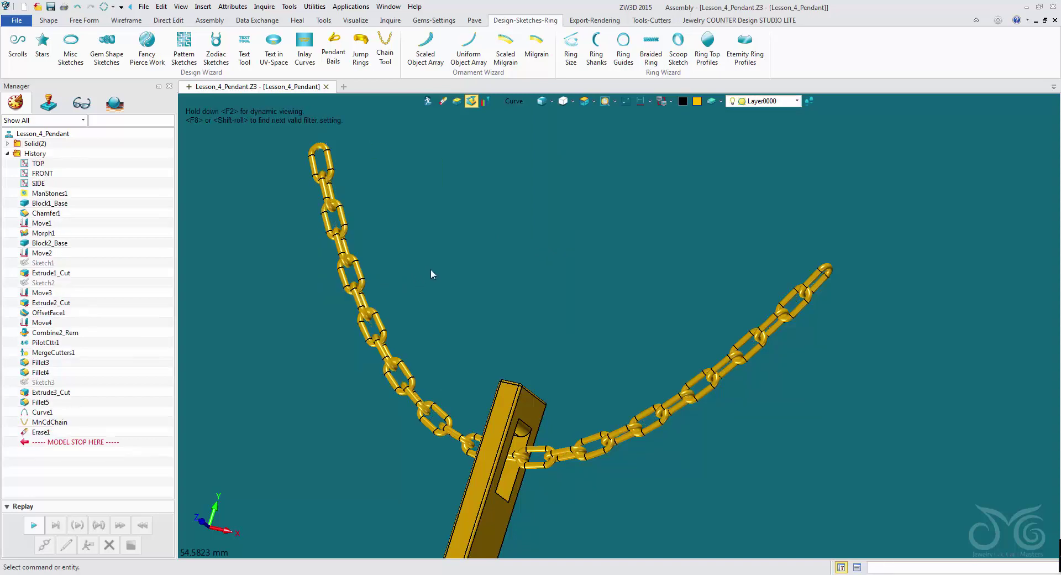
Preview the whole pendant and chain with Live Render, and close the preview
mouse_move(449, 255)
right_mouse_down()
mouse_move(425, 252)
mouse_move(438, 253)
right_mouse_up()
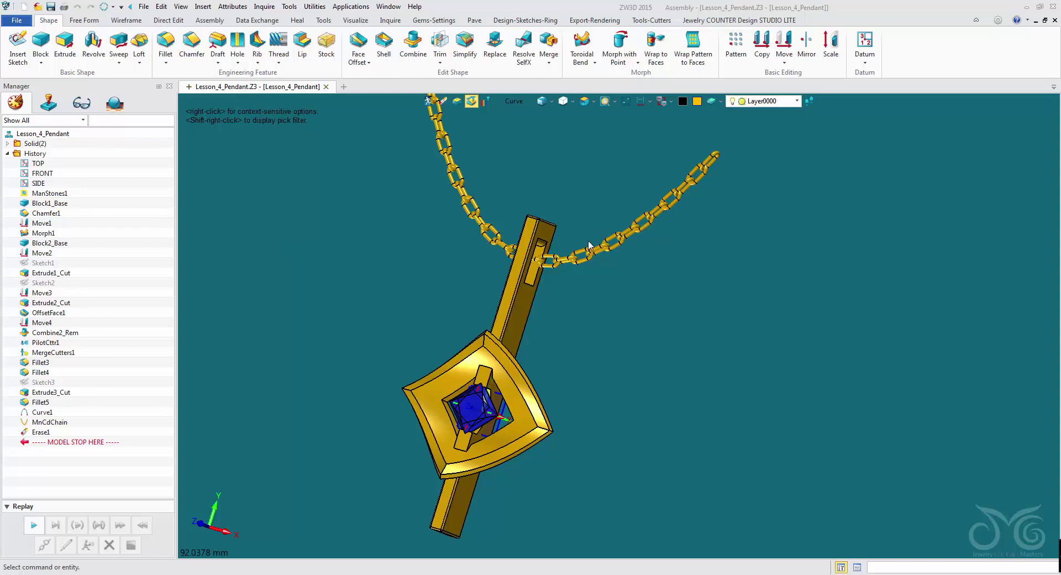
mouse_move(565, 188)
right_mouse_down()
mouse_move(575, 201)
mouse_move(564, 193)
right_mouse_up()
middle_click_drag(560, 185, 547, 221)
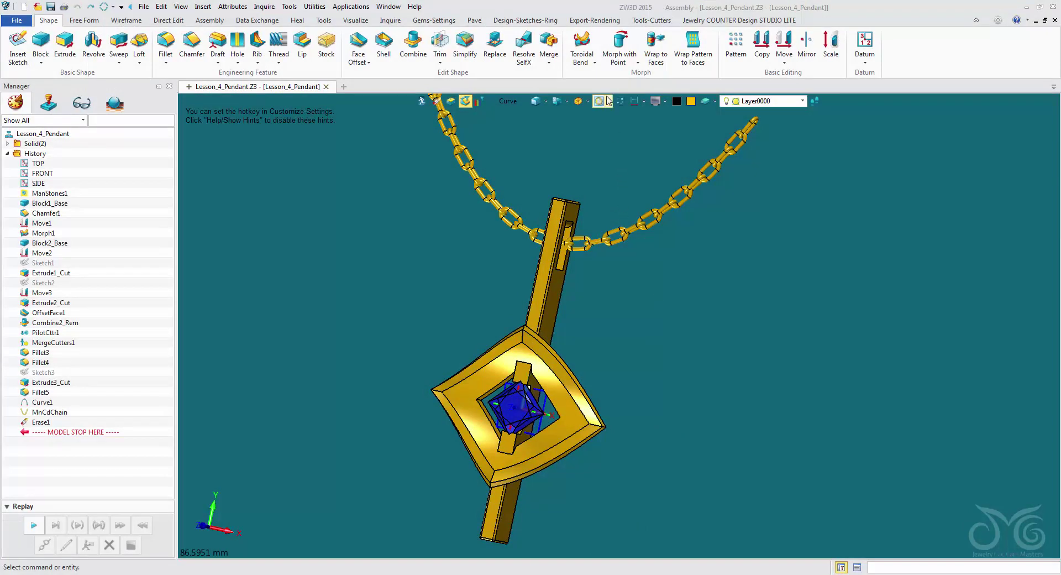
left_click(600, 21)
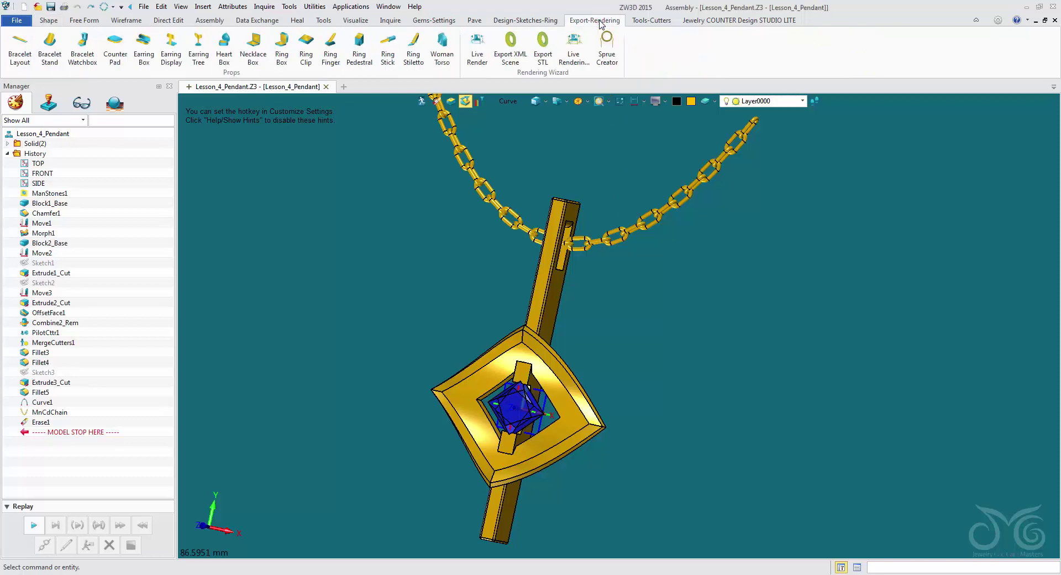
left_click(474, 55)
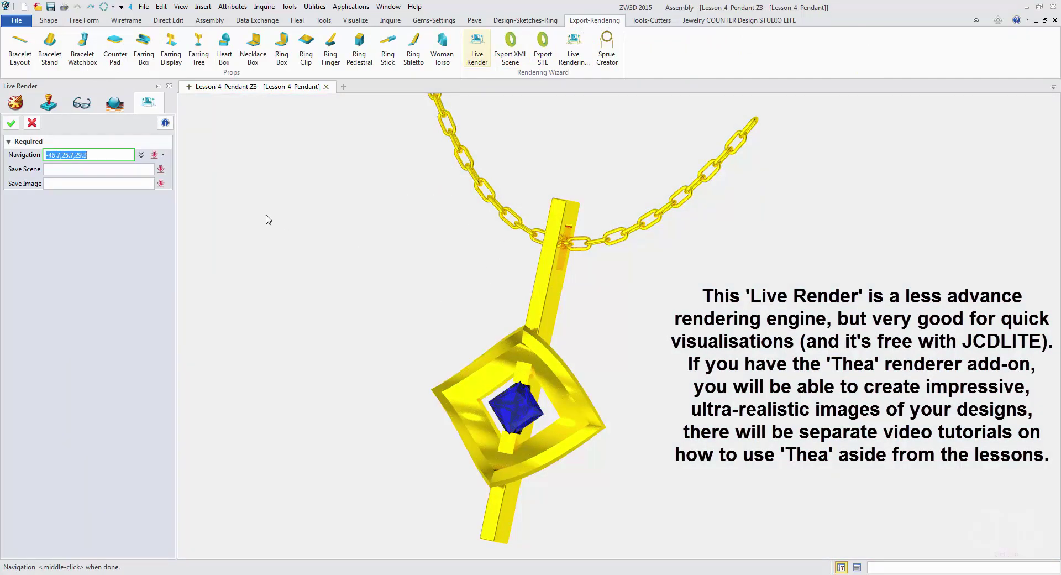
left_click(32, 124)
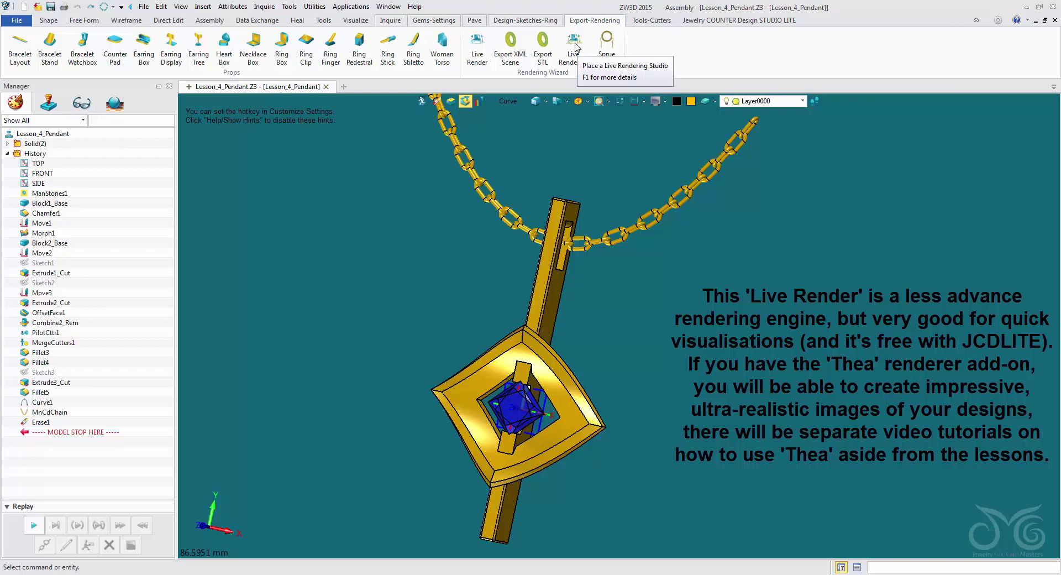
Set the pick filter to Shape for texturing whole bodies
left_click(355, 22)
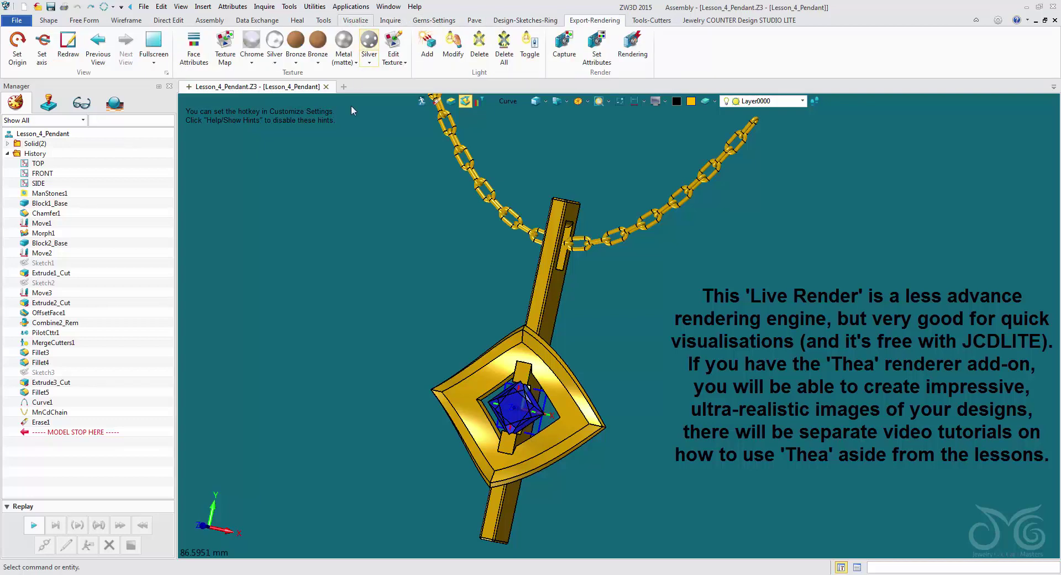
left_click(508, 102)
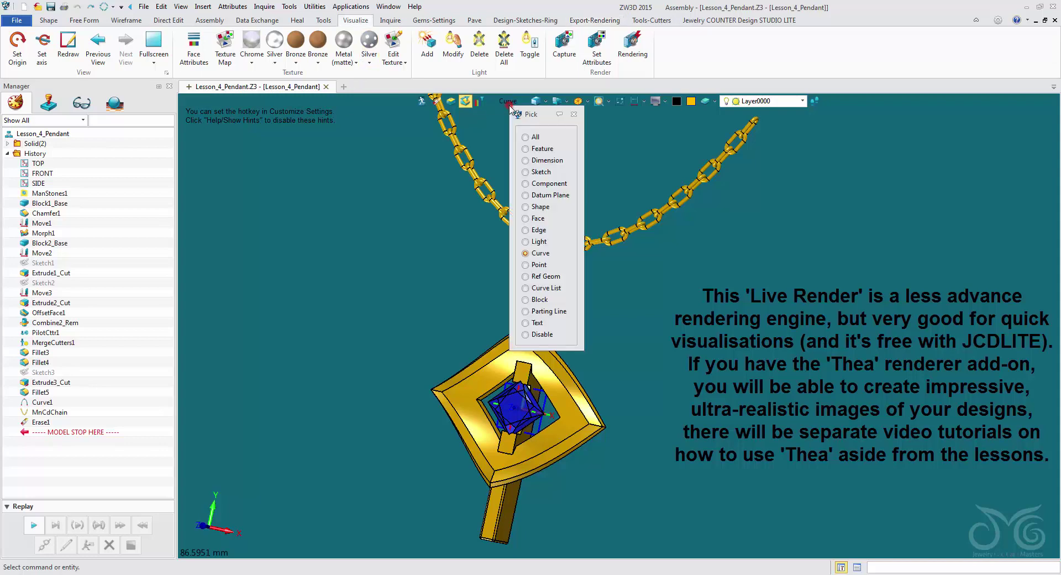
left_click(540, 208)
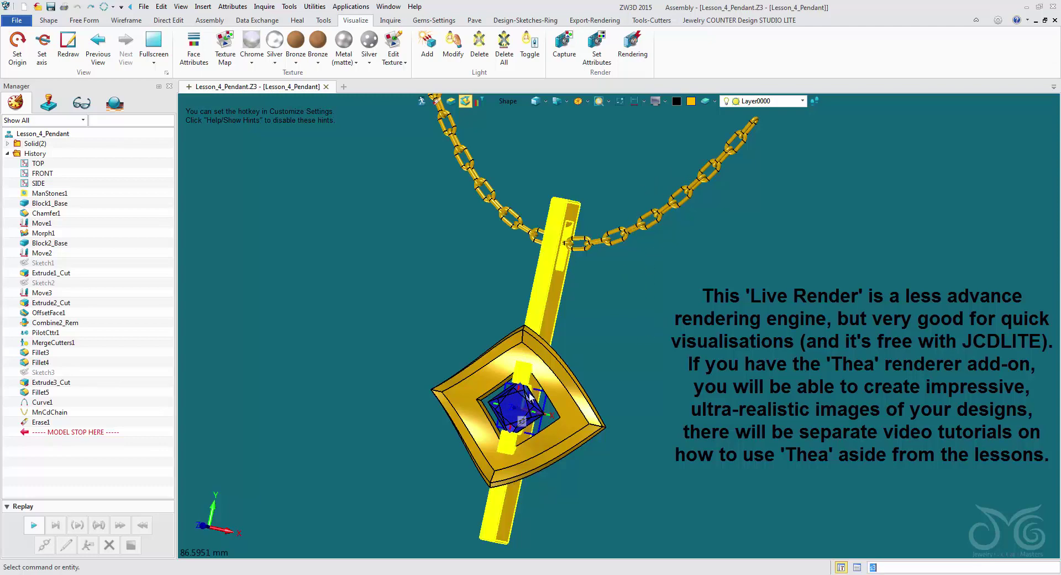
Apply the Gold metal texture to the pendant's bar and diamond-shaped frame
left_click(538, 300)
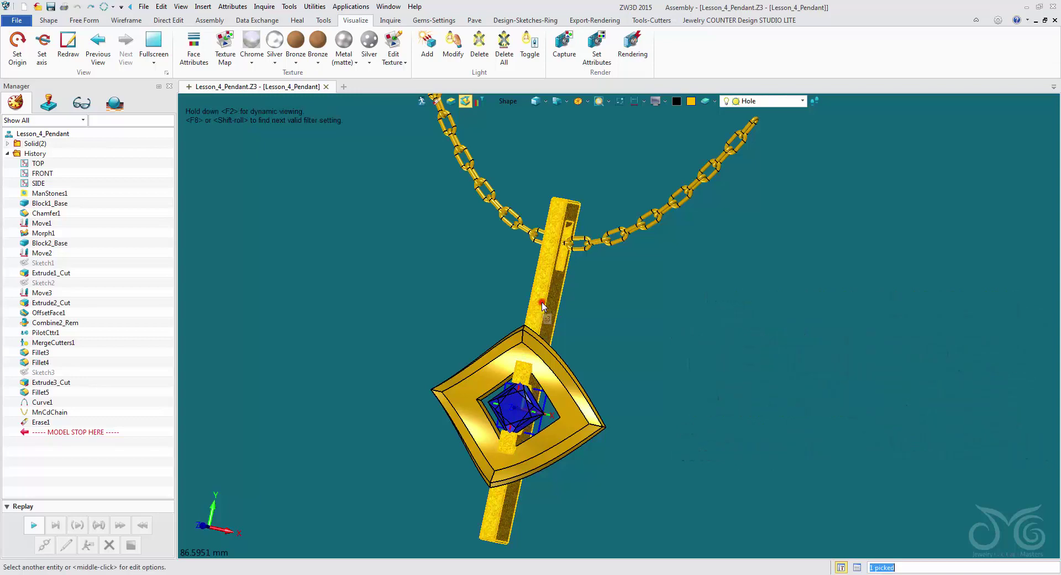
left_click(515, 353)
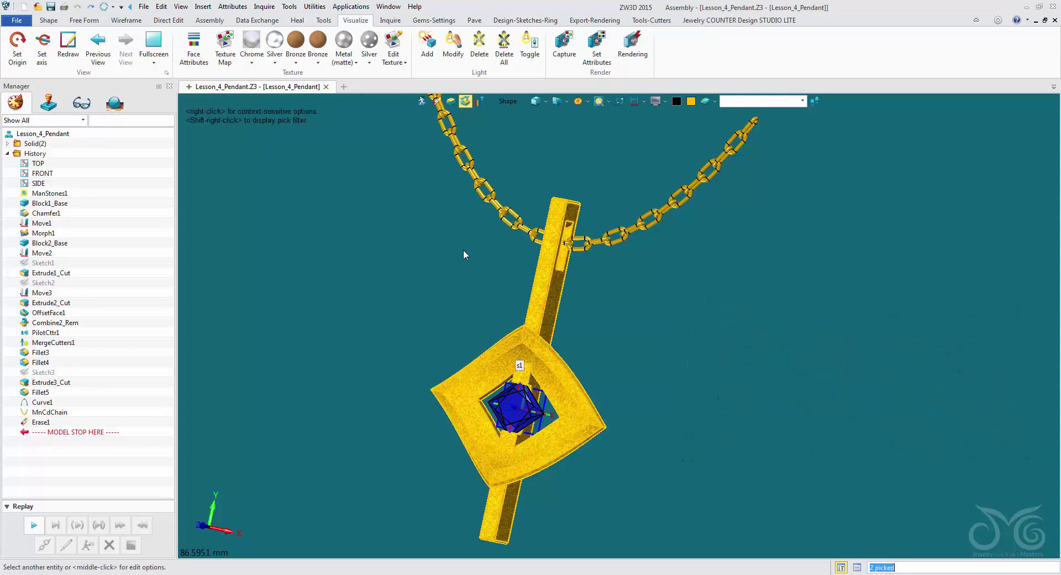
left_click(369, 64)
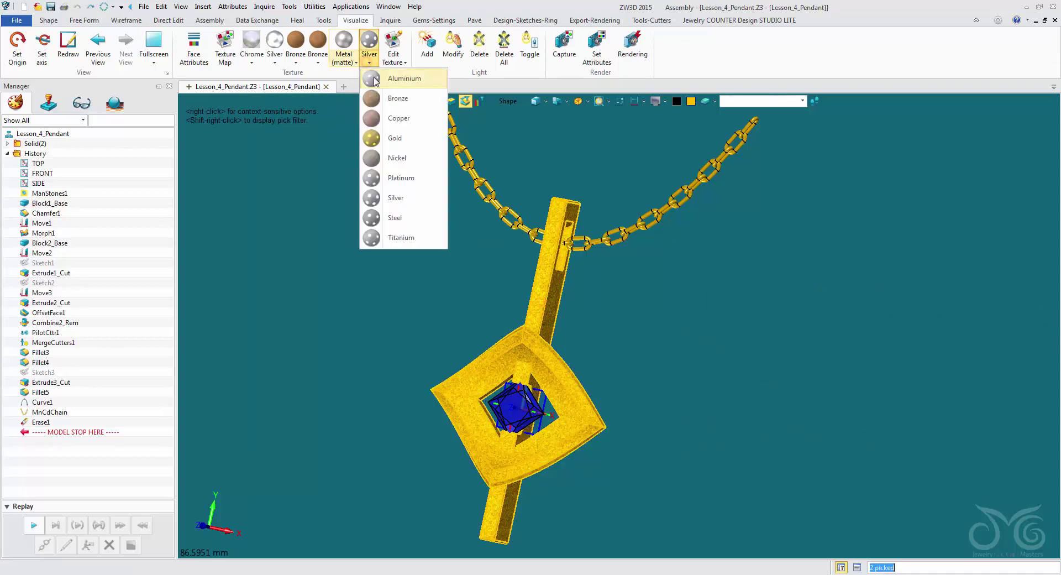
left_click(388, 138)
left_click(10, 123)
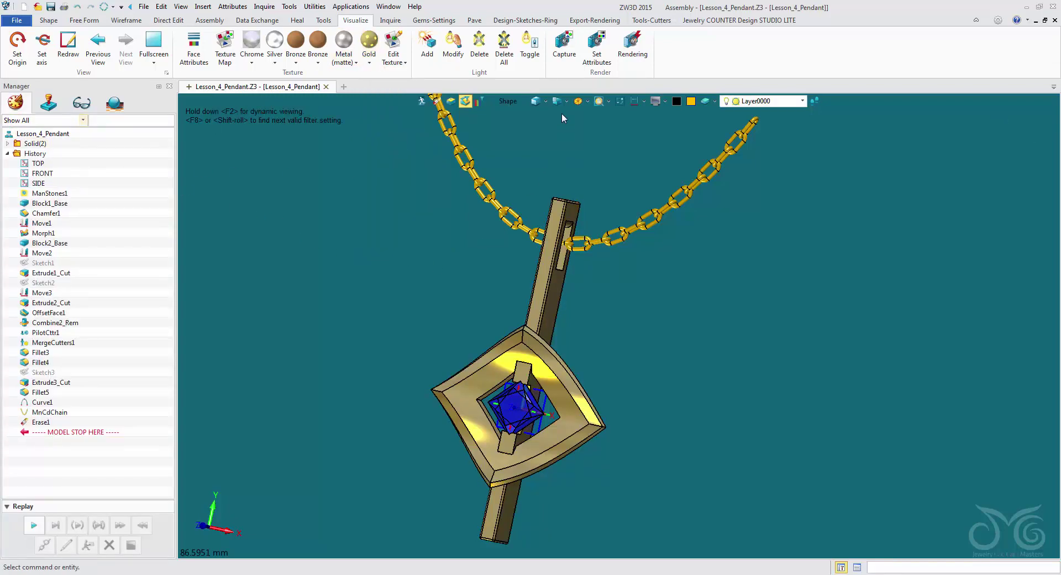
Check the gold-textured bar and frame in Live Render, and close the preview
left_click(585, 20)
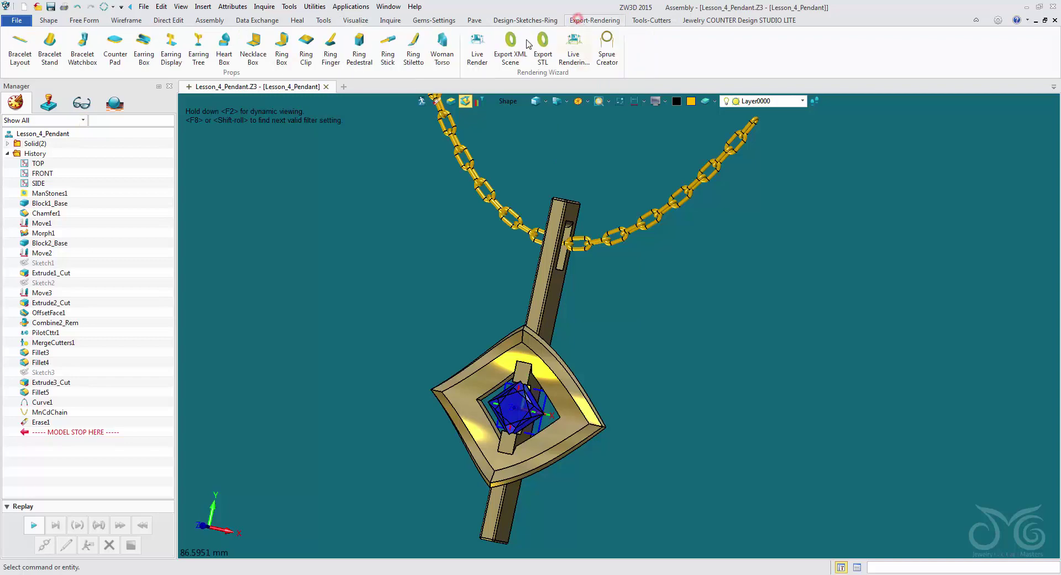
left_click(479, 49)
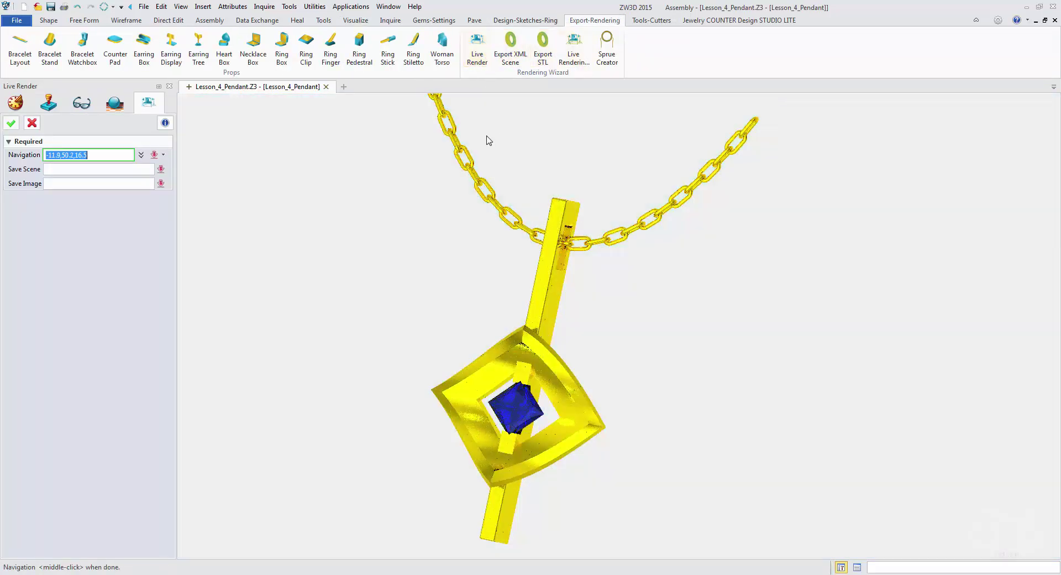
left_click(32, 123)
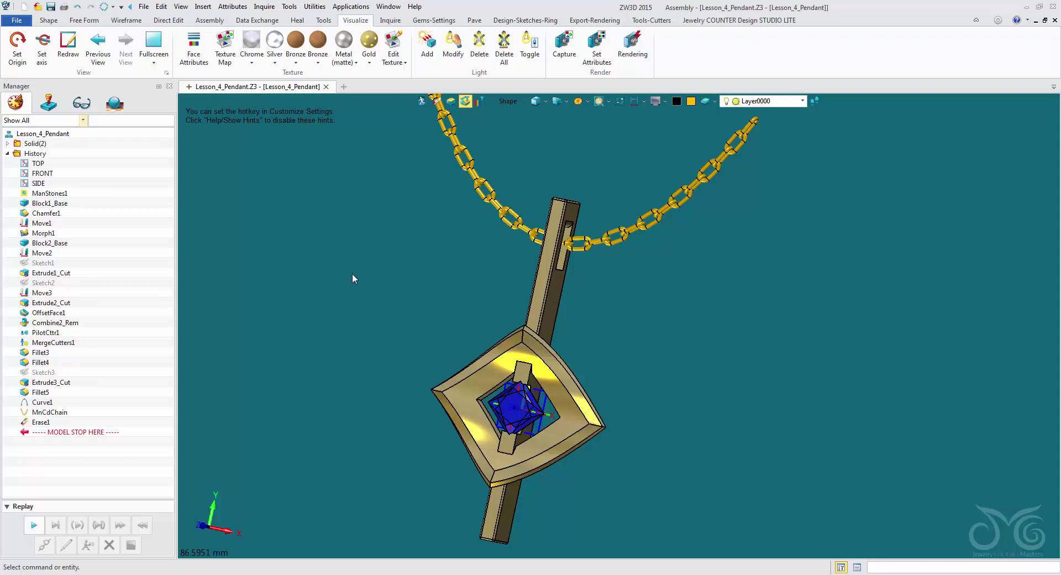
left_click(252, 45)
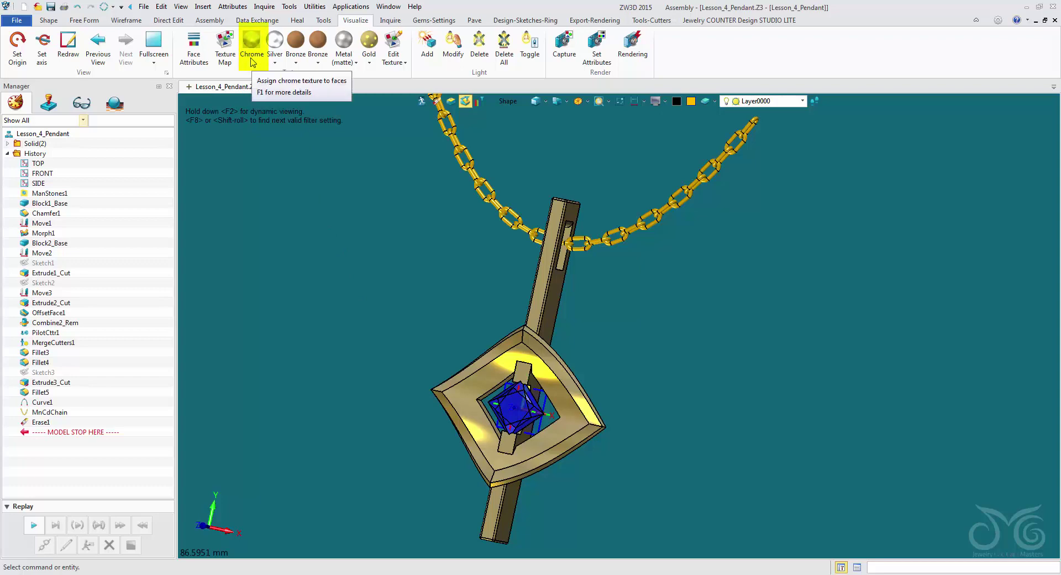
left_click(252, 63)
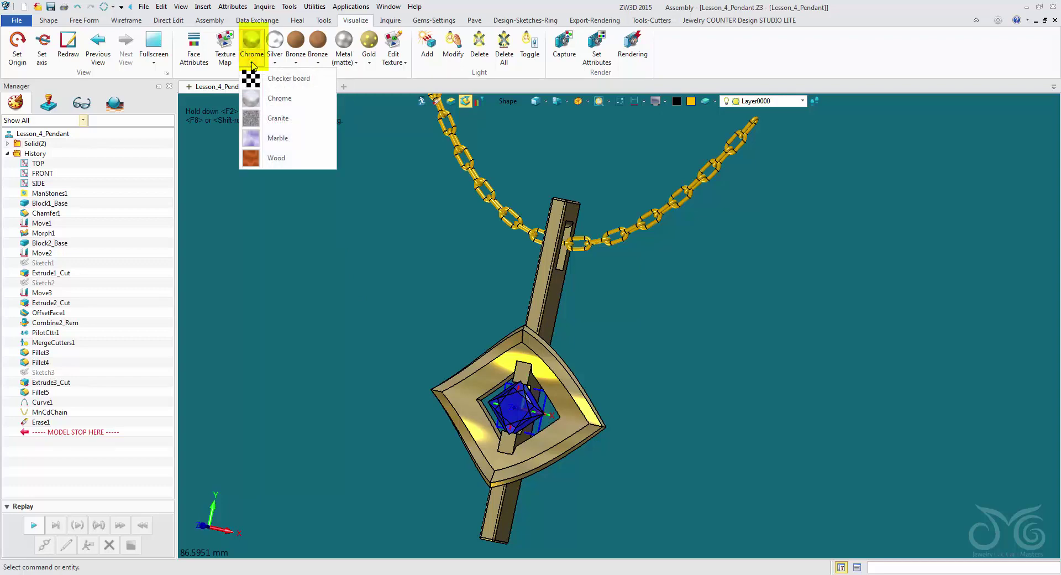
left_click(253, 78)
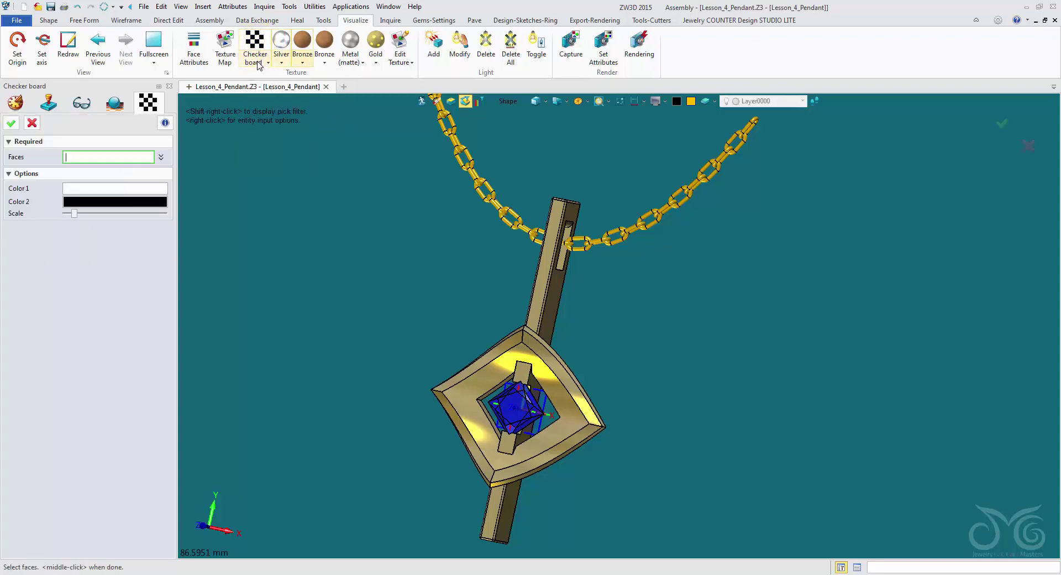
left_click(32, 123)
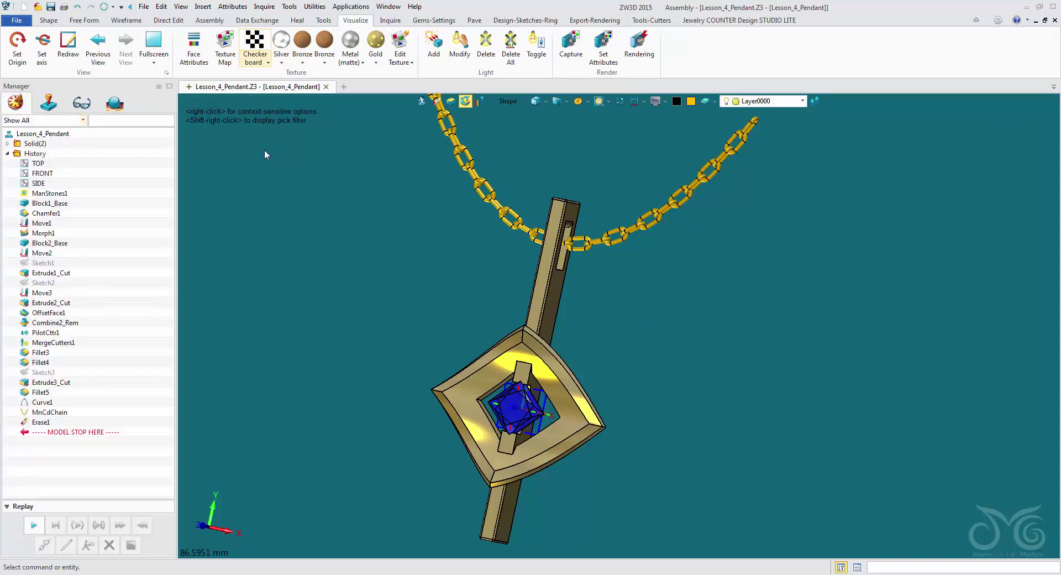
Start a Chrome texture on the whole shapes of the pendant's frame and bar
left_click(263, 61)
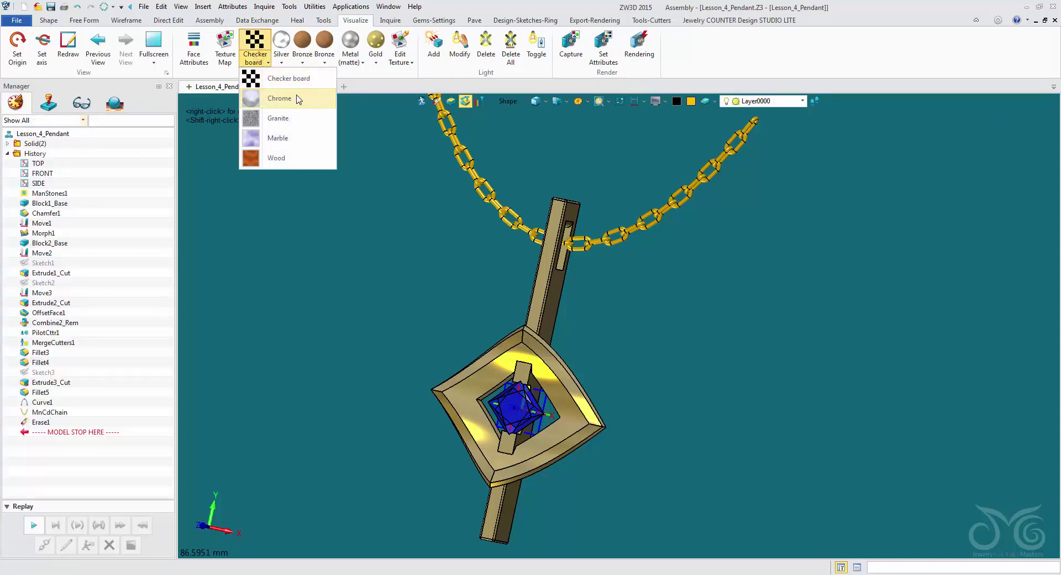
left_click(272, 99)
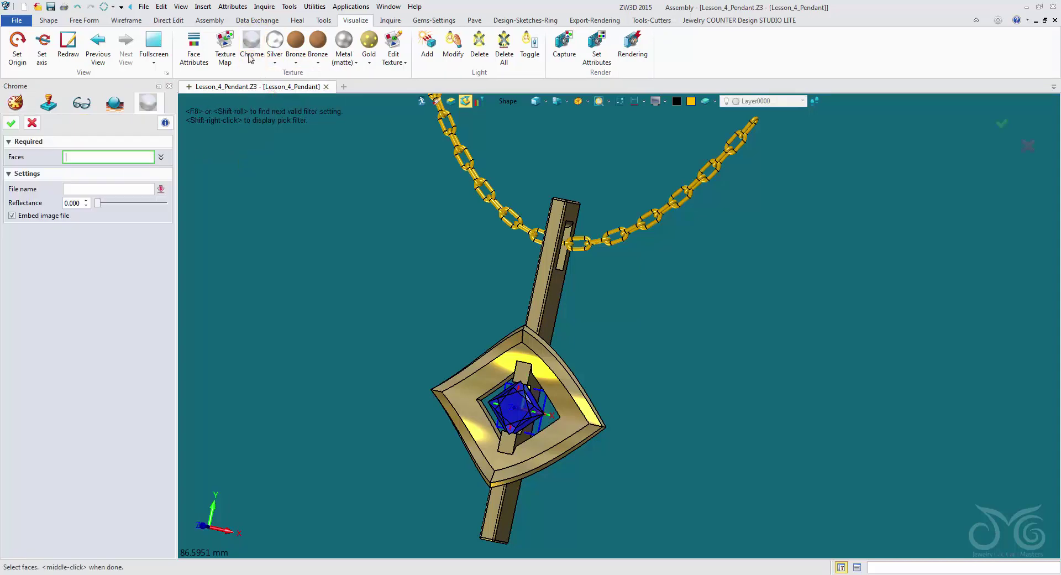
left_click(494, 379)
left_click(538, 313)
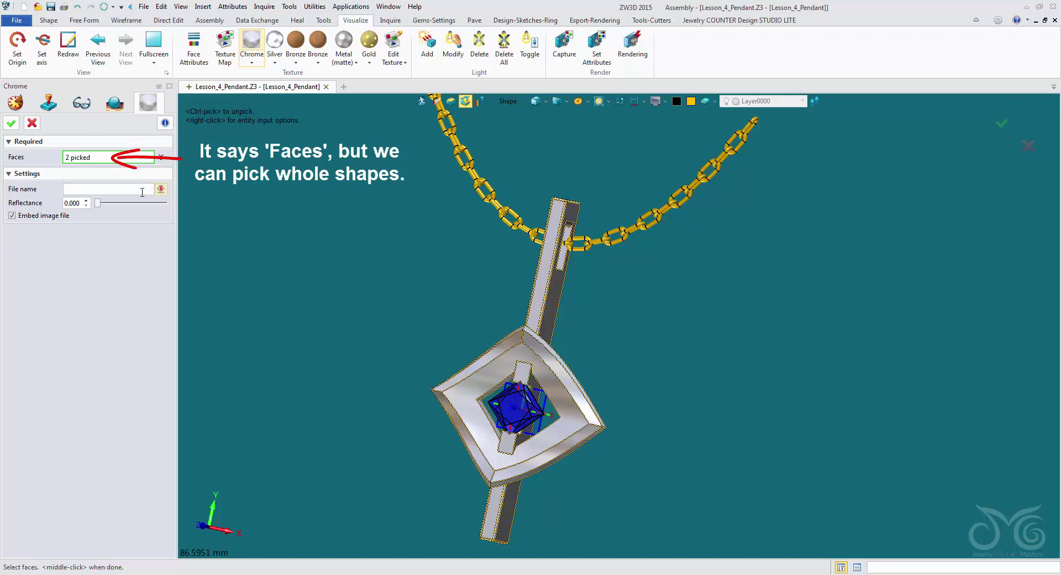
Browse for the Chrome image file to the textures folder under C:, Program Files, ZWSOFT, ZW3D 2015 Eng (x64)
left_click(161, 189)
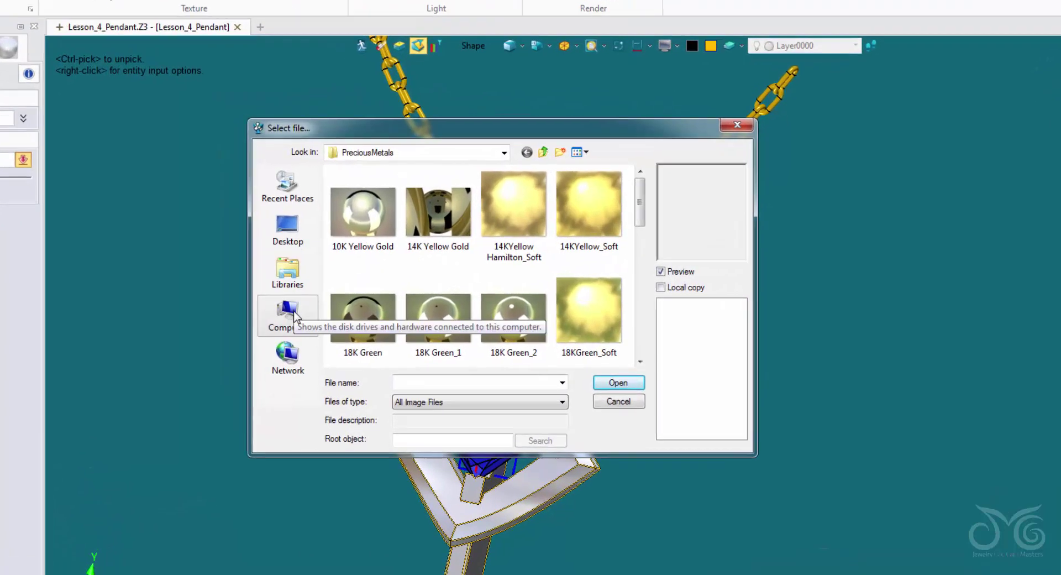
left_click(366, 310)
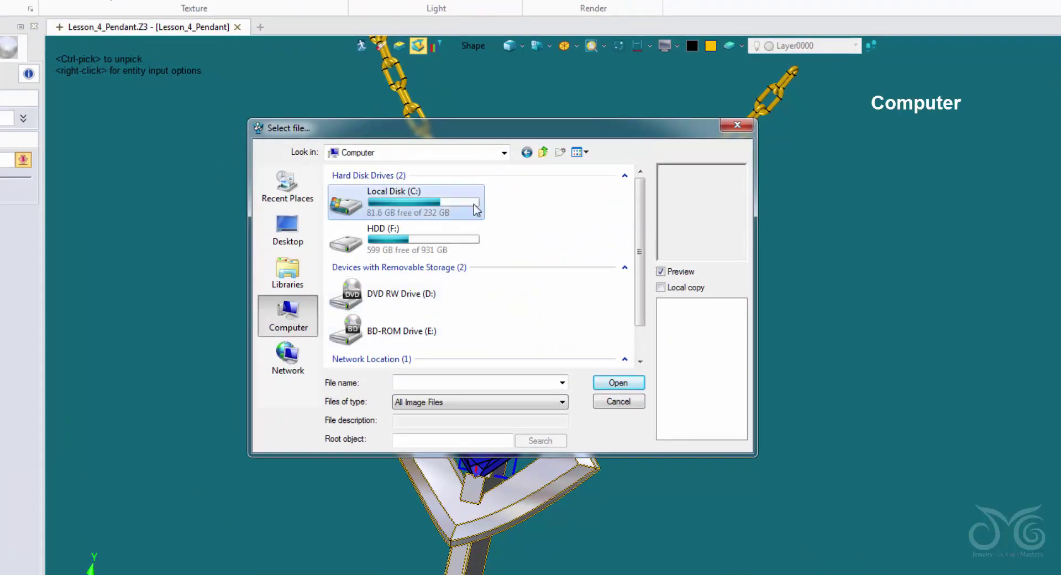
double_click(381, 206)
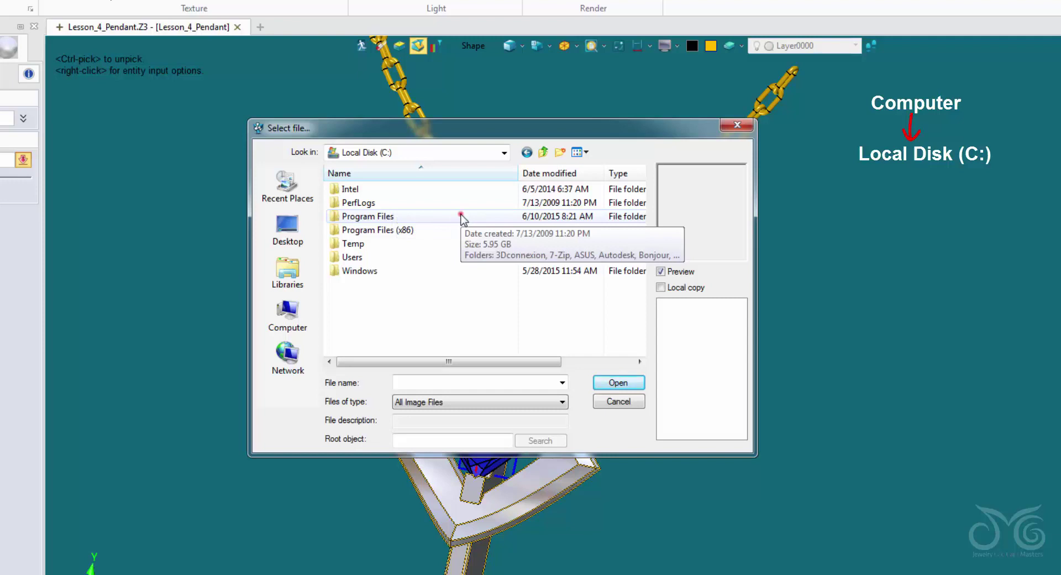
double_click(461, 218)
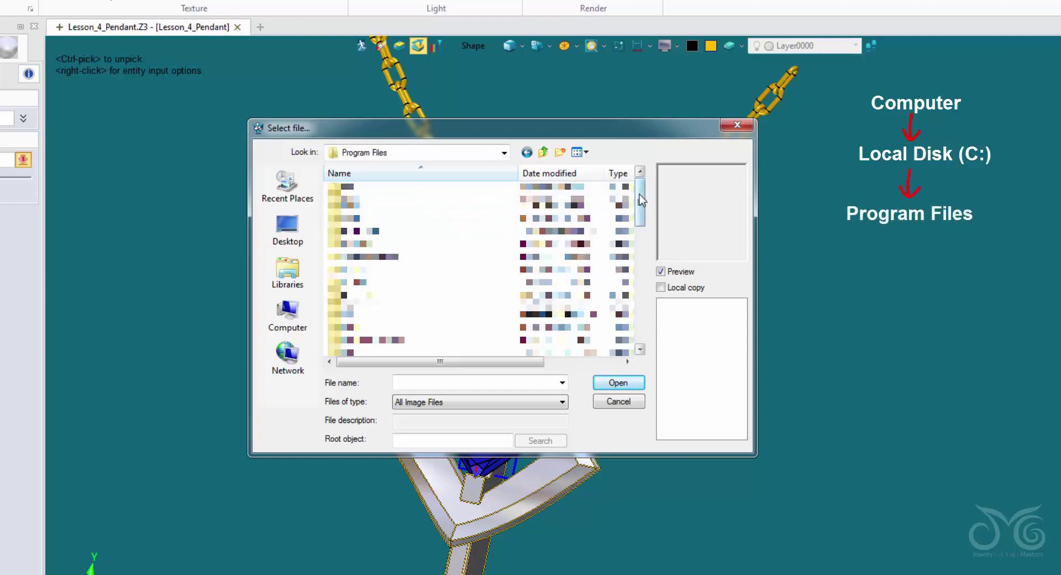
left_click_drag(641, 200, 639, 317)
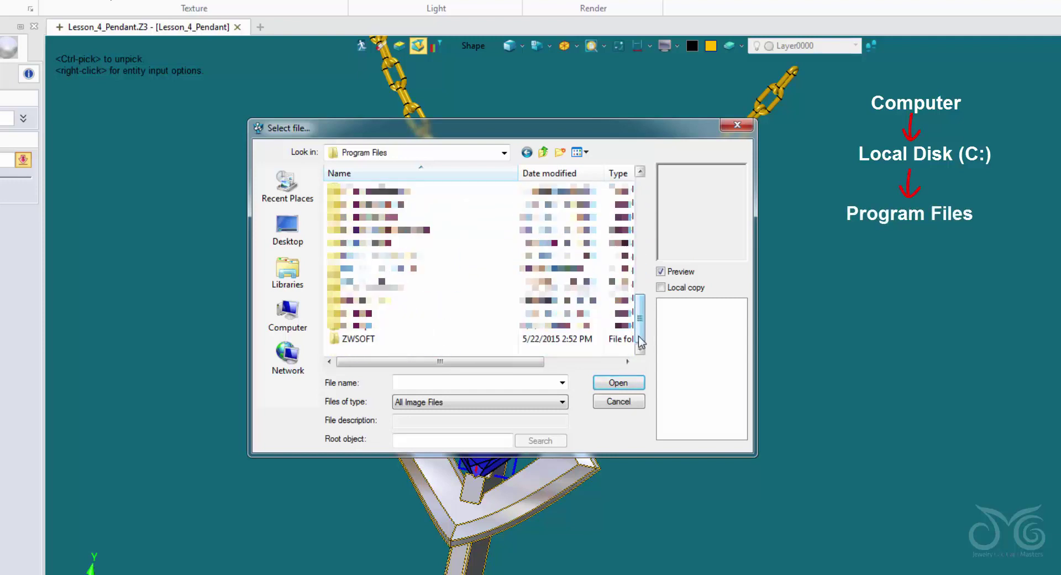
double_click(416, 339)
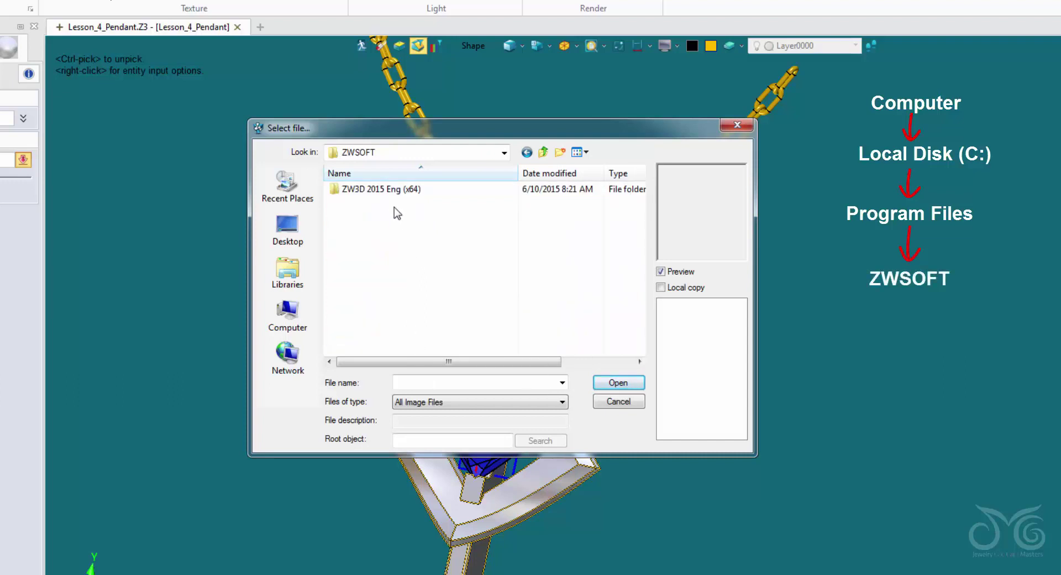
double_click(391, 191)
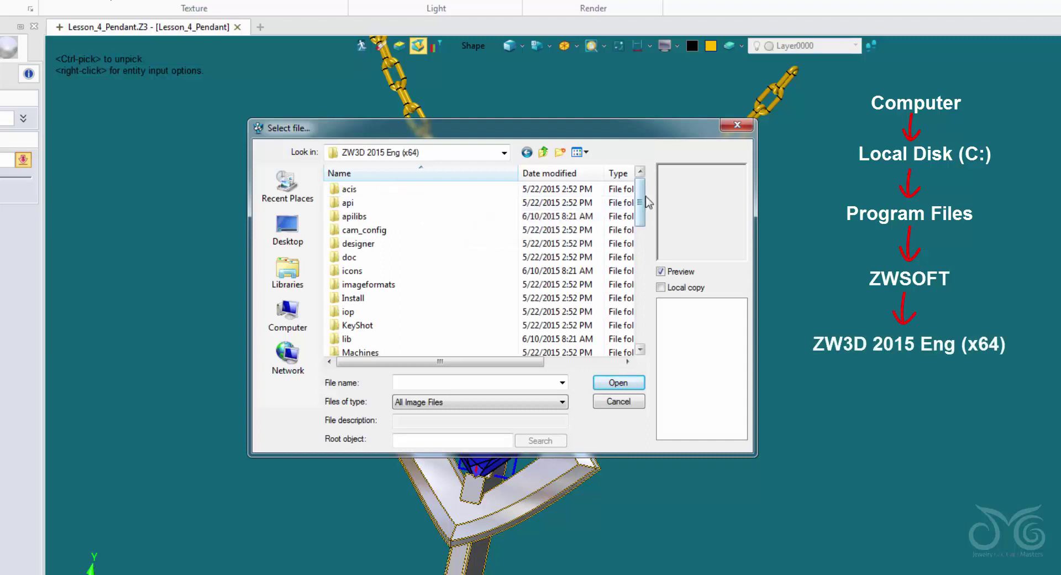
left_click_drag(641, 201, 640, 282)
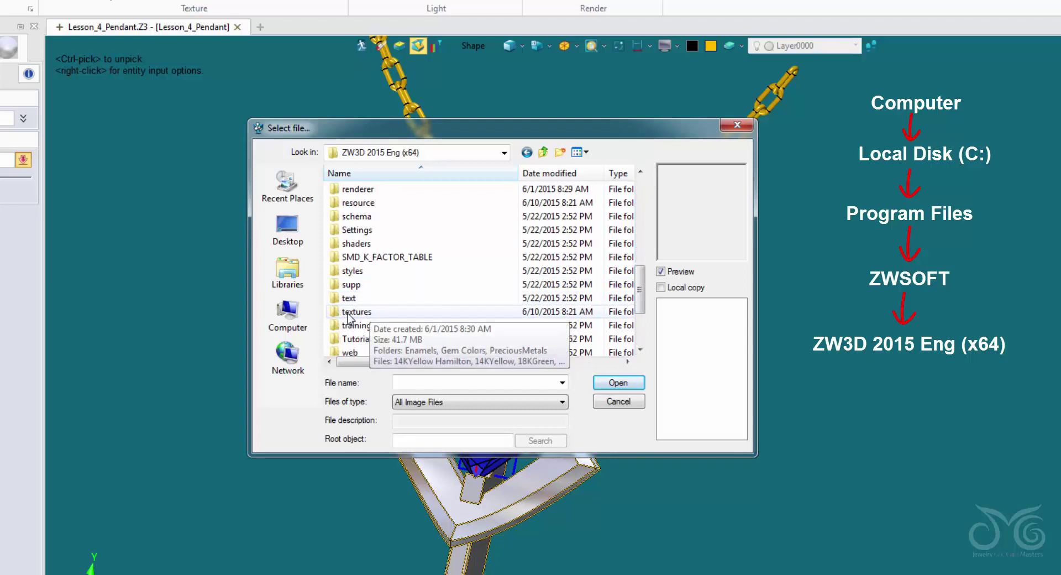
left_click(352, 310)
double_click(352, 311)
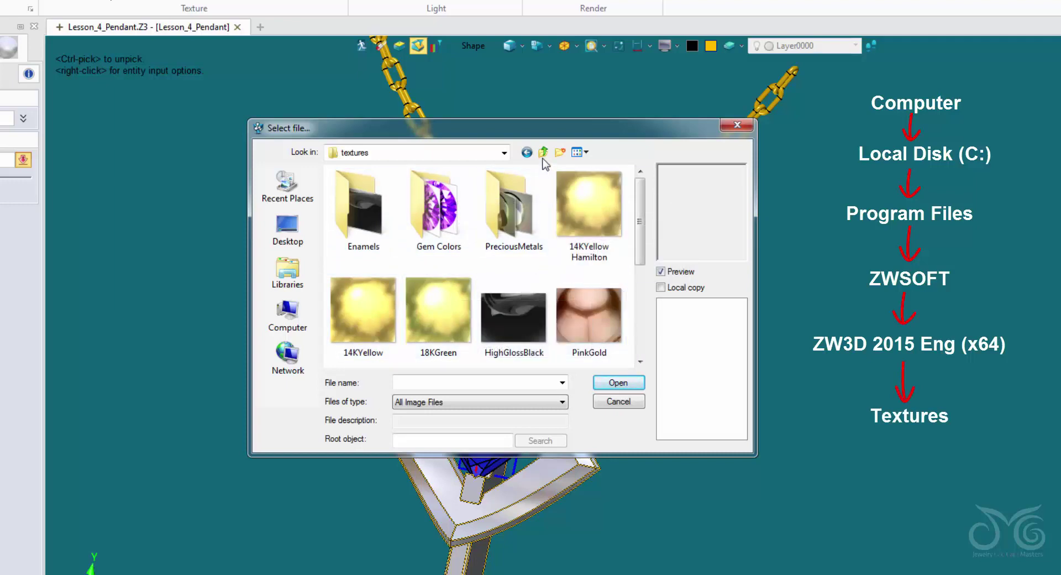
Copy the textures folder from ZW3D 2015 Eng (x64) onto the Windows desktop, line it up with the other icons, and cancel the file selection
left_click(544, 153)
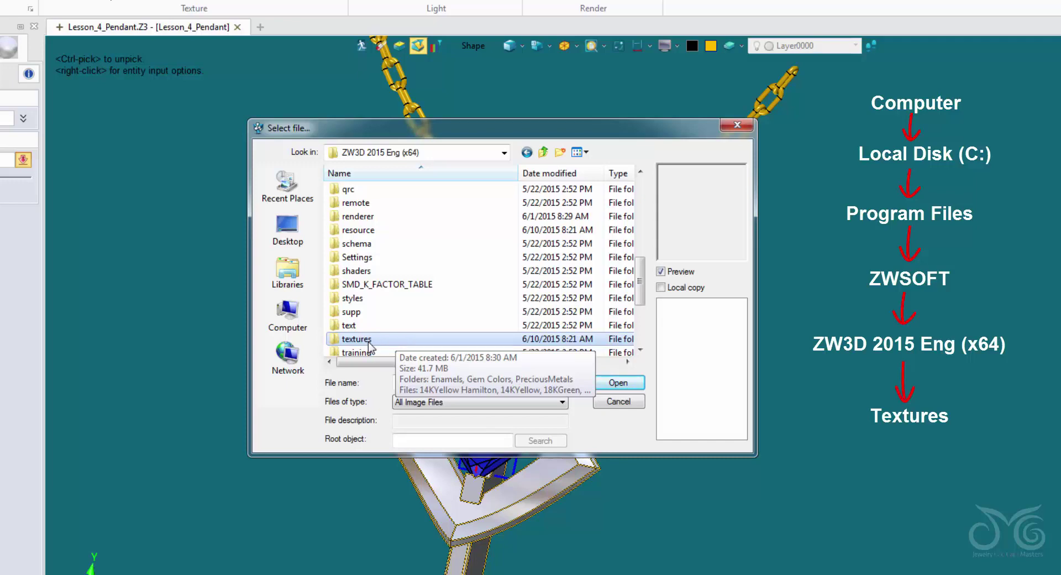
right_click(381, 340)
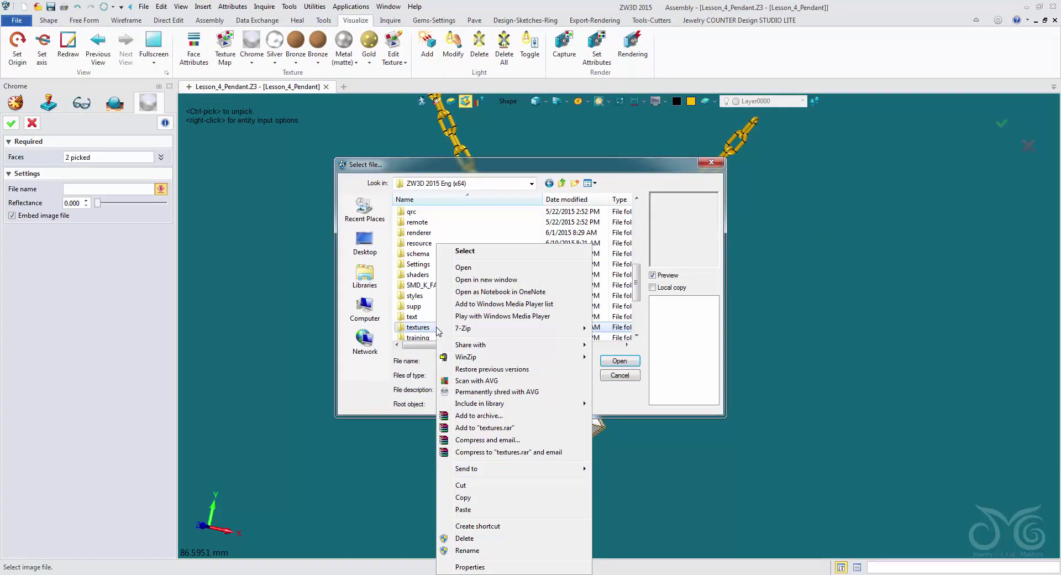
left_click(444, 542)
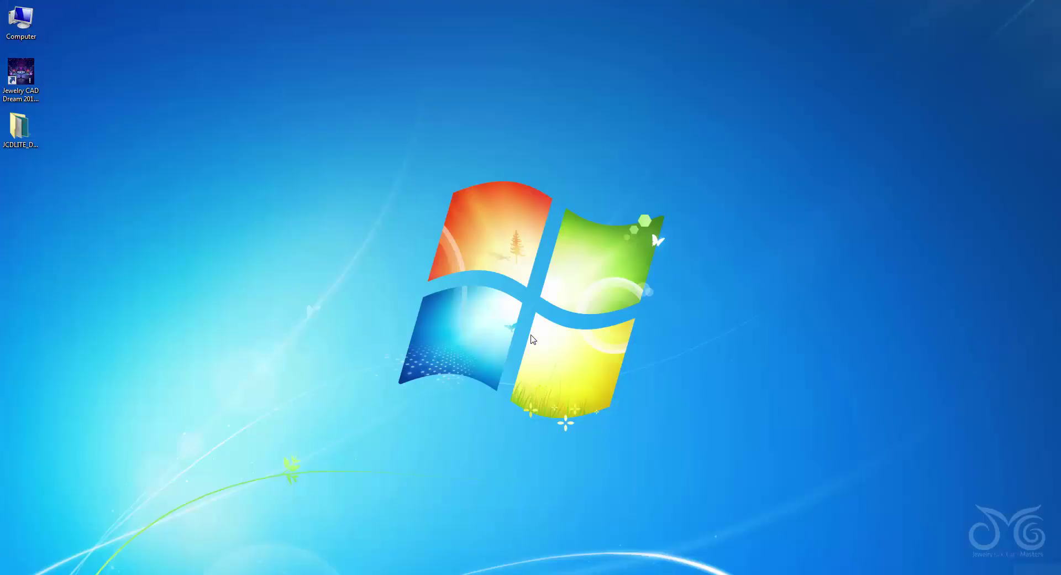
right_click(288, 215)
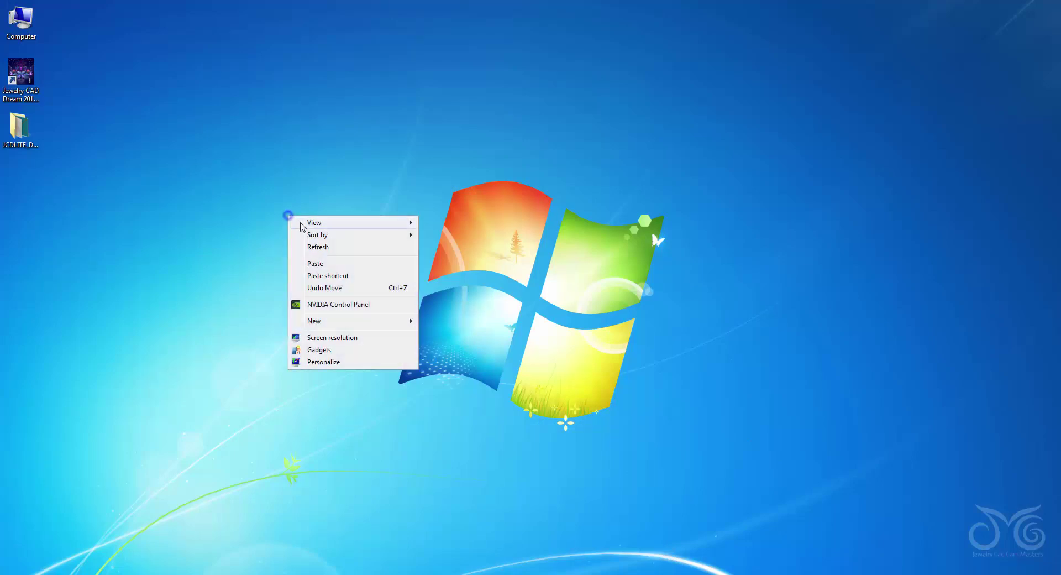
left_click(316, 265)
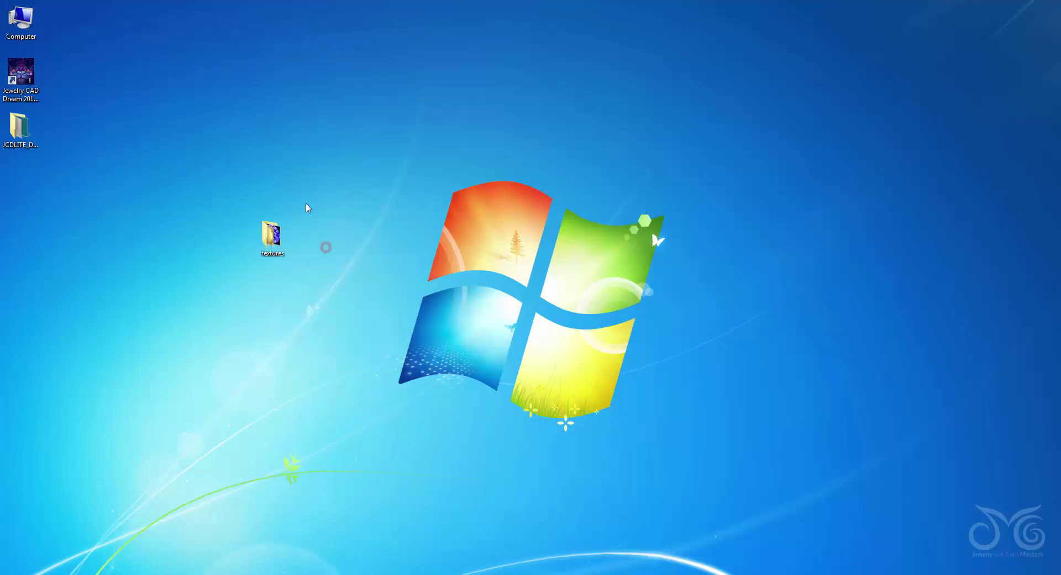
left_click_drag(272, 237, 48, 191)
left_click(105, 187)
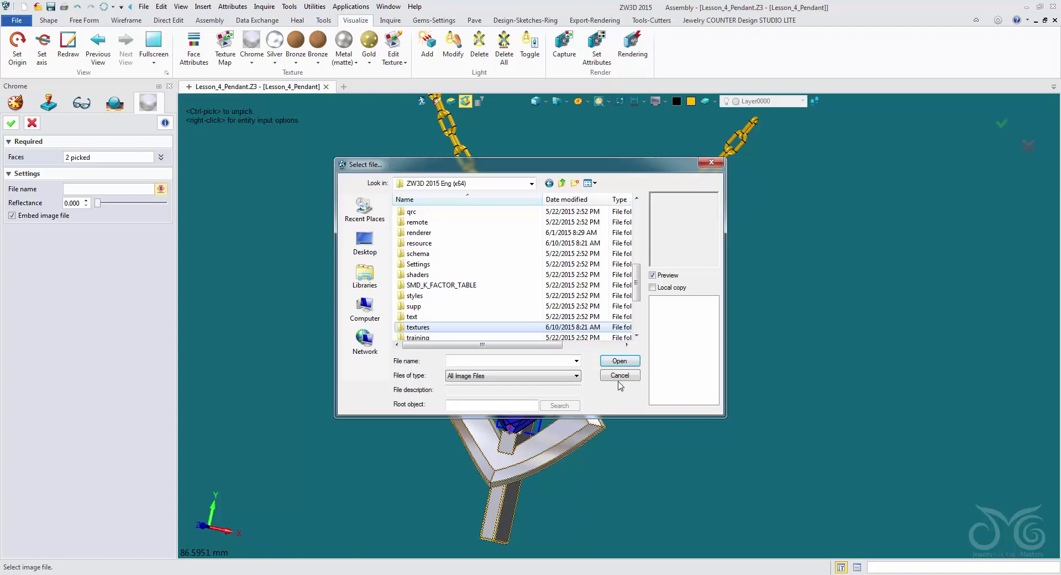
left_click(622, 376)
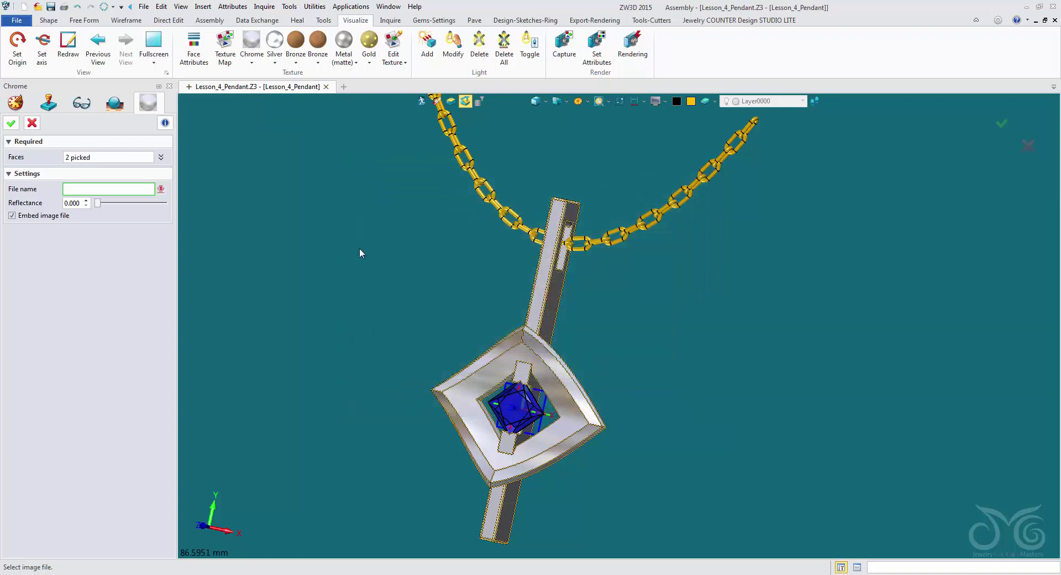
Browse for the Chrome image again, into the PreciousMetals subfolder of the desktop's textures folder
left_click(161, 189)
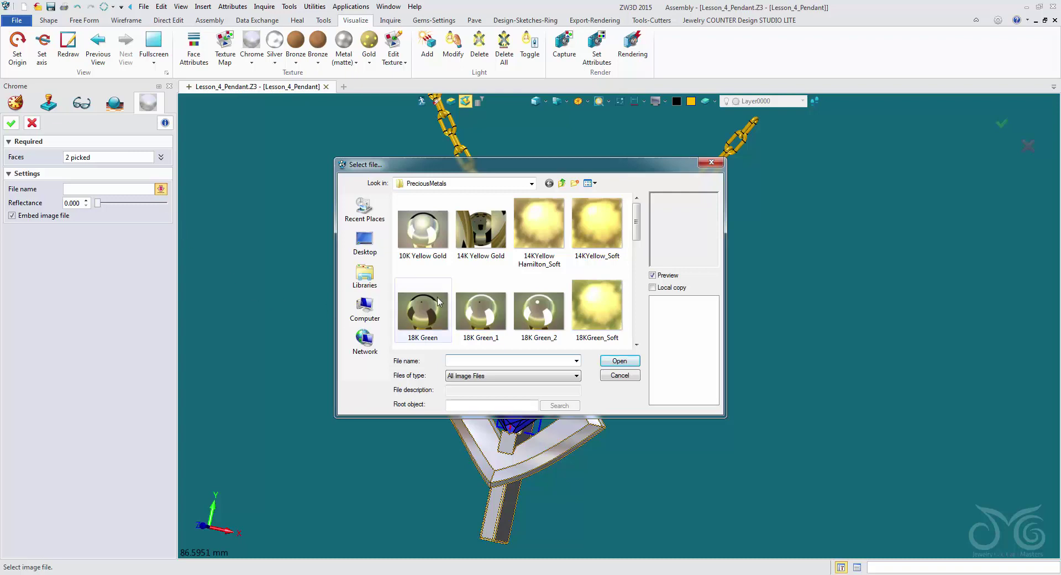
left_click(357, 247)
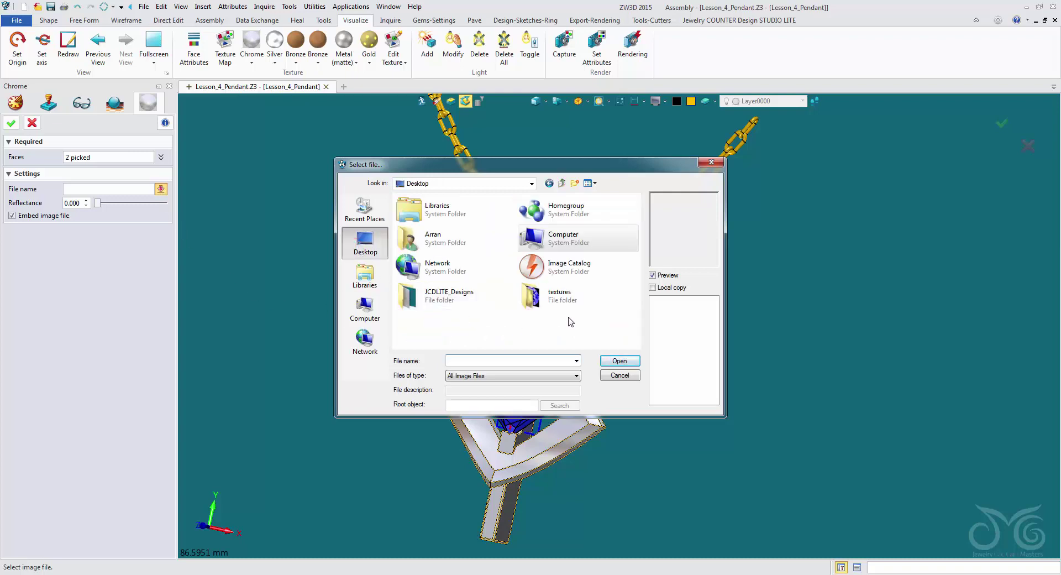
double_click(575, 301)
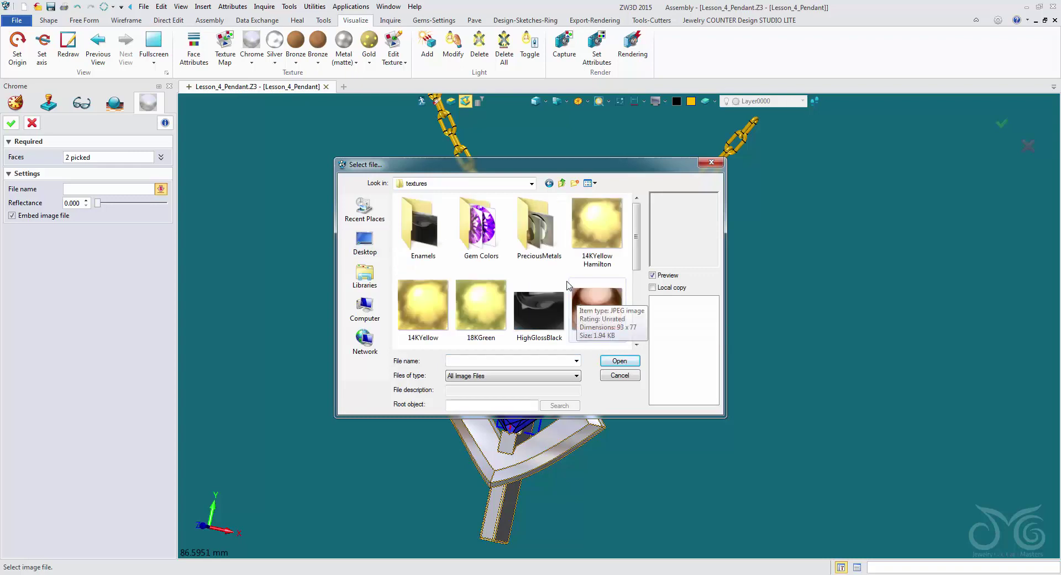
mouse_move(636, 231)
left_mouse_down()
mouse_move(636, 273)
mouse_move(635, 232)
left_mouse_up()
double_click(540, 228)
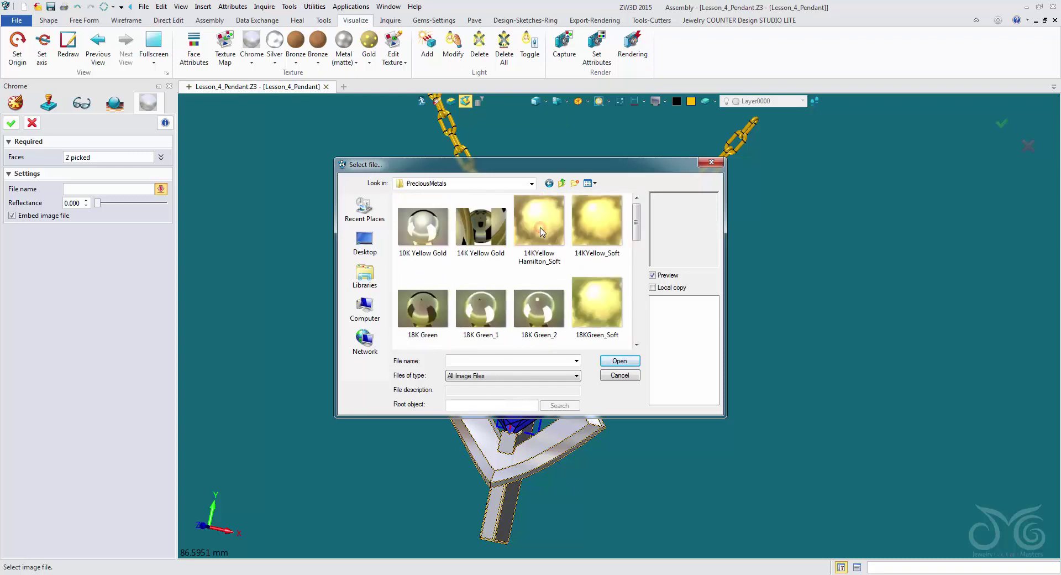
Apply the 18K Green image as the Chrome texture of the pendant's frame and bar
left_click_drag(623, 164, 772, 86)
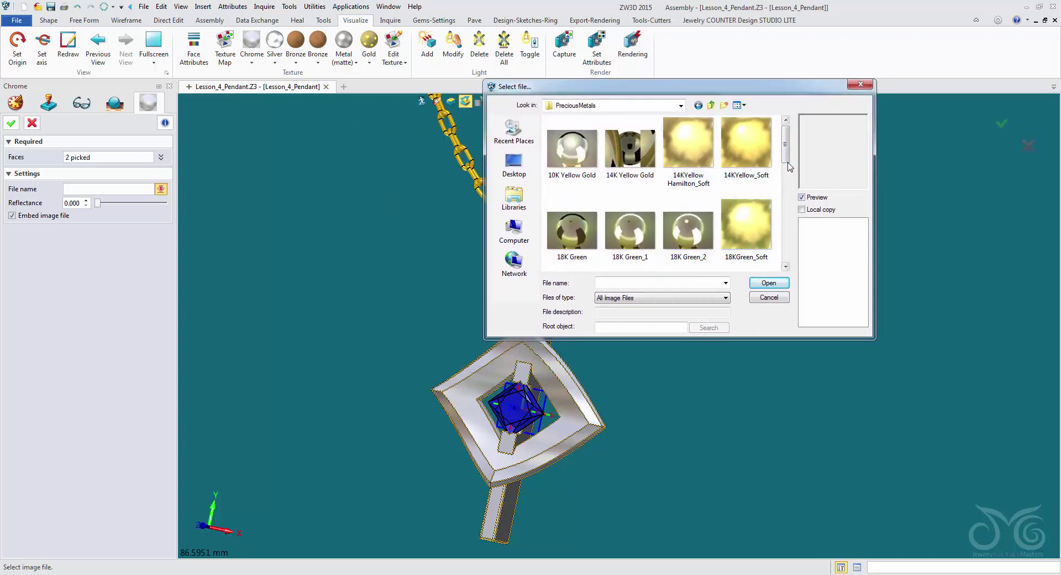
mouse_move(788, 159)
left_mouse_down()
mouse_move(786, 191)
mouse_move(789, 161)
left_mouse_up()
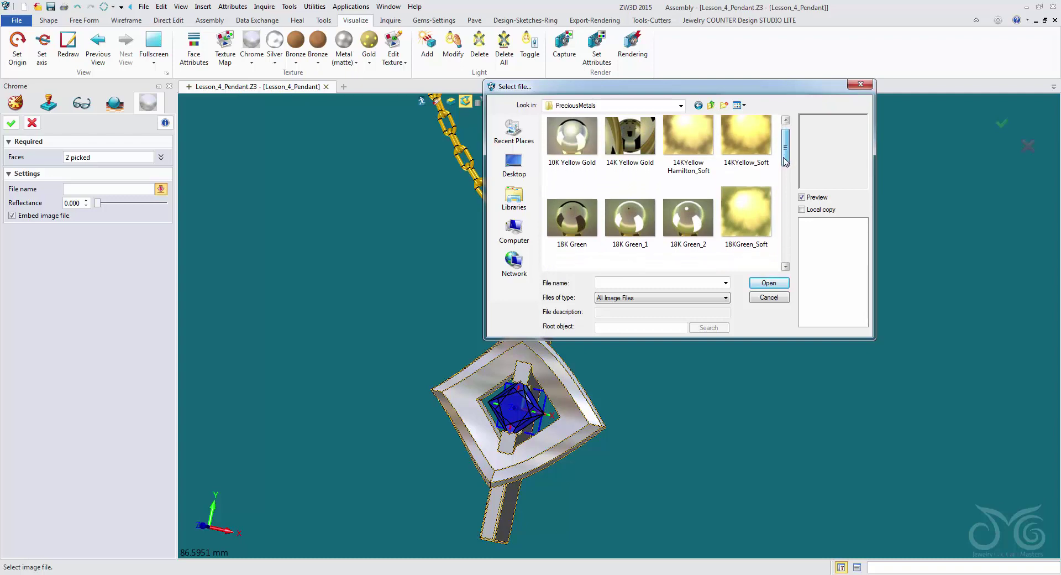
left_click(571, 224)
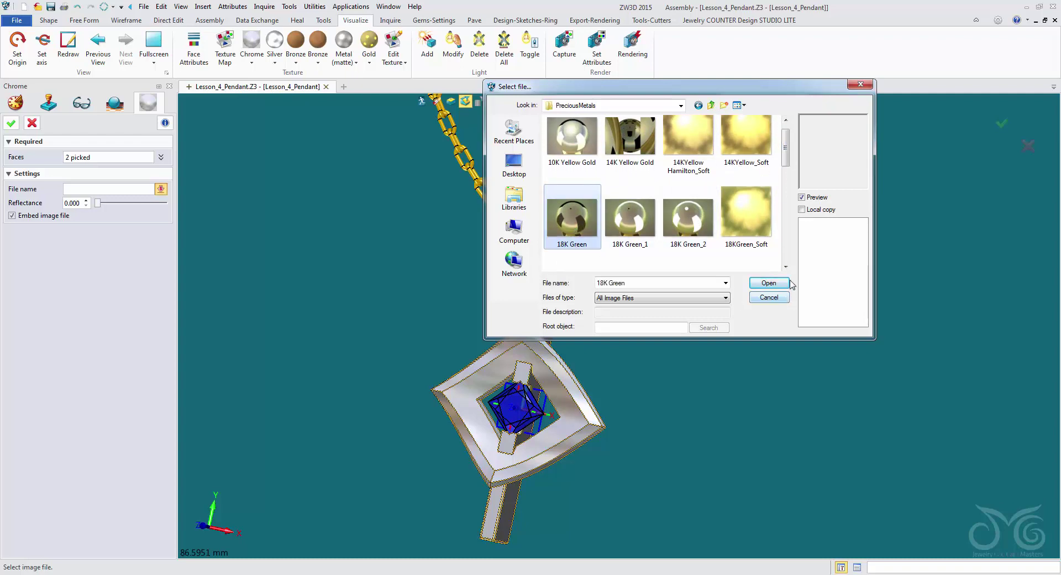
left_click(769, 284)
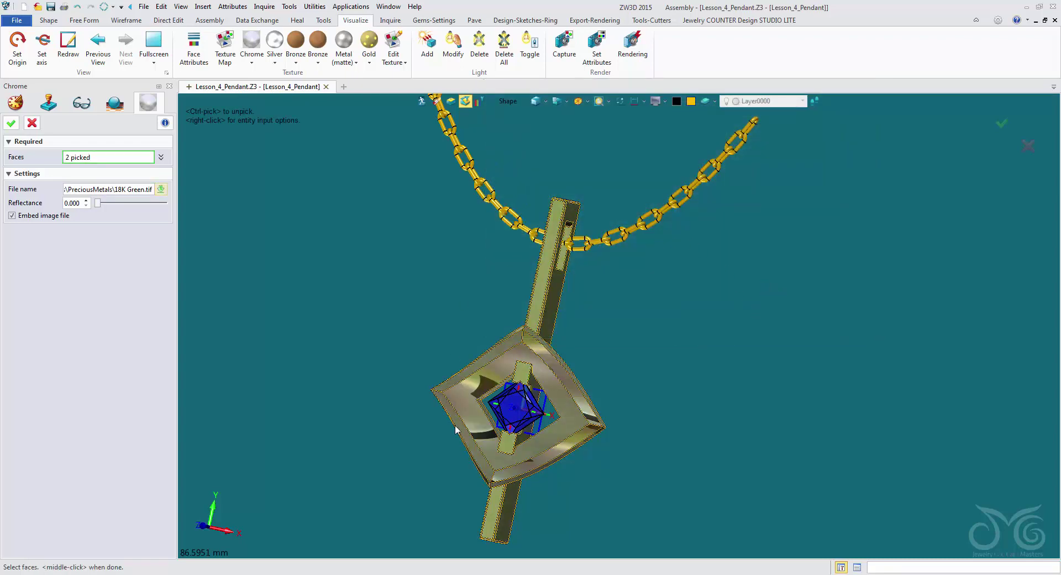
left_click(10, 123)
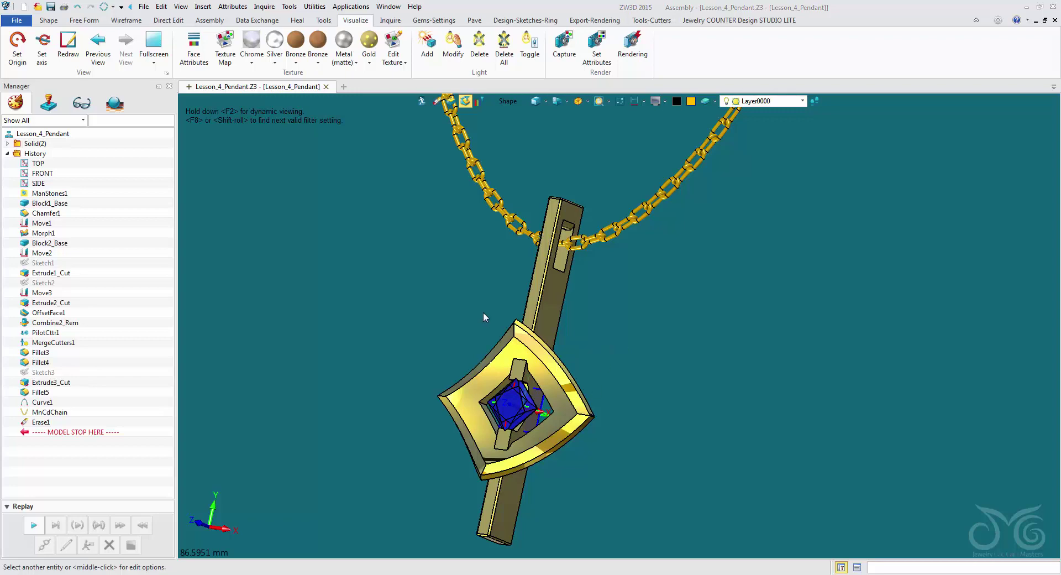
left_click(539, 359)
left_click(543, 314)
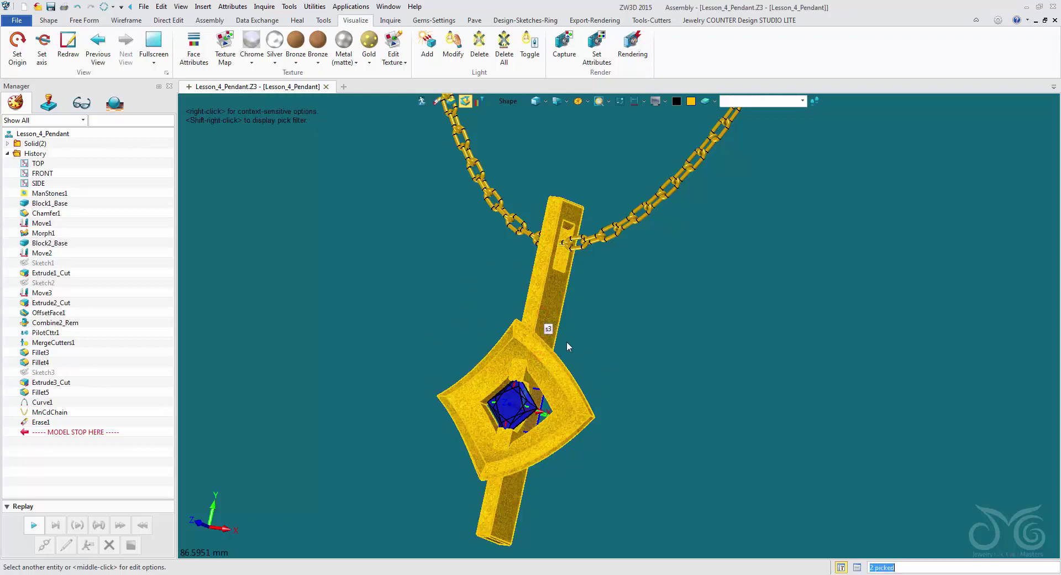
middle_click(548, 294)
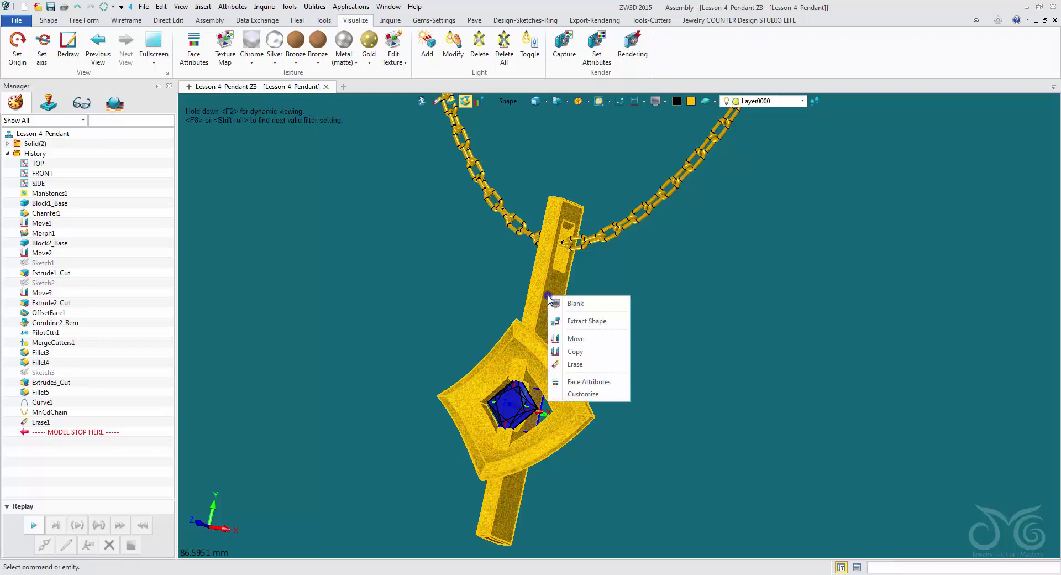
left_click(597, 383)
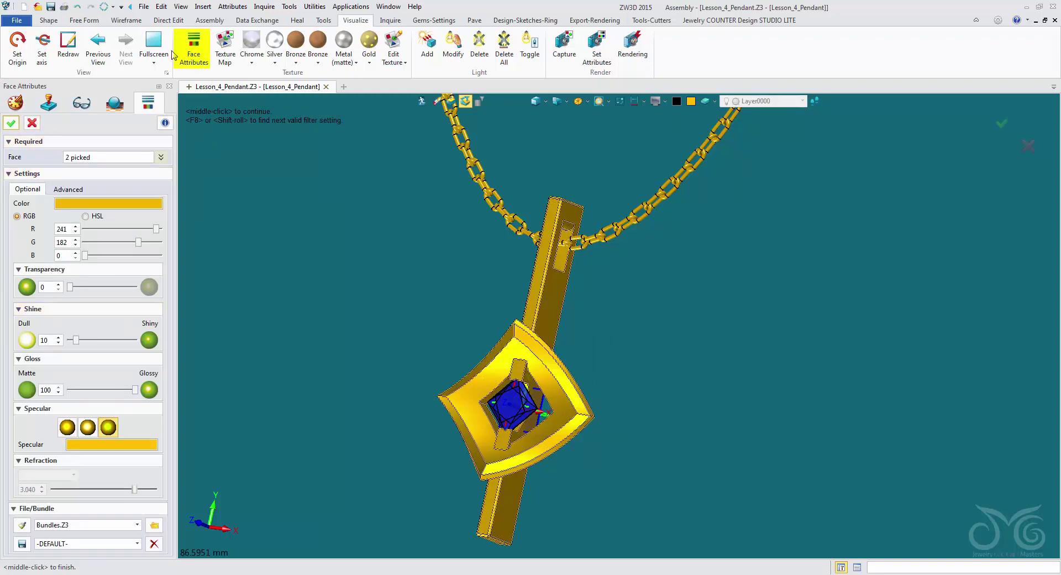
left_click(30, 120)
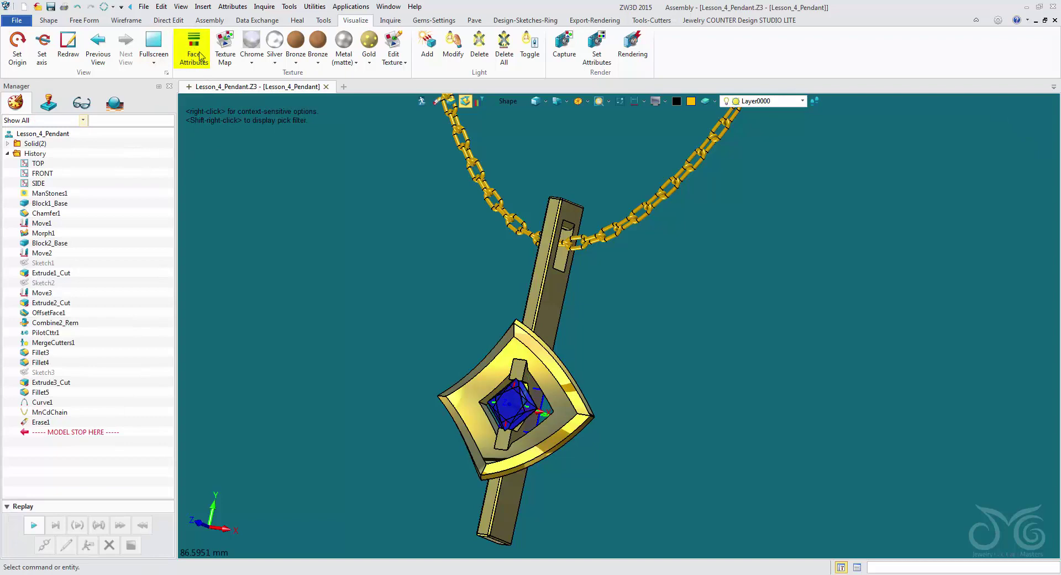
Edit the face attributes of the pendant's frame and bar, setting the shine to 100 and using the first specular option
left_click(195, 53)
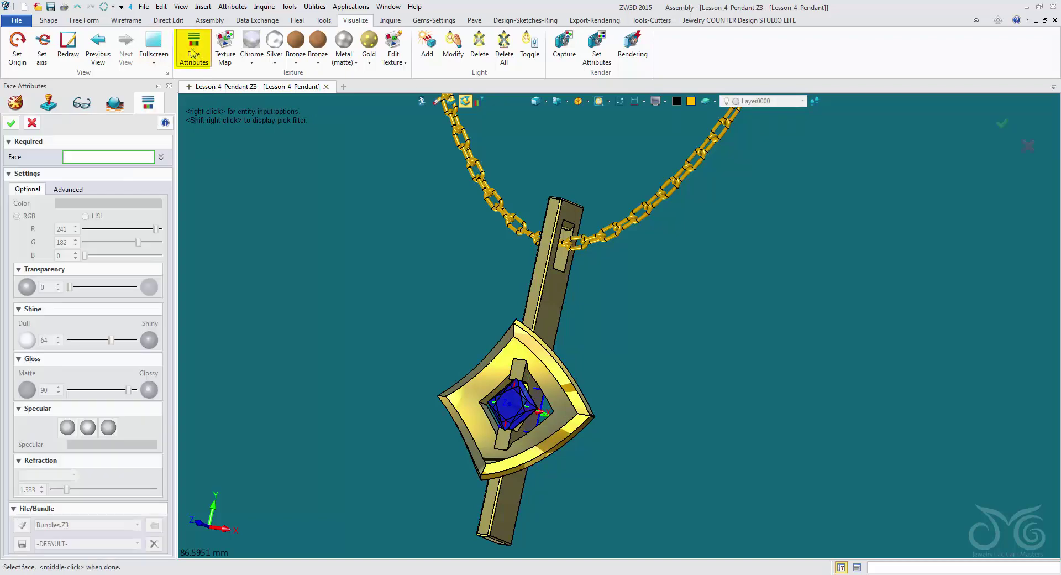
left_click(541, 313)
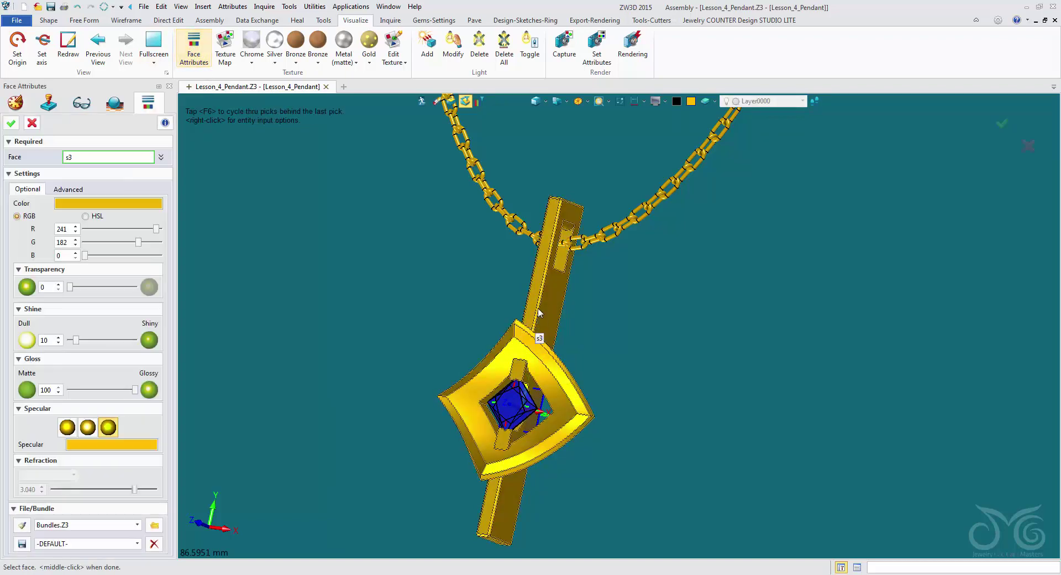
left_click(540, 313)
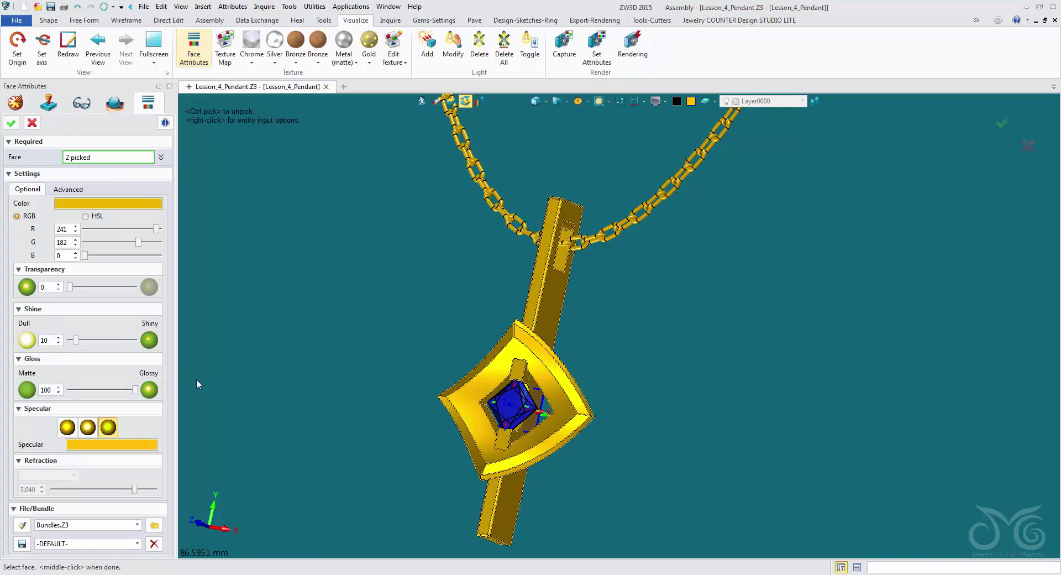
left_click_drag(78, 344, 150, 349)
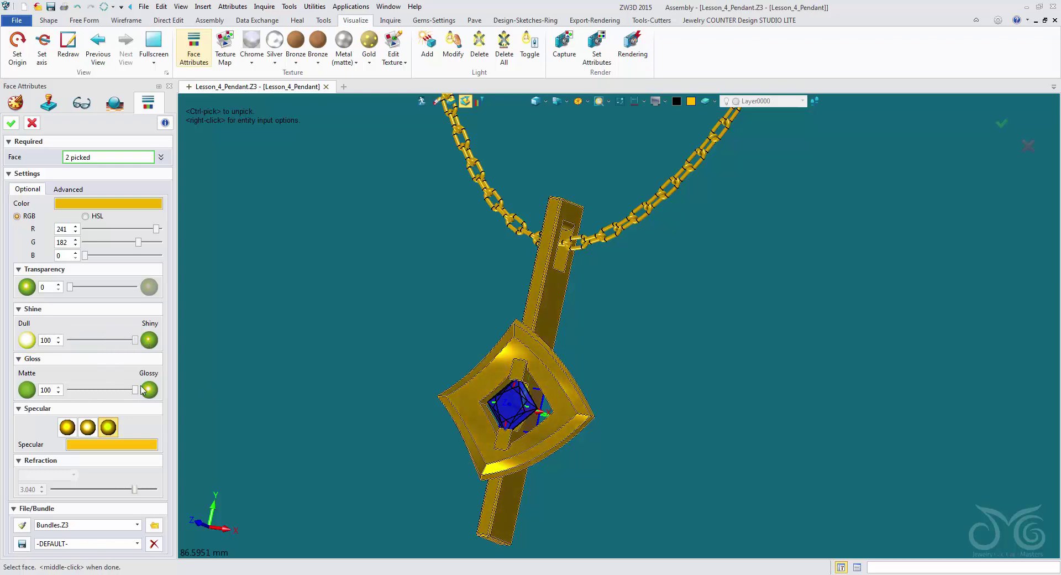
left_click(67, 427)
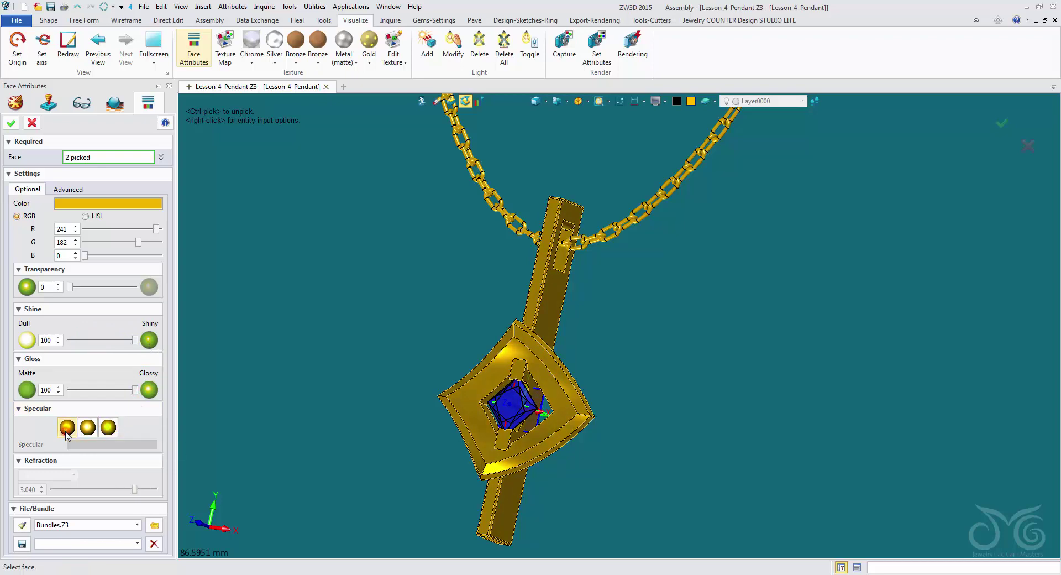
Give the frame and bar a custom colour with saturation 150 and apply the face attributes
left_click(109, 206)
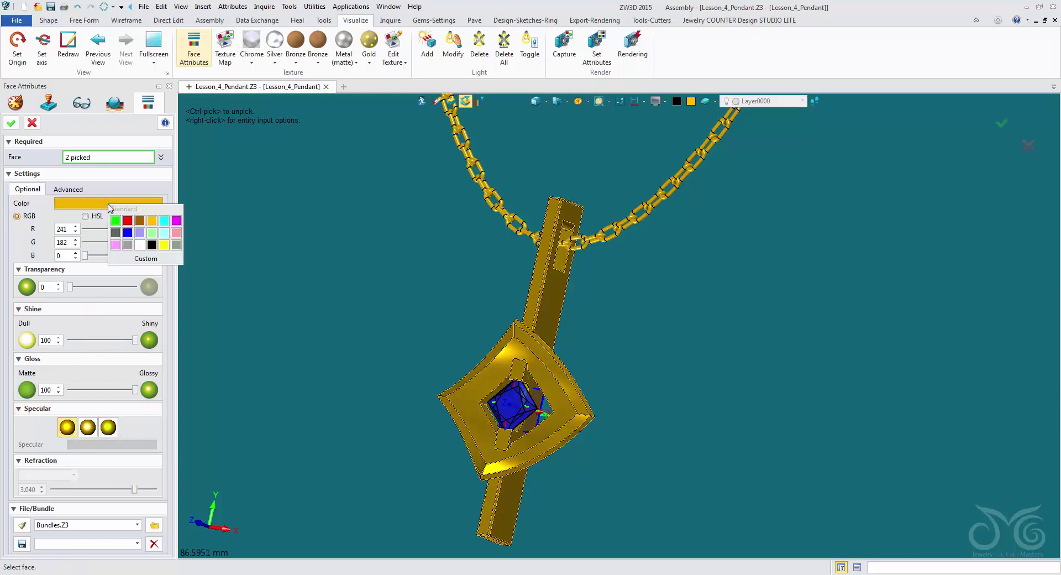
left_click(143, 260)
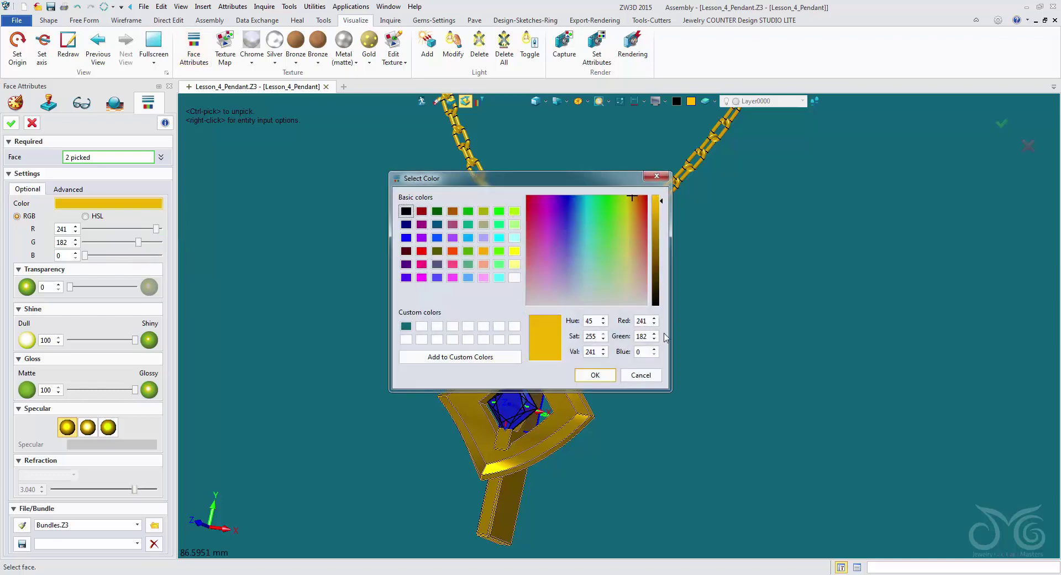
double_click(598, 337)
type("1")
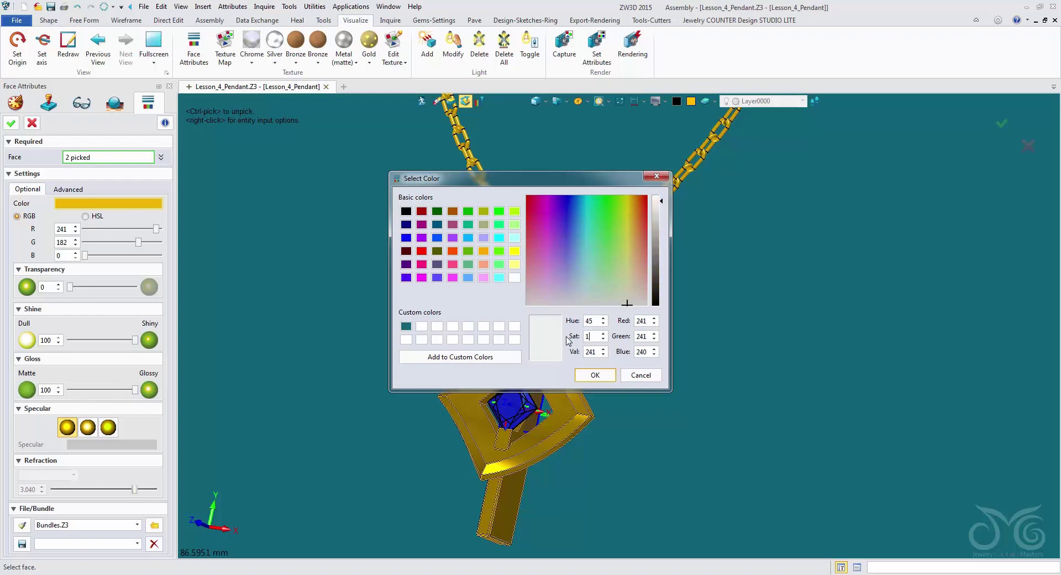
type("50")
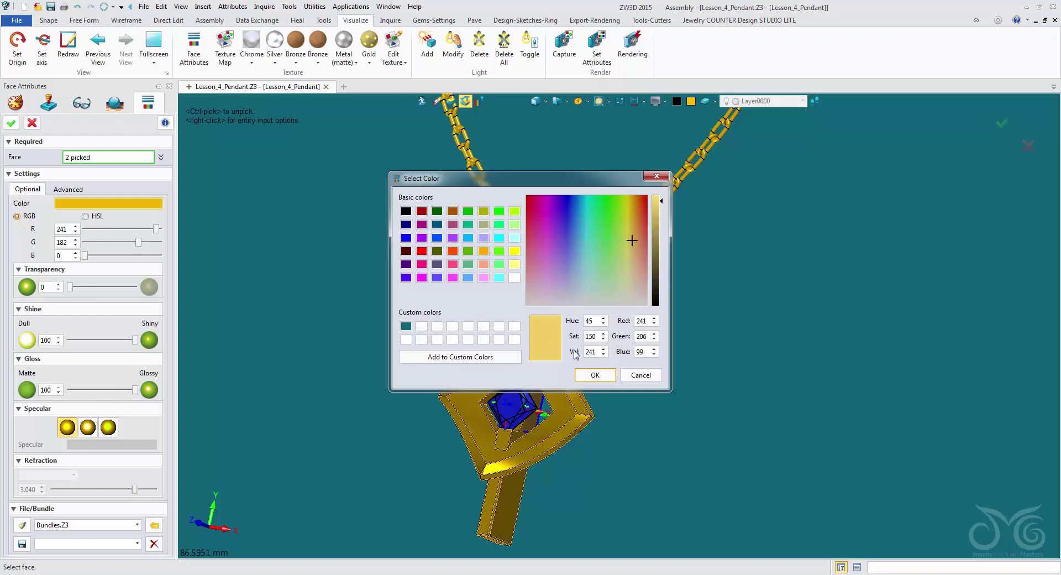
left_click(592, 377)
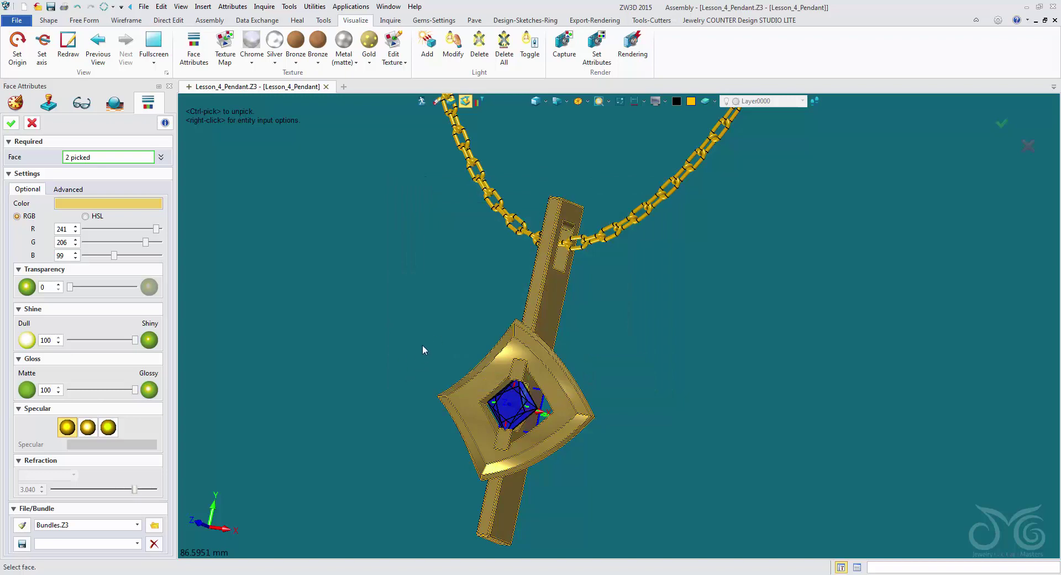
left_click(11, 123)
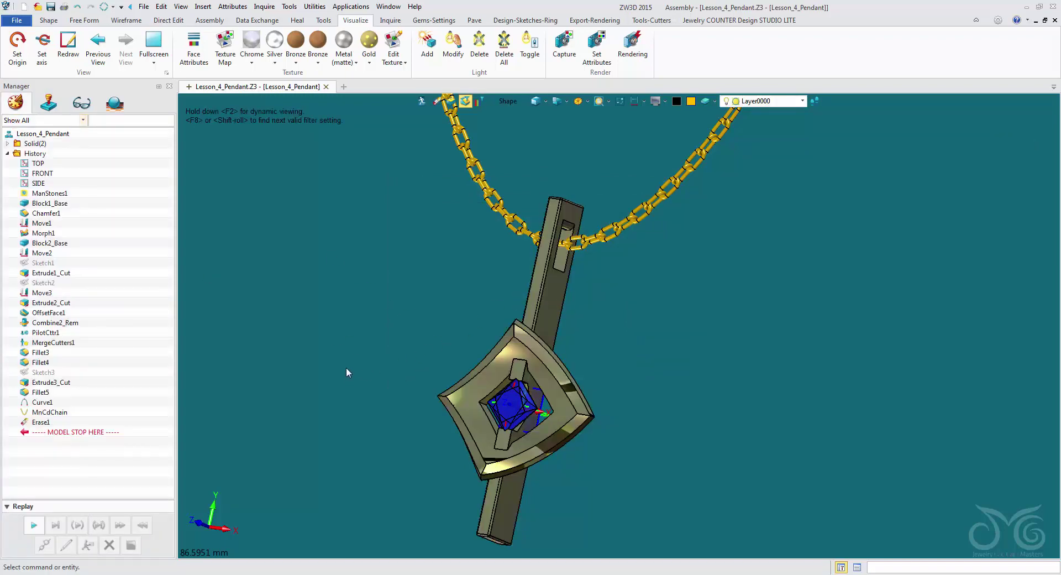
Merge all the chain and gemstone components into the pendant part without a Boolean operation
right_click_drag(372, 346, 409, 291)
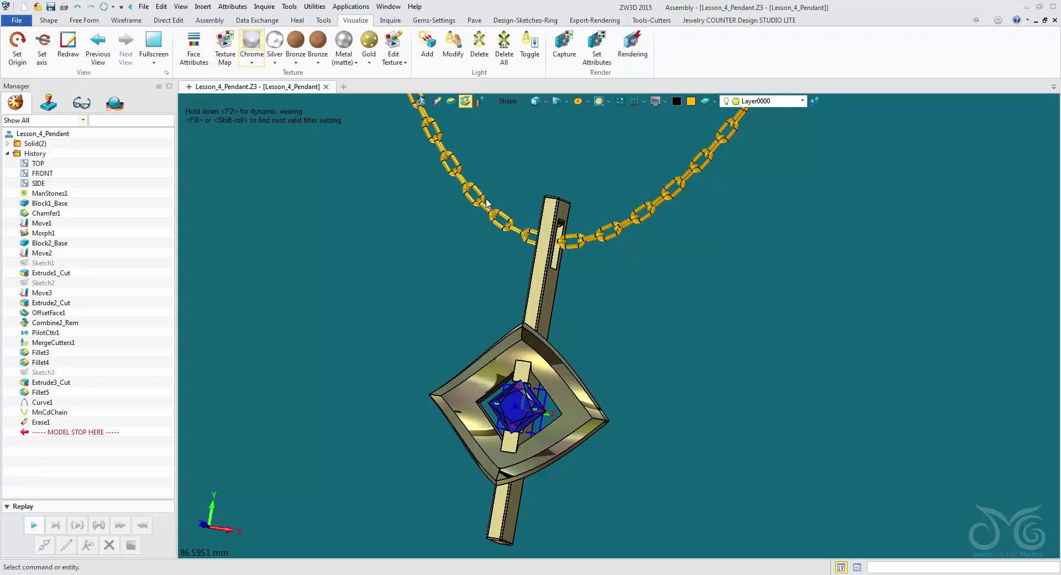
scroll(487, 203, "down", 3)
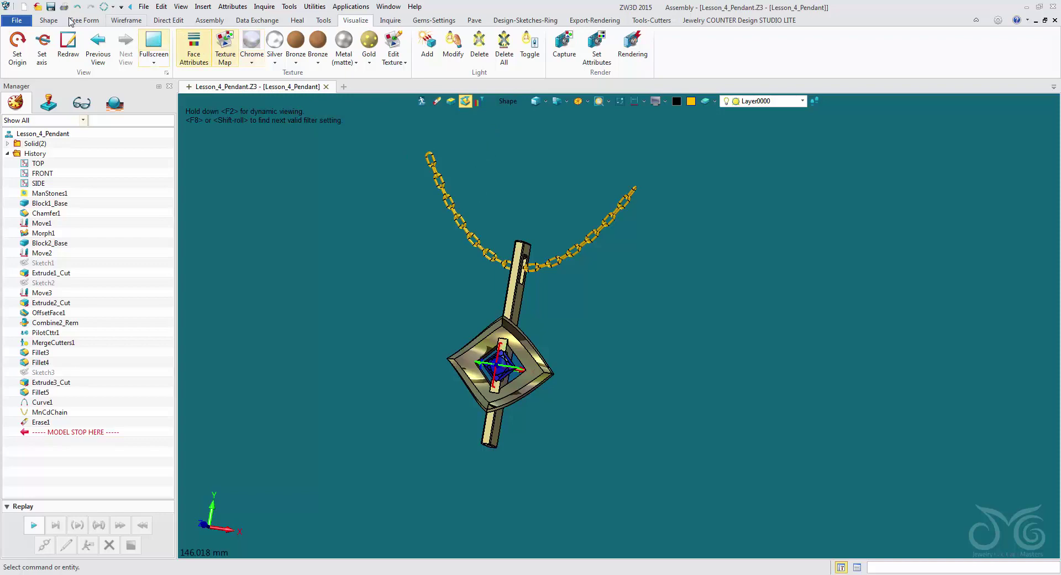
left_click(52, 23)
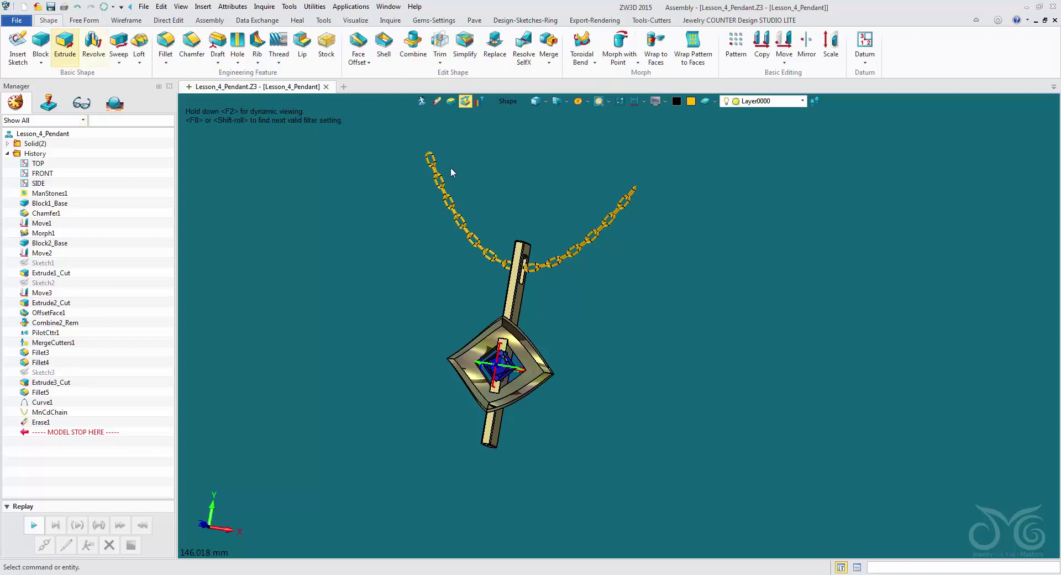
left_click(549, 44)
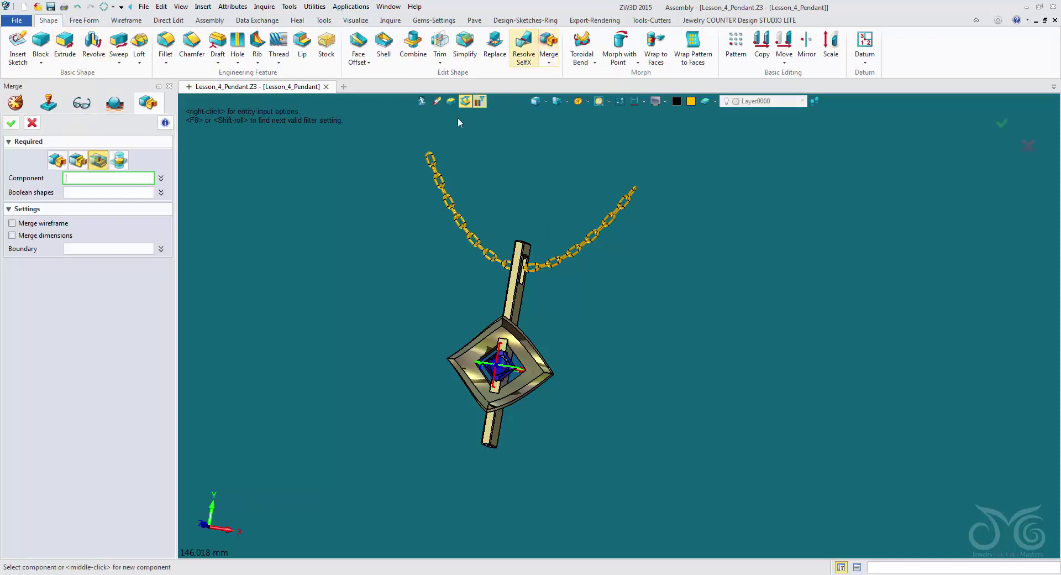
left_click_drag(352, 127, 737, 446)
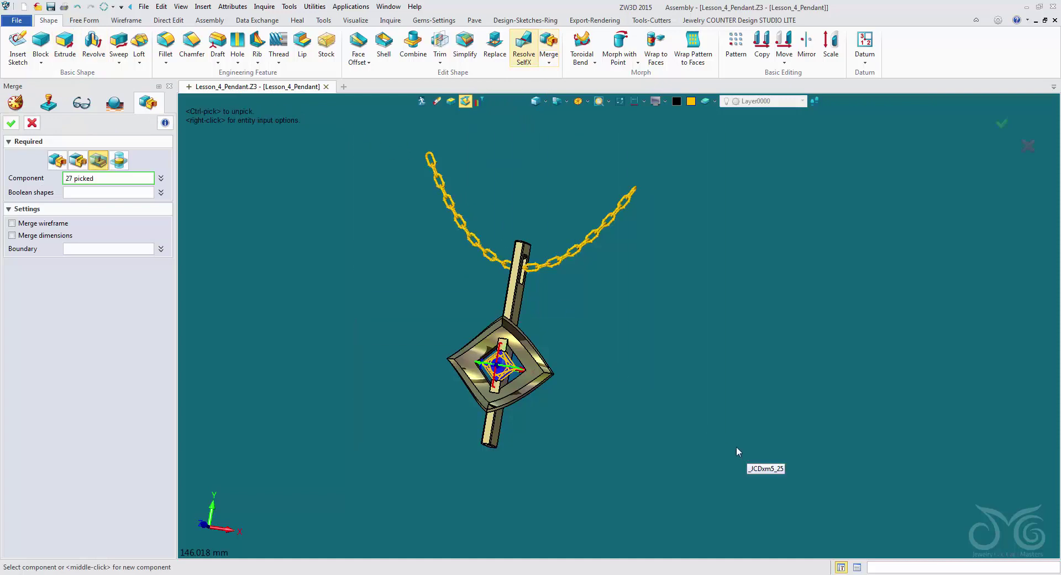
left_click(57, 161)
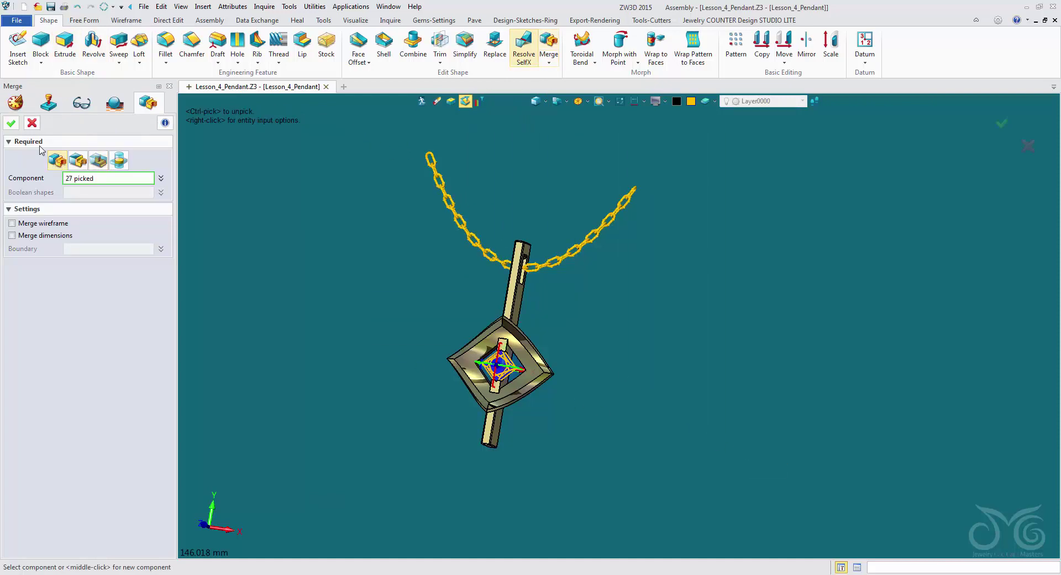
left_click(10, 124)
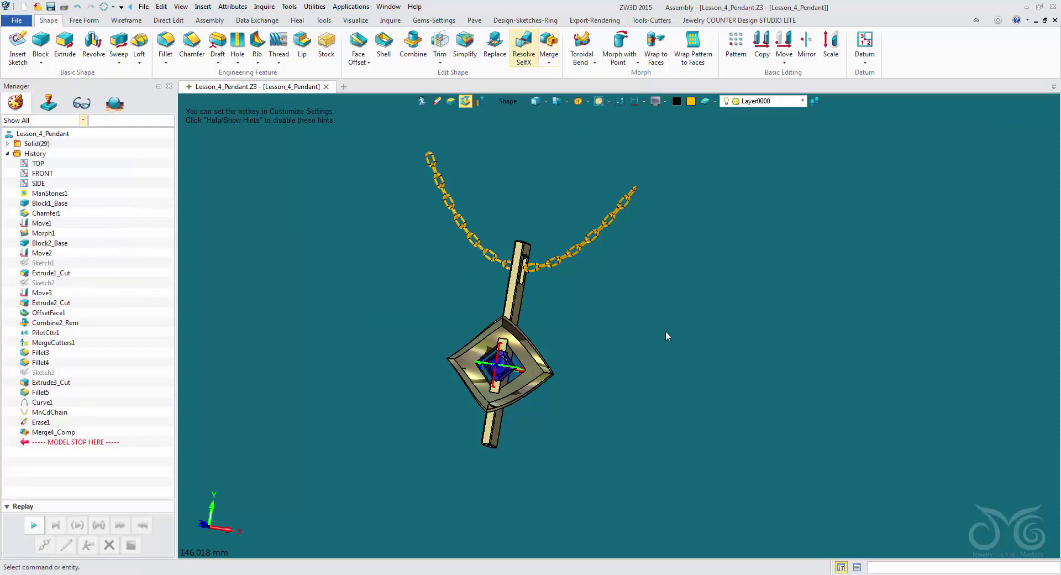
Apply the Silver image from PreciousMetals as the Chrome texture of all the chain's links, excluding the pendant's bar
scroll(473, 270, "up", 6)
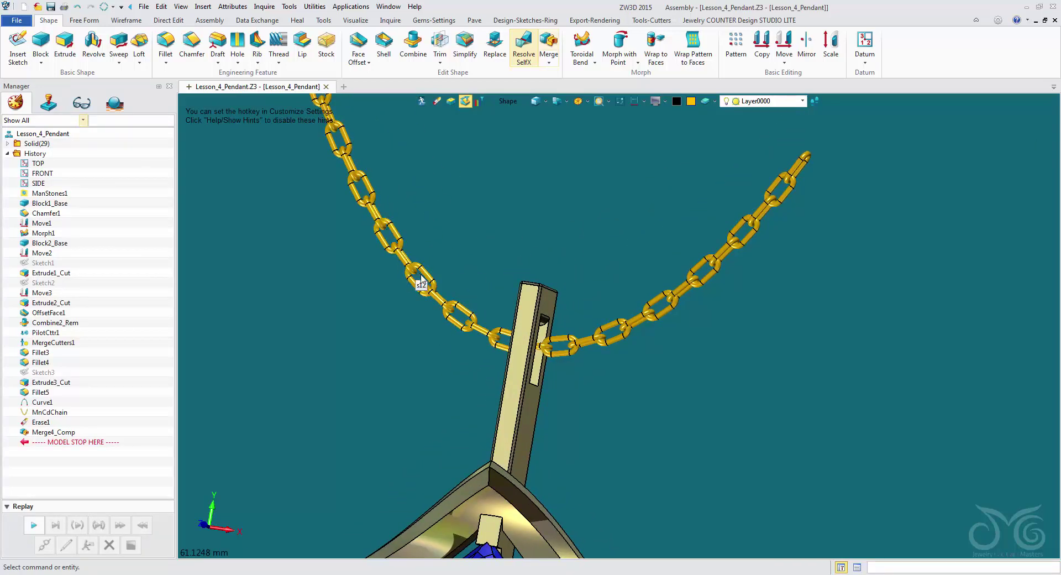
scroll(462, 210, "down", 2)
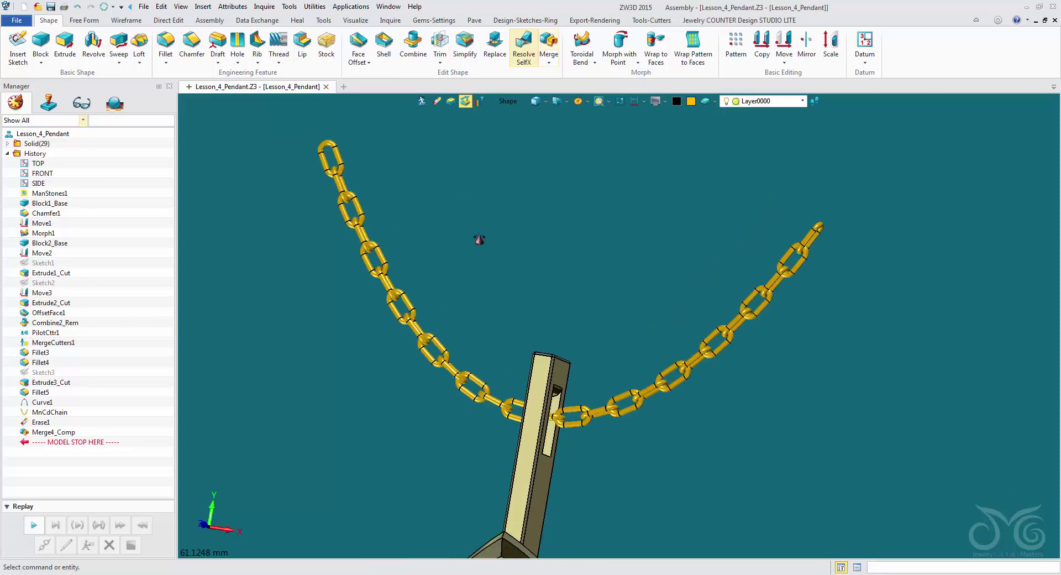
left_click(349, 21)
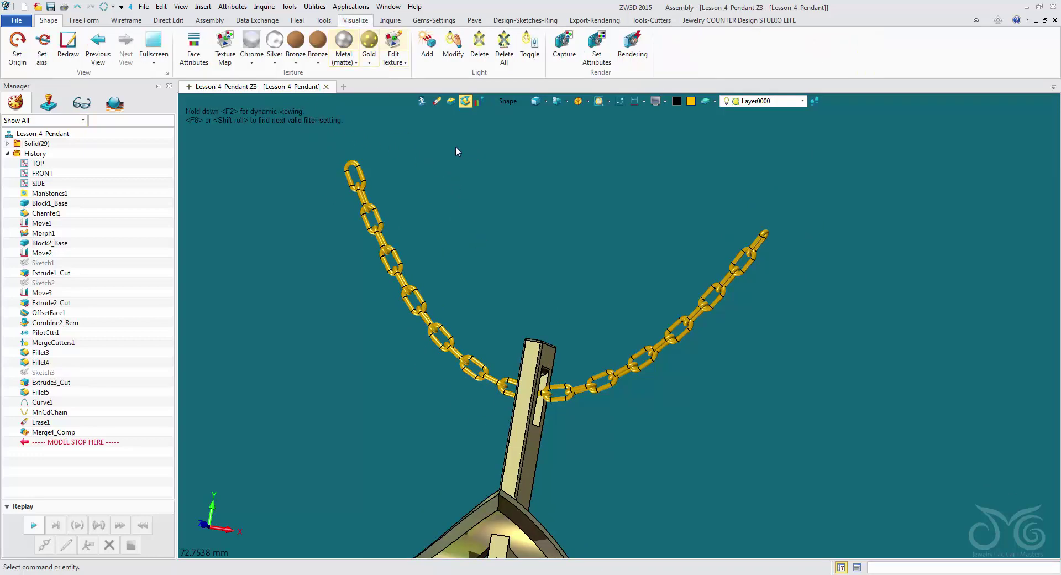
left_click_drag(304, 131, 859, 425)
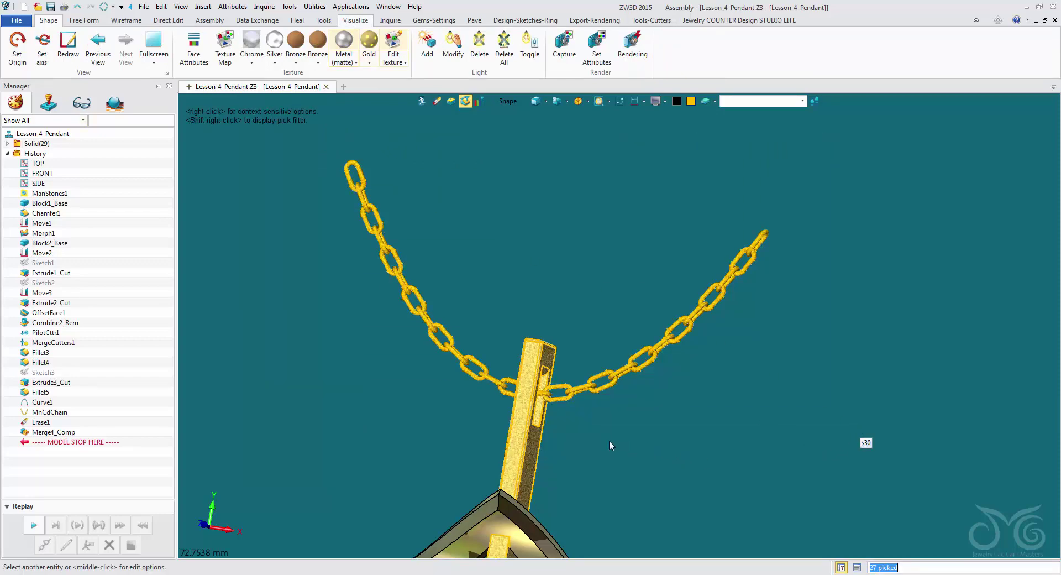
left_click(526, 442)
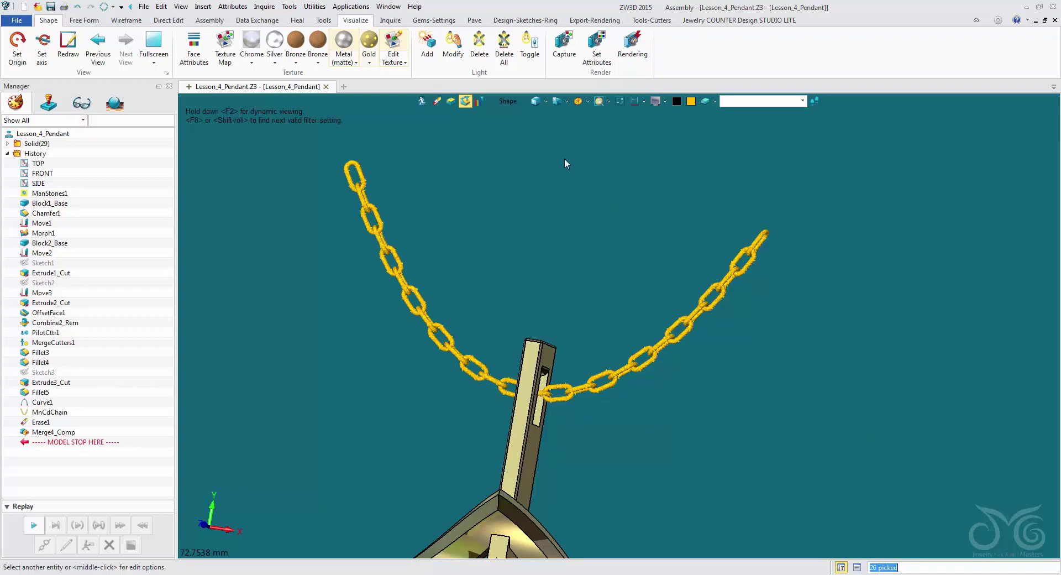
left_click(253, 41)
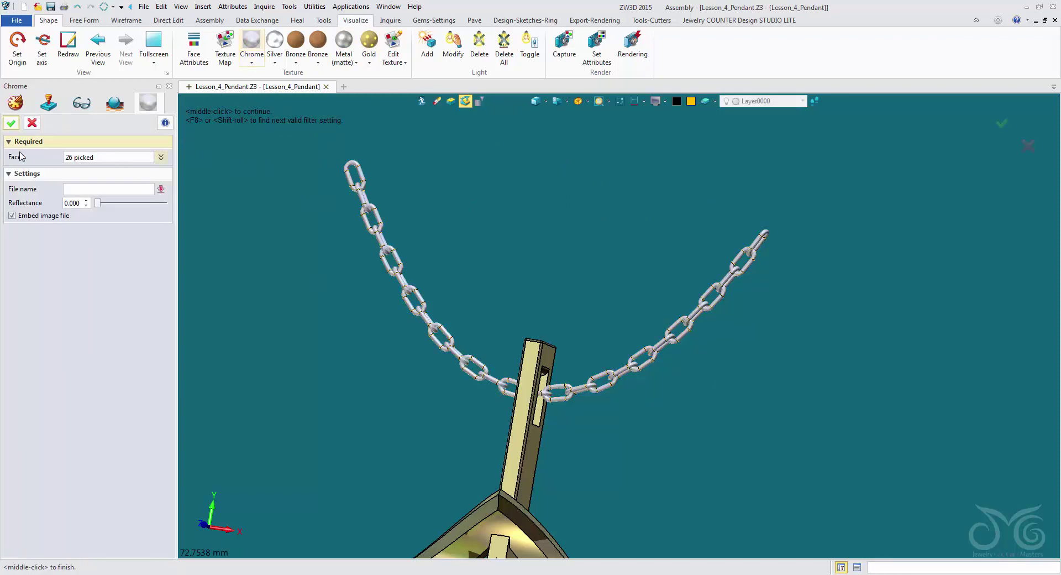
left_click(161, 189)
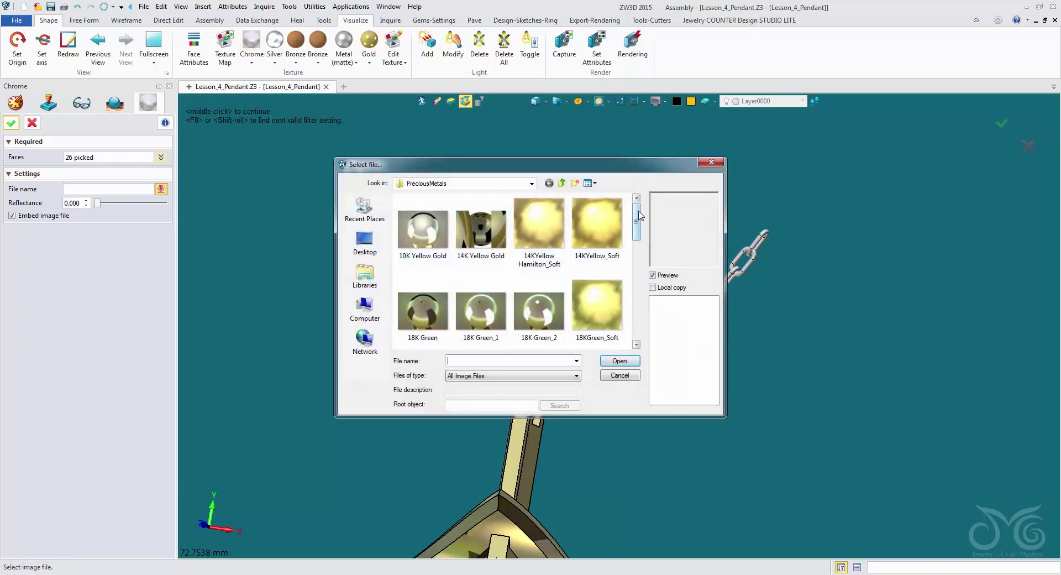
left_click_drag(640, 215, 639, 300)
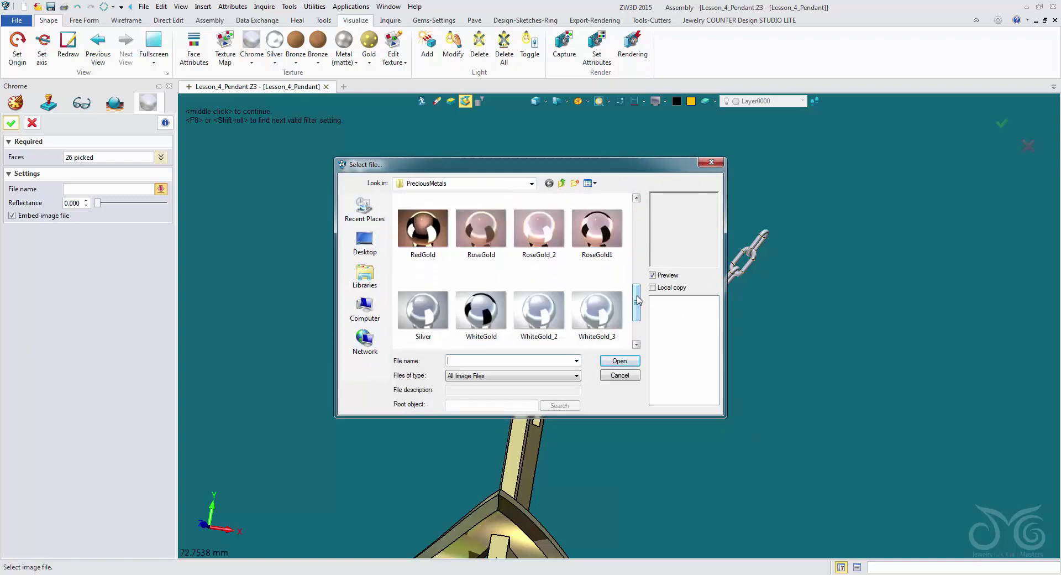
left_click(423, 310)
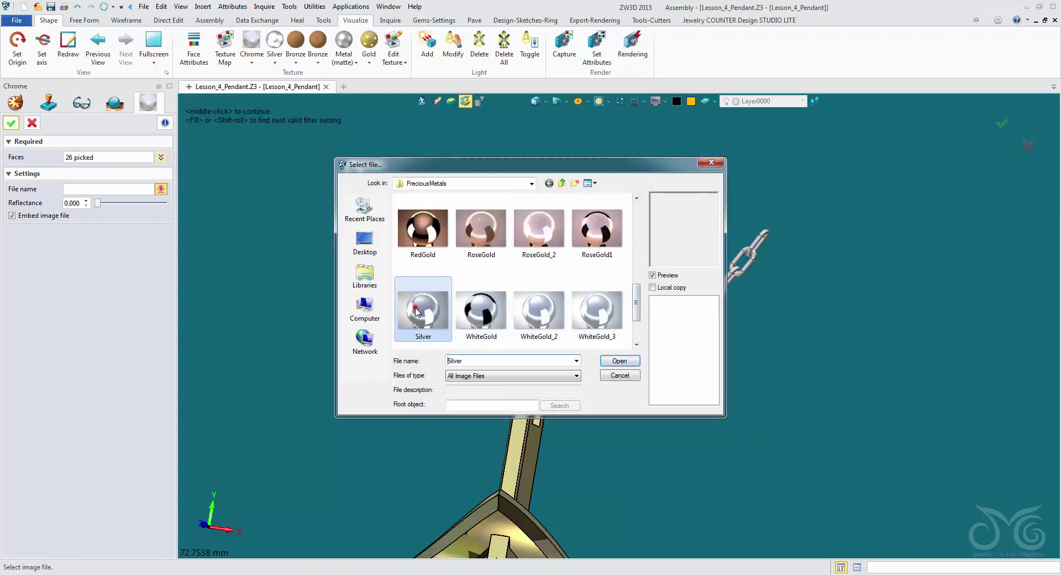
left_click(626, 362)
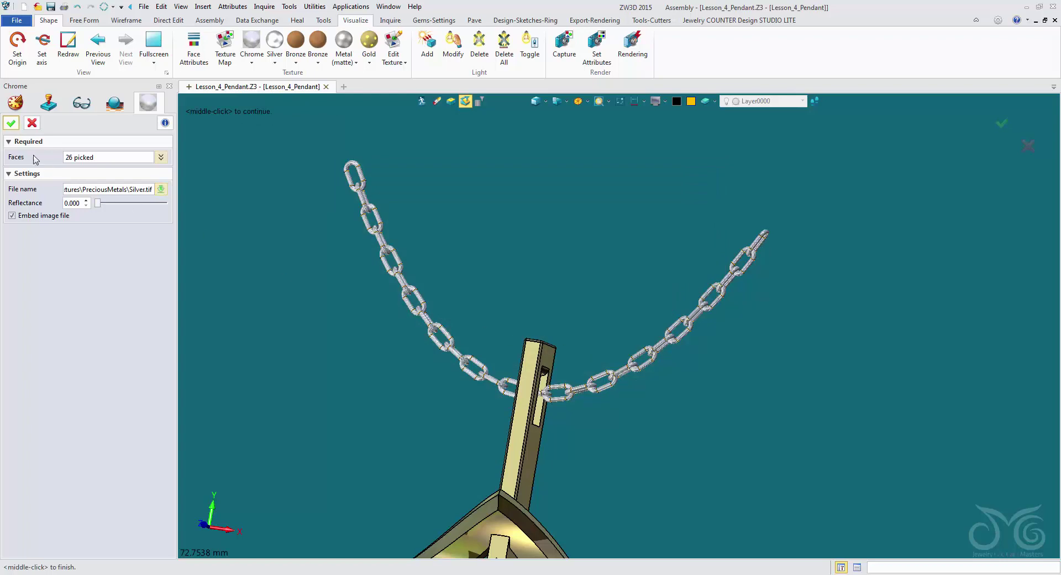
left_click(11, 123)
scroll(664, 369, "up", 5)
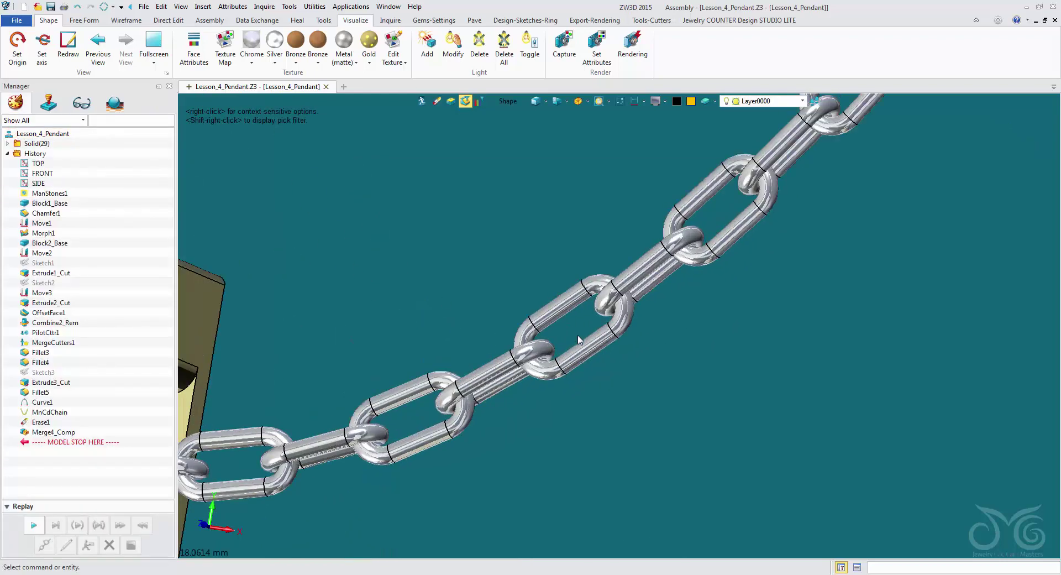
scroll(467, 387, "down", 5)
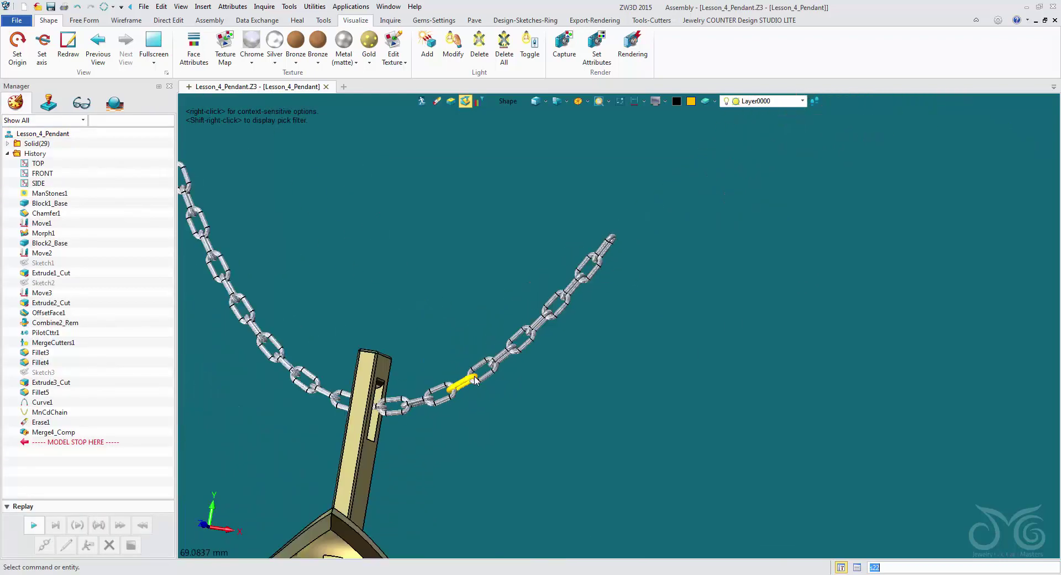
Apply the Tanzanite1 image from Gem Colors as the Chrome texture of the central gemstone
scroll(514, 433, "down", 2)
middle_click_drag(524, 434, 580, 325)
middle_click_drag(535, 410, 573, 337)
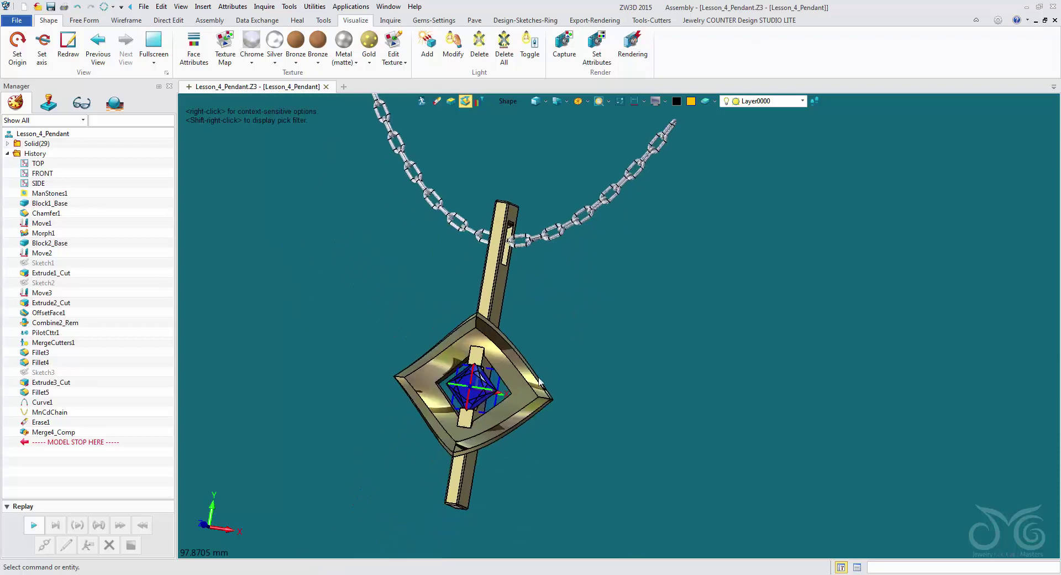
scroll(541, 383, "up", 3)
middle_click_drag(478, 382, 565, 361)
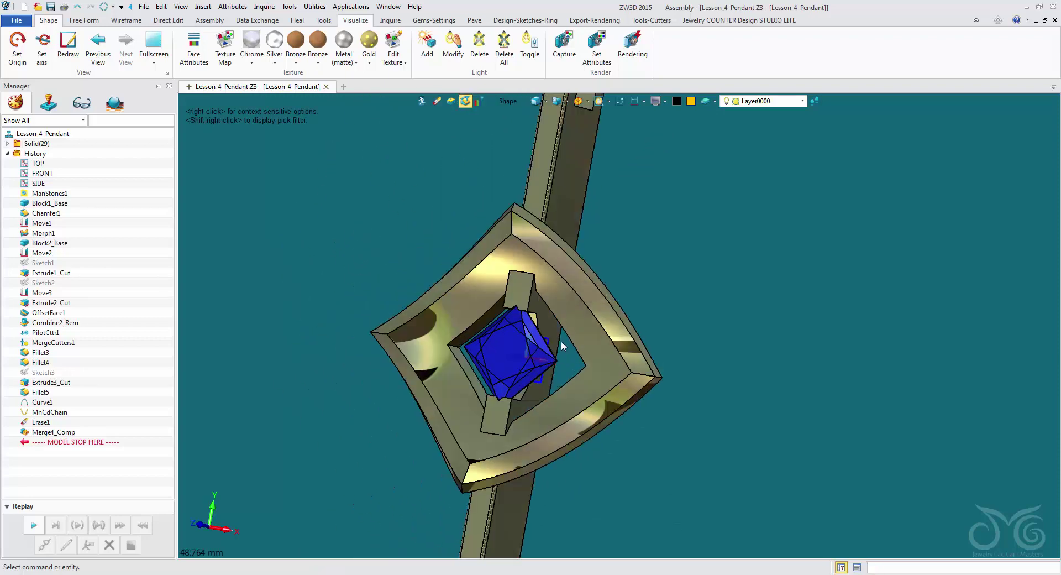
scroll(564, 343, "up", 2)
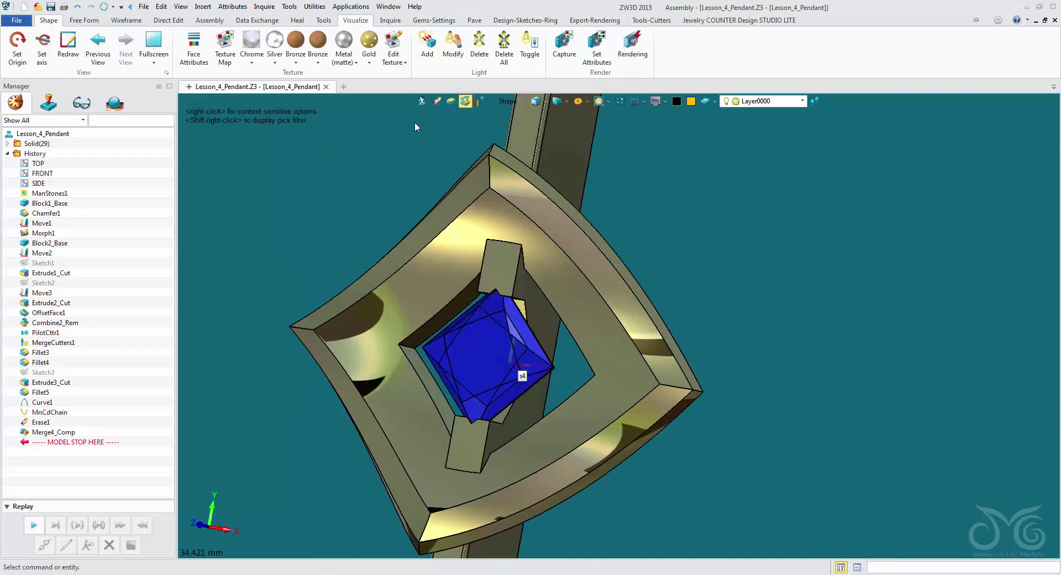
left_click(250, 47)
left_click(482, 362)
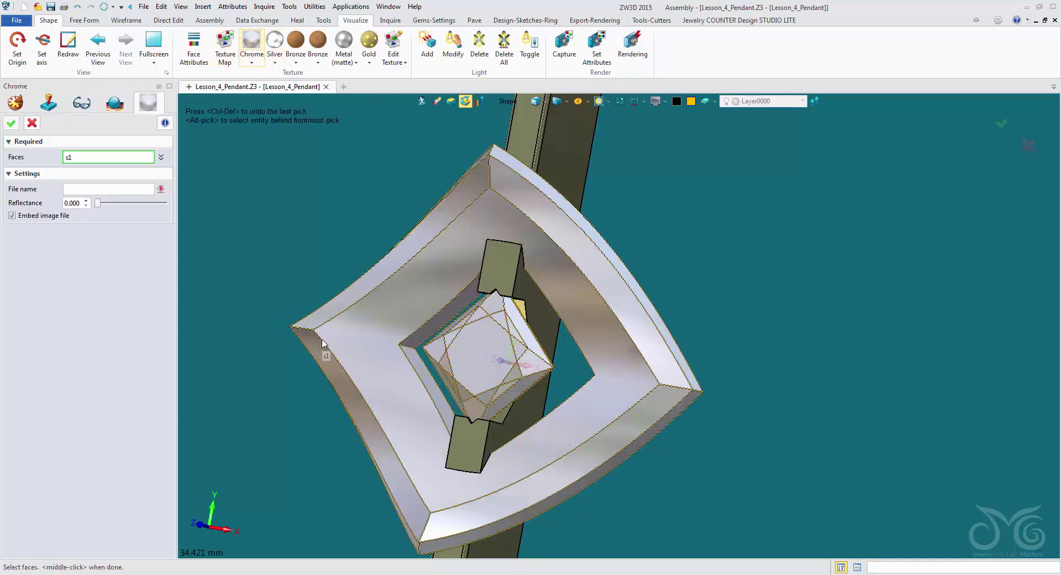
middle_click(208, 219)
left_click(161, 189)
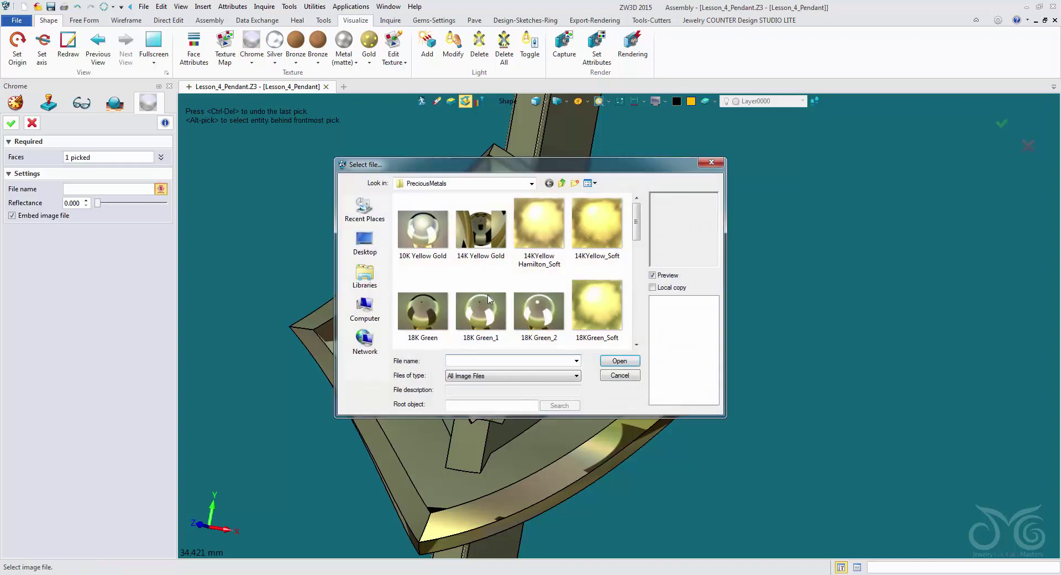
left_click(562, 183)
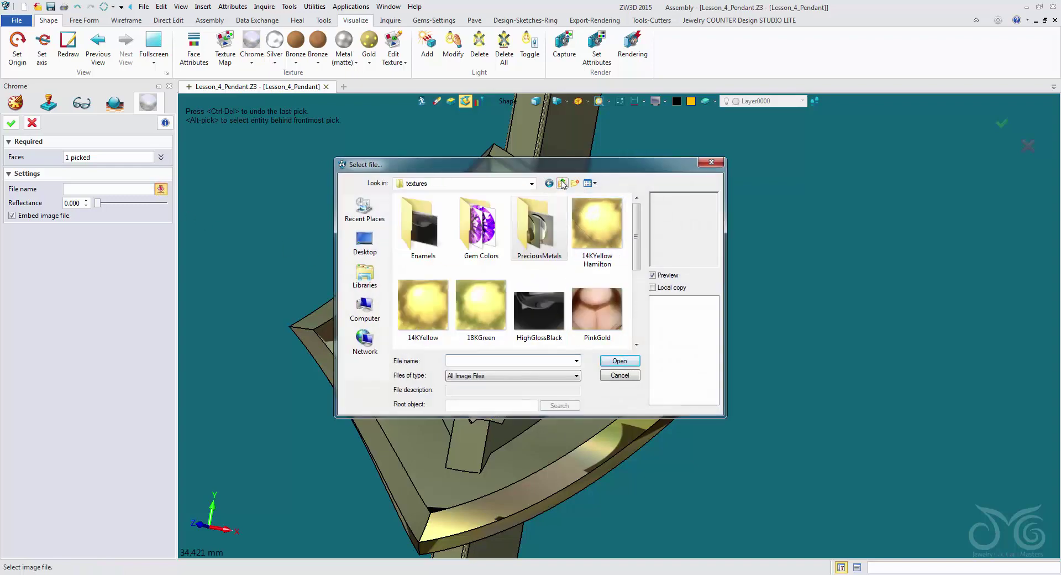
double_click(478, 229)
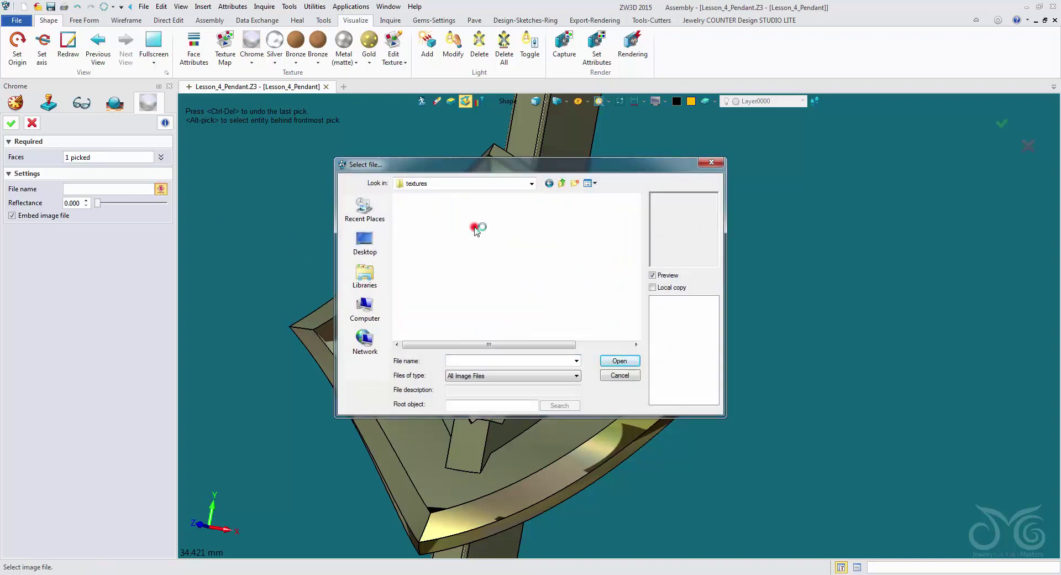
left_click_drag(635, 237, 641, 316)
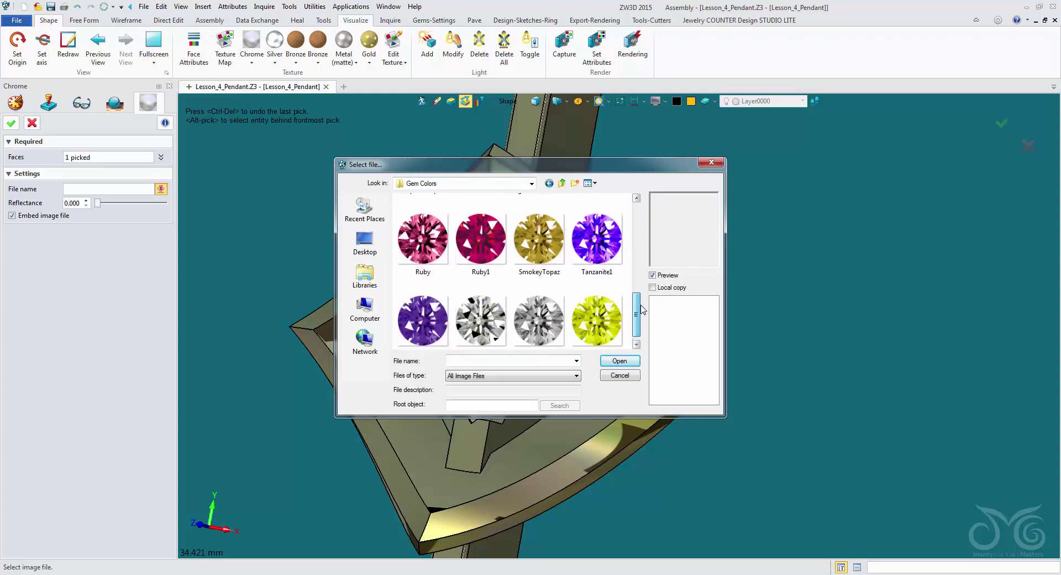
scroll(636, 309, "up", 1)
left_click(613, 278)
left_click(619, 361)
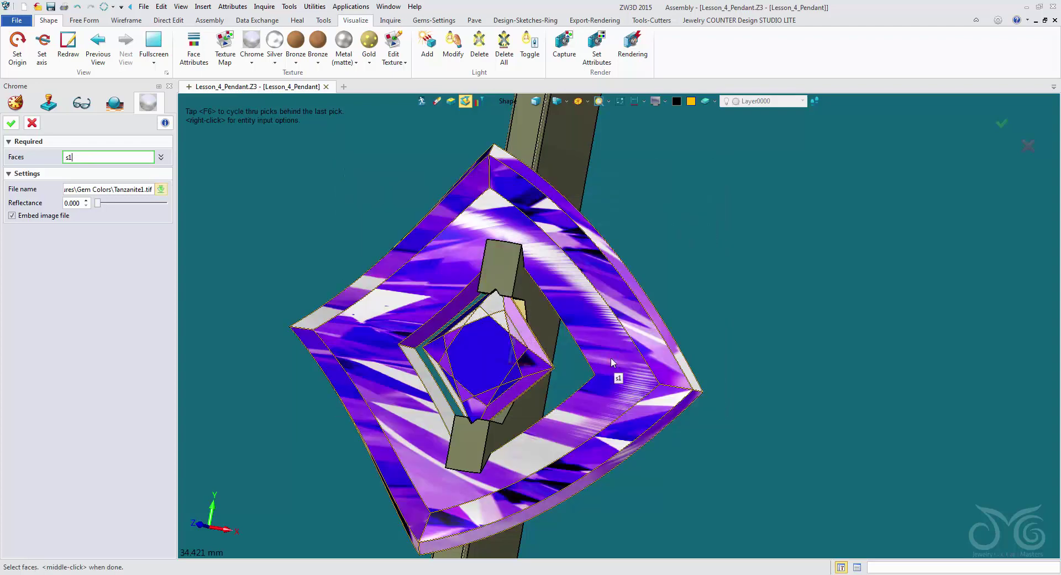
left_click(13, 122)
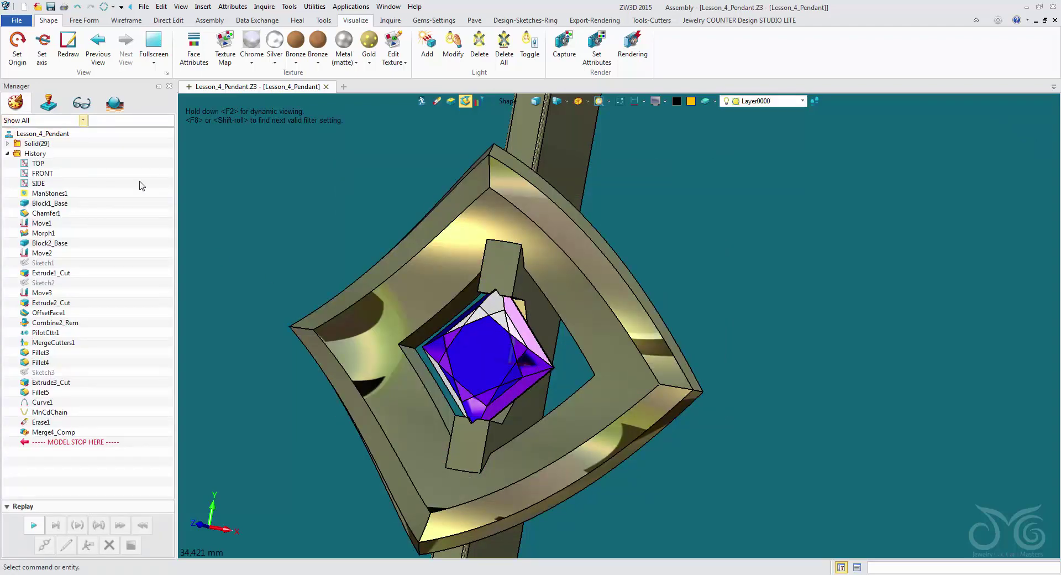
Edit the gemstone's face attributes, setting the transparency to 15 and the shine to 92
right_click_drag(242, 215, 291, 245)
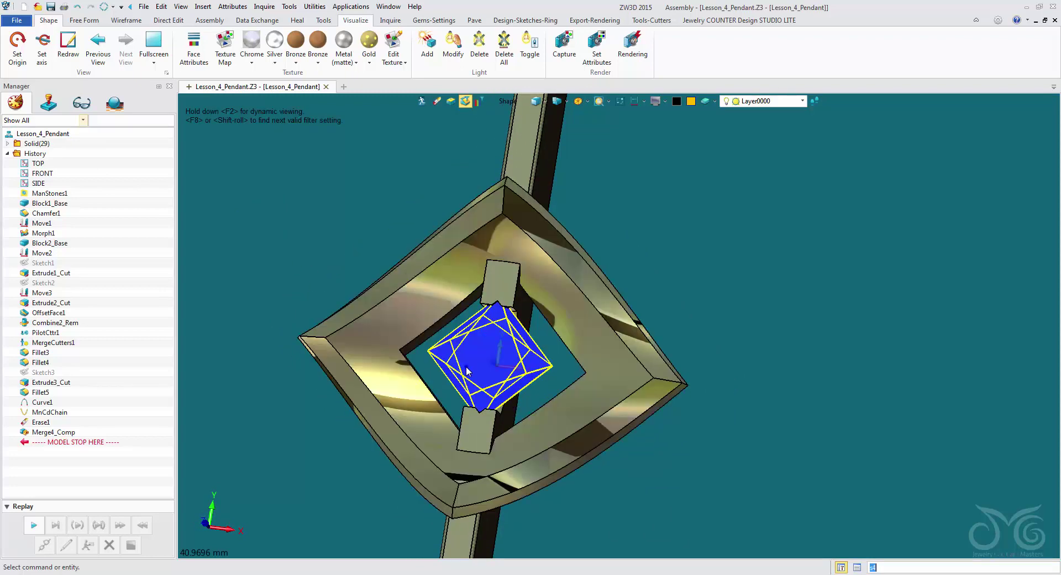
right_click(470, 369)
left_click(524, 283)
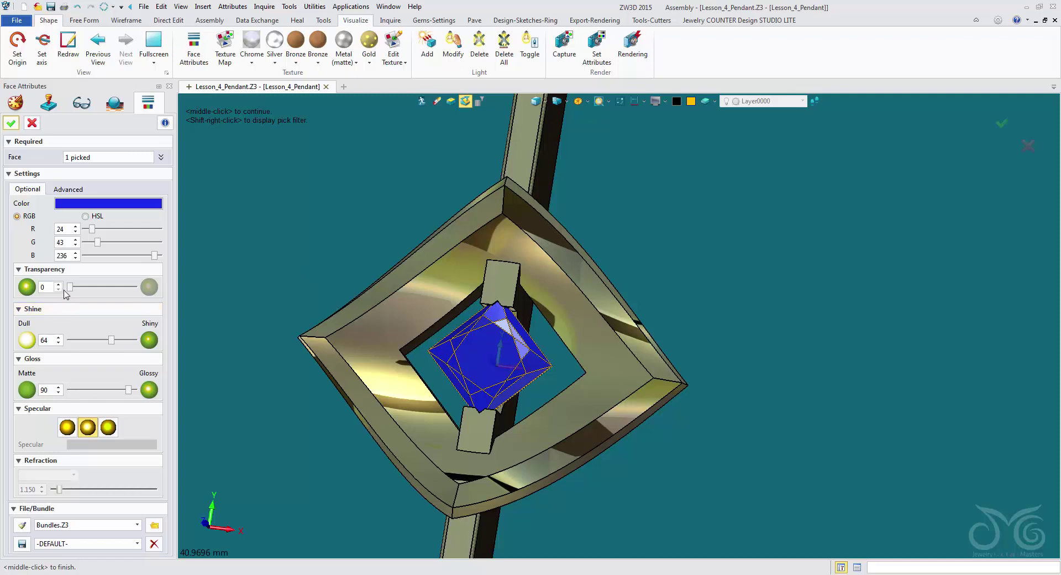
left_click_drag(69, 287, 20, 285)
type("15")
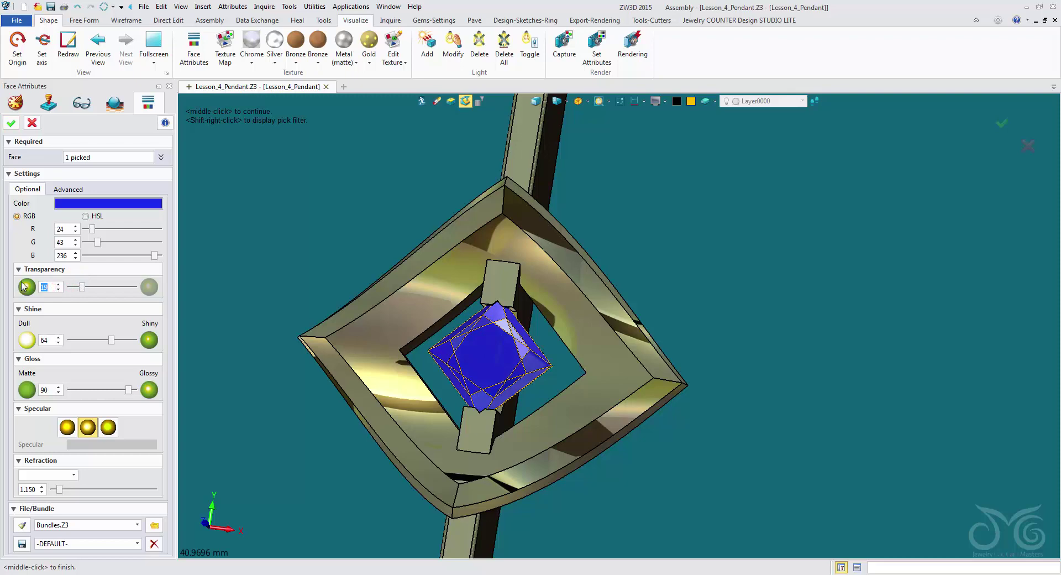
key("Return")
left_click_drag(112, 343, 130, 342)
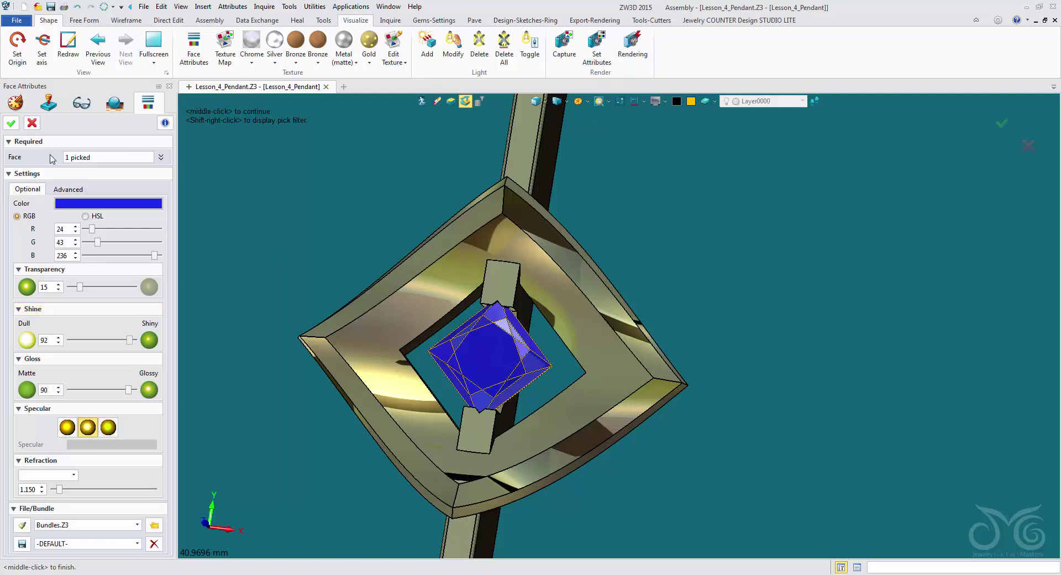
Set the gemstone's refraction to 3.060 and apply the face attributes
left_click(74, 477)
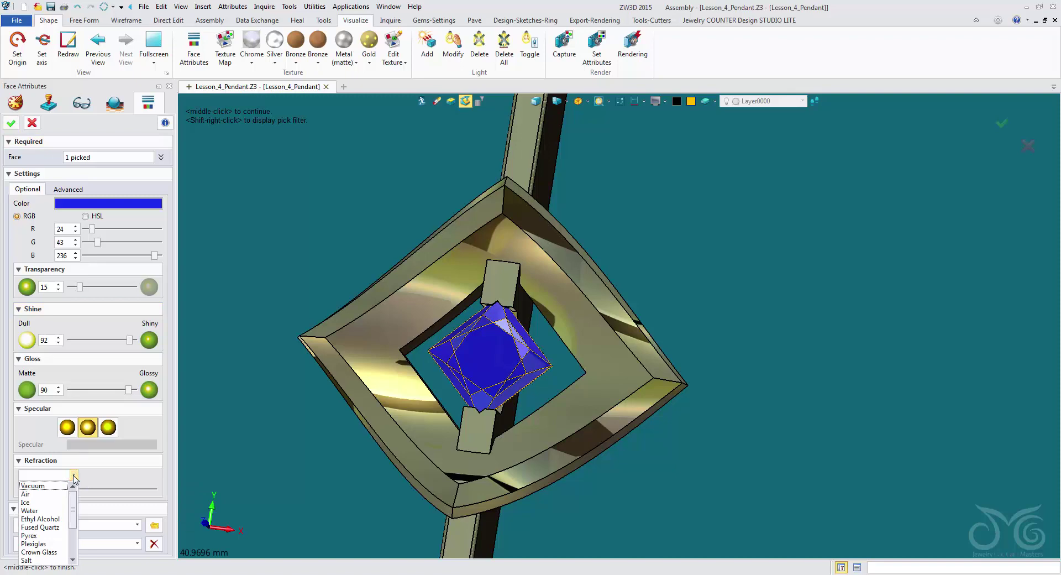
left_click(73, 476)
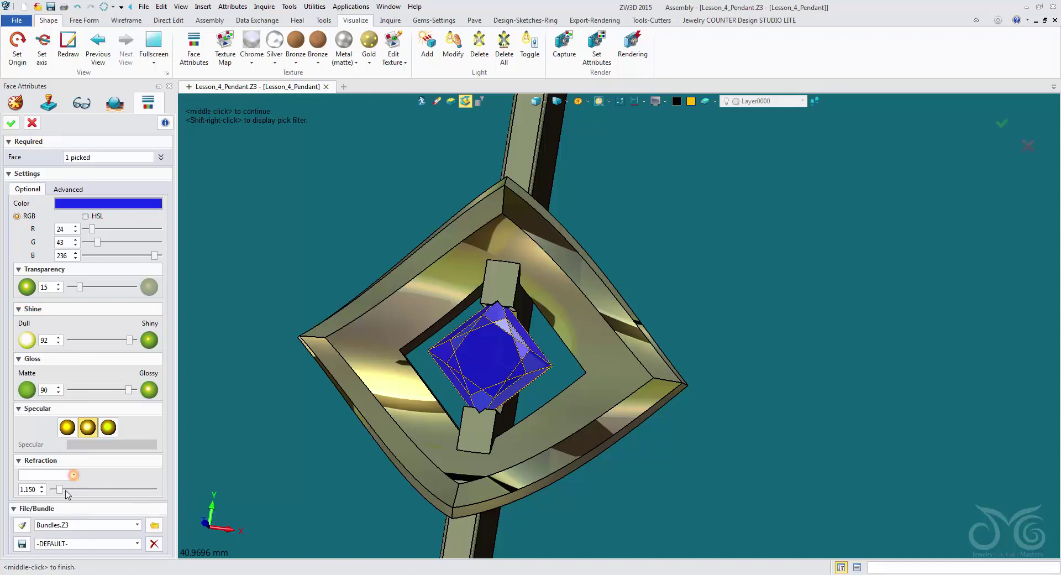
left_click_drag(58, 492, 134, 493)
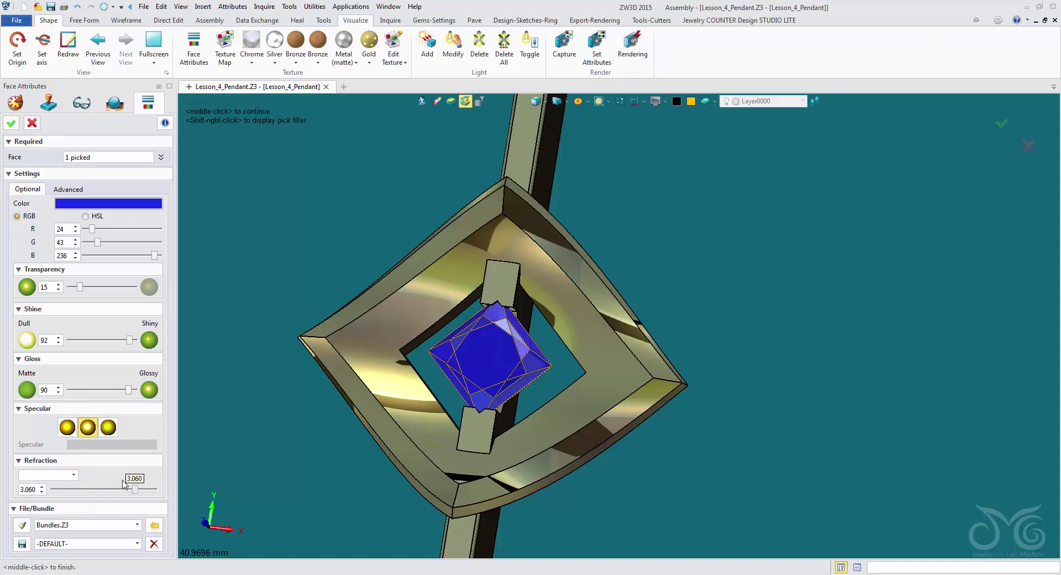
left_click(11, 123)
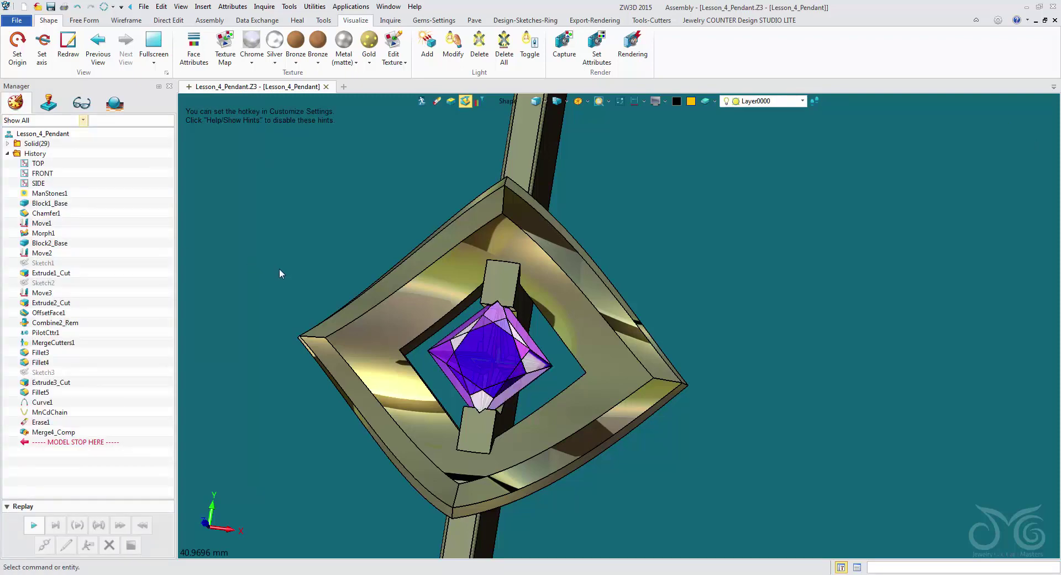
Examine the textured gemstone, the frame and the chain from several angles and distances
middle_click_drag(280, 273, 299, 248)
scroll(306, 247, "up", 3)
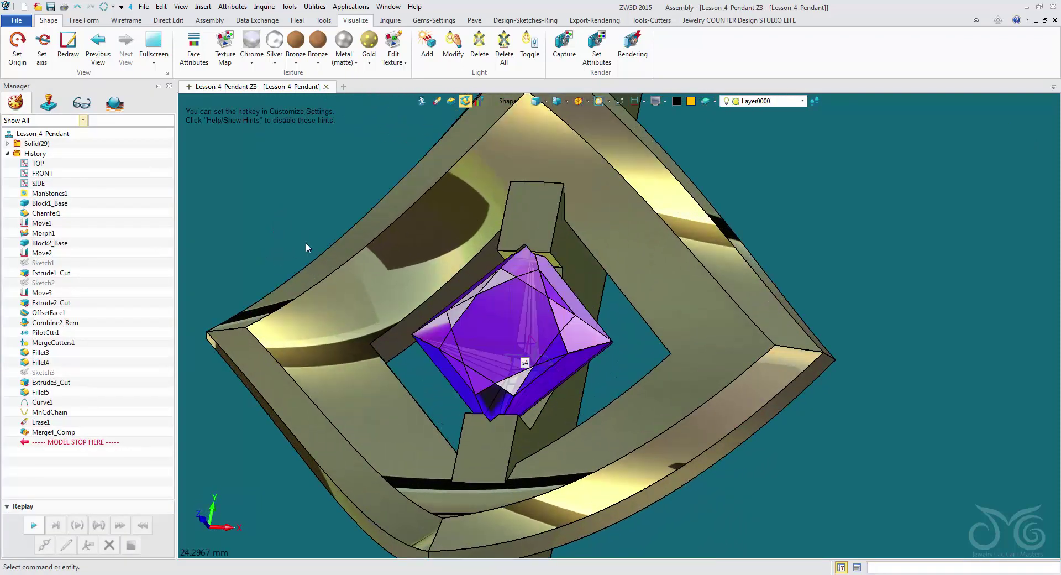
scroll(241, 233, "down", 3)
middle_click_drag(241, 231, 587, 314)
scroll(260, 208, "down", 3)
scroll(587, 314, "down", 1)
right_click_drag(584, 309, 573, 229)
middle_click_drag(572, 228, 530, 285)
scroll(488, 224, "down", 1)
scroll(516, 262, "down", 1)
mouse_move(513, 260)
right_mouse_down()
mouse_move(460, 254)
mouse_move(511, 263)
right_mouse_up()
scroll(497, 263, "down", 1)
middle_click_drag(497, 263, 484, 271)
scroll(484, 271, "up", 2)
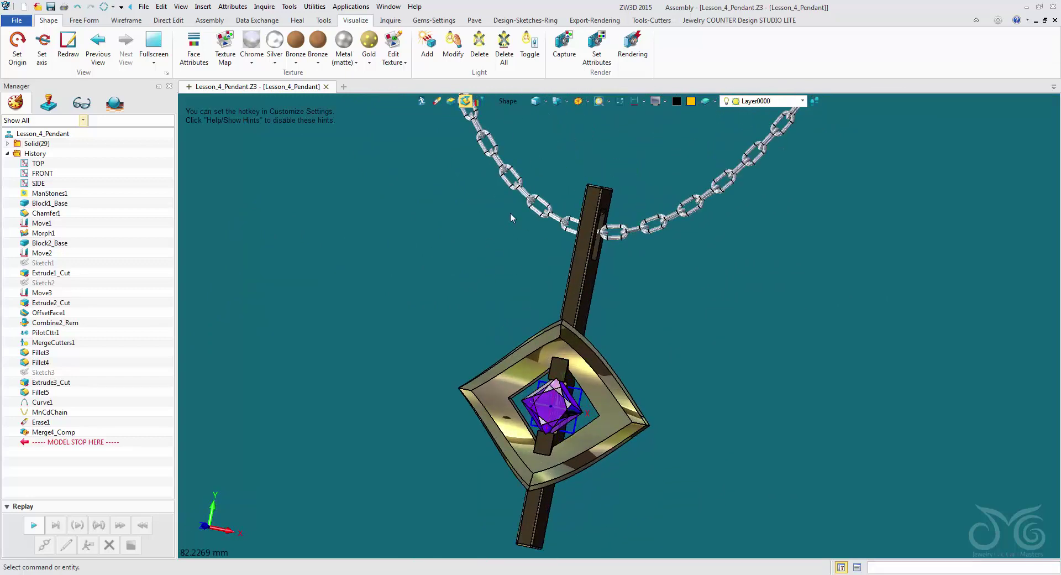
Turn off the display of edges in shaded mode for the pendant and chain
left_click(567, 102)
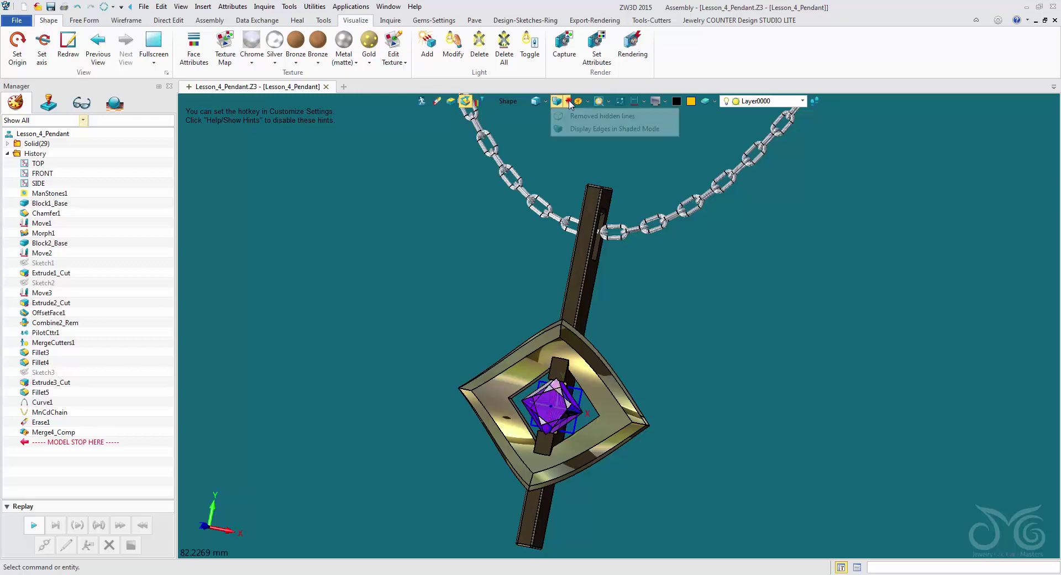
left_click(573, 129)
mouse_move(685, 254)
right_mouse_down()
mouse_move(735, 356)
mouse_move(706, 320)
mouse_move(691, 329)
mouse_move(754, 355)
mouse_move(739, 355)
right_mouse_up()
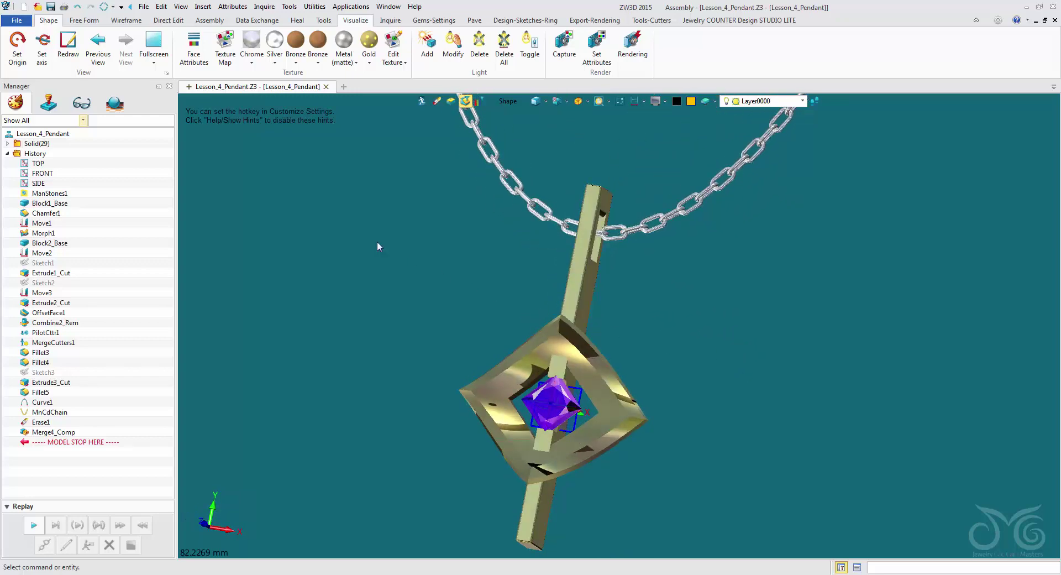
Turn off the local datum display and the triad display in the visual settings
left_click(114, 105)
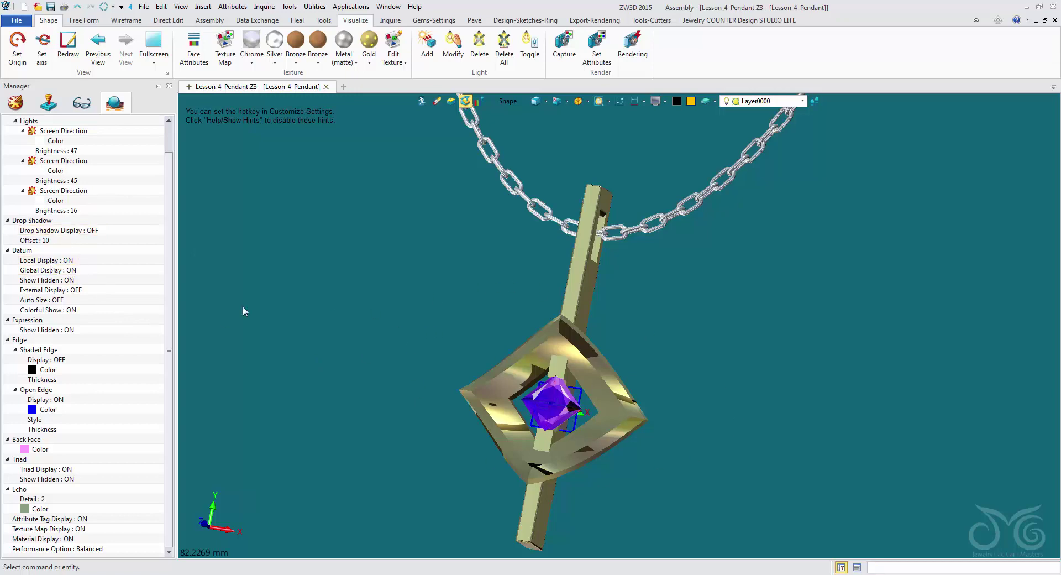
double_click(62, 261)
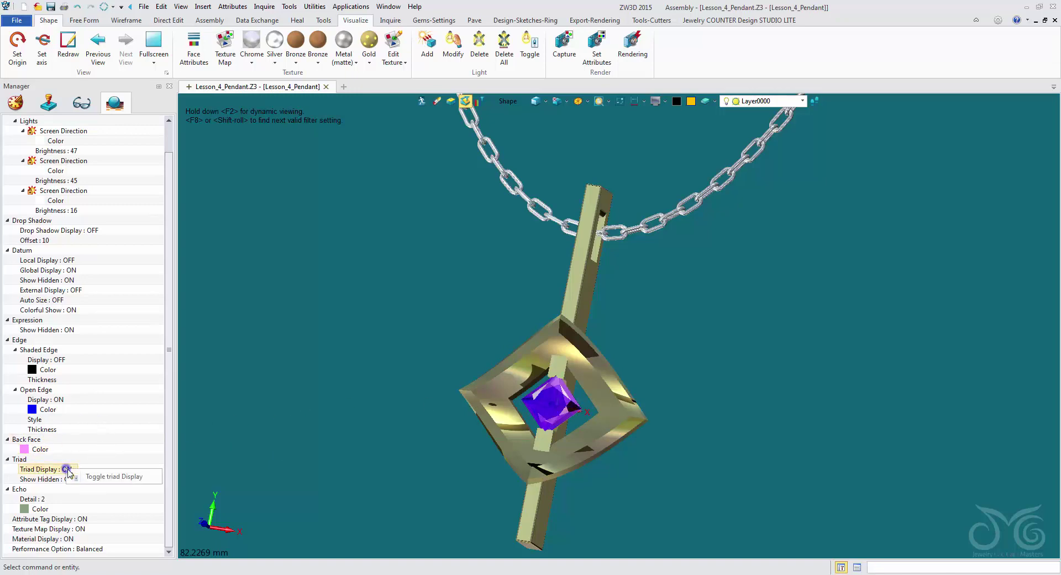
left_click(86, 479)
scroll(365, 343, "down", 3)
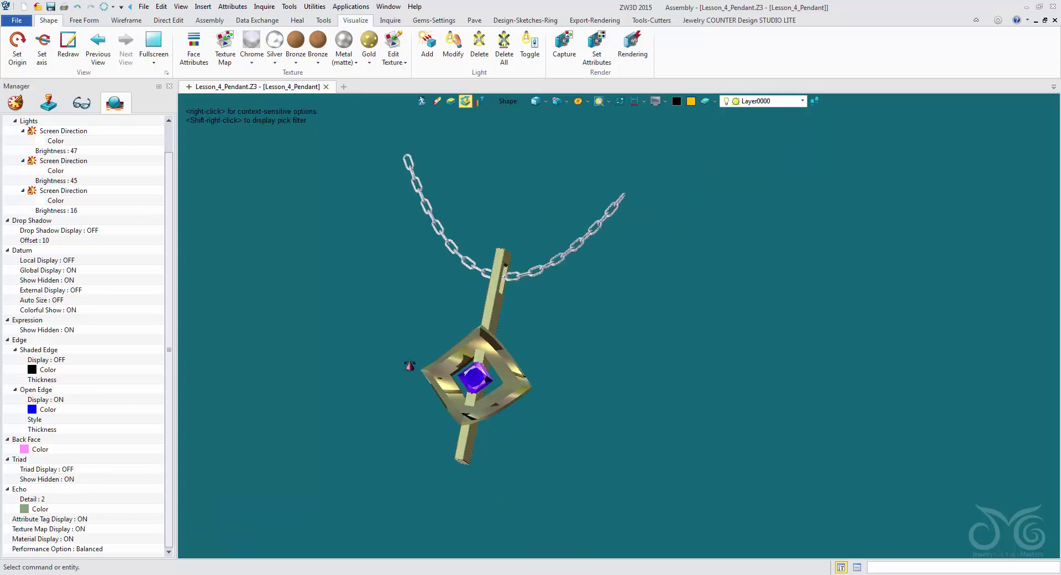
mouse_move(408, 367)
right_mouse_down()
mouse_move(438, 376)
mouse_move(423, 371)
right_mouse_up()
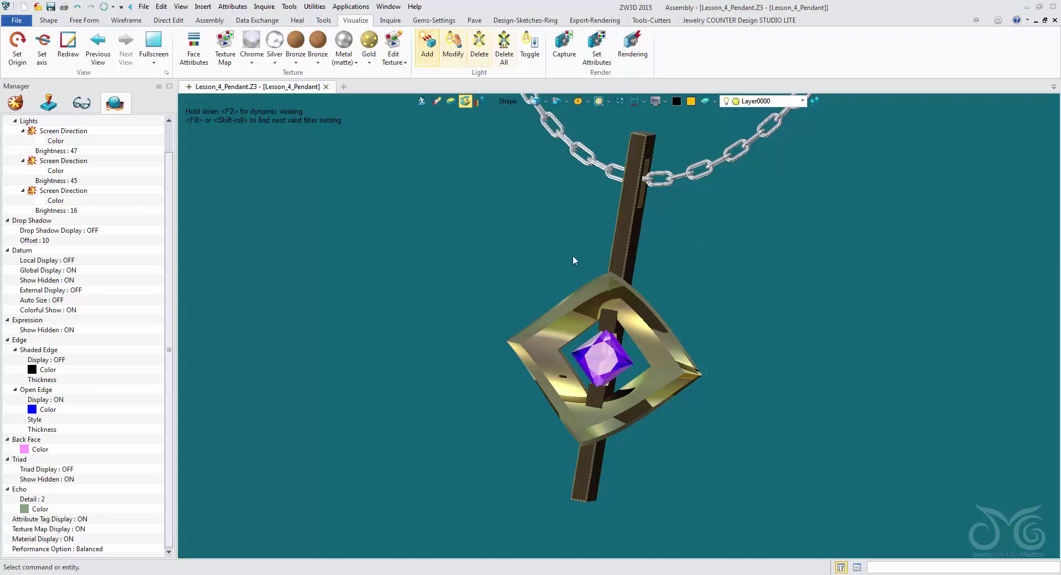
middle_click_drag(526, 274, 477, 258)
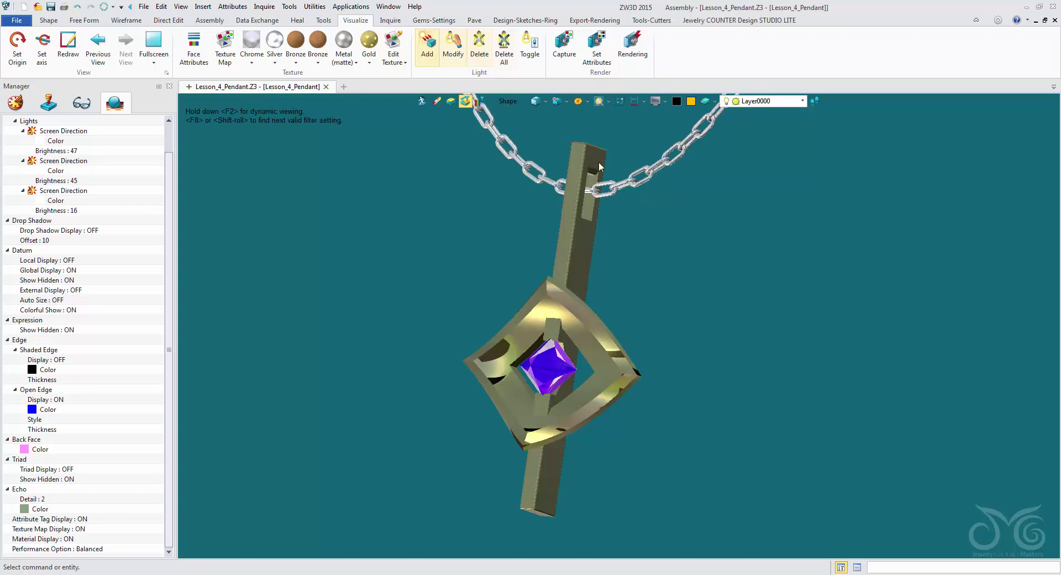
Preview the pendant with Live Render, closing the preview without saving a scene or image
left_click(591, 21)
left_click(478, 58)
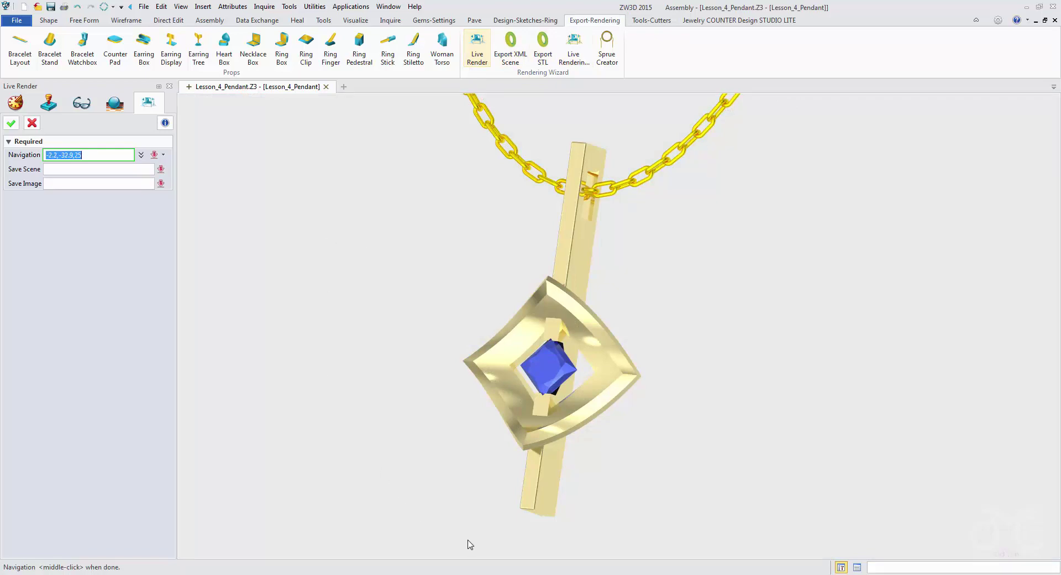
left_click(32, 126)
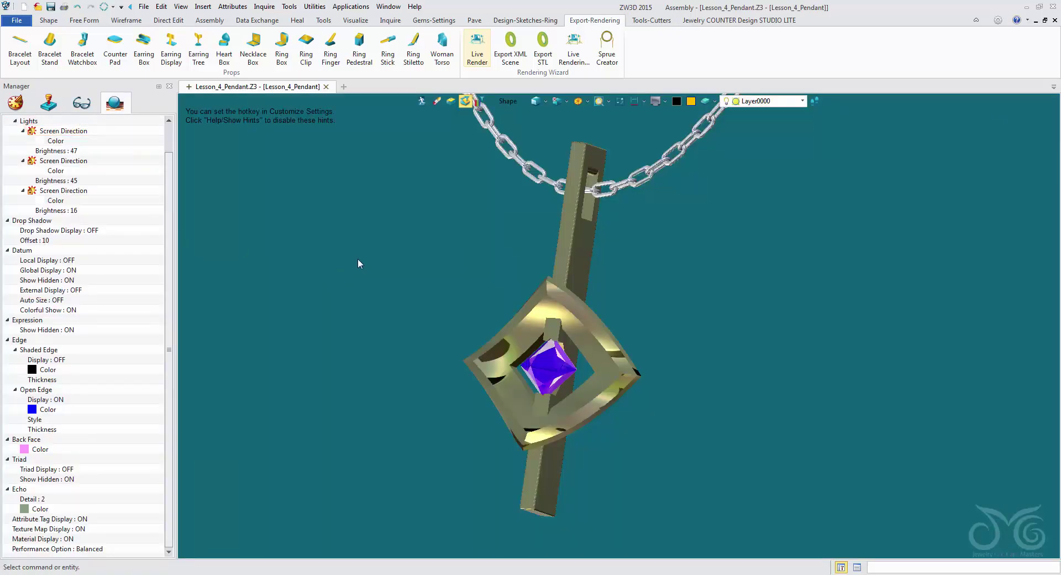
left_click(358, 22)
left_click(369, 61)
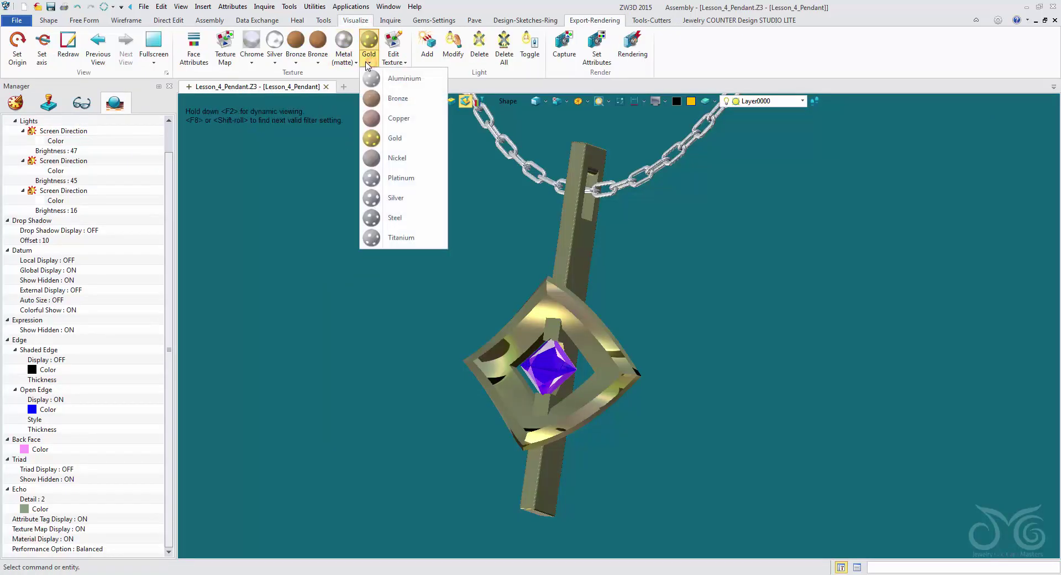
left_click(343, 61)
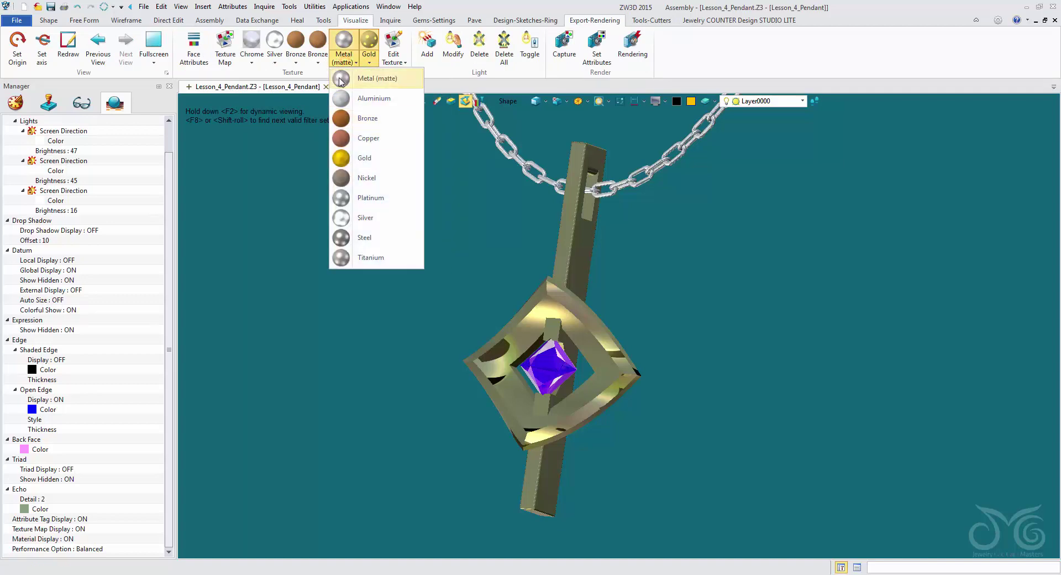
left_click(252, 62)
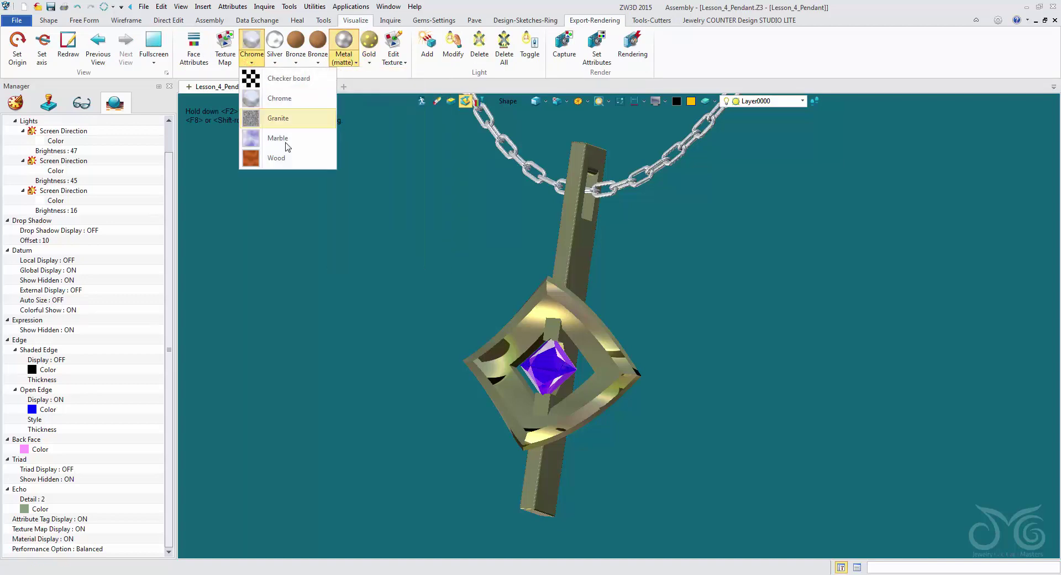
left_click(430, 293)
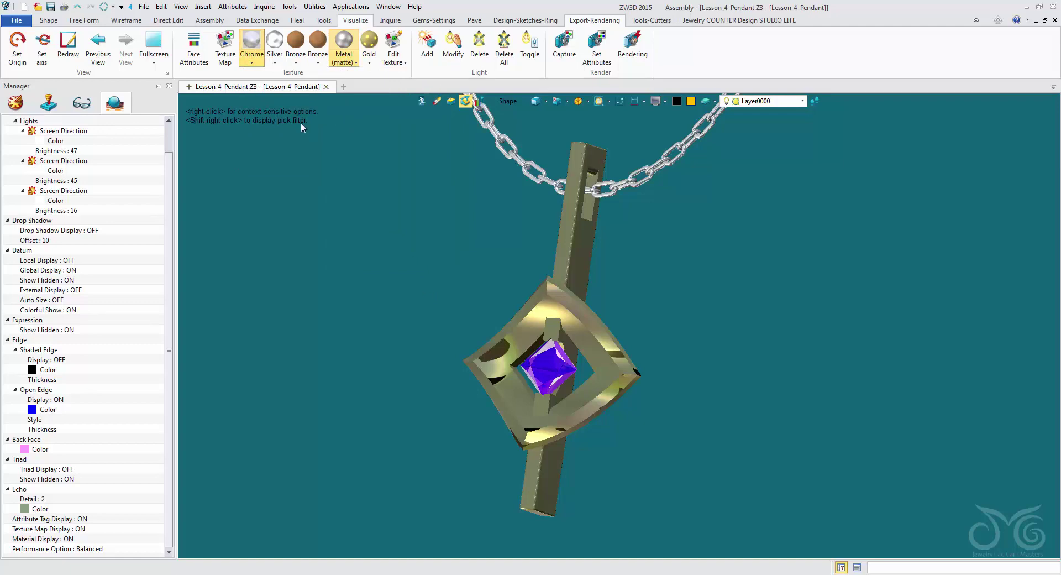
left_click(252, 63)
left_click(253, 63)
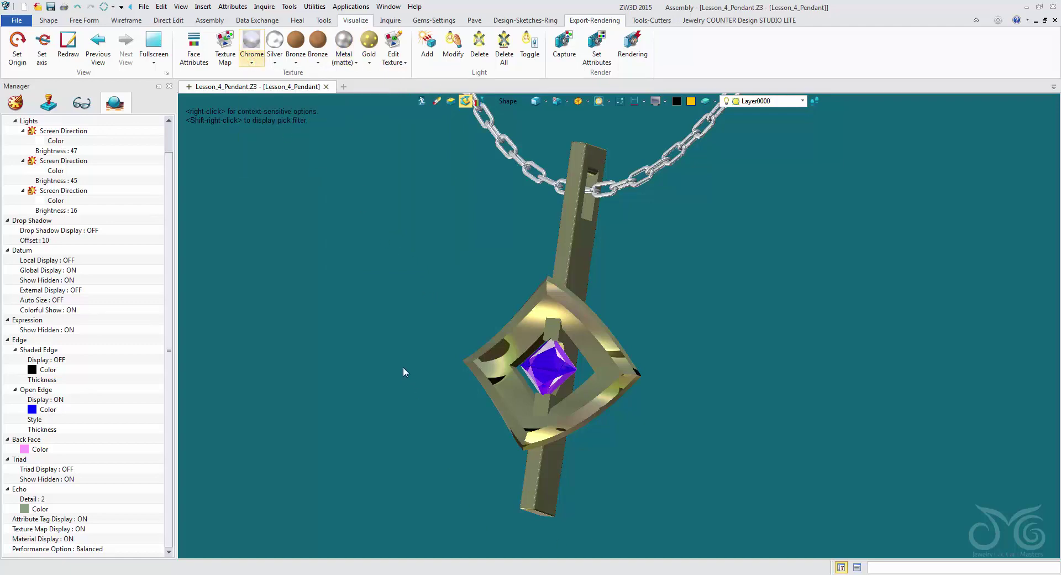
Render the textured pendant with its chain from a slightly angled front view
middle_click_drag(404, 369, 615, 303)
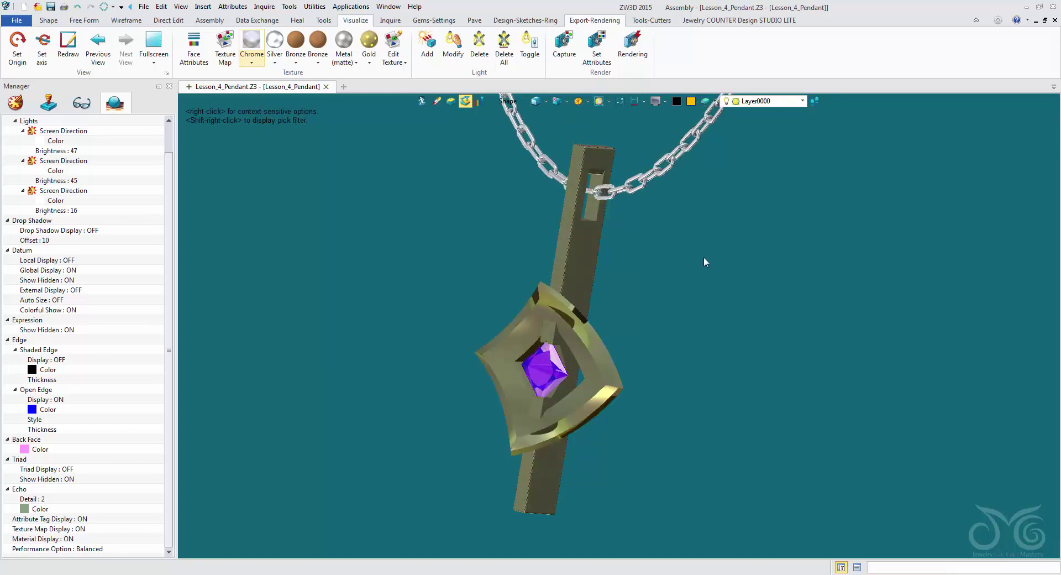
middle_click_drag(703, 257, 611, 361)
scroll(649, 327, "up", 4)
scroll(629, 352, "down", 3)
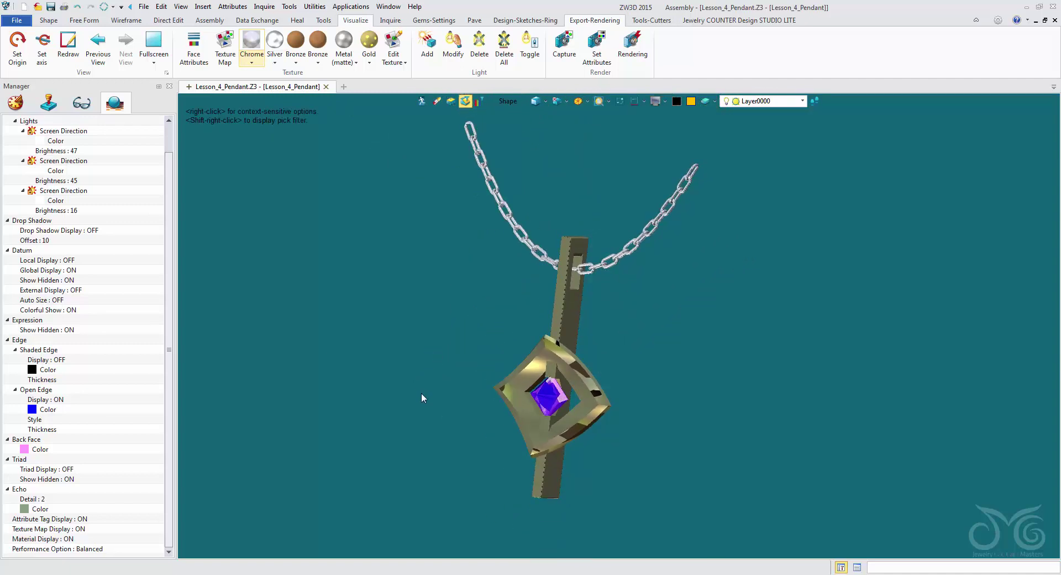
middle_click_drag(431, 397, 423, 358)
right_click_drag(423, 359, 454, 360)
scroll(610, 314, "up", 3)
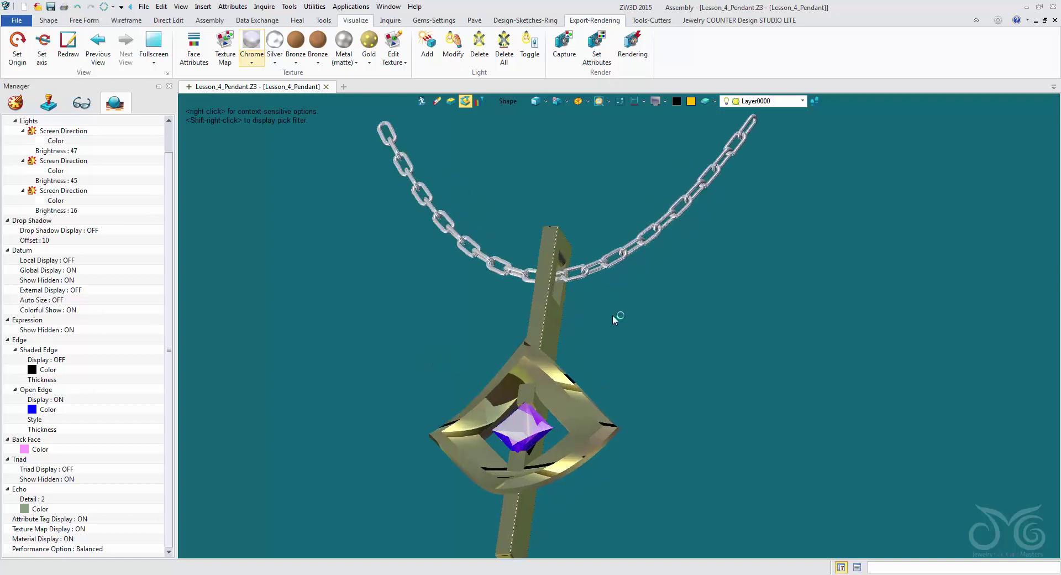
middle_click_drag(613, 314, 639, 264)
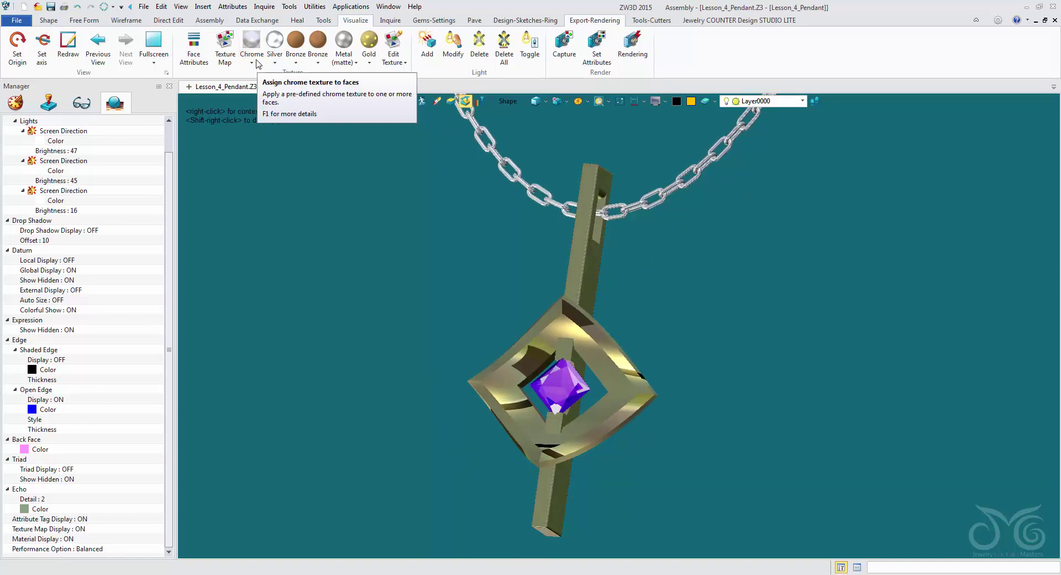
left_click(629, 41)
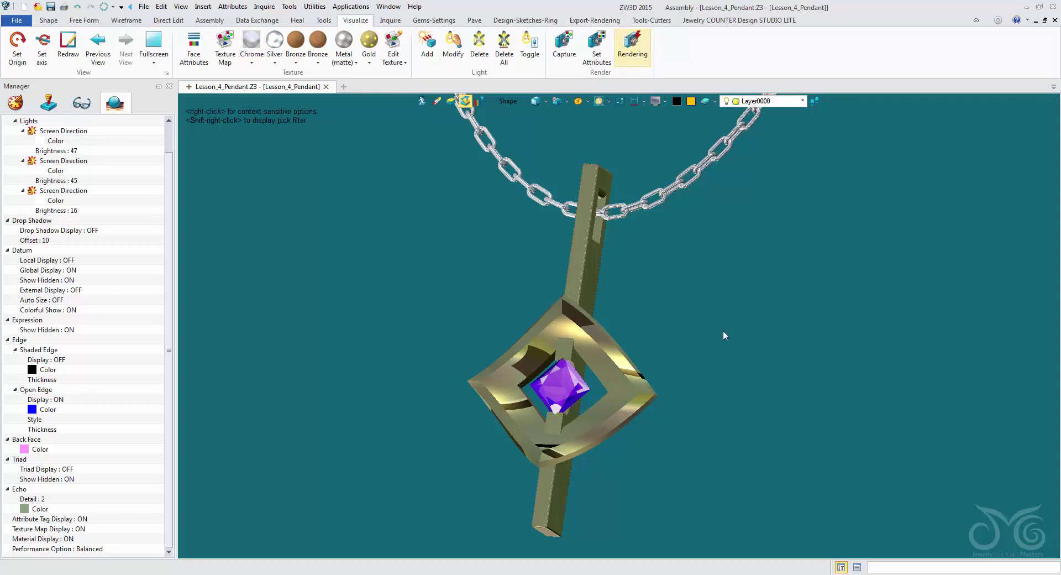